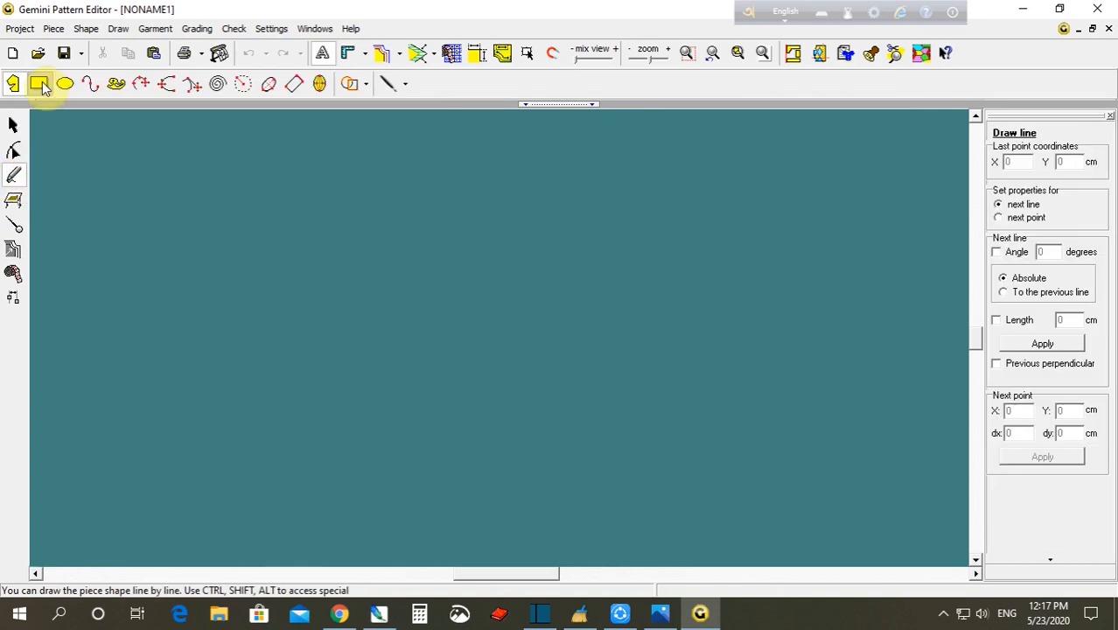
# - Draw a rectangle and set its width to 42 cm, consulting the garment size chart HODE.jpg in Photos for the size 4 length
pyautogui.click(40, 84)
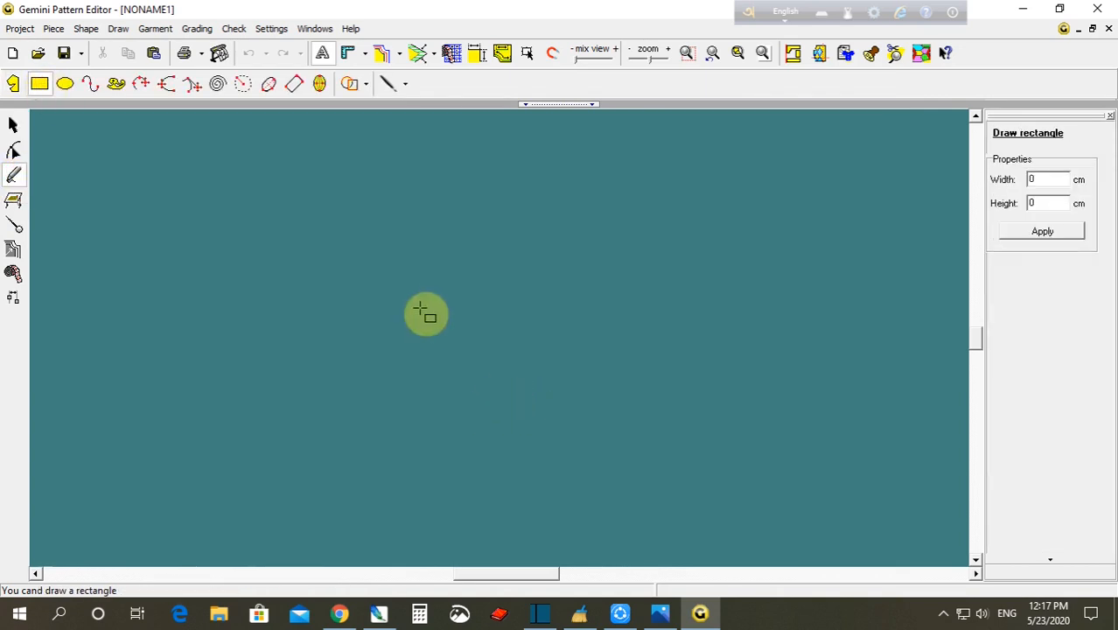
pyautogui.moveTo(337, 273); pyautogui.dragTo(481, 342)
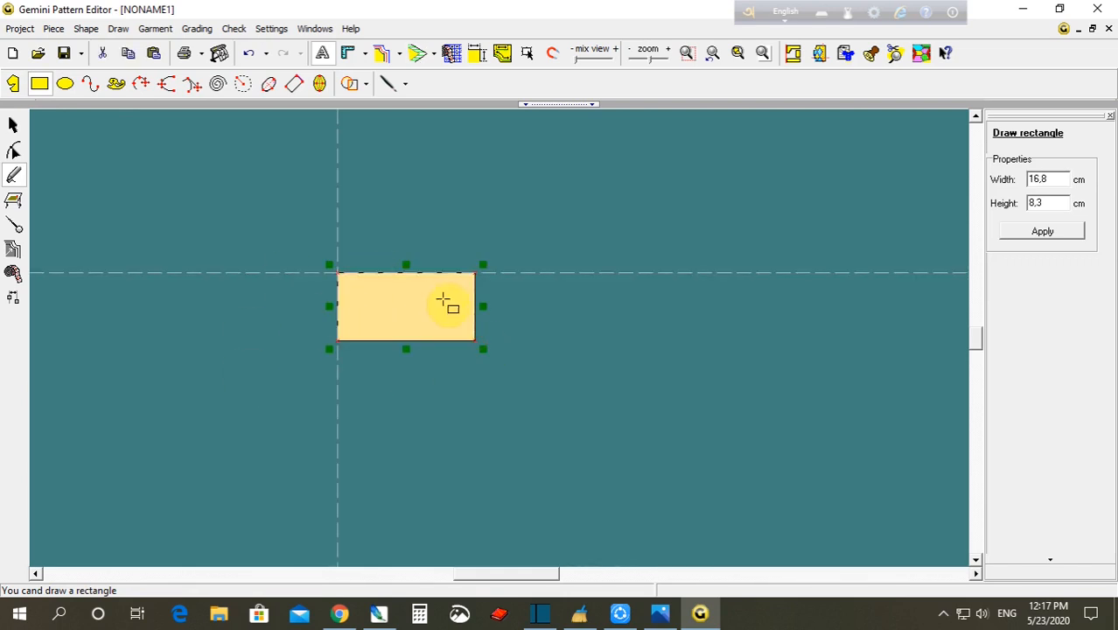
pyautogui.doubleClick(1039, 179)
pyautogui.doubleClick(1042, 203)
pyautogui.doubleClick(1043, 179)
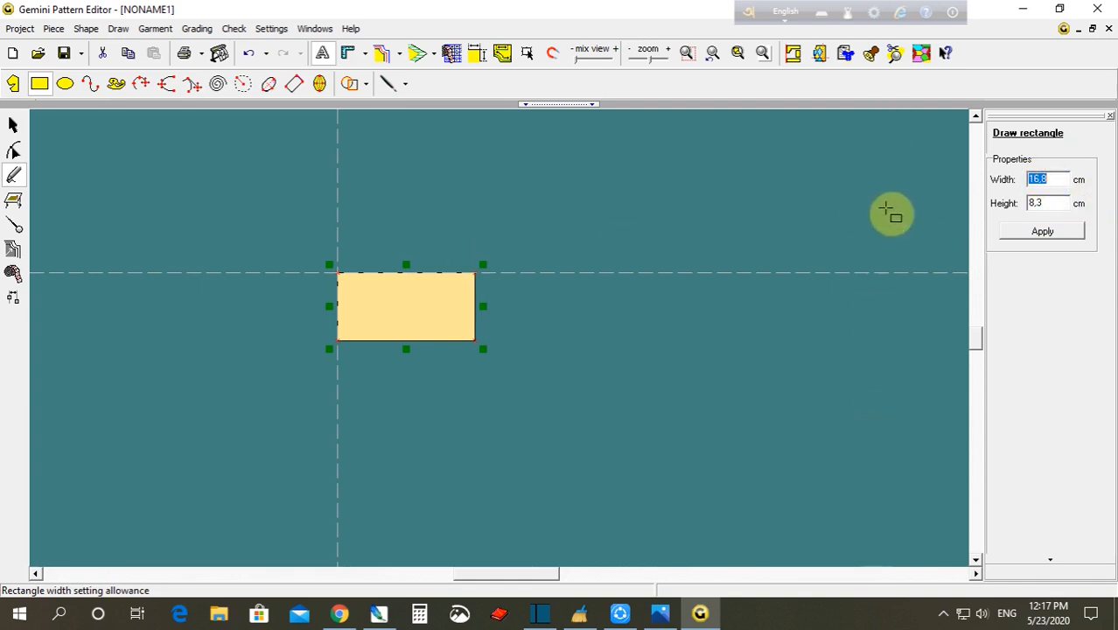
pyautogui.doubleClick(1055, 181)
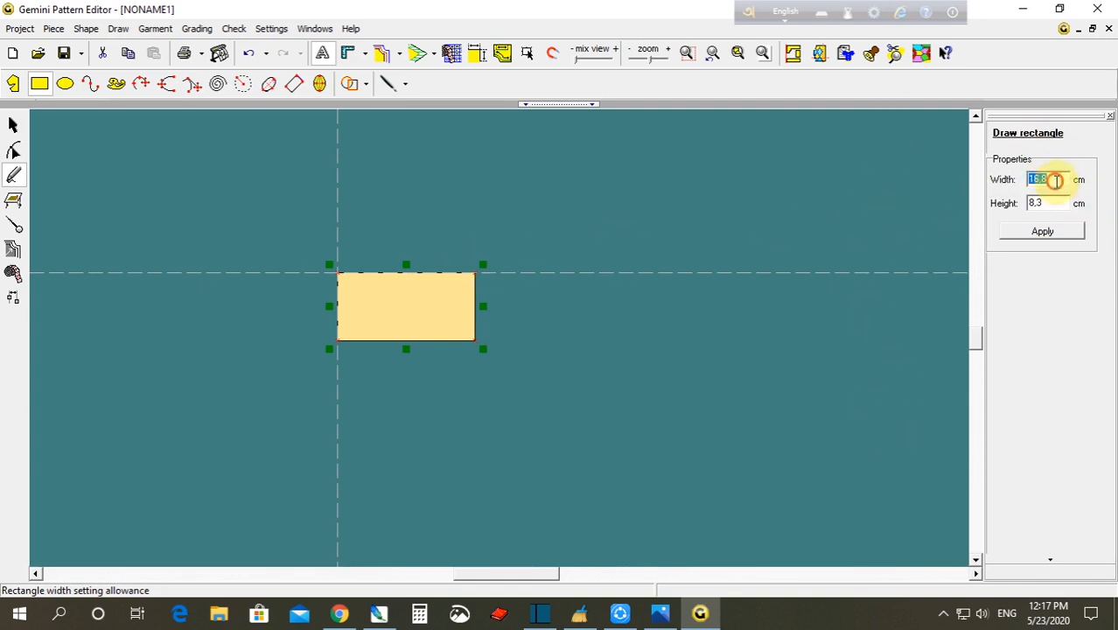
pyautogui.click(661, 612)
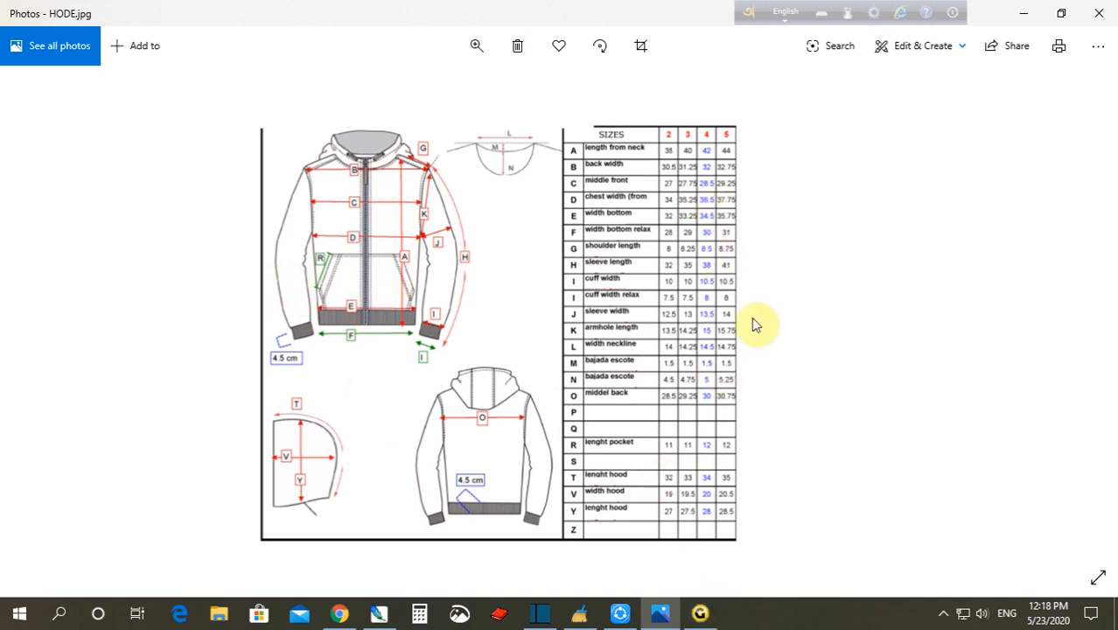
pyautogui.click(700, 613)
pyautogui.doubleClick(1048, 180)
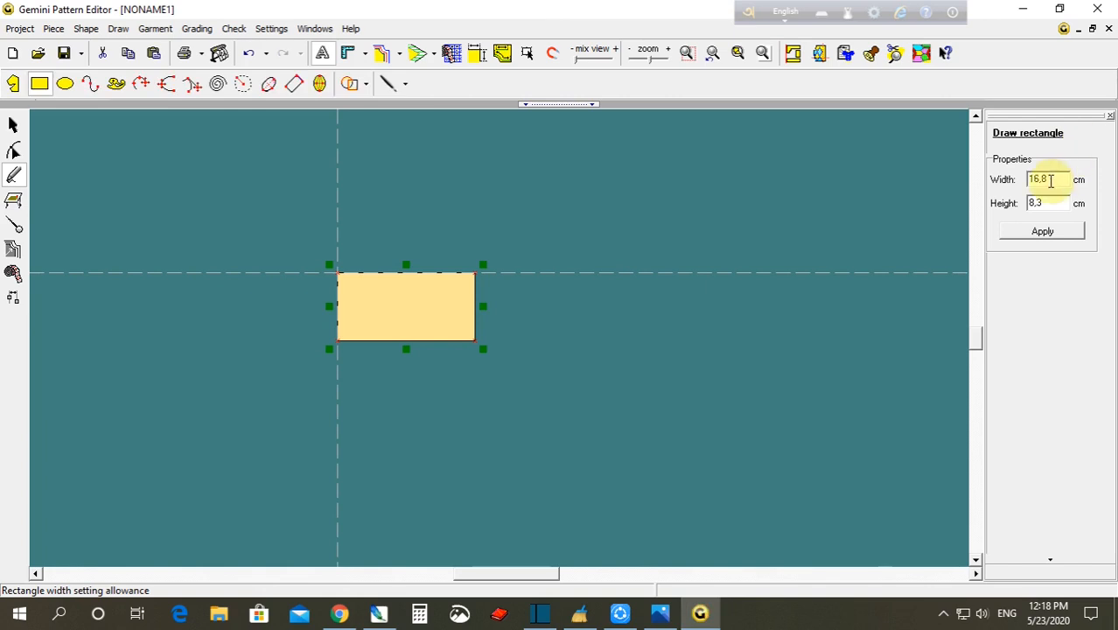
pyautogui.write('42')
pyautogui.press('Return')
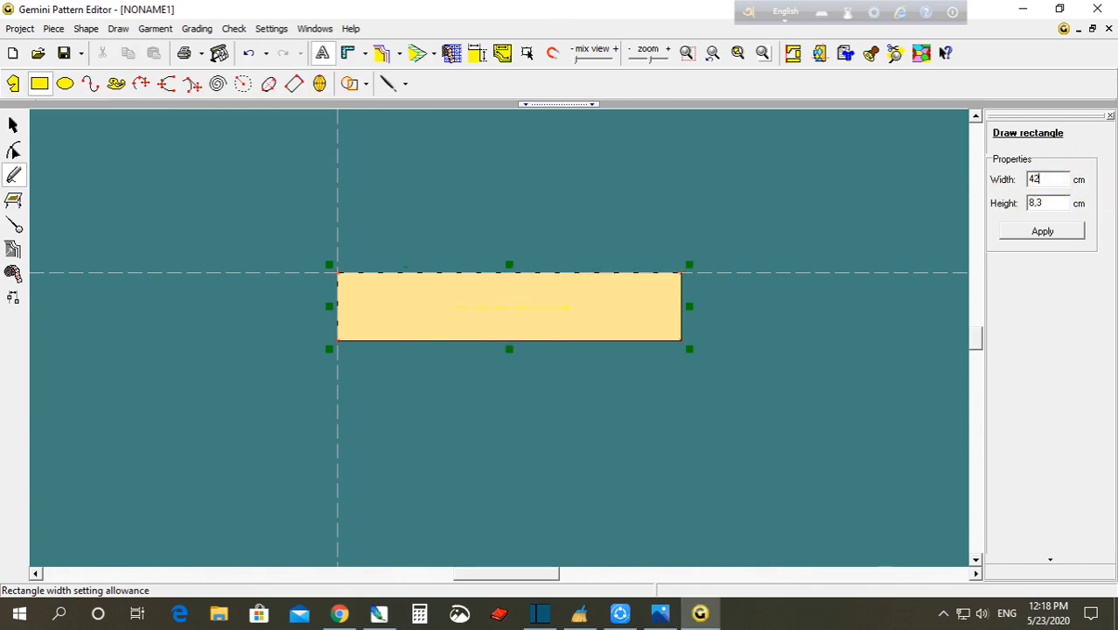
# - Set the rectangle's height to 18.25 cm and apply the dimensions
pyautogui.doubleClick(1039, 202)
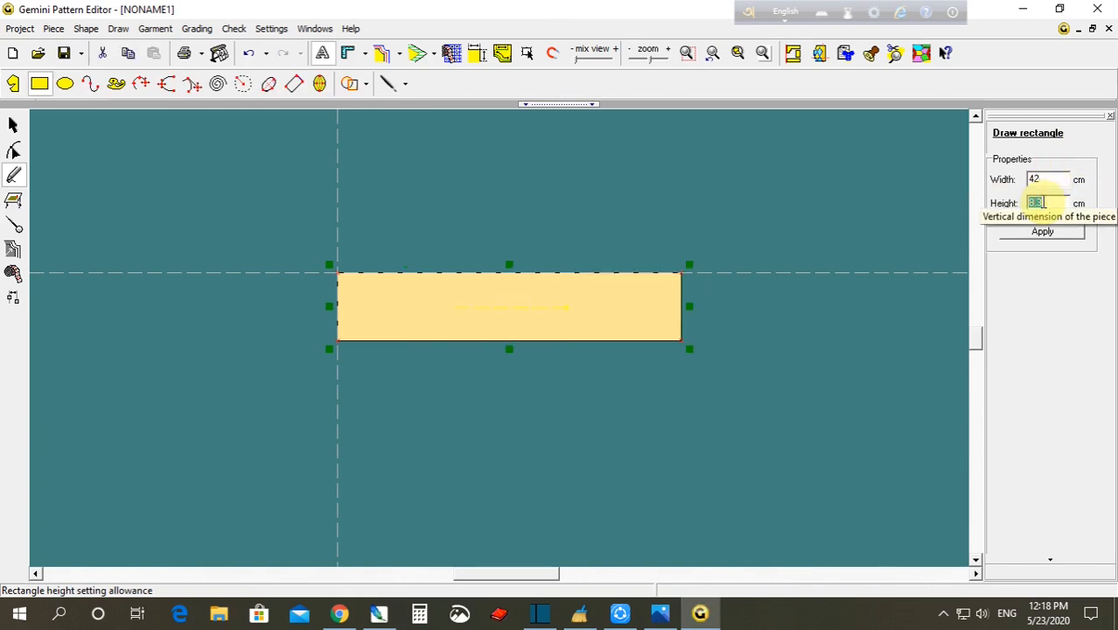
pyautogui.write('18')
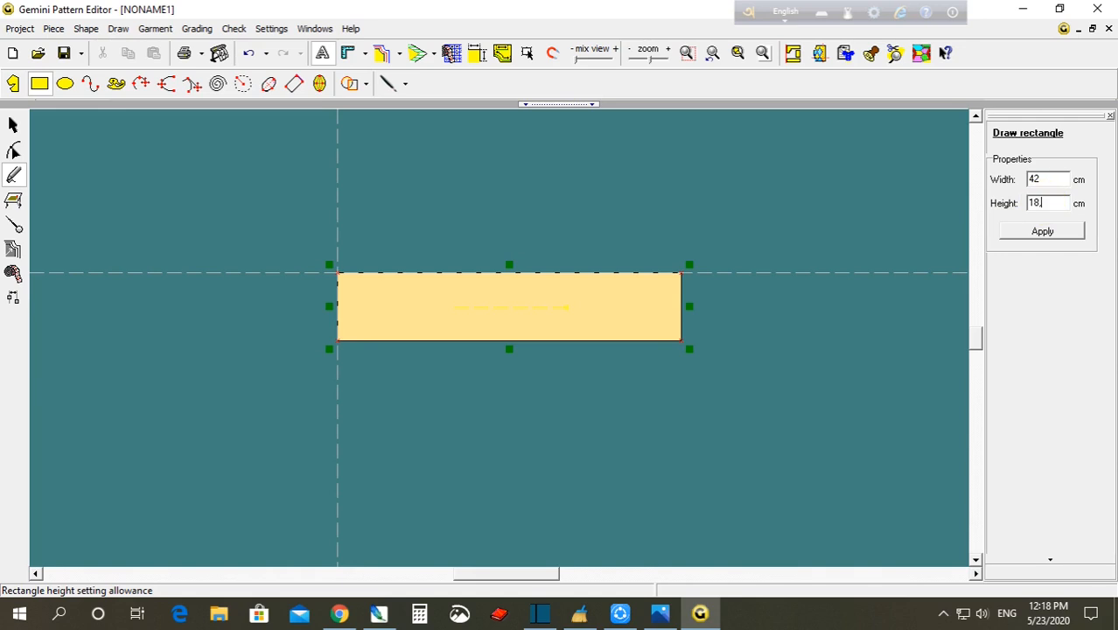
pyautogui.press('Return')
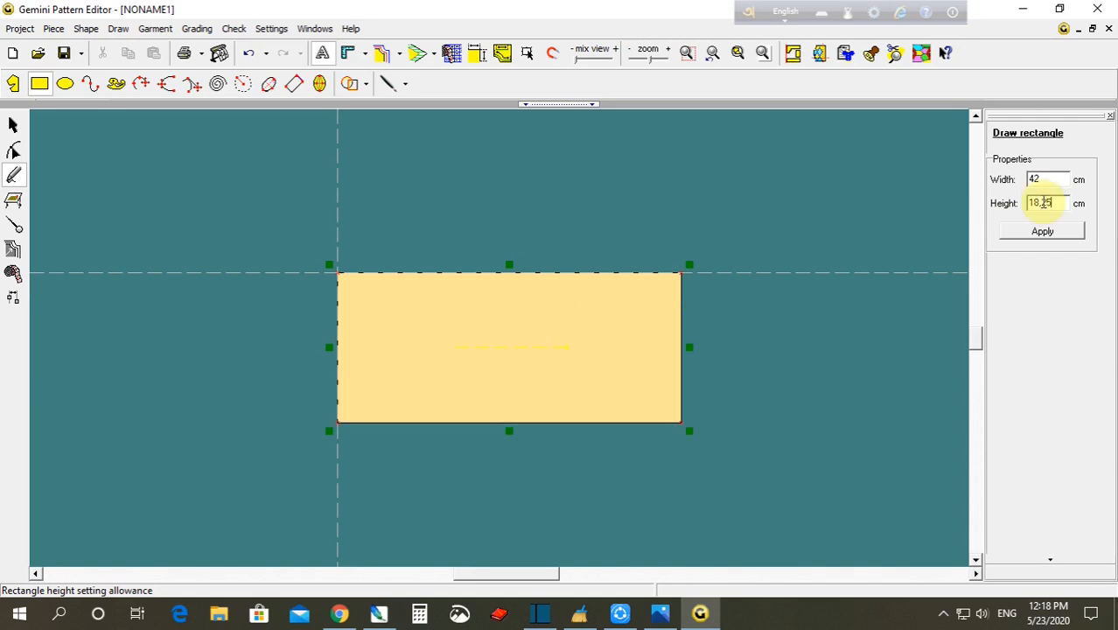
pyautogui.click(1043, 231)
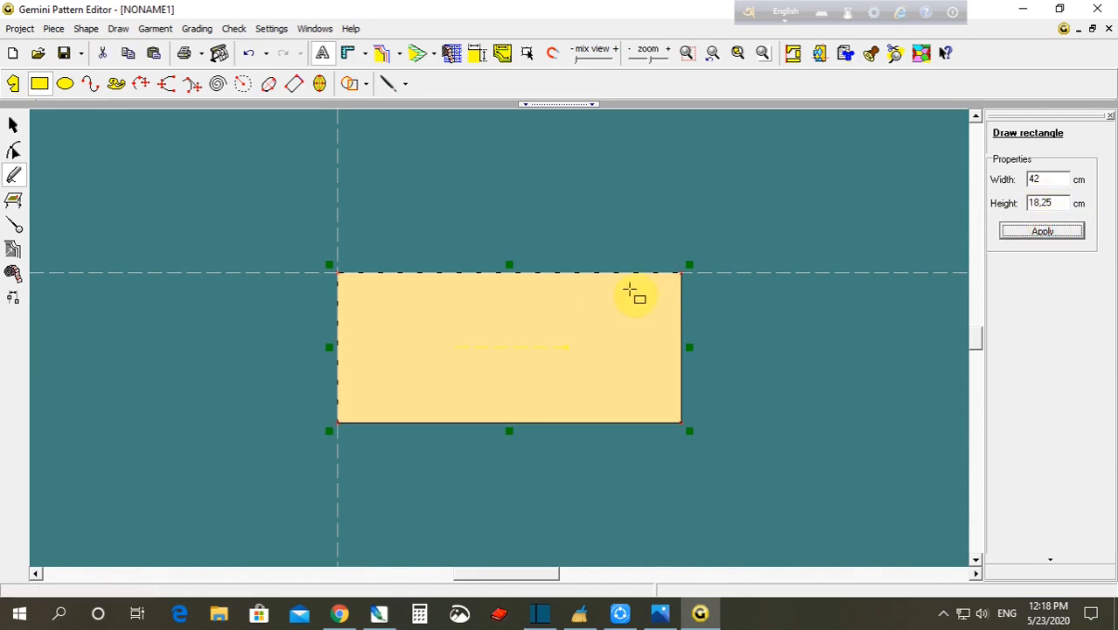
pyautogui.click(16, 128)
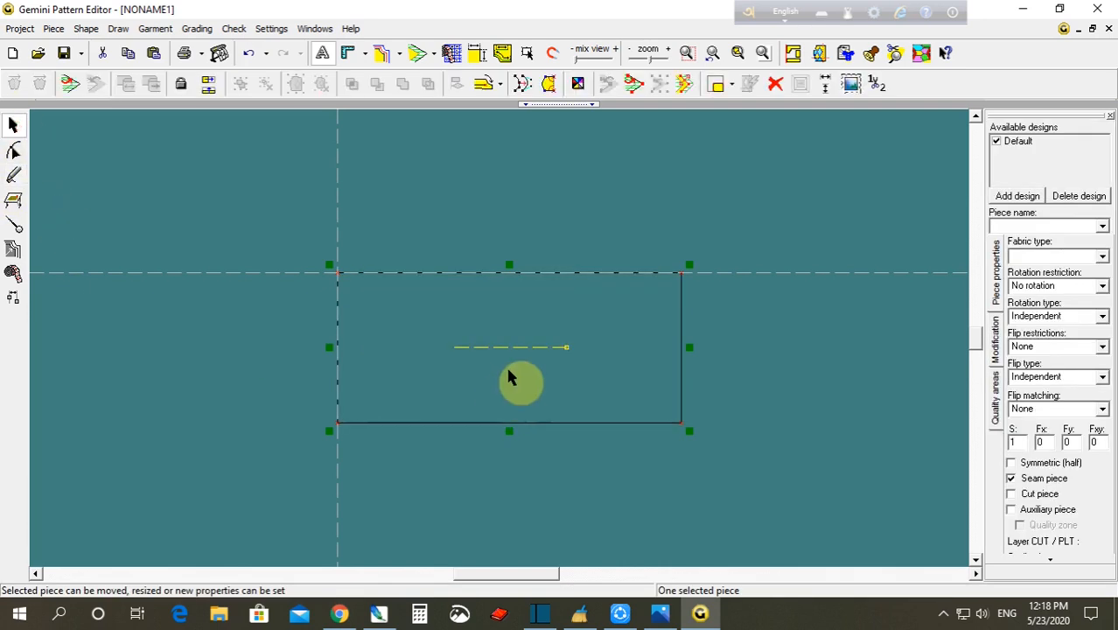
pyautogui.moveTo(492, 367); pyautogui.dragTo(486, 326)
pyautogui.click(454, 310)
pyautogui.scroll(1, 453, 308)
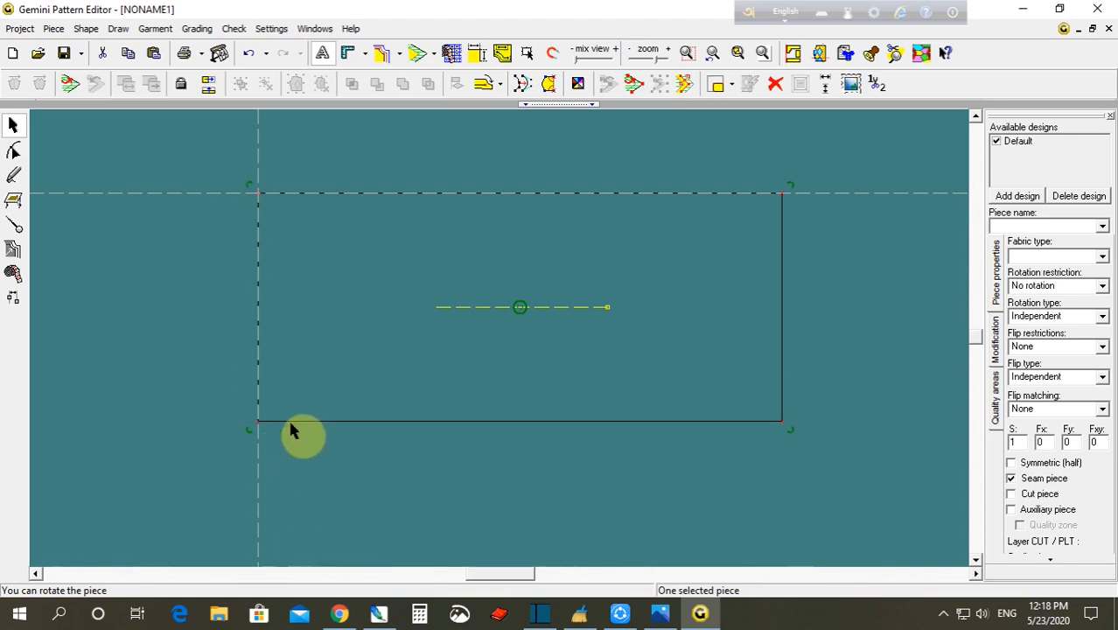
# - Check the size chart in Photos, then add points on the rectangle's bottom edge at -1.5 and -6.5 cm from its lower-left corner
pyautogui.click(659, 613)
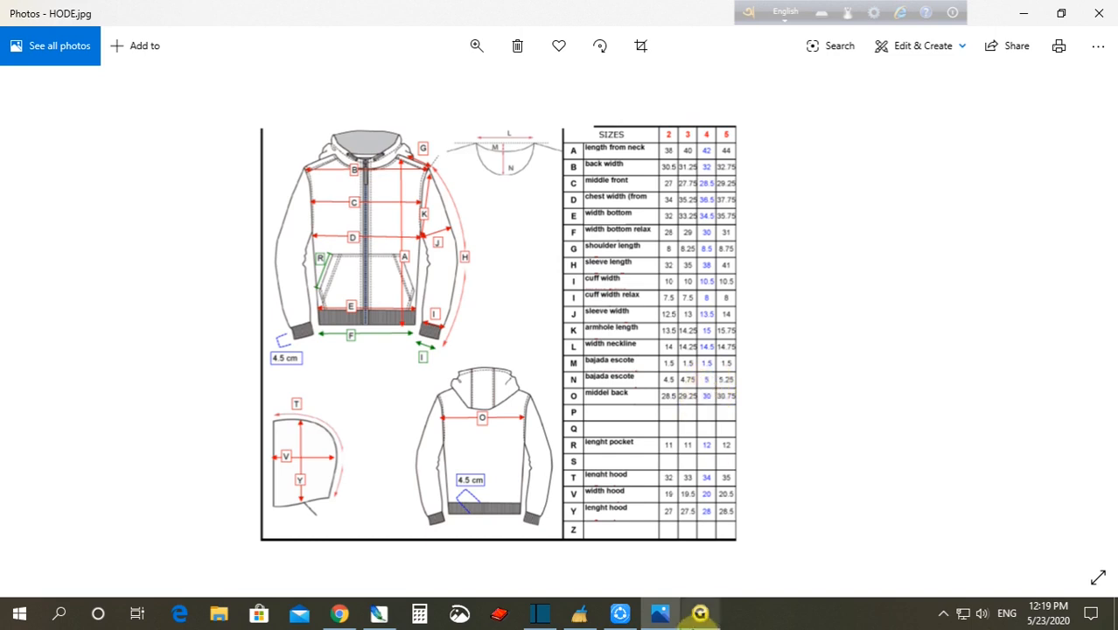
pyautogui.click(700, 613)
pyautogui.click(232, 416)
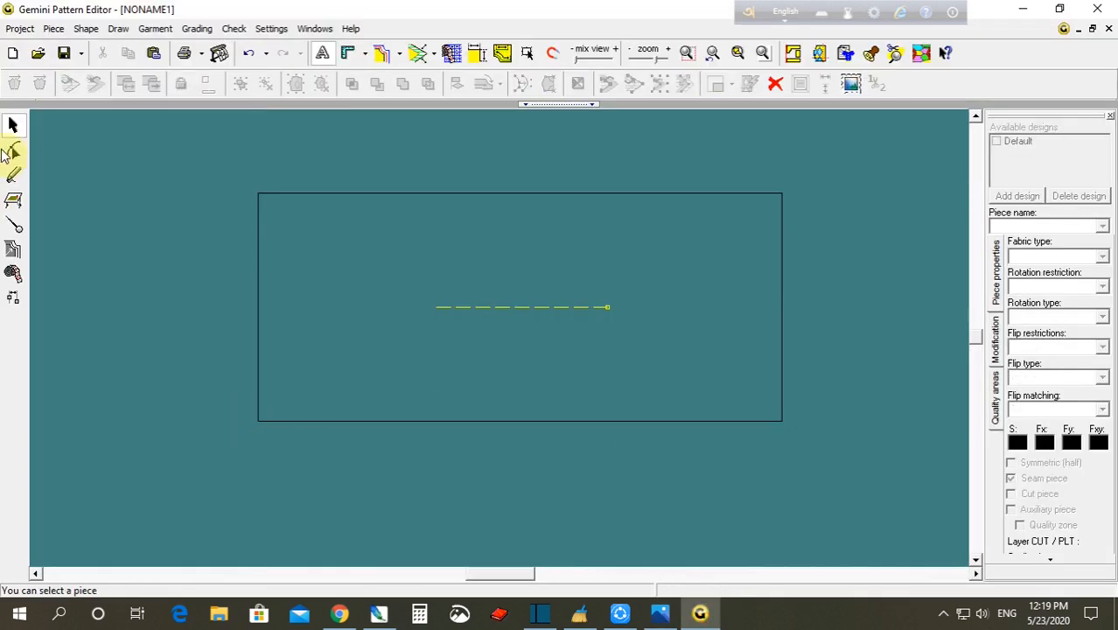
pyautogui.click(12, 153)
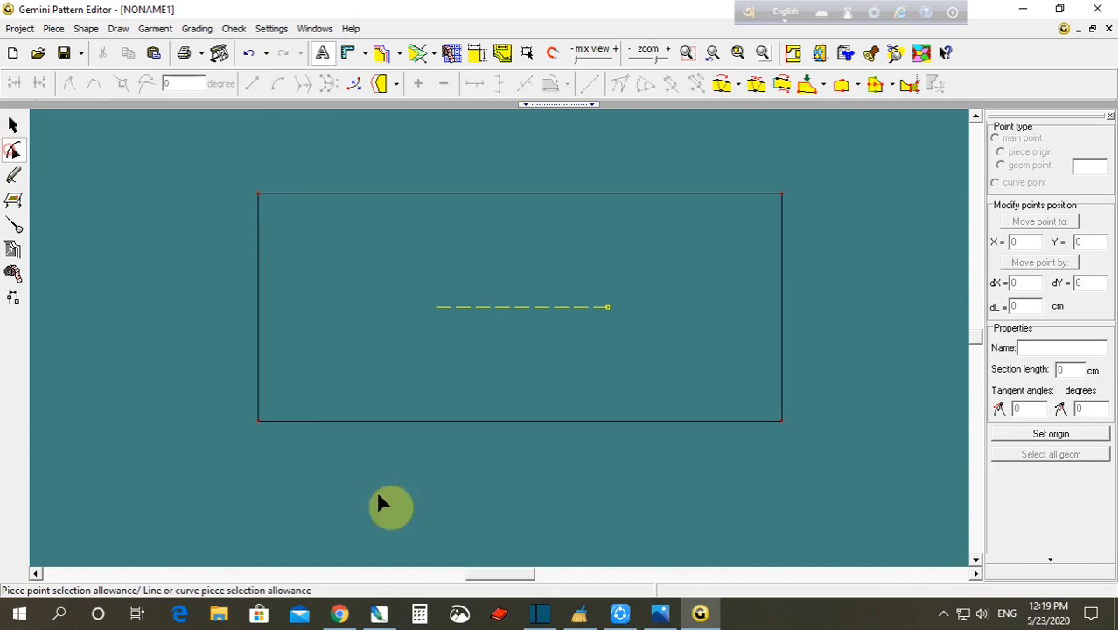
pyautogui.click(258, 421)
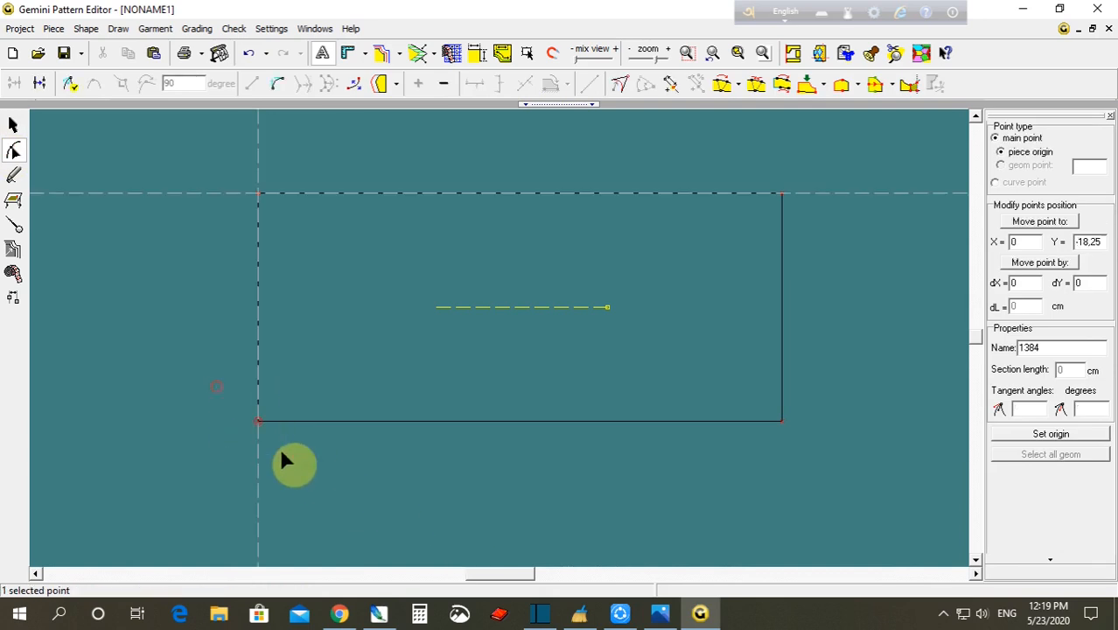
pyautogui.click(670, 87)
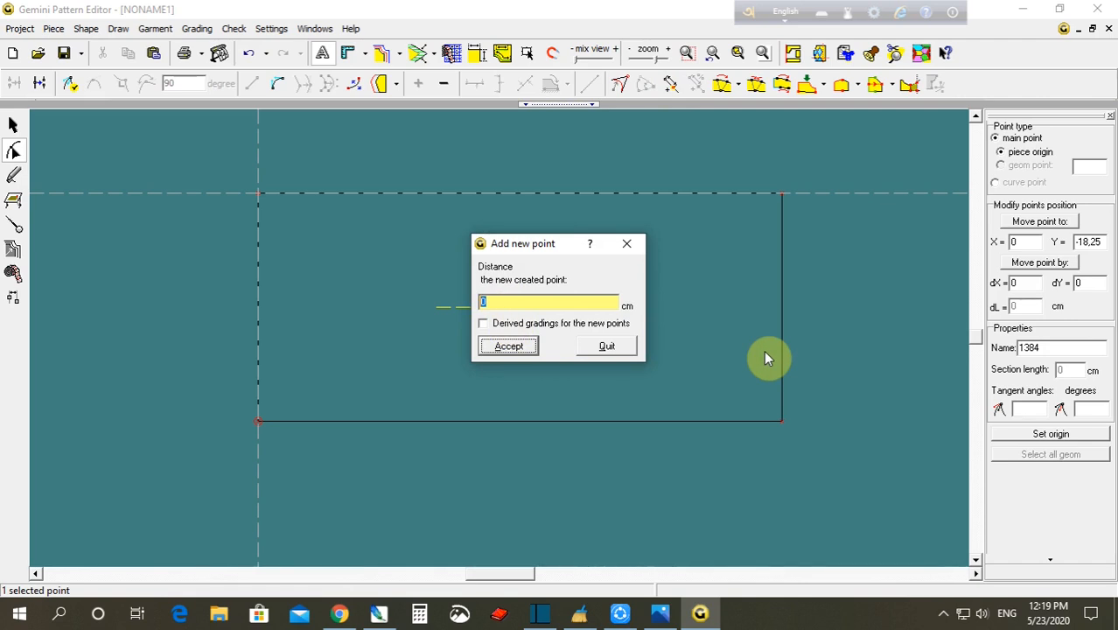
pyautogui.write('1.5')
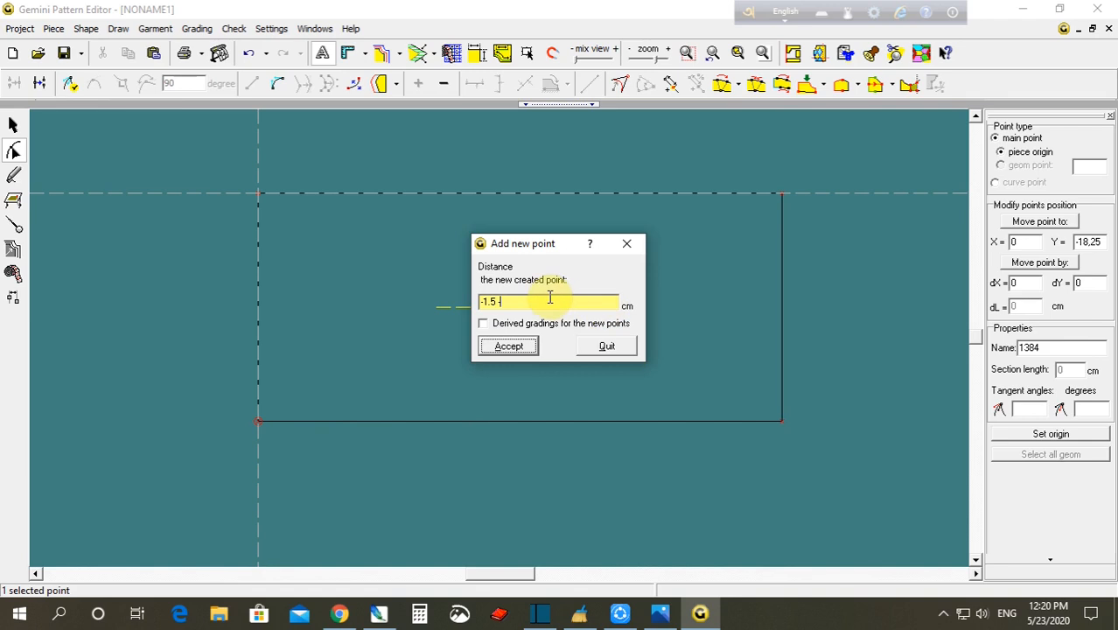
pyautogui.write('-6.5')
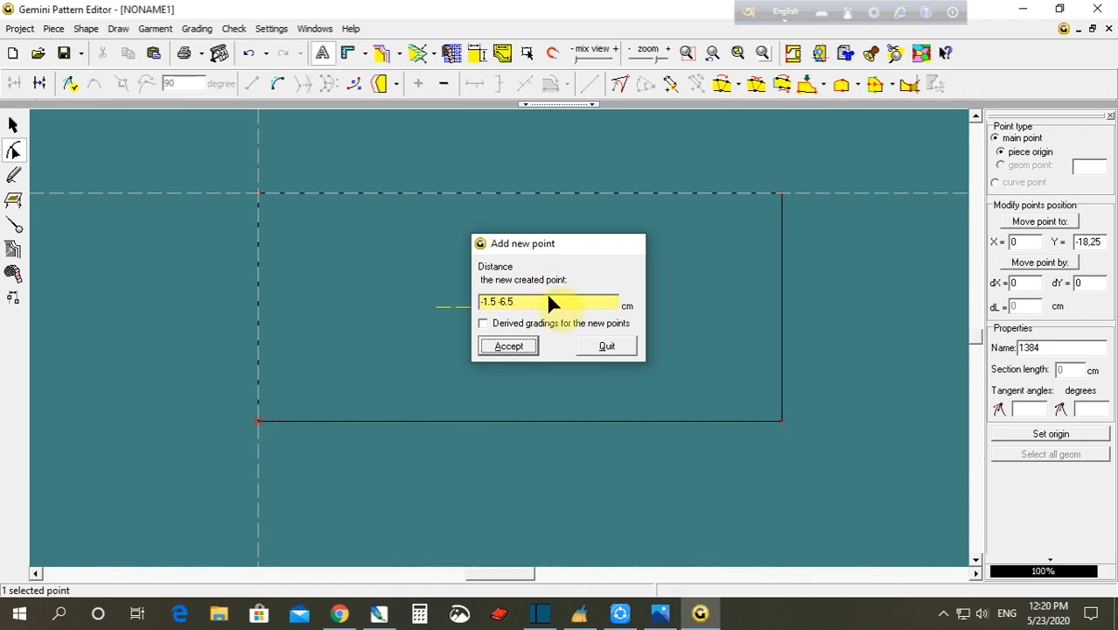
pyautogui.press('Return')
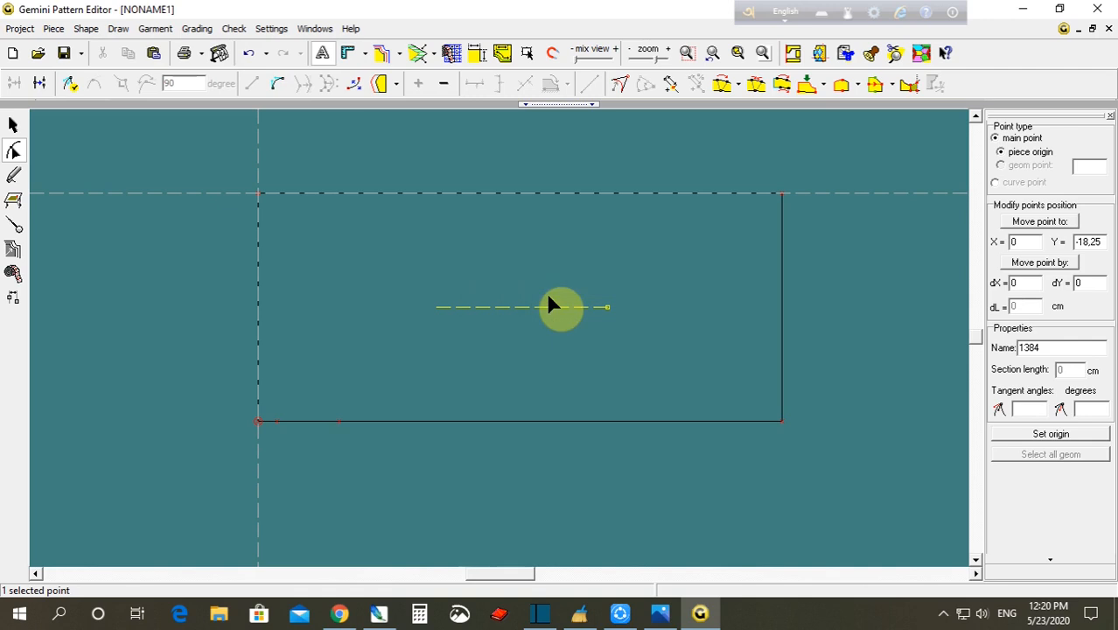
# - Turn on the display of segment lengths and inspect the spacing of the new points along the bottom edge
pyautogui.click(477, 53)
pyautogui.click(296, 444)
pyautogui.scroll(3, 317, 399)
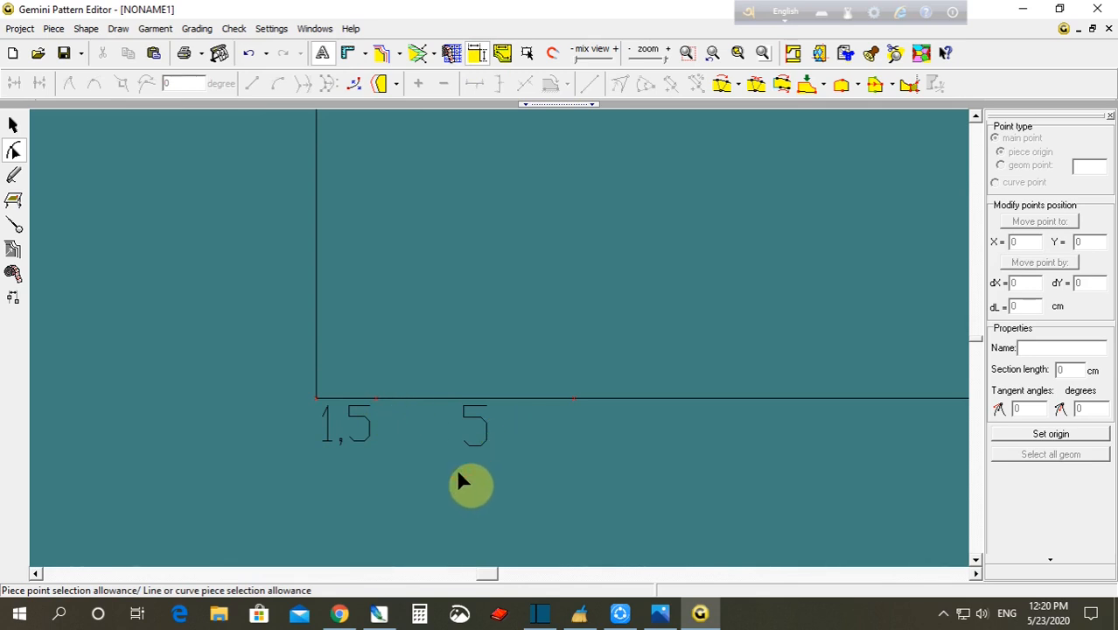
pyautogui.scroll(1, 460, 469)
pyautogui.scroll(-2, 513, 331)
pyautogui.scroll(-2, 520, 323)
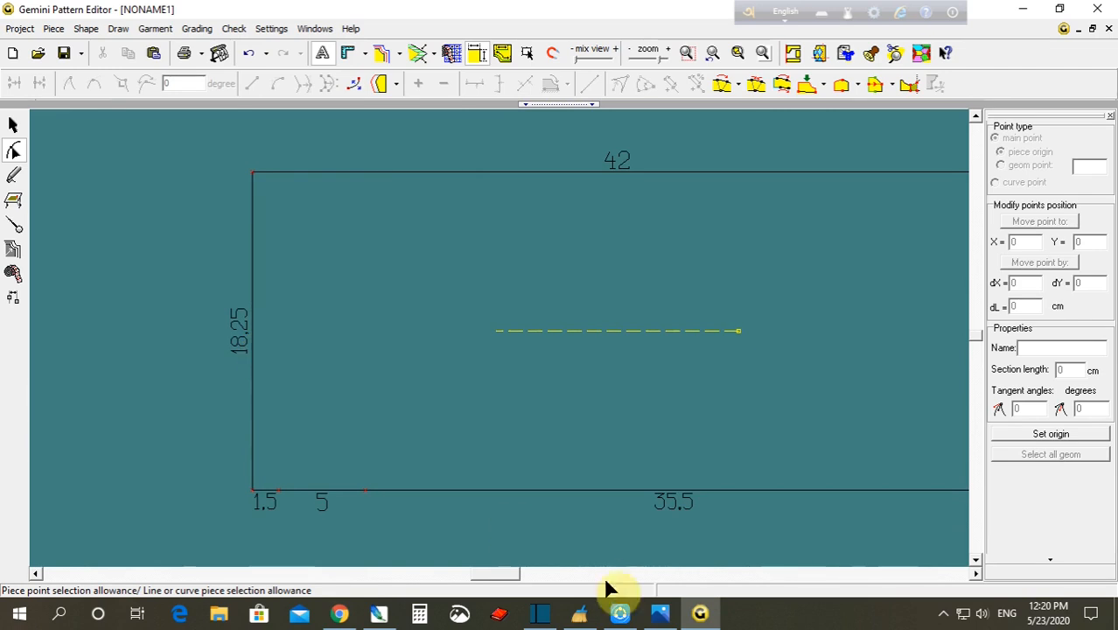
# - Check the neckline width in the Photos size chart and add a point on the left edge 7.25 cm from the lower-left corner
pyautogui.click(661, 616)
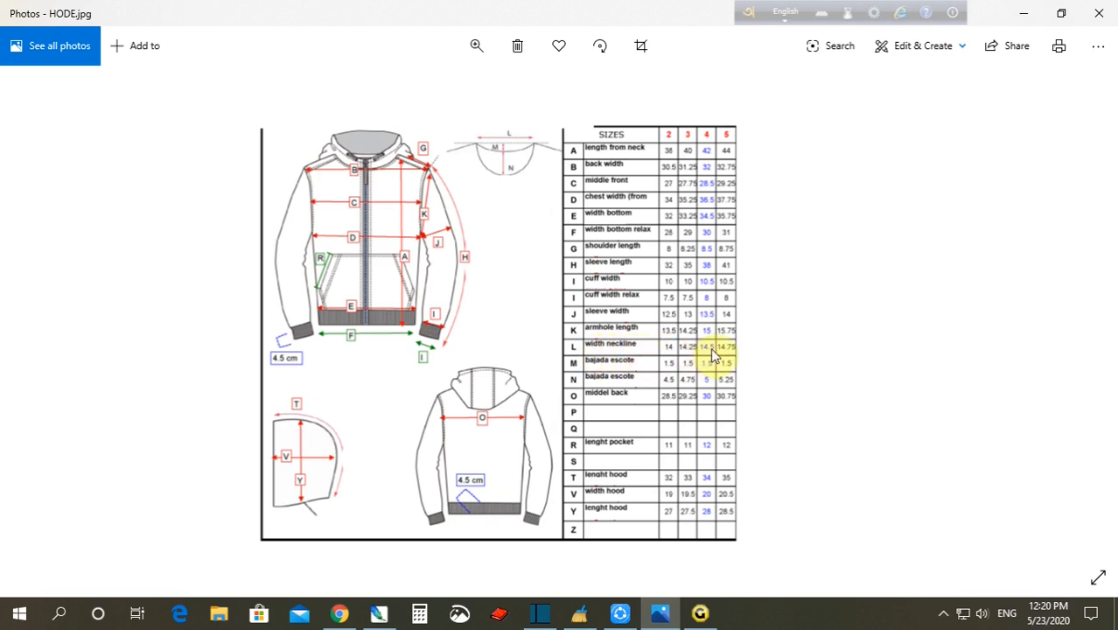
pyautogui.click(700, 612)
pyautogui.moveTo(211, 419); pyautogui.dragTo(262, 502)
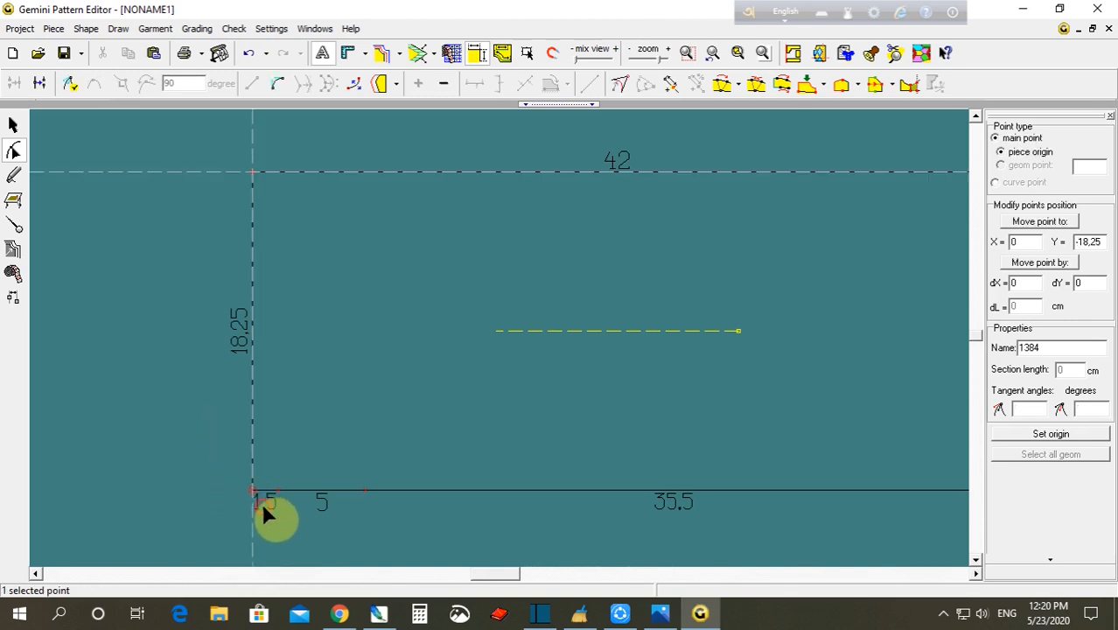
pyautogui.click(669, 86)
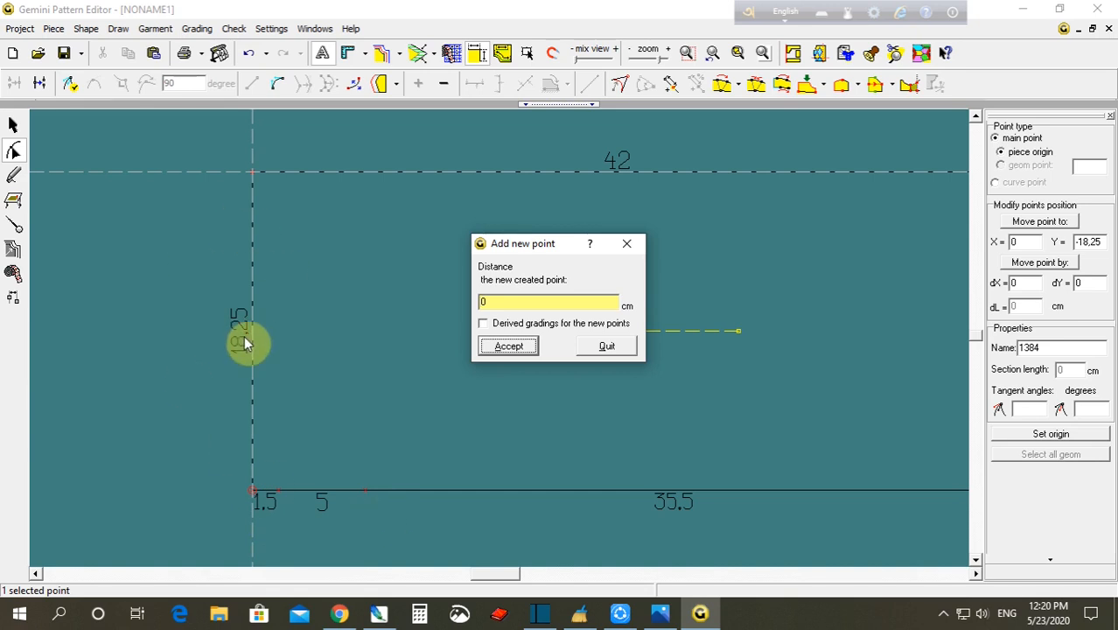
pyautogui.doubleClick(500, 301)
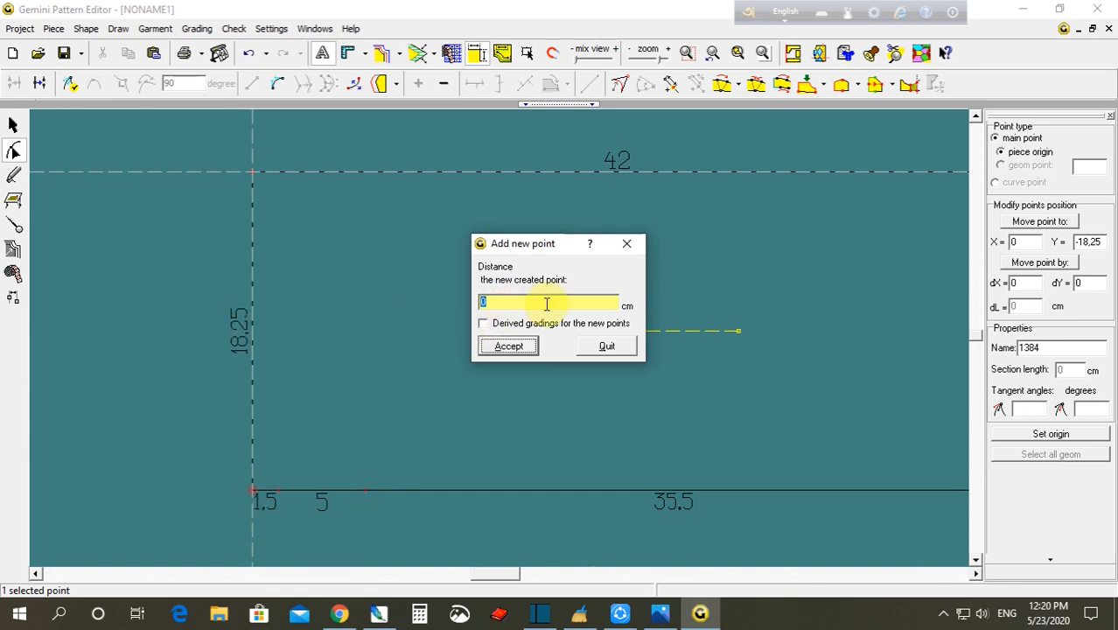
pyautogui.write('7.25')
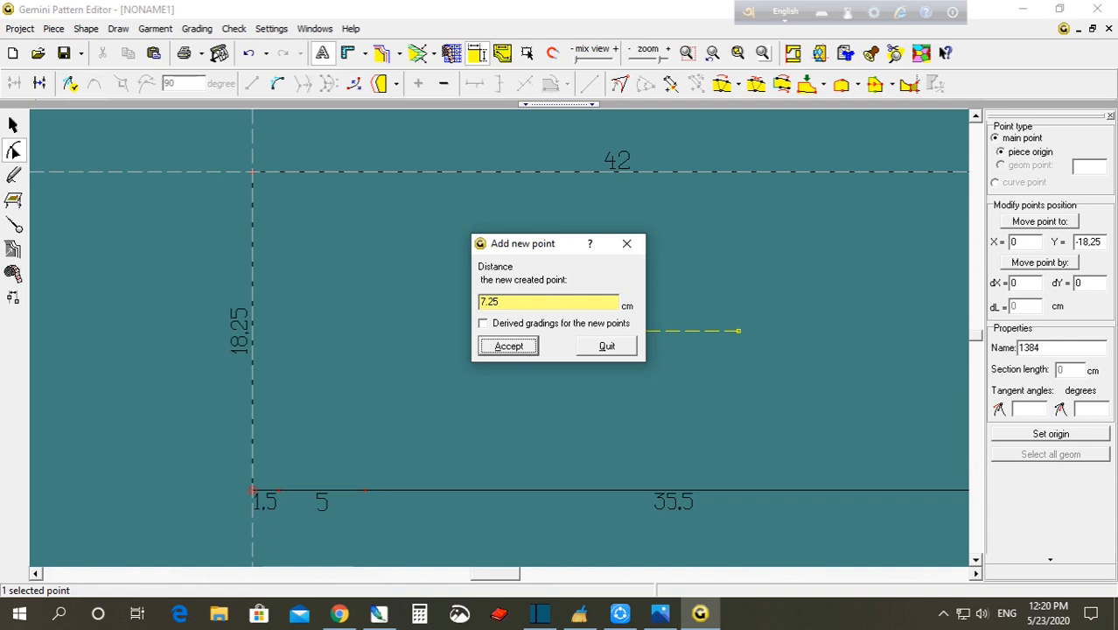
pyautogui.press('Return')
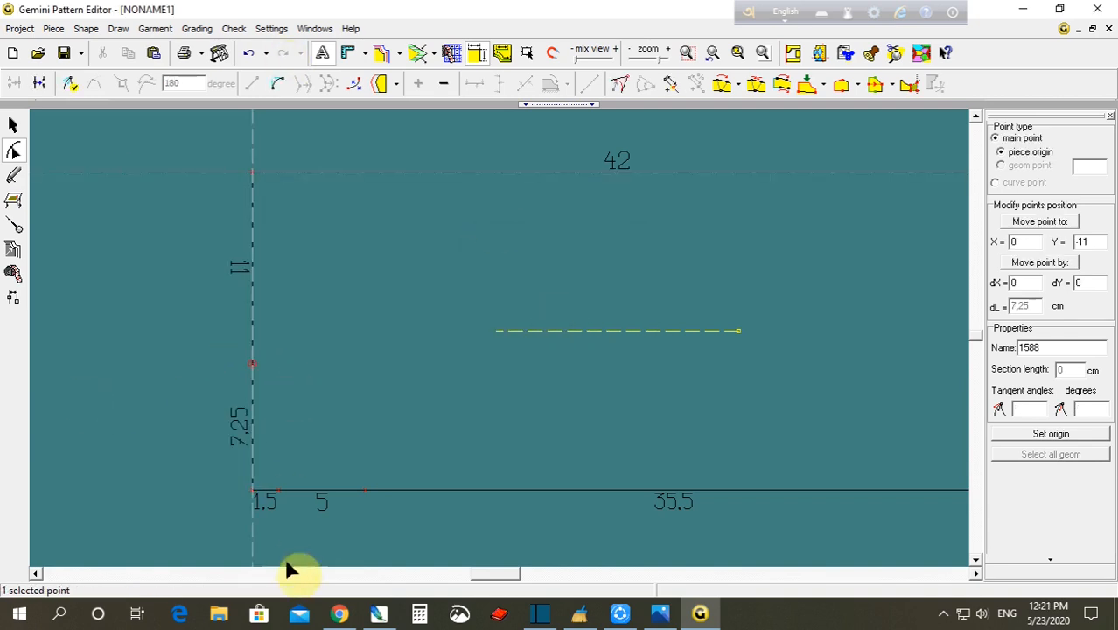
# - Consult the Photos size chart, add a point on the left edge 16 cm from the lower-left corner, and select that new point
pyautogui.click(247, 498)
pyautogui.click(656, 614)
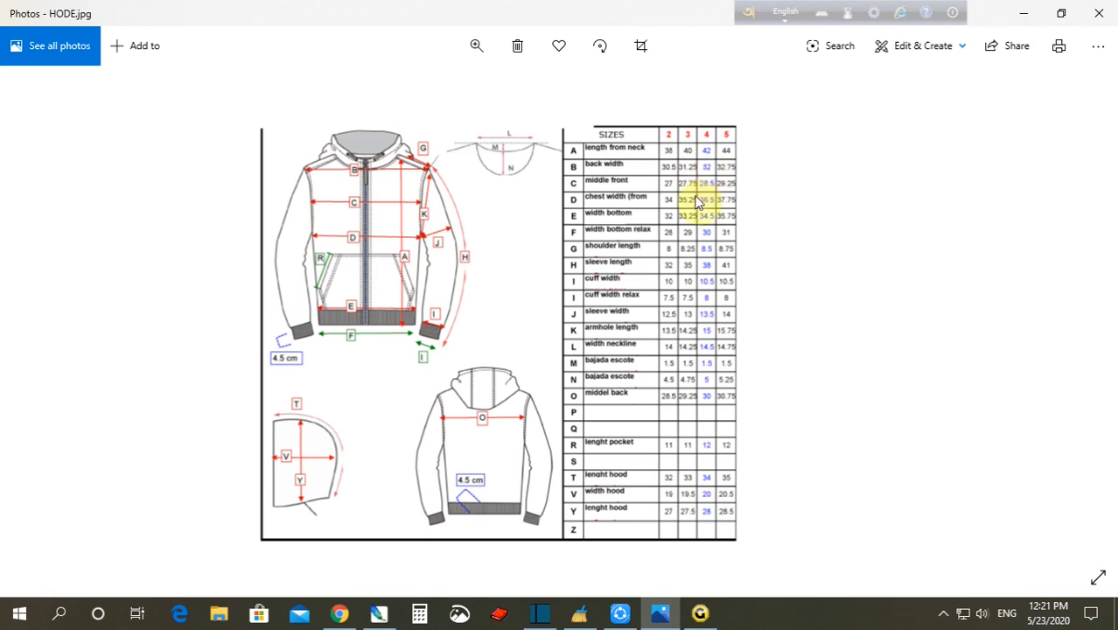
pyautogui.click(700, 613)
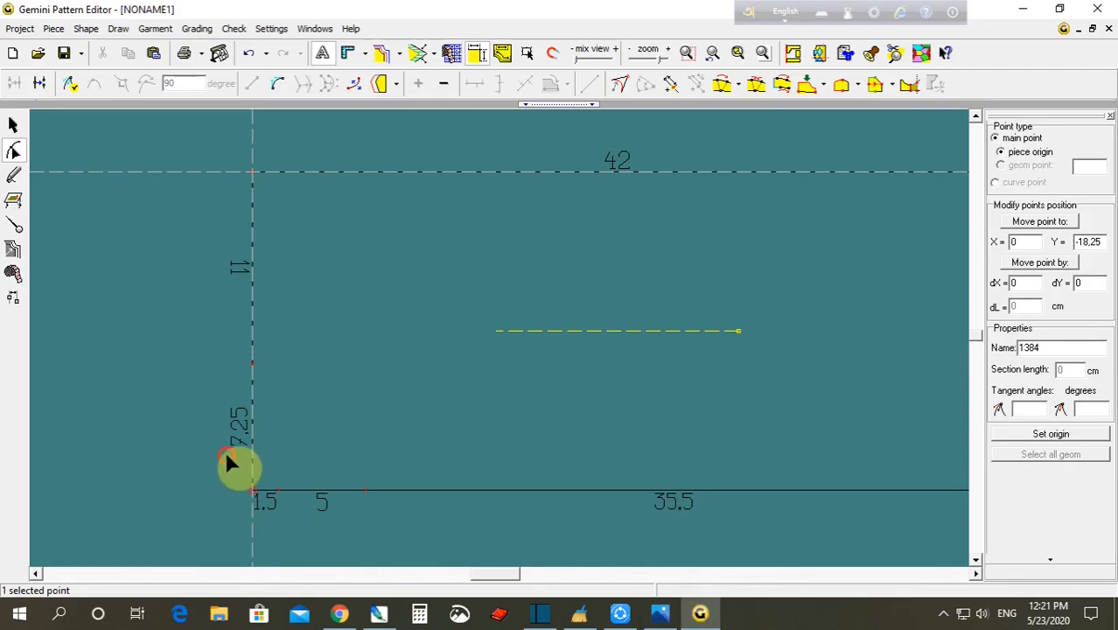
pyautogui.moveTo(225, 451); pyautogui.dragTo(258, 504)
pyautogui.click(721, 85)
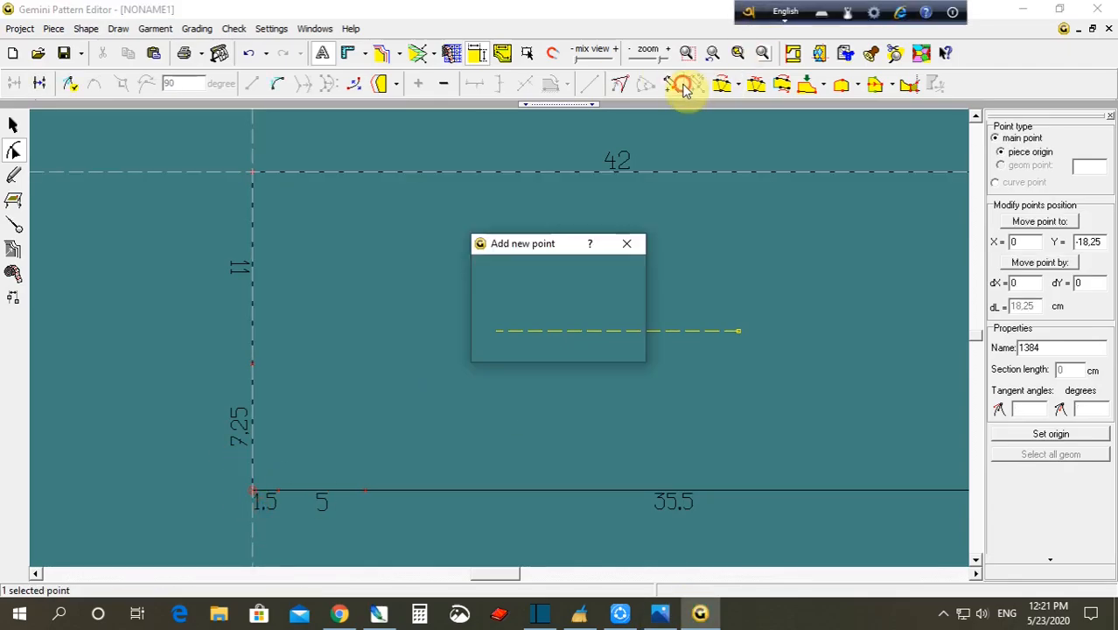
pyautogui.click(495, 302)
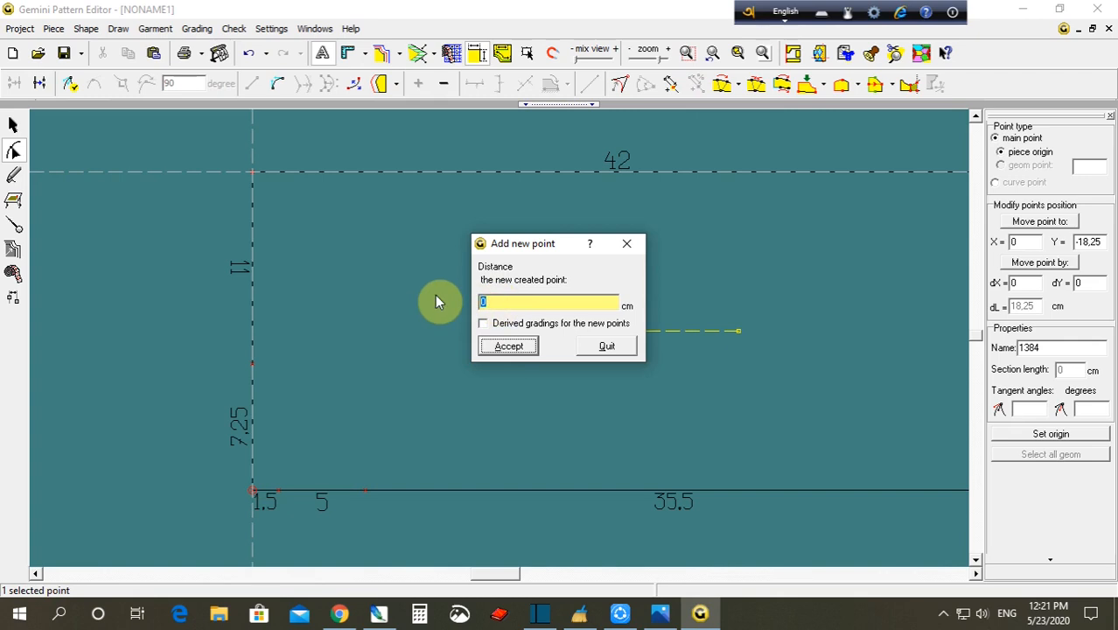
pyautogui.write('16')
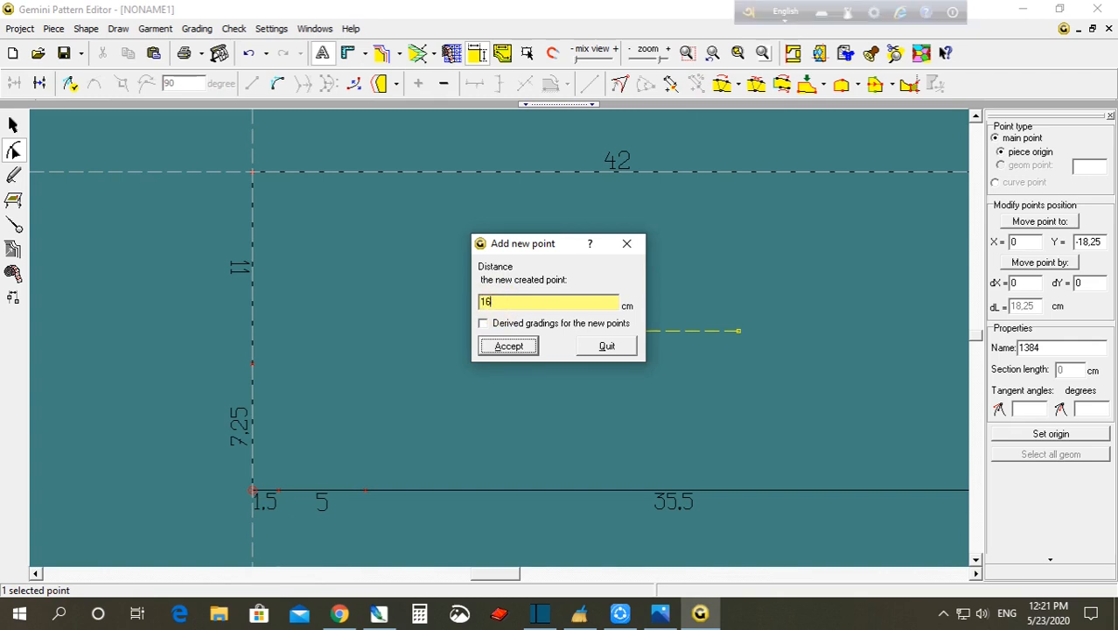
pyautogui.press('Return')
pyautogui.click(184, 245)
pyautogui.moveTo(236, 197); pyautogui.dragTo(268, 224)
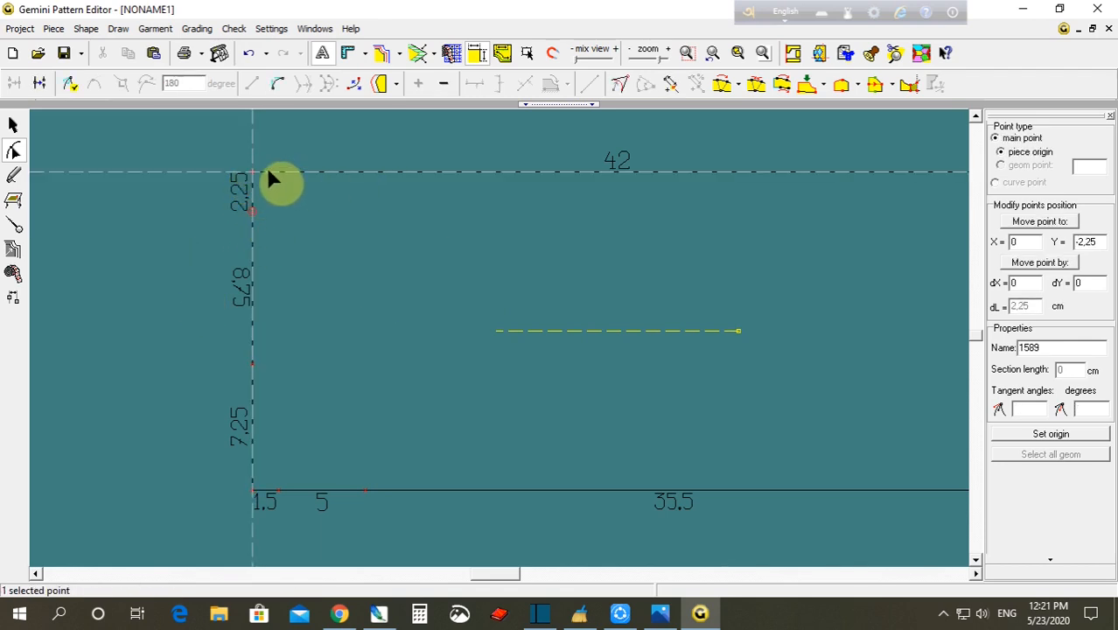
# - Check the armhole length in the Photos size chart, then add a point on the rectangle's top edge 15 cm from the upper-left corner
pyautogui.moveTo(239, 157); pyautogui.dragTo(273, 187)
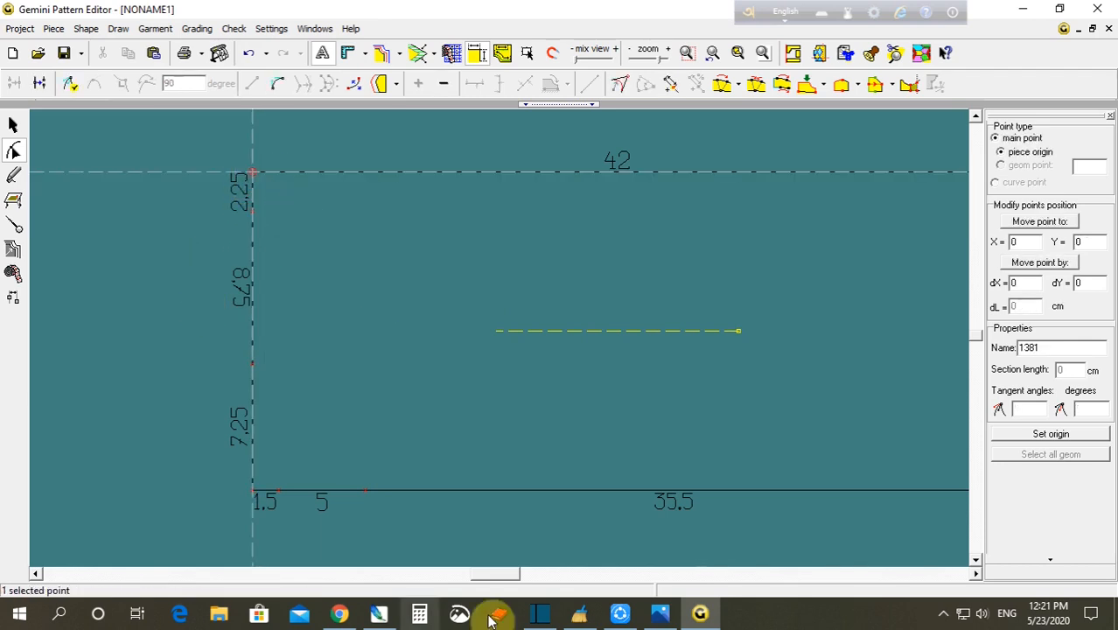
pyautogui.click(659, 615)
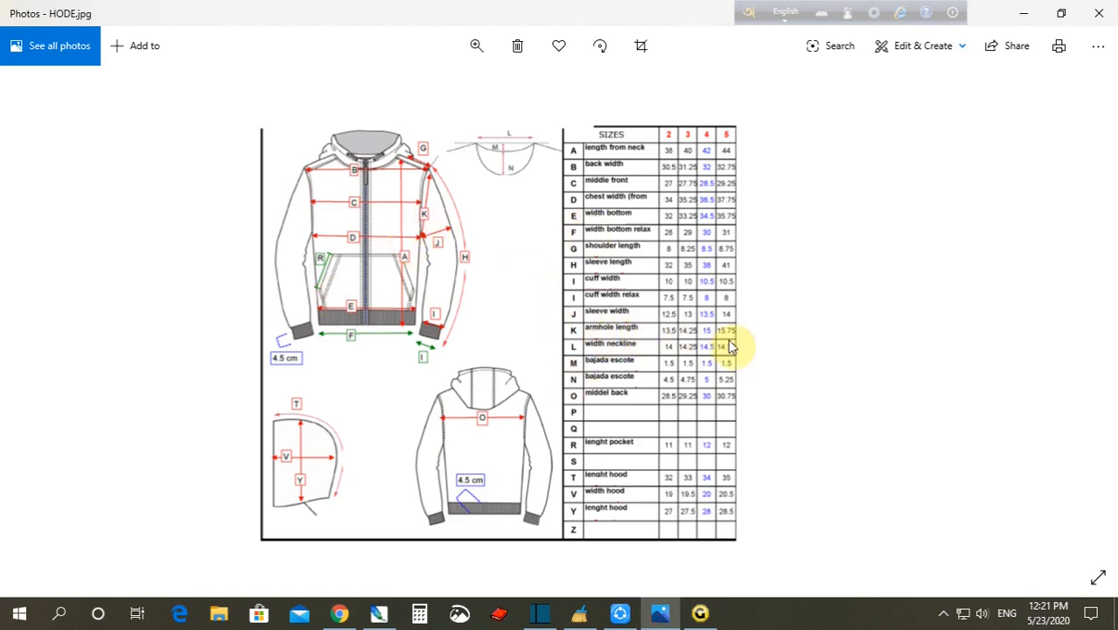
pyautogui.click(699, 613)
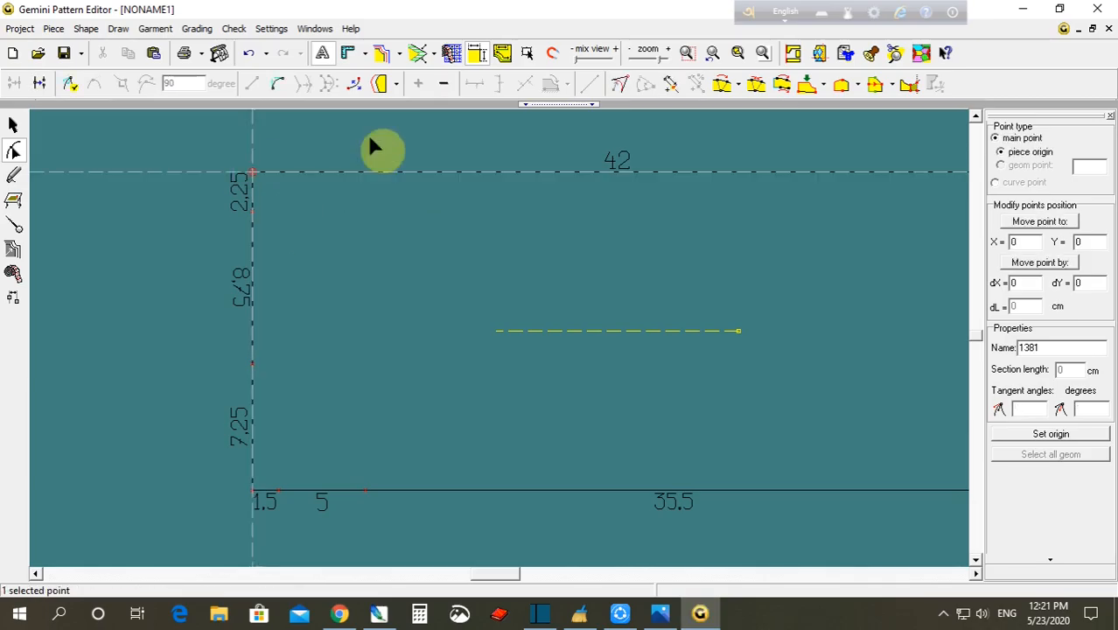
pyautogui.click(672, 83)
pyautogui.doubleClick(496, 301)
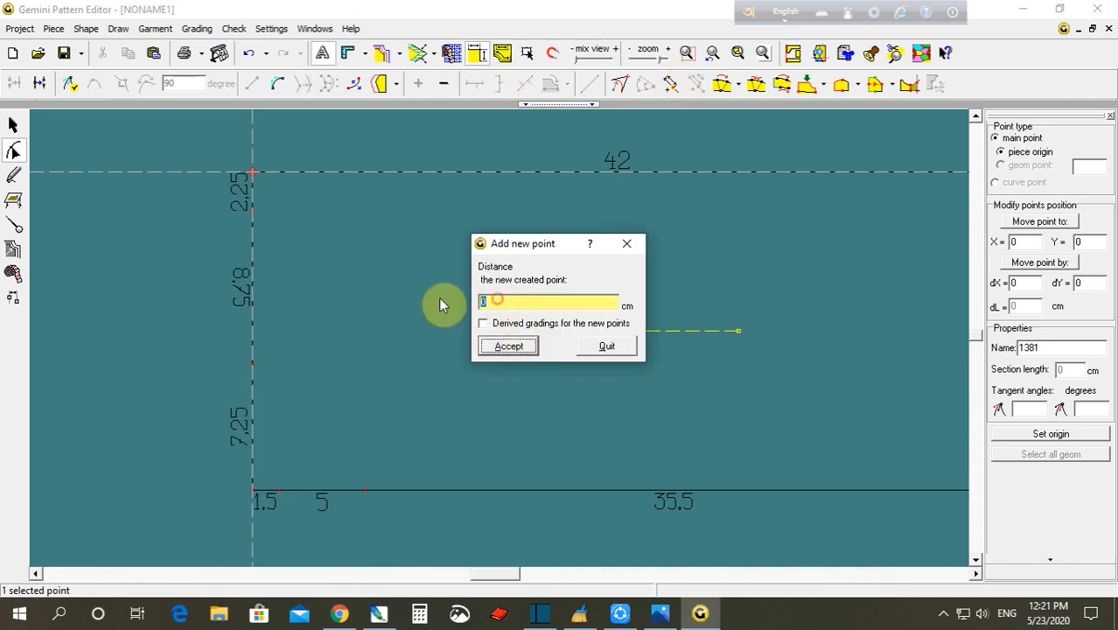
pyautogui.write('15')
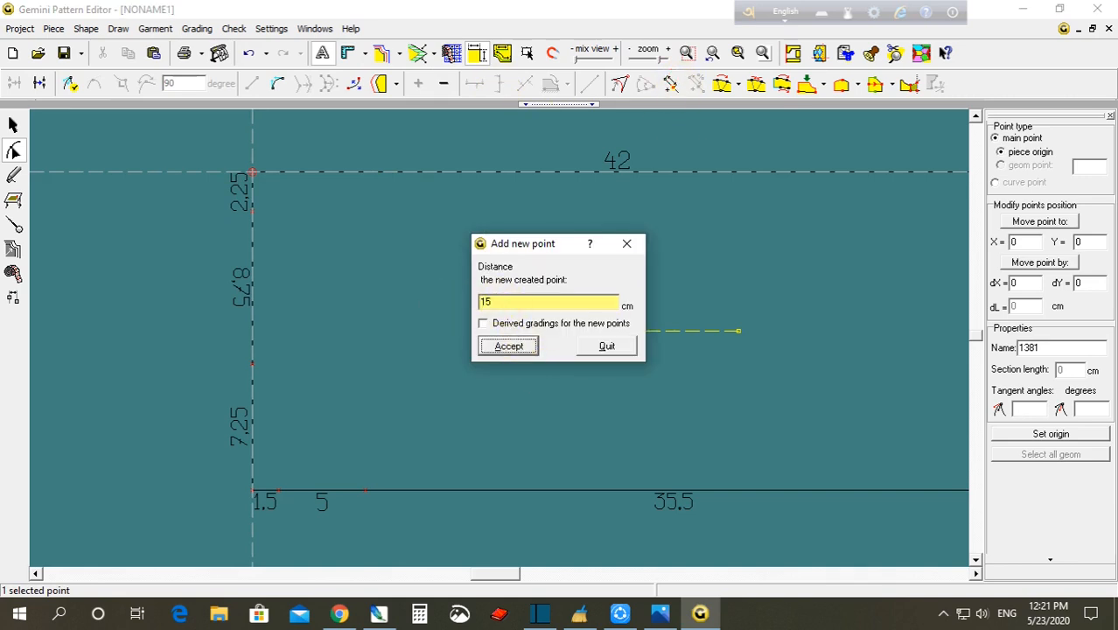
pyautogui.click(498, 346)
# - Delete the rectangle's upper-left corner point so a straight armhole line joins the shoulder point and the new top-edge point
pyautogui.click(252, 171)
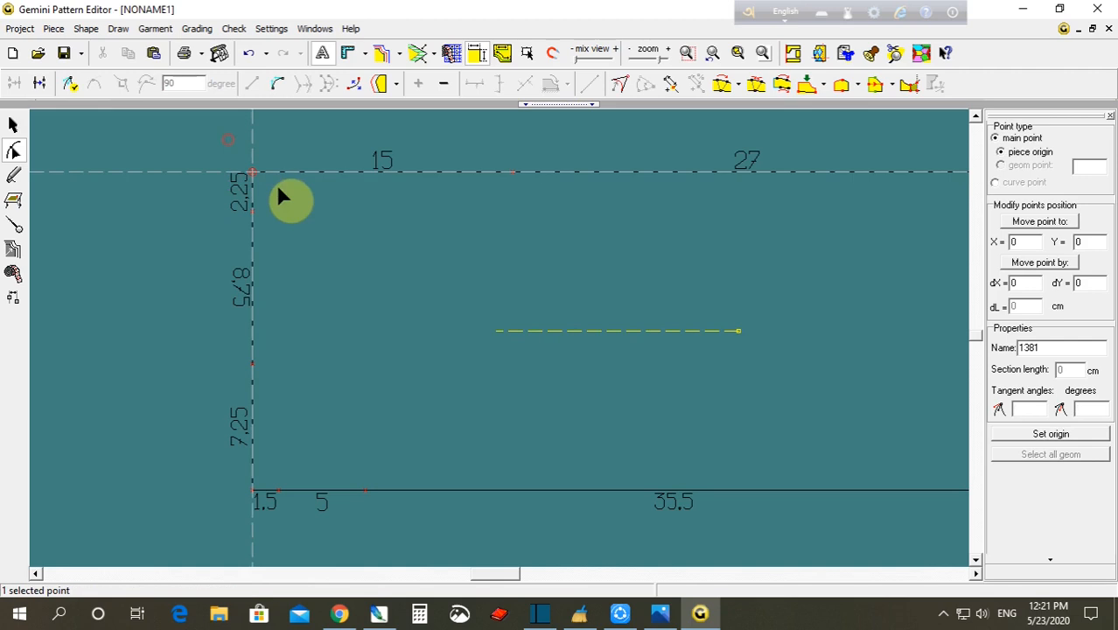
pyautogui.click(447, 80)
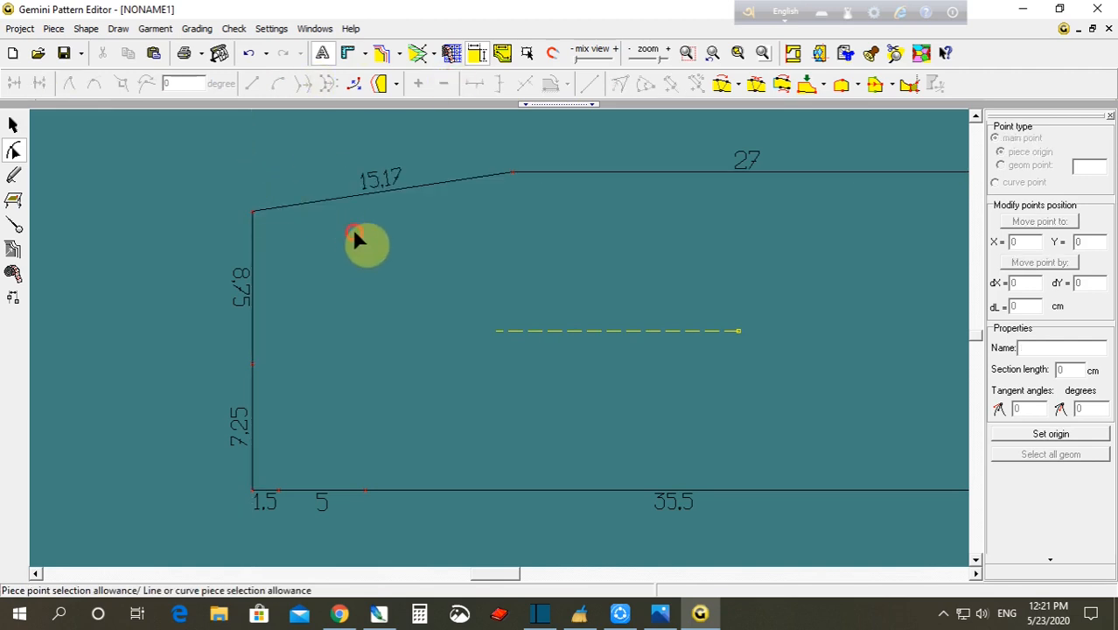
pyautogui.moveTo(564, 146); pyautogui.dragTo(243, 226)
pyautogui.click(243, 226)
# - Select the two armhole endpoints and compare the line with the armhole measurement in the Photos size chart
pyautogui.moveTo(543, 144); pyautogui.dragTo(193, 237)
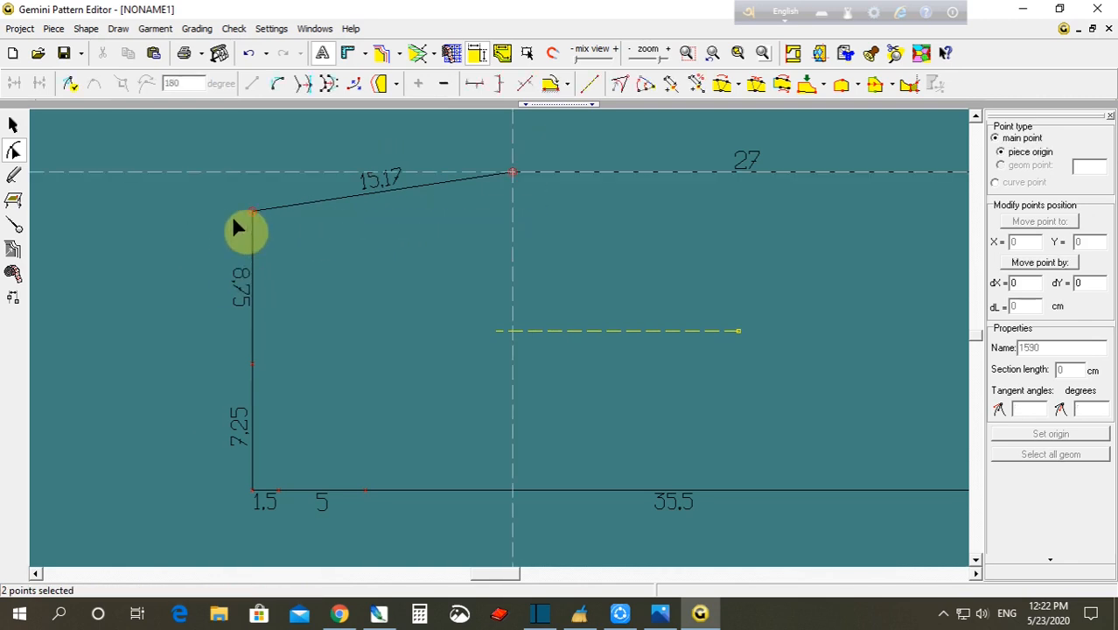
pyautogui.click(661, 613)
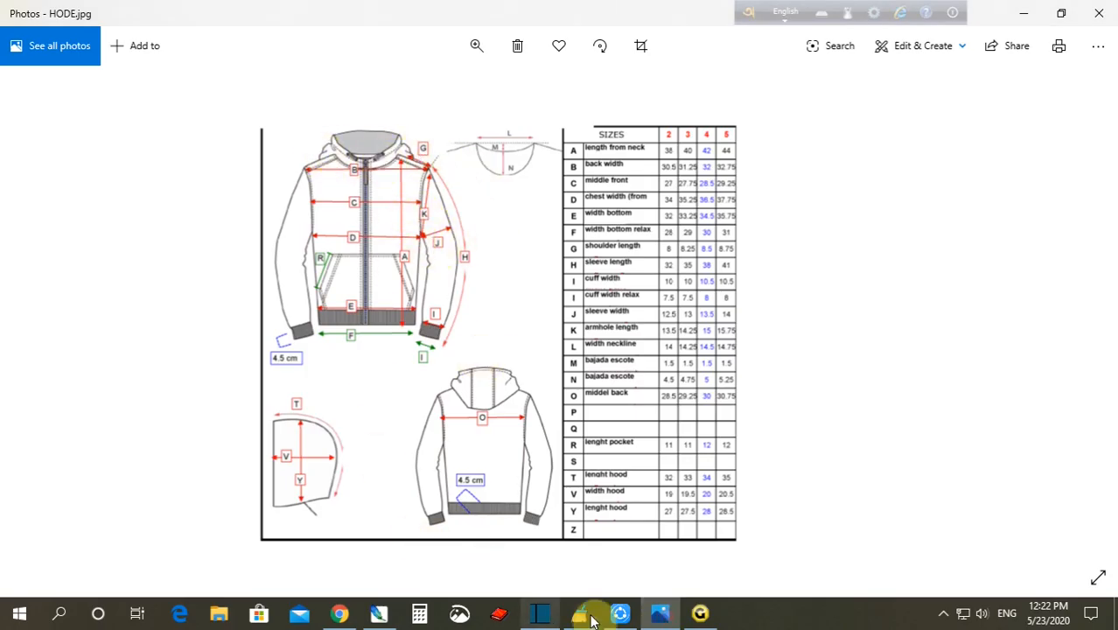
pyautogui.click(700, 613)
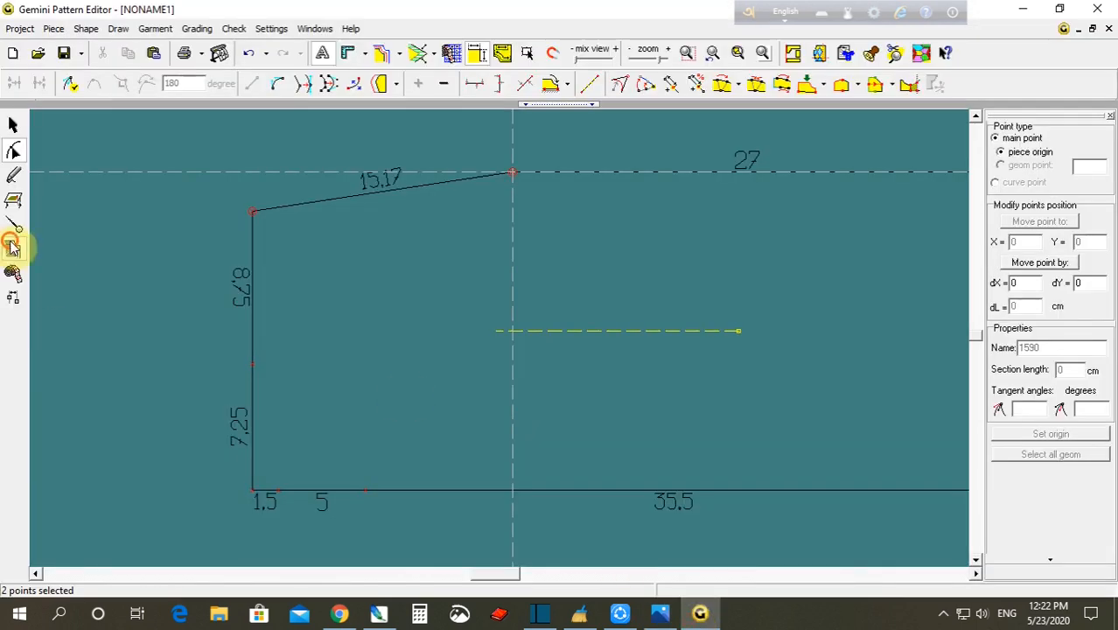
pyautogui.click(281, 210)
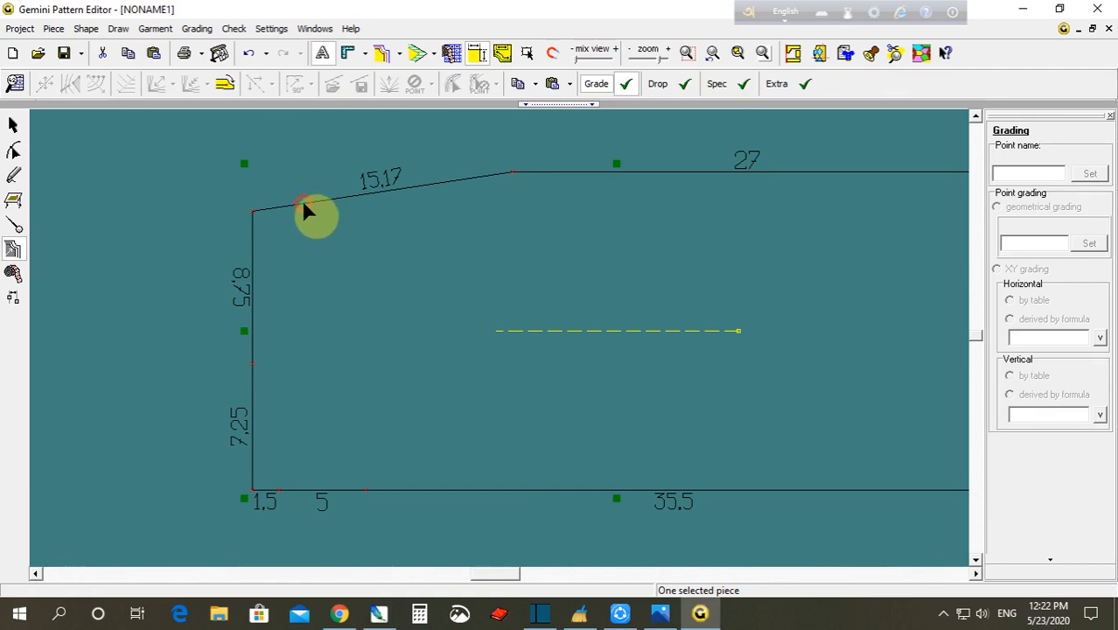
pyautogui.click(13, 150)
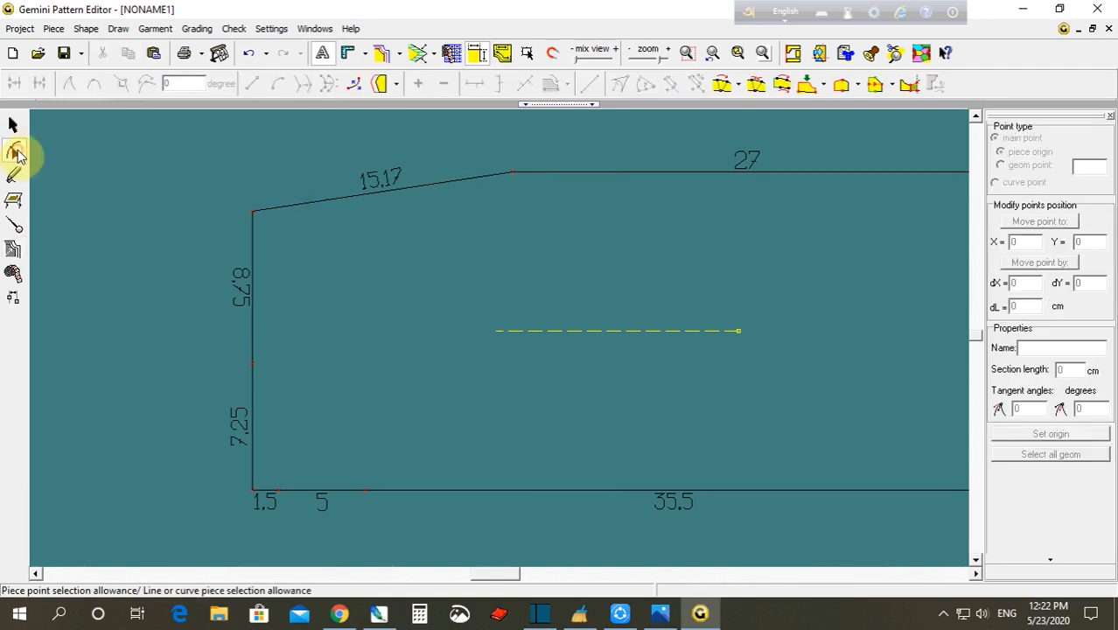
# - Transform the armhole line into a curve and set its tangents at right angles at the shoulder and underarm points
pyautogui.click(312, 202)
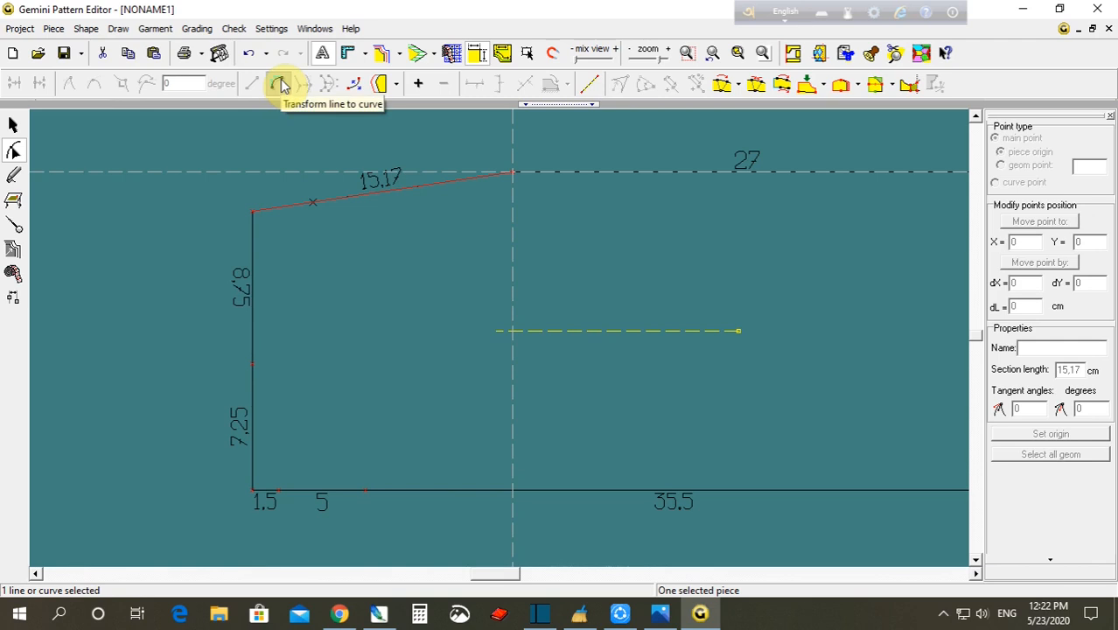
pyautogui.click(280, 84)
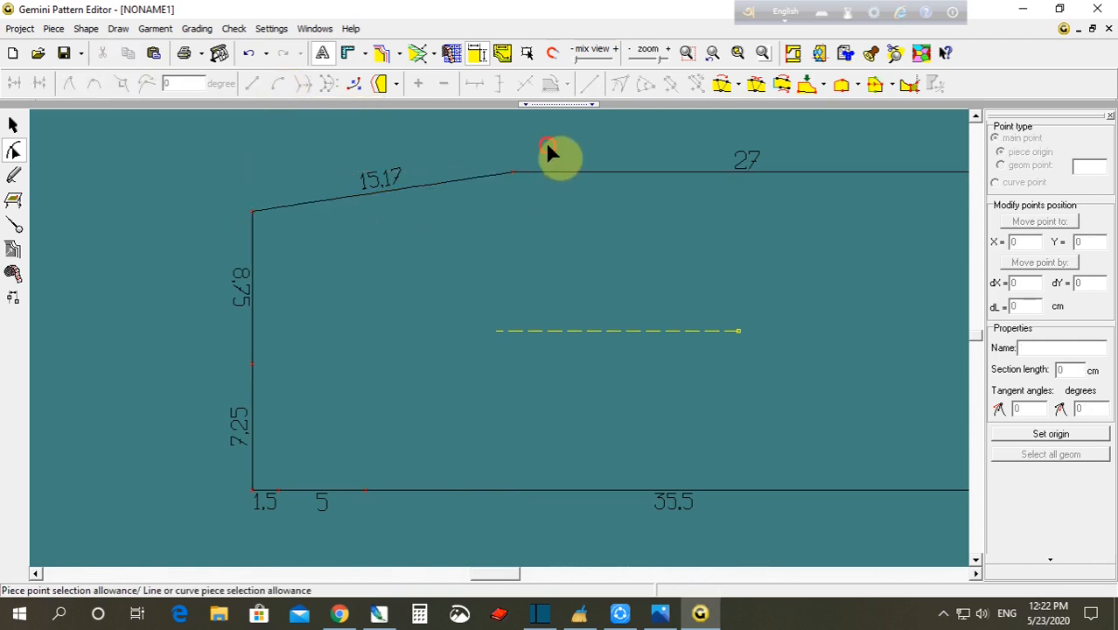
pyautogui.moveTo(549, 146); pyautogui.dragTo(214, 247)
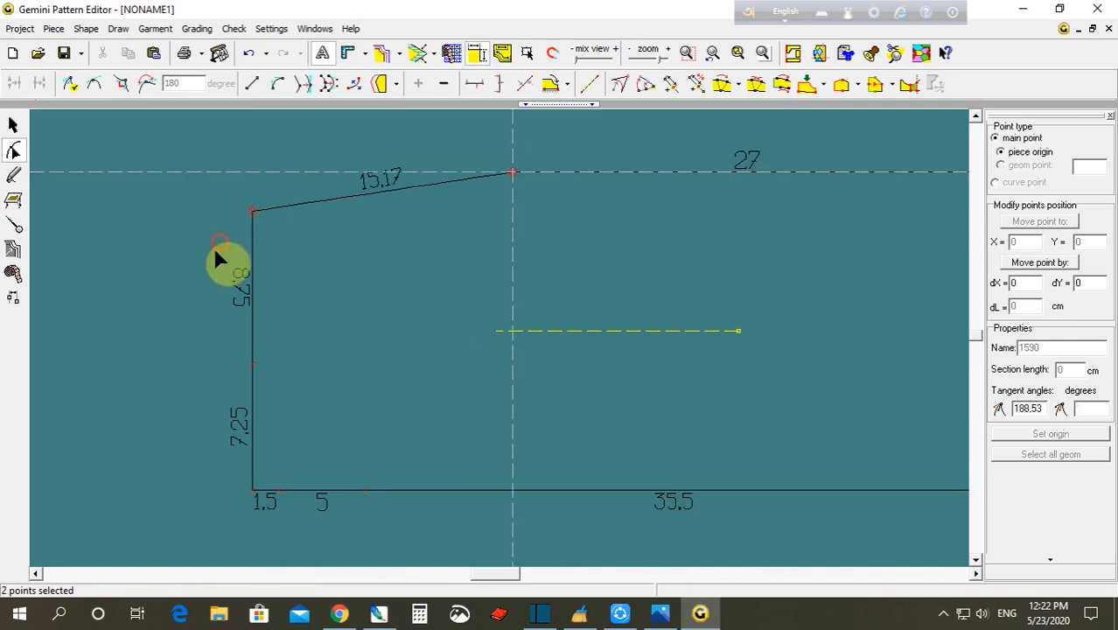
pyautogui.click(125, 85)
pyautogui.click(137, 166)
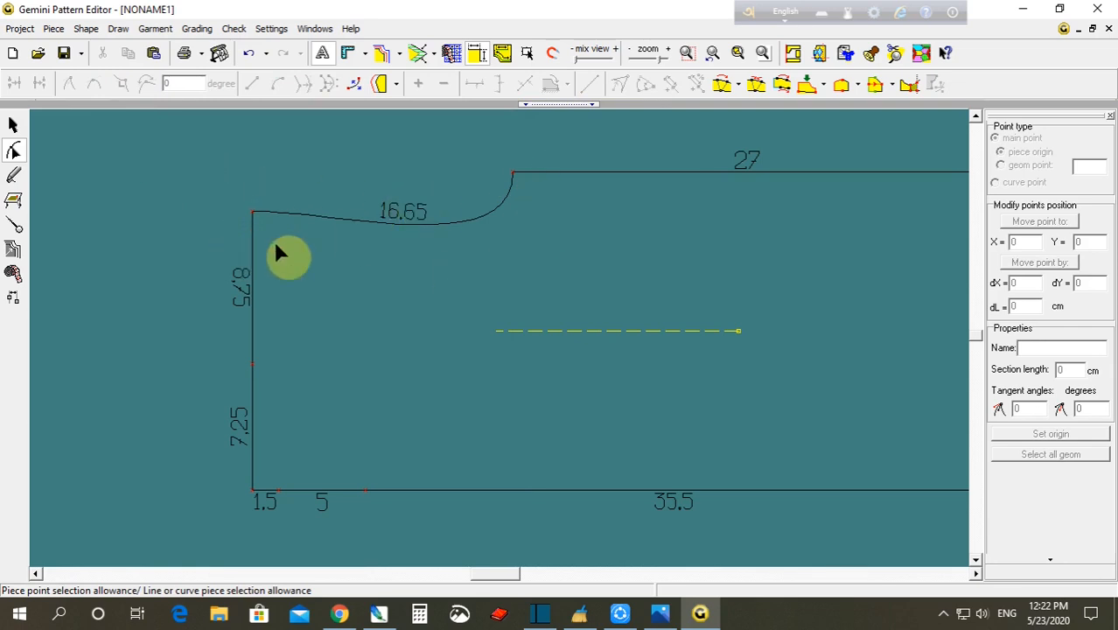
pyautogui.click(388, 189)
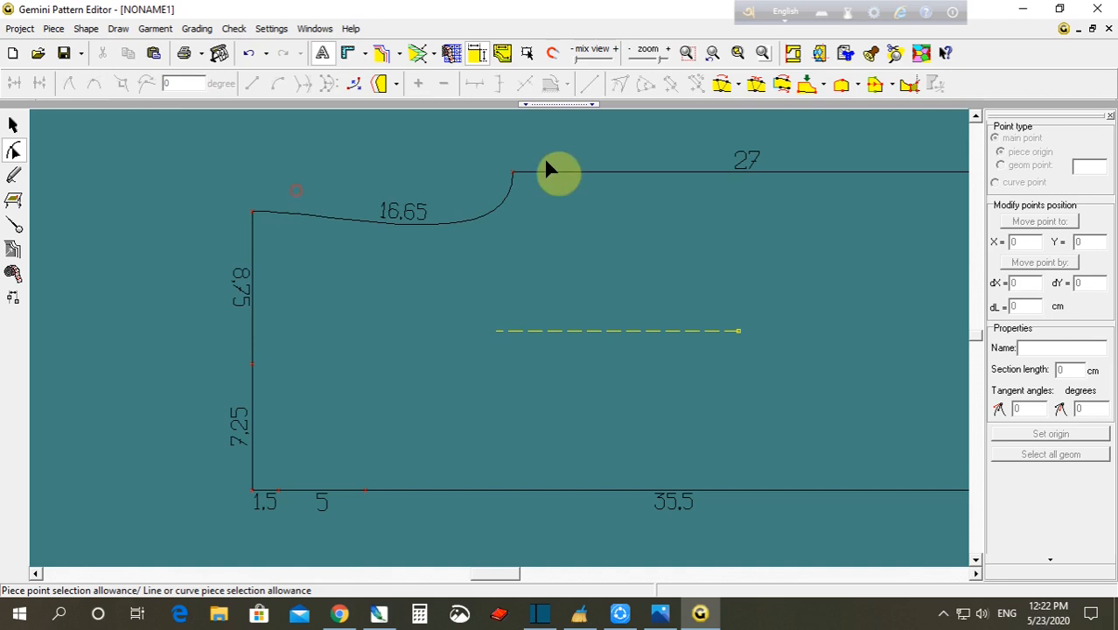
# - Select the shoulder and underarm points of the armhole curve and shift them together 3 cm toward the hem
pyautogui.moveTo(554, 146); pyautogui.dragTo(243, 267)
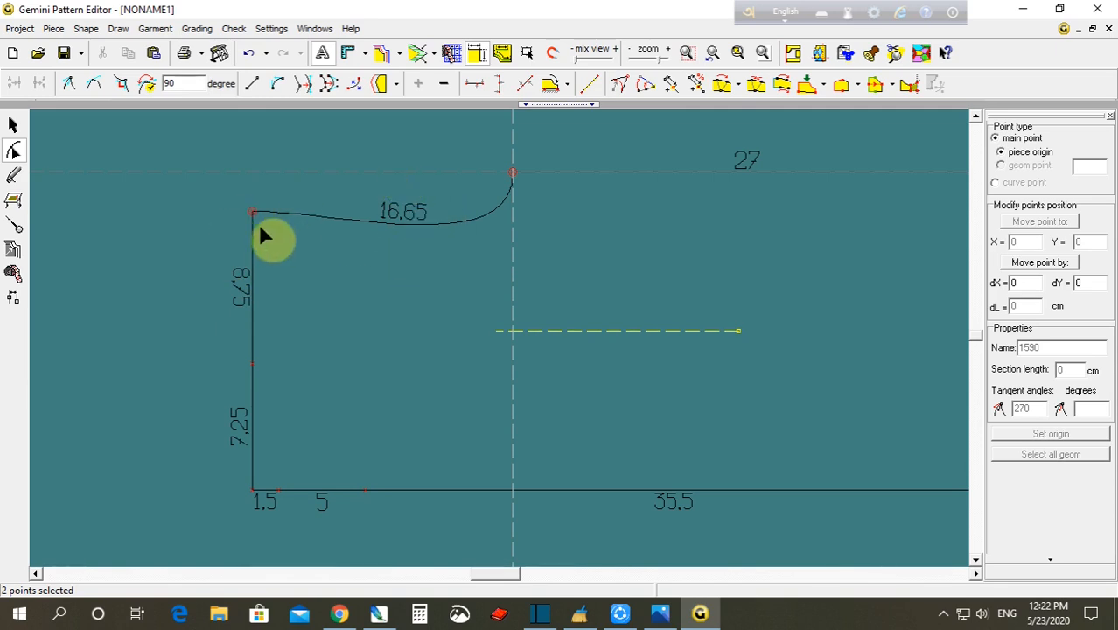
pyautogui.moveTo(242, 199)
pyautogui.mouseDown()
pyautogui.moveTo(268, 236)
pyautogui.moveTo(257, 210)
pyautogui.mouseUp()
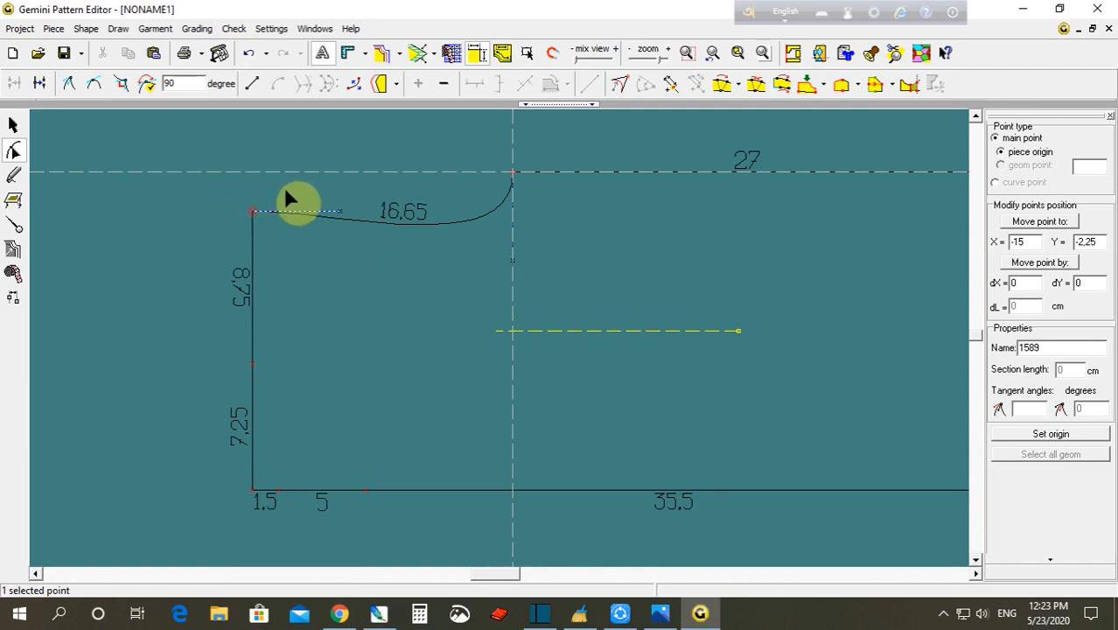
pyautogui.moveTo(544, 143); pyautogui.dragTo(246, 249)
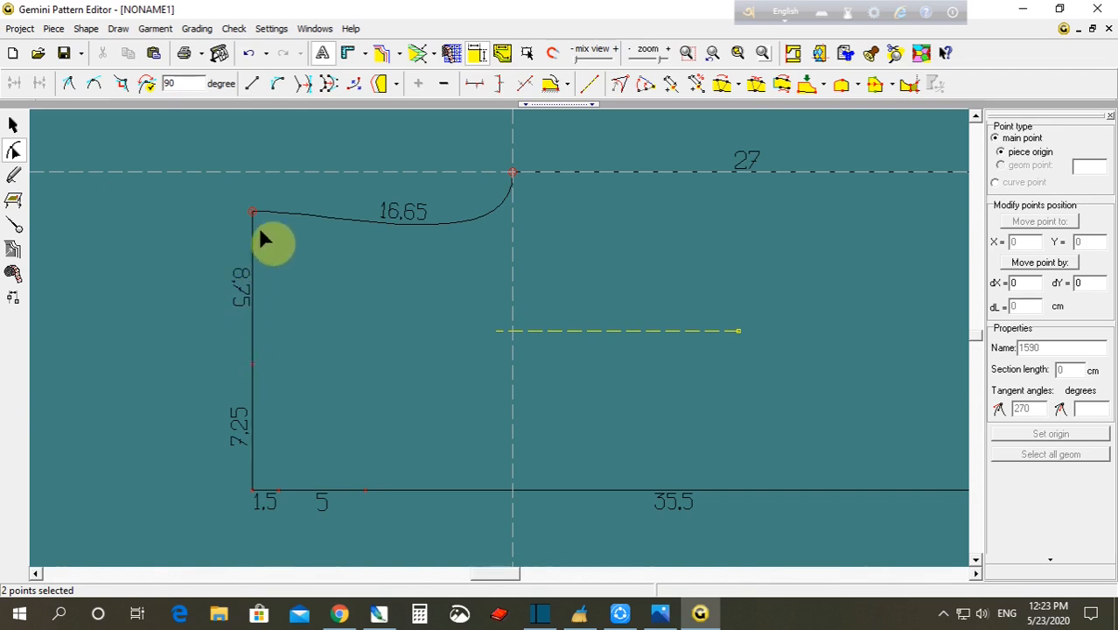
pyautogui.click(213, 188)
pyautogui.moveTo(533, 152); pyautogui.dragTo(238, 231)
pyautogui.press('Right')
pyautogui.press('Right')
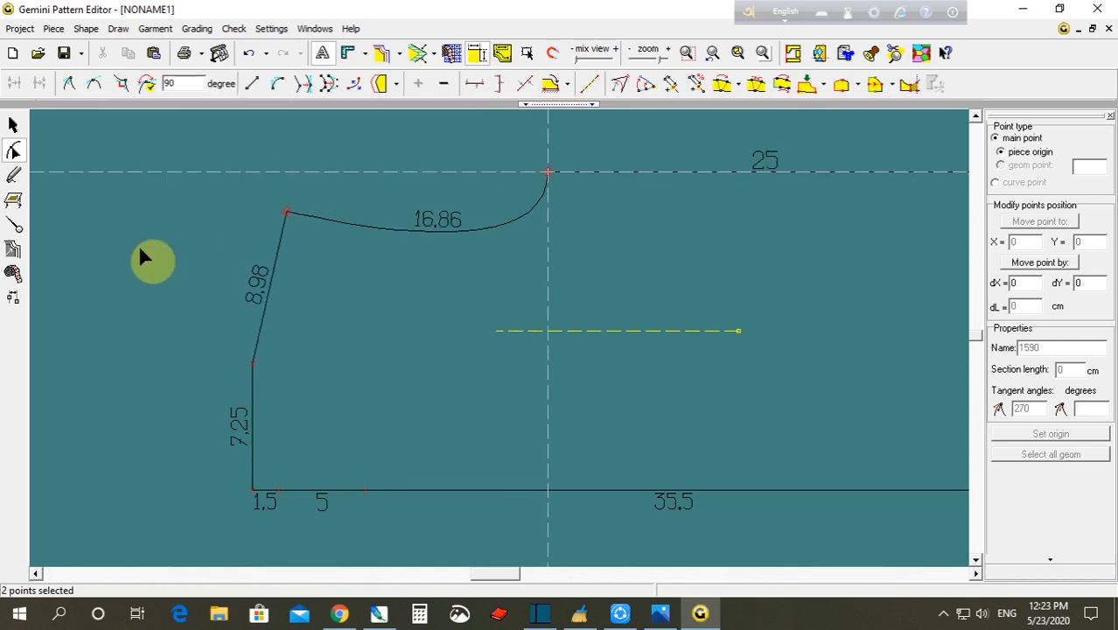
pyautogui.press('Right')
pyautogui.click(192, 197)
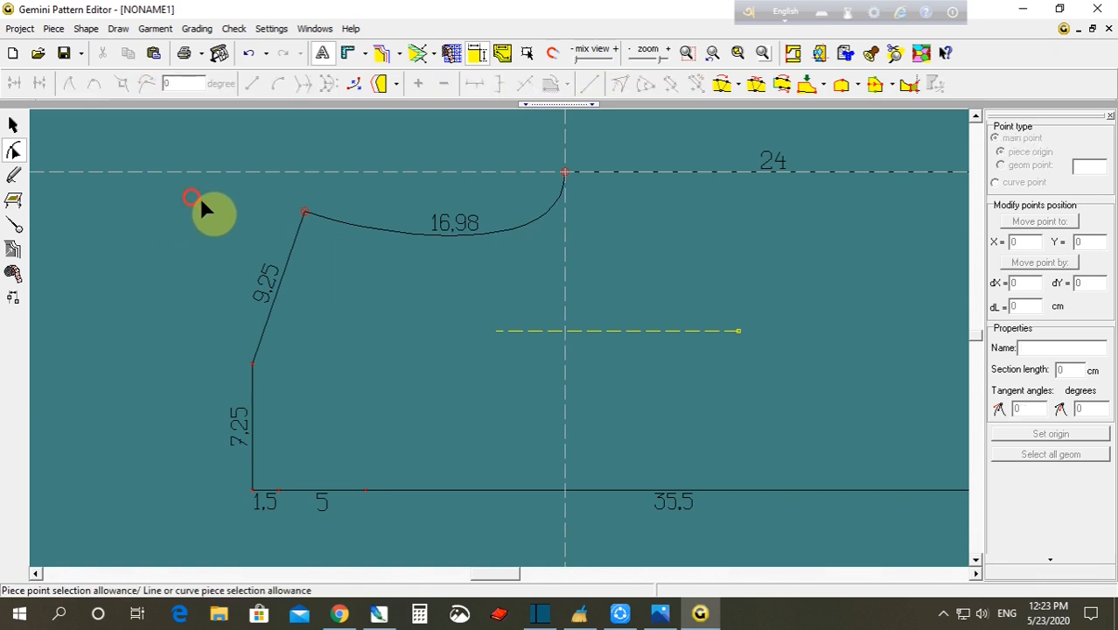
# - Shift both armhole endpoints 0.2 cm back toward the neck, then inspect the shoulder point's tangent handle
pyautogui.click(276, 182)
pyautogui.moveTo(590, 145); pyautogui.dragTo(236, 252)
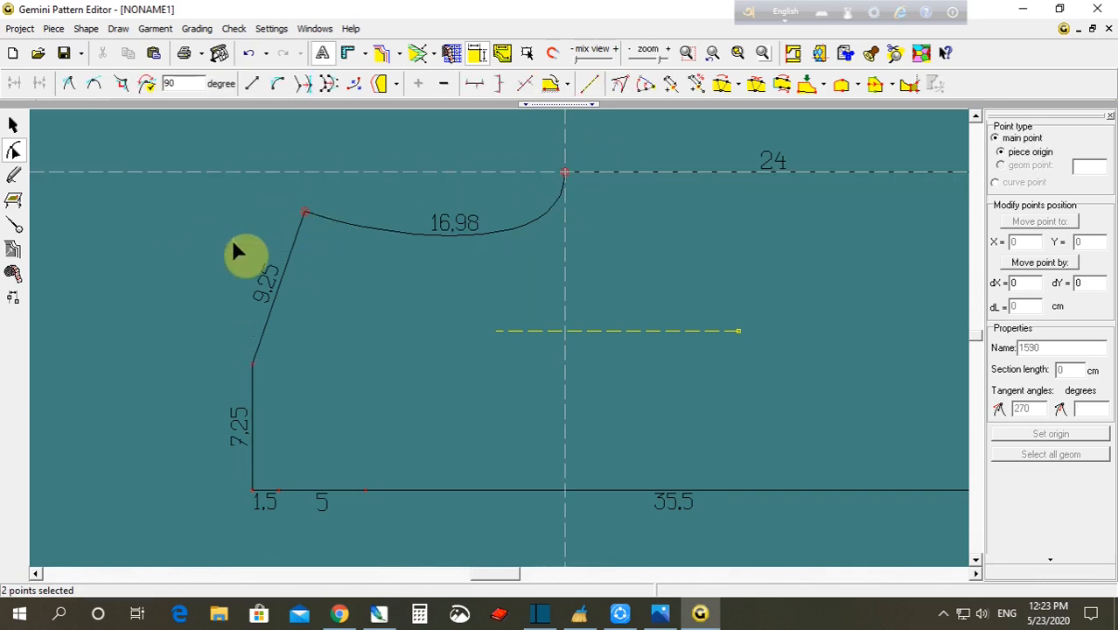
pyautogui.press('Left')
pyautogui.press('Left')
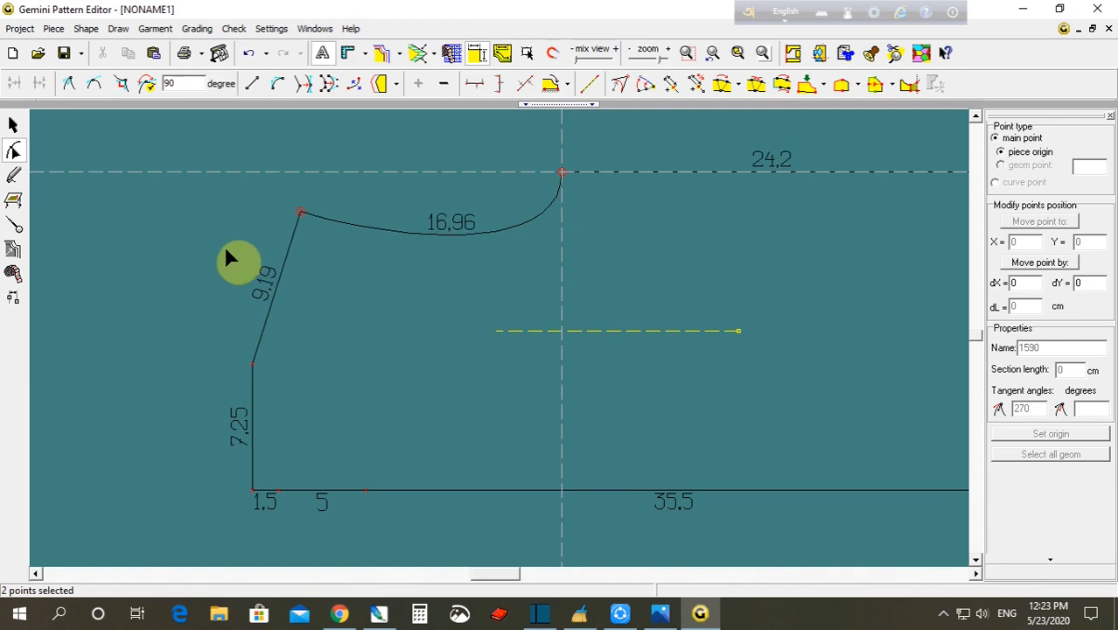
pyautogui.click(229, 240)
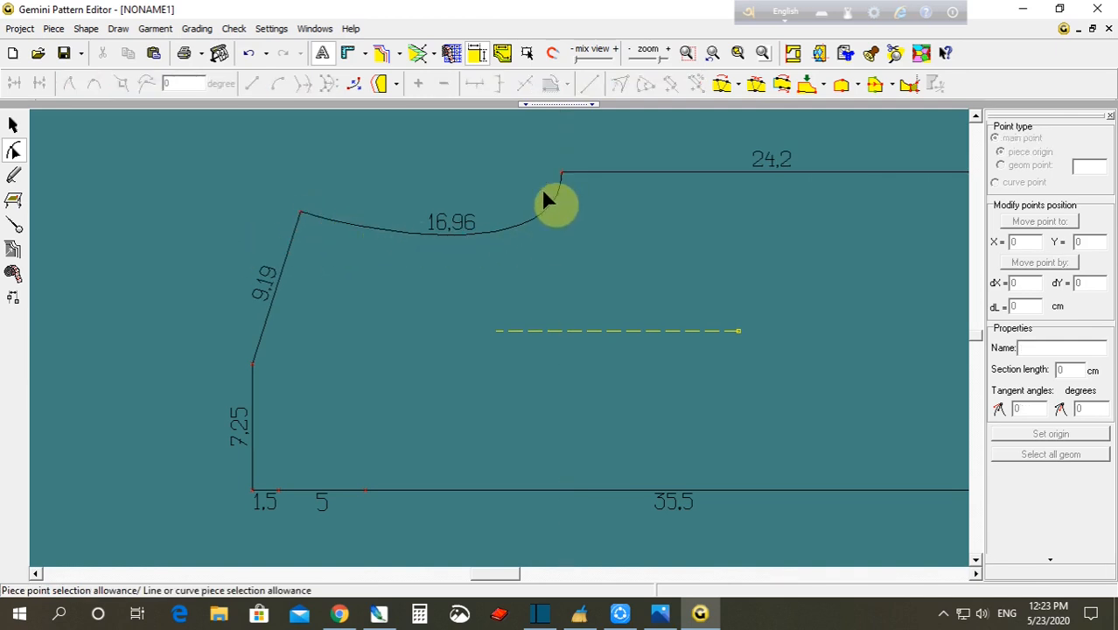
pyautogui.click(312, 195)
pyautogui.click(275, 188)
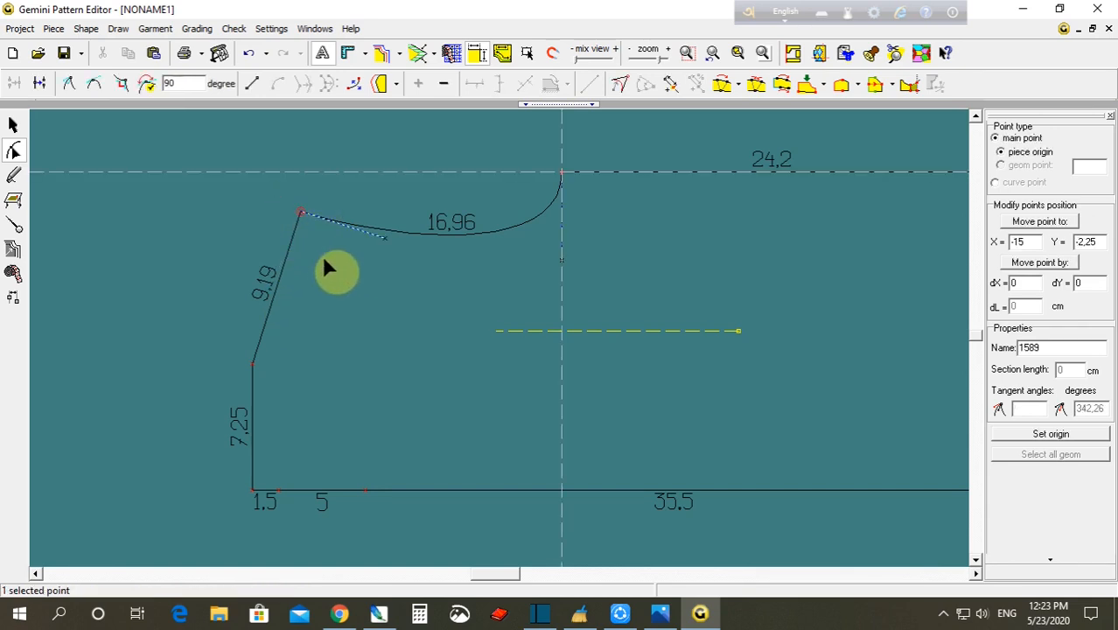
pyautogui.click(315, 170)
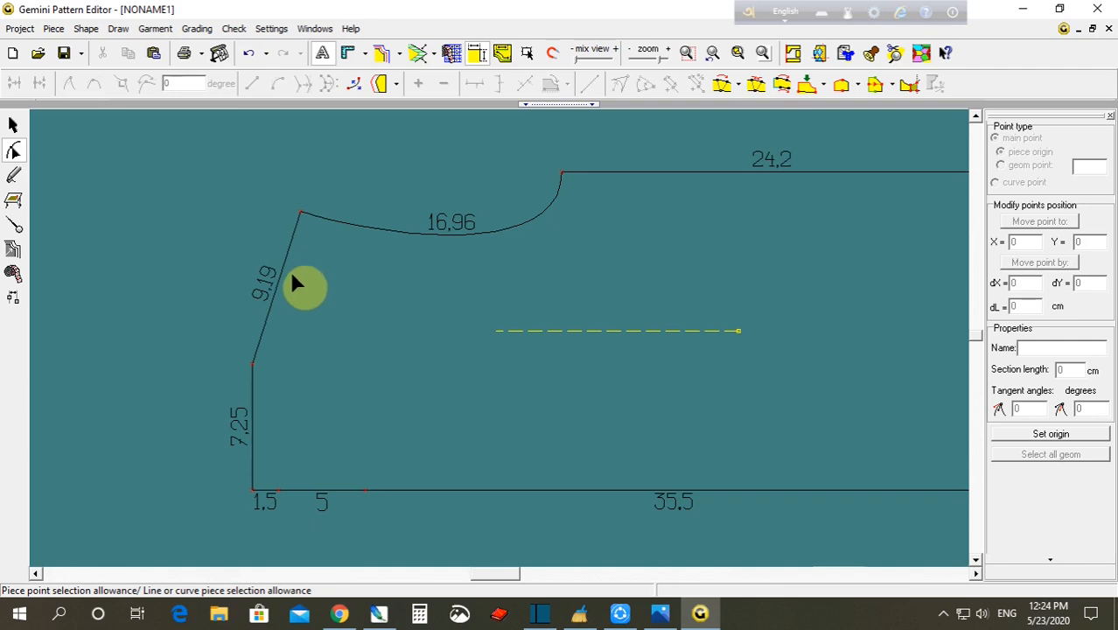
# - Remove the lower-left corner point so the neckline runs to the 1.5 cm point, and dismiss the browser notification
pyautogui.click(252, 490)
pyautogui.moveTo(252, 490); pyautogui.dragTo(278, 489)
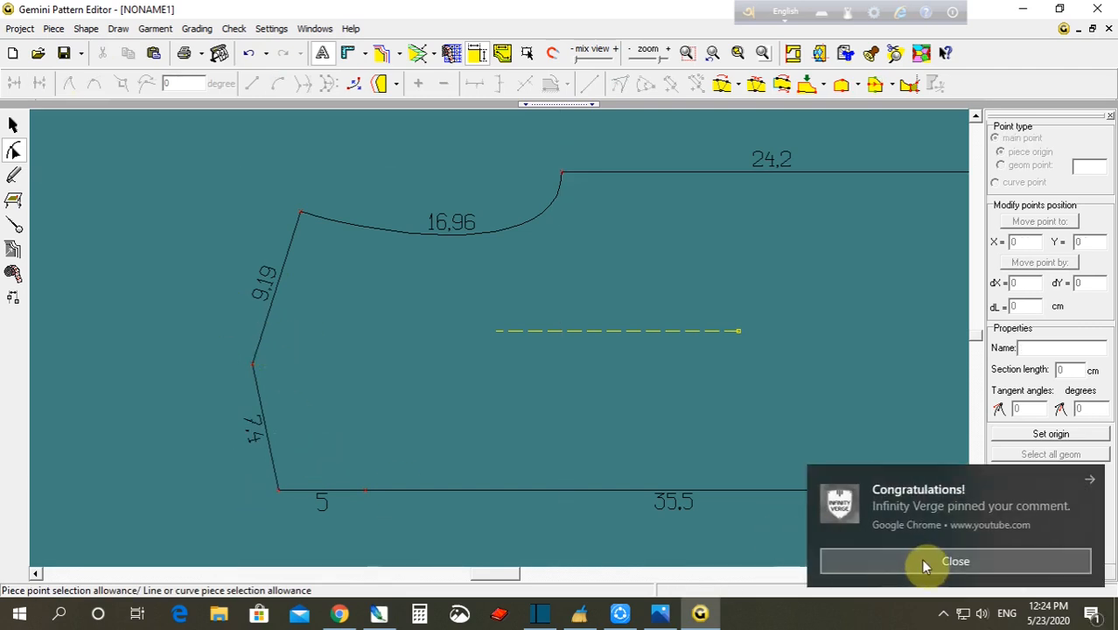
pyautogui.click(922, 563)
# - Transform the neckline line into a curve, bend it inward, and make it perpendicular to the bottom edge at its lower end
pyautogui.click(269, 408)
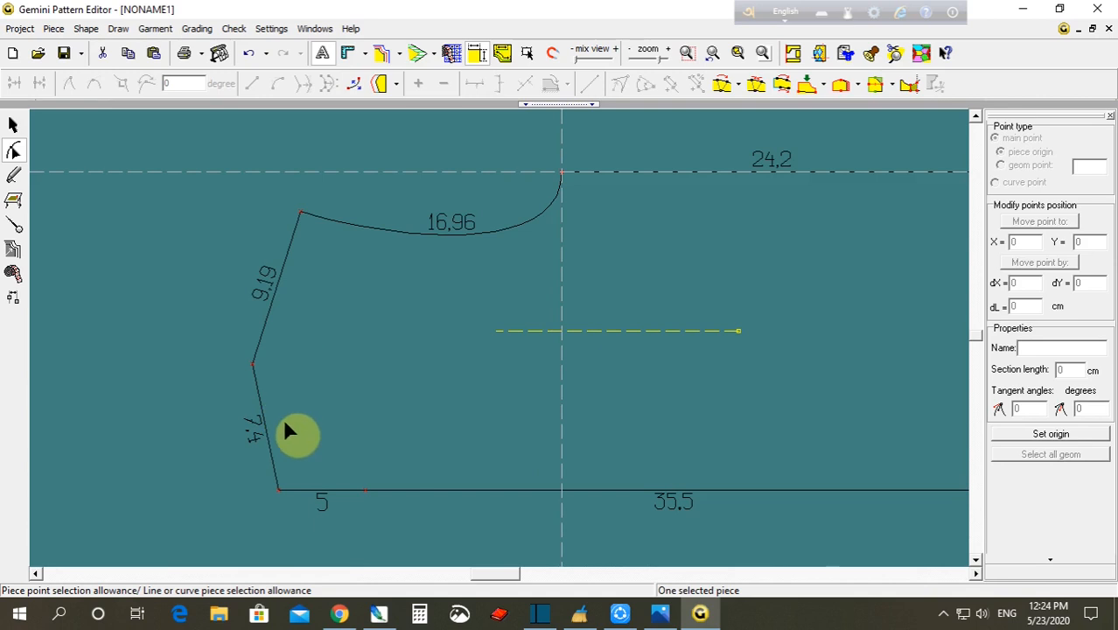
pyautogui.click(262, 426)
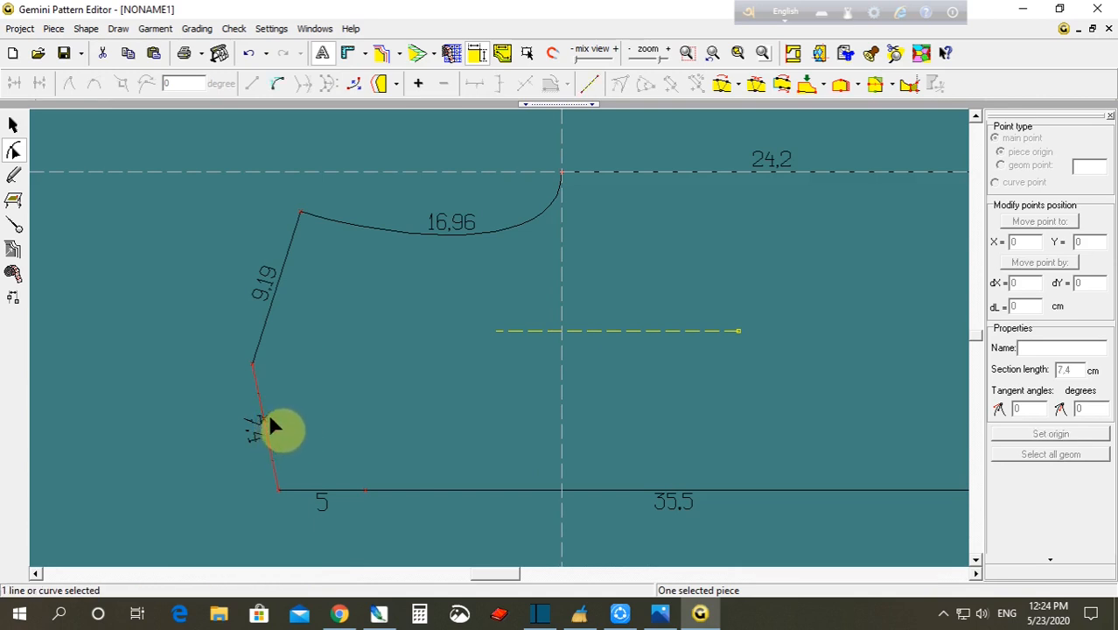
pyautogui.click(262, 428)
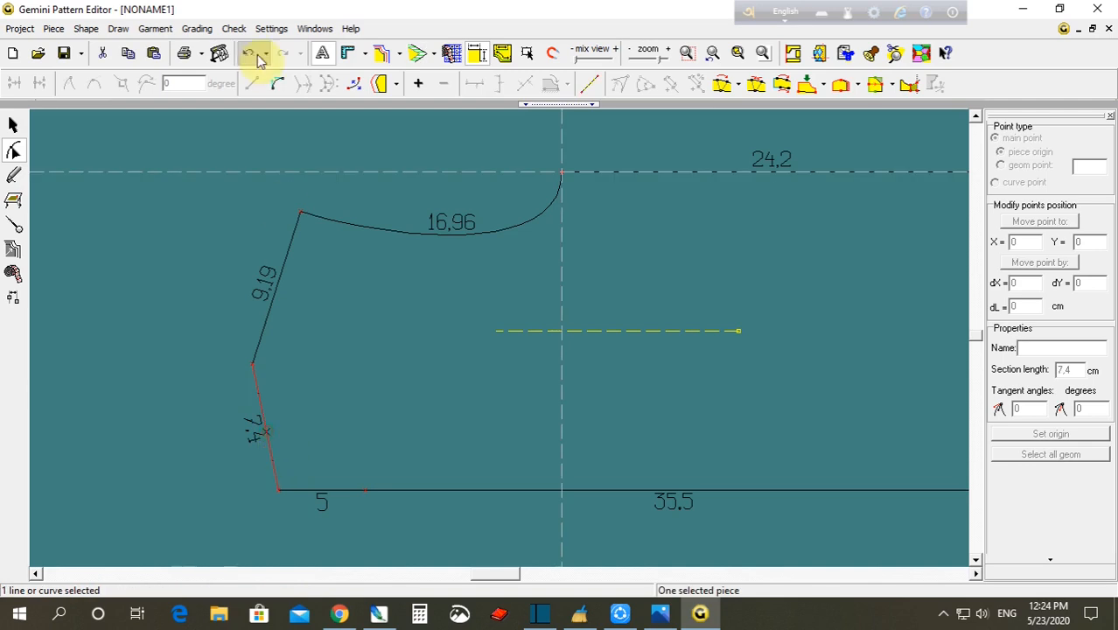
pyautogui.click(275, 82)
pyautogui.moveTo(263, 426); pyautogui.dragTo(270, 407)
pyautogui.moveTo(255, 464); pyautogui.dragTo(287, 526)
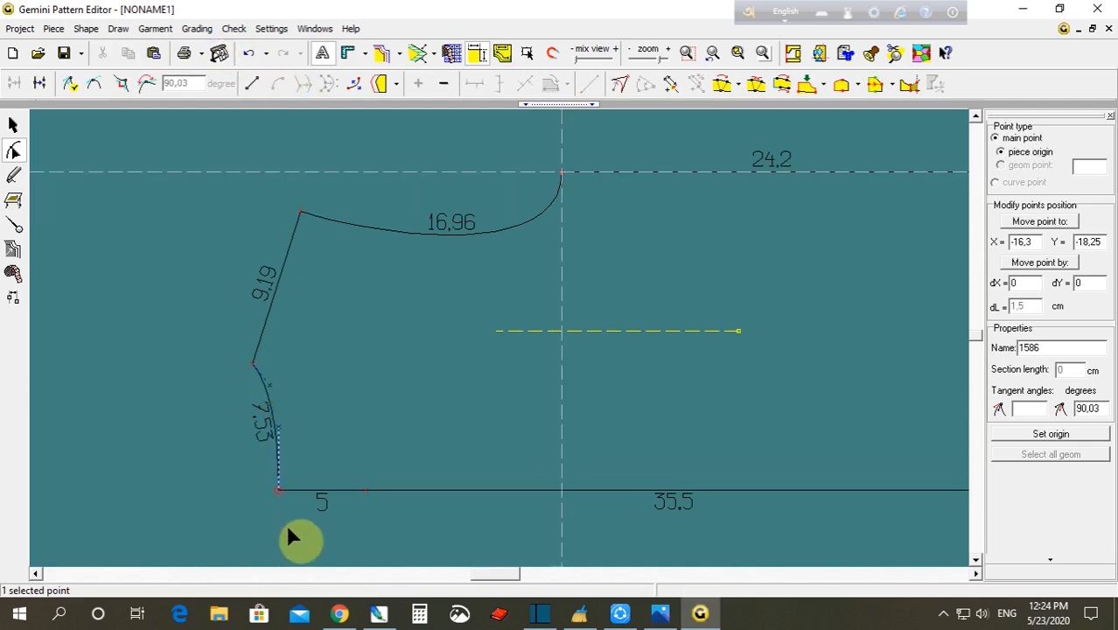
pyautogui.click(121, 82)
pyautogui.click(138, 337)
pyautogui.click(204, 440)
# - Examine the outline of the whole body piece, including the armhole, shoulder and neckline
pyautogui.scroll(-4, 477, 355)
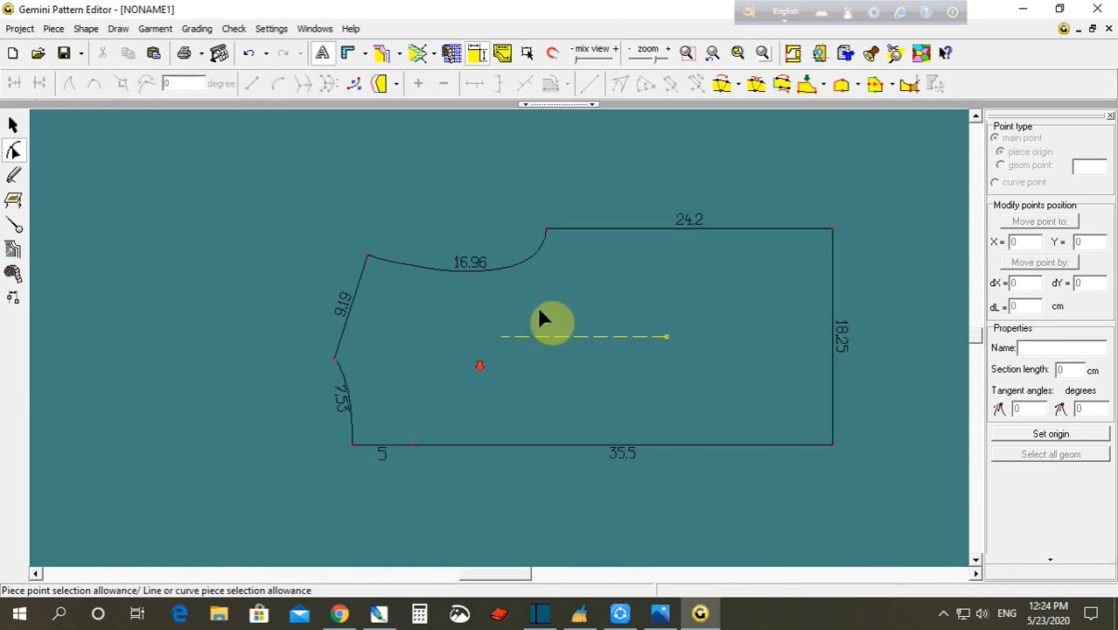
pyautogui.scroll(1, 549, 300)
pyautogui.click(478, 375)
pyautogui.scroll(-2, 613, 402)
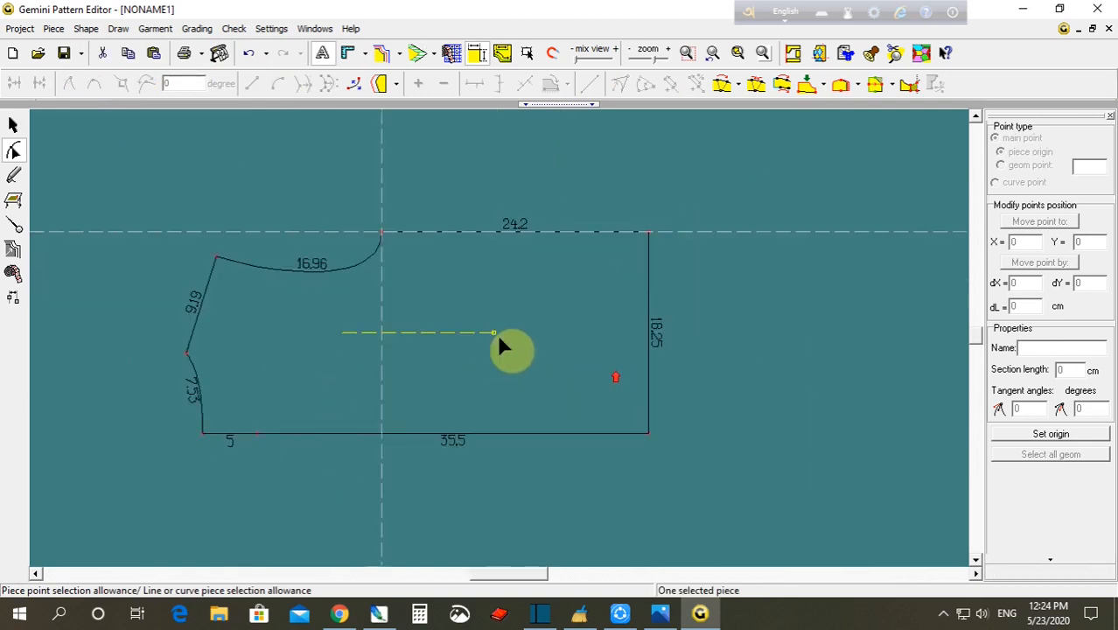
pyautogui.scroll(1, 496, 333)
pyautogui.click(416, 279)
pyautogui.click(300, 166)
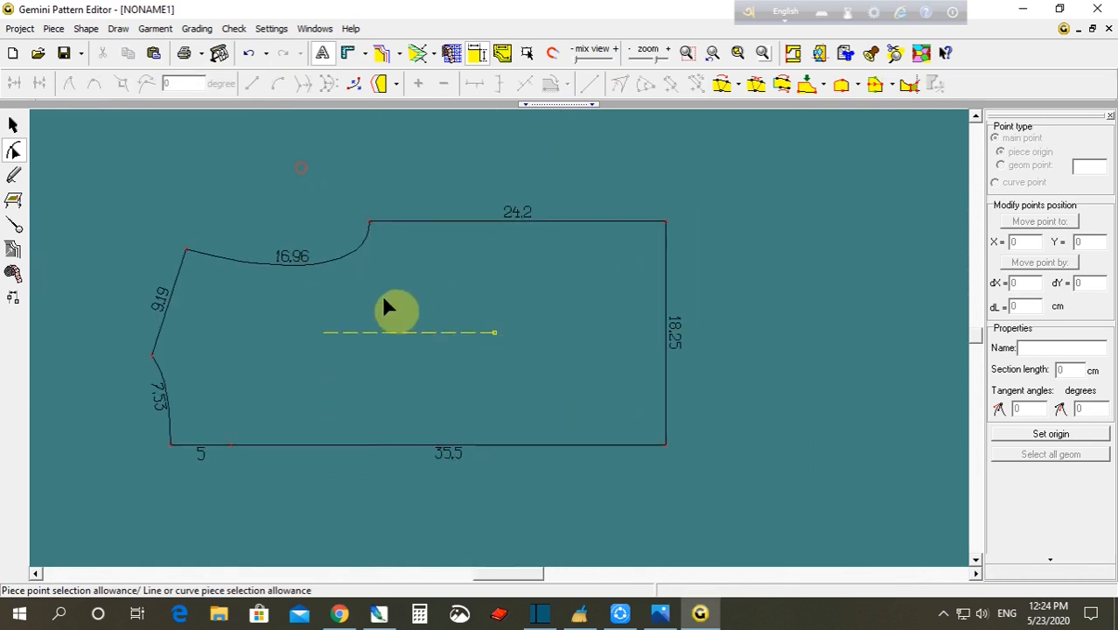
# - Consult the HODE.jpg size chart and calculate half of the size 4 middle front width, 28.5 ÷ 2, in Calculator
pyautogui.click(385, 297)
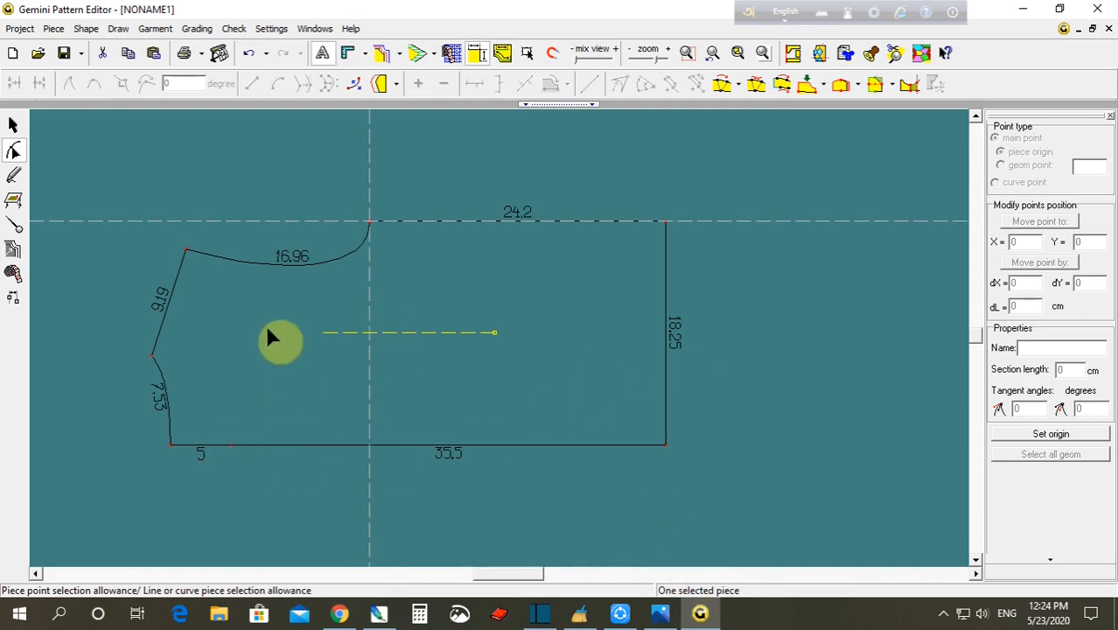
pyautogui.click(662, 614)
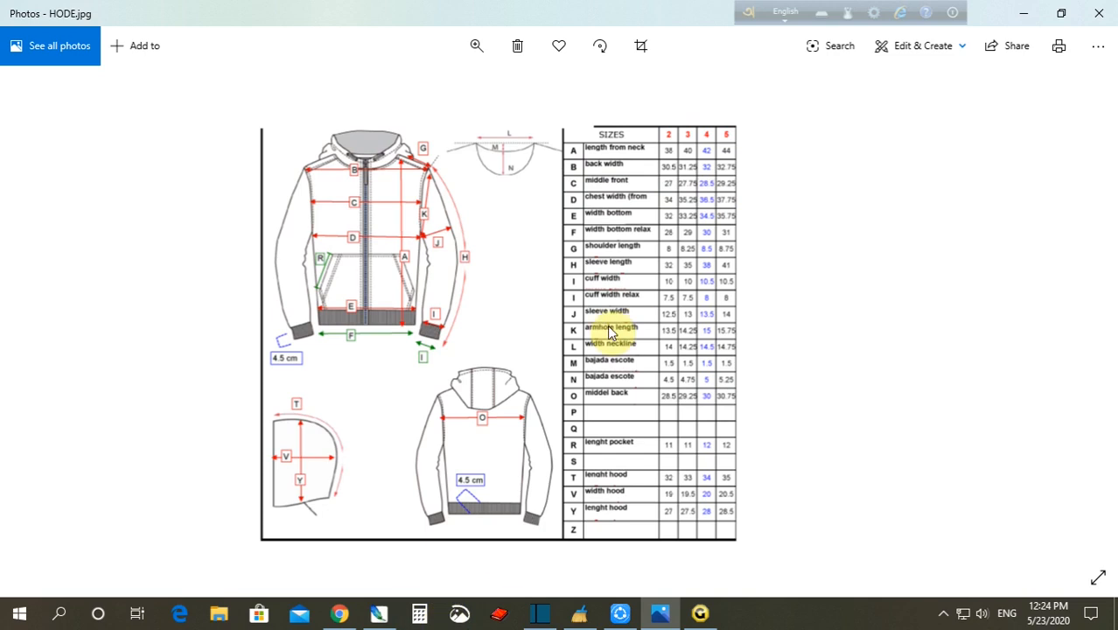
pyautogui.click(422, 616)
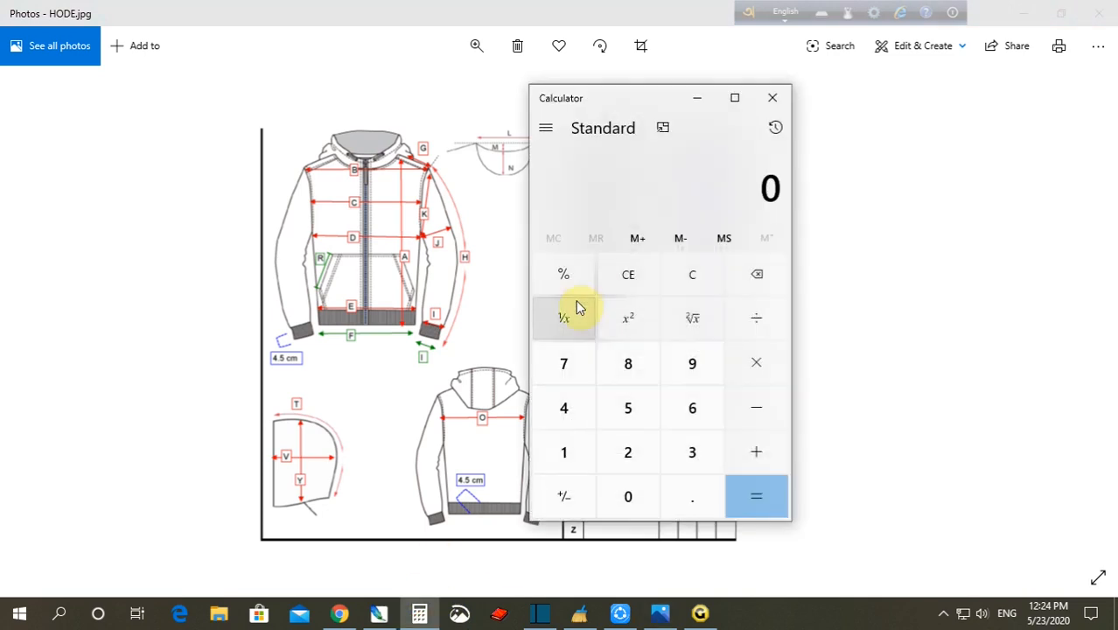
pyautogui.click(630, 452)
pyautogui.click(628, 363)
pyautogui.click(692, 494)
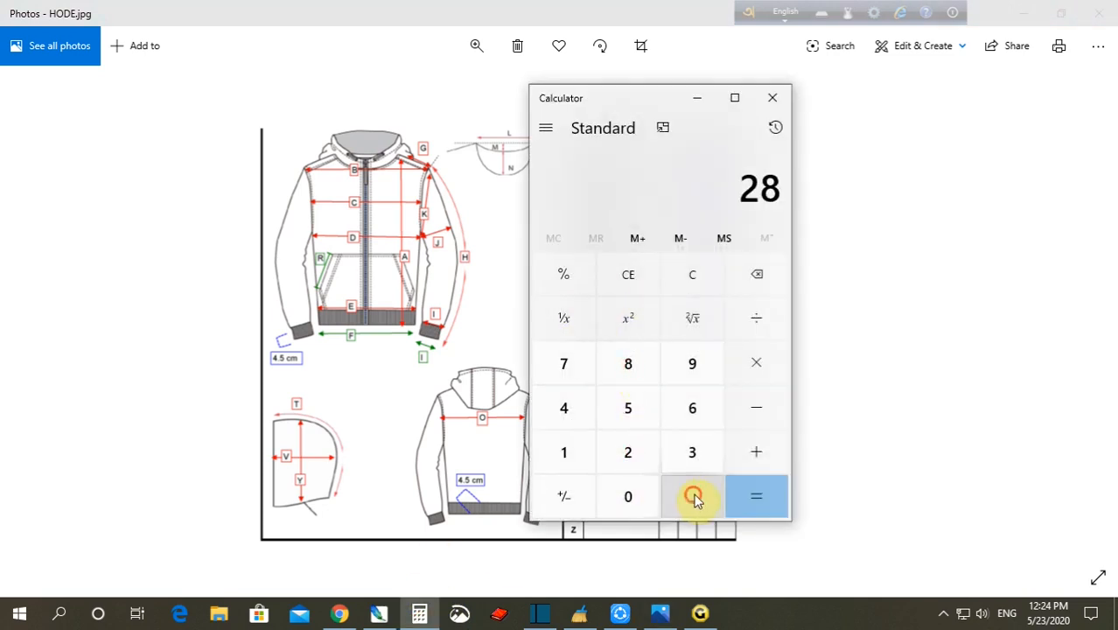
pyautogui.click(628, 407)
pyautogui.click(739, 326)
pyautogui.click(628, 451)
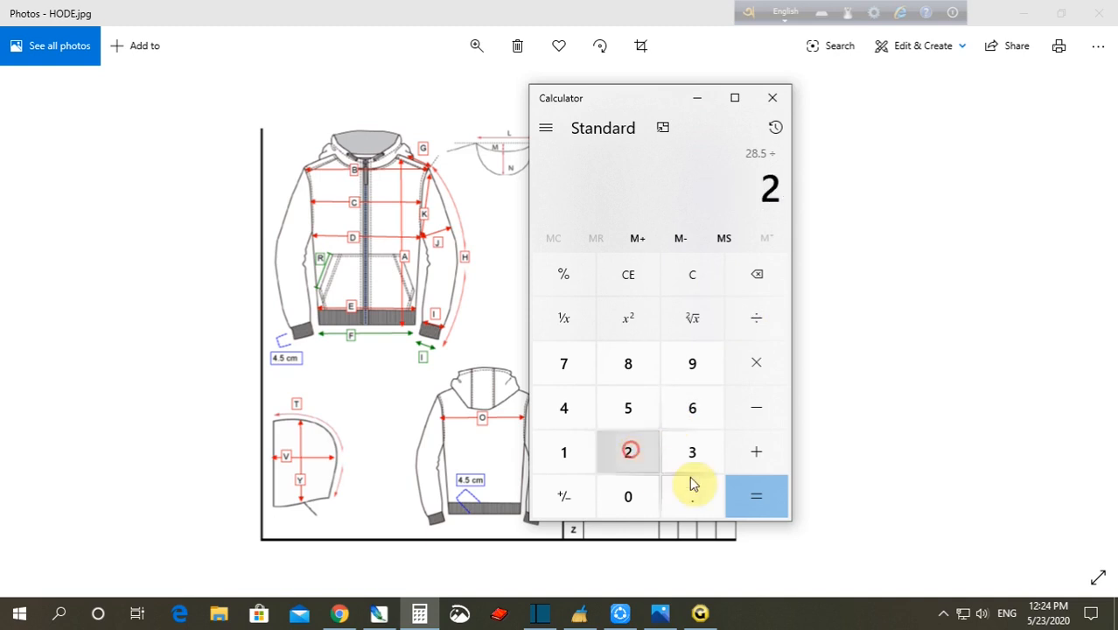
pyautogui.click(755, 496)
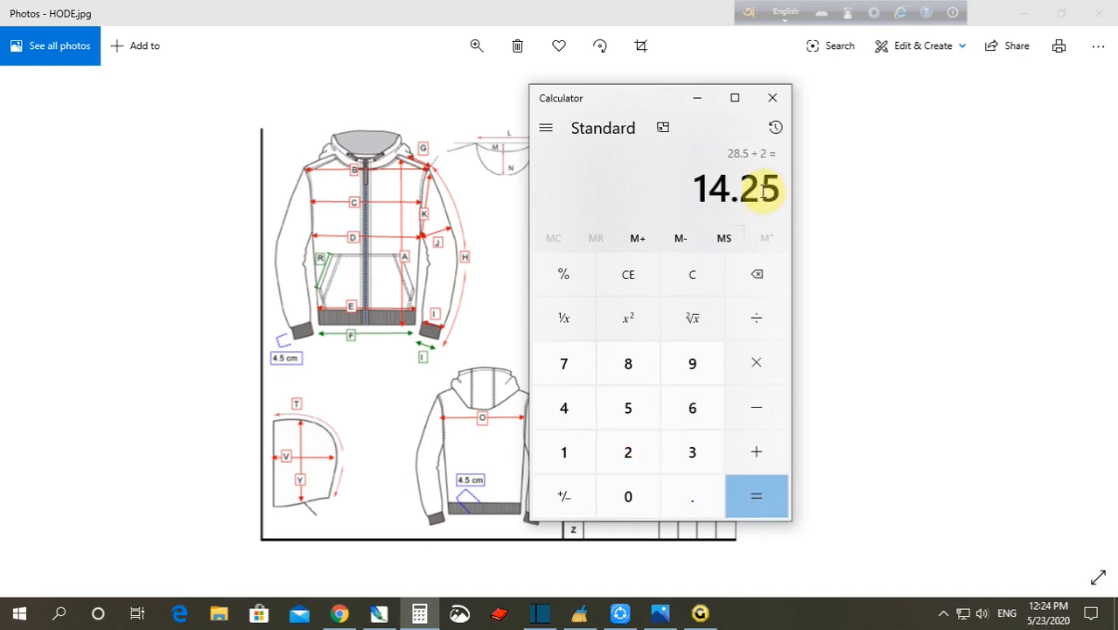
# - Return to Gemini Pattern Editor and divide the armhole curve into two equal segments
pyautogui.click(700, 613)
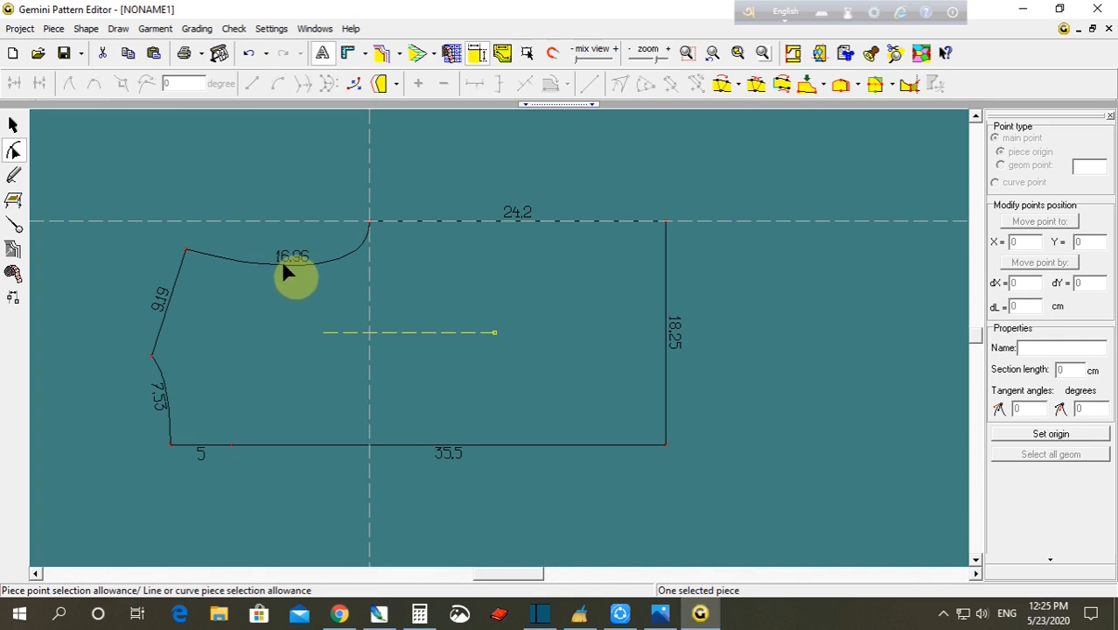
pyautogui.click(280, 261)
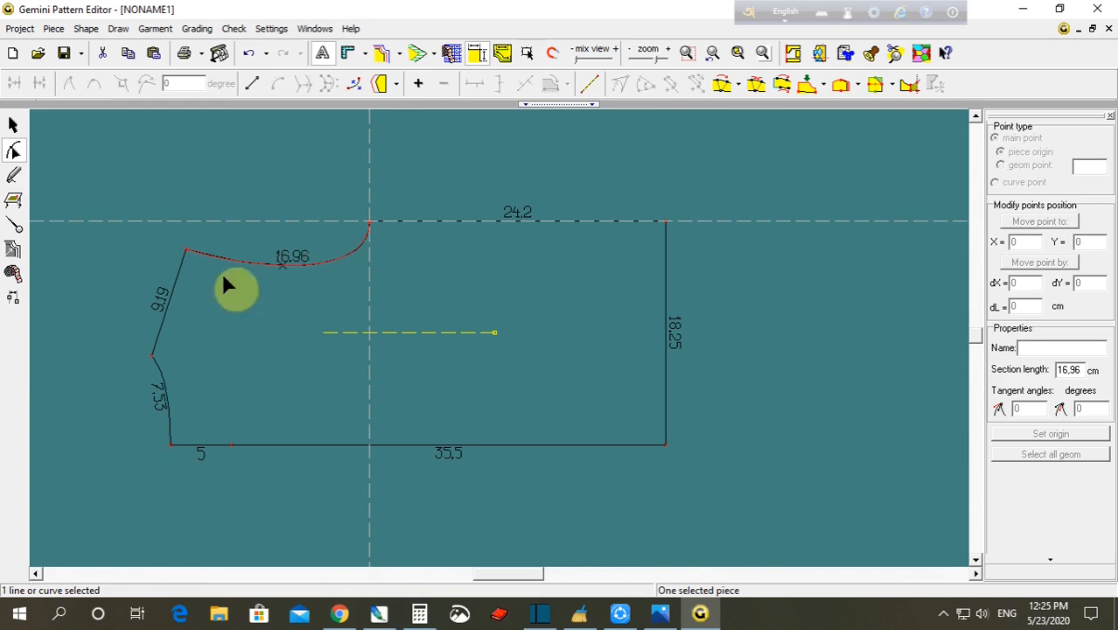
pyautogui.click(293, 224)
pyautogui.click(278, 263)
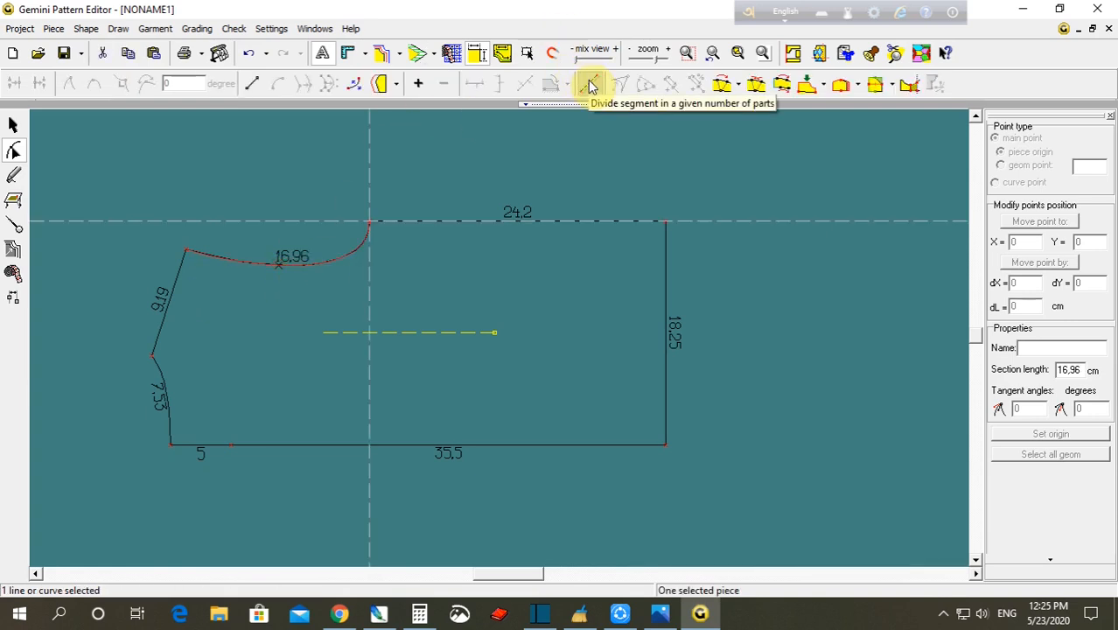
pyautogui.click(591, 84)
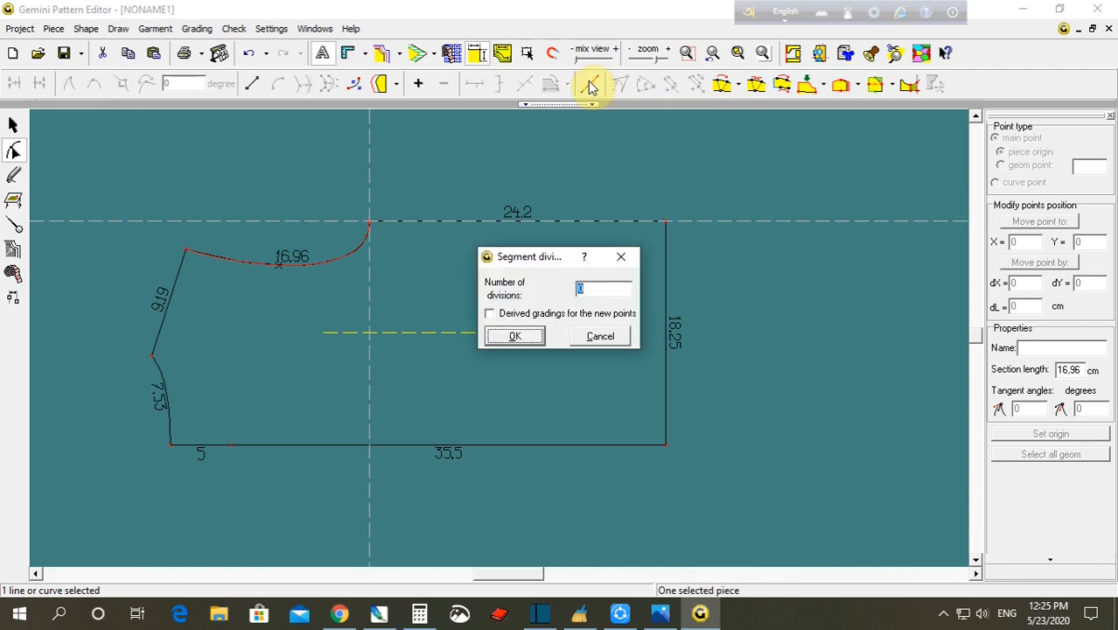
pyautogui.press('Return')
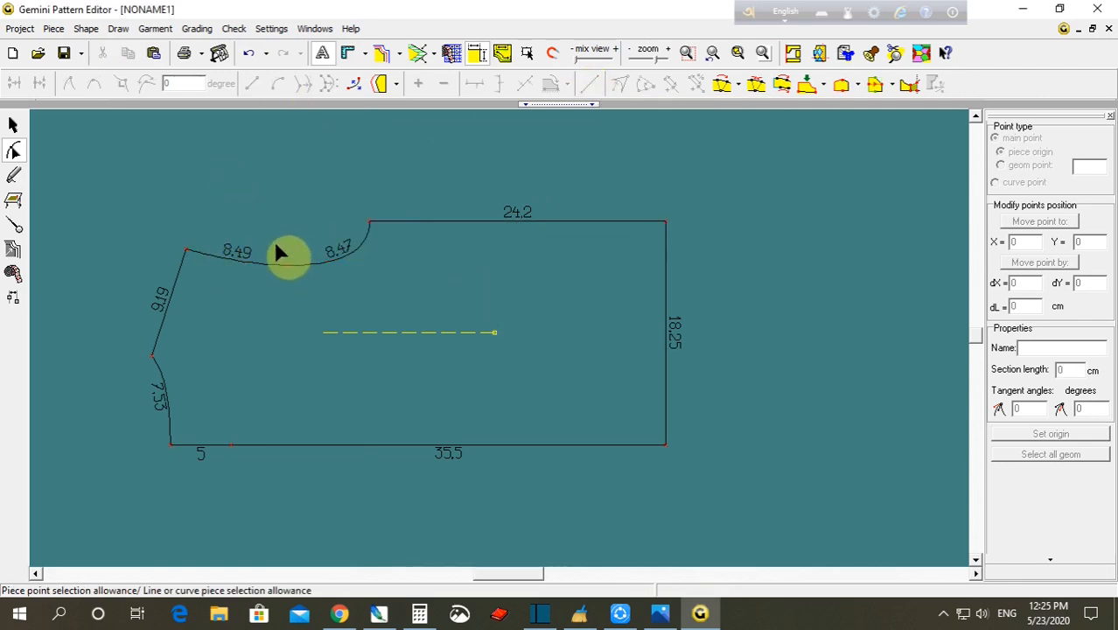
# - Smooth the armhole curve at its new midpoint and set the piece's lower-right corner as the piece origin
pyautogui.click(288, 264)
pyautogui.click(98, 86)
pyautogui.click(667, 445)
pyautogui.click(1040, 434)
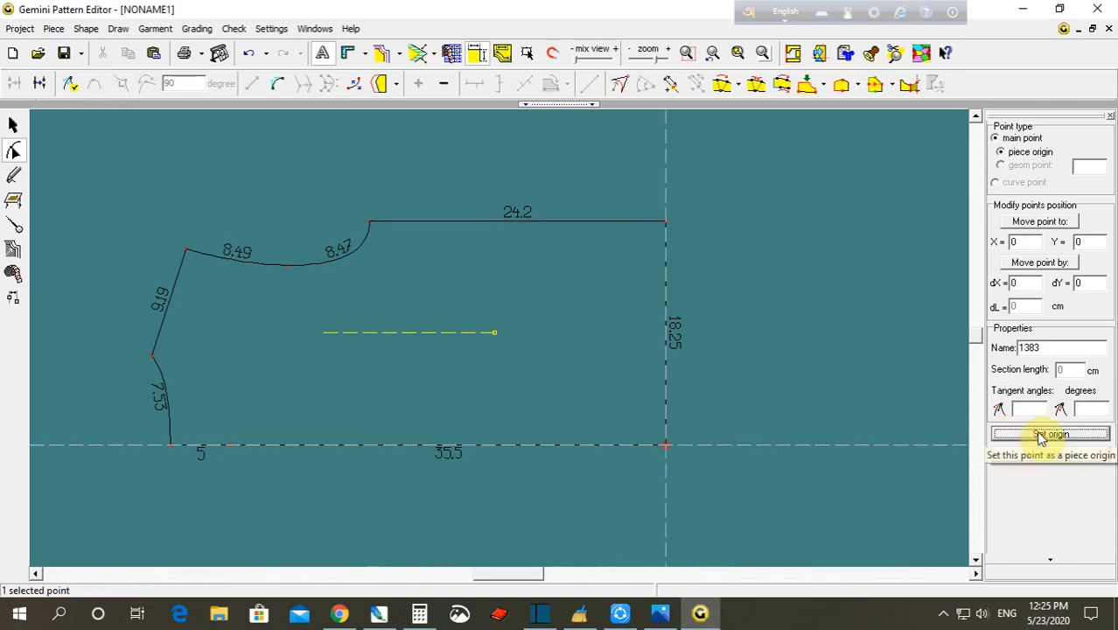
# - Move the armhole midpoint to Y = 15, keeping its X position
pyautogui.click(289, 262)
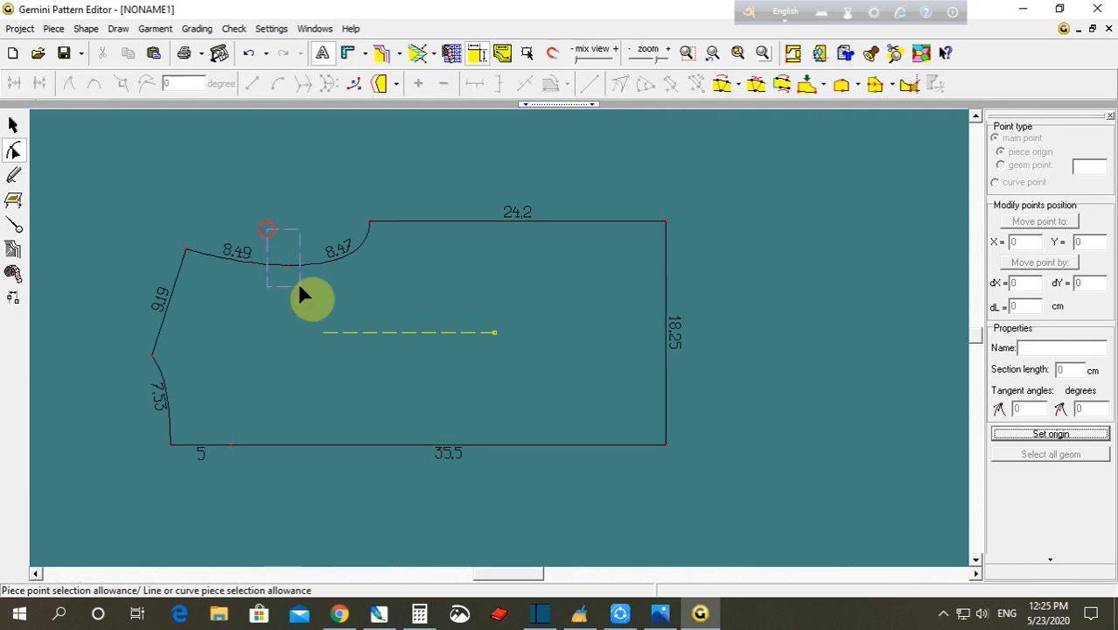
pyautogui.click(1084, 241)
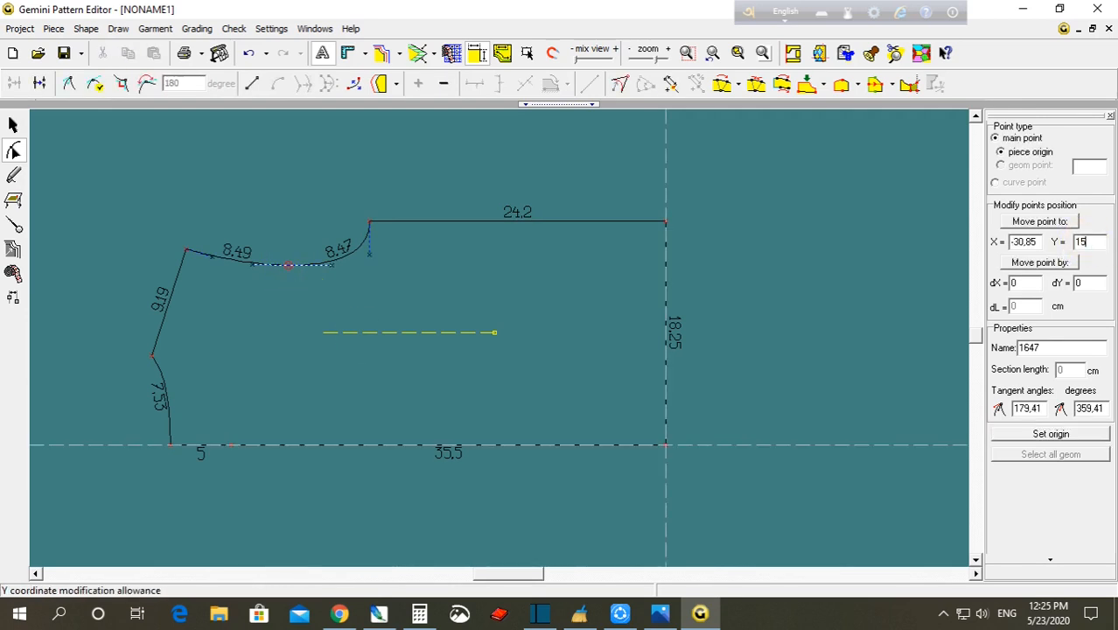
pyautogui.press('Return')
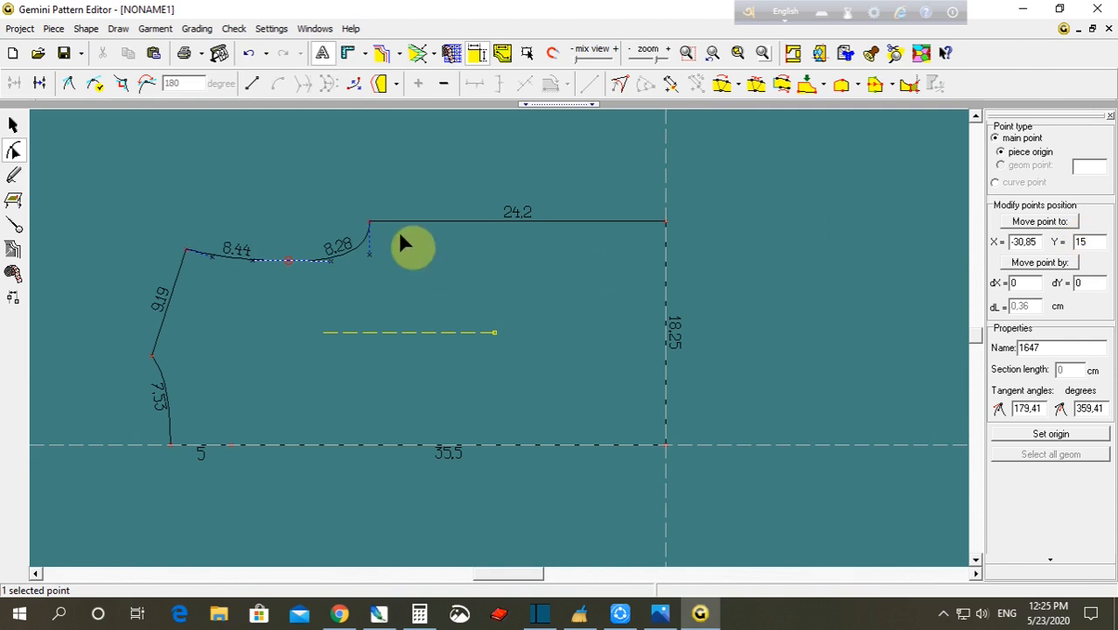
pyautogui.click(398, 238)
pyautogui.click(288, 261)
pyautogui.click(270, 322)
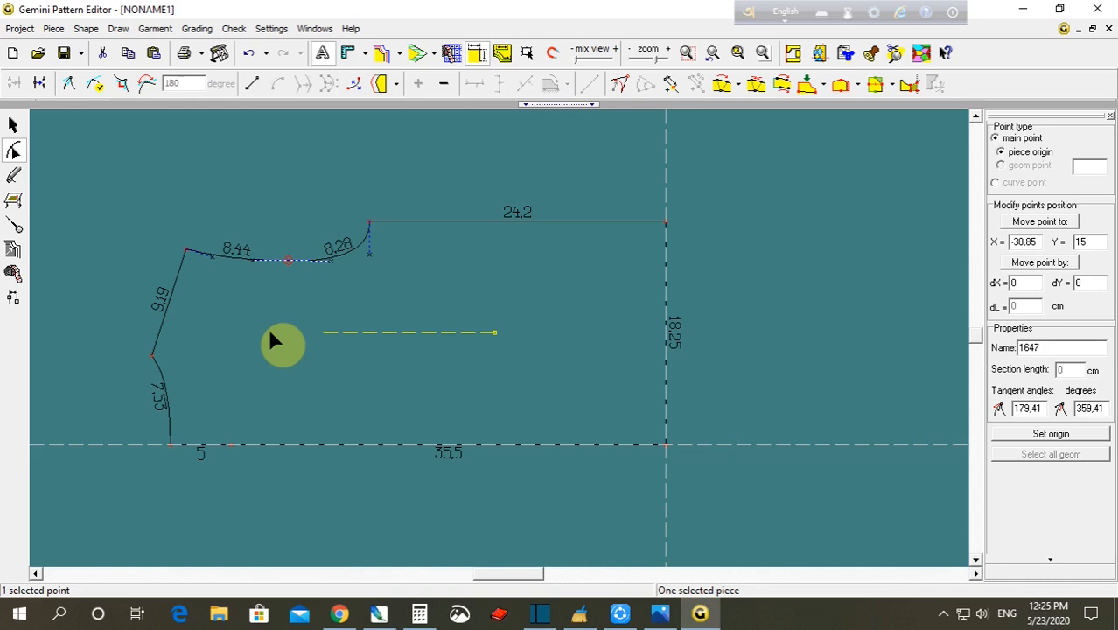
# - Duplicate the body piece and arrange the two pieces one directly above the other without overlap
pyautogui.hotkey('ctrl', 'v')
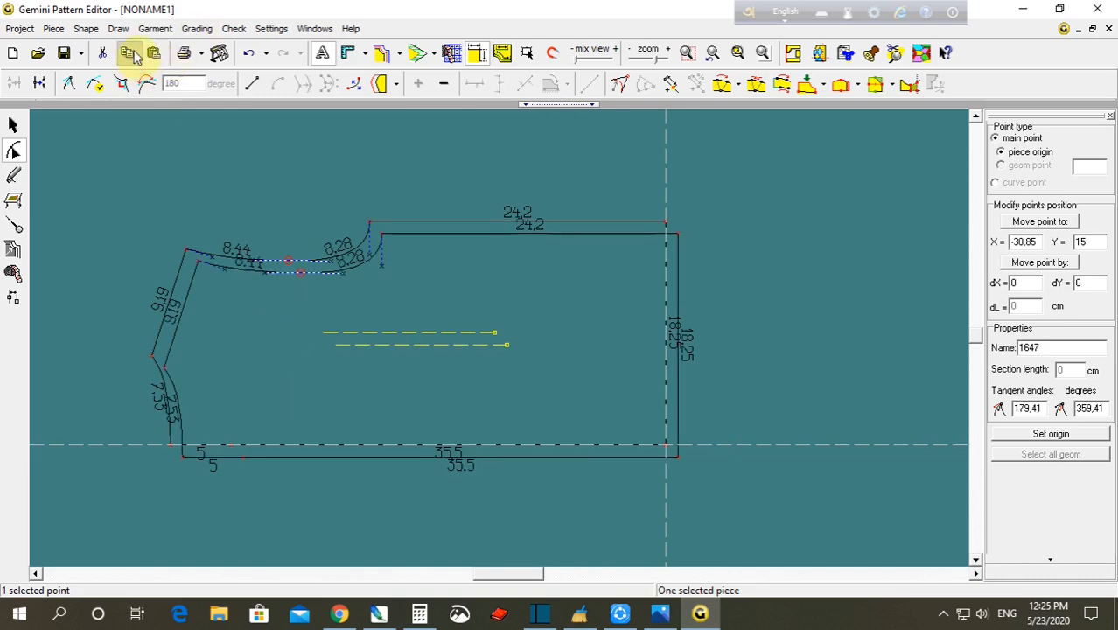
pyautogui.click(192, 344)
pyautogui.scroll(-4, 263, 346)
pyautogui.moveTo(415, 358); pyautogui.dragTo(412, 442)
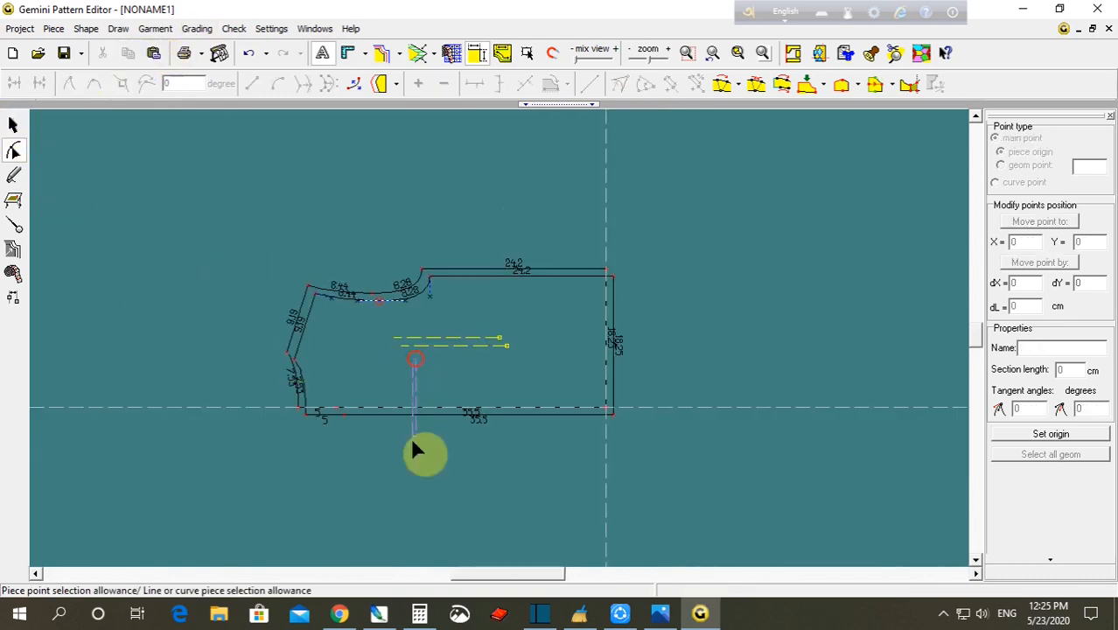
pyautogui.click(11, 126)
pyautogui.moveTo(463, 335); pyautogui.dragTo(403, 377)
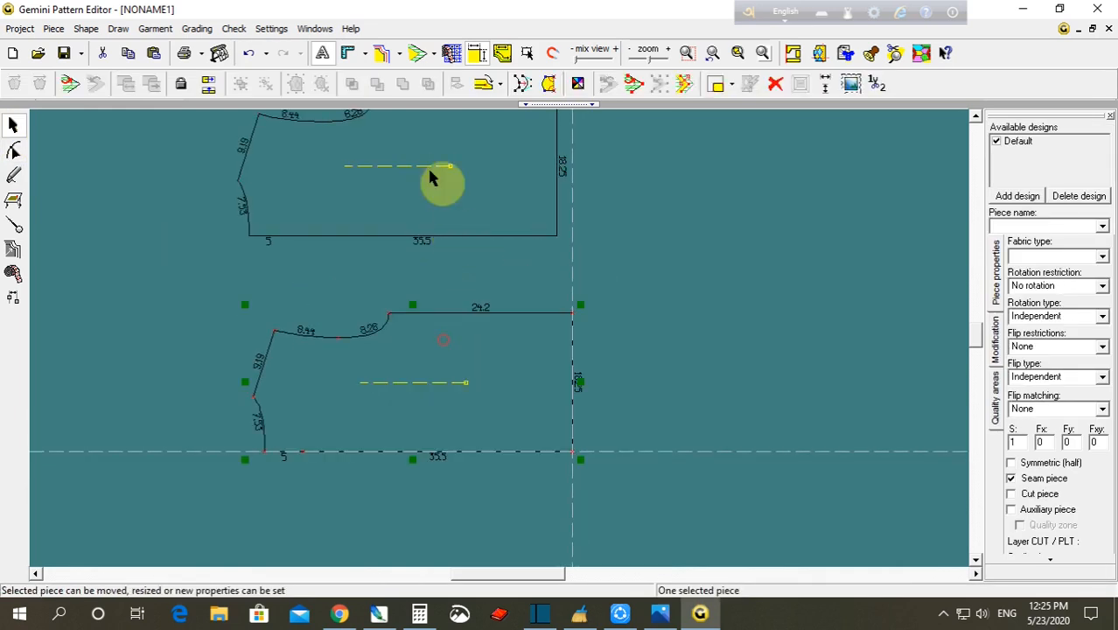
pyautogui.moveTo(431, 164); pyautogui.dragTo(447, 220)
pyautogui.scroll(3, 423, 332)
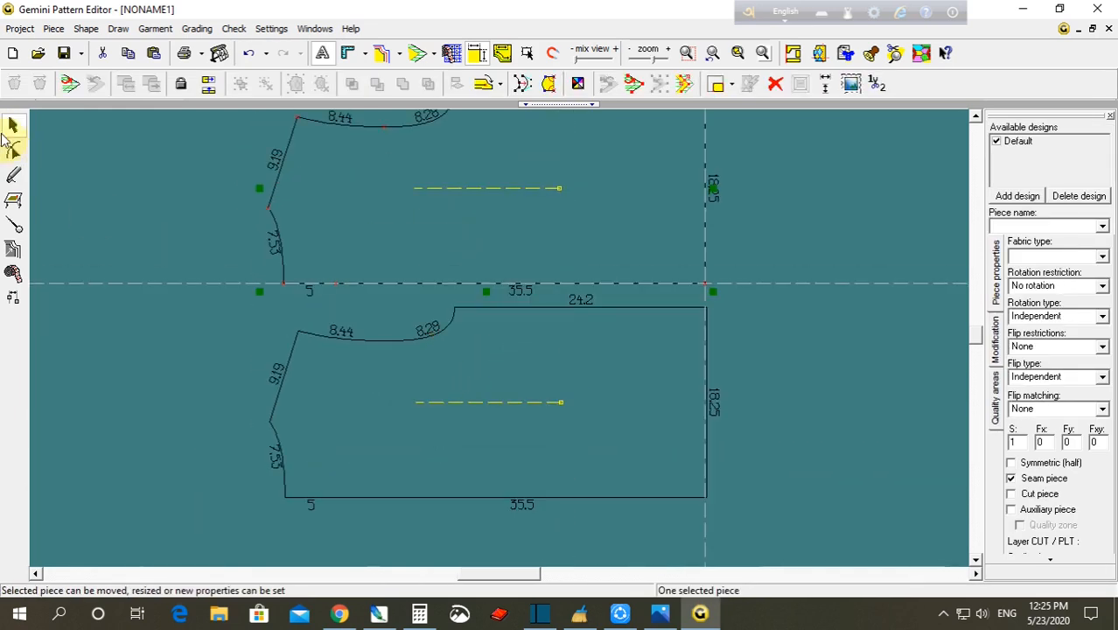
# - Delete the neck-drop point on the upper piece's bottom edge and the lower-left corner point of the lower piece
pyautogui.click(14, 153)
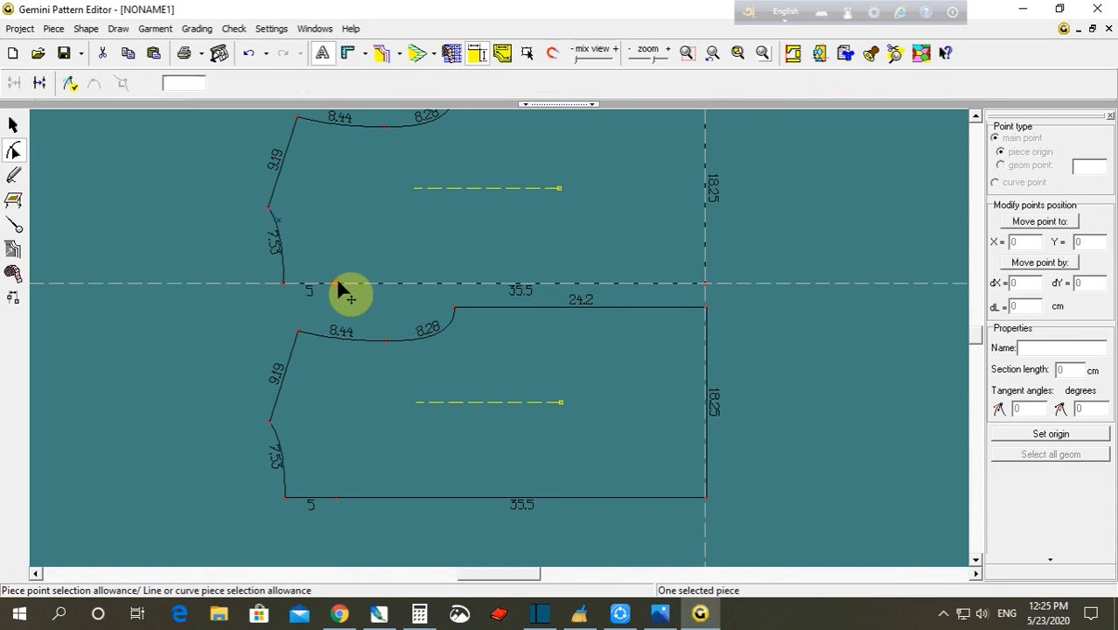
pyautogui.click(339, 285)
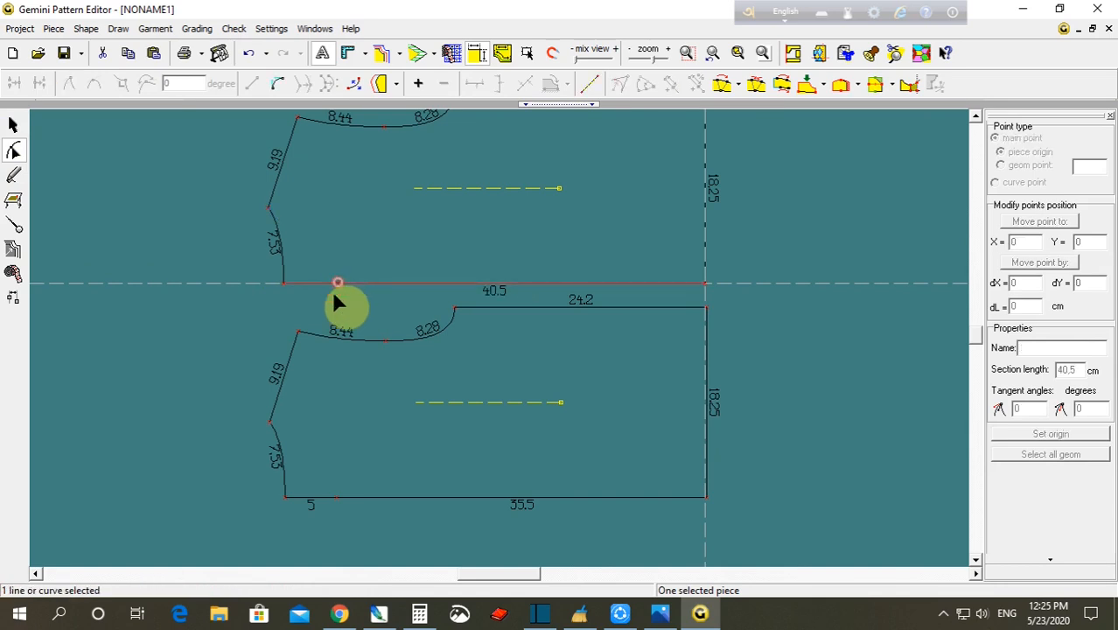
pyautogui.click(285, 498)
pyautogui.press('Delete')
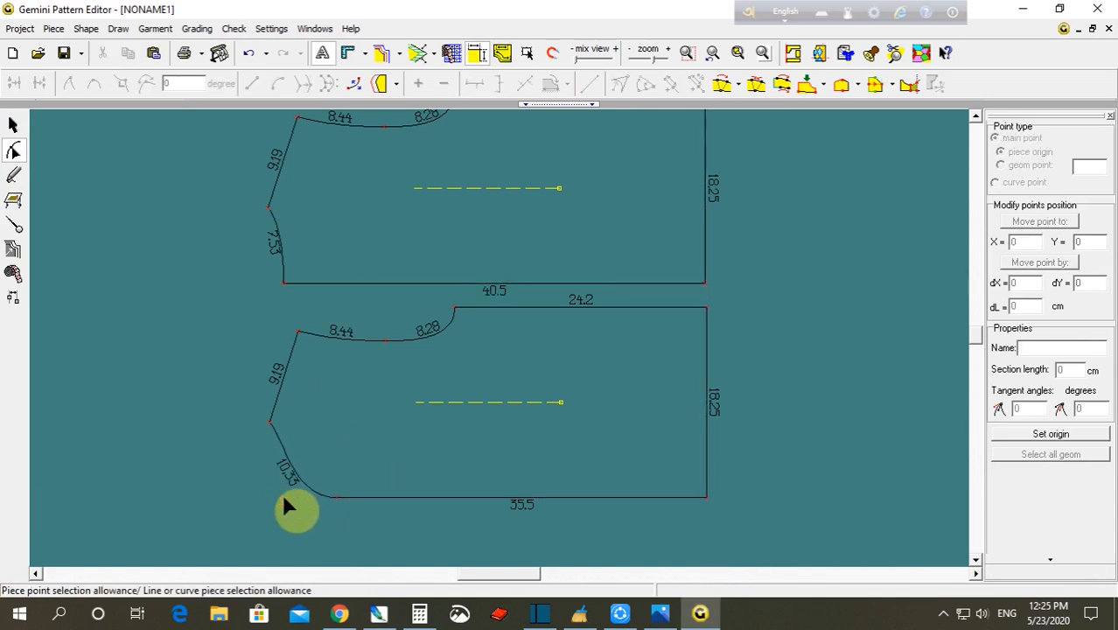
# - Make the lower piece's neckline perpendicular to its bottom edge and shape it into a deep inward curve with the tangent handles
pyautogui.moveTo(371, 540); pyautogui.dragTo(327, 444)
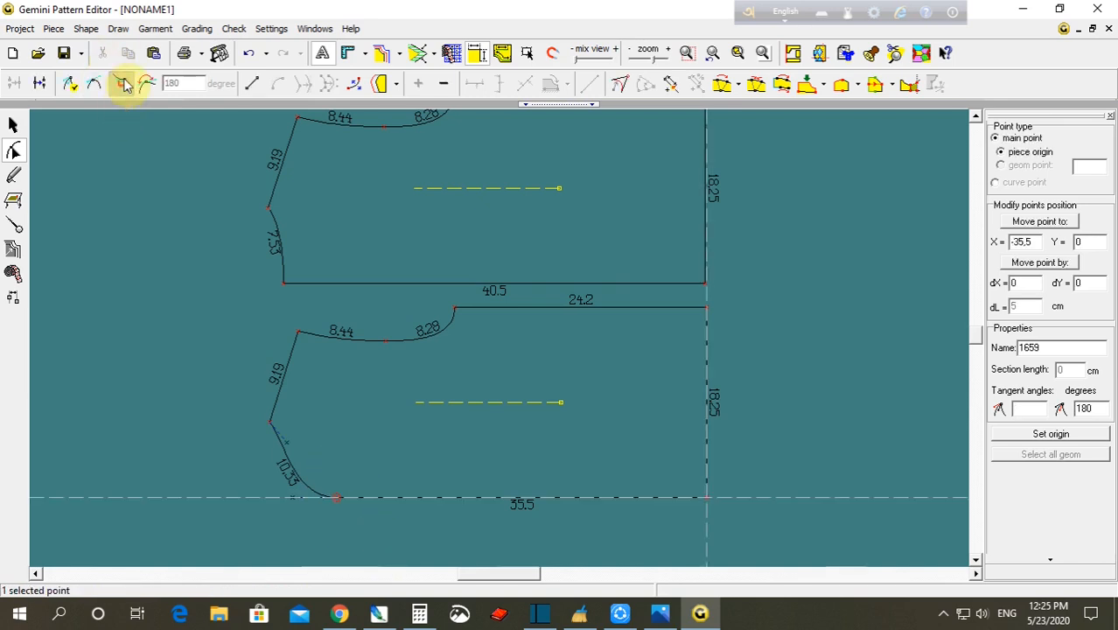
pyautogui.click(124, 84)
pyautogui.click(366, 474)
pyautogui.scroll(2, 371, 481)
pyautogui.moveTo(312, 220); pyautogui.dragTo(413, 276)
pyautogui.moveTo(409, 369); pyautogui.dragTo(467, 413)
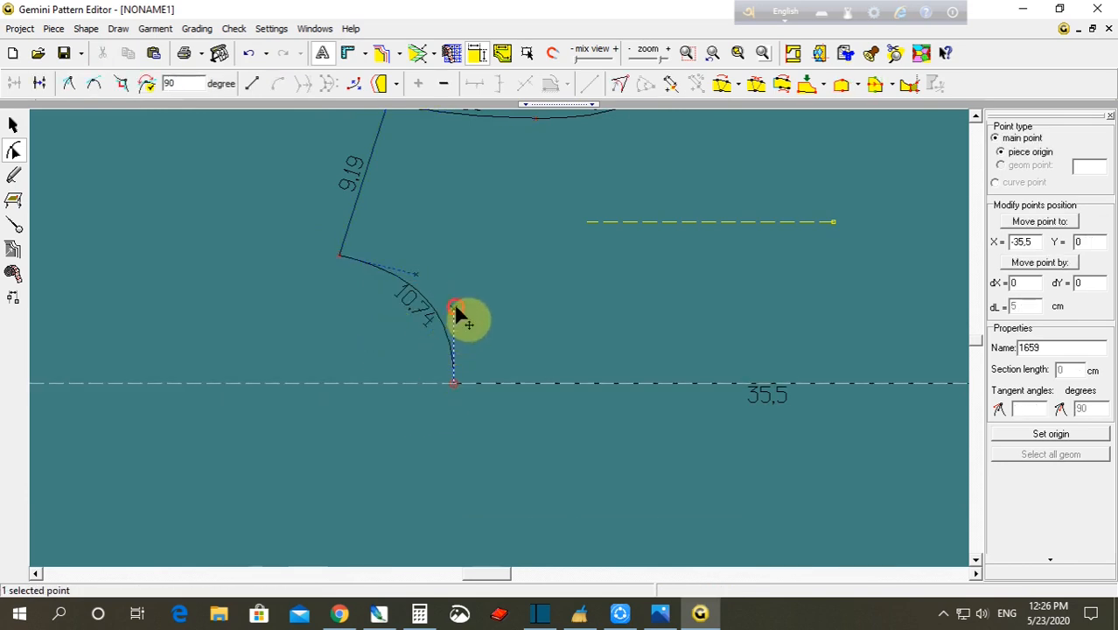
pyautogui.moveTo(454, 308); pyautogui.dragTo(461, 306)
pyautogui.scroll(-1, 411, 351)
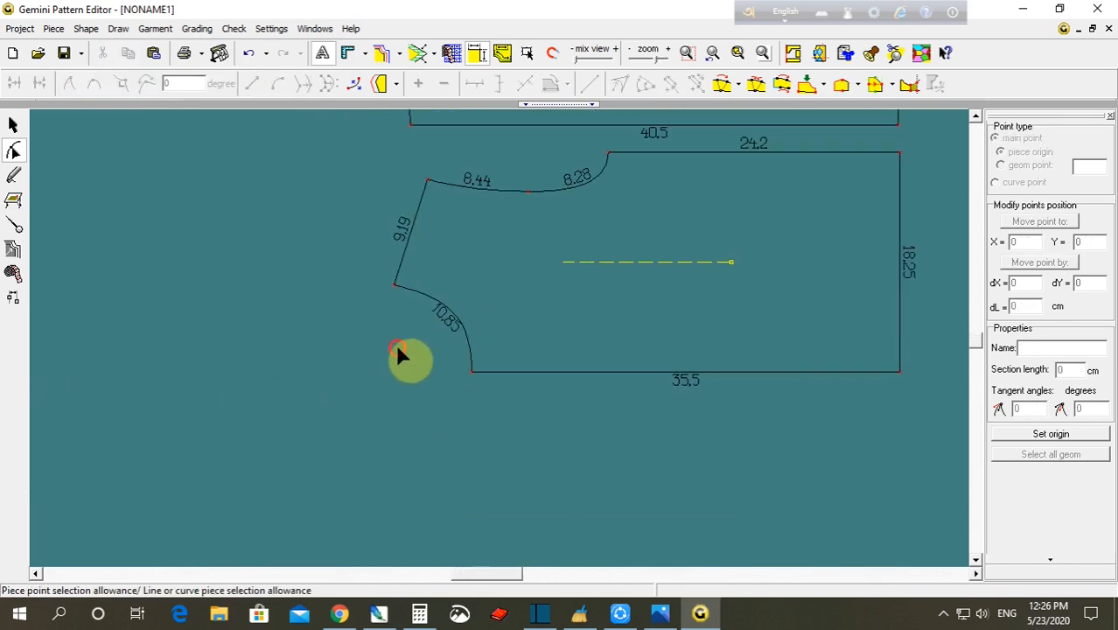
# - Move the armhole midpoint of the lower piece to Y = 14.25, the calculated half front width
pyautogui.scroll(-5, 561, 327)
pyautogui.scroll(2, 689, 247)
pyautogui.click(327, 223)
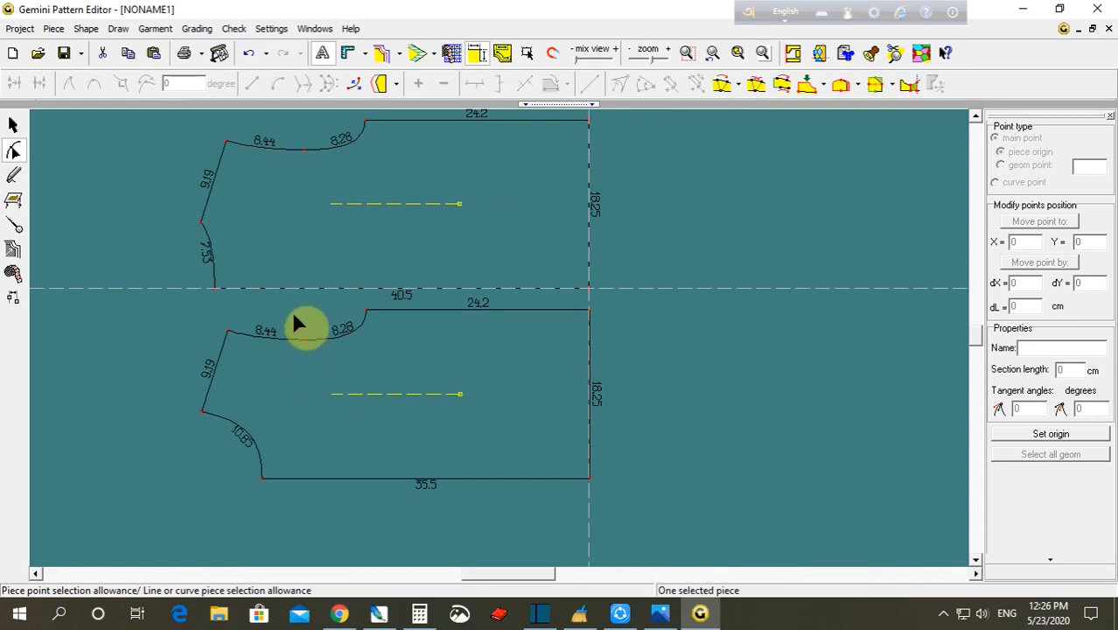
pyautogui.click(304, 338)
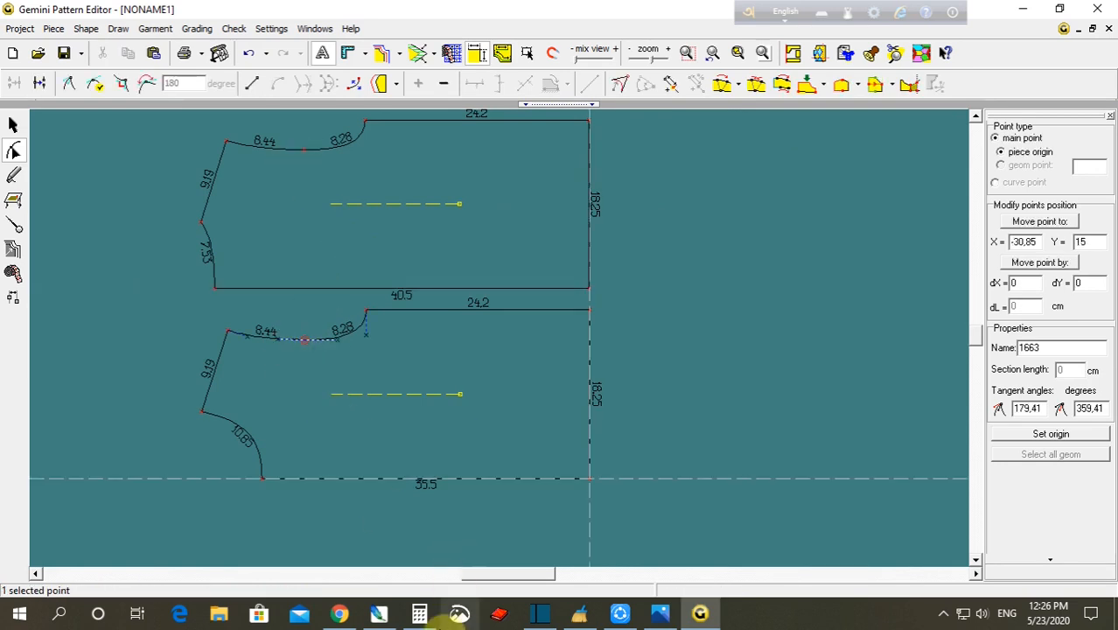
pyautogui.click(420, 613)
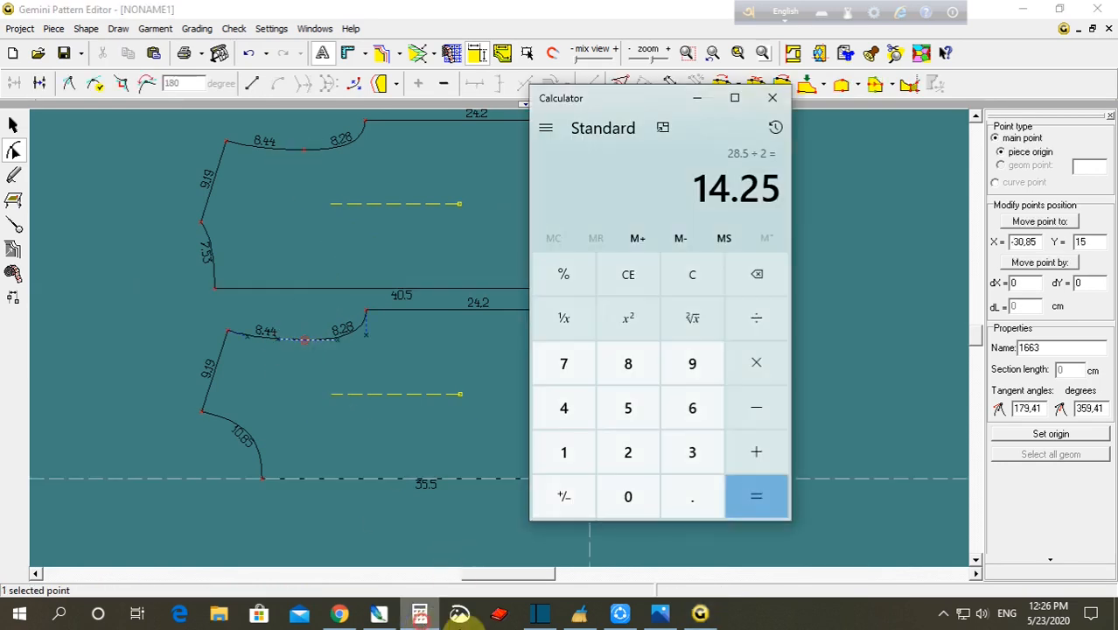
pyautogui.click(291, 332)
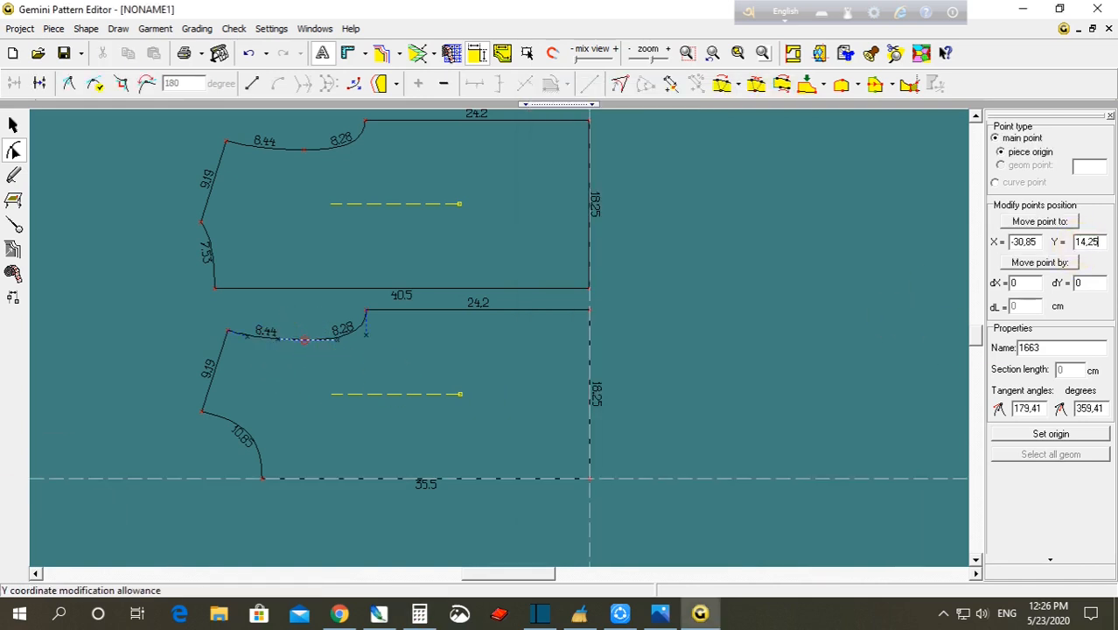
pyautogui.press('Return')
pyautogui.click(200, 316)
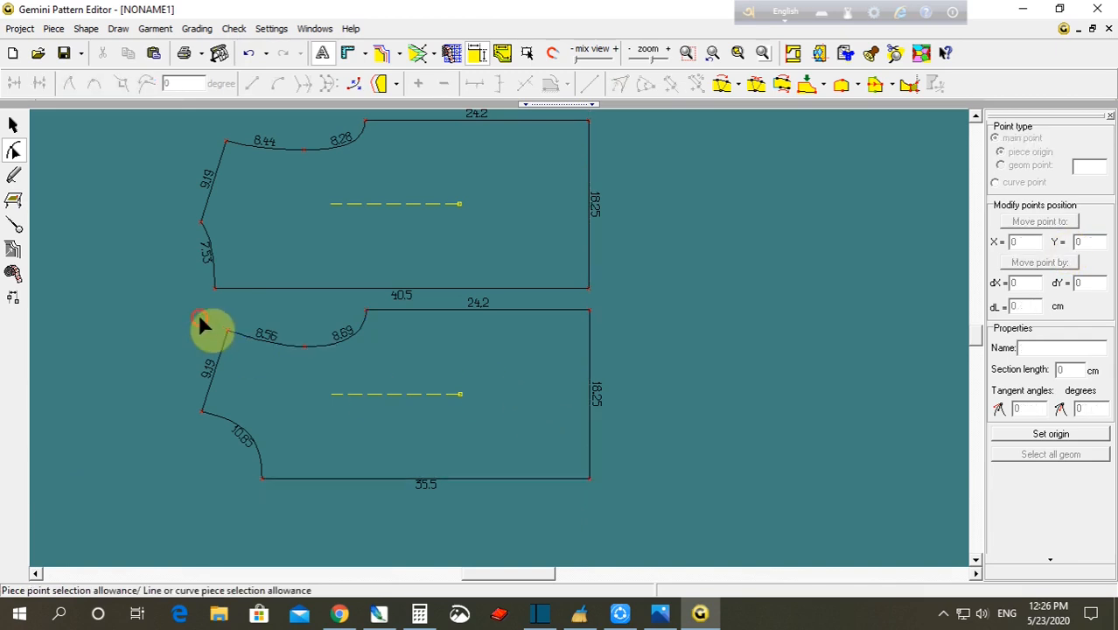
# - Overlay the upper piece on the lower piece with matching outlines to compare their armhole curves
pyautogui.click(13, 114)
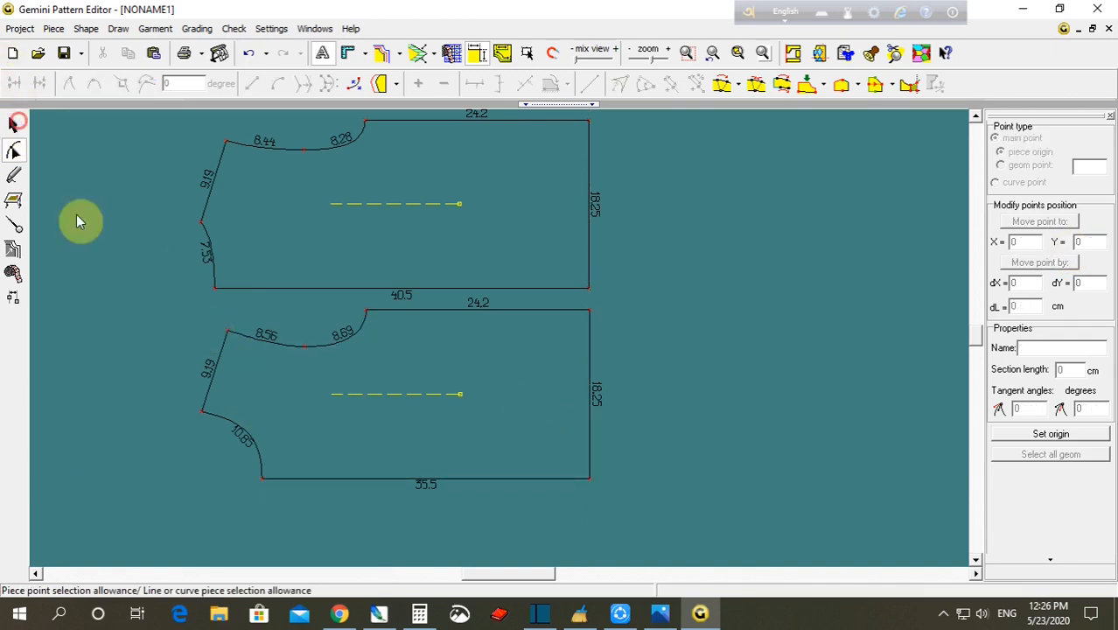
pyautogui.moveTo(392, 203); pyautogui.dragTo(366, 310)
pyautogui.click(319, 243)
pyautogui.scroll(3, 310, 342)
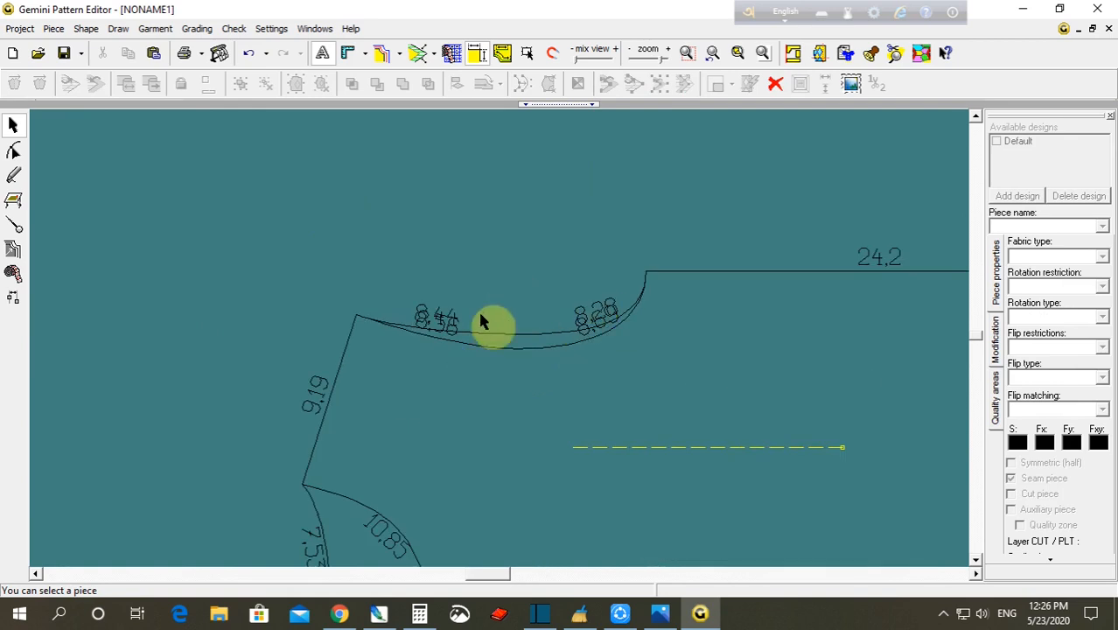
# - Extend the tangent handle at the front armhole's midpoint toward the underarm, reshaping the lower armhole section to about 8.8 cm
pyautogui.click(14, 151)
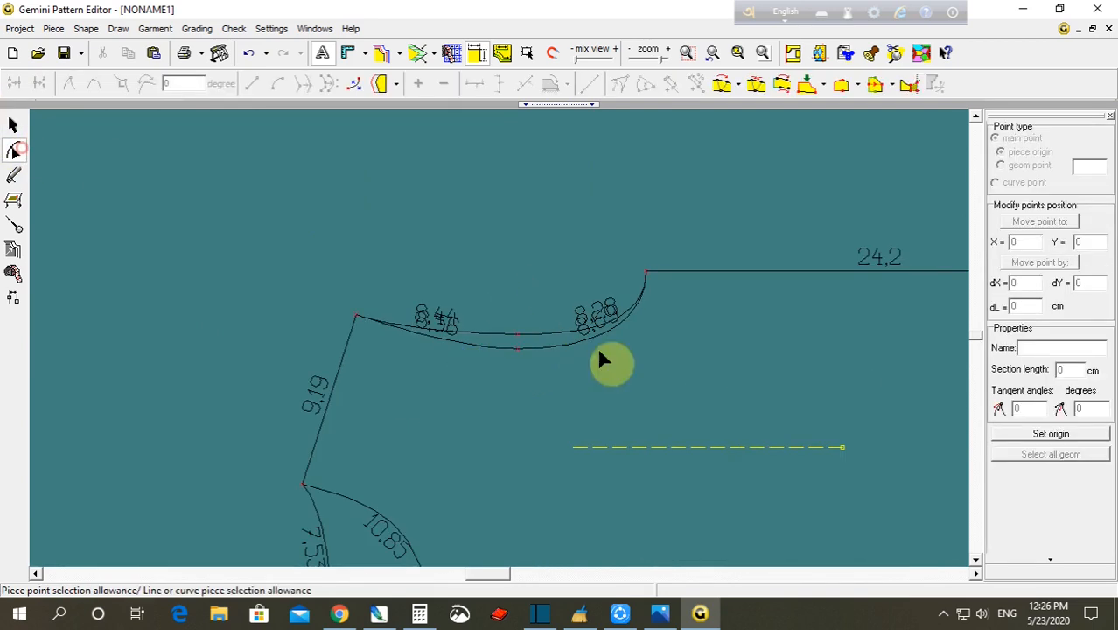
pyautogui.scroll(2, 597, 346)
pyautogui.click(234, 329)
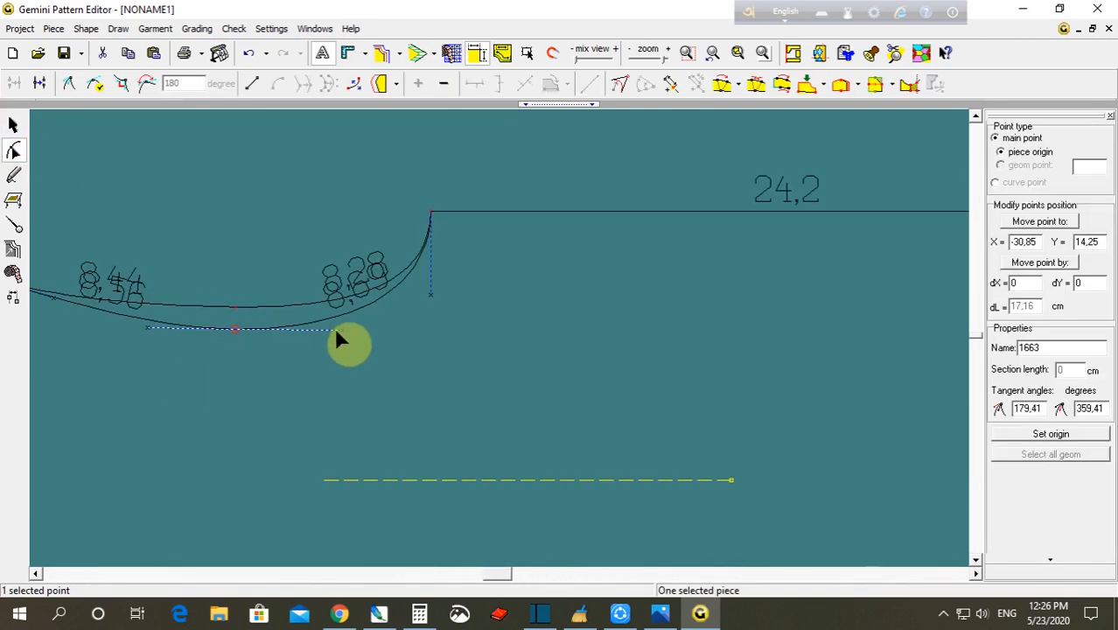
pyautogui.moveTo(346, 332); pyautogui.dragTo(351, 333)
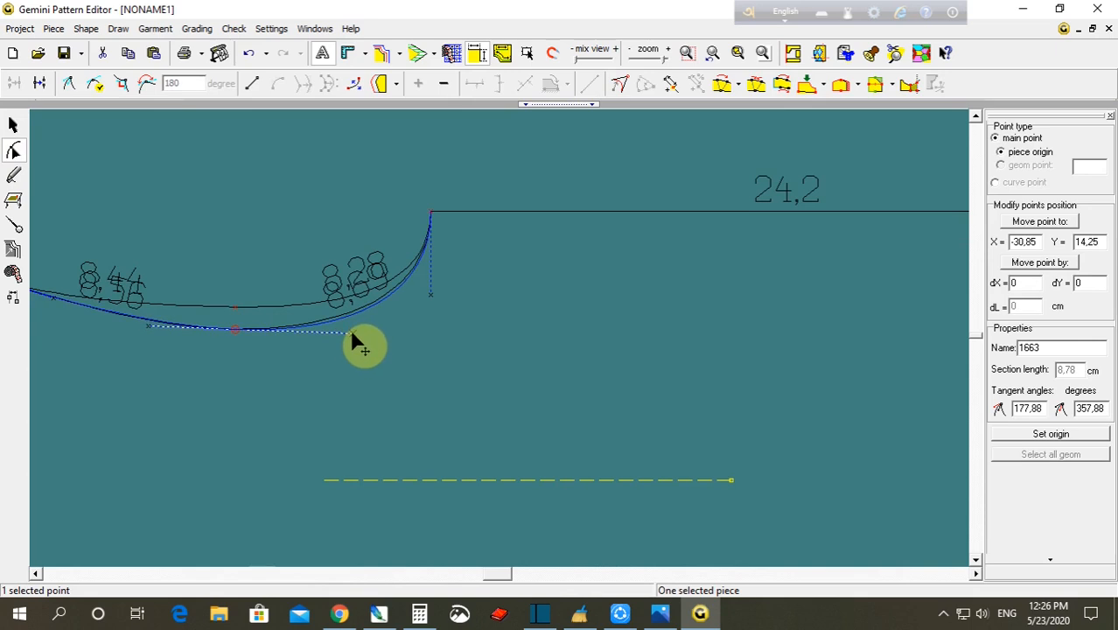
pyautogui.click(431, 303)
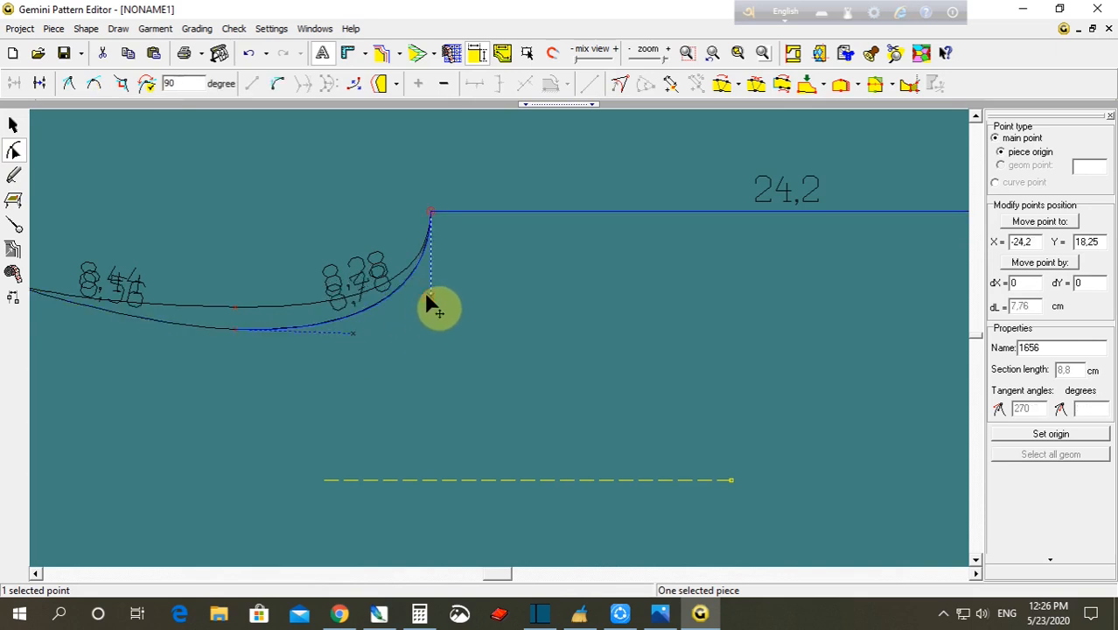
# - Adjust the back armhole's underarm tangent, reshaping the section between the midpoint and the underarm to about 8.21 cm
pyautogui.click(337, 228)
pyautogui.click(433, 300)
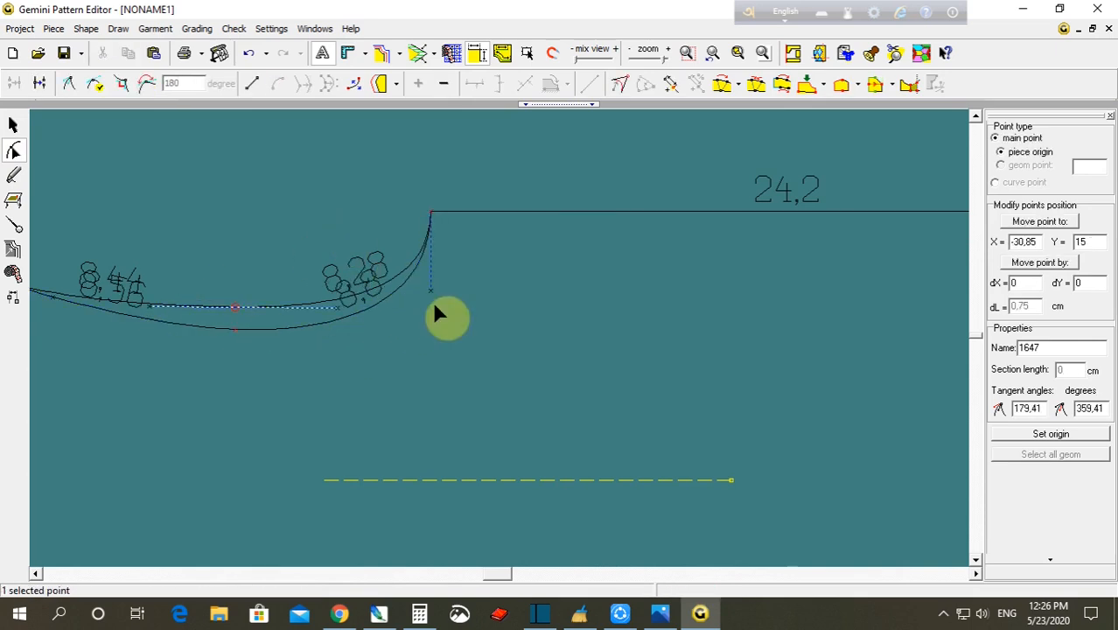
pyautogui.moveTo(429, 283); pyautogui.dragTo(430, 281)
pyautogui.click(260, 266)
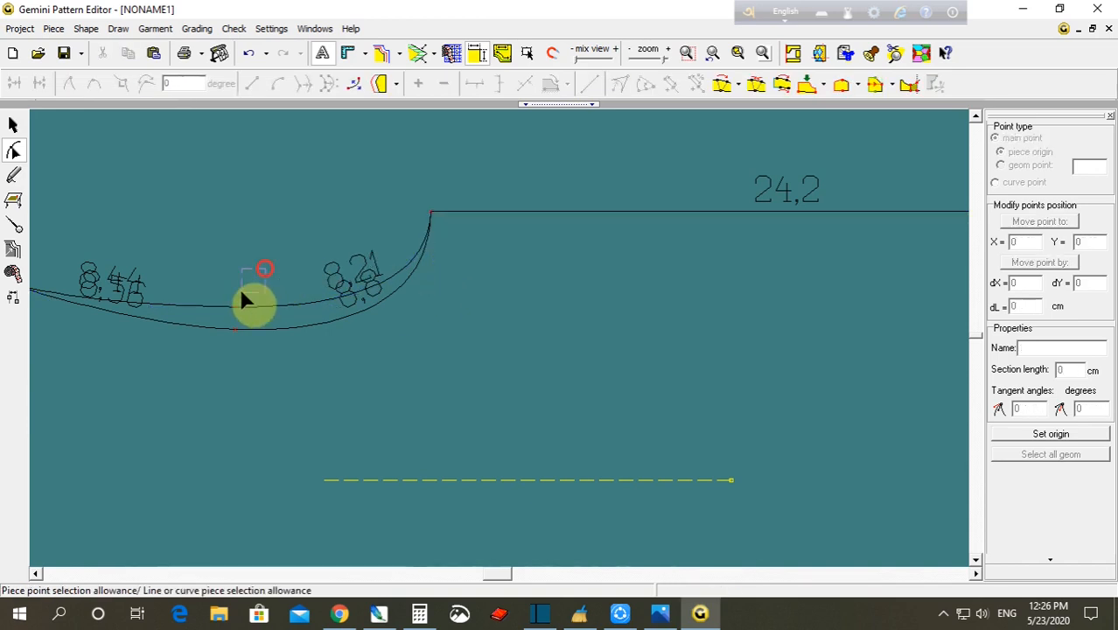
# - Separate the overlaid pieces vertically, placing the front piece above the back piece
pyautogui.scroll(-8, 315, 232)
pyautogui.scroll(2, 376, 280)
pyautogui.scroll(2, 625, 447)
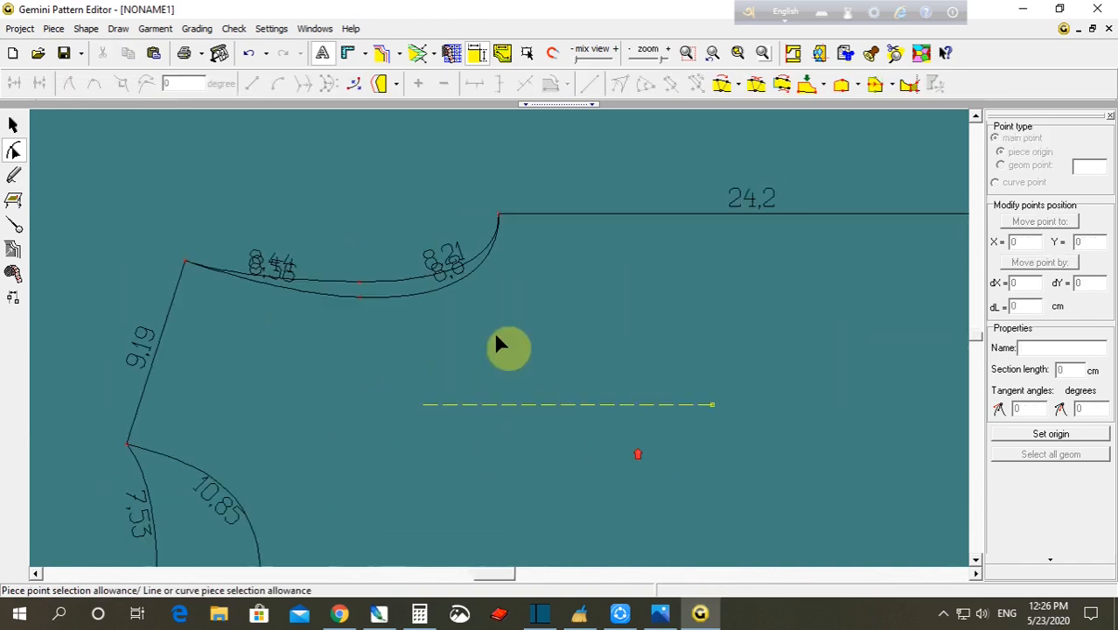
pyautogui.scroll(-3, 355, 293)
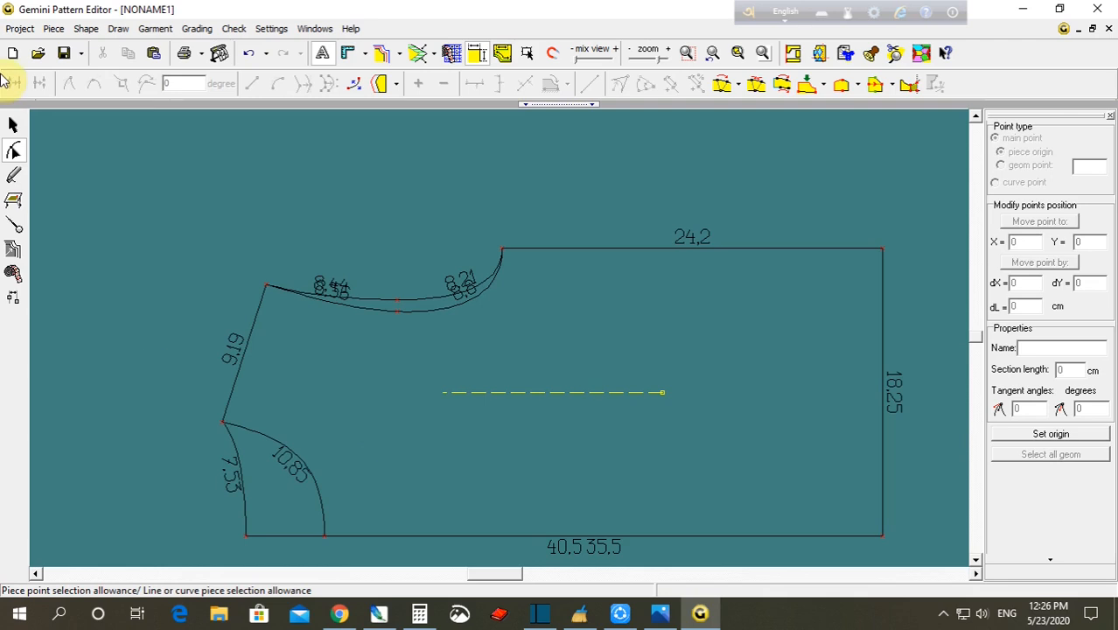
pyautogui.click(17, 118)
pyautogui.scroll(-2, 290, 352)
pyautogui.moveTo(487, 370); pyautogui.dragTo(478, 238)
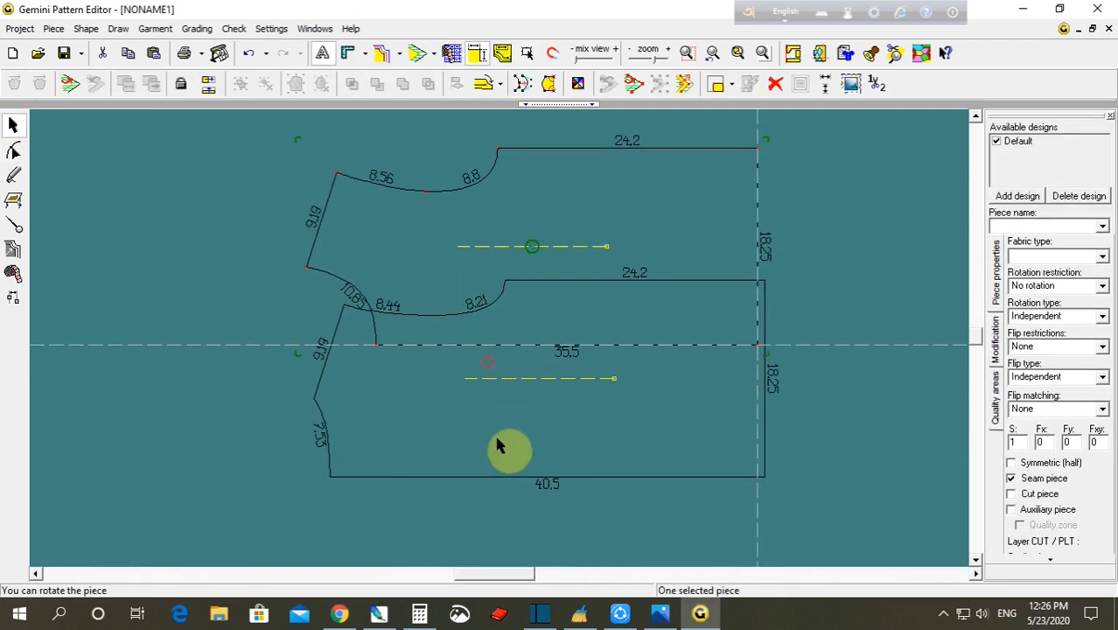
pyautogui.moveTo(496, 437); pyautogui.dragTo(495, 495)
pyautogui.click(456, 248)
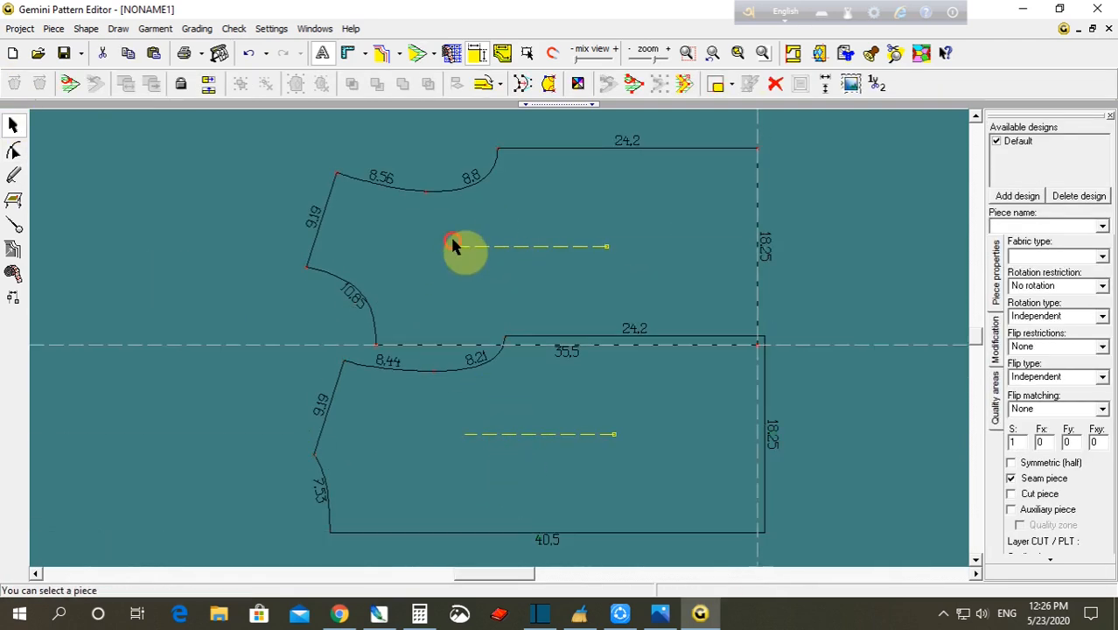
# - Arrange the two pieces side by side, with the back piece to the left of the front piece
pyautogui.click(337, 168)
pyautogui.moveTo(435, 311); pyautogui.dragTo(423, 284)
pyautogui.moveTo(423, 405); pyautogui.dragTo(35, 293)
pyautogui.moveTo(486, 232); pyautogui.dragTo(557, 387)
pyautogui.scroll(-1, 556, 389)
pyautogui.moveTo(414, 375); pyautogui.dragTo(453, 374)
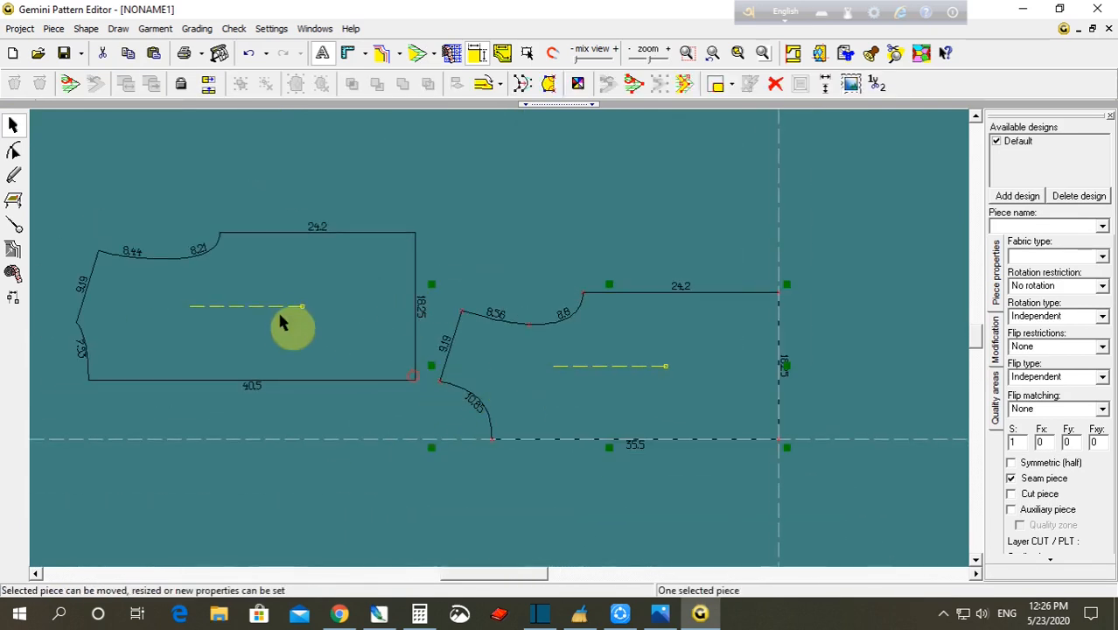
# - Mirror the back piece horizontally and line it up beside the front piece with the shoulders facing each other
pyautogui.moveTo(280, 323); pyautogui.dragTo(276, 316)
pyautogui.click(209, 84)
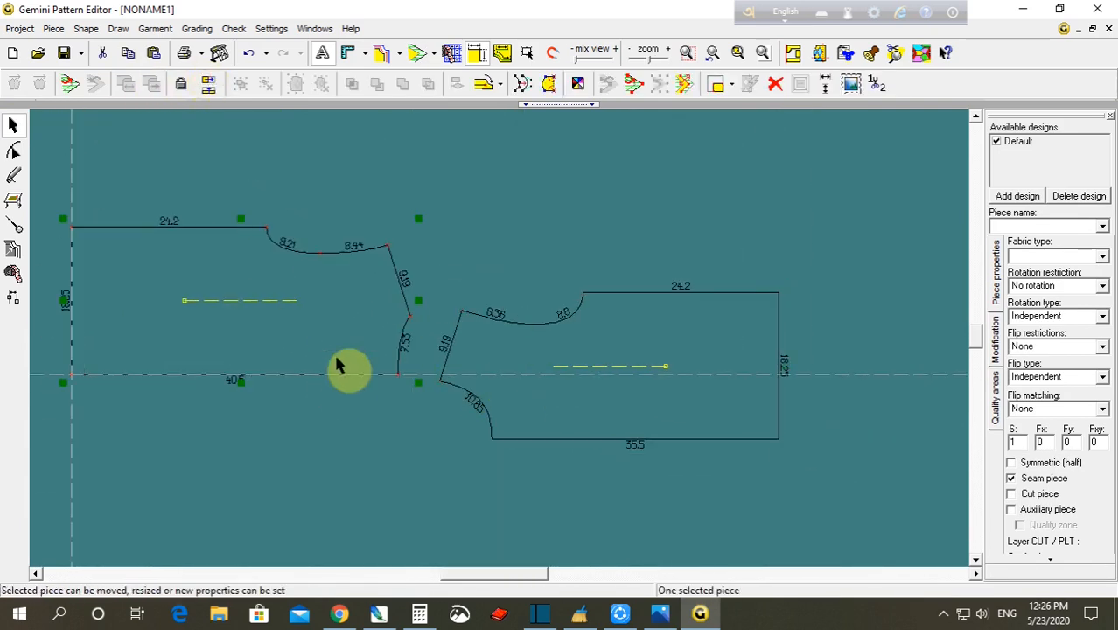
pyautogui.moveTo(345, 369); pyautogui.dragTo(349, 392)
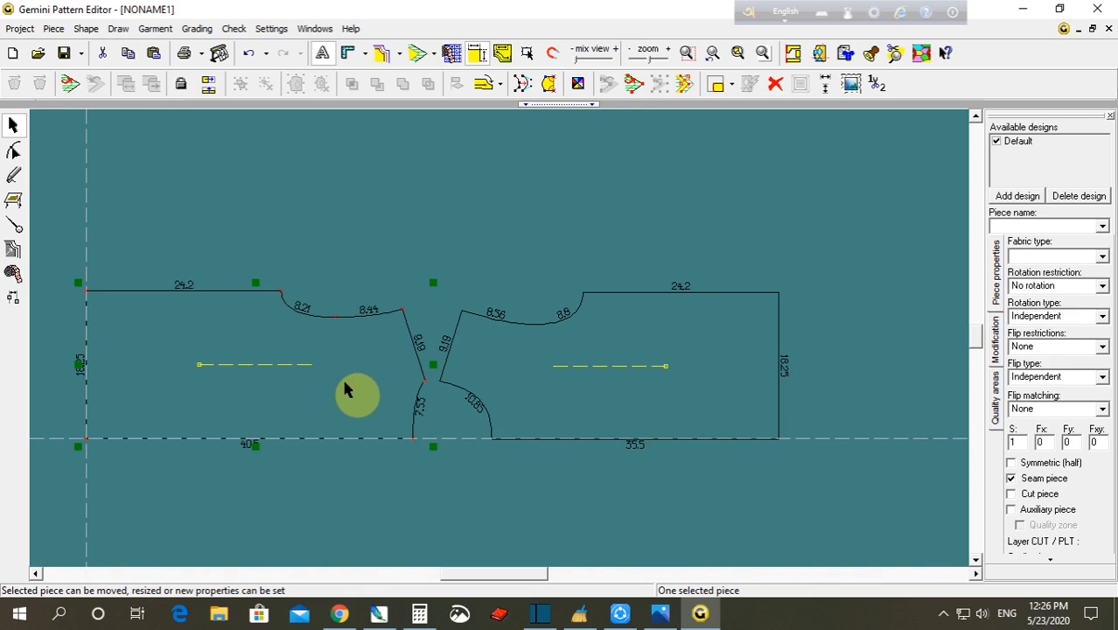
# - Reposition the back piece on the front piece so their shoulder seams coincide from neck point to armhole point
pyautogui.click(13, 275)
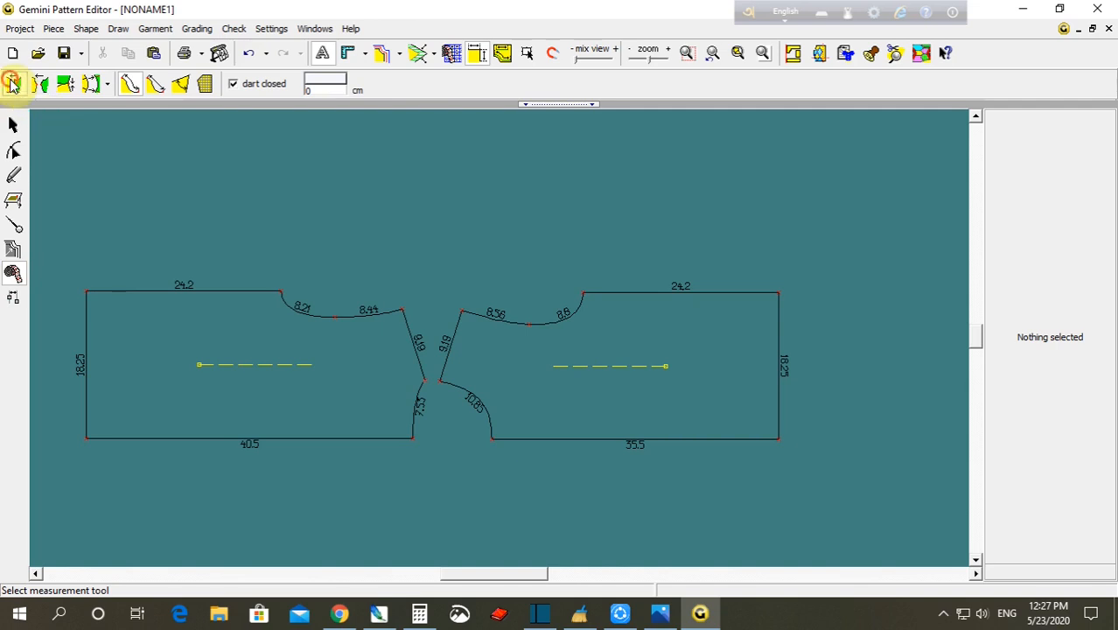
pyautogui.click(12, 81)
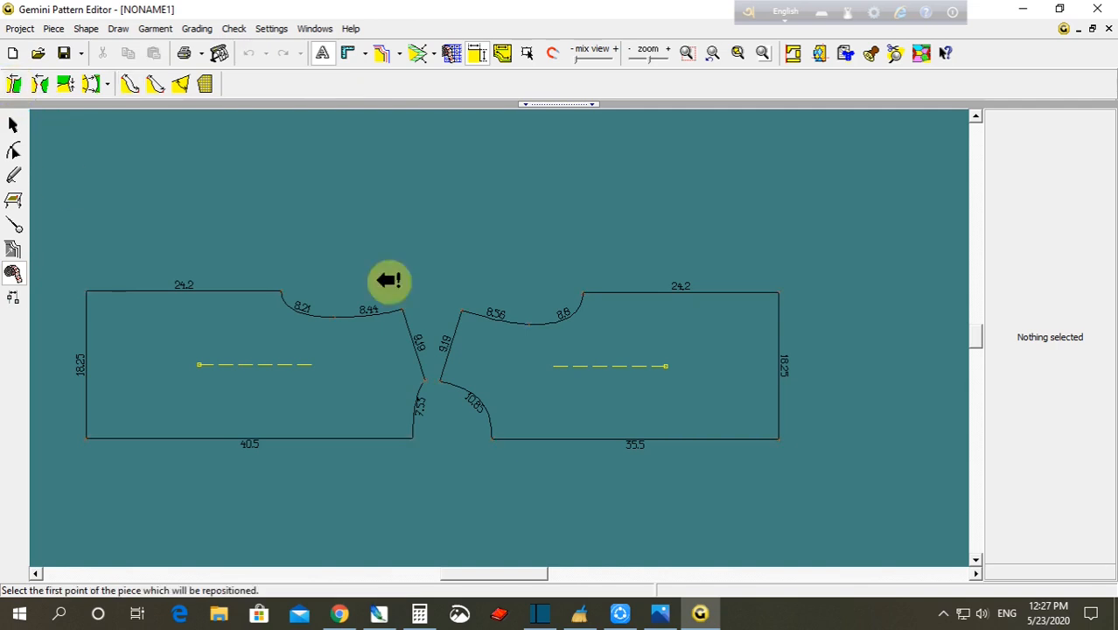
pyautogui.click(428, 378)
pyautogui.click(404, 311)
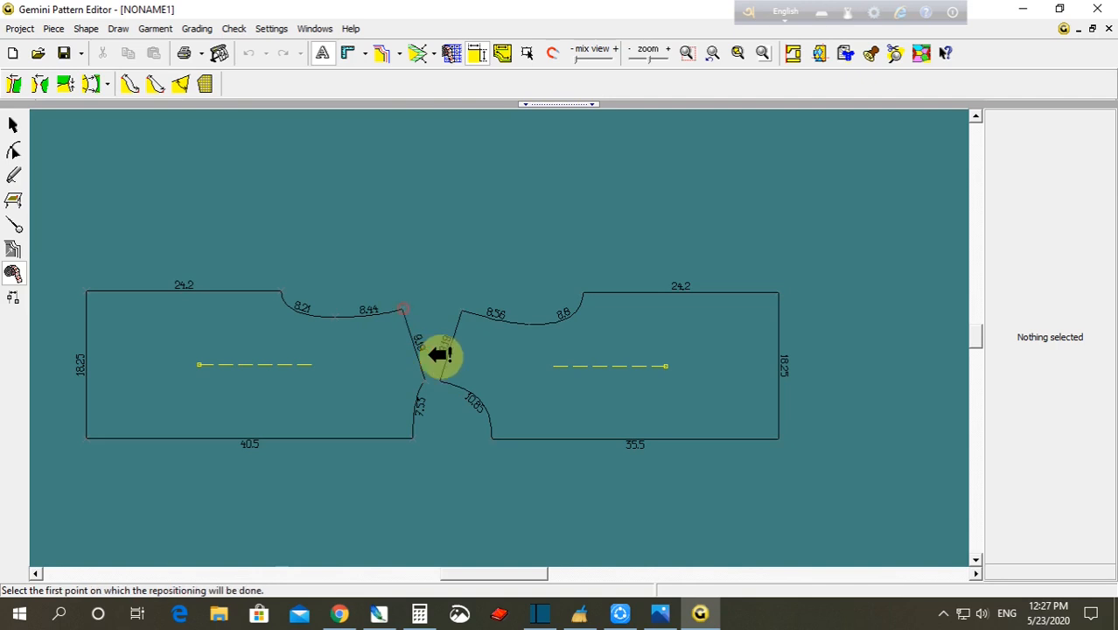
pyautogui.click(442, 380)
pyautogui.click(461, 312)
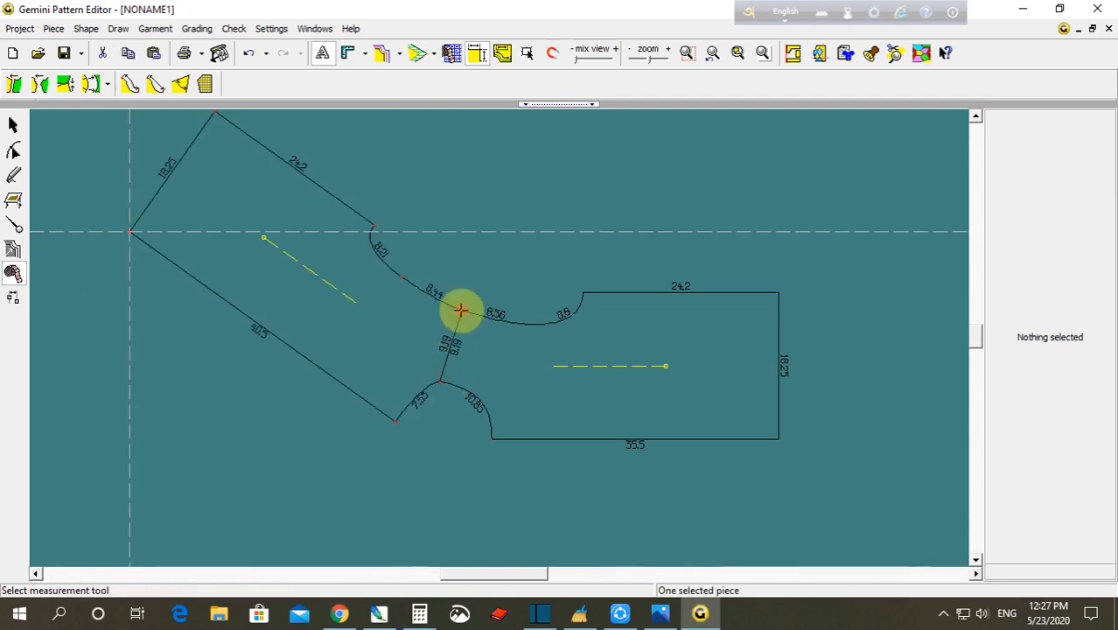
# - Raise the front armhole's shoulder tangent to about 352.71° and lift the back armhole's tangent at the shared shoulder point
pyautogui.click(12, 150)
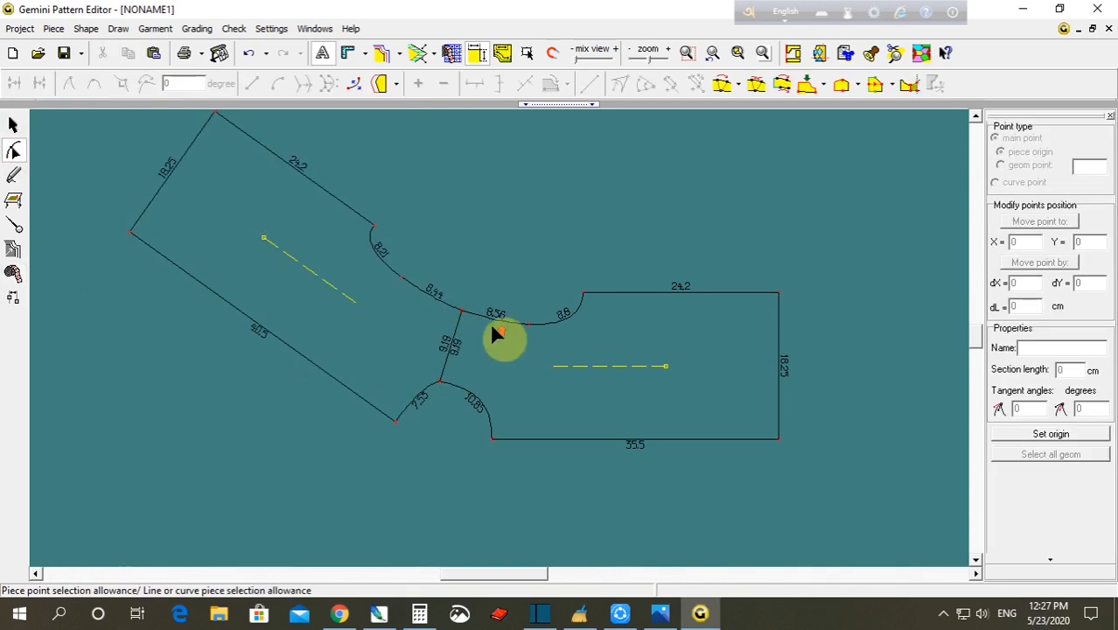
pyautogui.scroll(5, 498, 333)
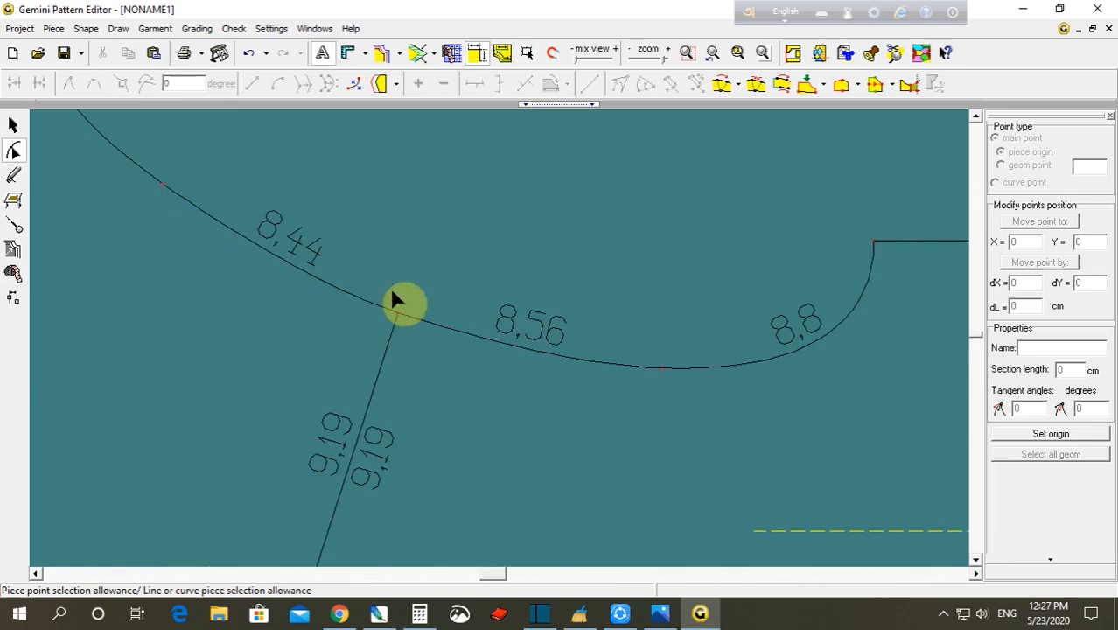
pyautogui.moveTo(422, 280); pyautogui.dragTo(381, 343)
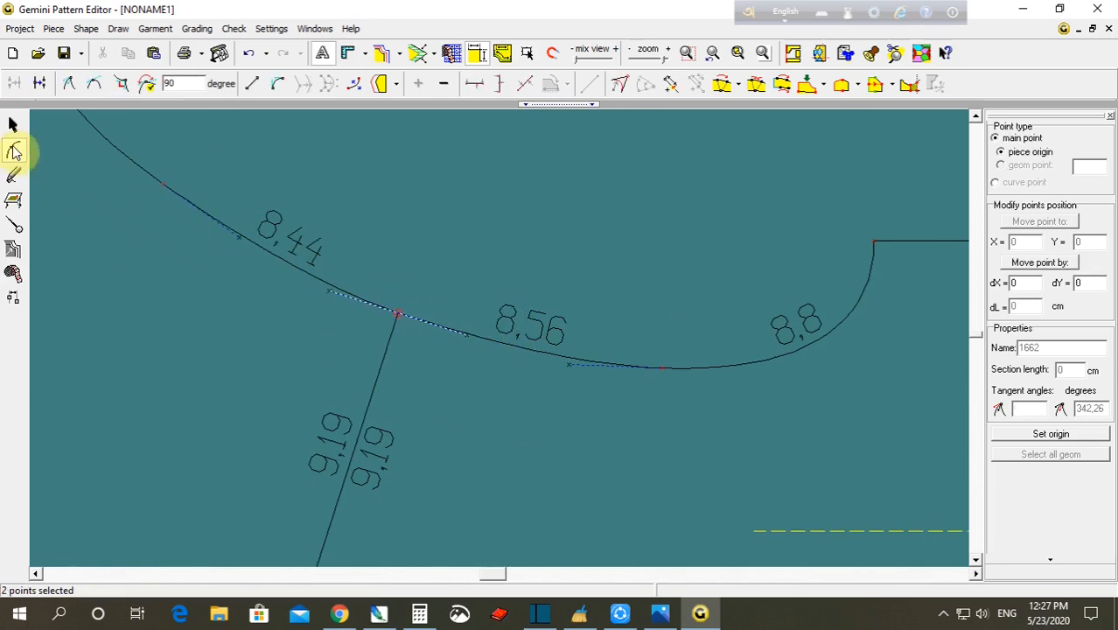
pyautogui.moveTo(455, 260); pyautogui.dragTo(362, 346)
pyautogui.click(467, 331)
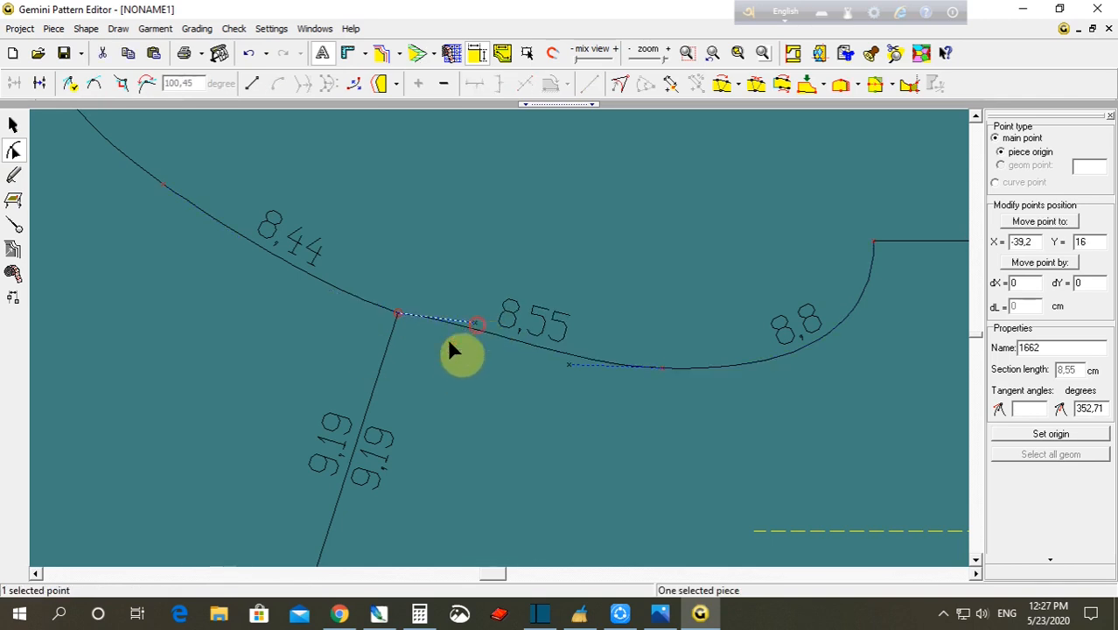
pyautogui.moveTo(416, 280); pyautogui.dragTo(342, 347)
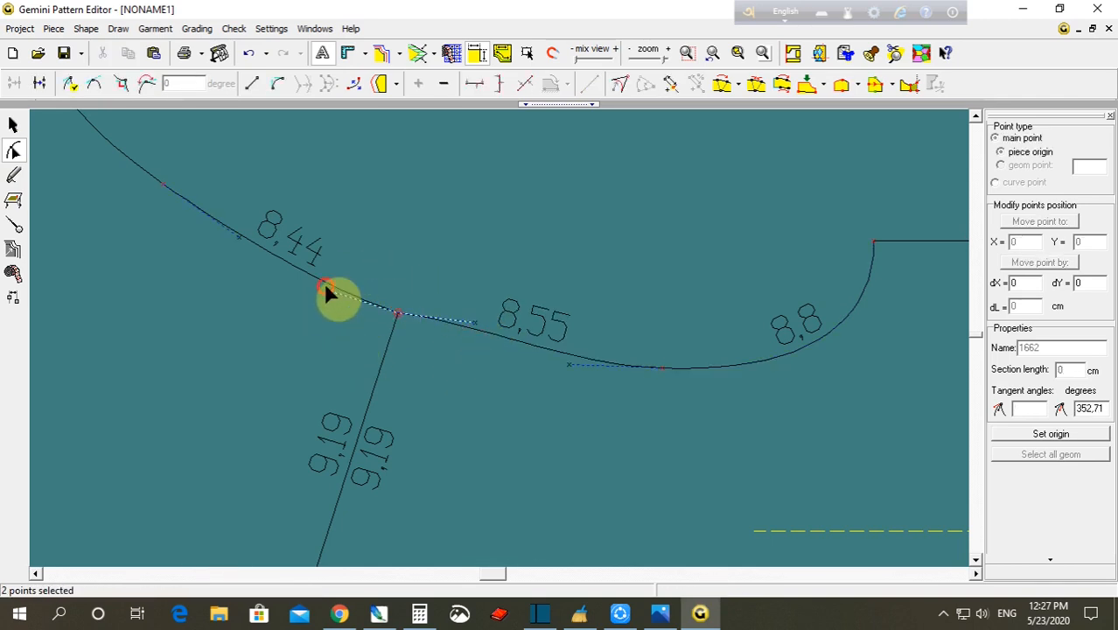
pyautogui.click(327, 297)
pyautogui.click(333, 297)
pyautogui.press('Delete')
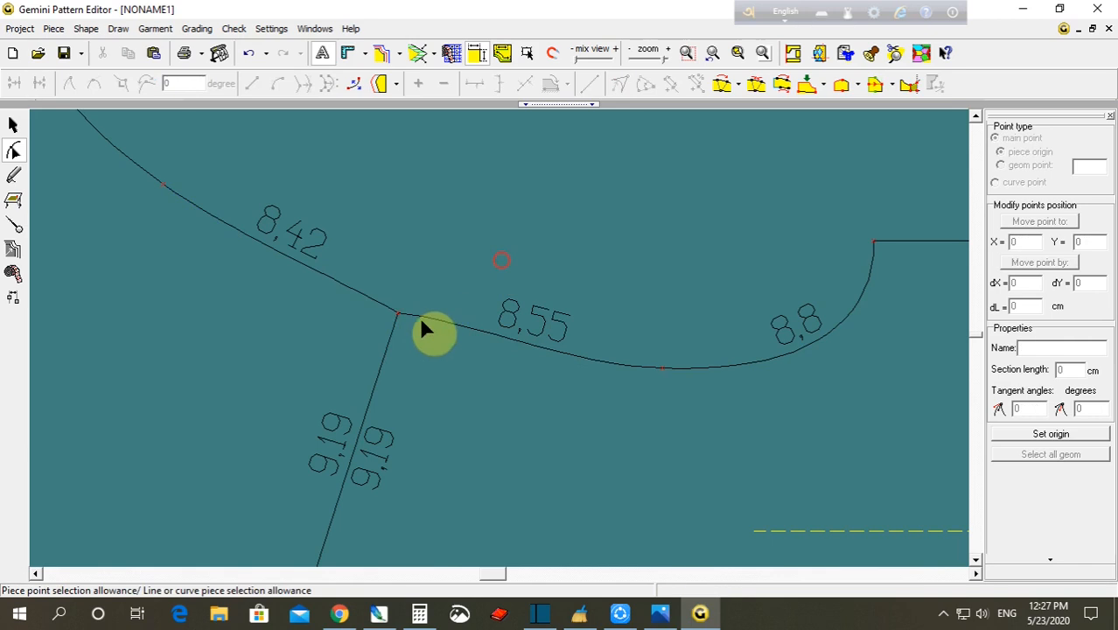
# - Lower the front armhole's shoulder tangent to about 330.51° and the back armhole's tangent, and inspect the join between the curves
pyautogui.moveTo(383, 326); pyautogui.dragTo(379, 335)
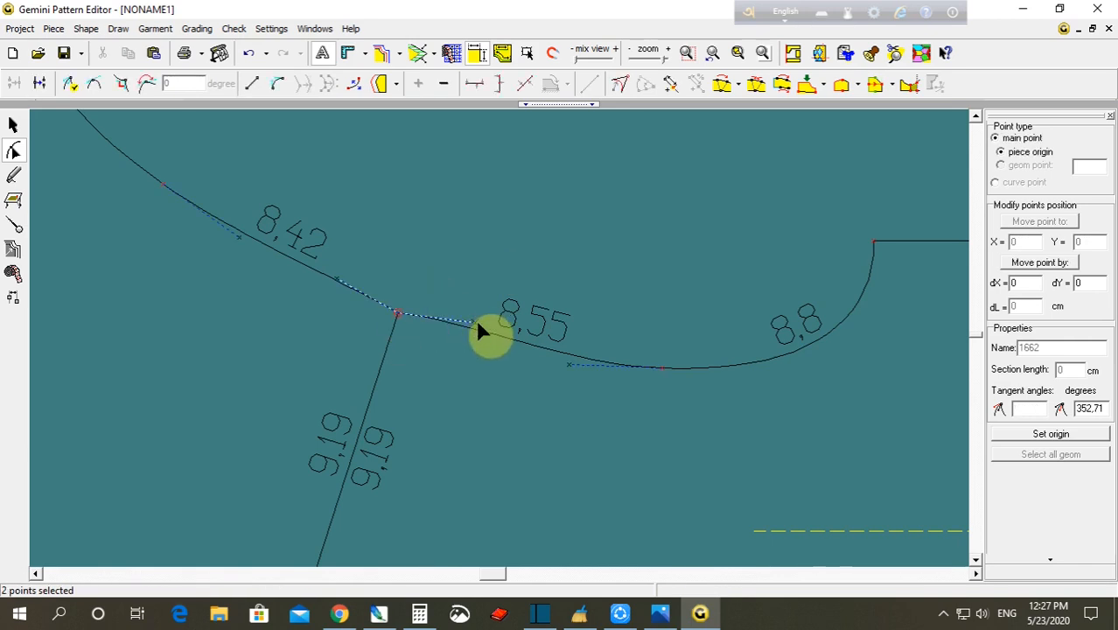
pyautogui.moveTo(480, 330); pyautogui.dragTo(464, 350)
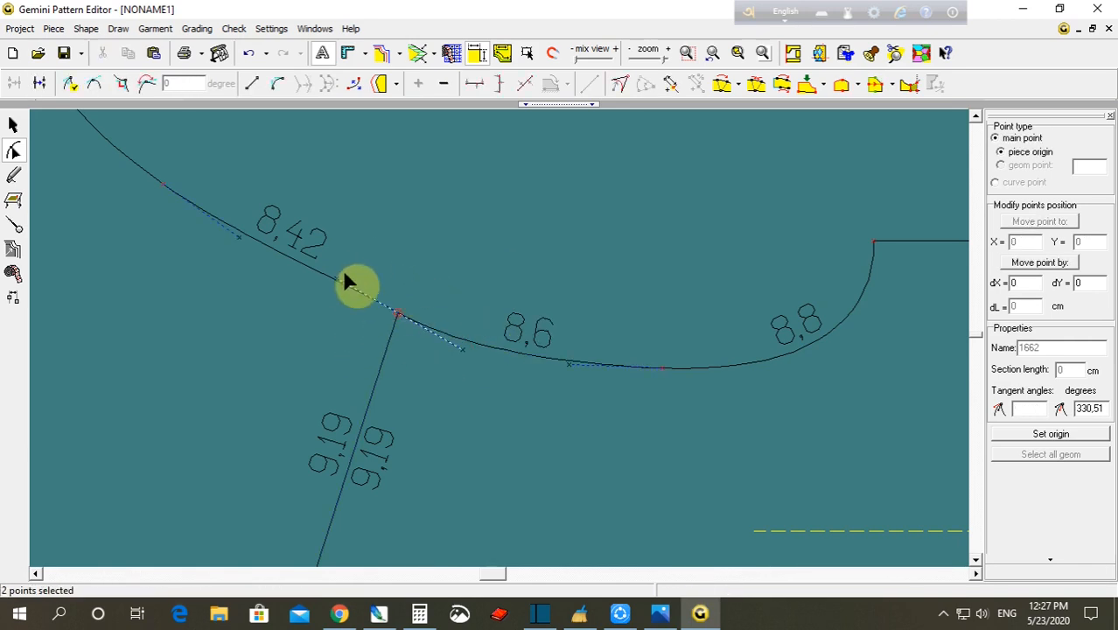
pyautogui.moveTo(337, 279); pyautogui.dragTo(327, 305)
pyautogui.click(417, 270)
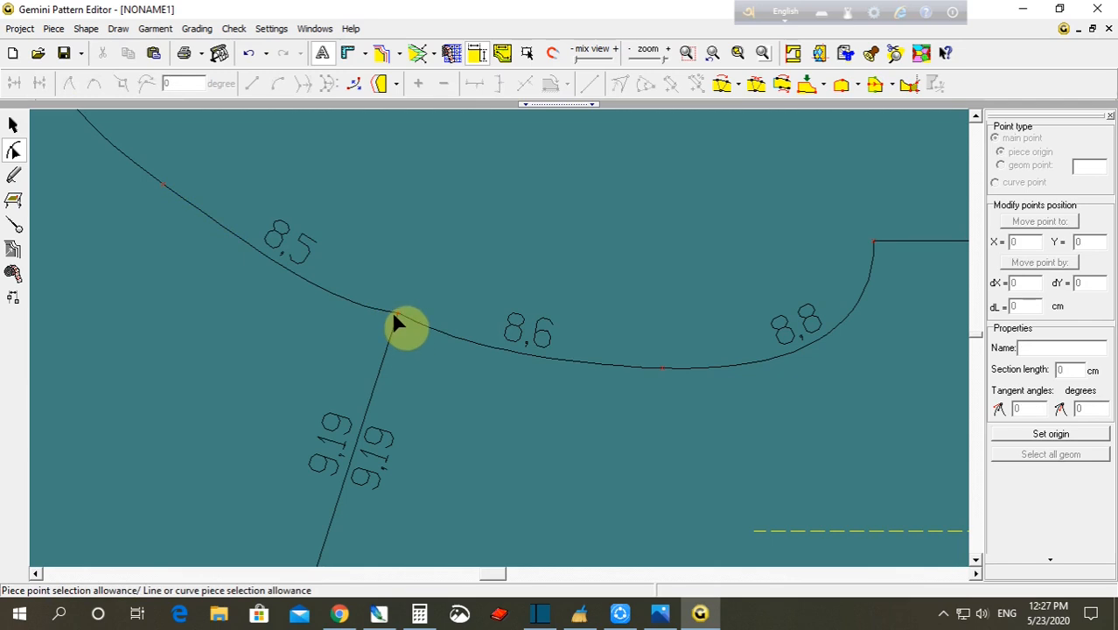
pyautogui.scroll(5, 414, 316)
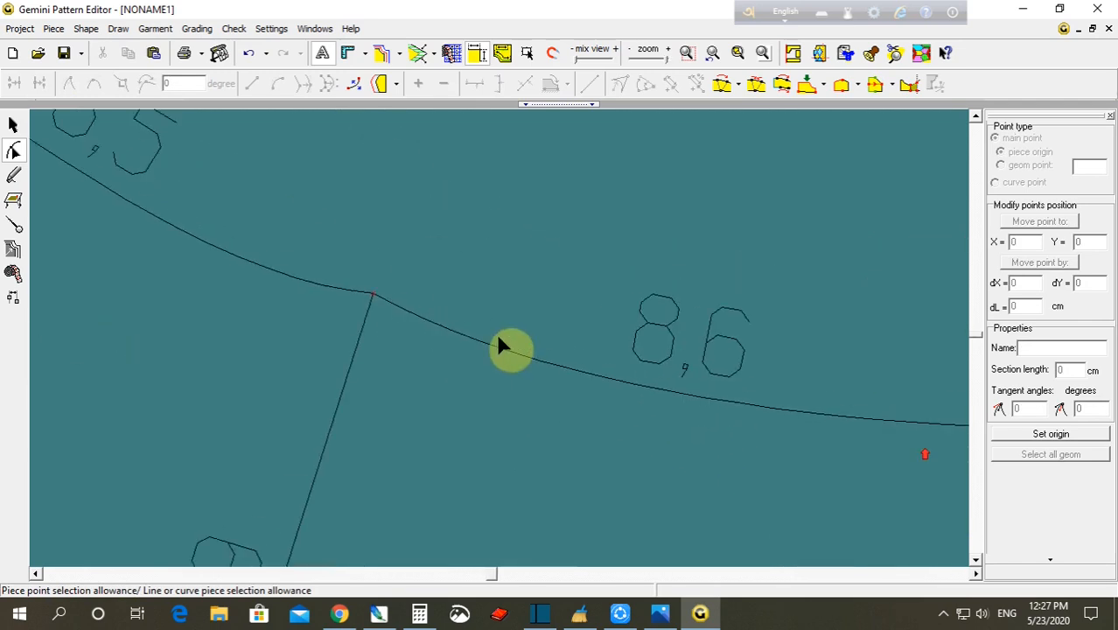
pyautogui.scroll(-5, 376, 300)
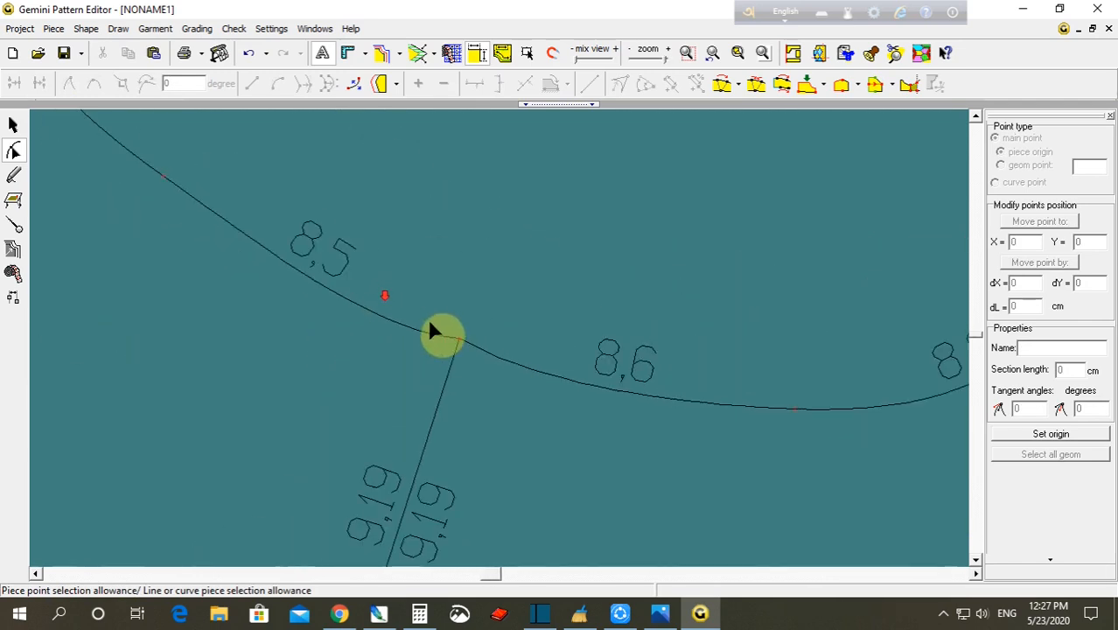
pyautogui.scroll(-1, 490, 354)
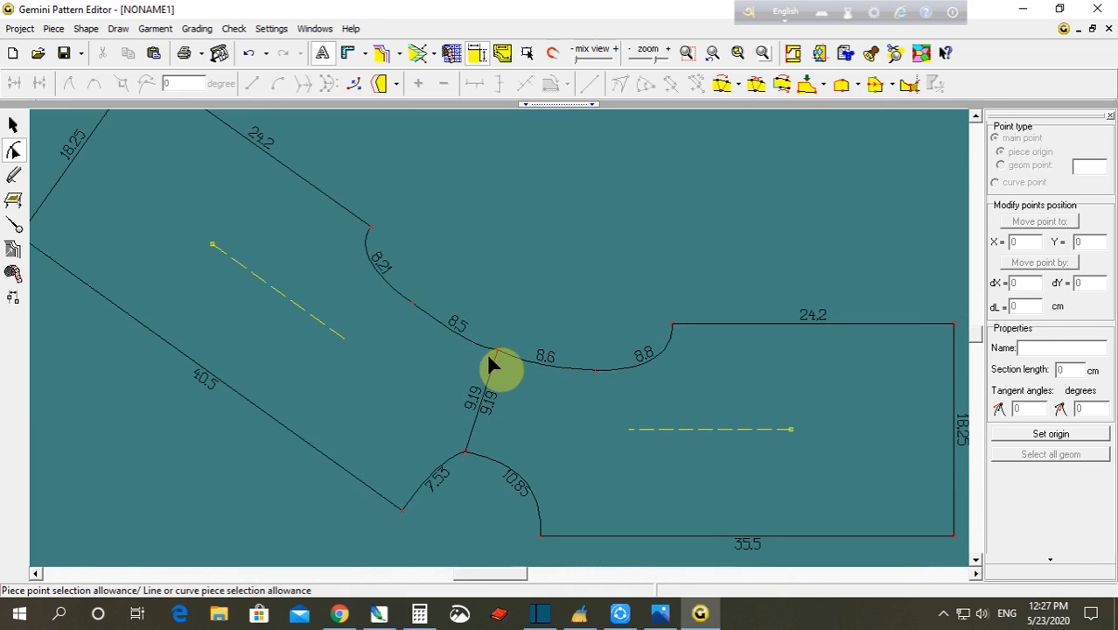
# - Make both armhole curves perpendicular to the shoulder seam at the shared shoulder point and inspect the join
pyautogui.moveTo(479, 317); pyautogui.dragTo(506, 365)
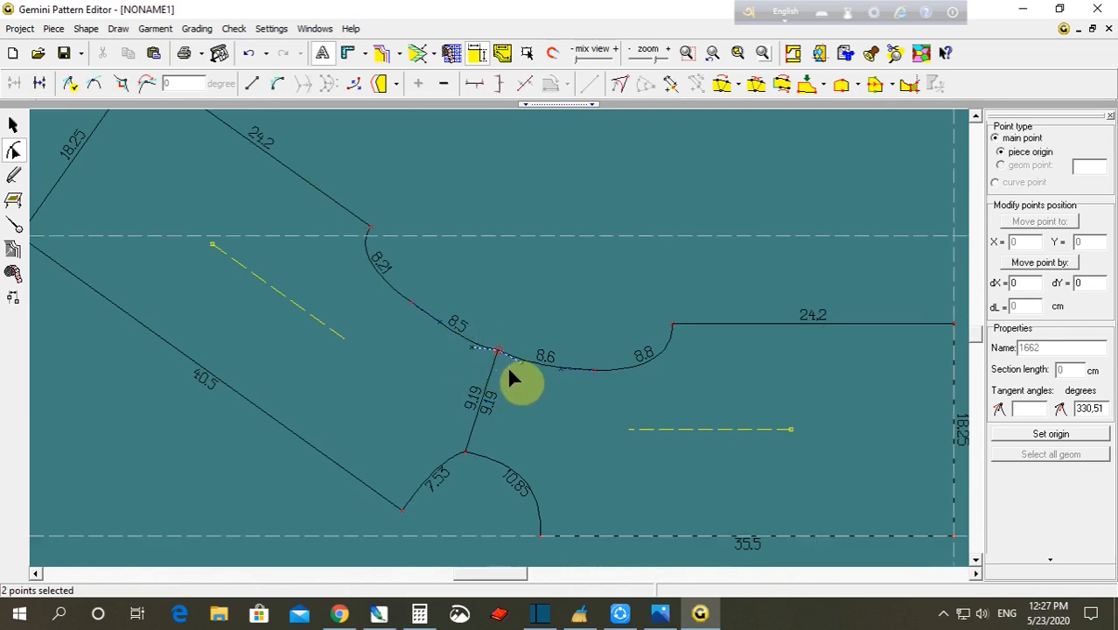
pyautogui.click(122, 84)
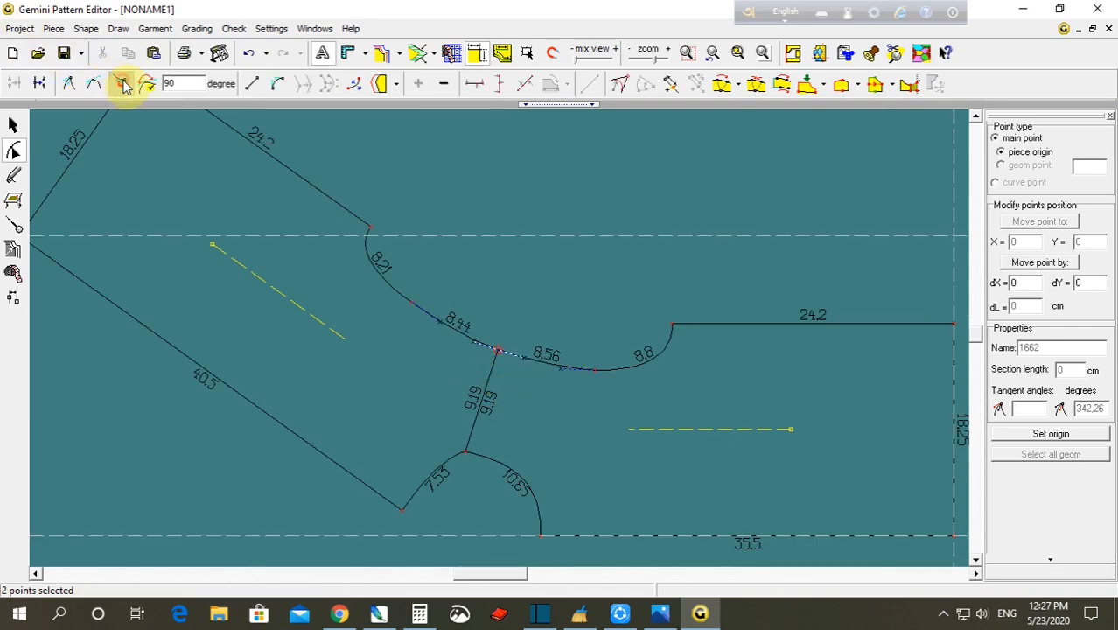
pyautogui.scroll(1, 503, 341)
pyautogui.scroll(1, 503, 341)
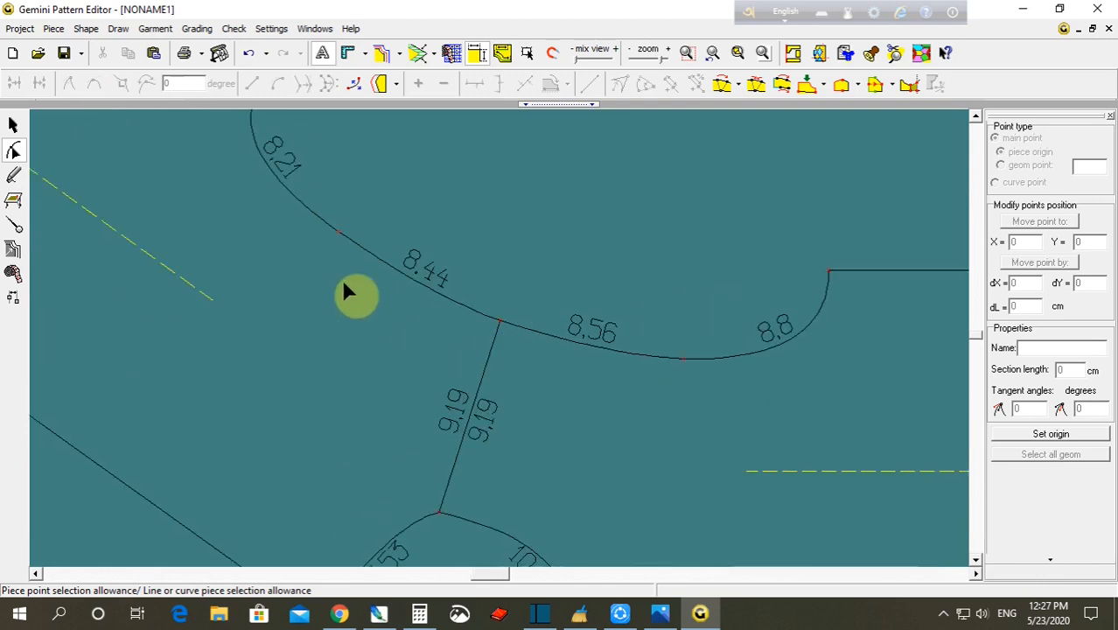
# - Undo the shoulder tangent edits, the shoulder-seam alignment and the mirroring of the back piece
pyautogui.hotkey('ctrl', 'z')
pyautogui.hotkey('ctrl', 'z')
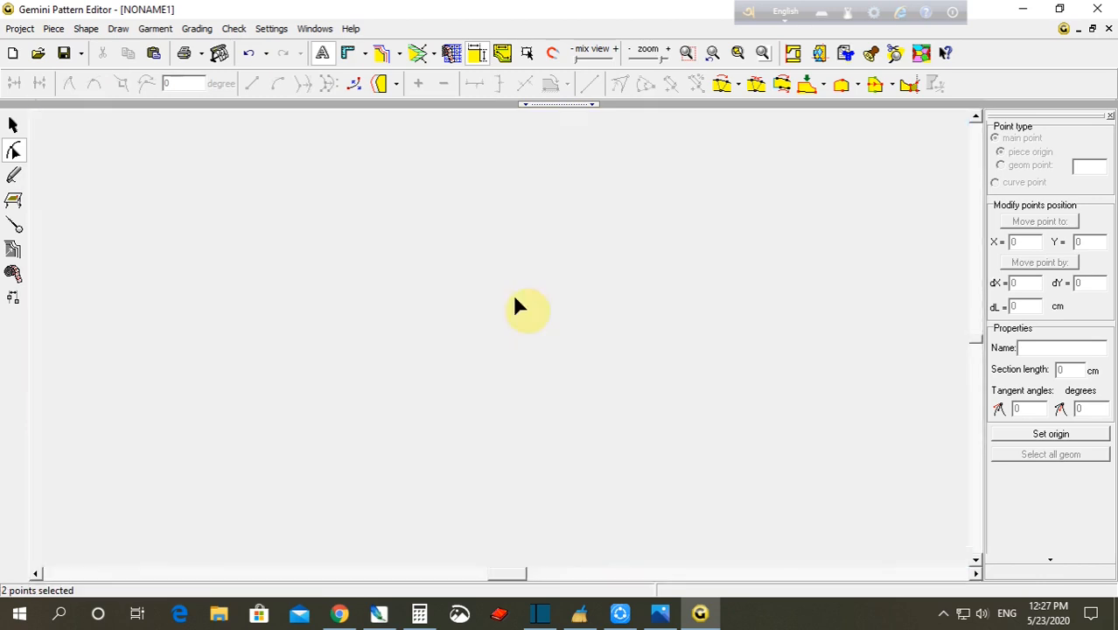
pyautogui.scroll(-2, 491, 333)
pyautogui.scroll(-2, 491, 331)
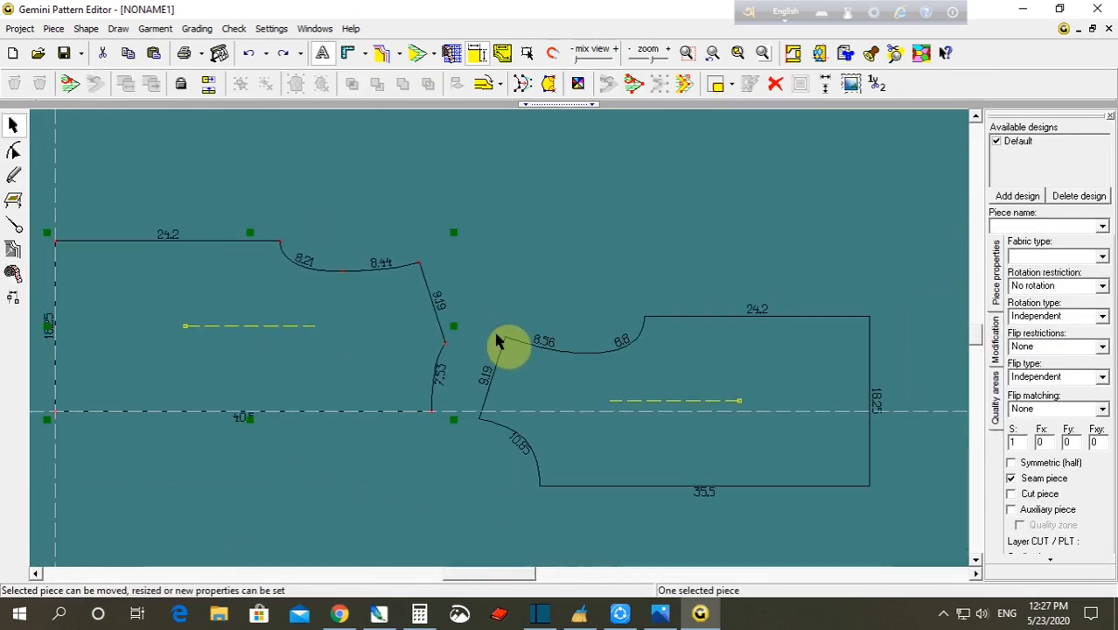
pyautogui.hotkey('ctrl', 'z')
pyautogui.hotkey('ctrl', 'z')
pyautogui.click(14, 122)
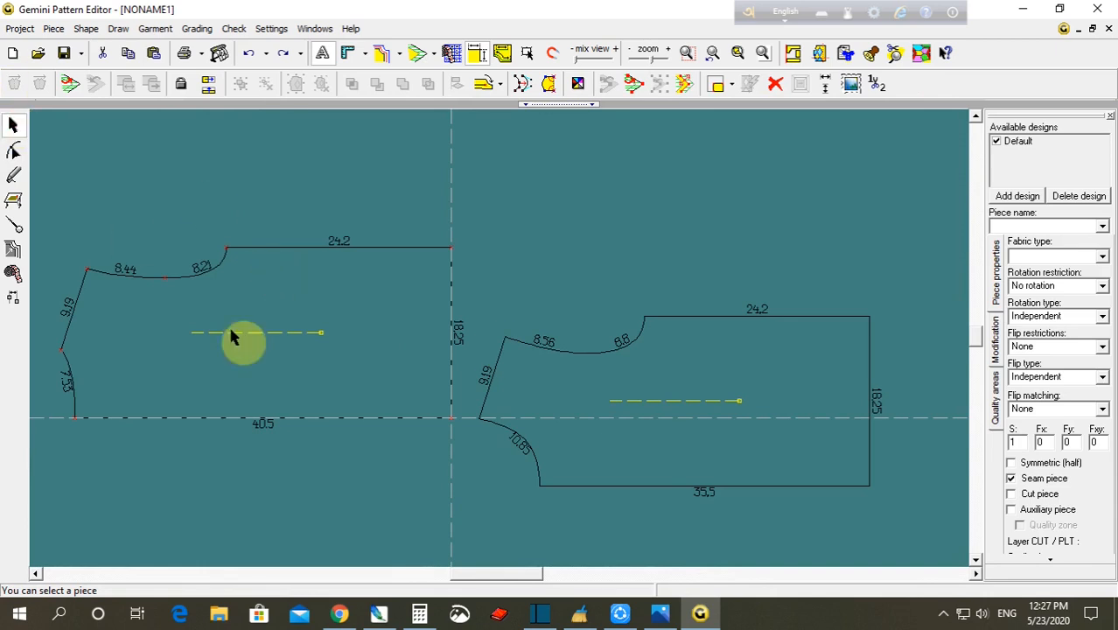
# - Arrange the back and front body pieces one above the other with the back on top
pyautogui.moveTo(235, 337); pyautogui.dragTo(616, 253)
pyautogui.moveTo(656, 371); pyautogui.dragTo(571, 453)
pyautogui.scroll(-1, 586, 380)
pyautogui.moveTo(471, 235); pyautogui.dragTo(402, 246)
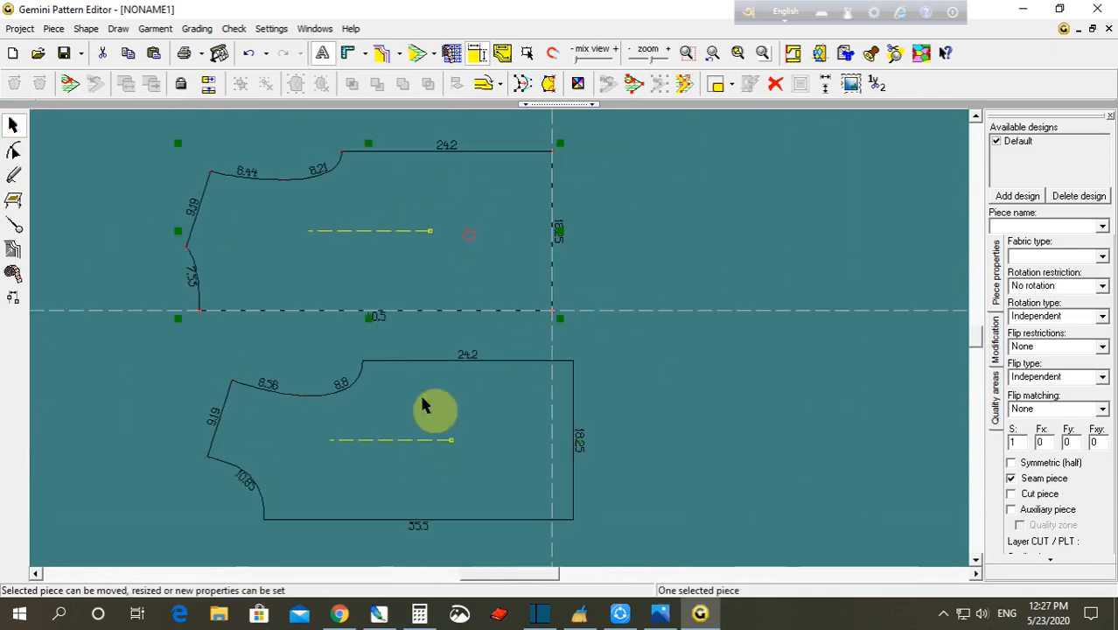
pyautogui.moveTo(425, 401); pyautogui.dragTo(400, 389)
pyautogui.click(559, 331)
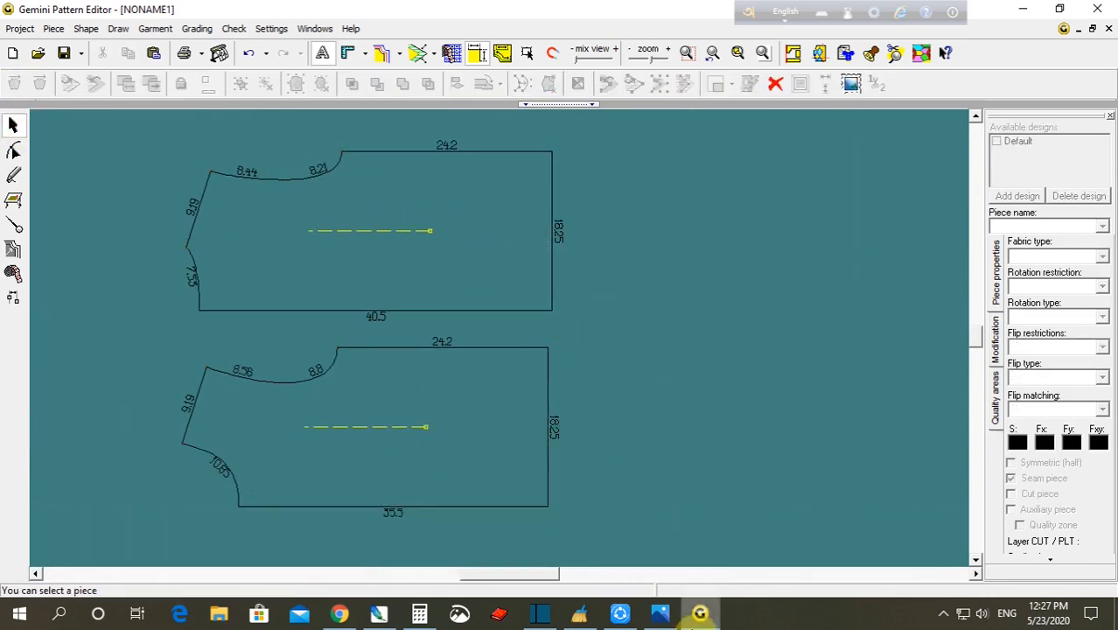
pyautogui.click(586, 434)
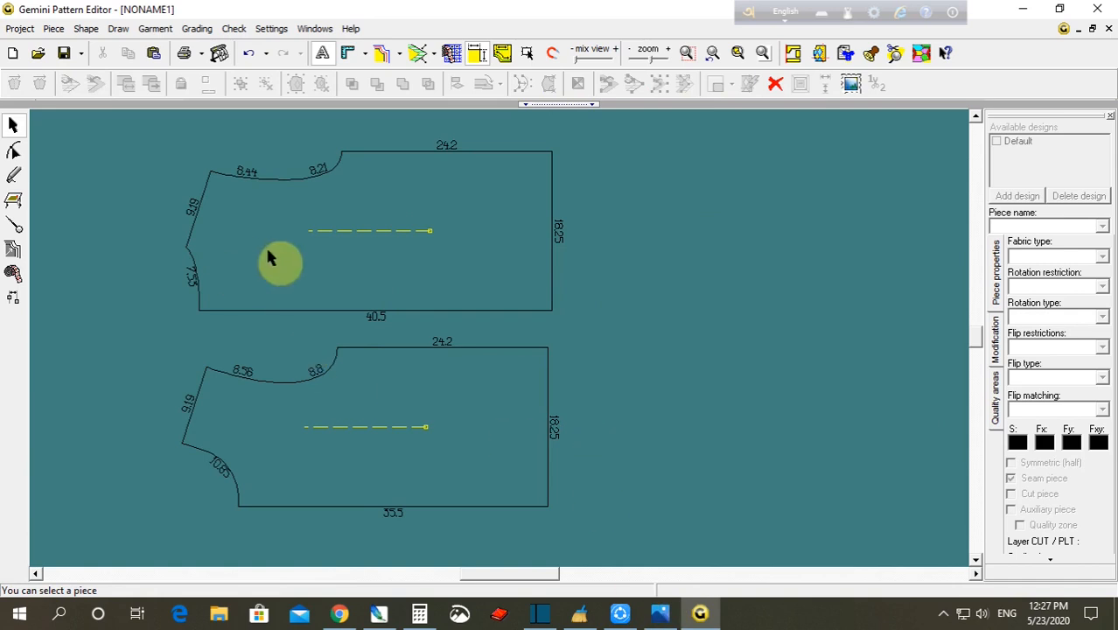
pyautogui.moveTo(320, 382); pyautogui.dragTo(337, 434)
pyautogui.moveTo(369, 190); pyautogui.dragTo(362, 273)
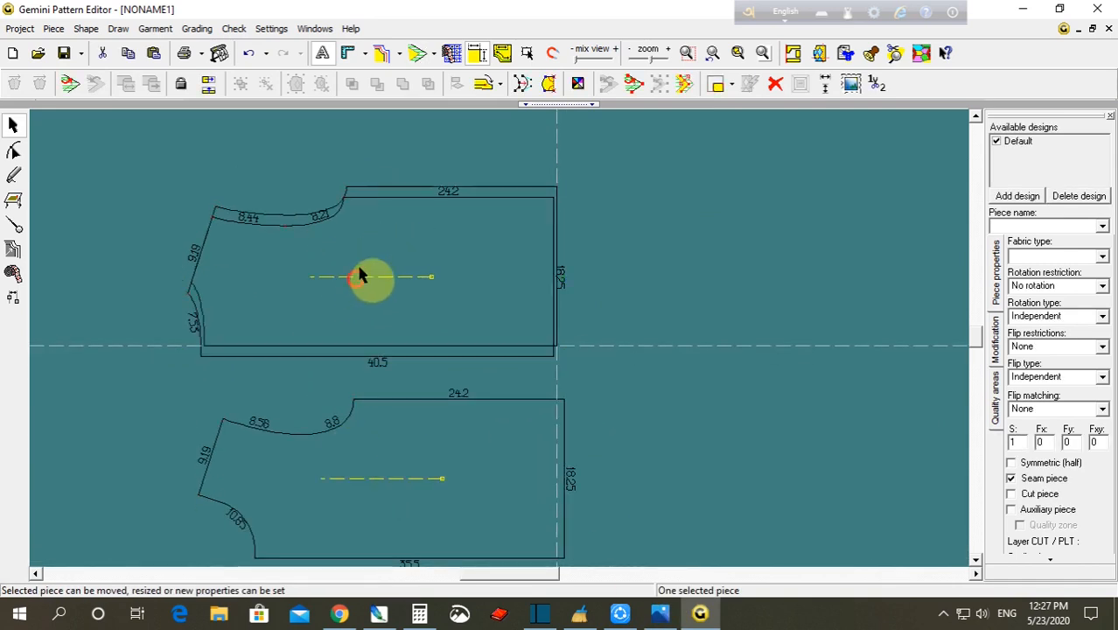
# - Measure the front armhole along its contour from shoulder to underarm and record it in the measurement table
pyautogui.click(13, 273)
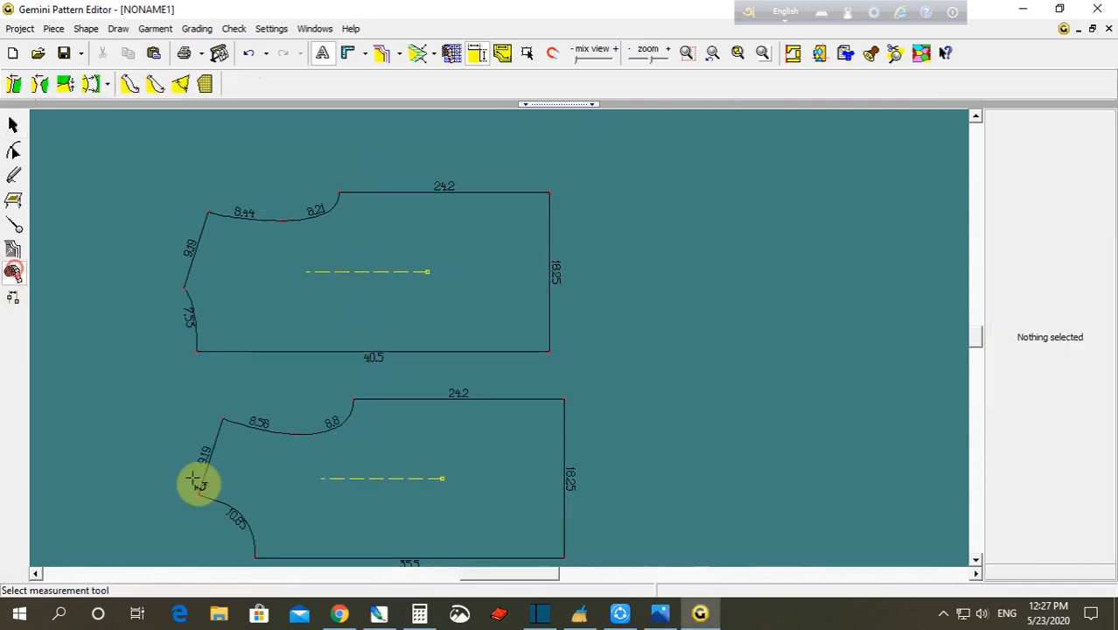
pyautogui.click(224, 418)
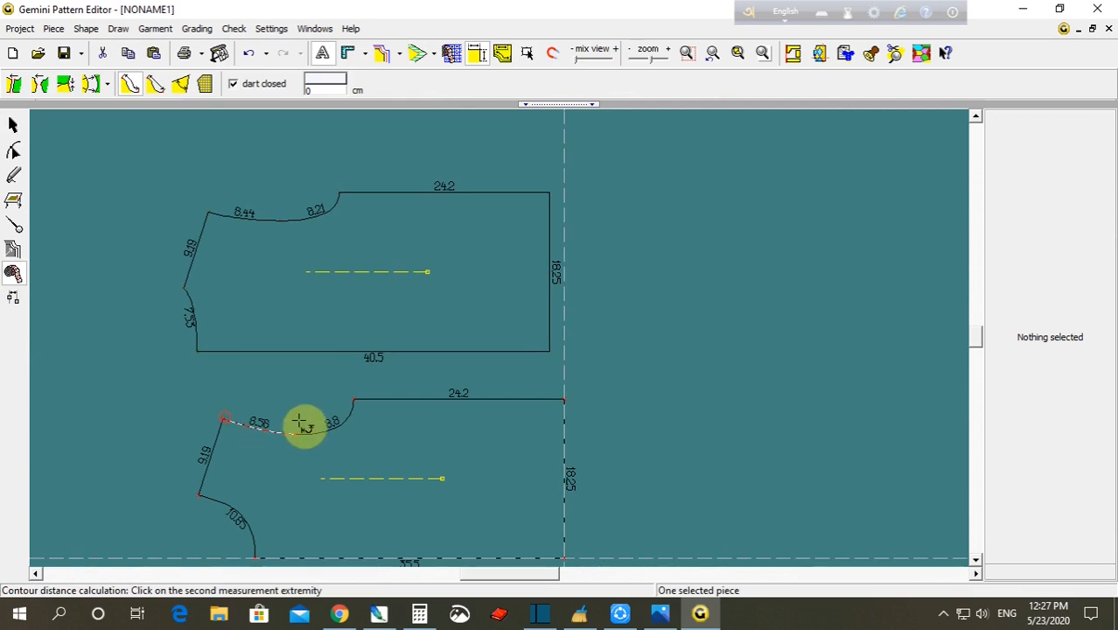
pyautogui.click(354, 401)
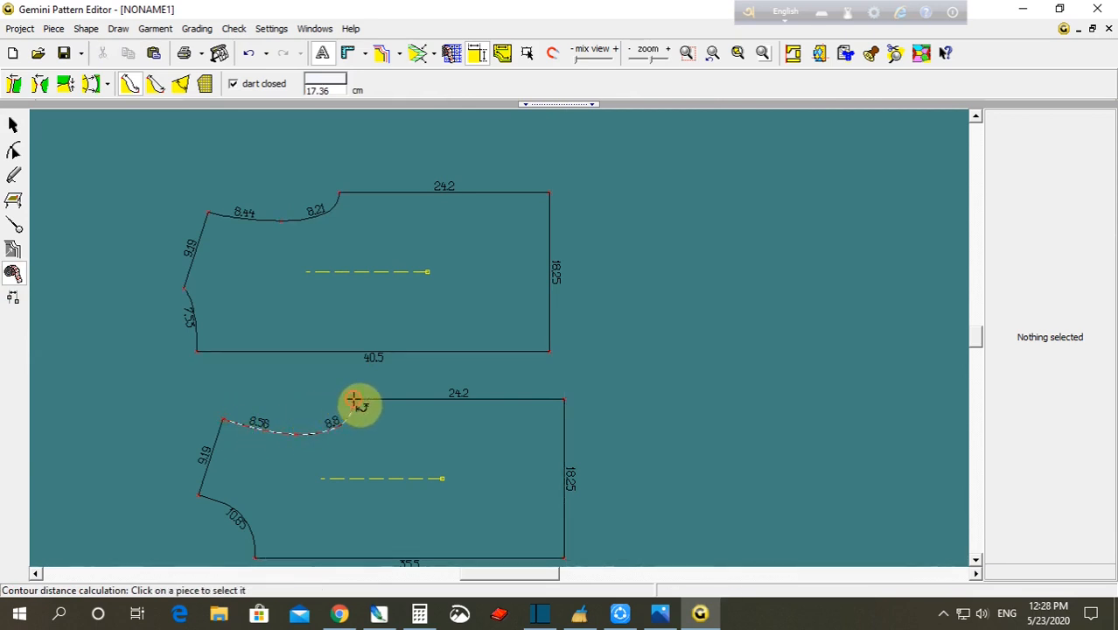
pyautogui.click(451, 53)
pyautogui.moveTo(549, 208); pyautogui.dragTo(829, 98)
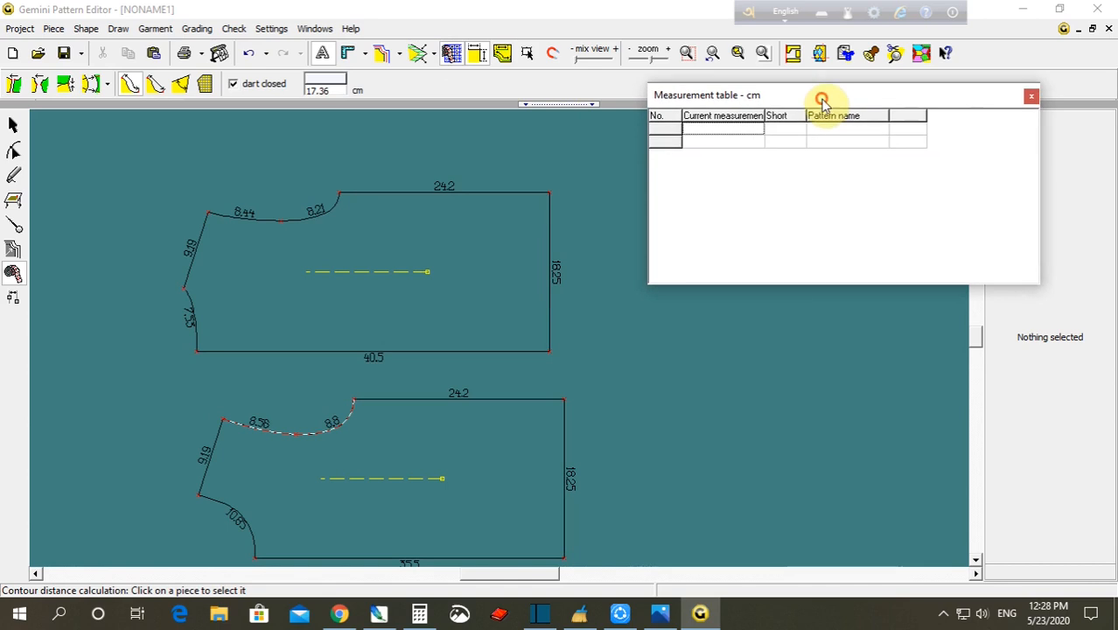
pyautogui.rightClick(721, 130)
pyautogui.click(770, 140)
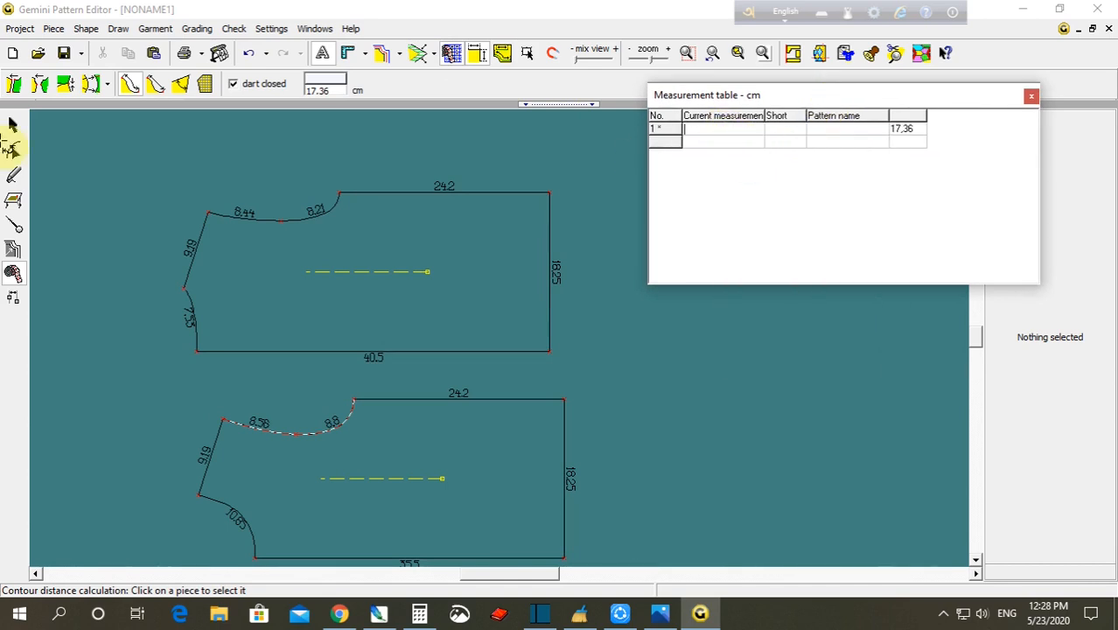
# - Reposition the back and front pieces in a close vertical stack, leaving free space for the sleeve
pyautogui.click(13, 125)
pyautogui.scroll(-2, 219, 323)
pyautogui.click(274, 330)
pyautogui.moveTo(337, 308); pyautogui.dragTo(407, 335)
pyautogui.moveTo(424, 450); pyautogui.dragTo(486, 471)
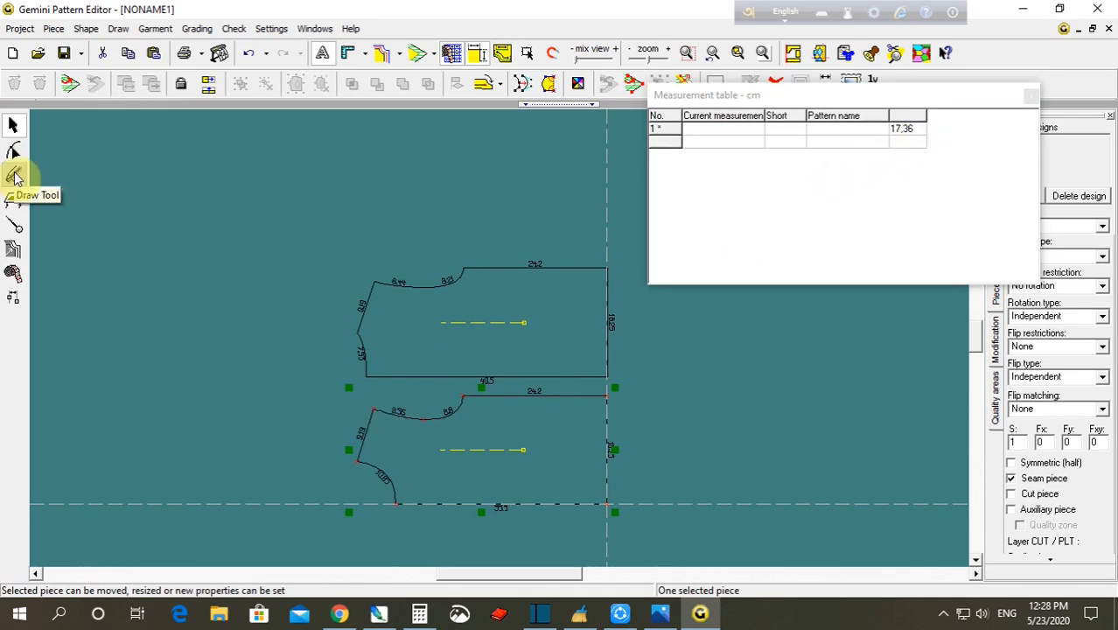
# - Draw a sleeve rectangle above the body pieces and set its width to 38 cm, the size 4 sleeve length
pyautogui.click(14, 176)
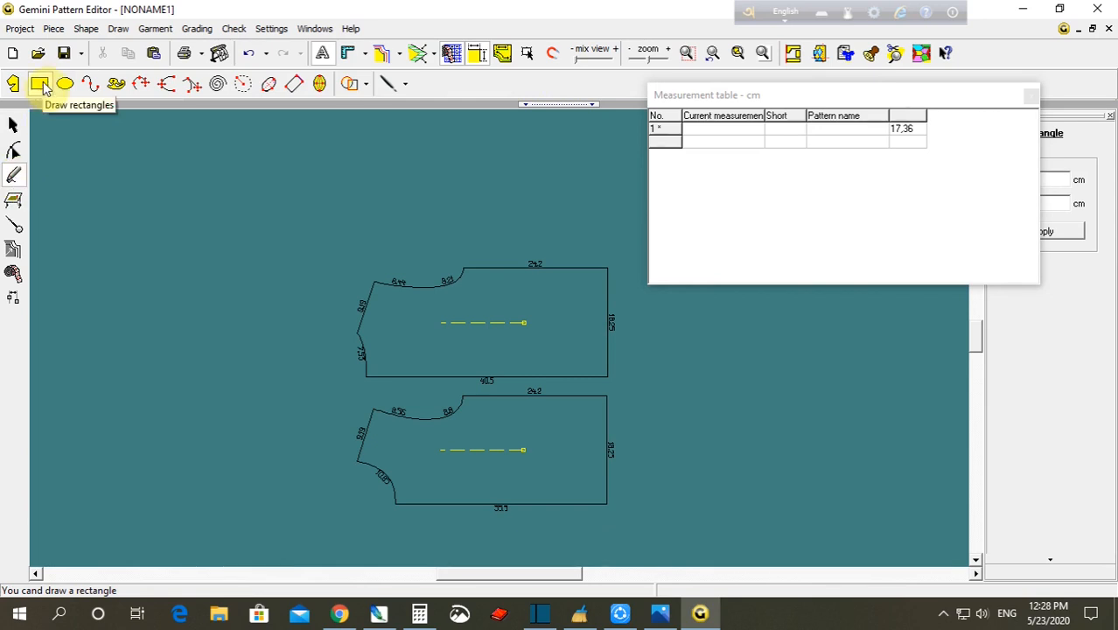
pyautogui.moveTo(107, 165); pyautogui.dragTo(282, 218)
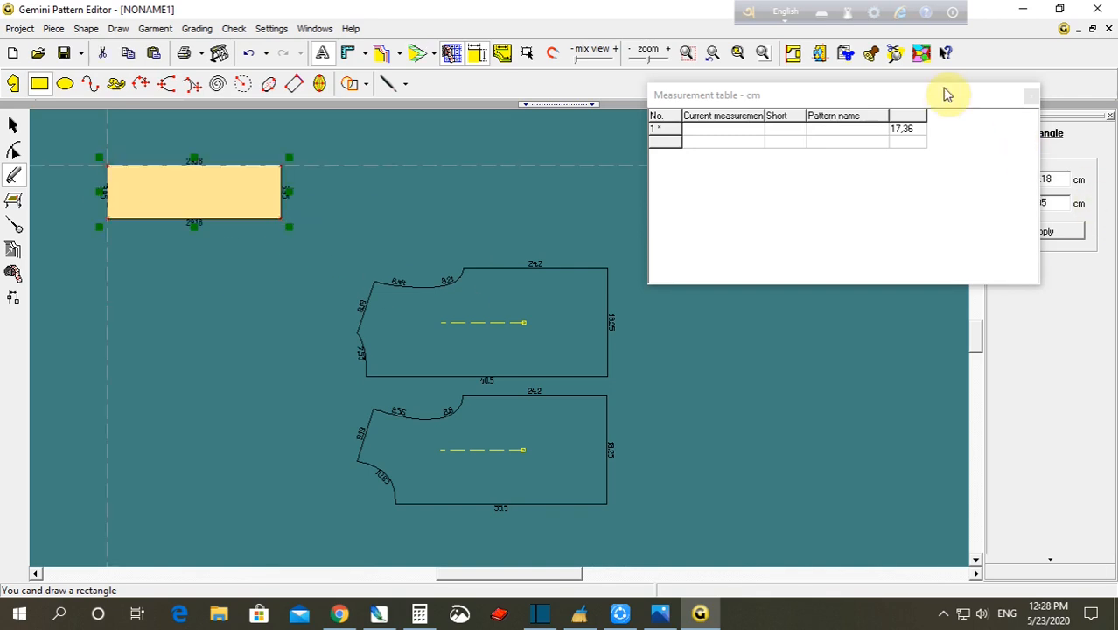
pyautogui.moveTo(946, 95); pyautogui.dragTo(885, 92)
pyautogui.doubleClick(1041, 178)
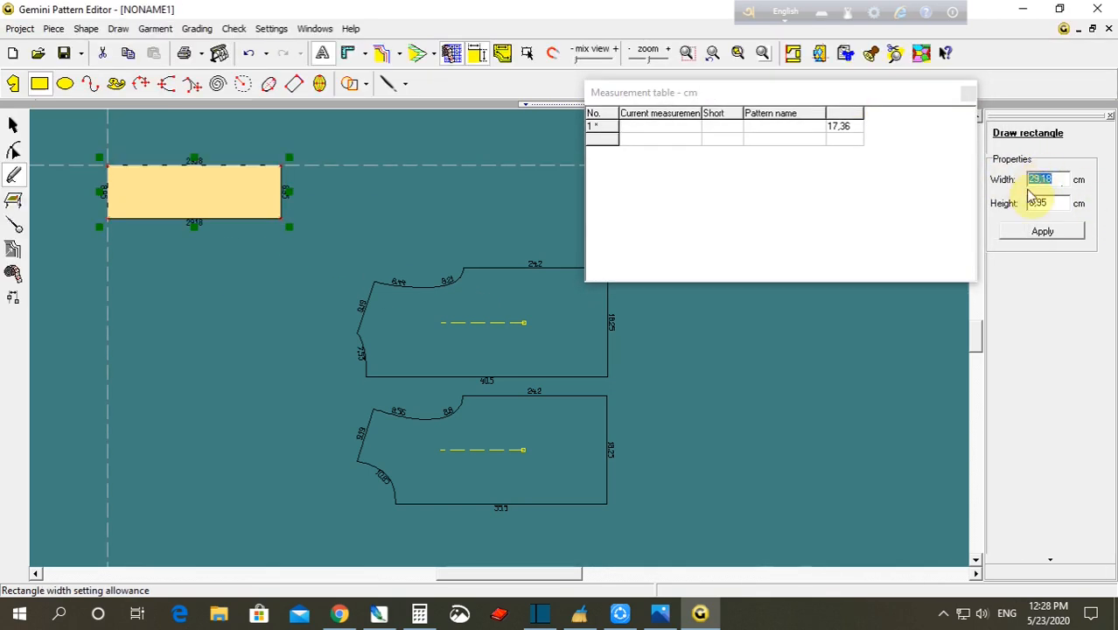
pyautogui.click(672, 616)
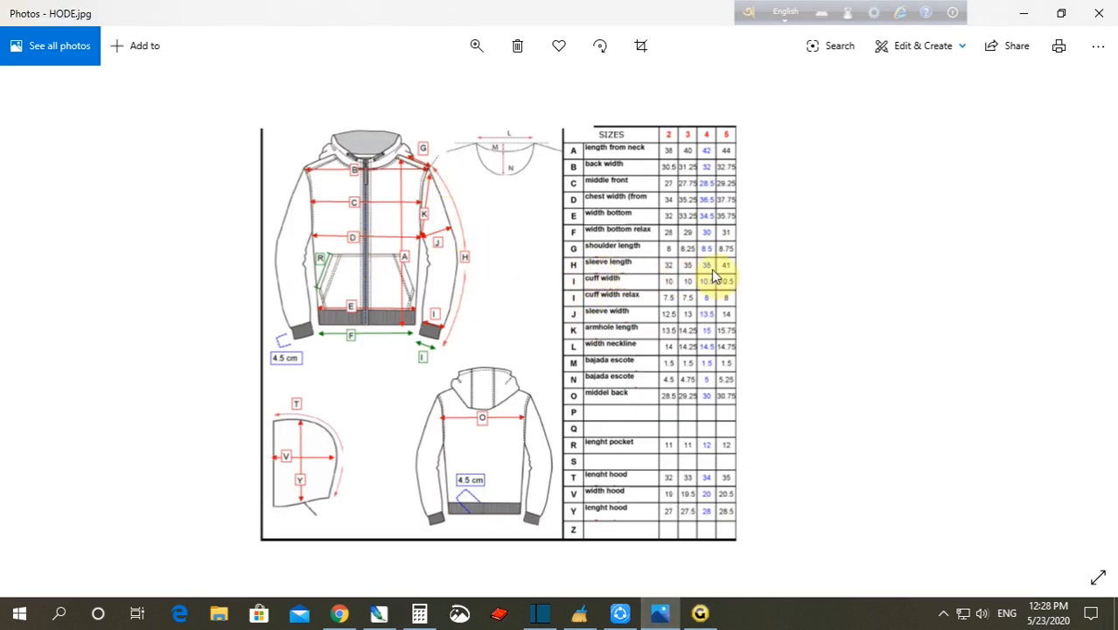
pyautogui.click(699, 612)
pyautogui.click(1037, 180)
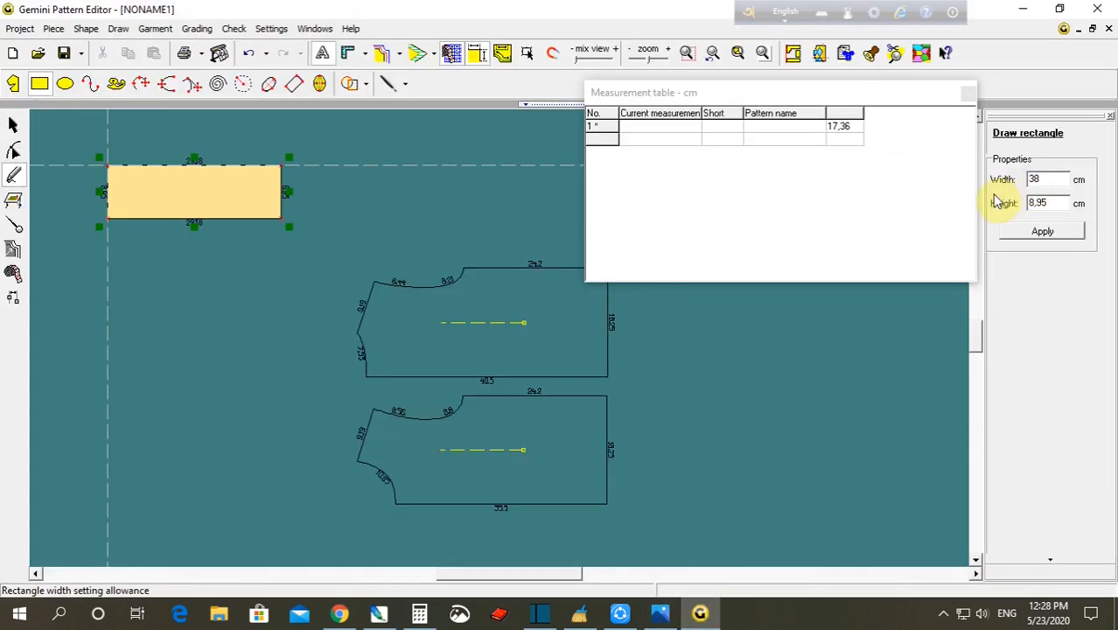
pyautogui.write('38')
pyautogui.press('Return')
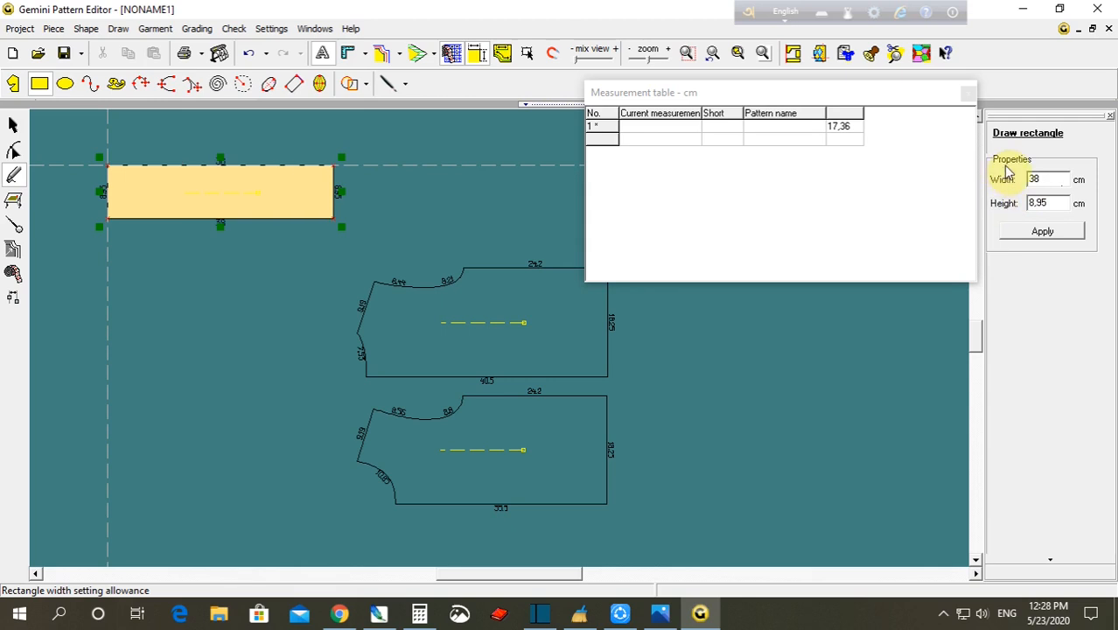
# - Set the sleeve rectangle's height to 13.5 cm, the size 4 sleeve width from the chart
pyautogui.click(659, 611)
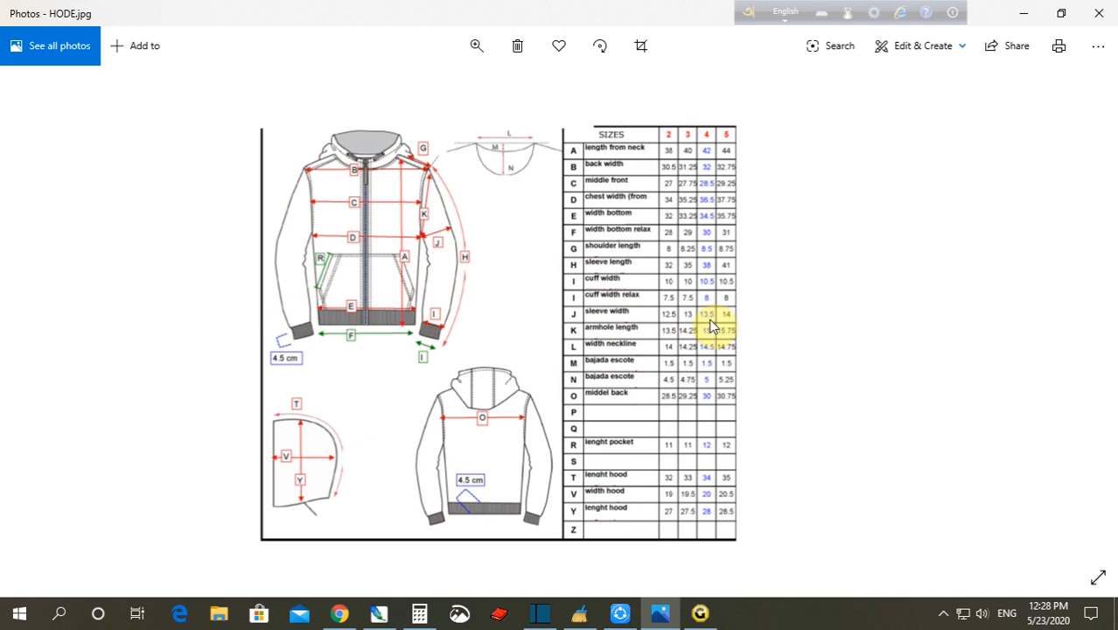
pyautogui.click(700, 612)
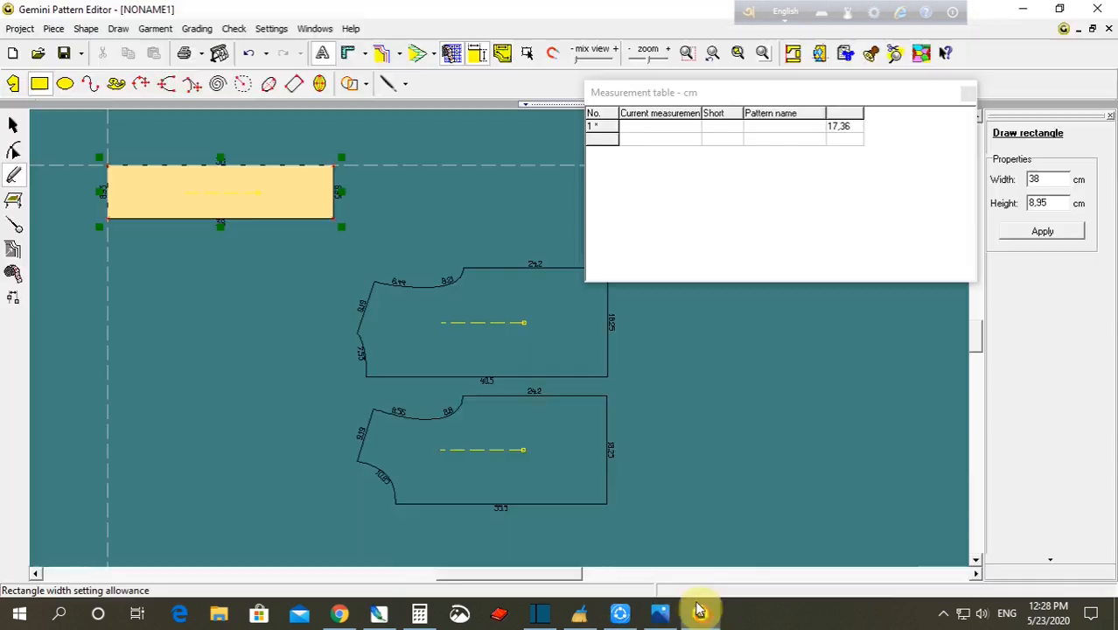
pyautogui.doubleClick(1049, 202)
pyautogui.write('1')
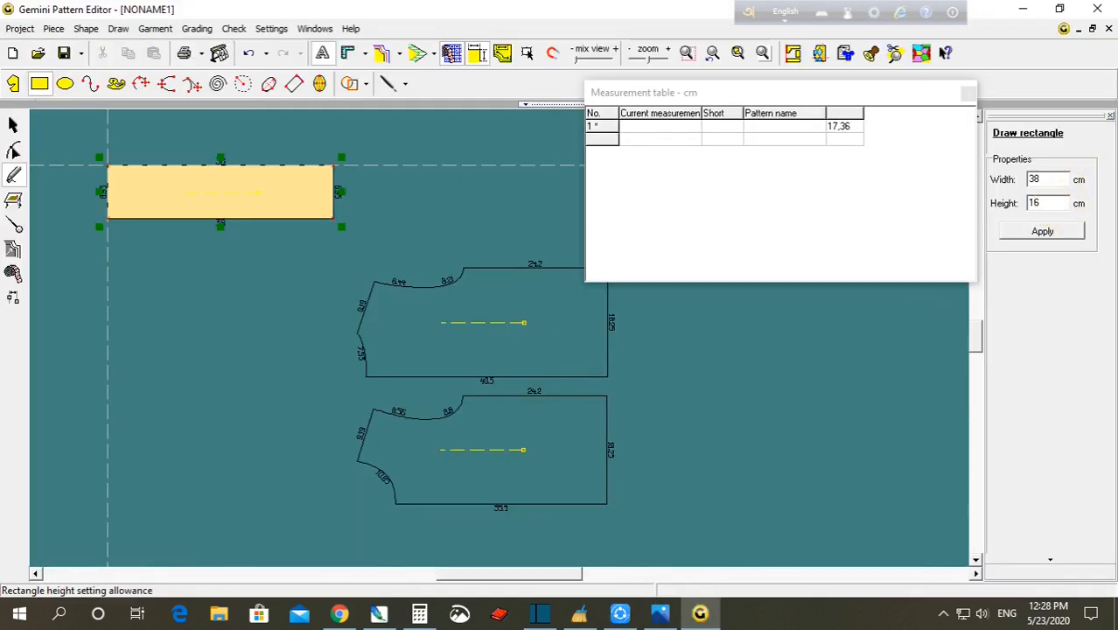
pyautogui.write('3,5')
pyautogui.press('Return')
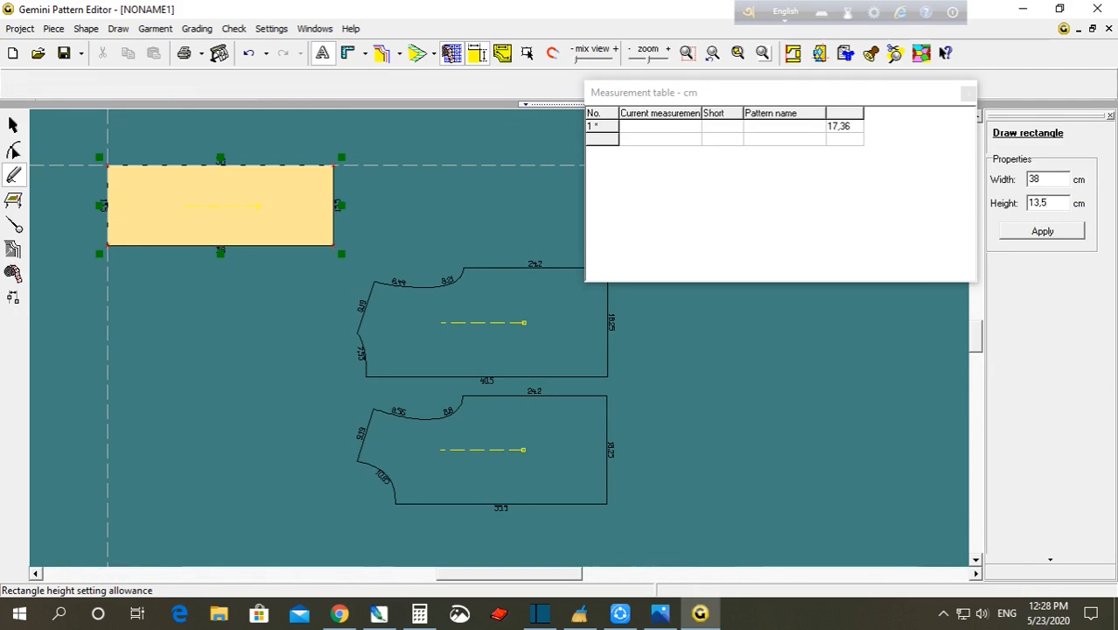
pyautogui.click(1058, 232)
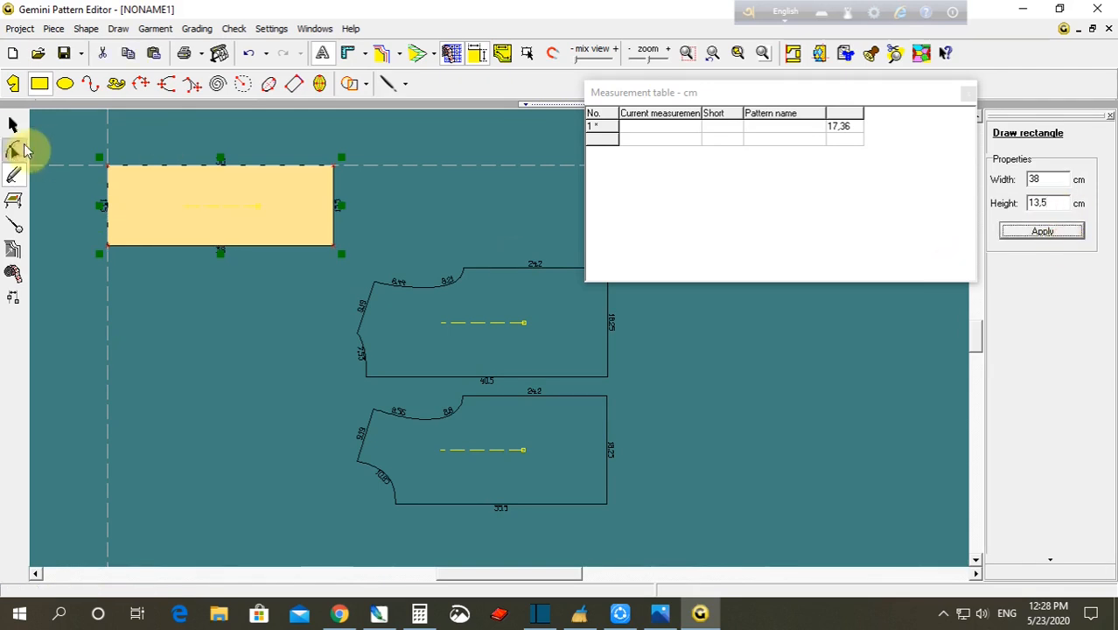
# - Reposition the sleeve rectangle in the free space up and left of the body pieces
pyautogui.click(13, 125)
pyautogui.moveTo(155, 210); pyautogui.dragTo(200, 232)
pyautogui.click(264, 244)
pyautogui.scroll(5, 263, 243)
pyautogui.moveTo(501, 337); pyautogui.dragTo(381, 285)
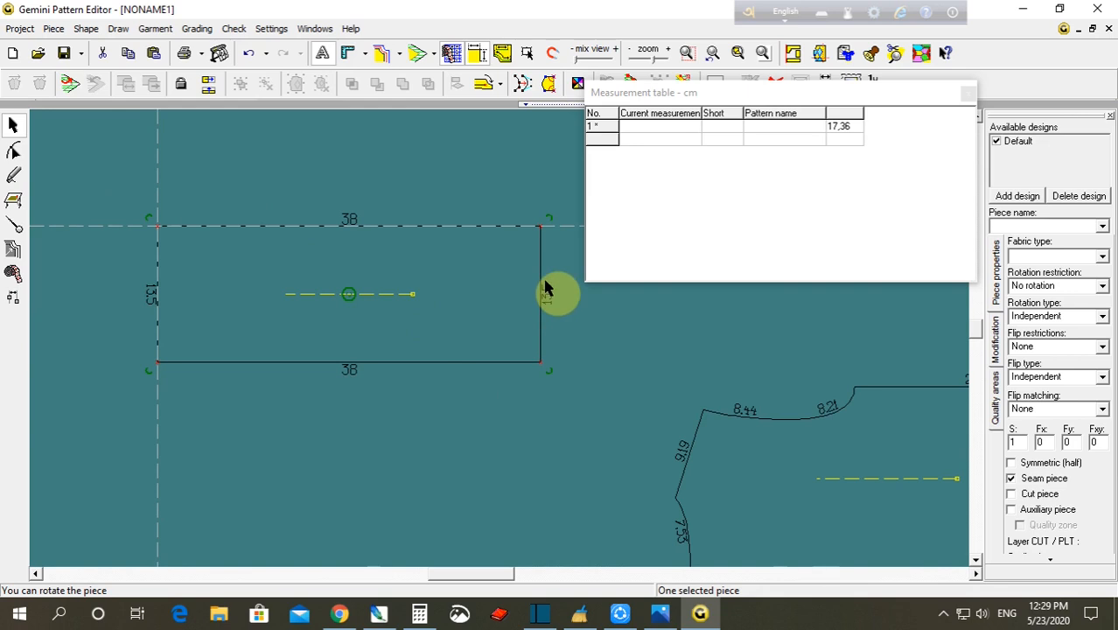
# - Add a point on the sleeve's cuff edge 10.5 cm above its lower corner, using the size 4 cuff width
pyautogui.click(659, 612)
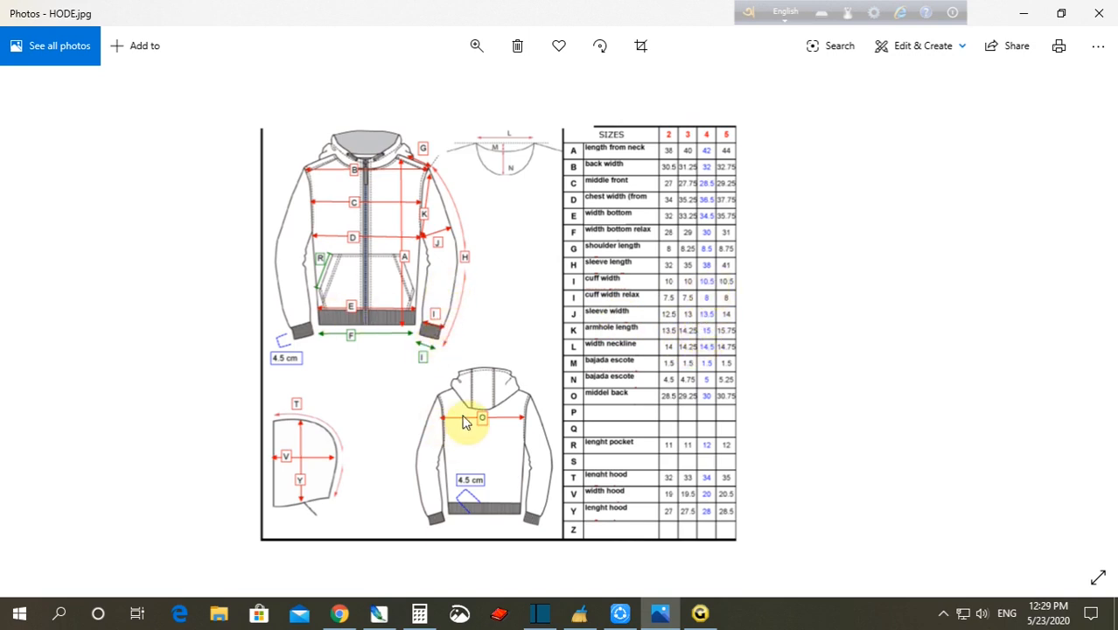
pyautogui.click(700, 612)
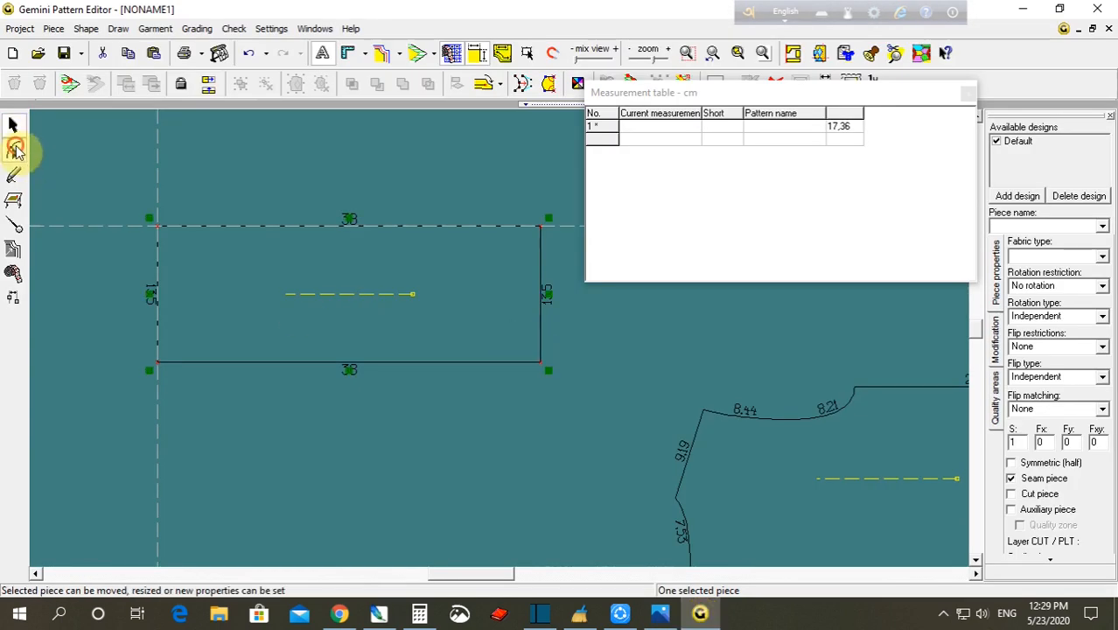
pyautogui.click(14, 151)
pyautogui.click(540, 362)
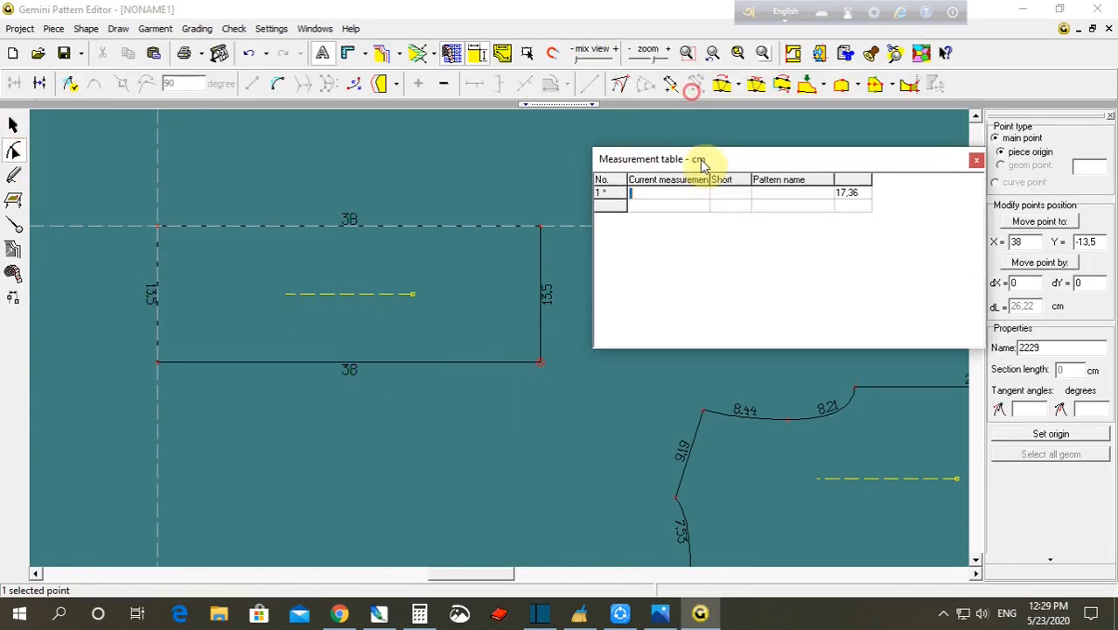
pyautogui.click(670, 87)
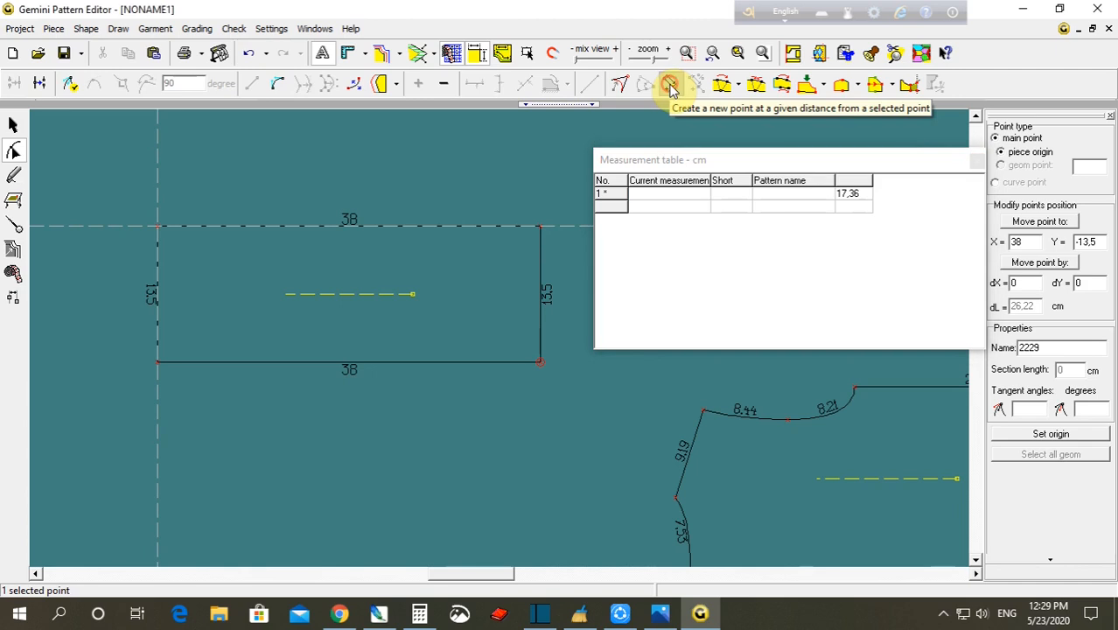
pyautogui.moveTo(538, 245); pyautogui.dragTo(687, 230)
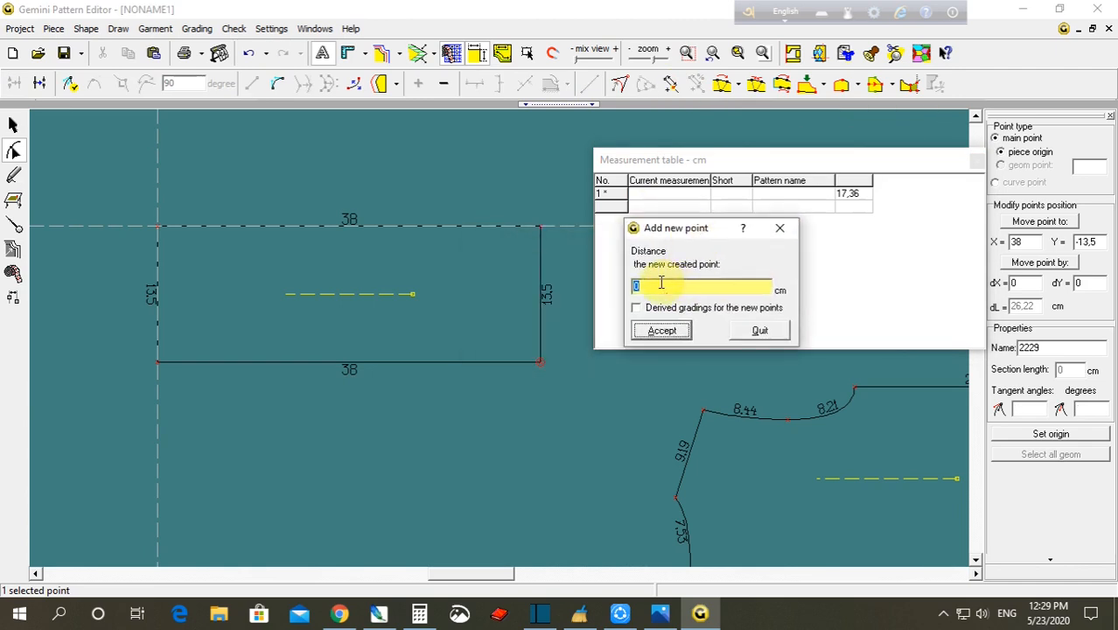
pyautogui.write('-10.5')
pyautogui.press('Return')
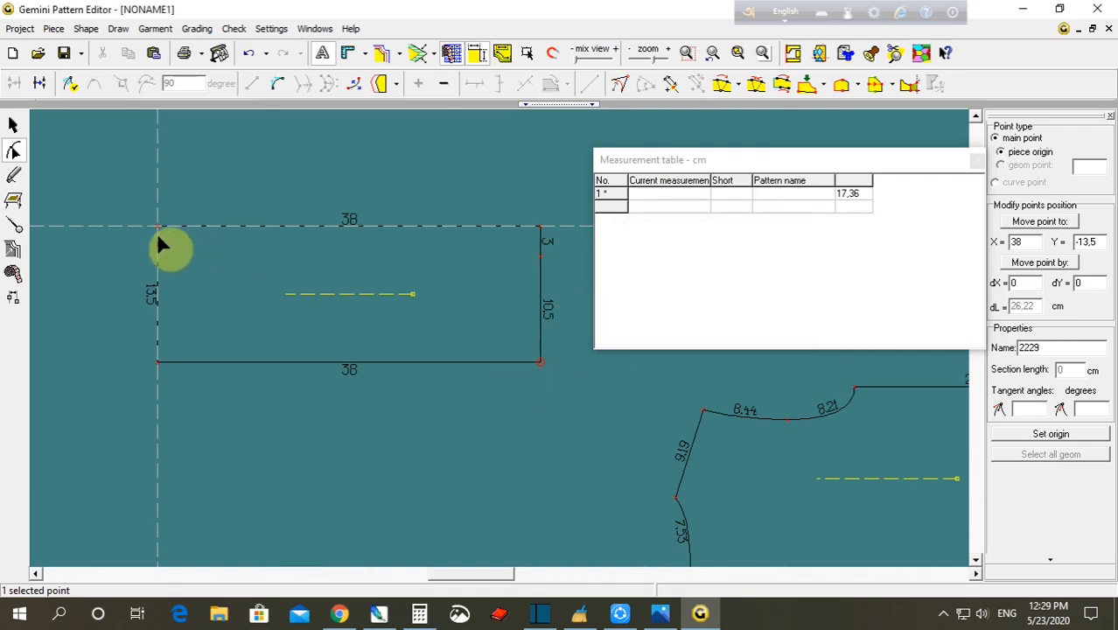
# - Add a point on the sleeve's upper edge about 8.13 cm from the cap-side corner and delete both upper corner points
pyautogui.click(239, 225)
pyautogui.click(540, 225)
pyautogui.press('Delete')
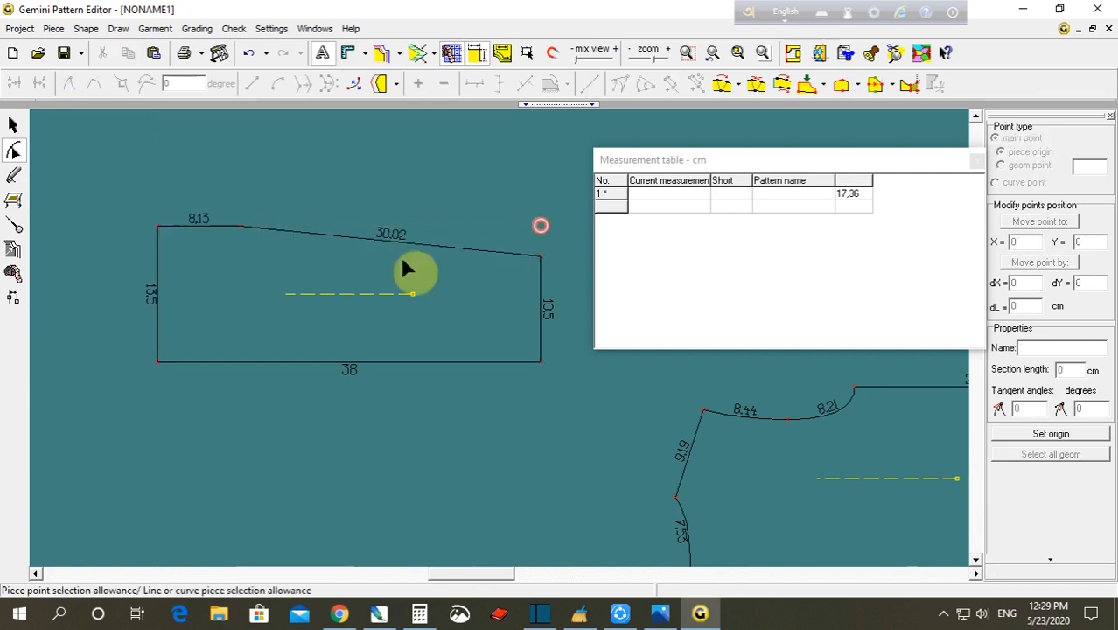
pyautogui.click(158, 227)
pyautogui.press('Delete')
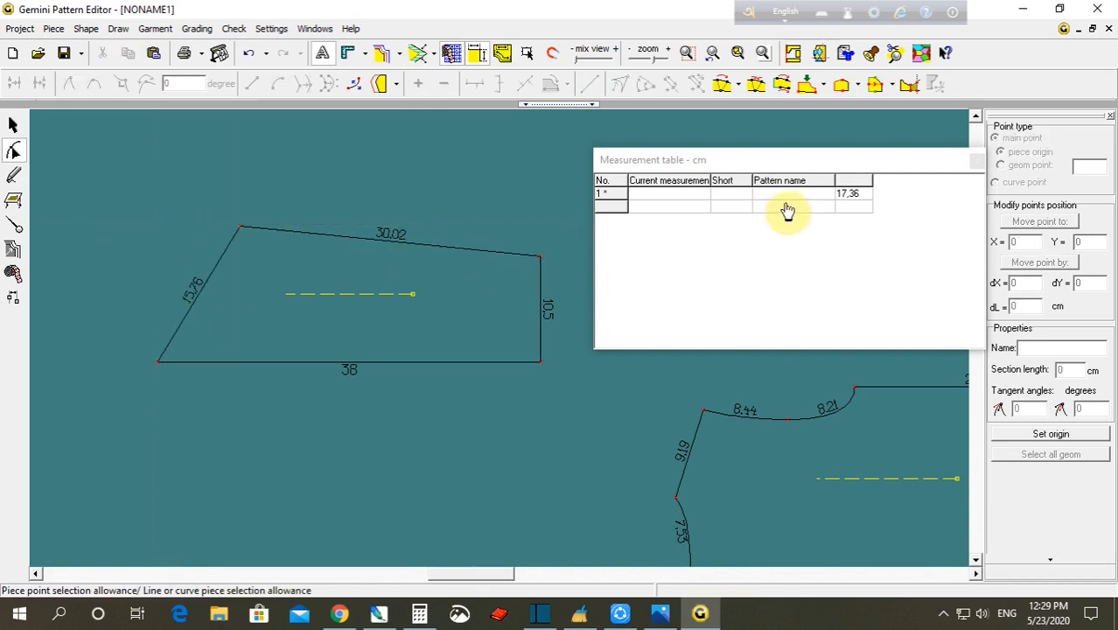
# - Turn the slanted cap edge into a curve and make it perpendicular to the adjoining edges at both ends
pyautogui.click(189, 311)
pyautogui.click(244, 233)
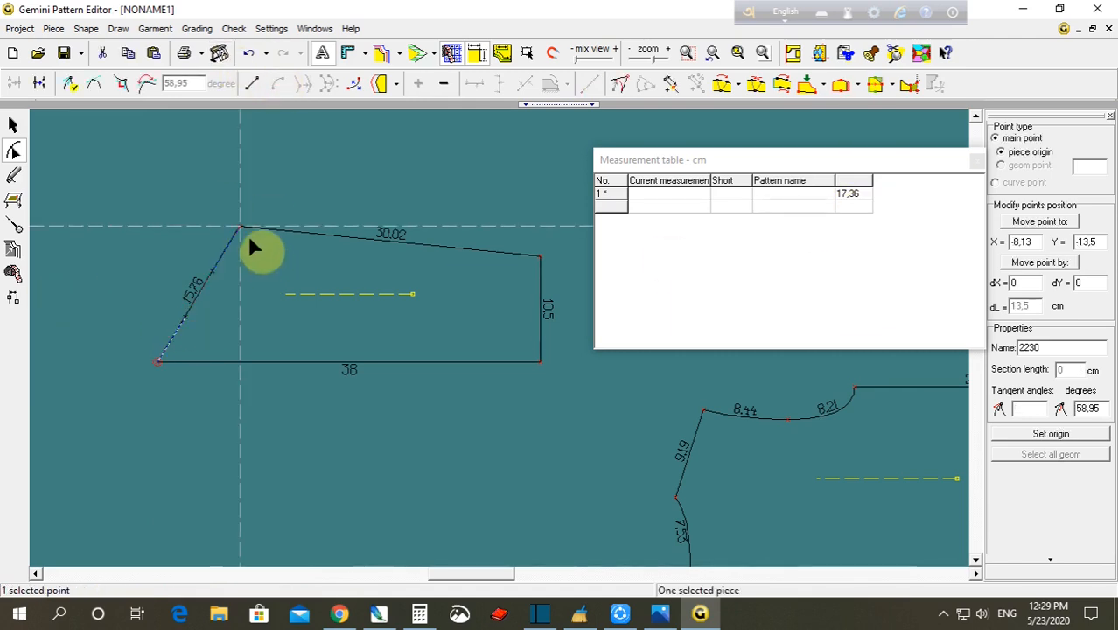
pyautogui.moveTo(253, 201); pyautogui.dragTo(115, 381)
pyautogui.click(124, 84)
pyautogui.click(167, 282)
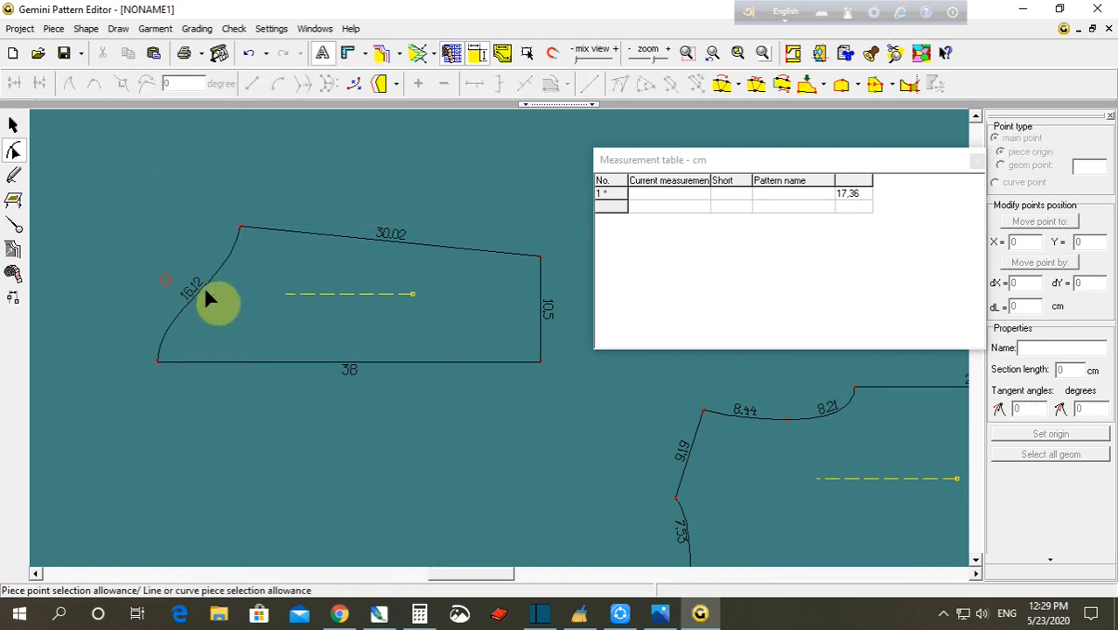
# - Shift the sleeve cap's upper end point 2 cm horizontally toward the cuff
pyautogui.moveTo(208, 180); pyautogui.dragTo(256, 245)
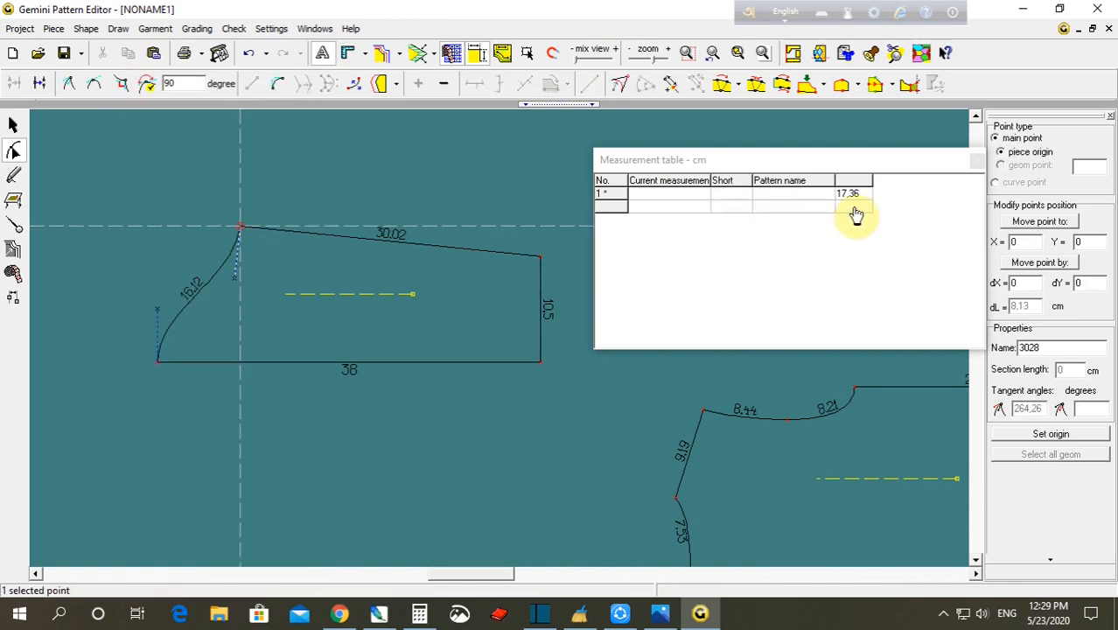
pyautogui.moveTo(200, 180); pyautogui.dragTo(265, 238)
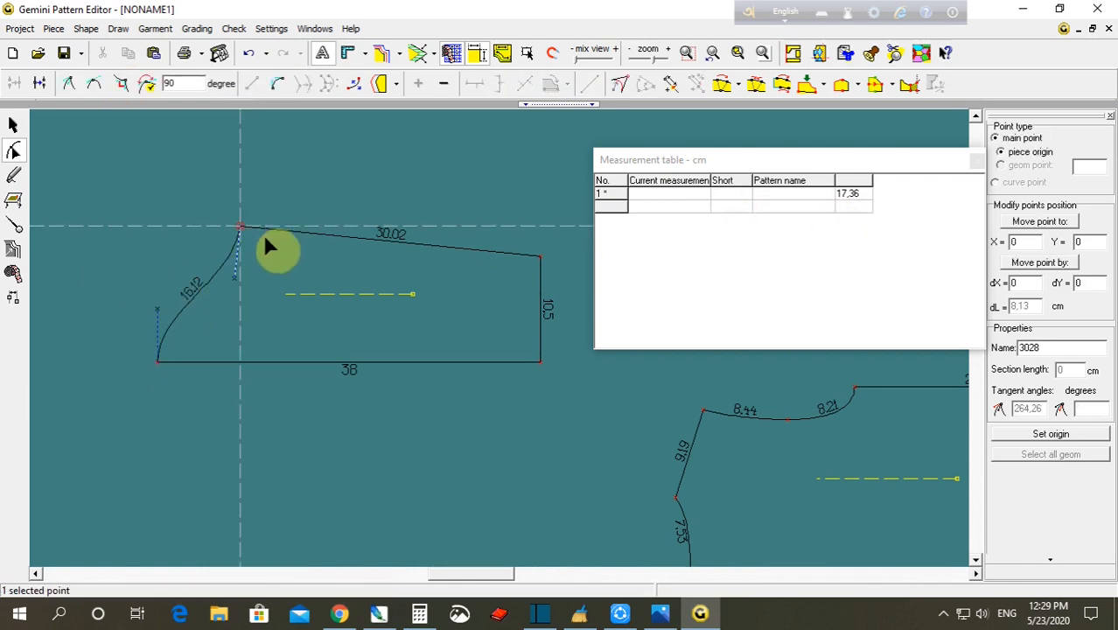
pyautogui.press('Right')
pyautogui.press('Right')
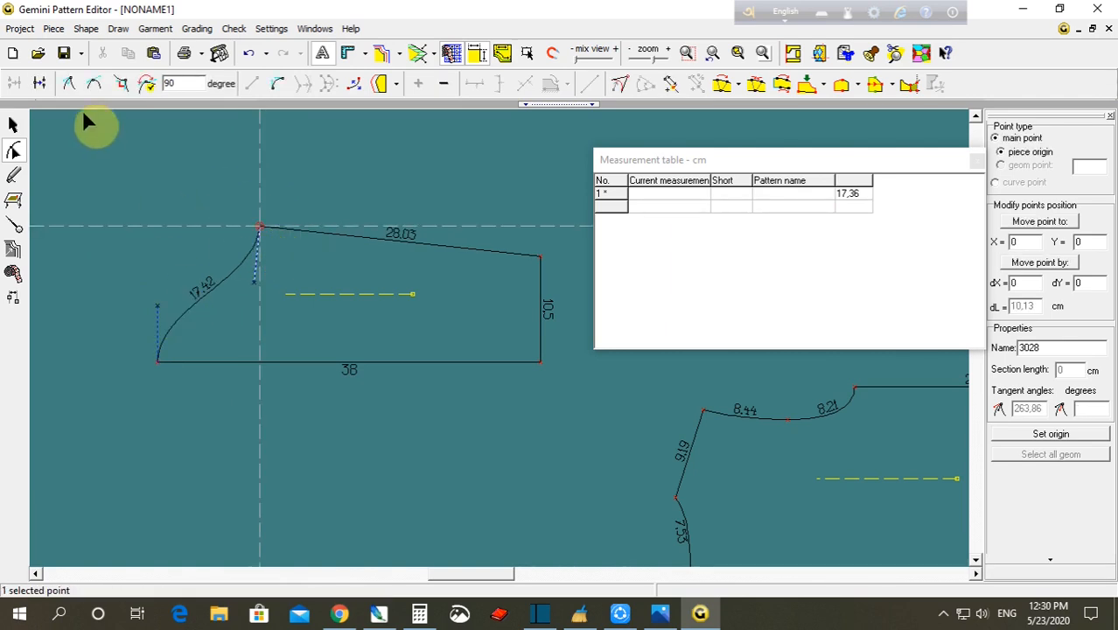
# - Reshape the sleeve cap curve by adjusting the tangent handles at both ends, to a length of about 17.69 cm
pyautogui.click(70, 83)
pyautogui.moveTo(254, 280)
pyautogui.mouseDown()
pyautogui.moveTo(249, 262)
pyautogui.moveTo(252, 278)
pyautogui.mouseUp()
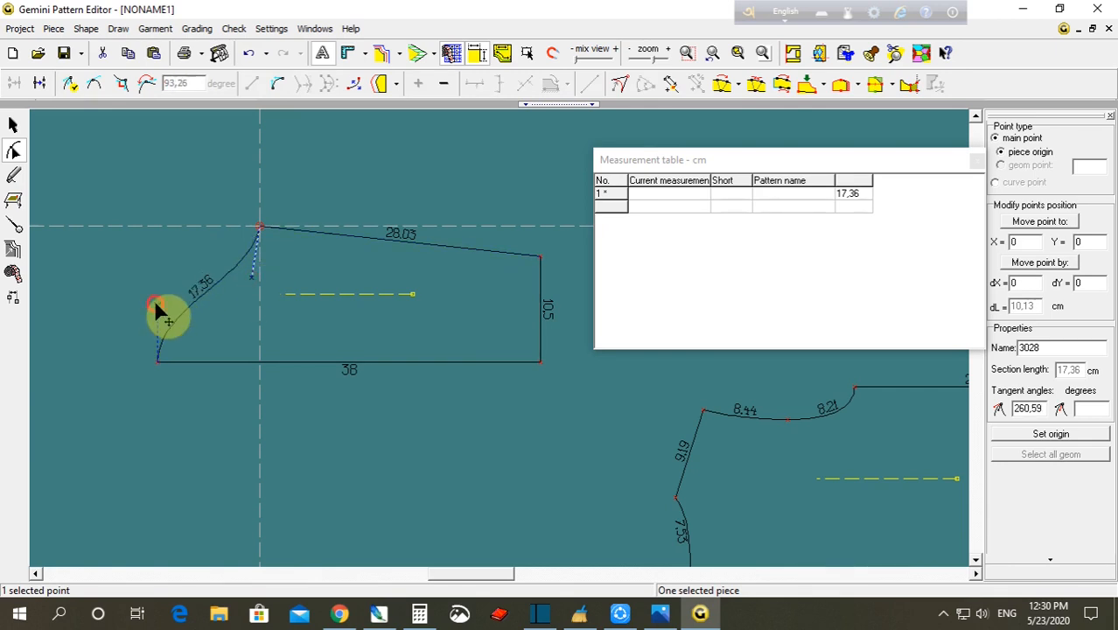
pyautogui.moveTo(157, 304); pyautogui.dragTo(158, 282)
pyautogui.click(109, 301)
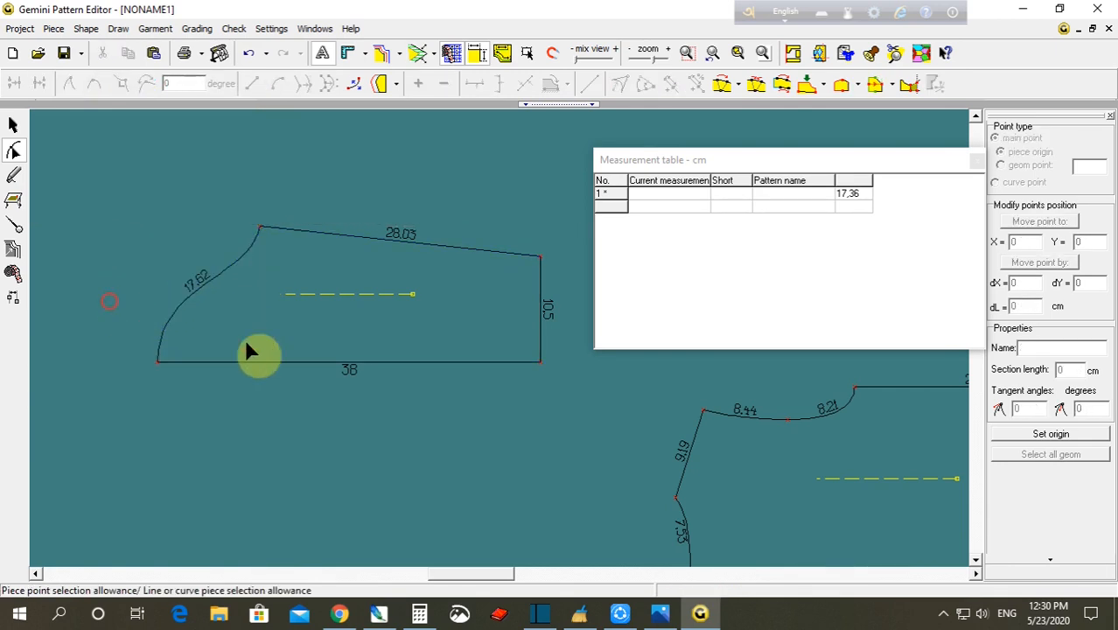
pyautogui.click(158, 361)
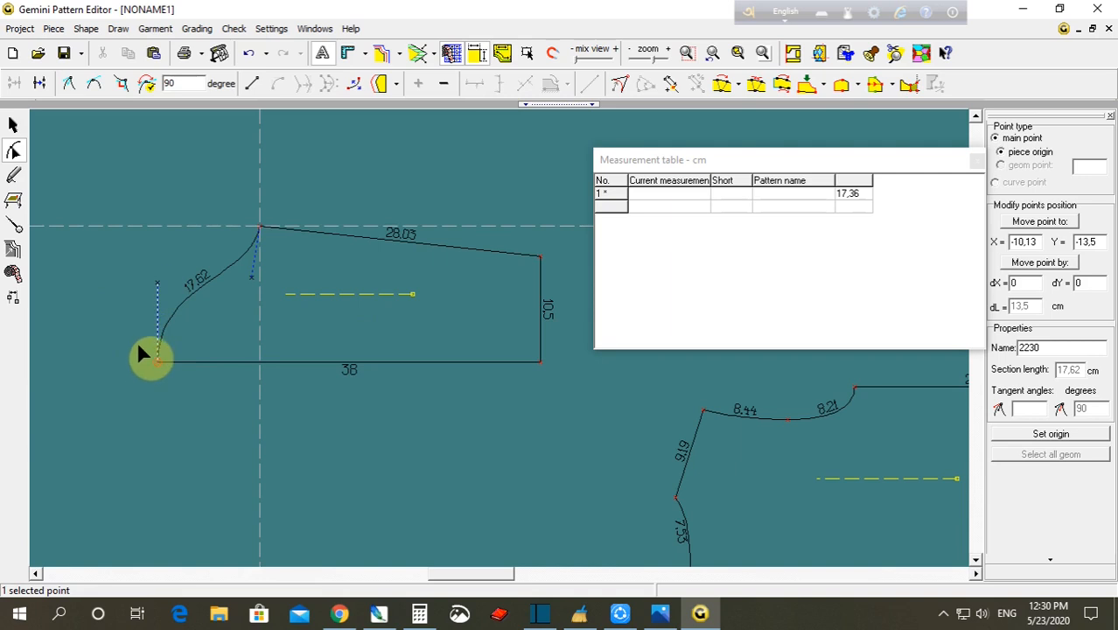
pyautogui.click(138, 346)
pyautogui.moveTo(158, 282); pyautogui.dragTo(157, 275)
pyautogui.click(137, 286)
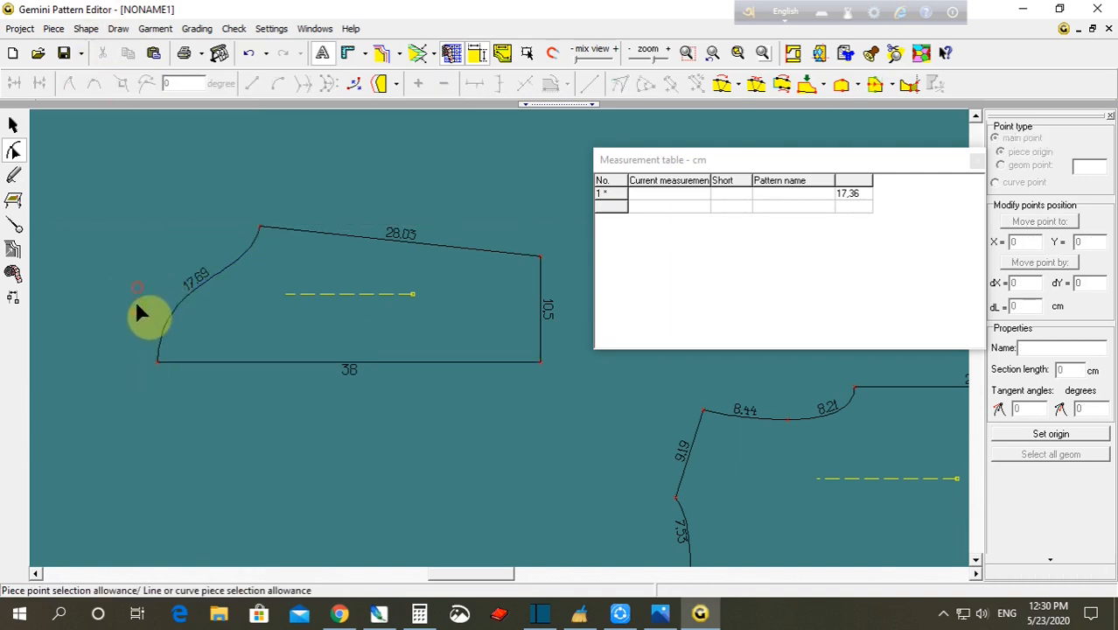
# - Create a symmetry axis on the sleeve's 38 cm edge and unfold the sleeve into a full mirrored piece
pyautogui.click(19, 228)
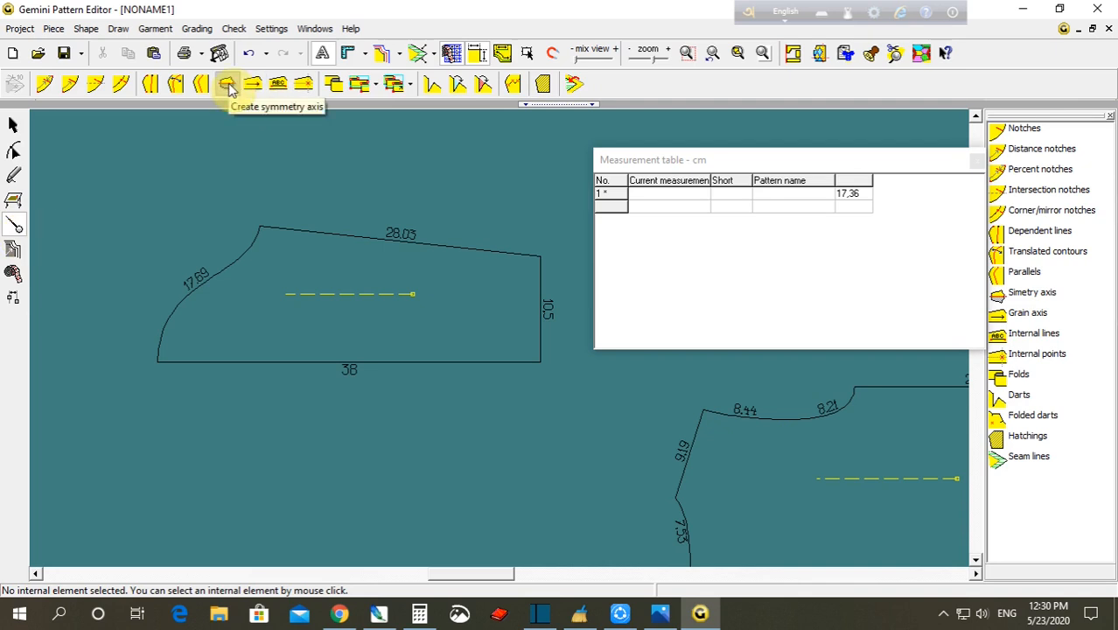
pyautogui.click(227, 83)
pyautogui.click(324, 361)
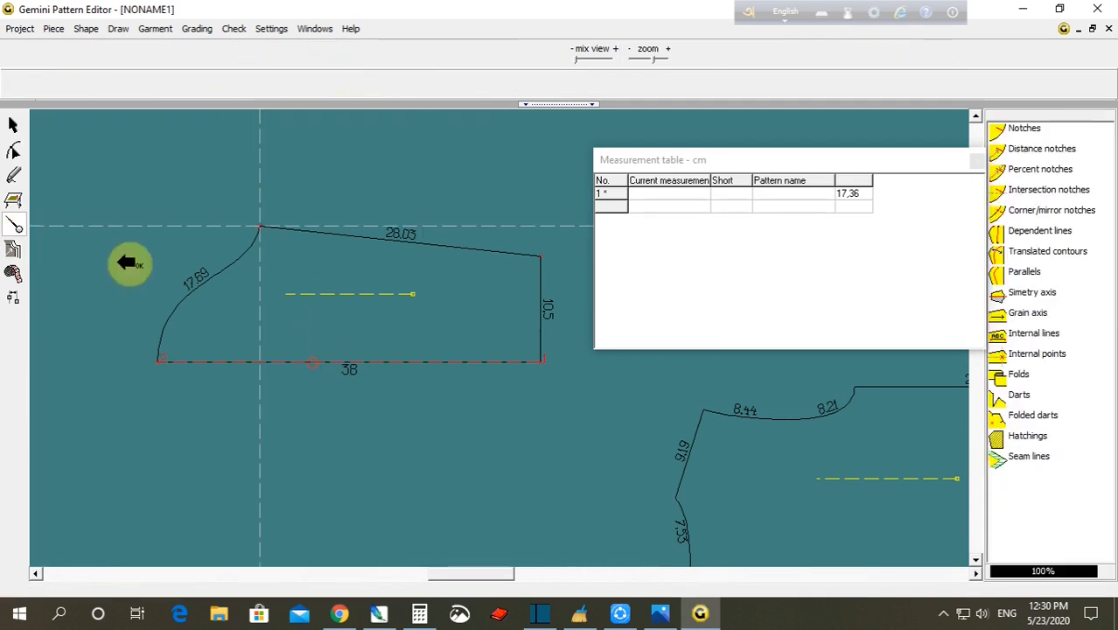
pyautogui.click(13, 125)
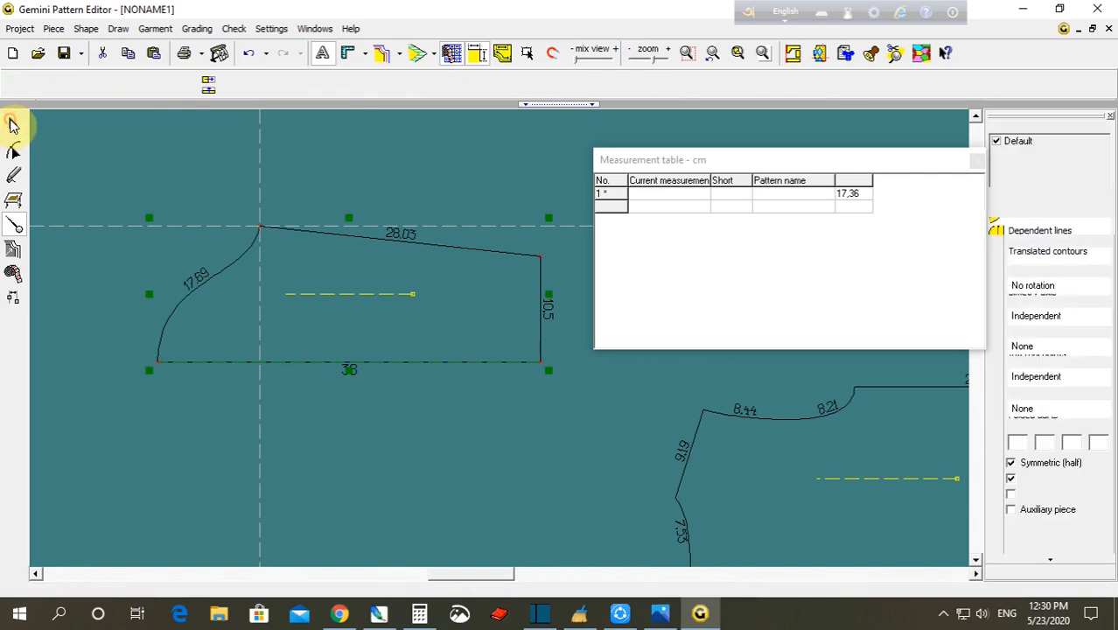
pyautogui.click(13, 89)
pyautogui.click(252, 290)
# - Move the full sleeve above the two body pieces and space the body pieces apart
pyautogui.scroll(-3, 349, 334)
pyautogui.moveTo(389, 302); pyautogui.dragTo(352, 287)
pyautogui.click(182, 305)
pyautogui.scroll(-6, 380, 290)
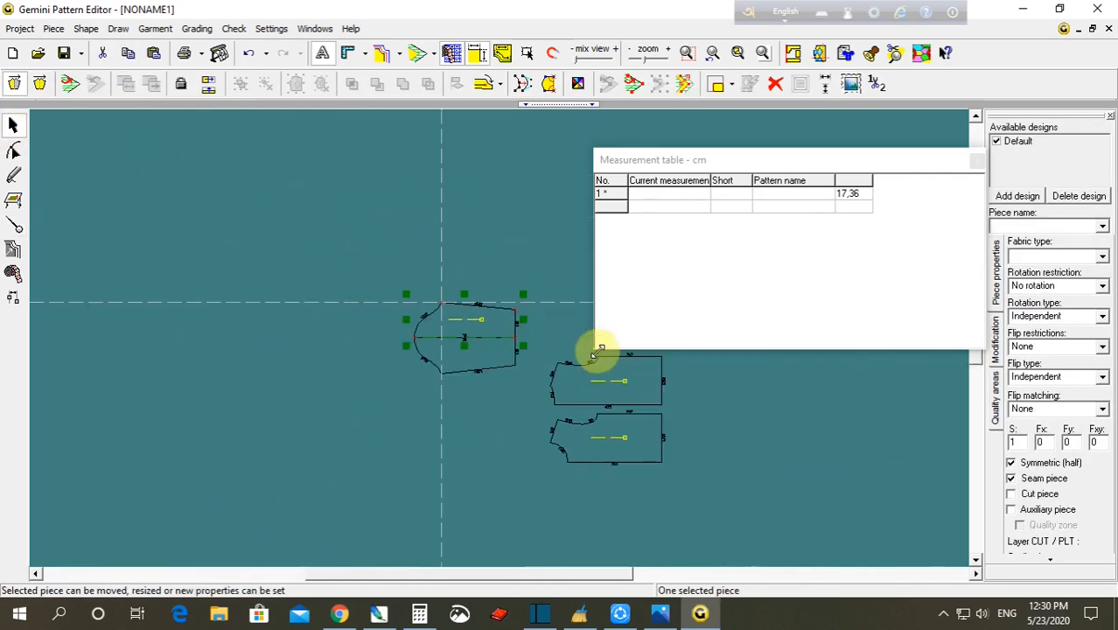
pyautogui.scroll(2, 675, 368)
pyautogui.moveTo(197, 275); pyautogui.dragTo(360, 211)
pyautogui.moveTo(426, 437); pyautogui.dragTo(426, 449)
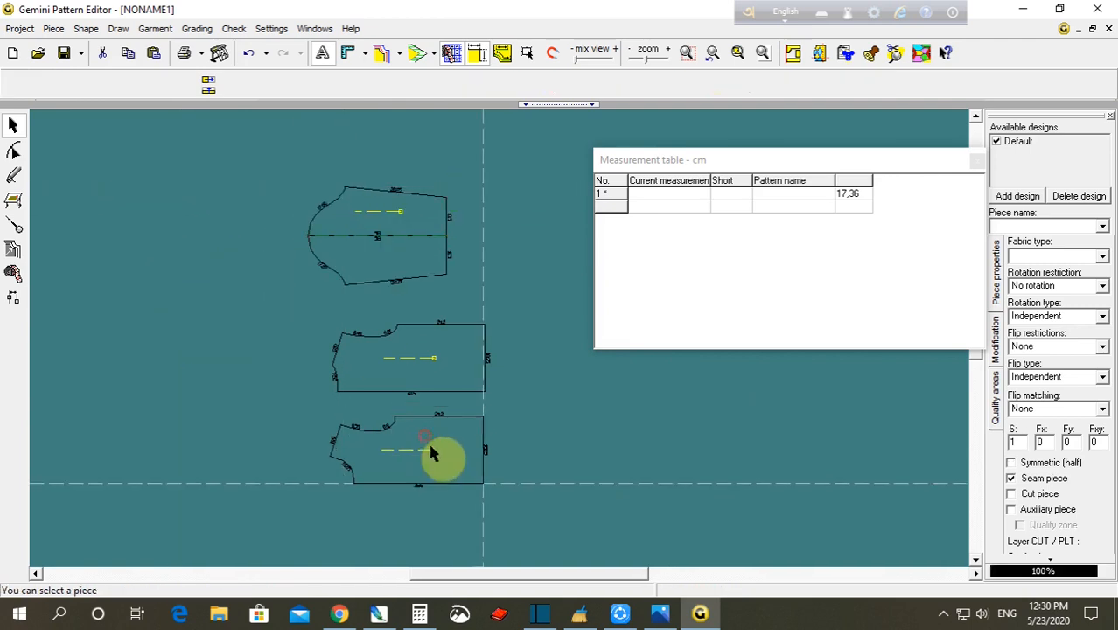
# - Create symmetry axes on the 40.5 cm centre edge of the back and the 35.5 cm centre edge of the front
pyautogui.scroll(2, 482, 382)
pyautogui.click(13, 225)
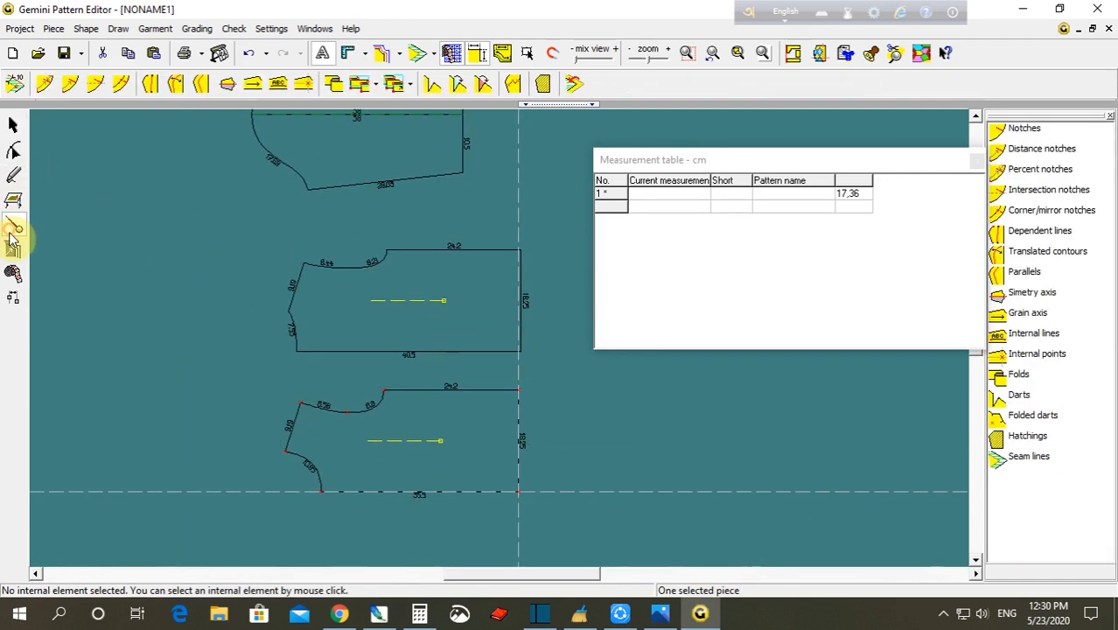
pyautogui.click(229, 85)
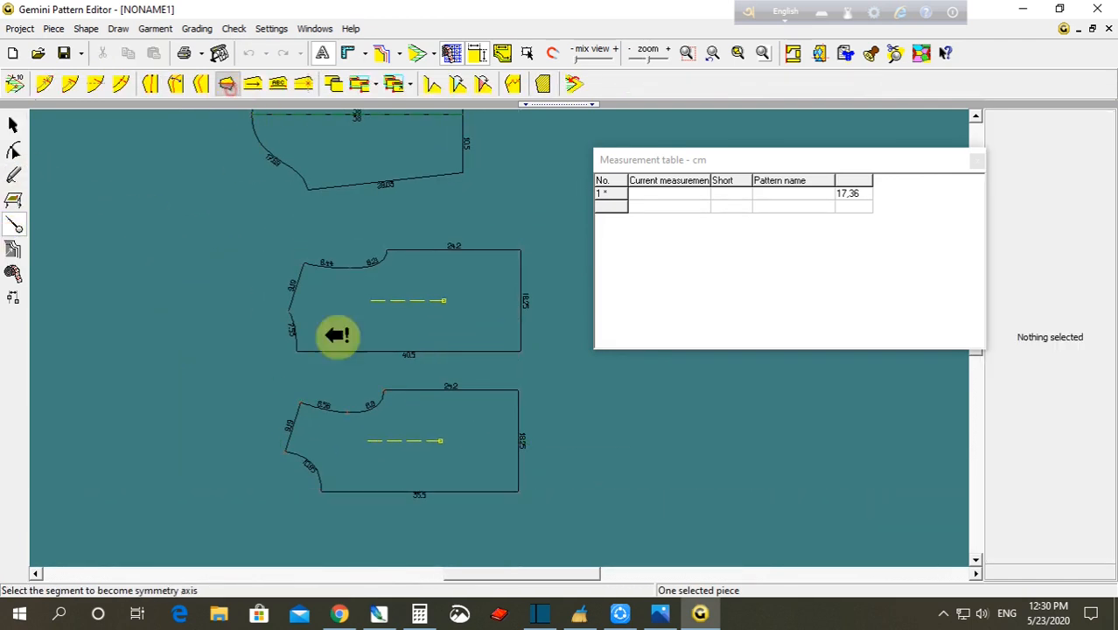
pyautogui.click(418, 352)
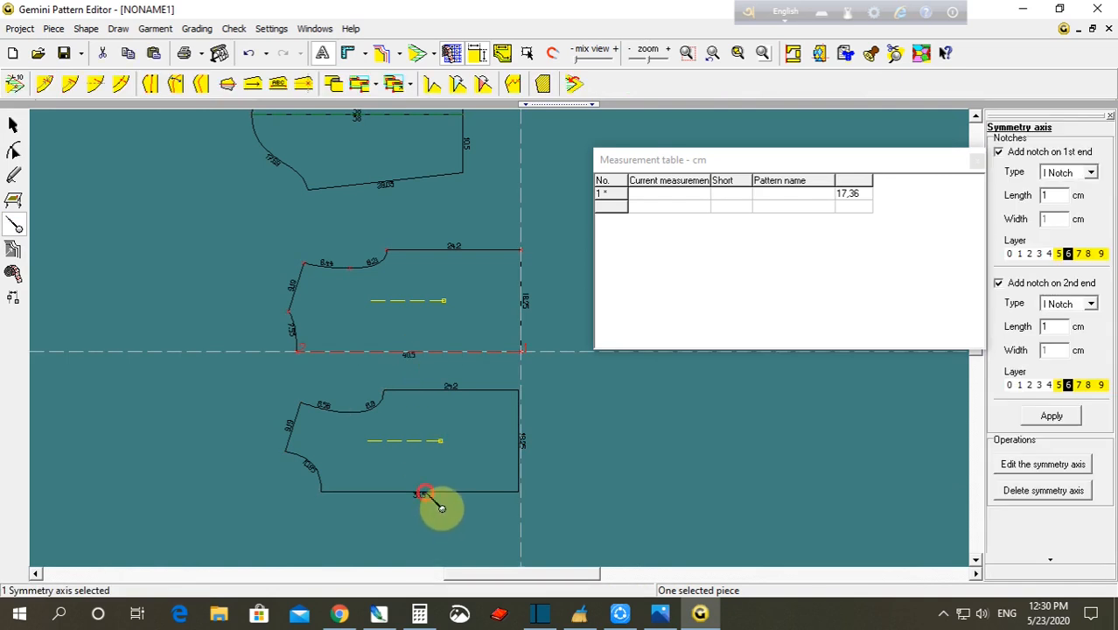
pyautogui.click(430, 495)
pyautogui.click(229, 86)
pyautogui.click(434, 495)
pyautogui.click(120, 349)
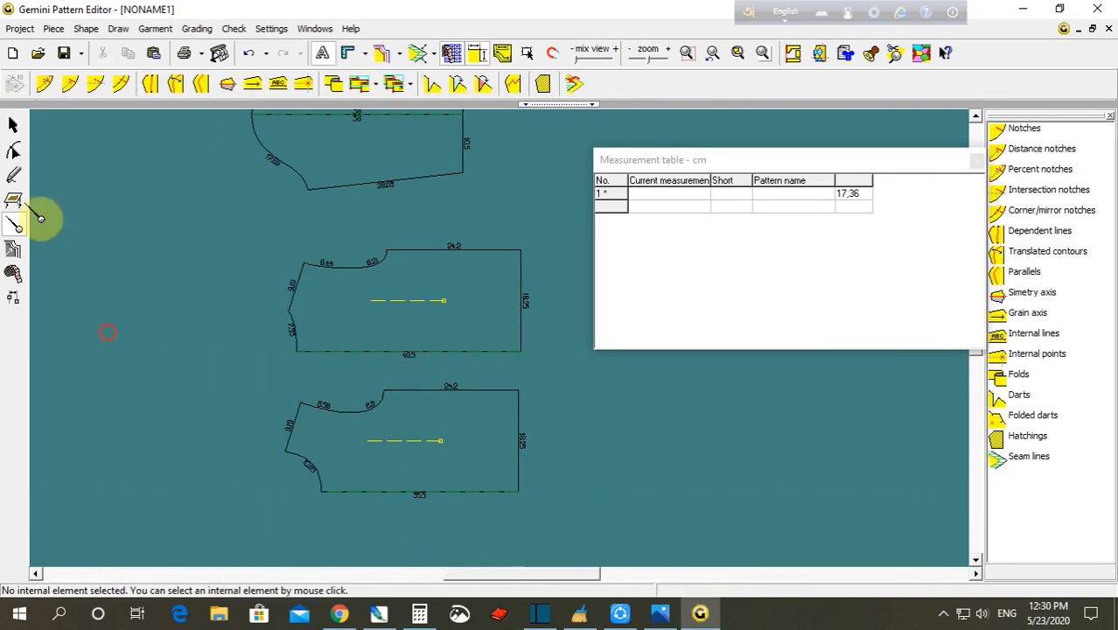
# - Unfold both body pieces about their symmetry axes into full front and back pieces
pyautogui.click(12, 127)
pyautogui.scroll(-3, 257, 346)
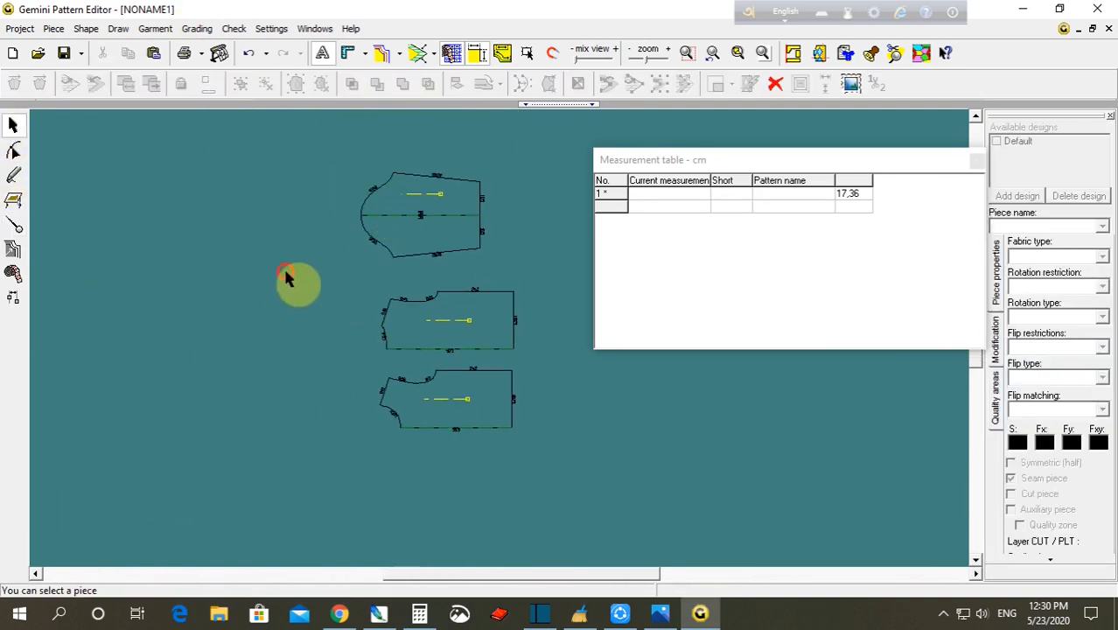
pyautogui.moveTo(286, 273); pyautogui.dragTo(594, 501)
pyautogui.click(17, 86)
pyautogui.click(170, 292)
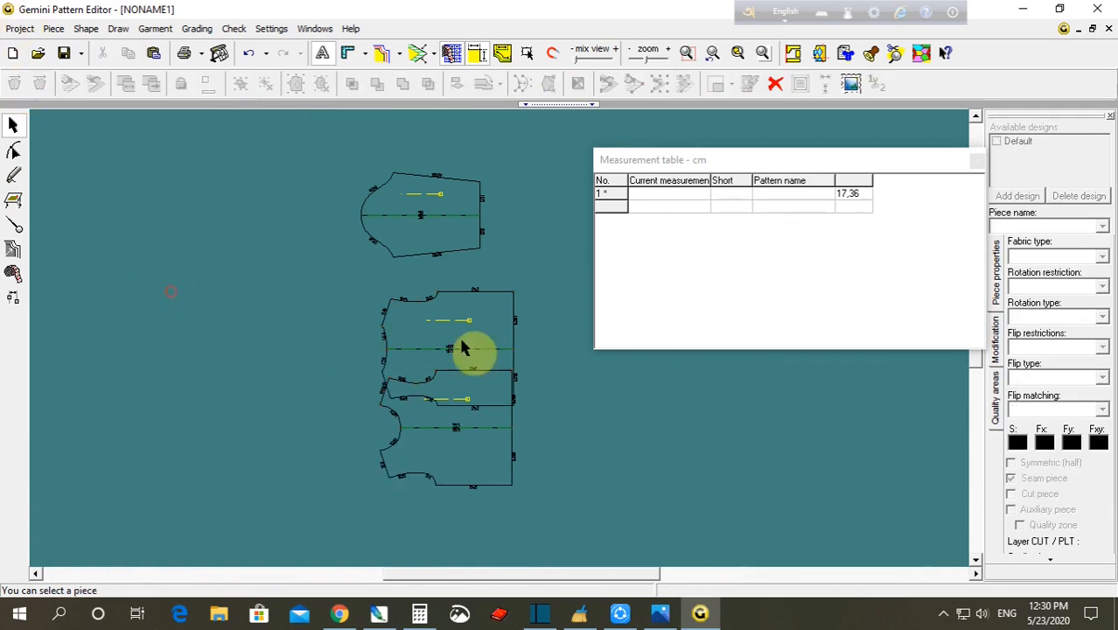
# - Arrange the sleeve, back and front in one column without overlap, with their cuff and hem edges aligned
pyautogui.moveTo(455, 308); pyautogui.dragTo(441, 311)
pyautogui.moveTo(462, 394); pyautogui.dragTo(452, 416)
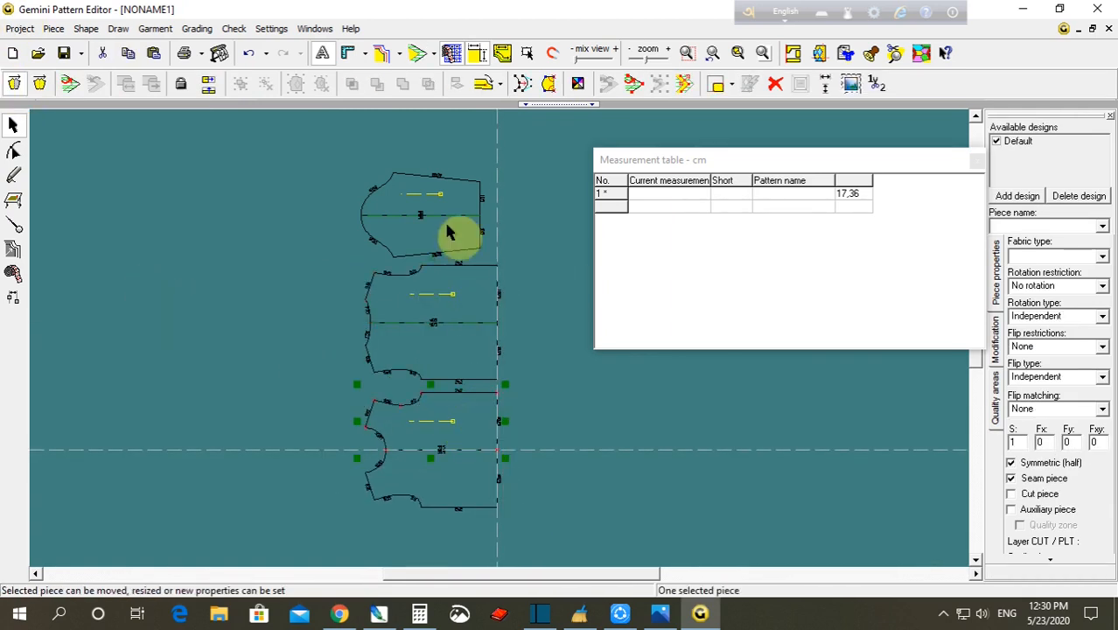
pyautogui.moveTo(439, 194); pyautogui.dragTo(455, 190)
pyautogui.click(545, 260)
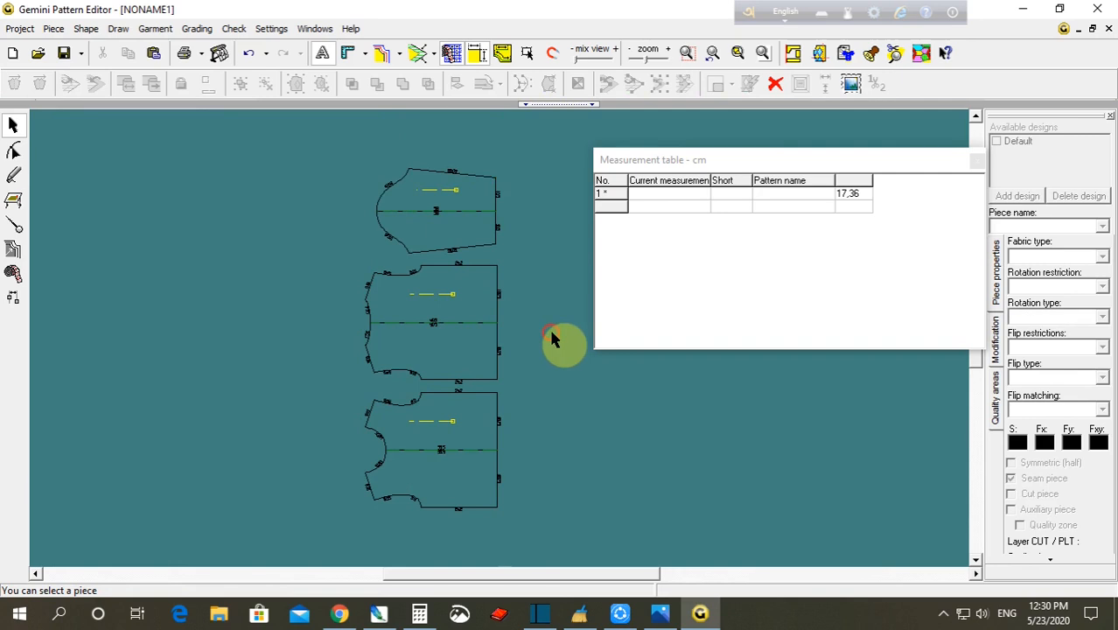
# - Consult the size chart image in Photos for the cuff and hem rib height and return to Gemini Pattern Editor
pyautogui.scroll(2, 548, 327)
pyautogui.scroll(-1, 490, 463)
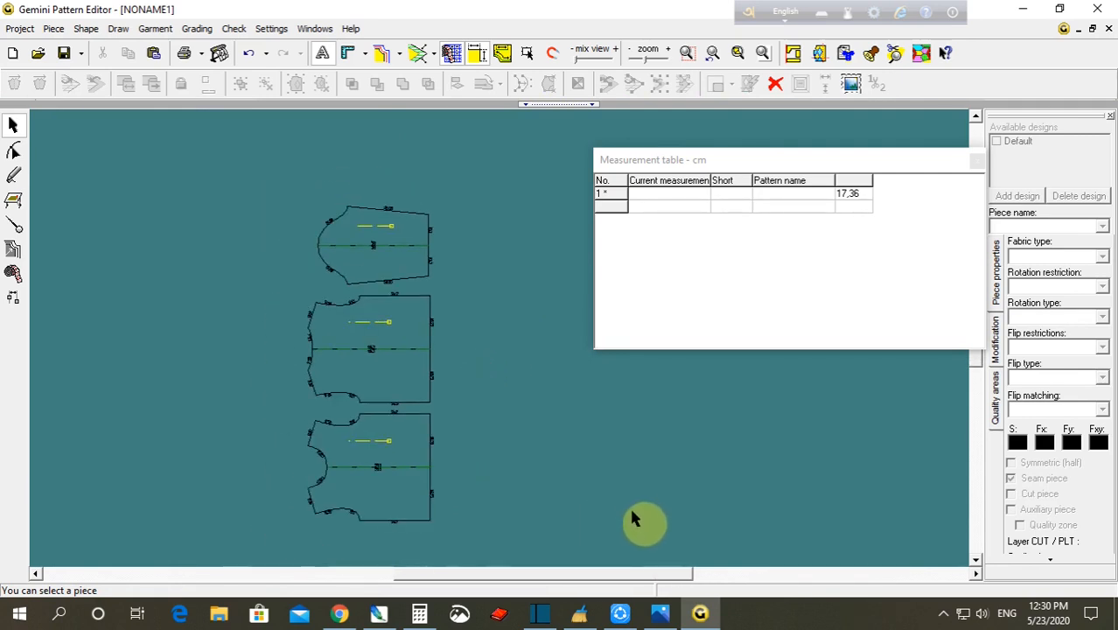
pyautogui.click(662, 614)
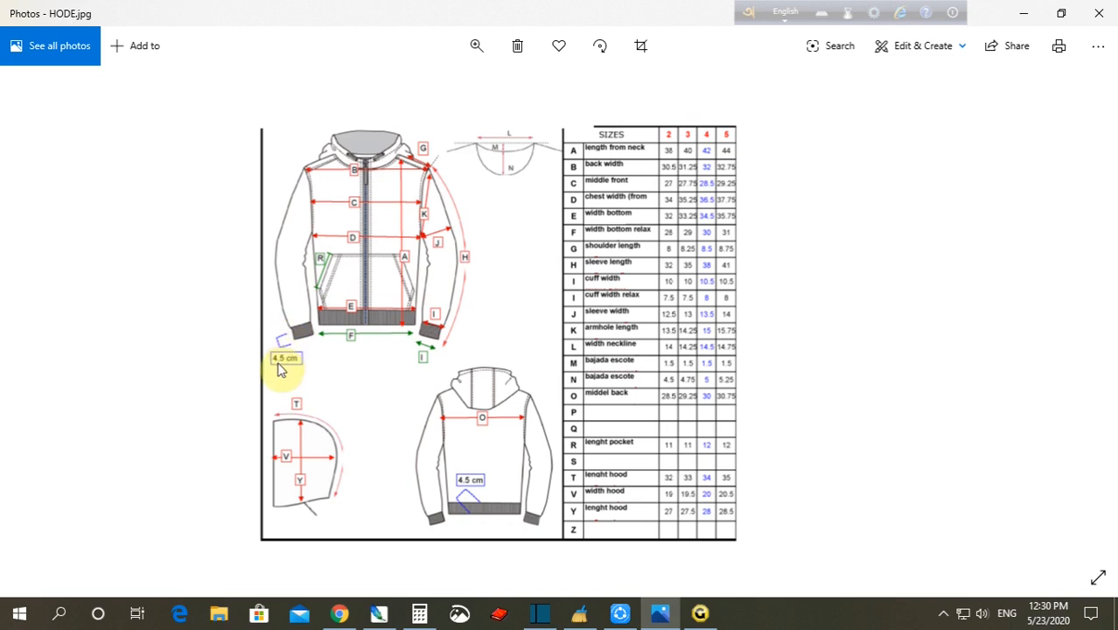
pyautogui.click(660, 617)
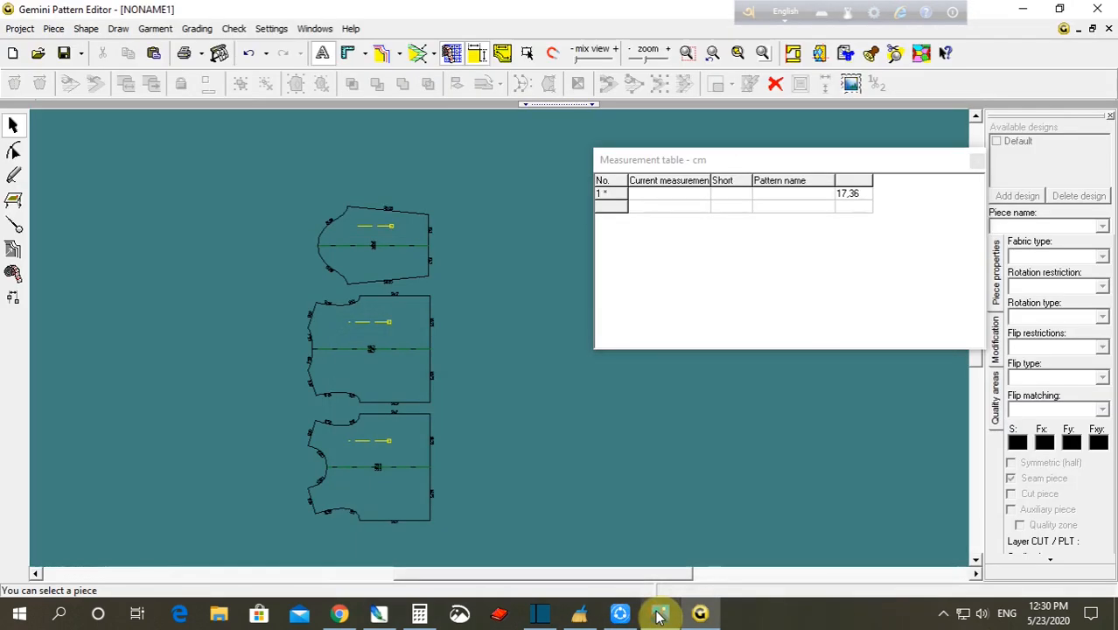
pyautogui.scroll(1, 447, 394)
pyautogui.scroll(-2, 500, 344)
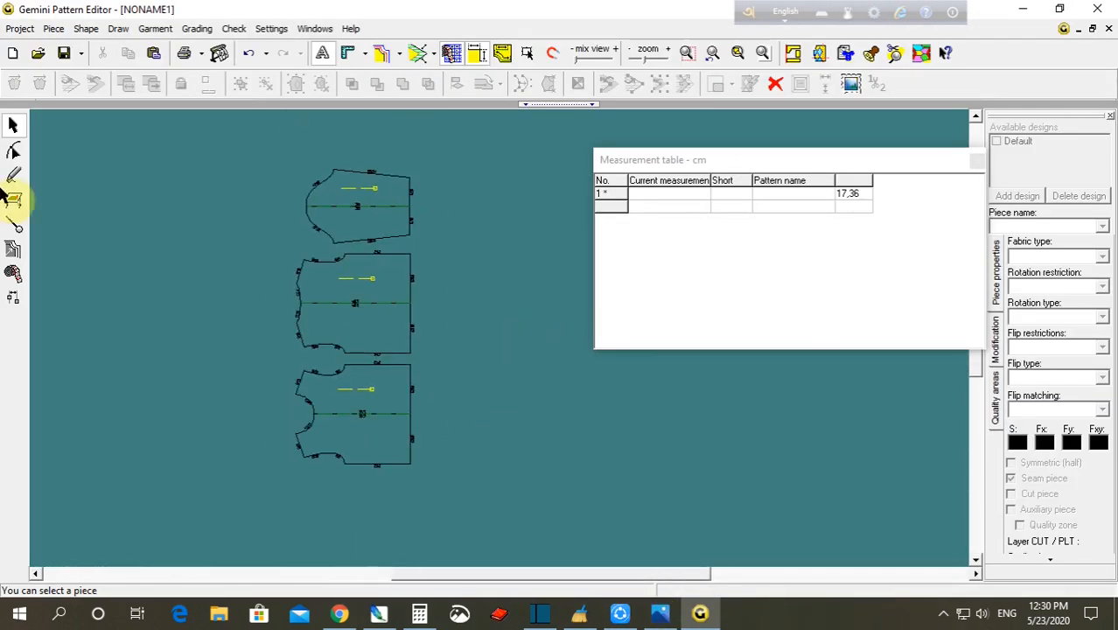
# - Examine the keyboard moving step for pieces and points in the design settings and accept the settings
pyautogui.click(13, 151)
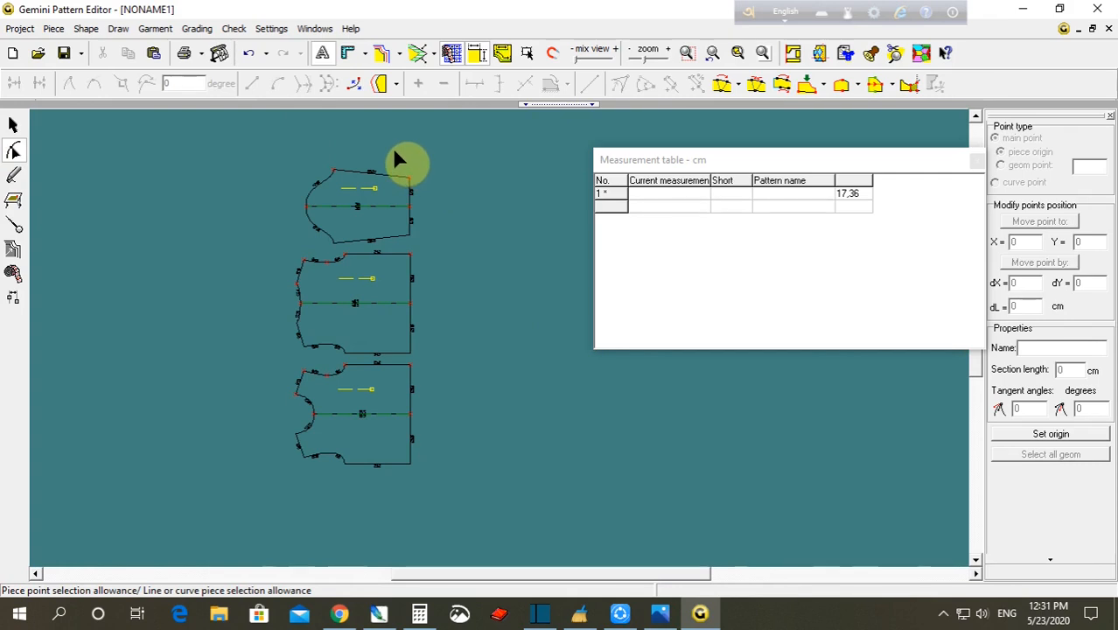
pyautogui.moveTo(387, 149); pyautogui.dragTo(420, 241)
pyautogui.moveTo(474, 458); pyautogui.dragTo(474, 458)
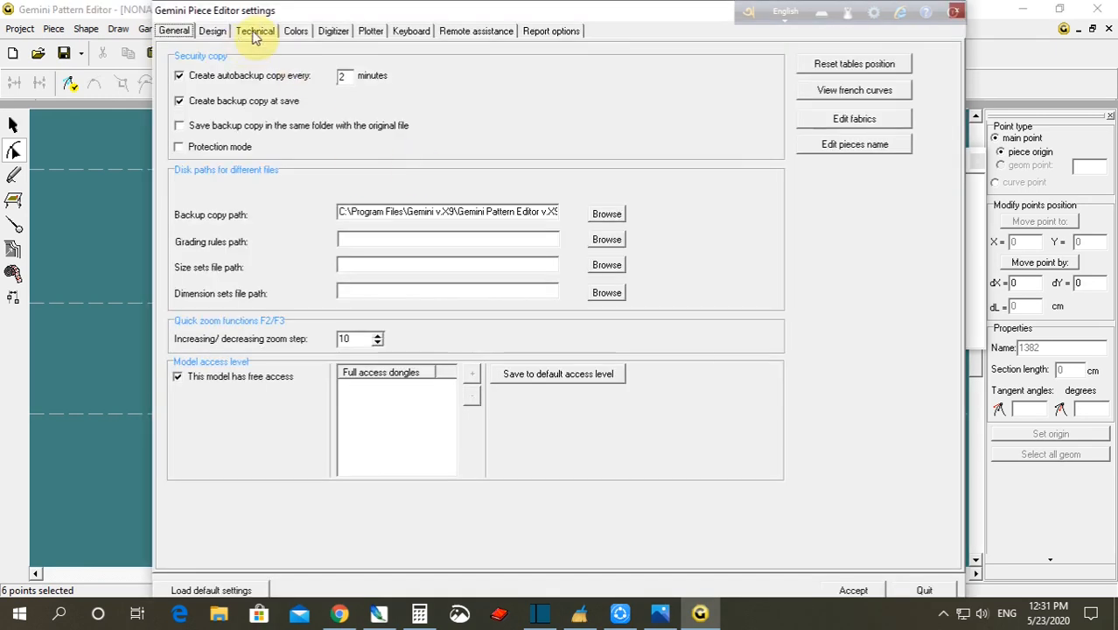
pyautogui.click(212, 32)
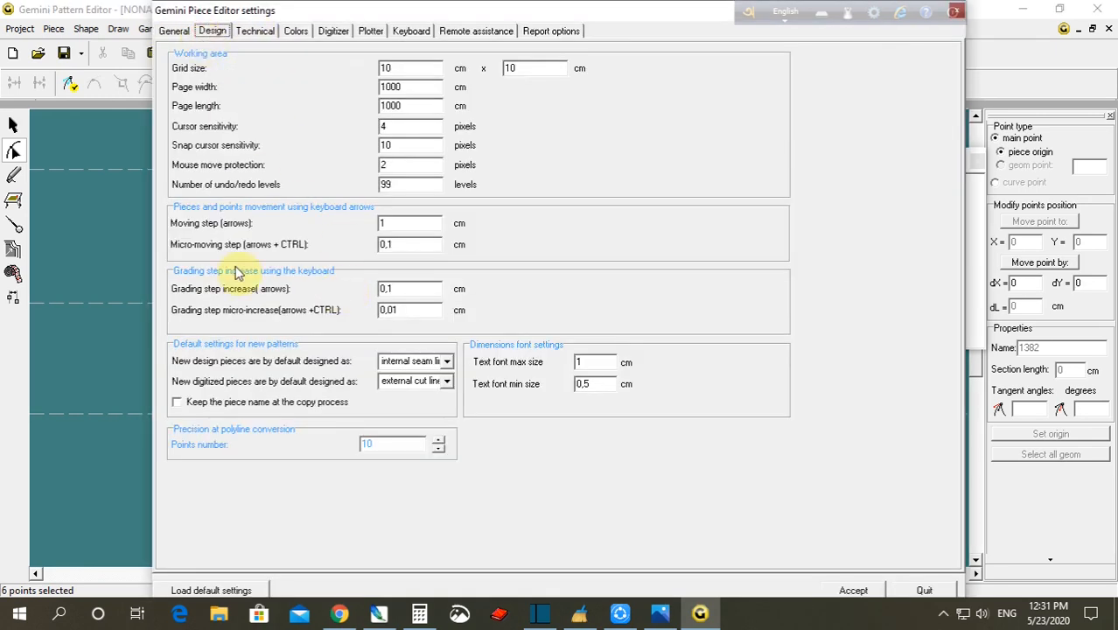
pyautogui.doubleClick(391, 224)
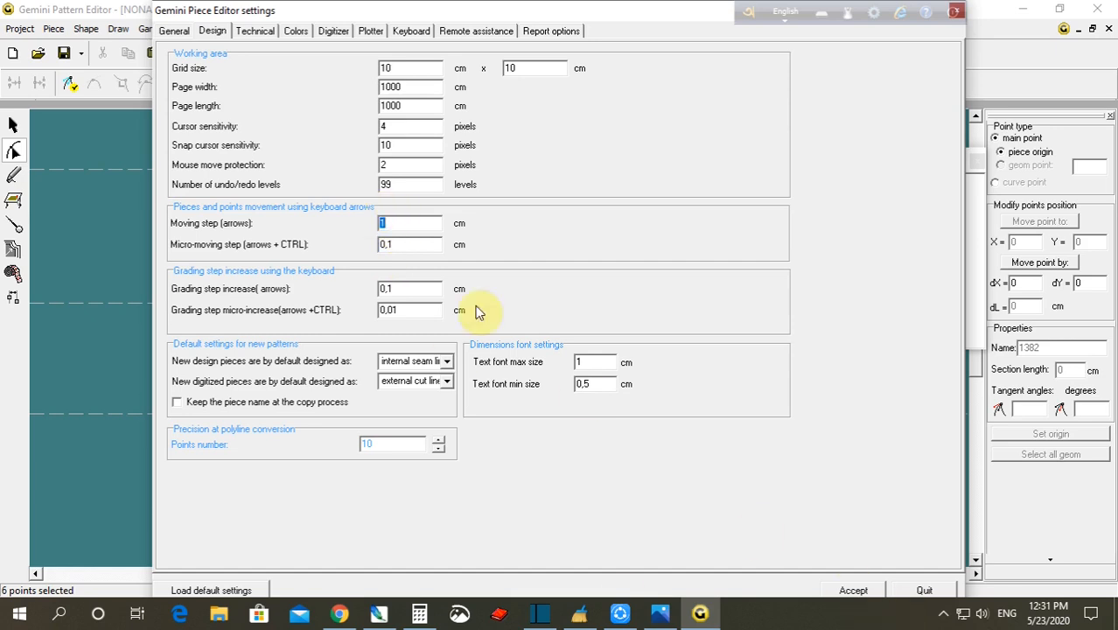
pyautogui.click(850, 591)
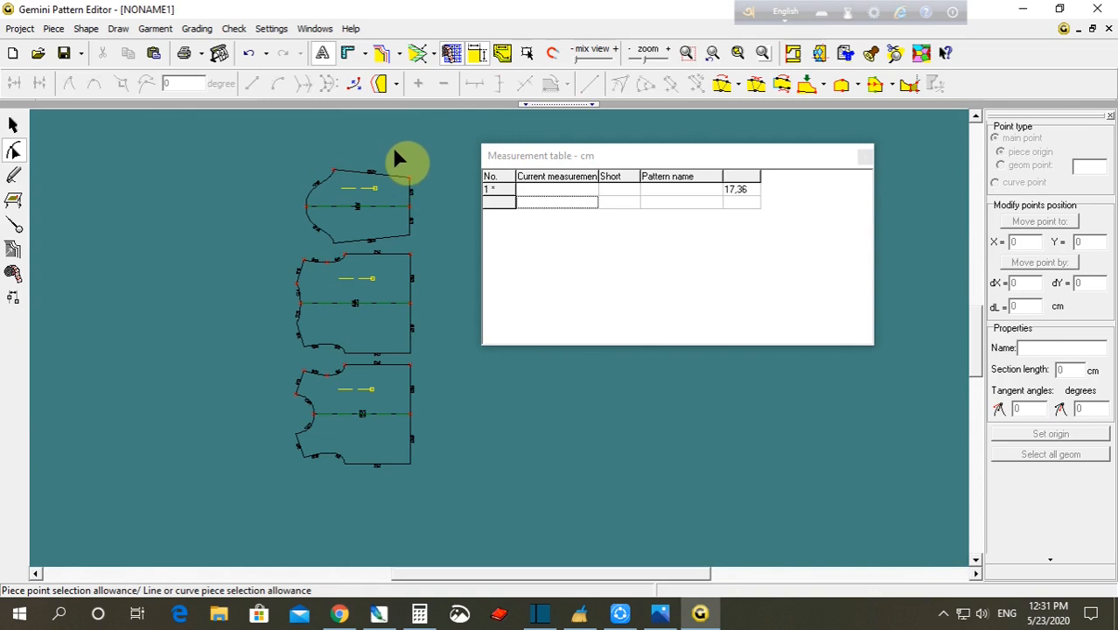
# - Shift the sleeve's cuff edge points and both body pieces' hem edge points inward by the 4.5 cm rib height
pyautogui.moveTo(391, 149); pyautogui.dragTo(455, 468)
pyautogui.press('Left')
pyautogui.press('Left')
pyautogui.press('Left')
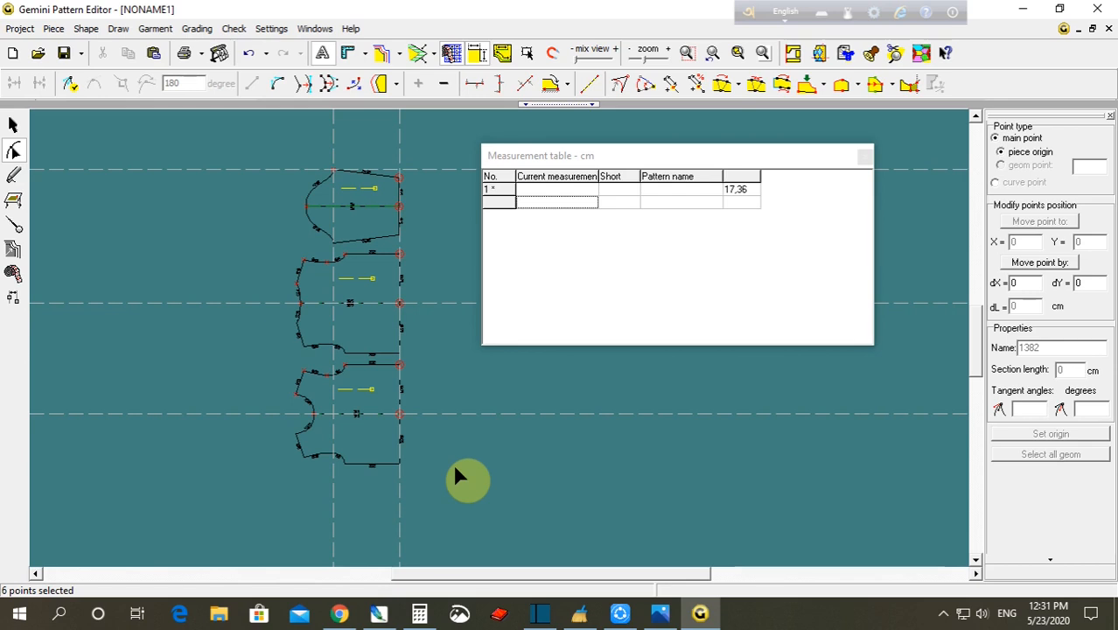
pyautogui.press('Left')
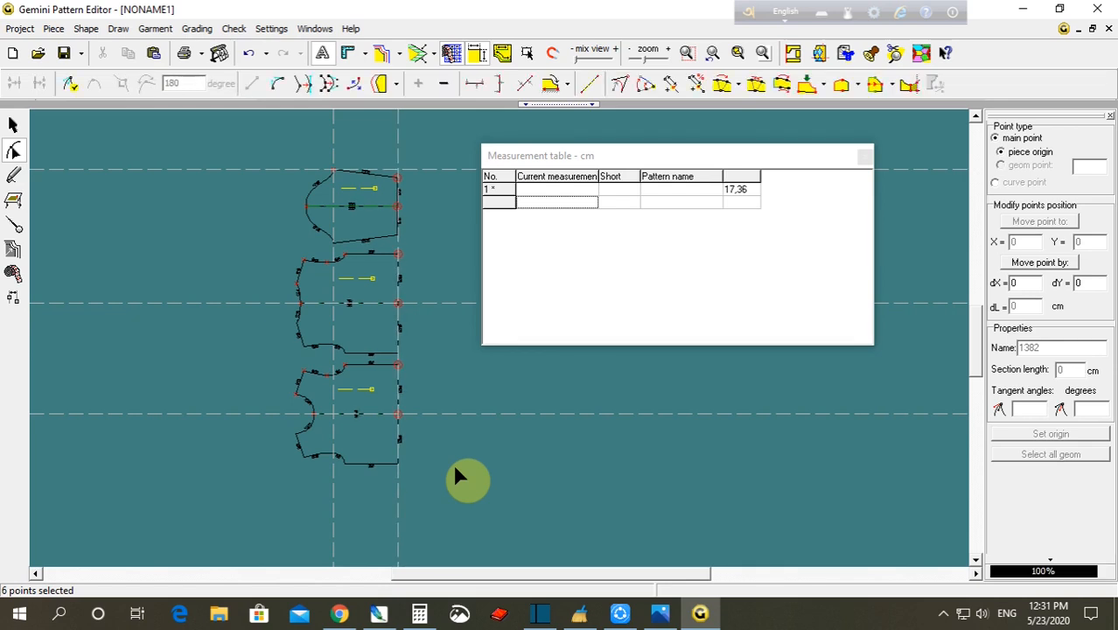
pyautogui.click(439, 379)
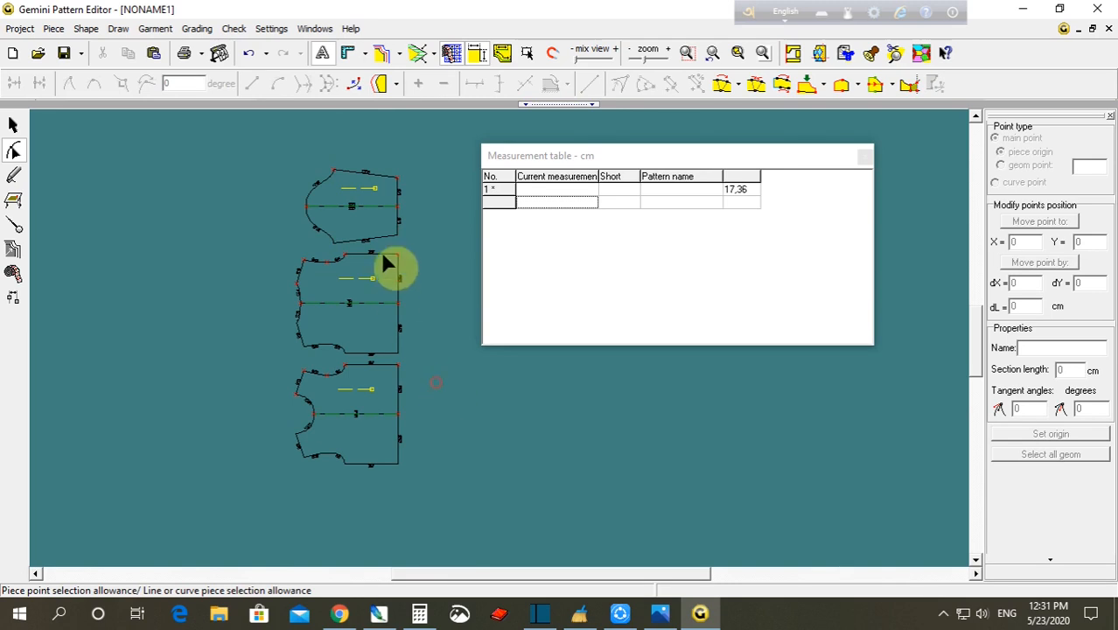
pyautogui.click(447, 369)
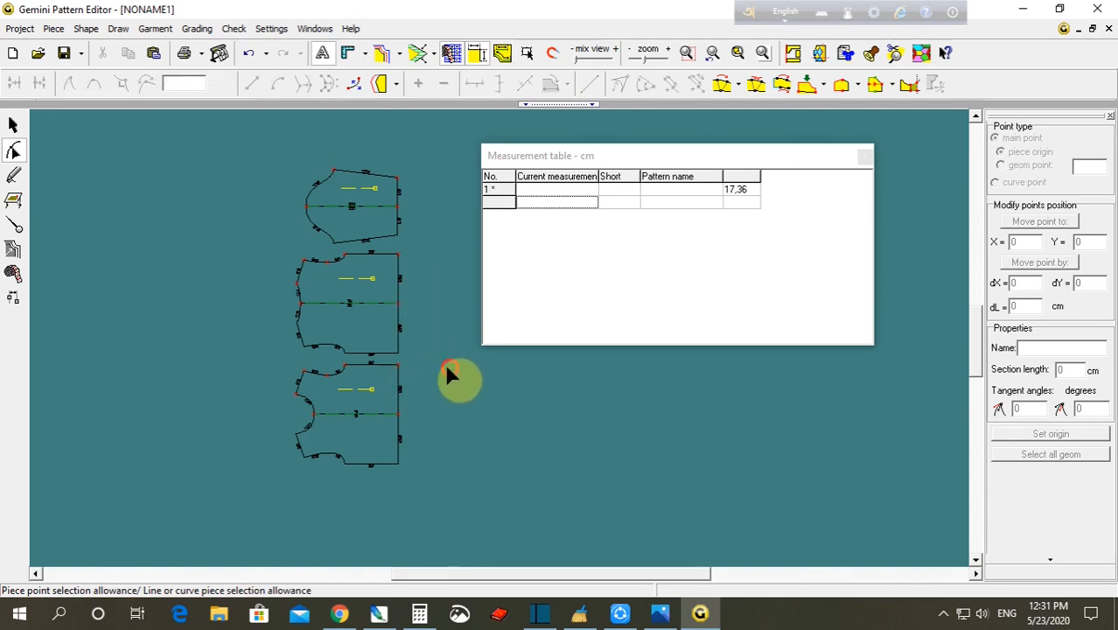
# - Draw the cuff rib as a rectangle beside the sleeve's cuff edge, 9 cm wide and 8 cm high
pyautogui.scroll(1, 480, 270)
pyautogui.moveTo(479, 271); pyautogui.dragTo(503, 340, button='middle')
pyautogui.scroll(-1, 510, 359)
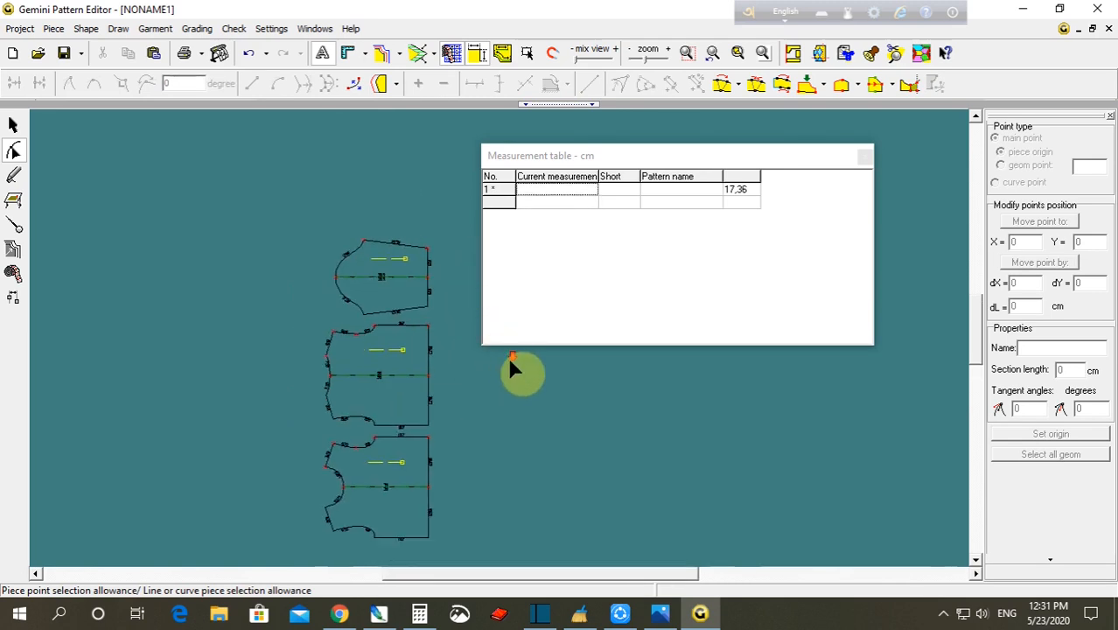
pyautogui.scroll(1, 512, 367)
pyautogui.click(13, 175)
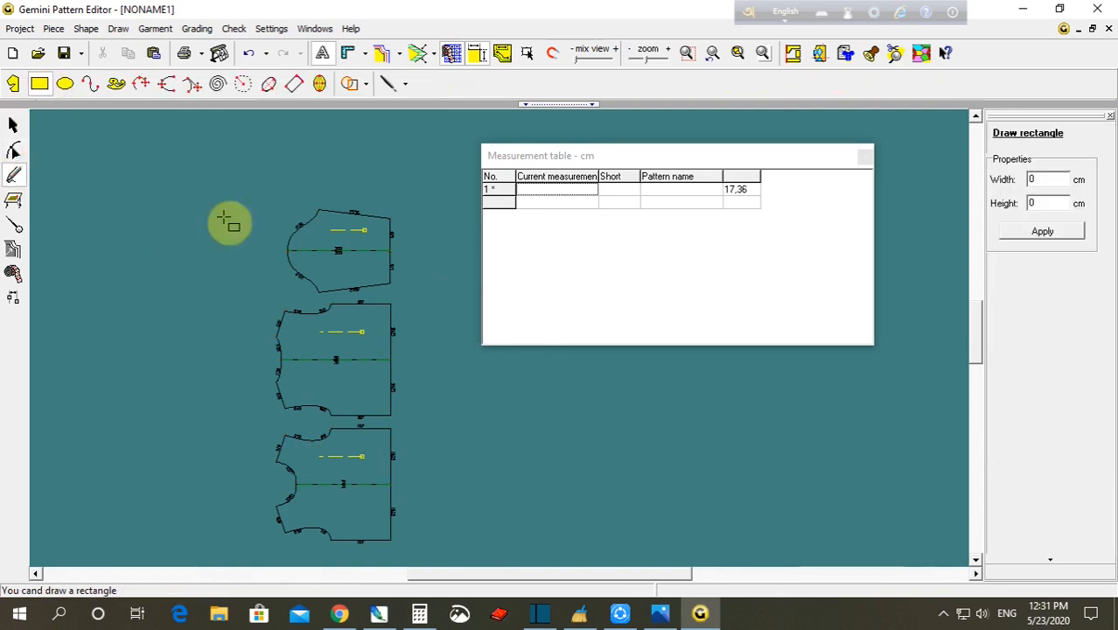
pyautogui.moveTo(405, 225); pyautogui.dragTo(433, 267)
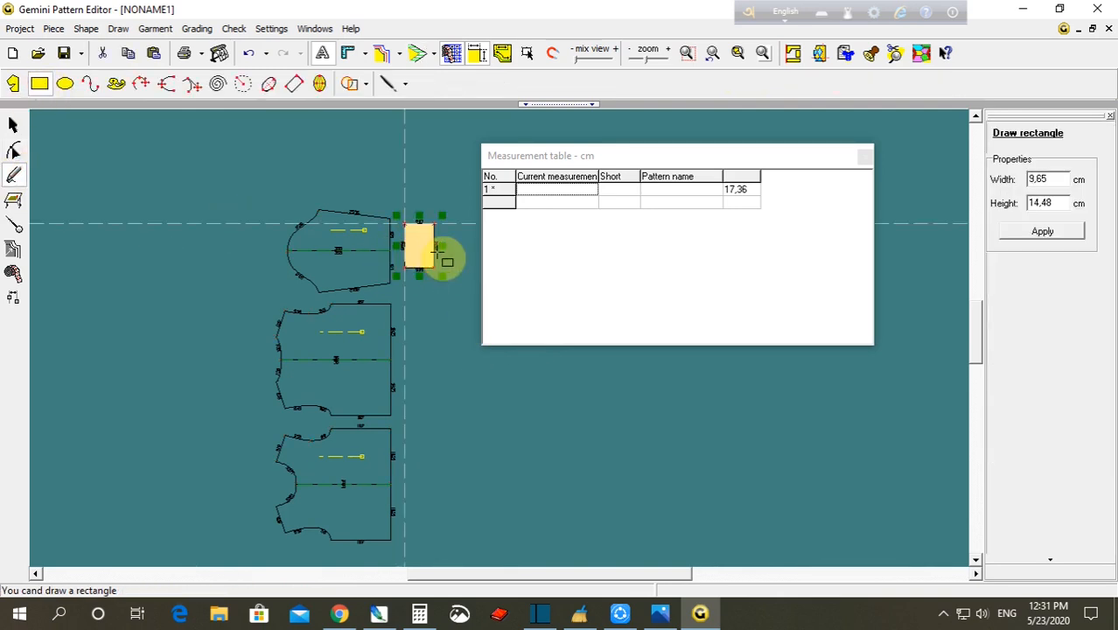
pyautogui.doubleClick(1039, 179)
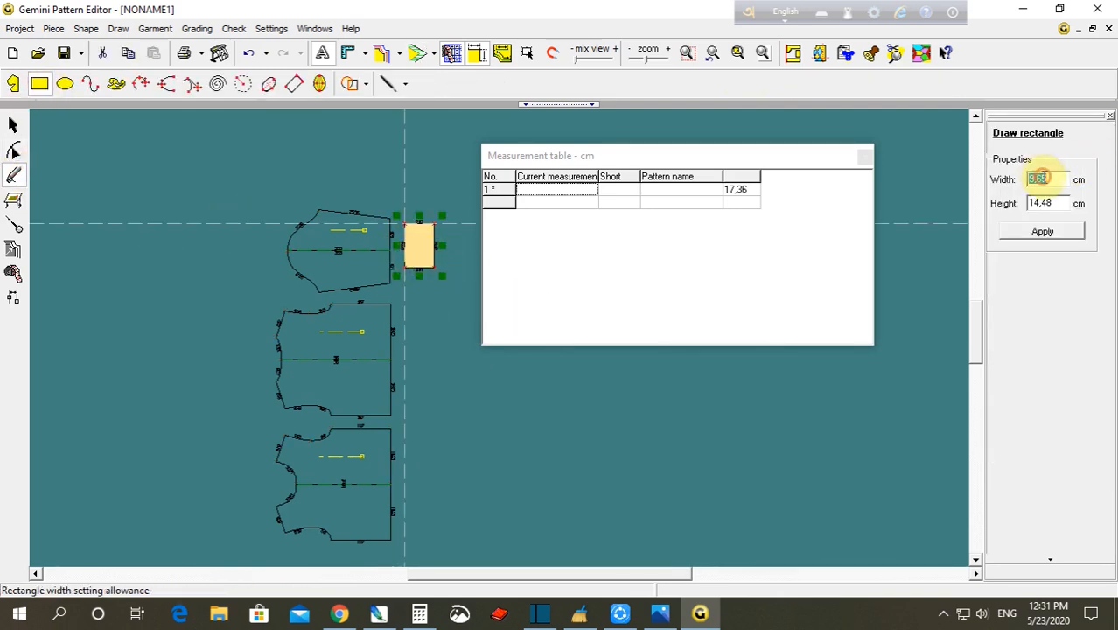
pyautogui.write('9')
pyautogui.press('Return')
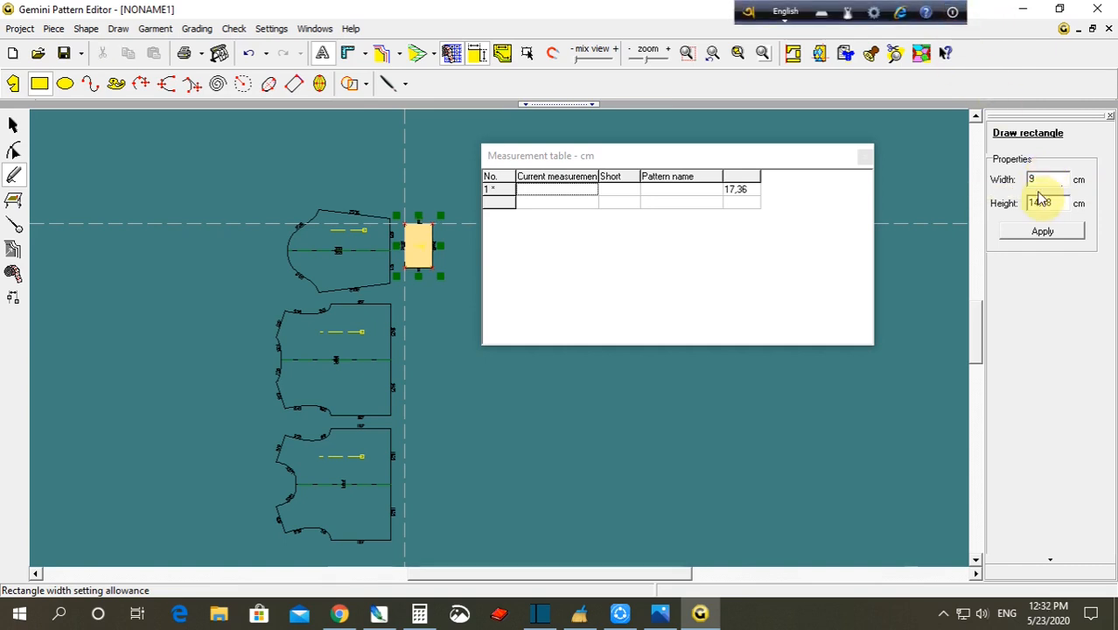
pyautogui.doubleClick(1041, 202)
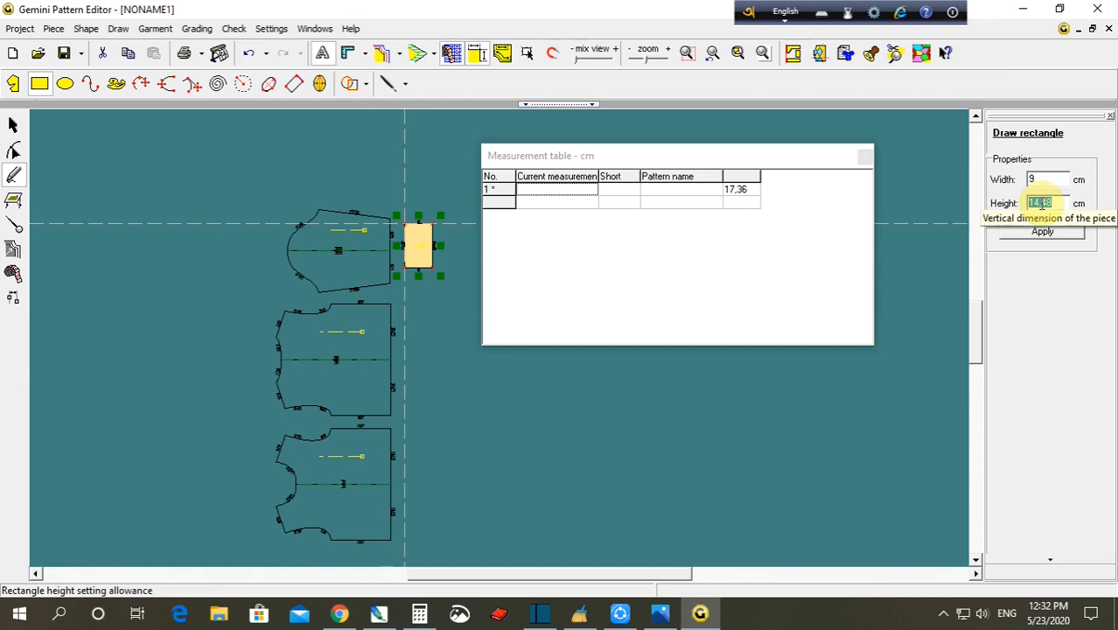
pyautogui.write('8')
pyautogui.press('Return')
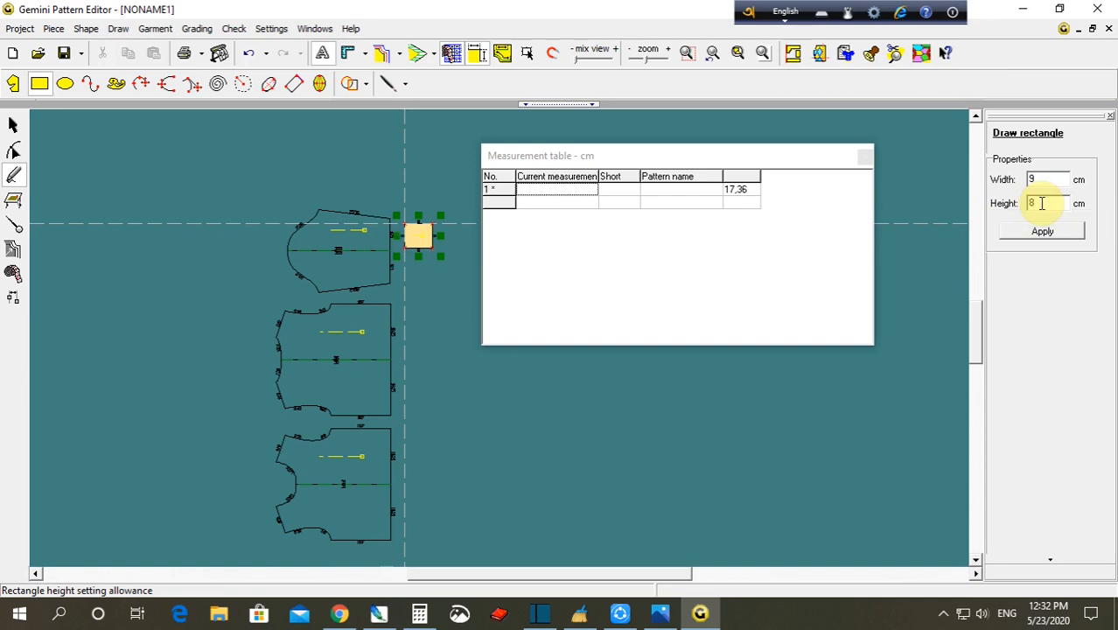
# - Draw the hem rib as a 9 by 30 cm rectangle beside the body pieces, checking the relaxed bottom width in the Photos size chart
pyautogui.moveTo(415, 303); pyautogui.dragTo(456, 507)
pyautogui.click(1059, 206)
pyautogui.doubleClick(1045, 178)
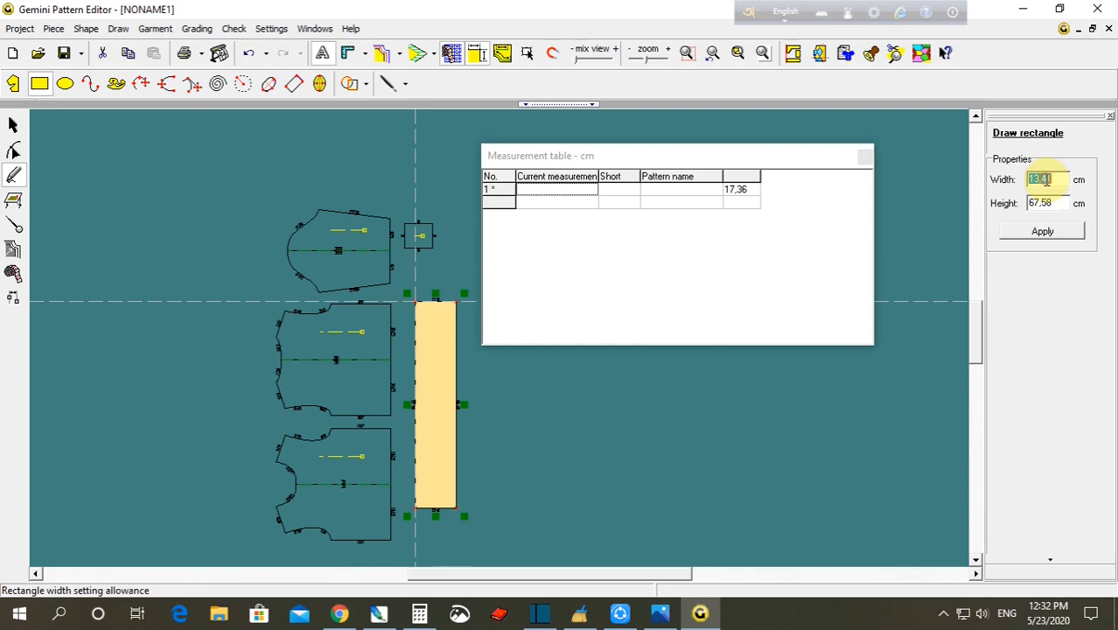
pyautogui.write('9')
pyautogui.press('Return')
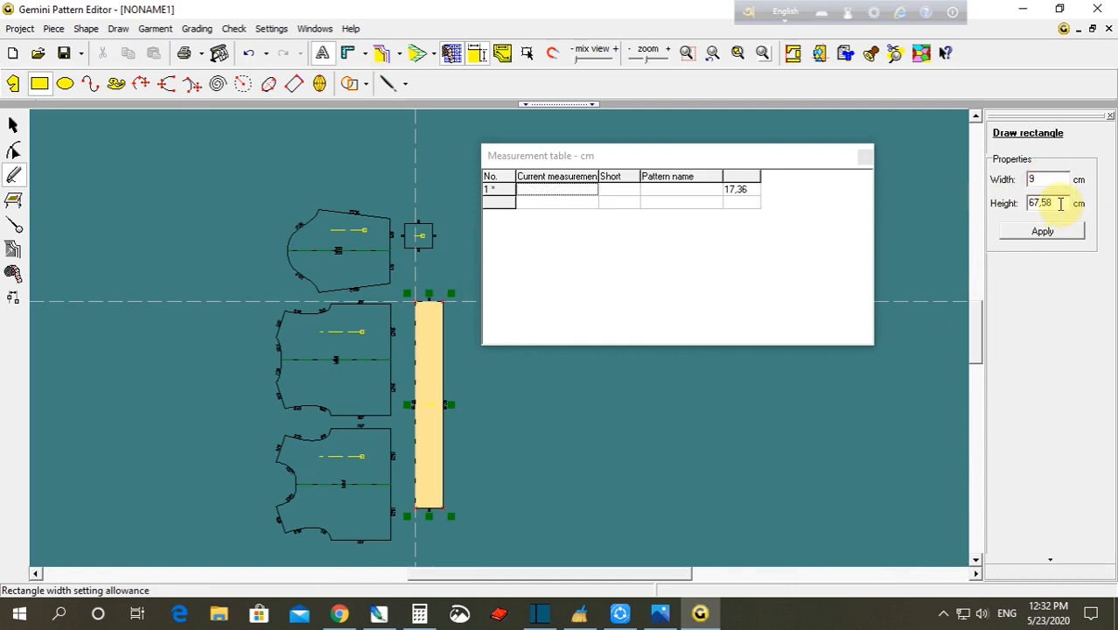
pyautogui.doubleClick(1060, 203)
pyautogui.click(659, 613)
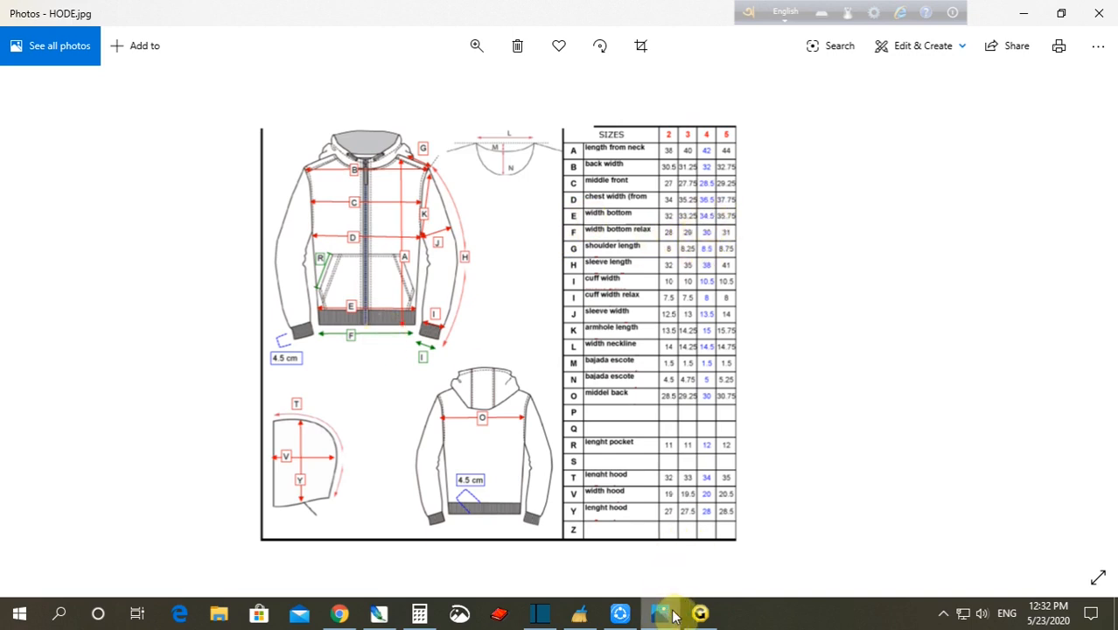
pyautogui.click(700, 618)
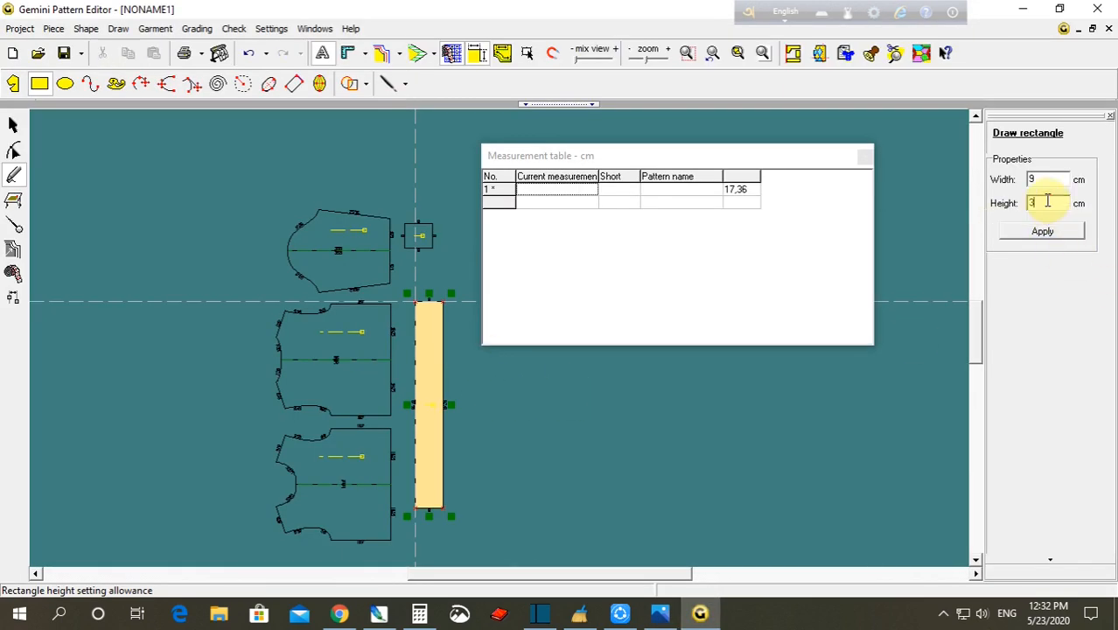
pyautogui.write('30')
pyautogui.press('Return')
pyautogui.click(1053, 230)
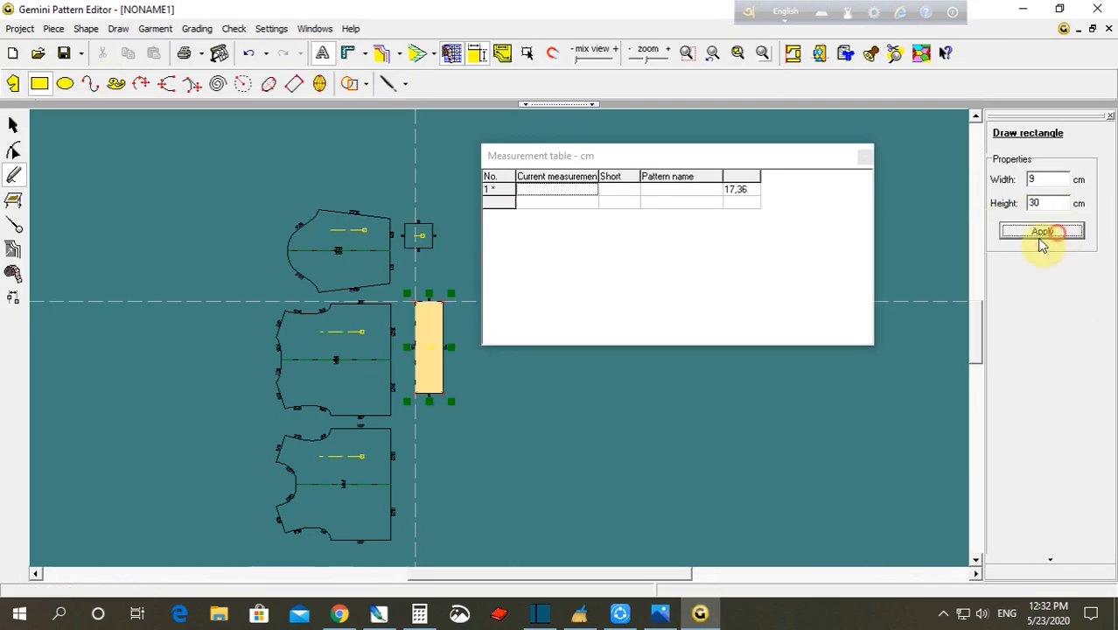
pyautogui.click(13, 125)
pyautogui.click(82, 199)
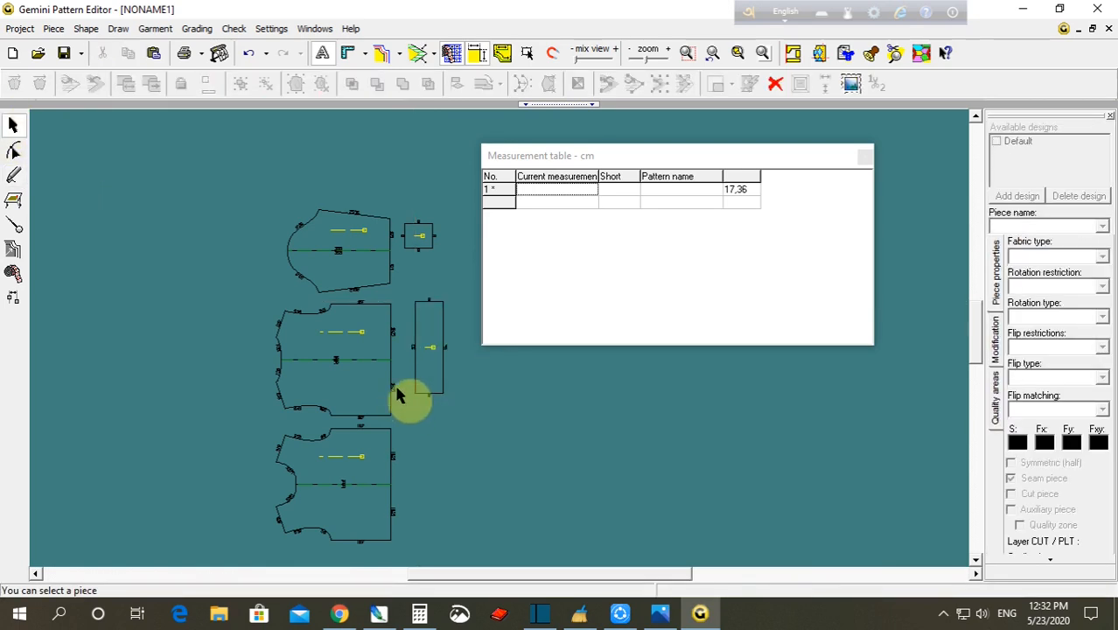
# - Shift the back and front pieces away from the ribs and move the measurement table clear of them
pyautogui.scroll(2, 412, 349)
pyautogui.moveTo(437, 287); pyautogui.dragTo(349, 285)
pyautogui.moveTo(424, 451); pyautogui.dragTo(359, 437)
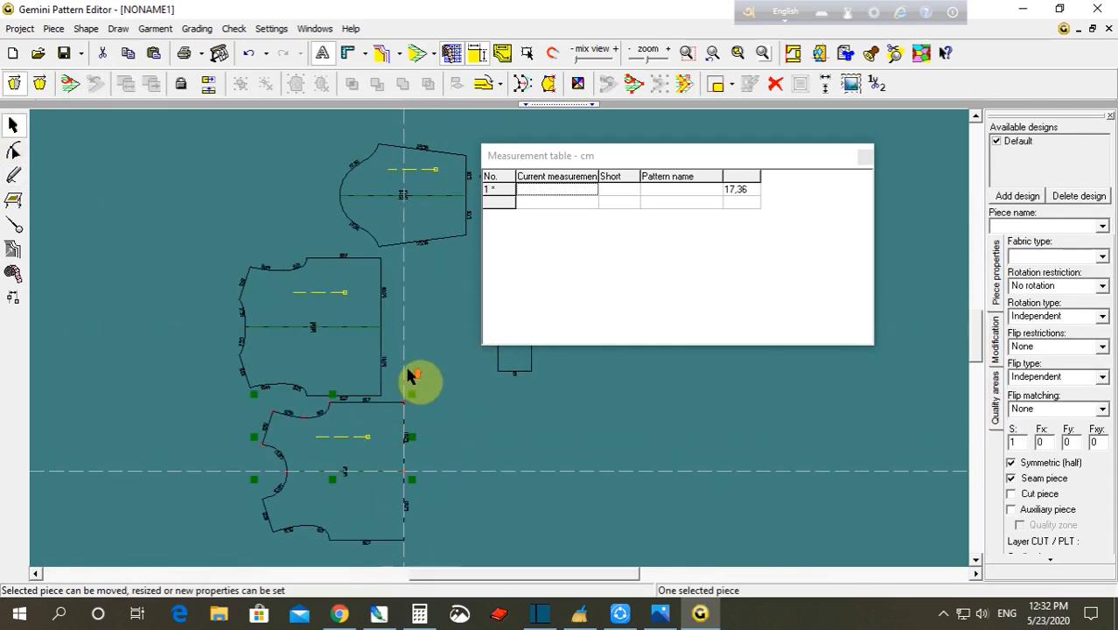
pyautogui.scroll(1, 409, 369)
pyautogui.moveTo(604, 151); pyautogui.dragTo(772, 165)
pyautogui.click(494, 317)
pyautogui.scroll(1, 494, 324)
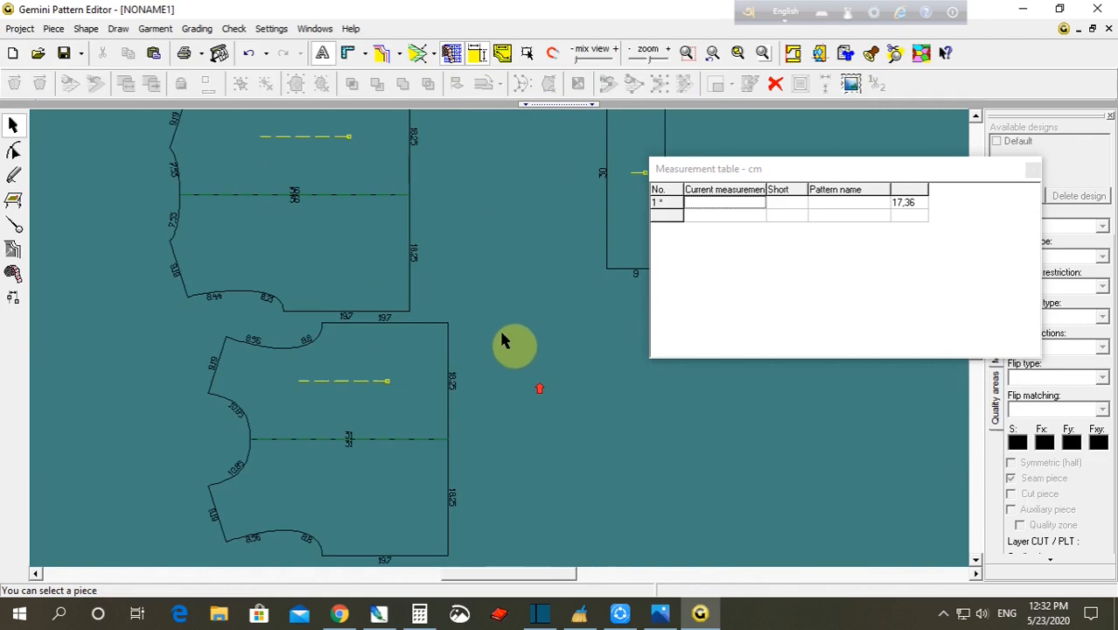
# - Check the bottom width in the Photos size chart and set the front's hem corner point to Y 17.5 cm
pyautogui.click(401, 378)
pyautogui.click(12, 153)
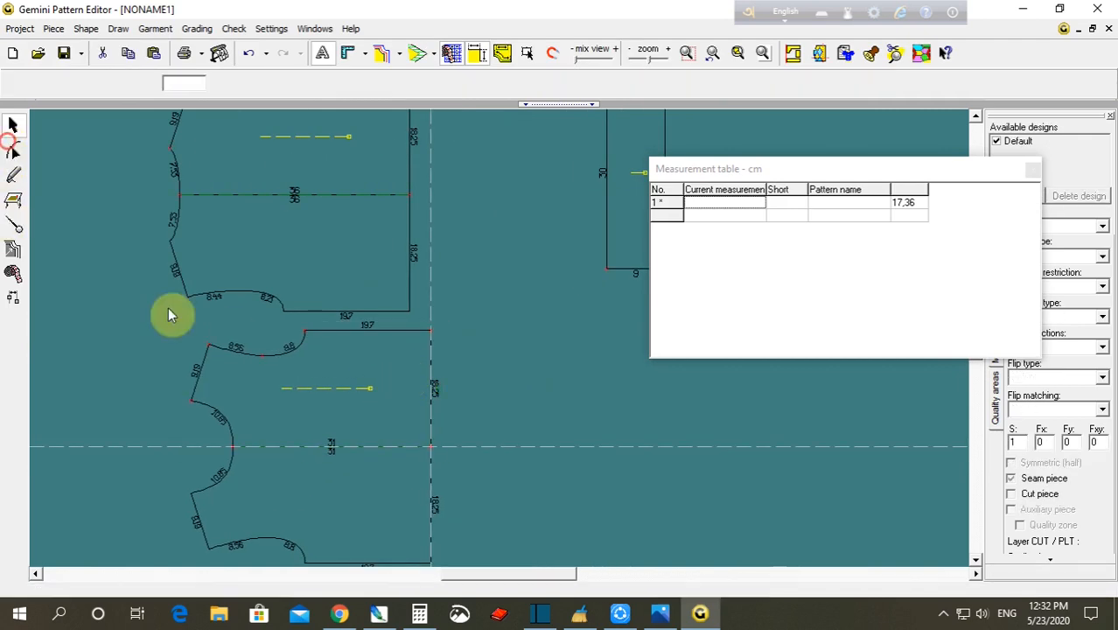
pyautogui.click(433, 329)
pyautogui.click(426, 349)
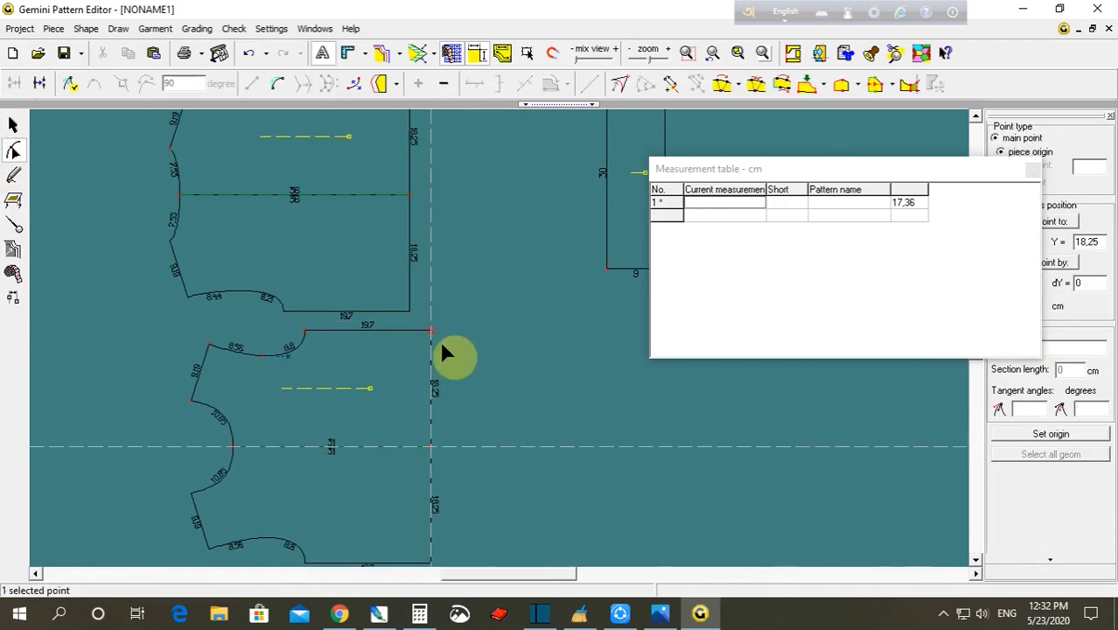
pyautogui.click(662, 612)
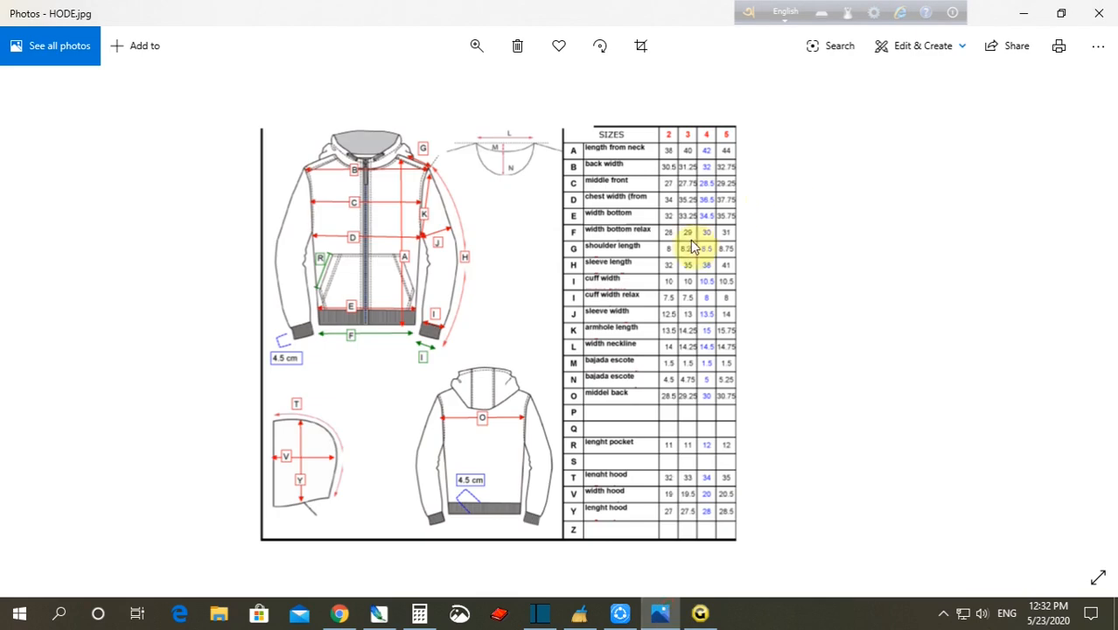
pyautogui.click(700, 612)
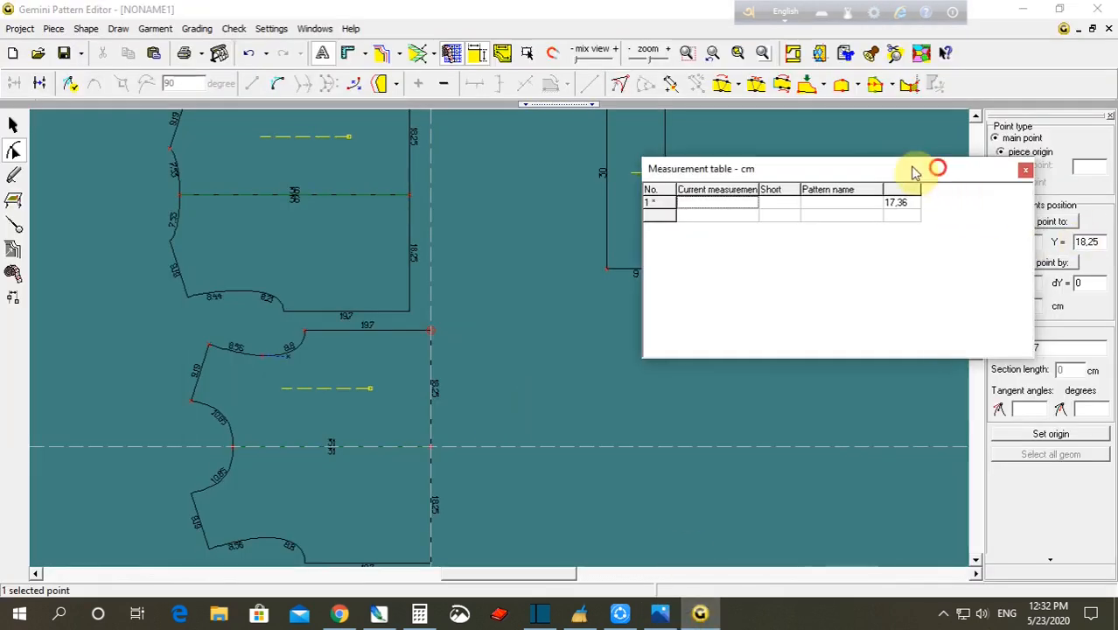
pyautogui.moveTo(936, 170); pyautogui.dragTo(828, 145)
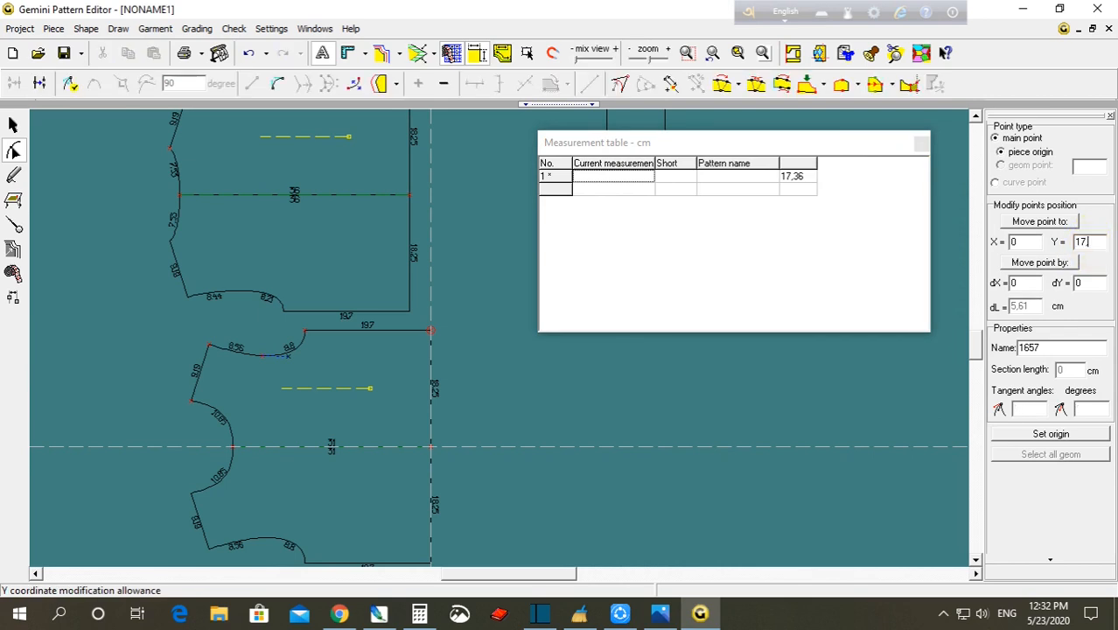
pyautogui.press('Return')
pyautogui.click(488, 401)
# - Nudge the back's hem corner point 1 cm inward to bring the half hem width to 17.25 cm
pyautogui.scroll(-4, 484, 377)
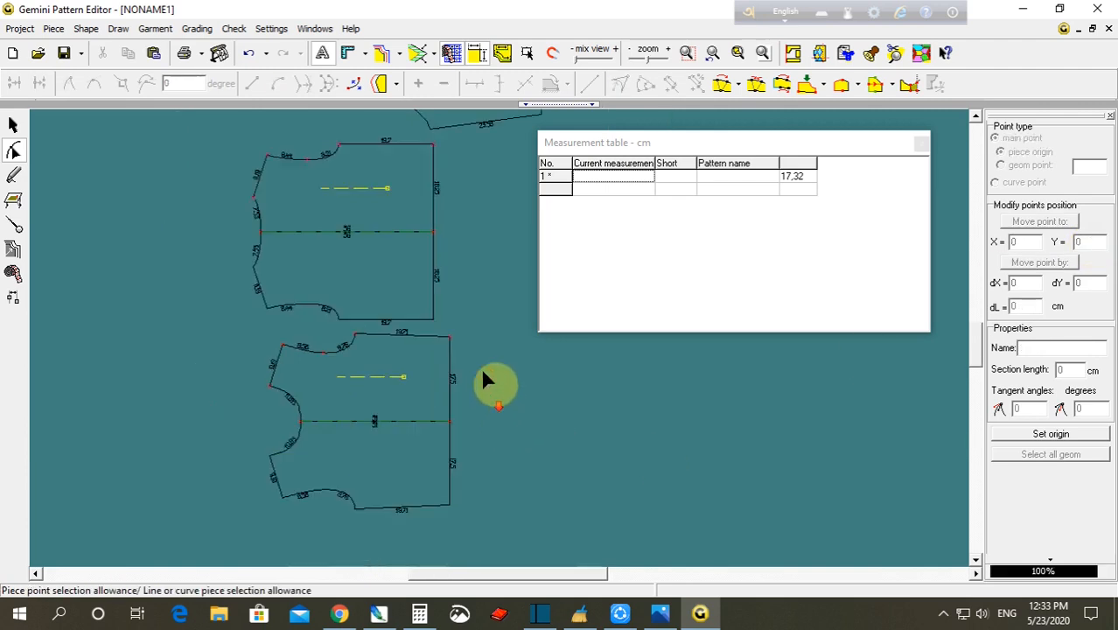
pyautogui.moveTo(453, 186); pyautogui.dragTo(453, 186)
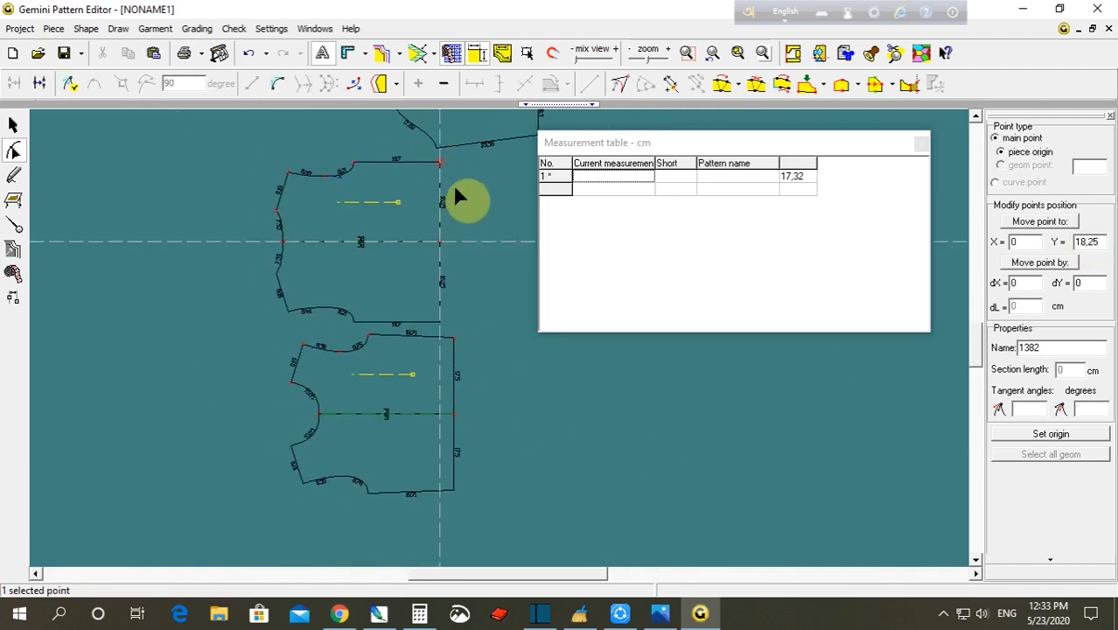
pyautogui.press('Down')
pyautogui.click(454, 187)
pyautogui.scroll(-1, 610, 312)
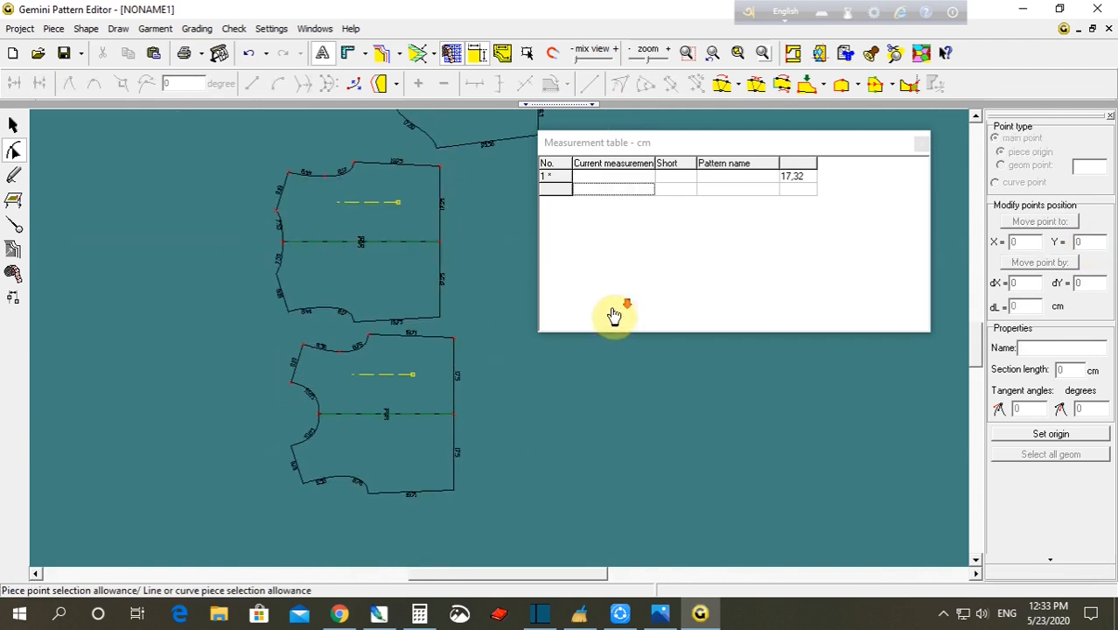
pyautogui.click(341, 276)
# - Place the ribs beside the body pieces and realign the sleeve, back and front in one column without overlap
pyautogui.click(19, 127)
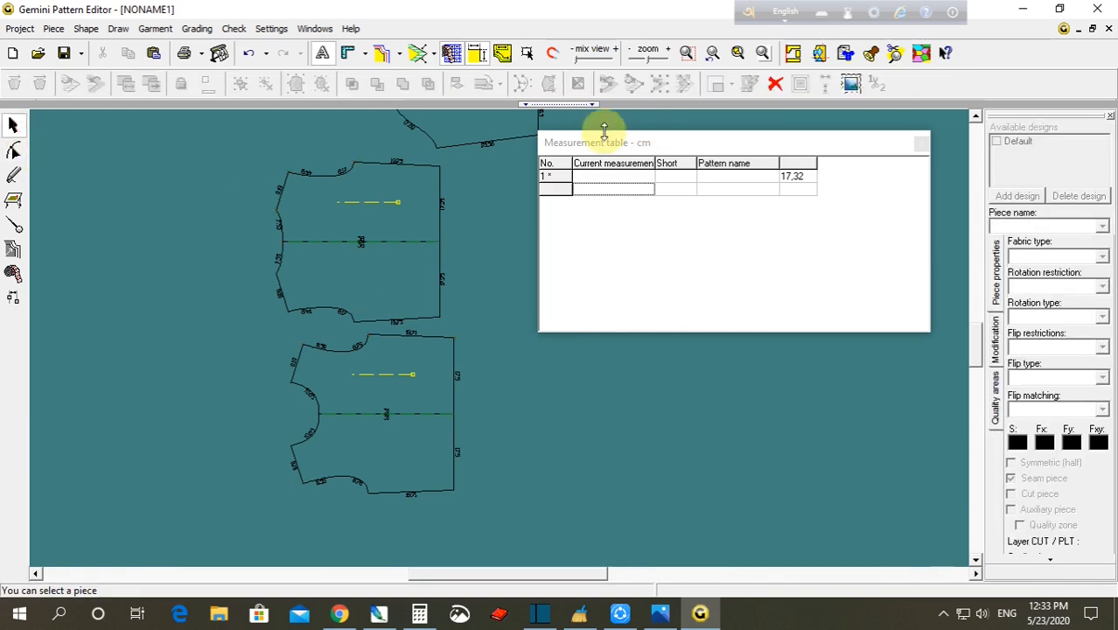
pyautogui.moveTo(599, 137); pyautogui.dragTo(684, 216)
pyautogui.moveTo(595, 245); pyautogui.dragTo(507, 413)
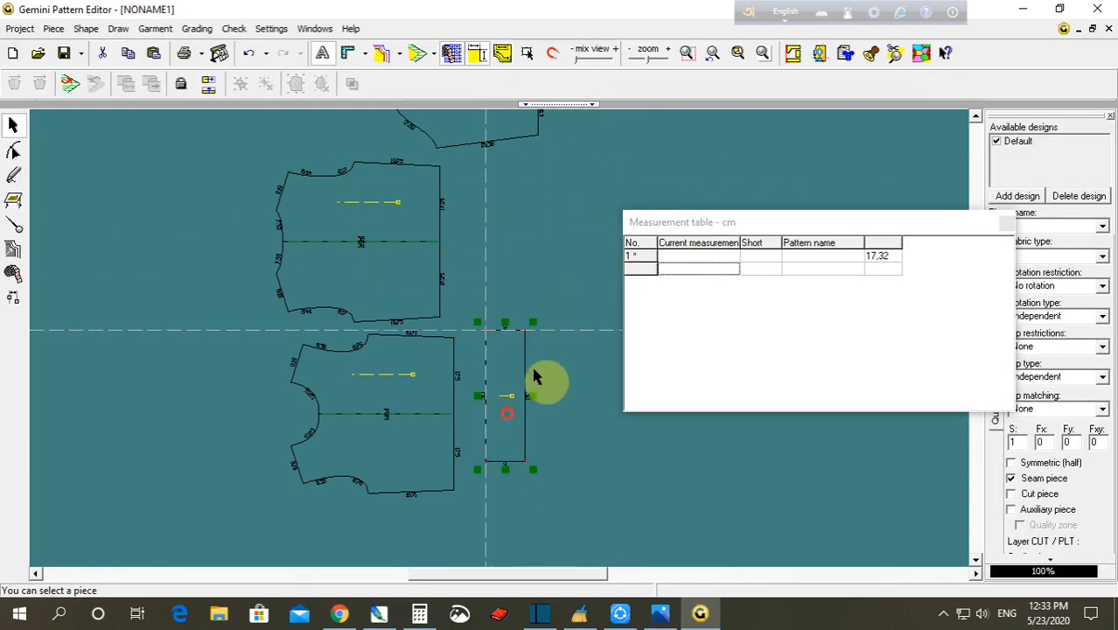
pyautogui.scroll(-3, 551, 351)
pyautogui.moveTo(556, 156); pyautogui.dragTo(510, 267)
pyautogui.moveTo(494, 150); pyautogui.dragTo(433, 160)
pyautogui.moveTo(434, 258); pyautogui.dragTo(457, 267)
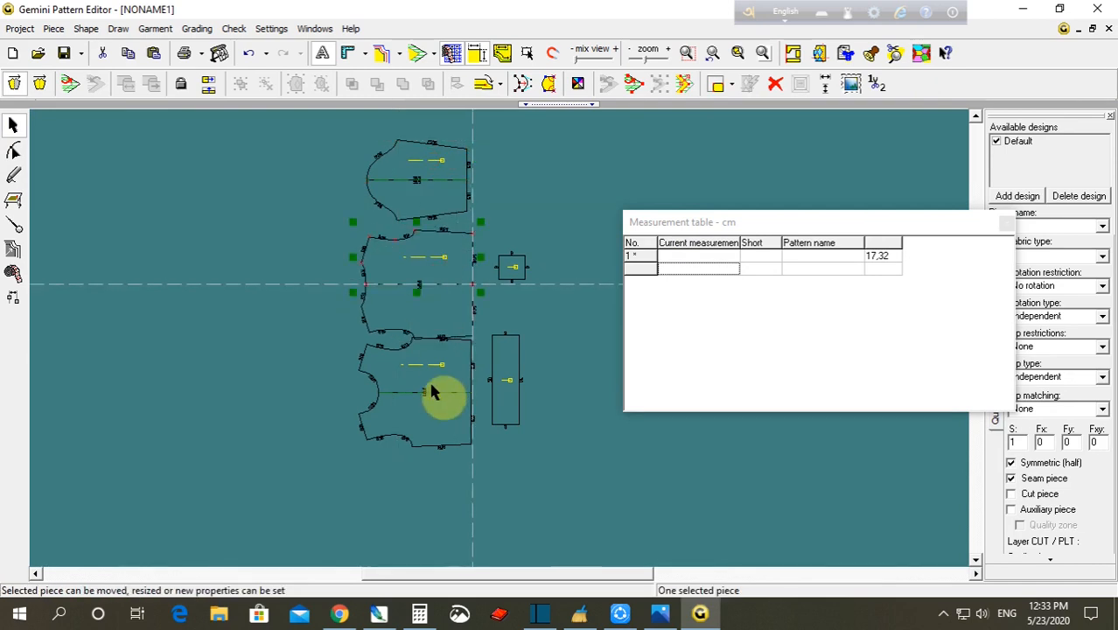
pyautogui.moveTo(436, 370); pyautogui.dragTo(442, 377)
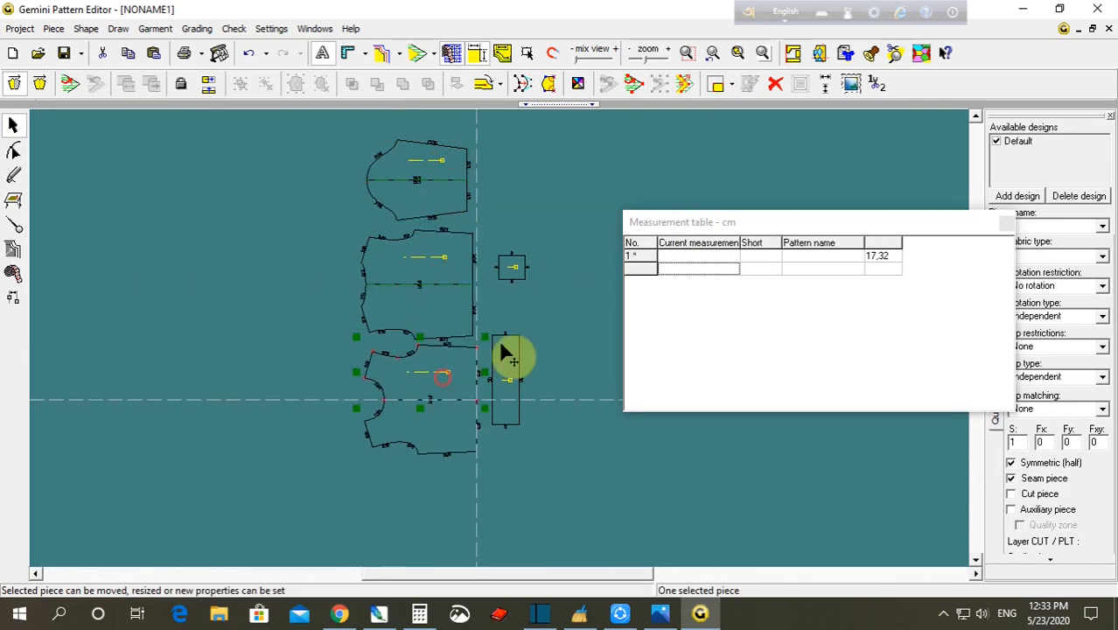
pyautogui.click(544, 319)
# - Move the hem rib directly below the cuff rib, beside the back's hem edge
pyautogui.scroll(1, 544, 320)
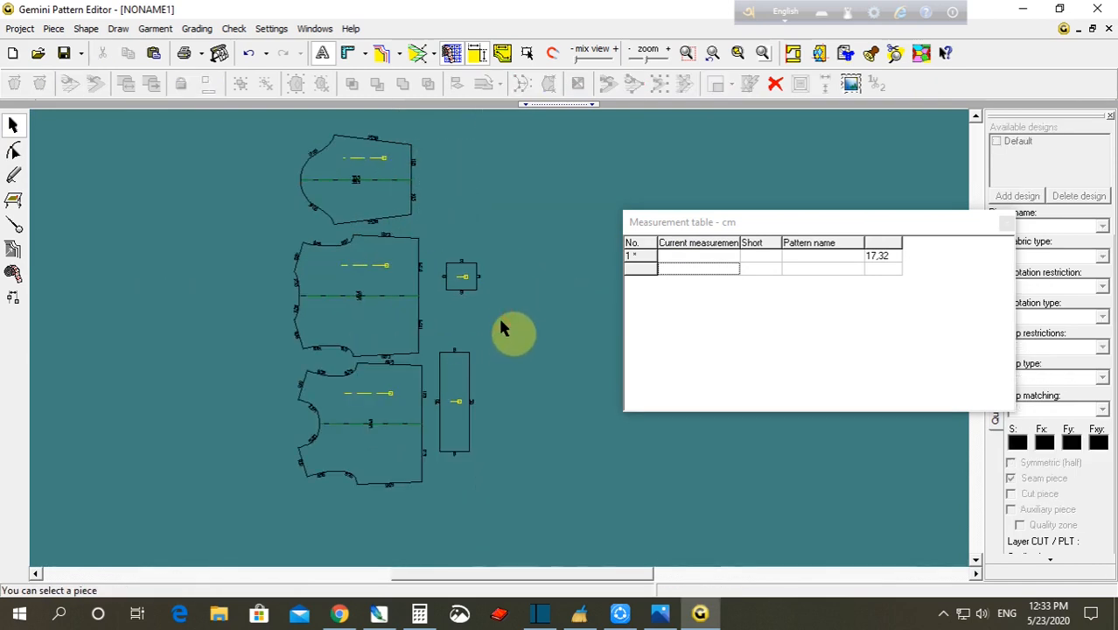
pyautogui.scroll(2, 490, 332)
pyautogui.click(486, 256)
pyautogui.moveTo(485, 420); pyautogui.dragTo(475, 333)
pyautogui.click(537, 357)
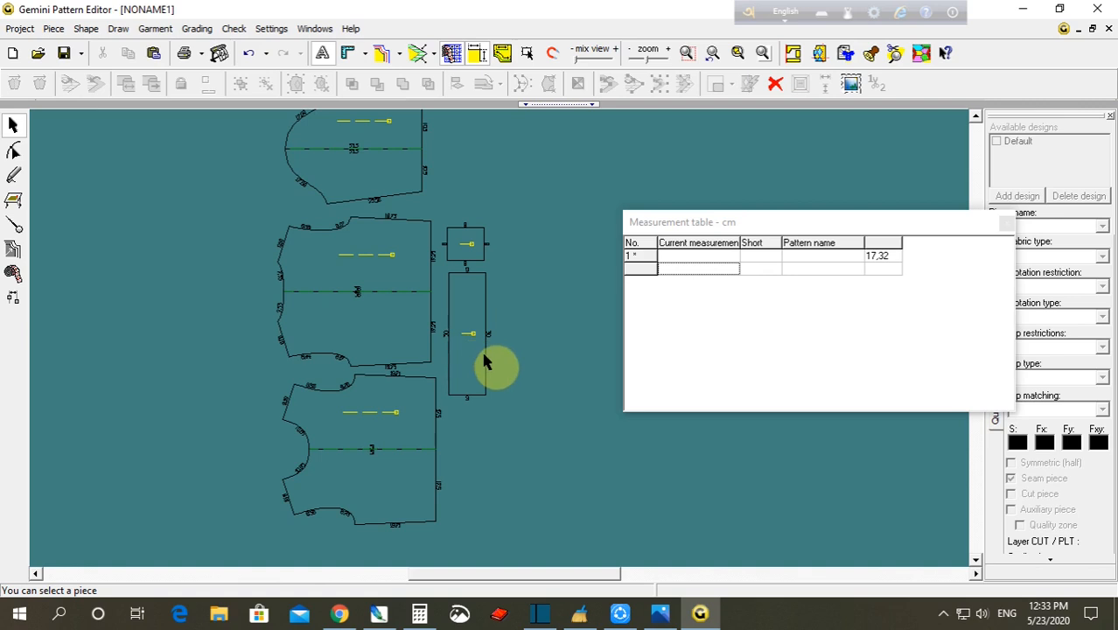
# - Make the lower edges of the cuff rib and the hem rib their symmetry axes
pyautogui.click(12, 224)
pyautogui.click(226, 84)
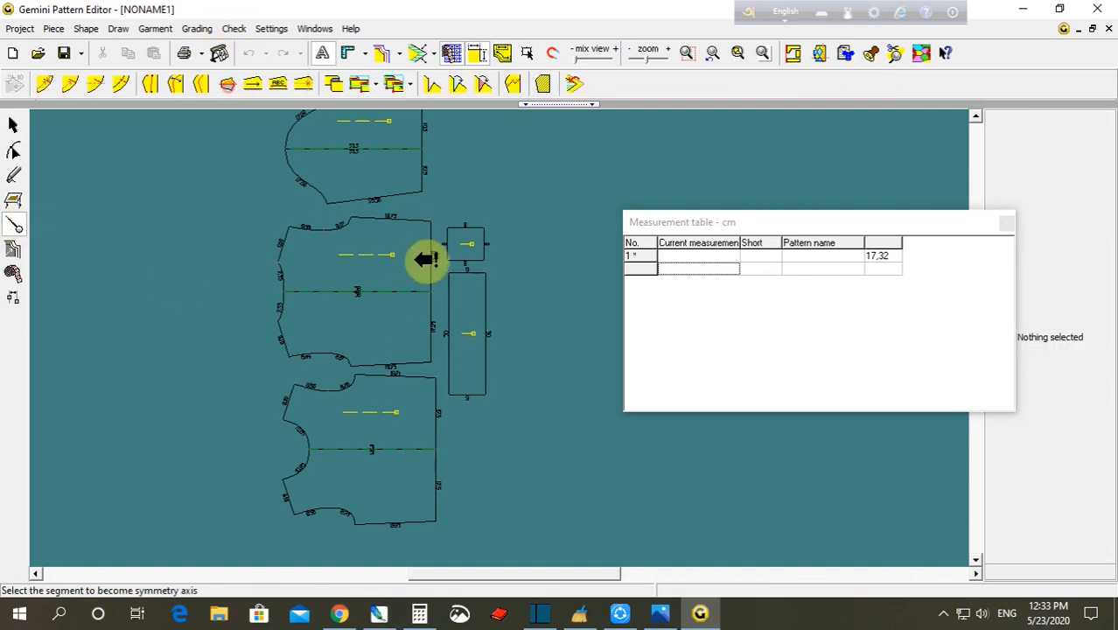
pyautogui.click(468, 259)
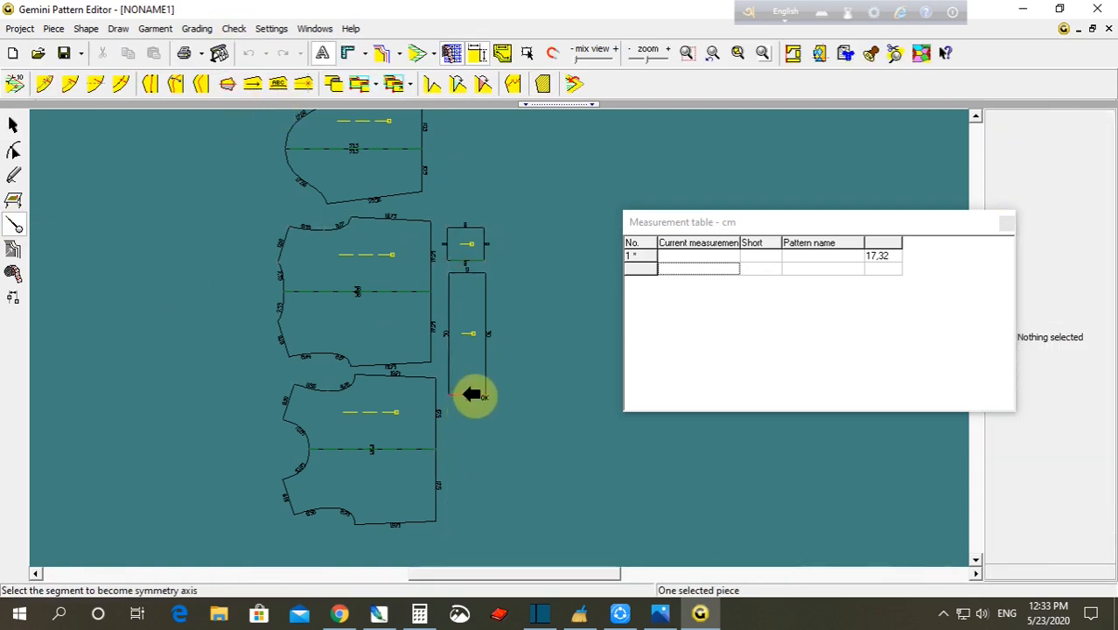
pyautogui.click(469, 393)
pyautogui.click(13, 125)
pyautogui.click(170, 279)
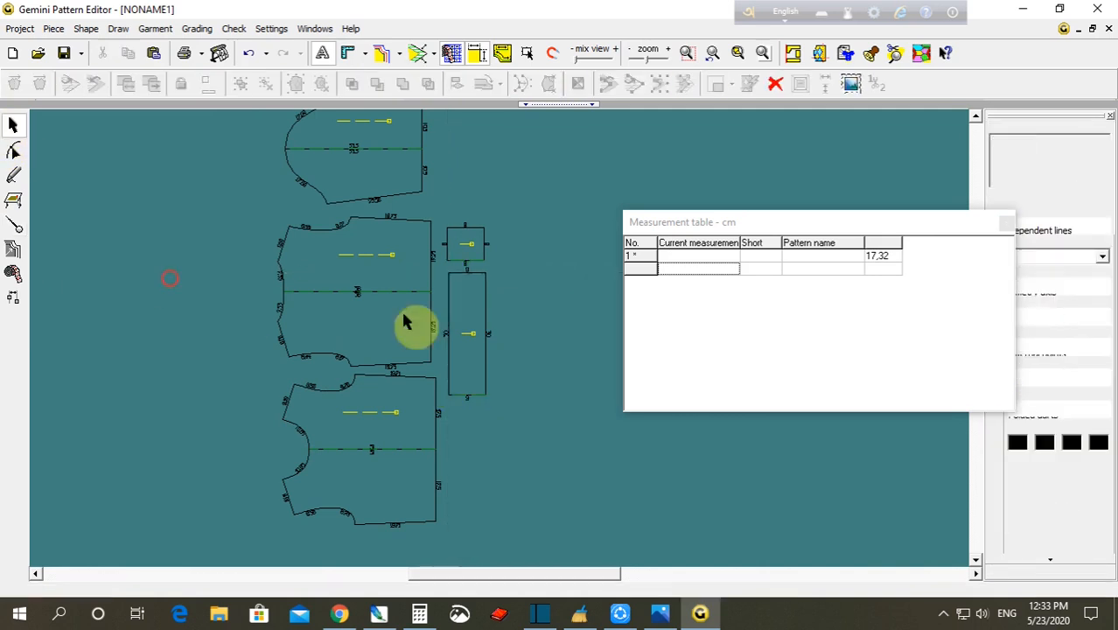
pyautogui.scroll(-1, 492, 312)
pyautogui.scroll(2, 533, 293)
pyautogui.scroll(-1, 525, 358)
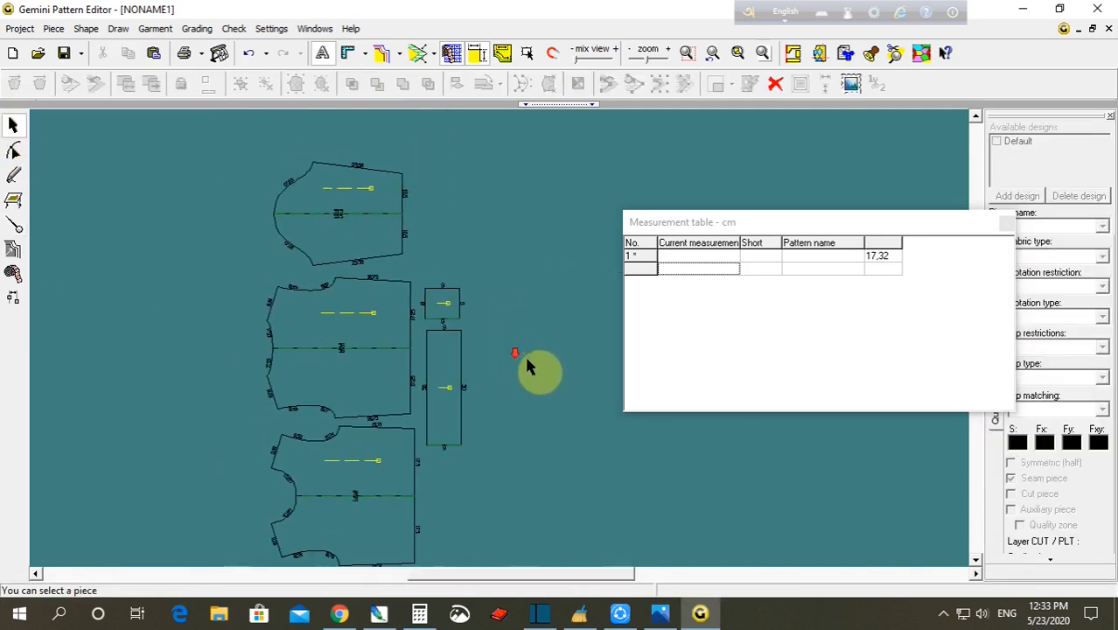
pyautogui.scroll(1, 516, 350)
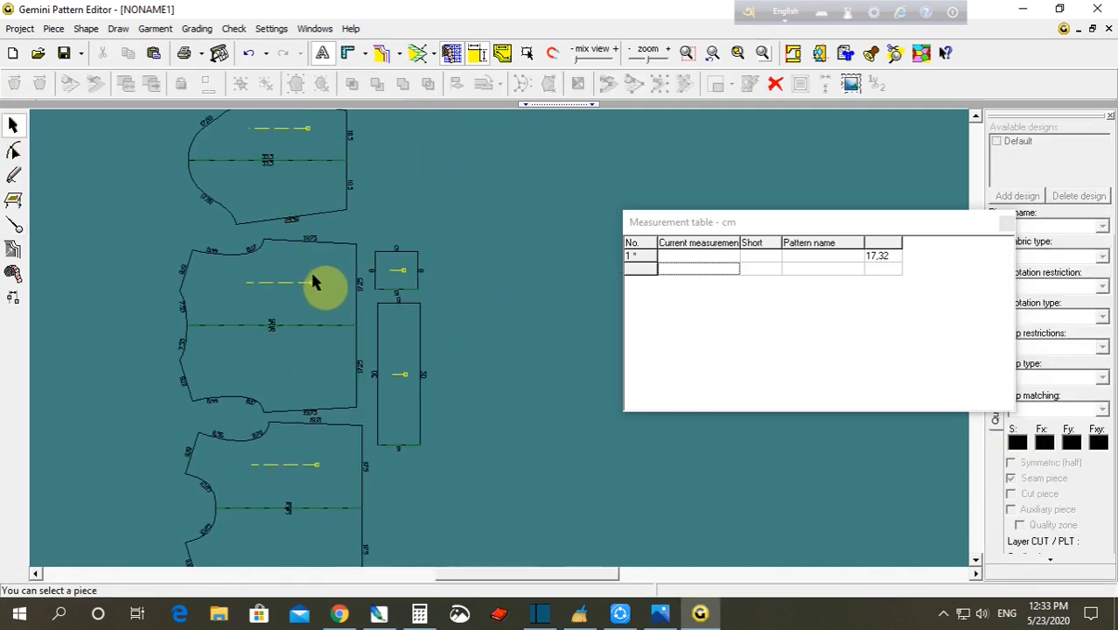
pyautogui.scroll(-1, 333, 315)
pyautogui.scroll(-1, 412, 376)
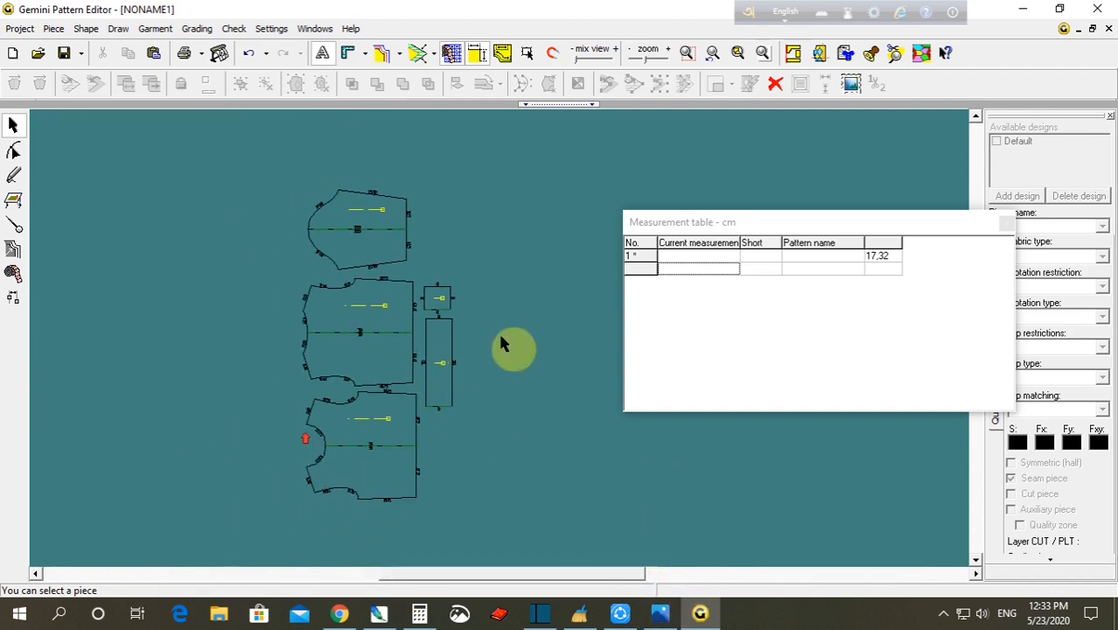
# - Measure the back's half neckline along the contour and record it as a new row in the measurement table
pyautogui.scroll(2, 509, 344)
pyautogui.scroll(-1, 464, 163)
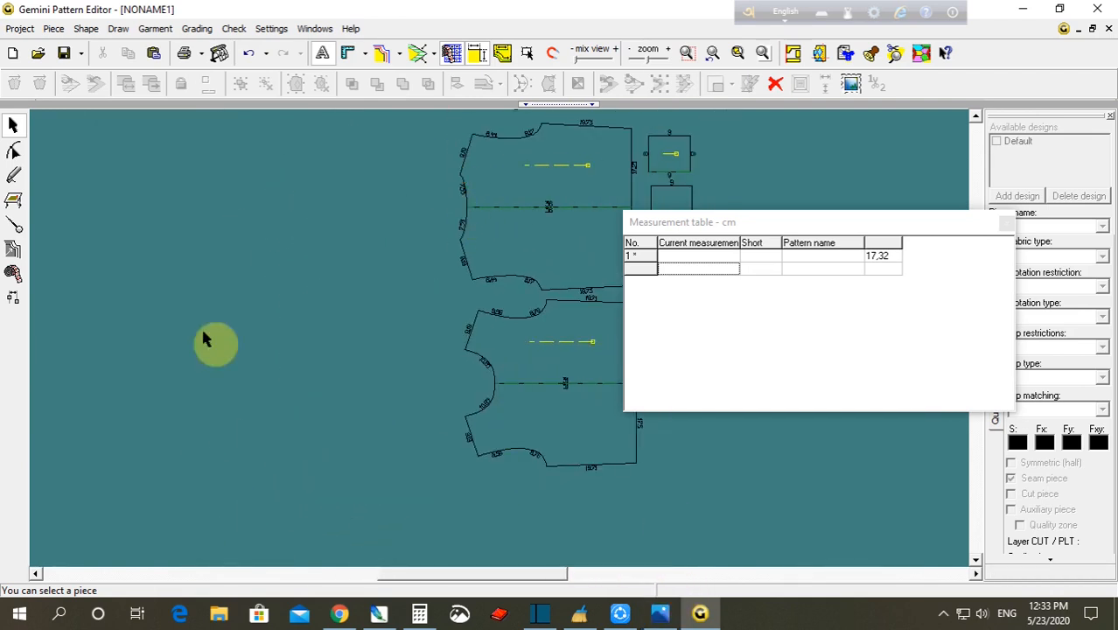
pyautogui.click(13, 272)
pyautogui.click(522, 205)
pyautogui.click(464, 189)
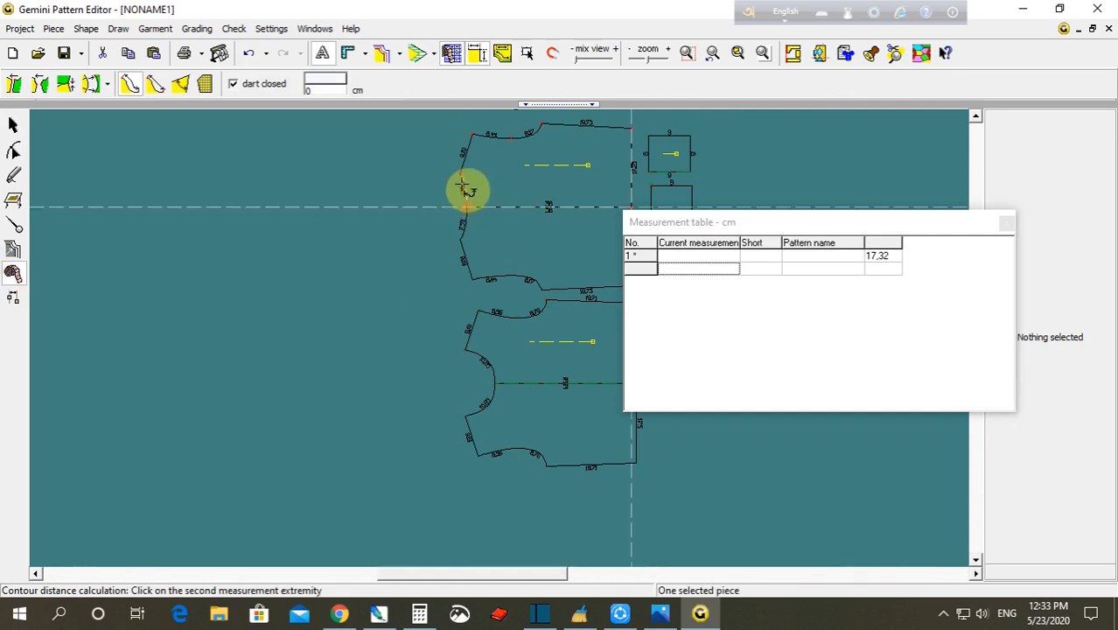
pyautogui.click(461, 175)
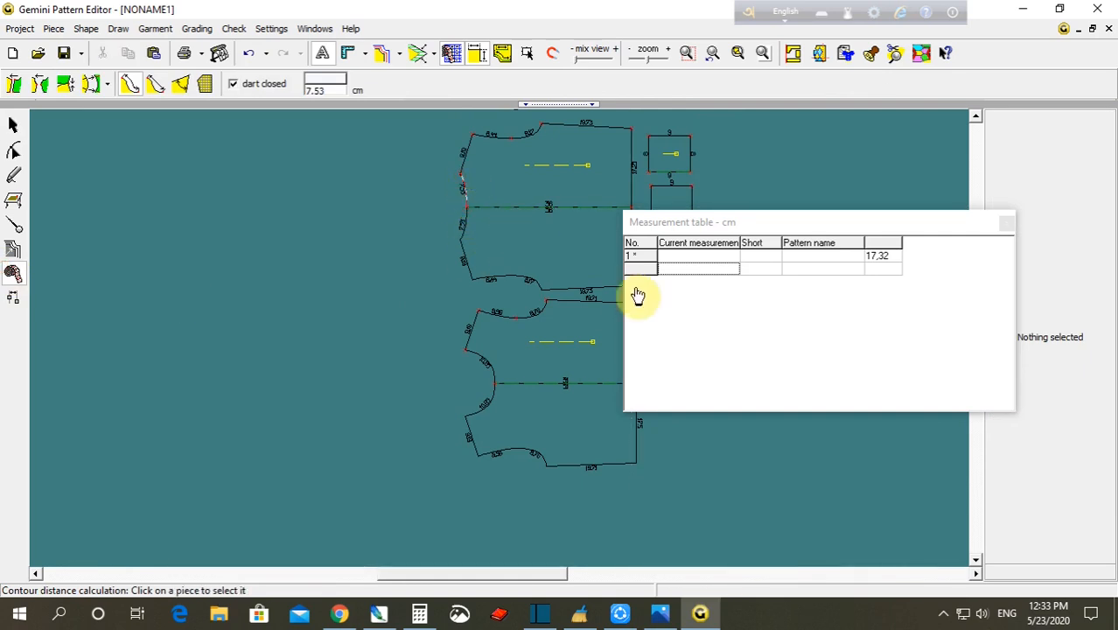
pyautogui.rightClick(682, 277)
pyautogui.click(713, 284)
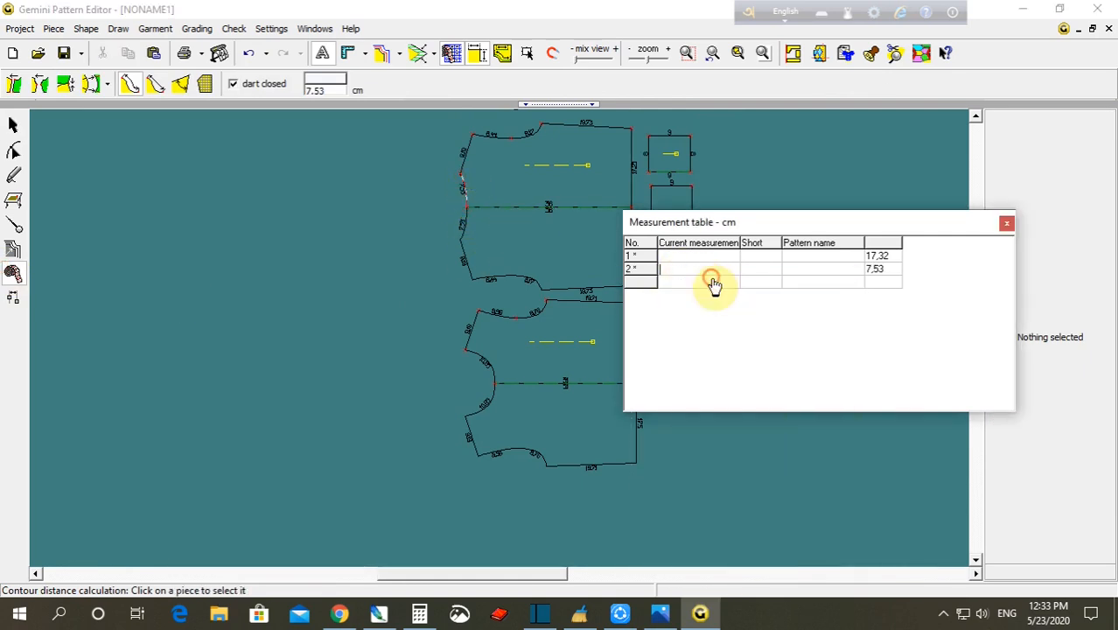
# - Measure the front's half neckline along the contour and record it in the measurement table's next row
pyautogui.click(496, 383)
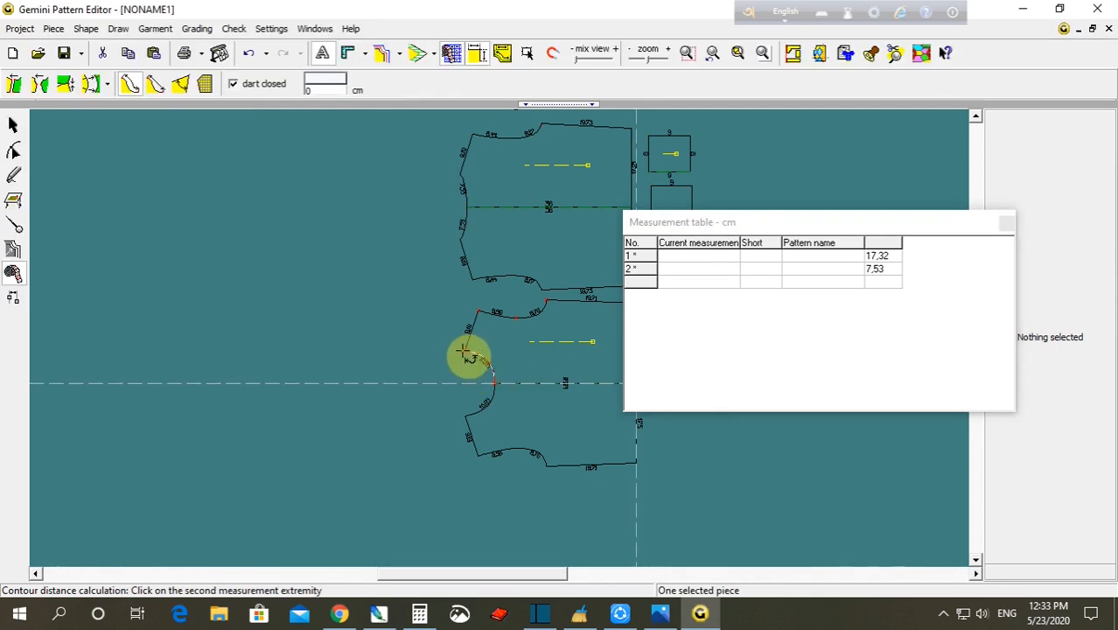
pyautogui.click(466, 351)
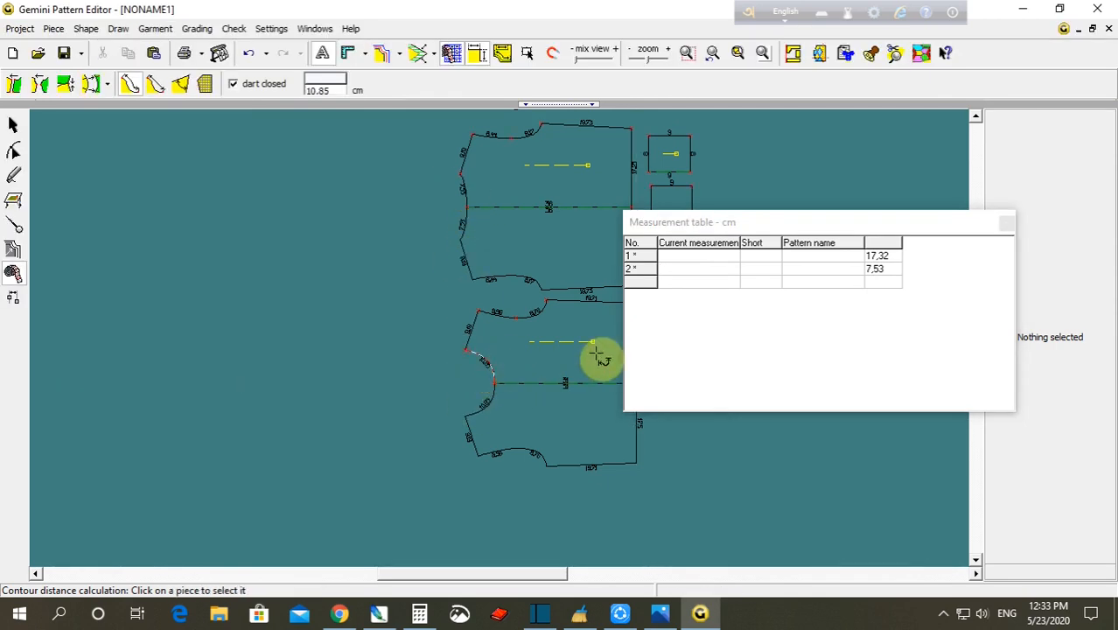
pyautogui.click(672, 281)
pyautogui.rightClick(672, 281)
pyautogui.click(713, 290)
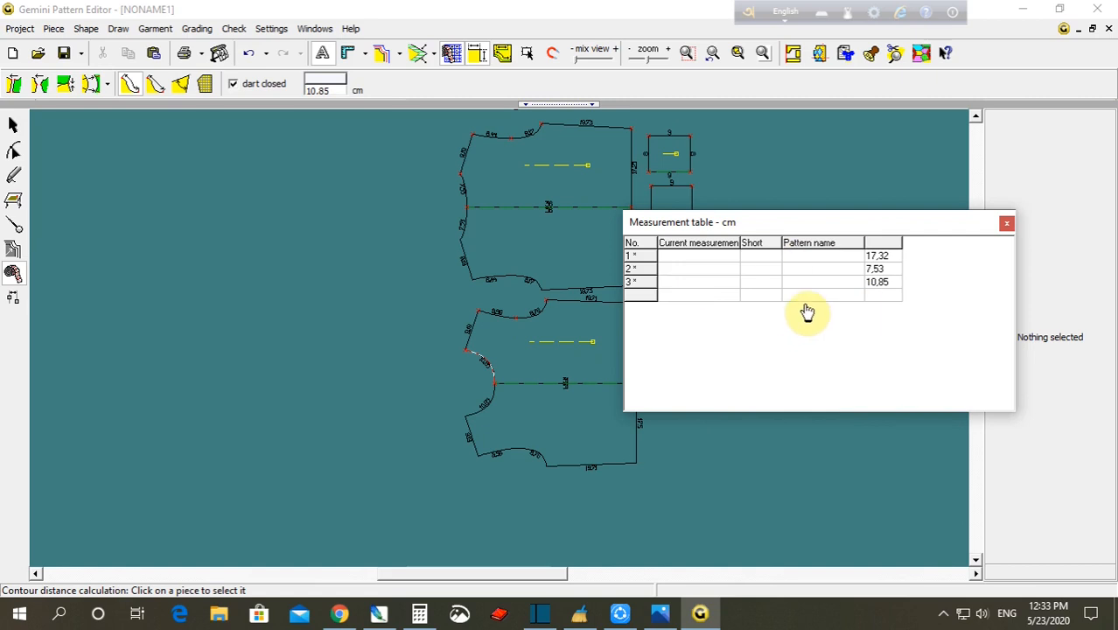
# - Add a calculated row to the measurement table with the expression r2 + r3 to total both half necklines
pyautogui.rightClick(688, 296)
pyautogui.click(725, 327)
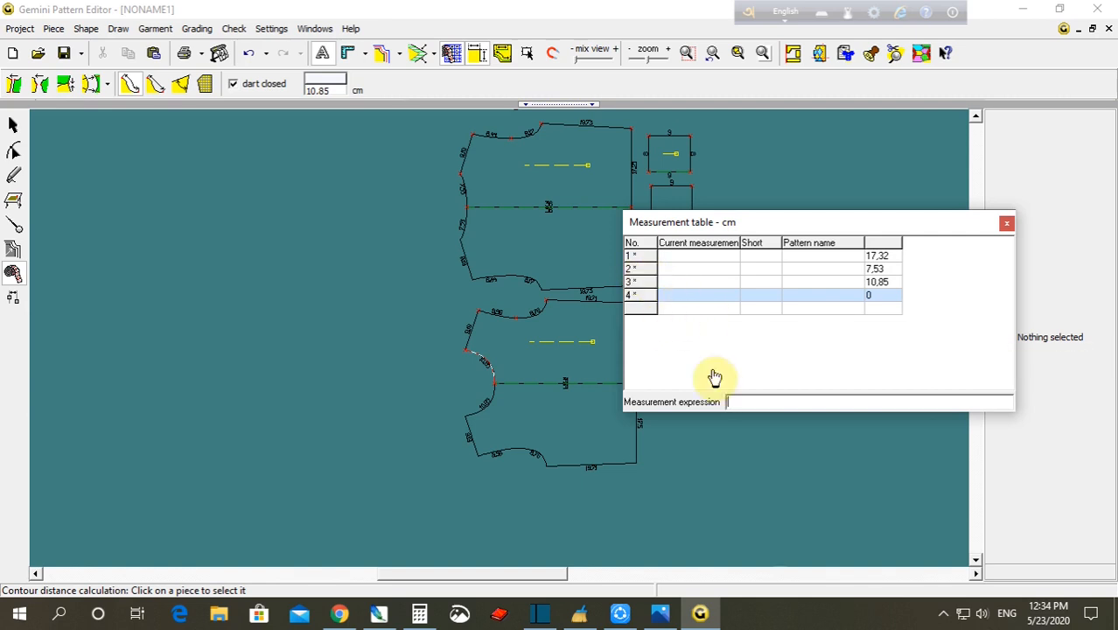
pyautogui.click(737, 400)
pyautogui.click(436, 309)
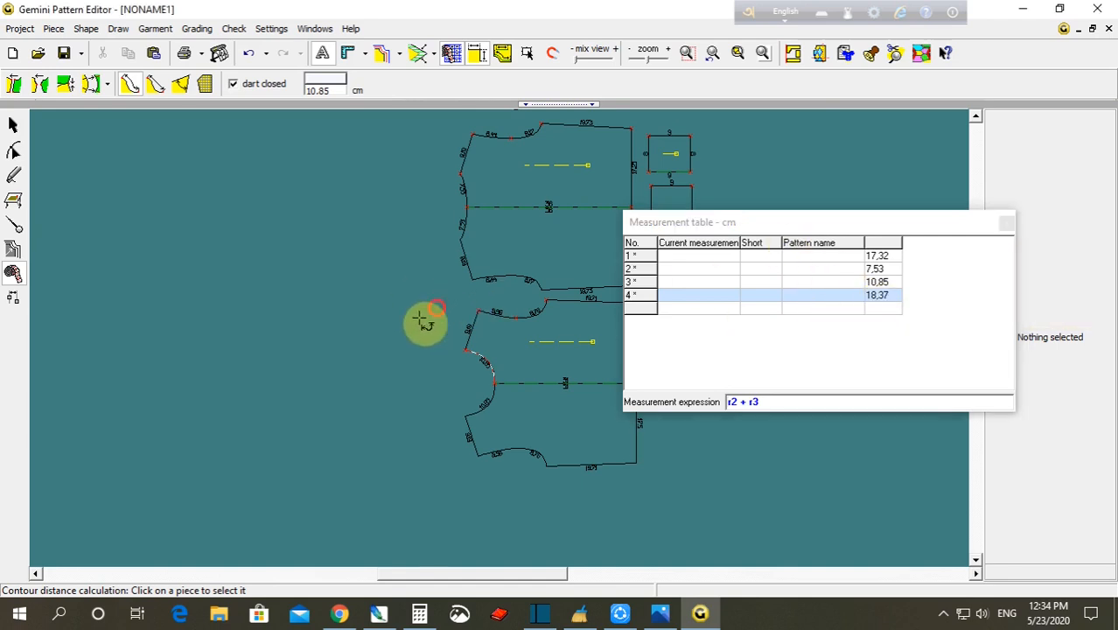
# - Measure the front and back half necklines together along their contours and record the combined measurement in the measurement table
pyautogui.click(518, 260)
pyautogui.scroll(1, 503, 339)
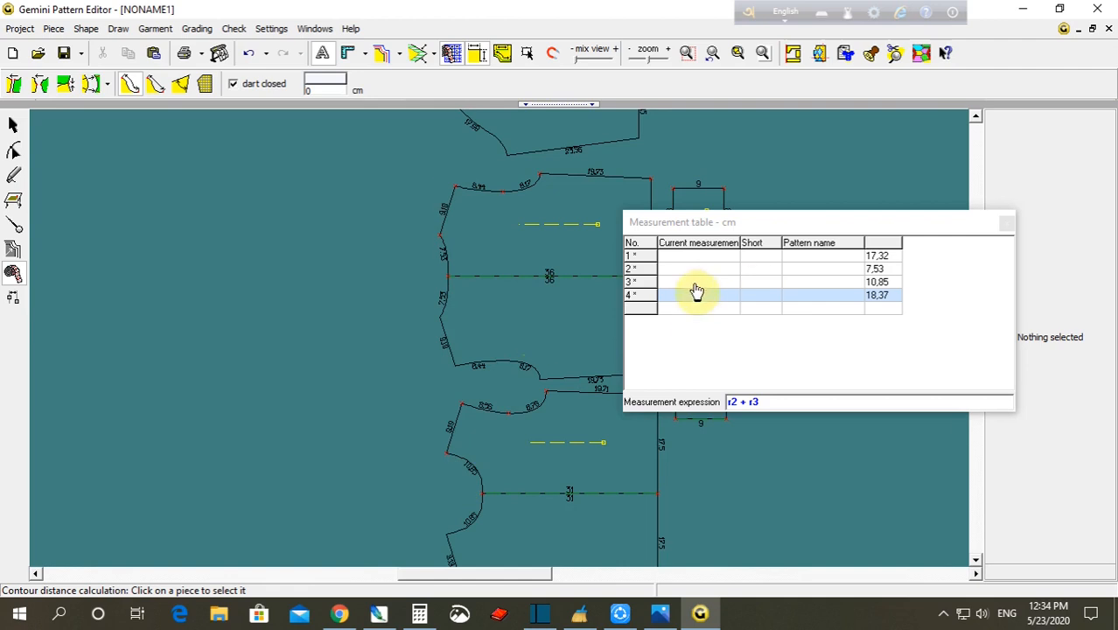
pyautogui.click(482, 493)
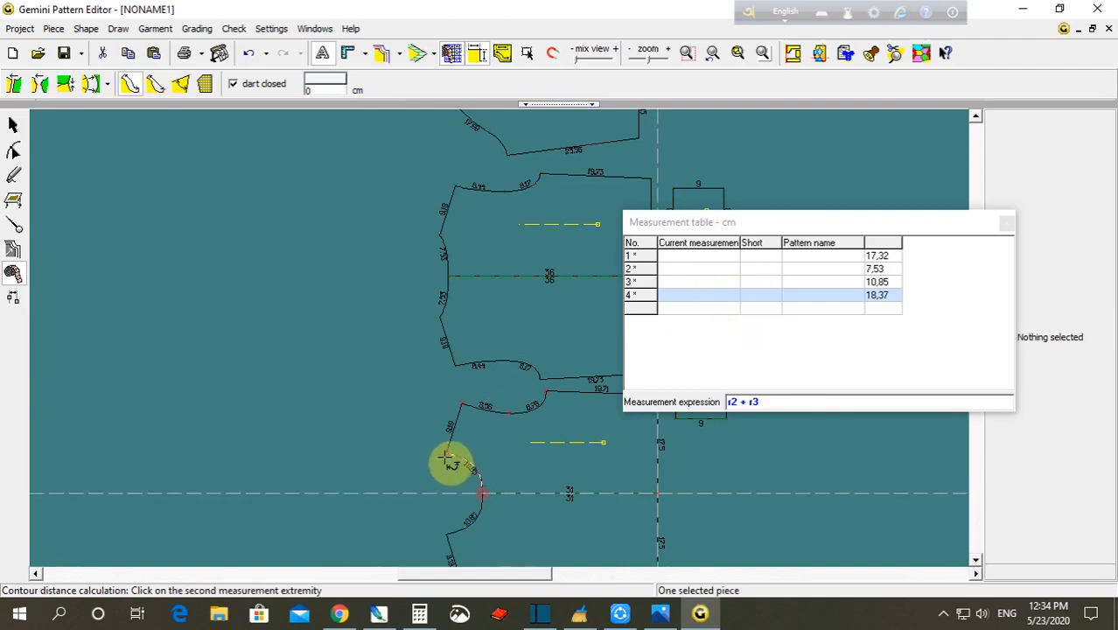
pyautogui.click(447, 454)
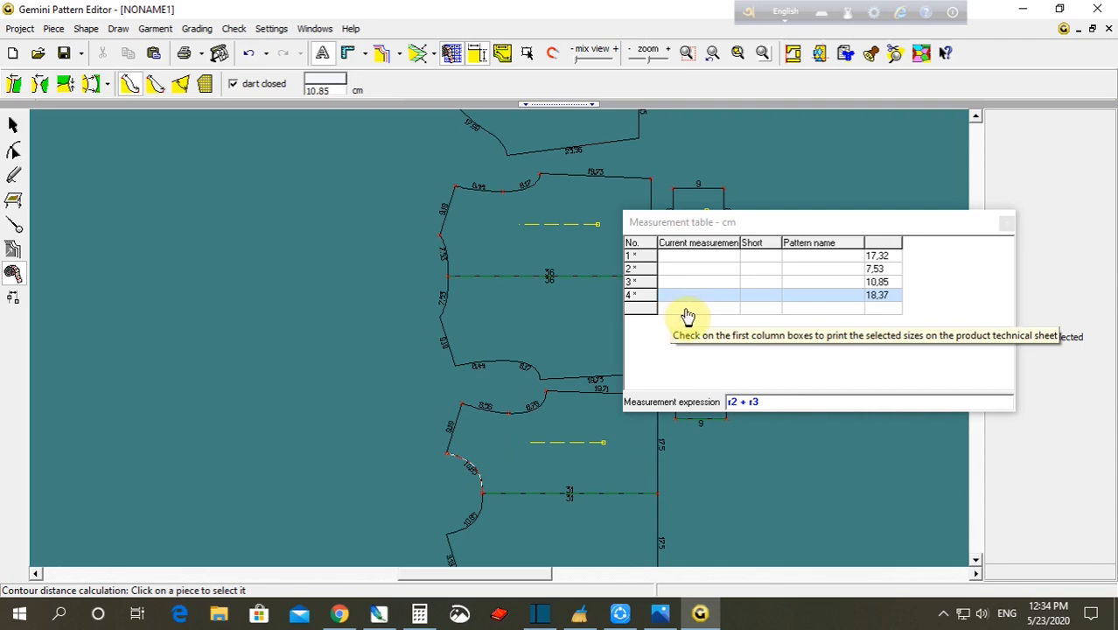
pyautogui.click(447, 277)
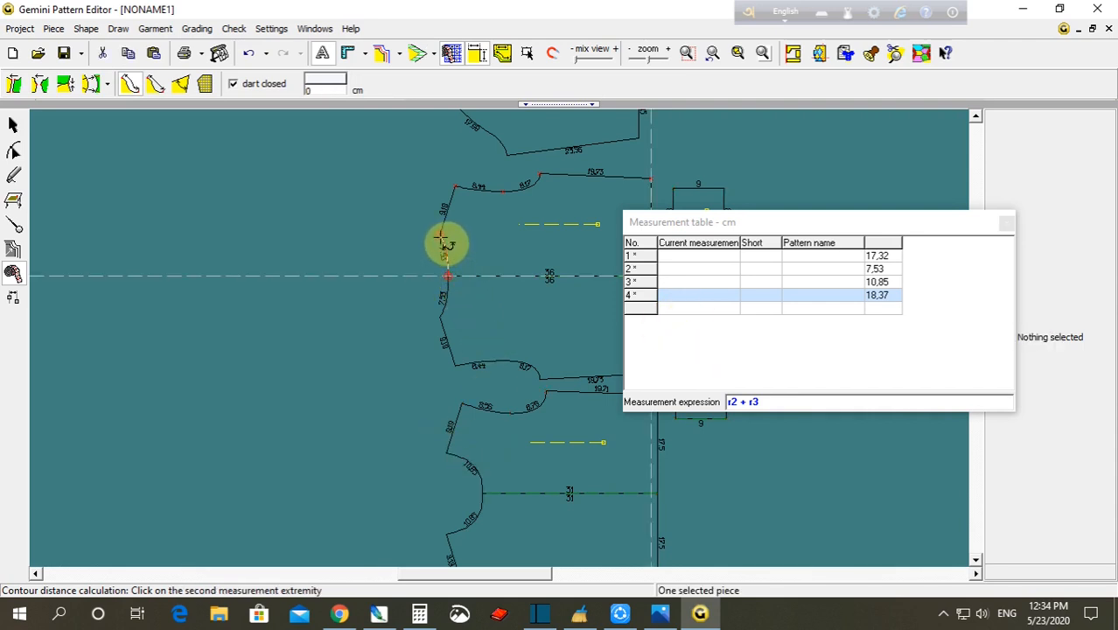
pyautogui.click(443, 242)
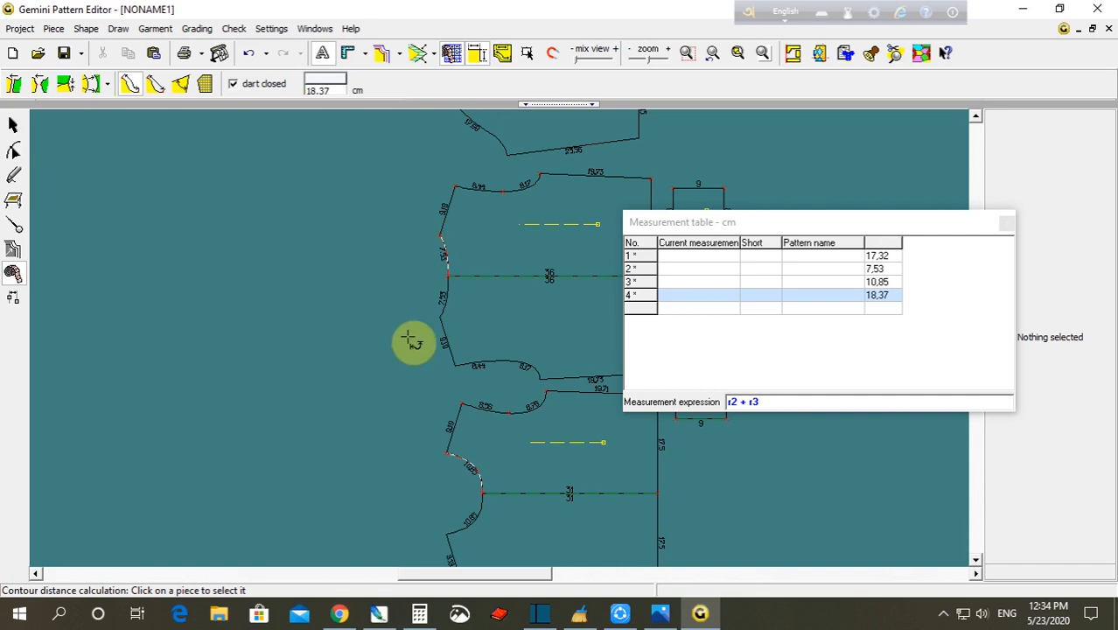
pyautogui.click(679, 308)
pyautogui.rightClick(678, 308)
pyautogui.click(719, 320)
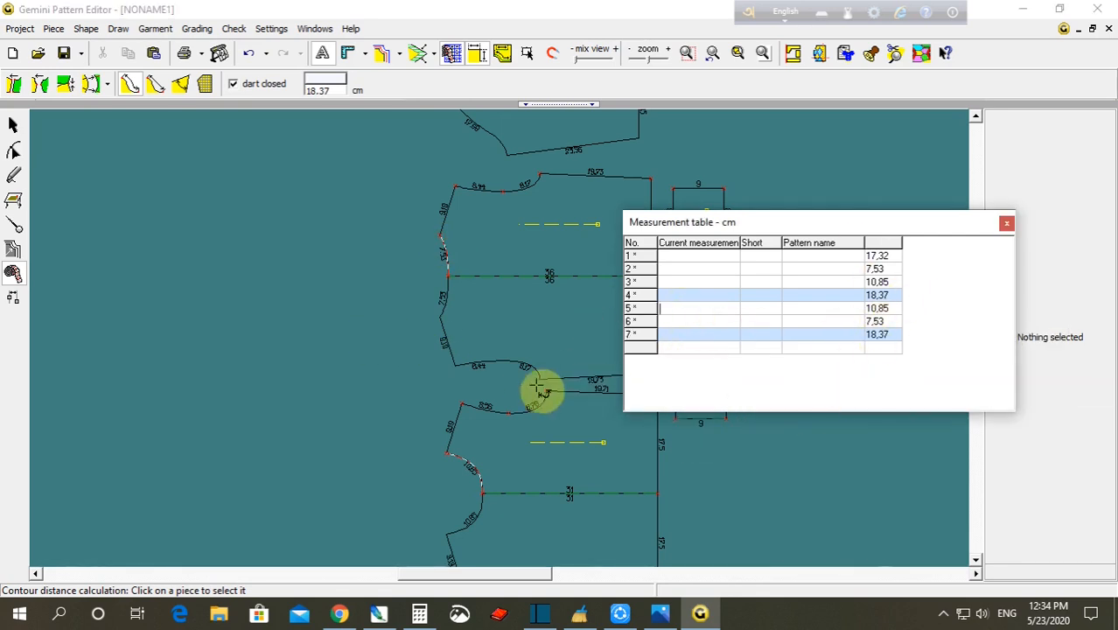
pyautogui.click(317, 344)
pyautogui.click(459, 390)
# - Check the size 4 hood measurements in HODE.jpg and draw a hood rectangle about 46 by 34 cm beside the body pieces
pyautogui.scroll(-3, 463, 389)
pyautogui.middleClick(621, 354)
pyautogui.scroll(1, 499, 338)
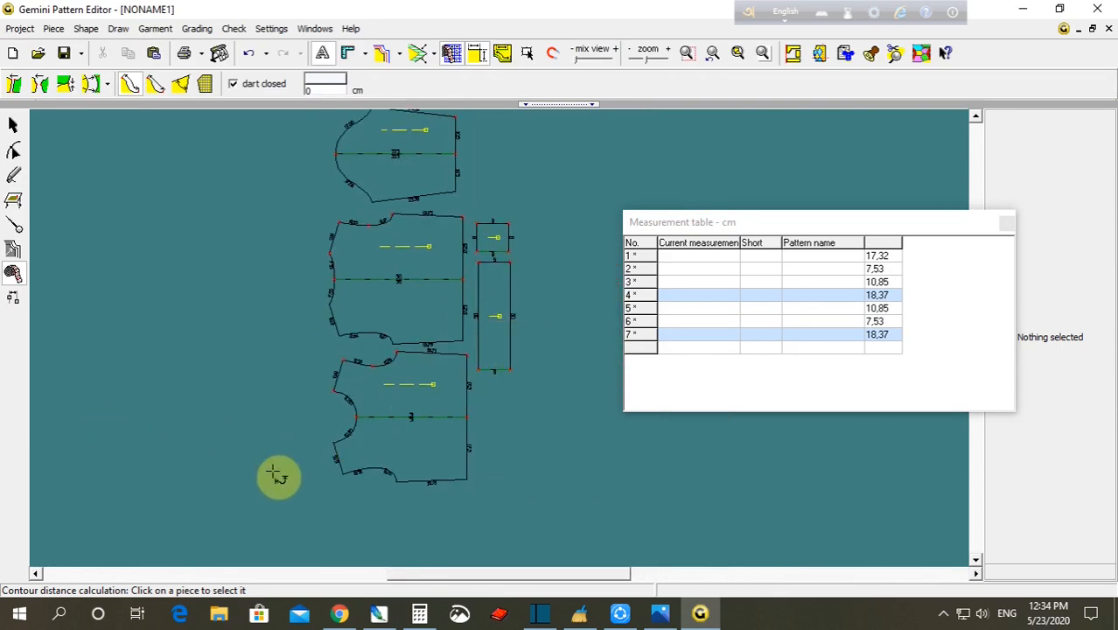
pyautogui.click(11, 176)
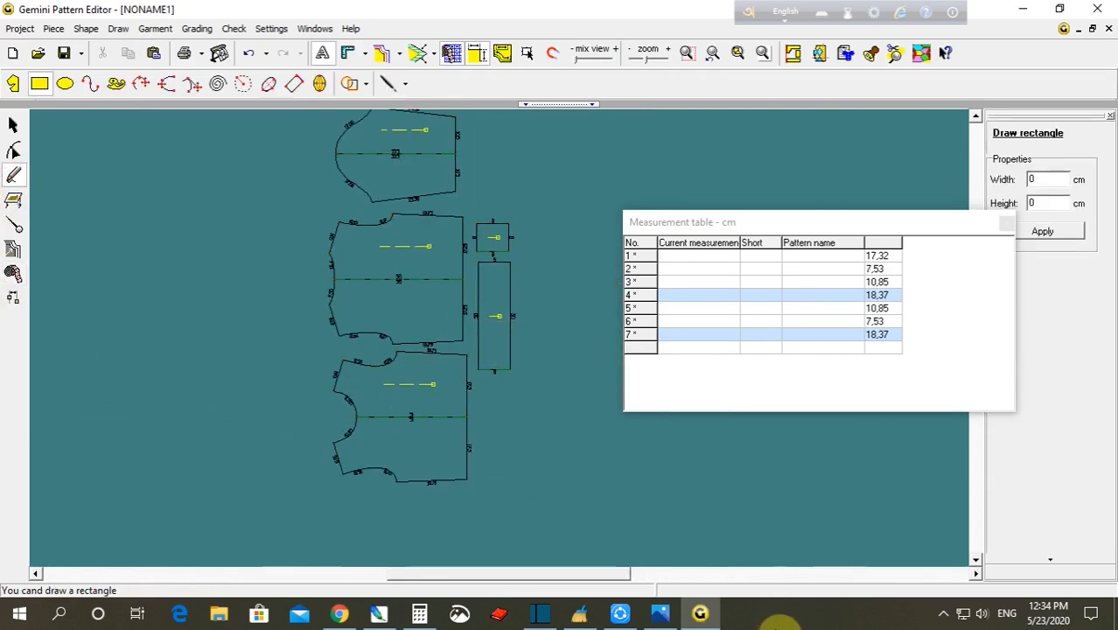
pyautogui.click(660, 613)
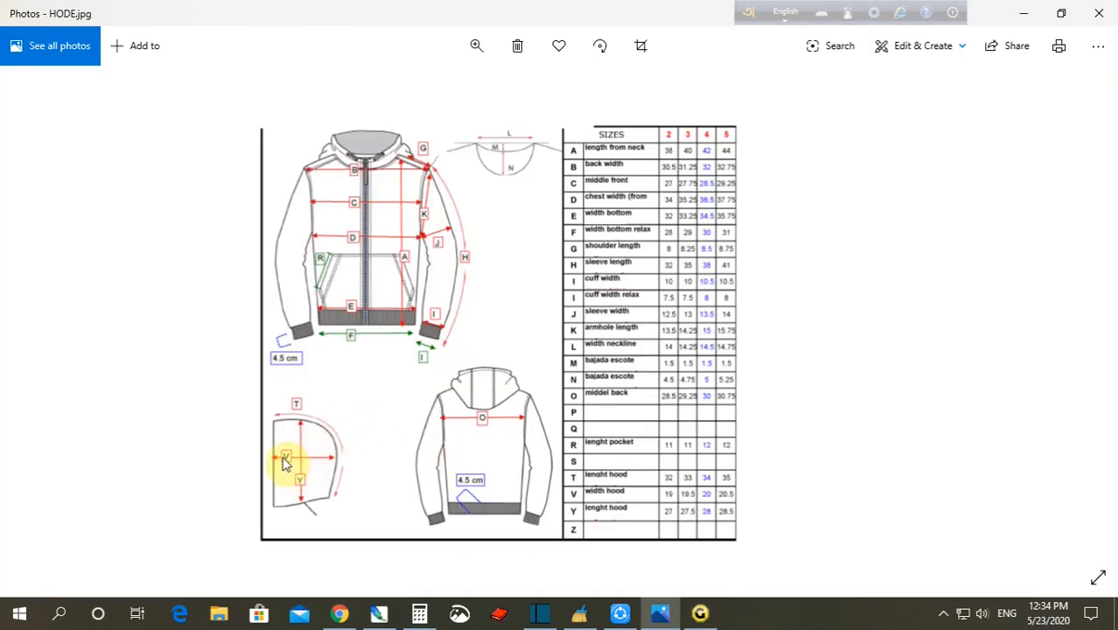
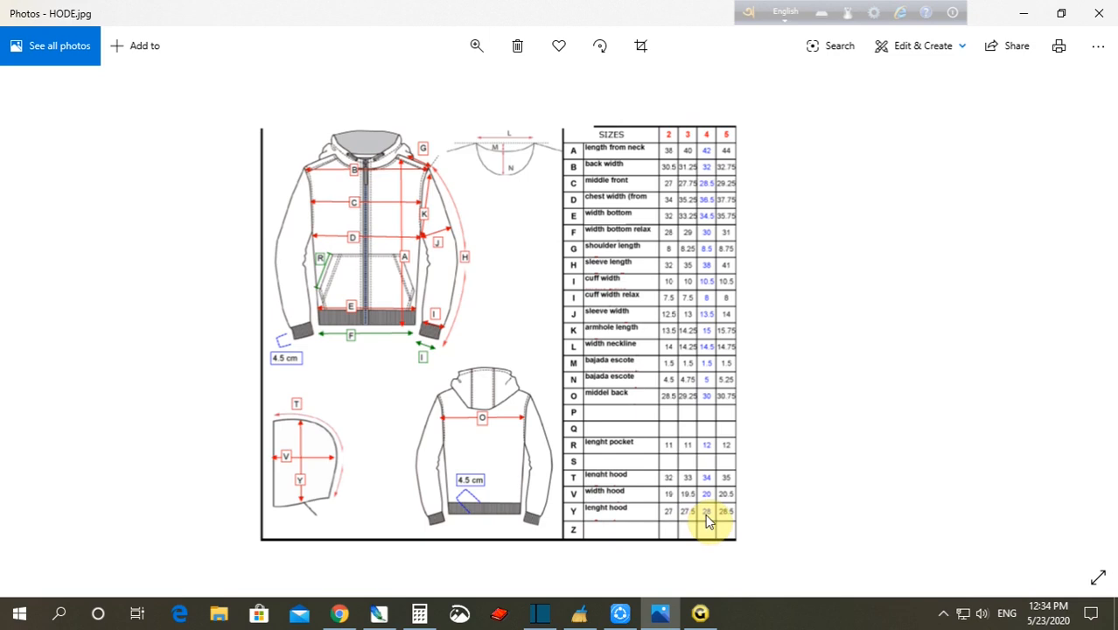
pyautogui.click(700, 613)
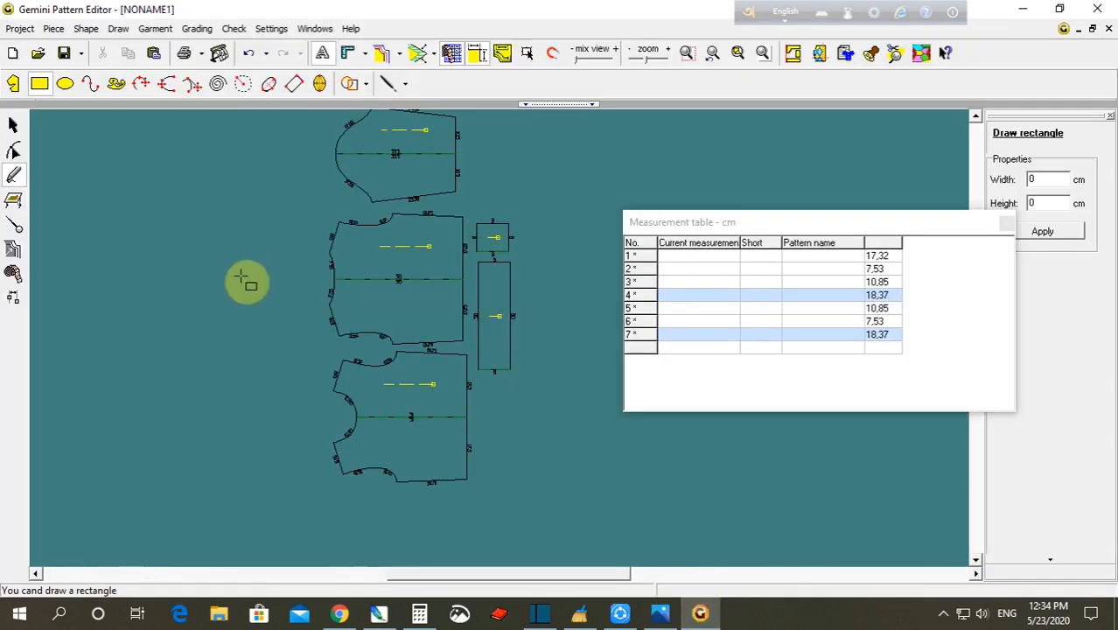
pyautogui.moveTo(58, 191); pyautogui.dragTo(225, 313)
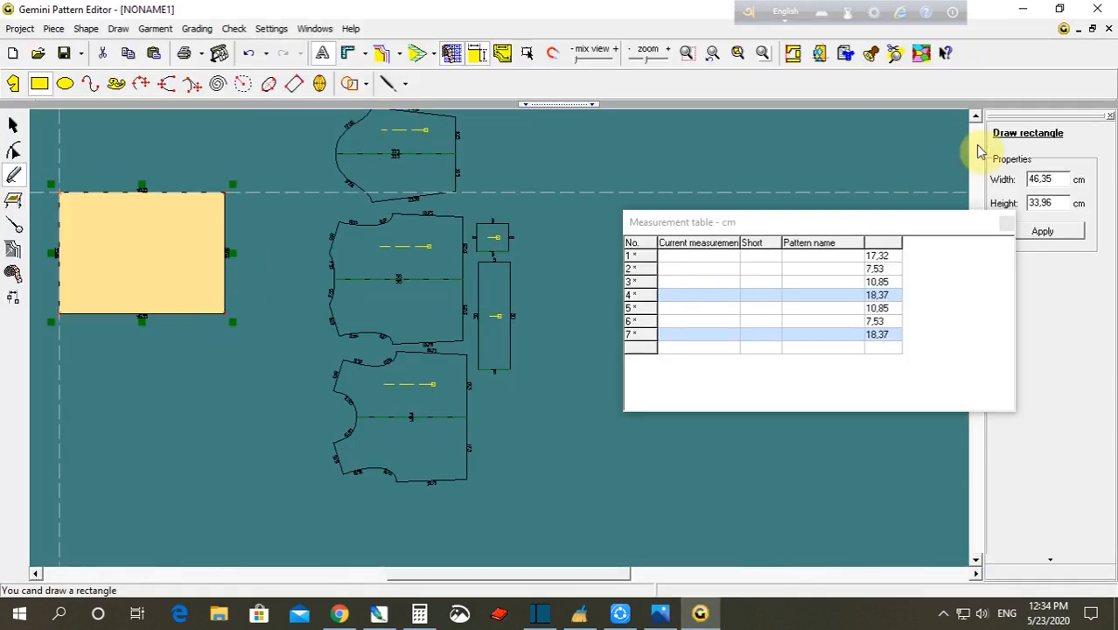
# - Set the hood rectangle to 28 cm wide and 20 cm high, and check the dimensions against the size chart
pyautogui.doubleClick(1045, 181)
pyautogui.write('28')
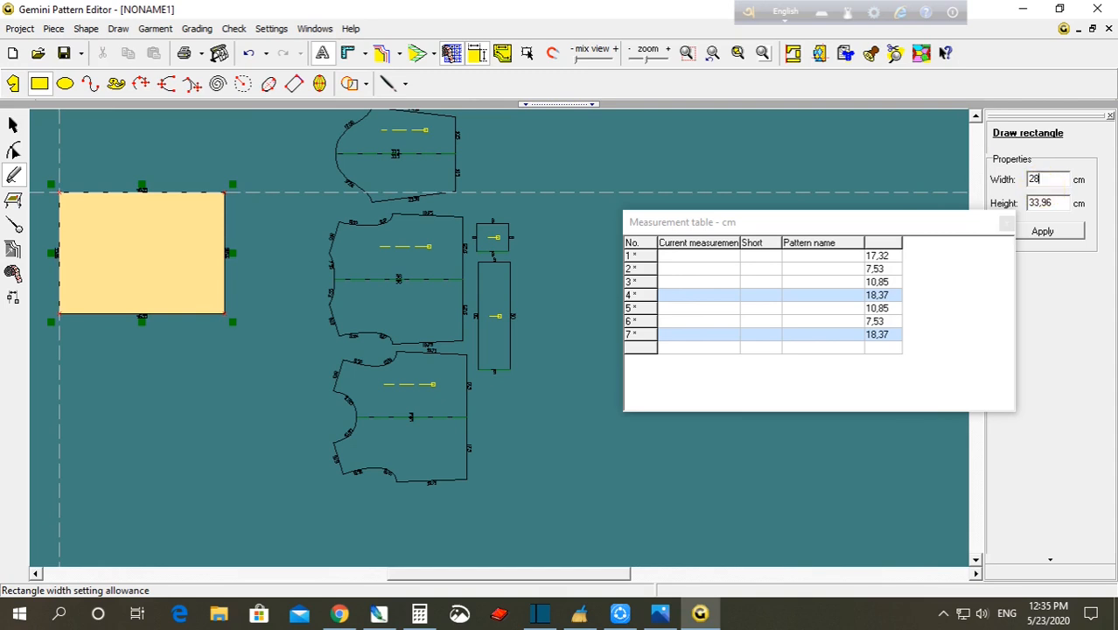
pyautogui.press('Return')
pyautogui.doubleClick(1047, 202)
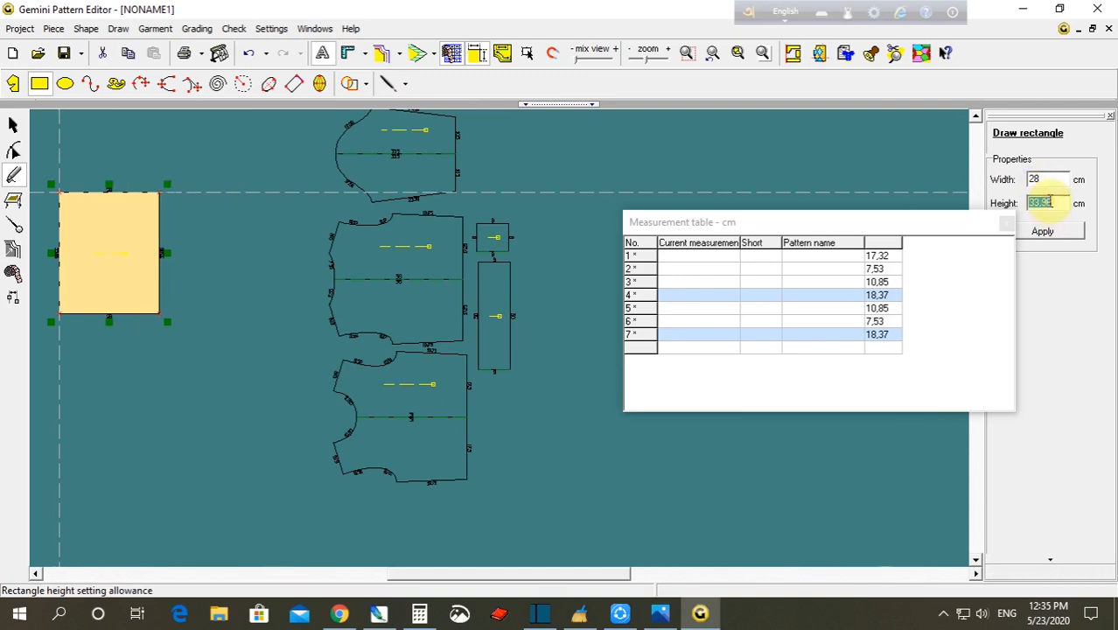
pyautogui.write('20')
pyautogui.press('Return')
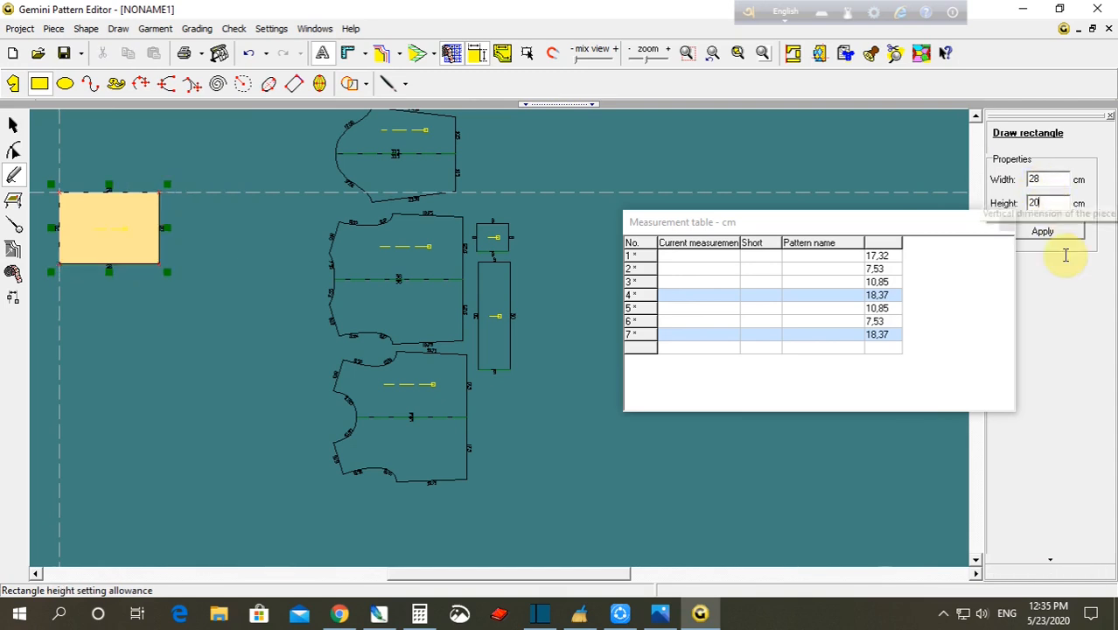
pyautogui.click(1045, 232)
pyautogui.click(659, 613)
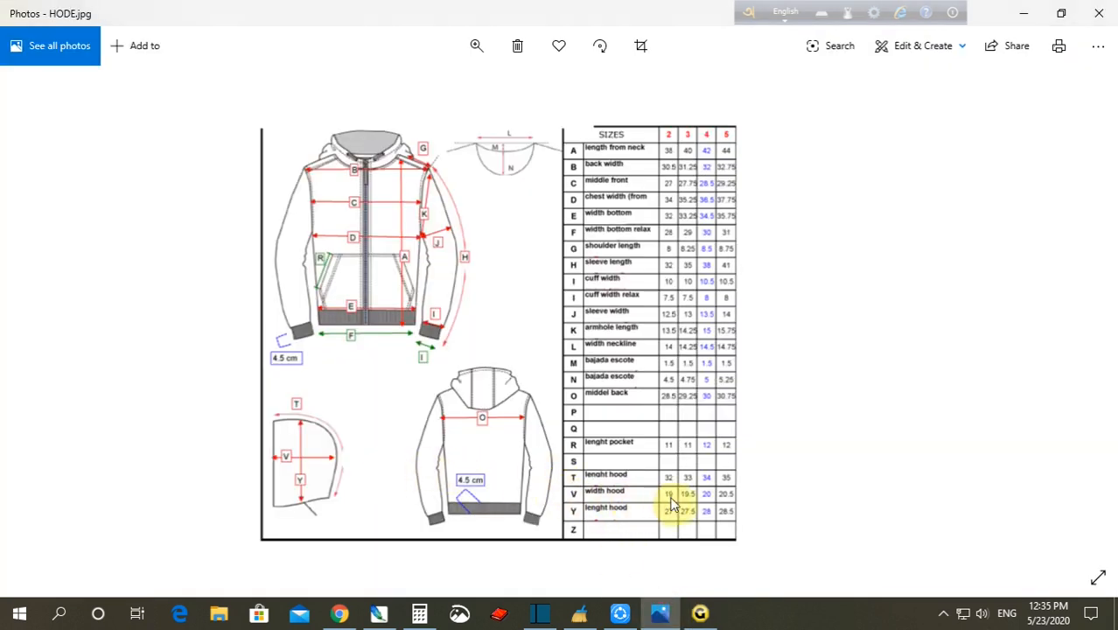
pyautogui.click(695, 615)
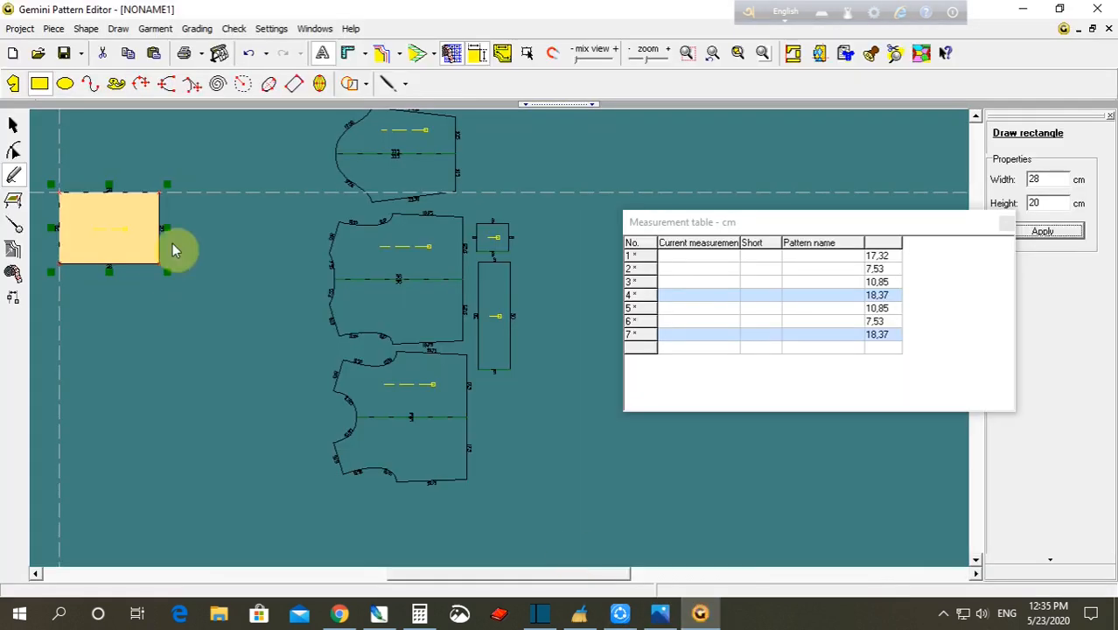
# - Move the hood rectangle closer to the back and front pieces, keeping it in the empty area
pyautogui.click(11, 124)
pyautogui.moveTo(112, 232); pyautogui.dragTo(210, 306)
pyautogui.scroll(4, 219, 305)
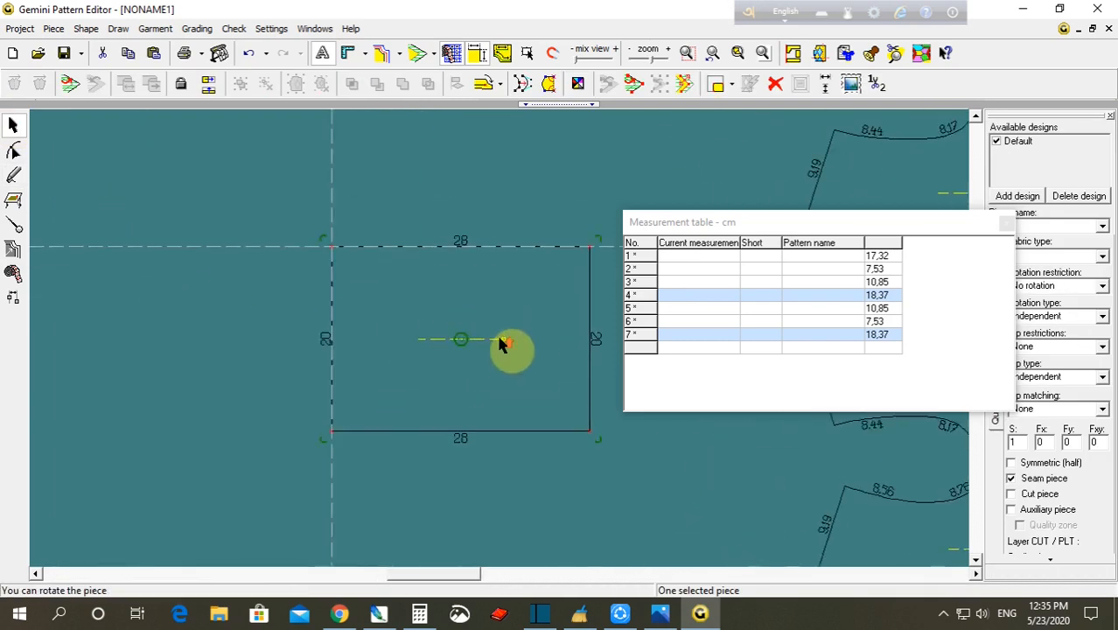
pyautogui.moveTo(494, 350); pyautogui.dragTo(375, 300)
pyautogui.moveTo(376, 301); pyautogui.dragTo(361, 327)
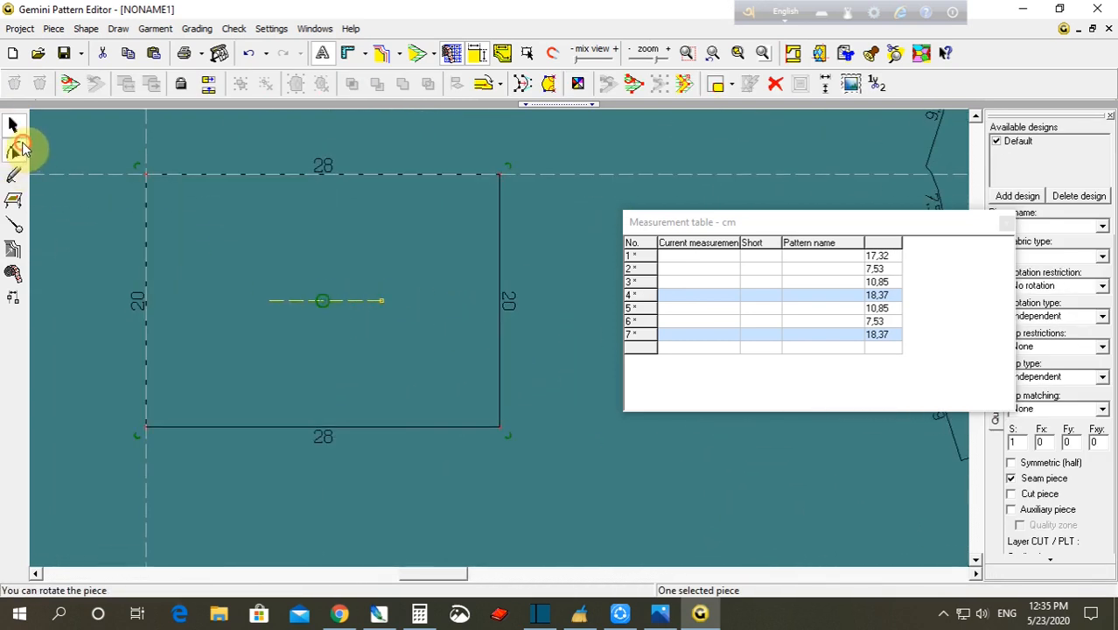
# - Convert the hood rectangle's two 20 cm edges and its upper 28 cm edge to curves
pyautogui.click(14, 151)
pyautogui.click(146, 303)
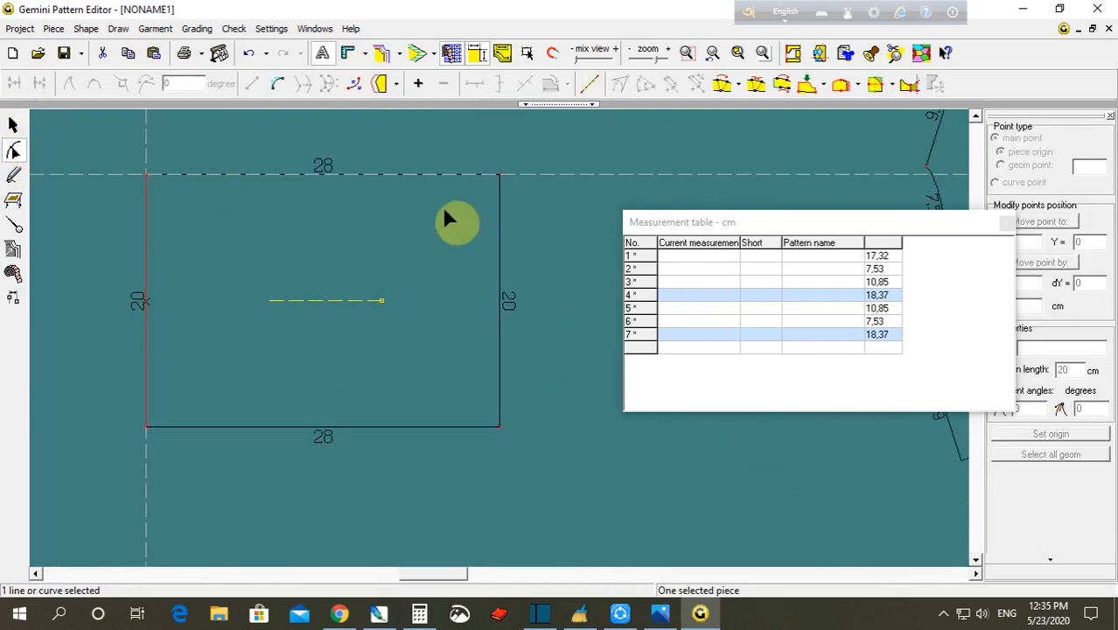
pyautogui.click(324, 429)
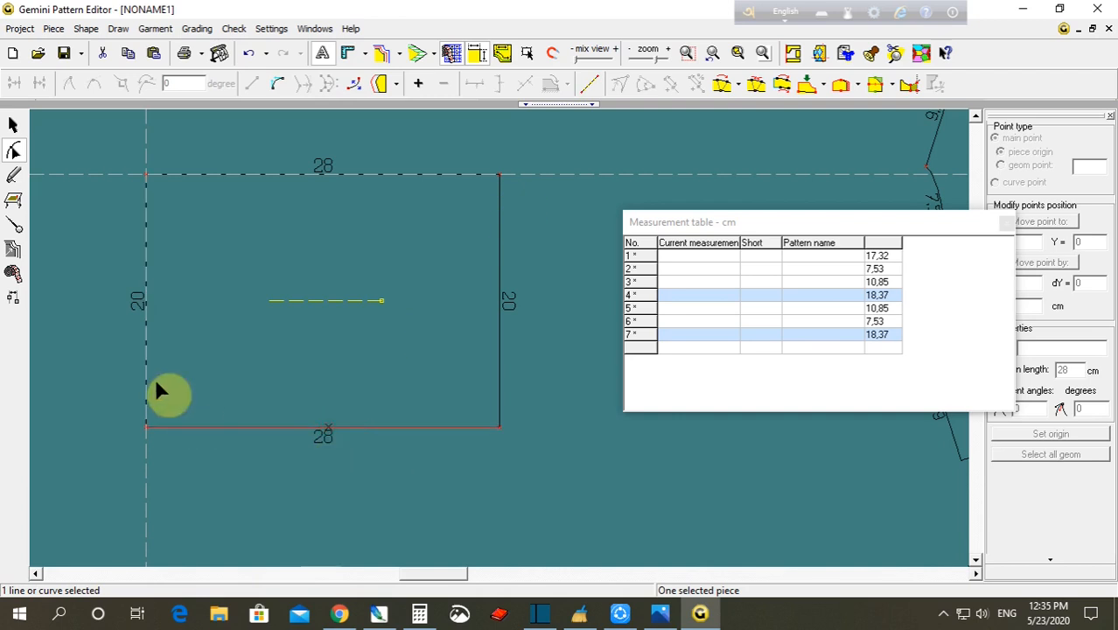
pyautogui.click(145, 299)
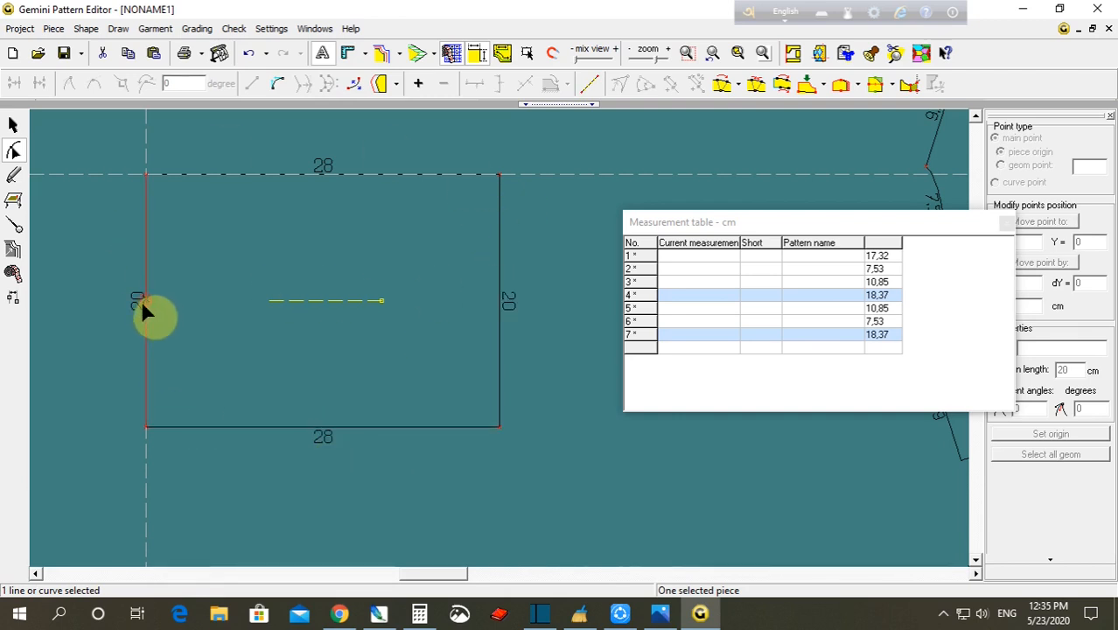
pyautogui.click(298, 174)
pyautogui.click(276, 84)
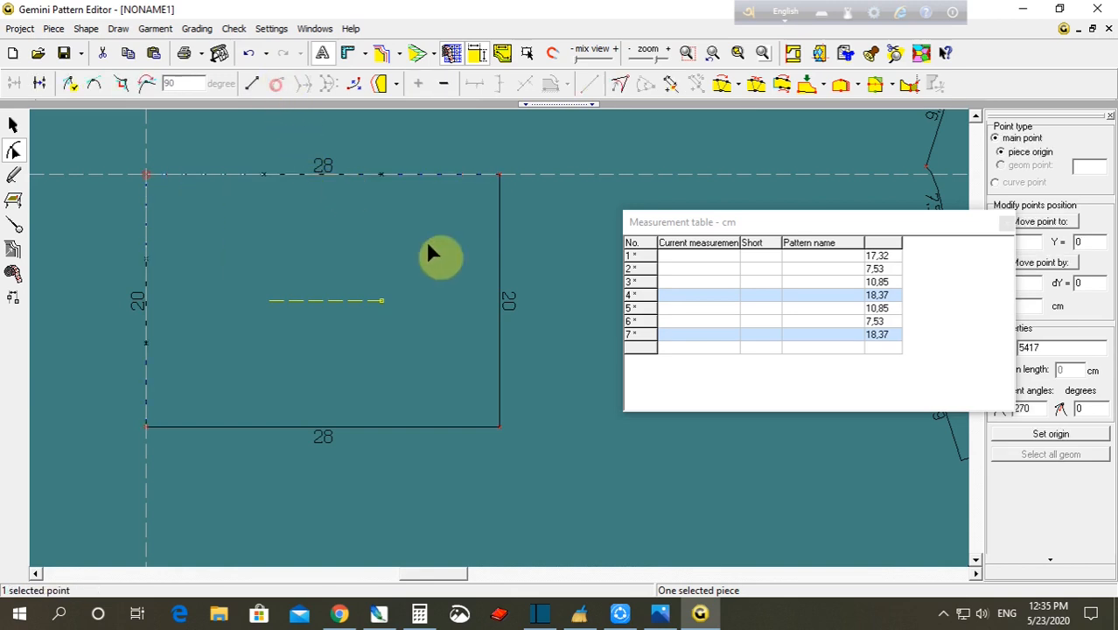
pyautogui.click(499, 280)
pyautogui.click(270, 84)
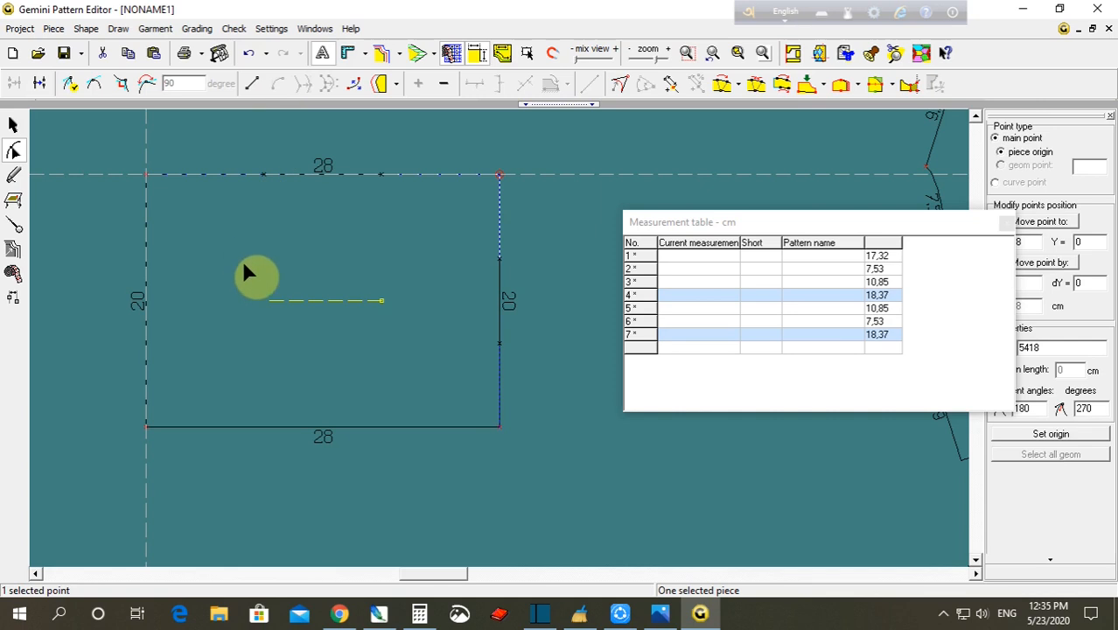
# - Insert a point near the middle of the hood's left edge and another on its upper edge about 11 cm from the left corner
pyautogui.click(145, 301)
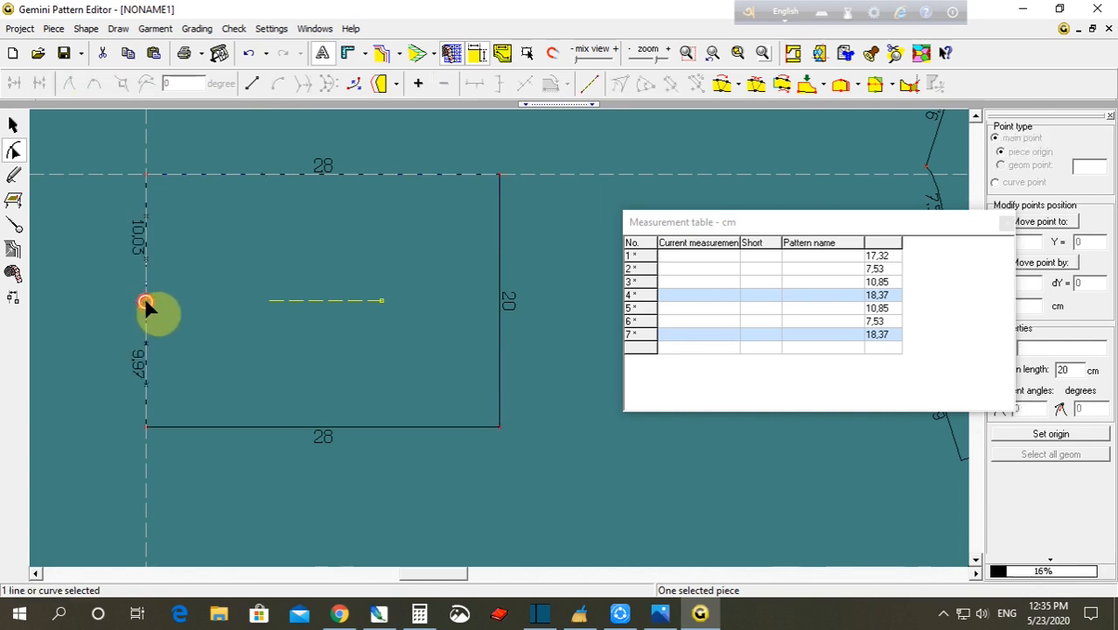
pyautogui.click(298, 174)
pyautogui.click(284, 175)
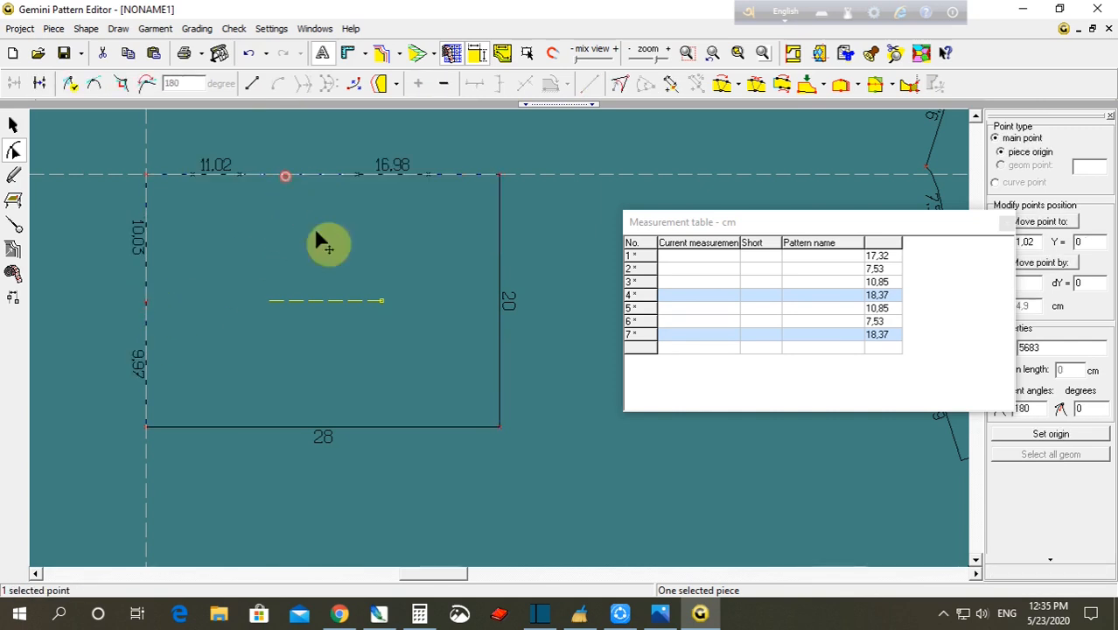
# - Insert a point about 9 cm down the hood's right edge, and round the upper-left corner by deleting its point and smoothing the two adjacent points
pyautogui.click(498, 290)
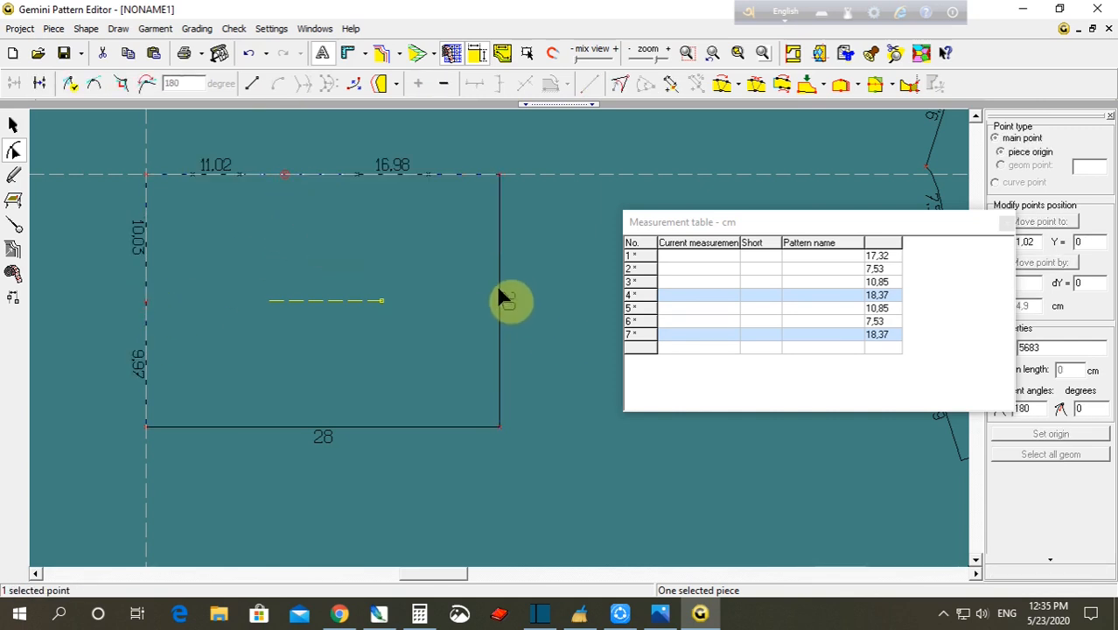
pyautogui.click(147, 177)
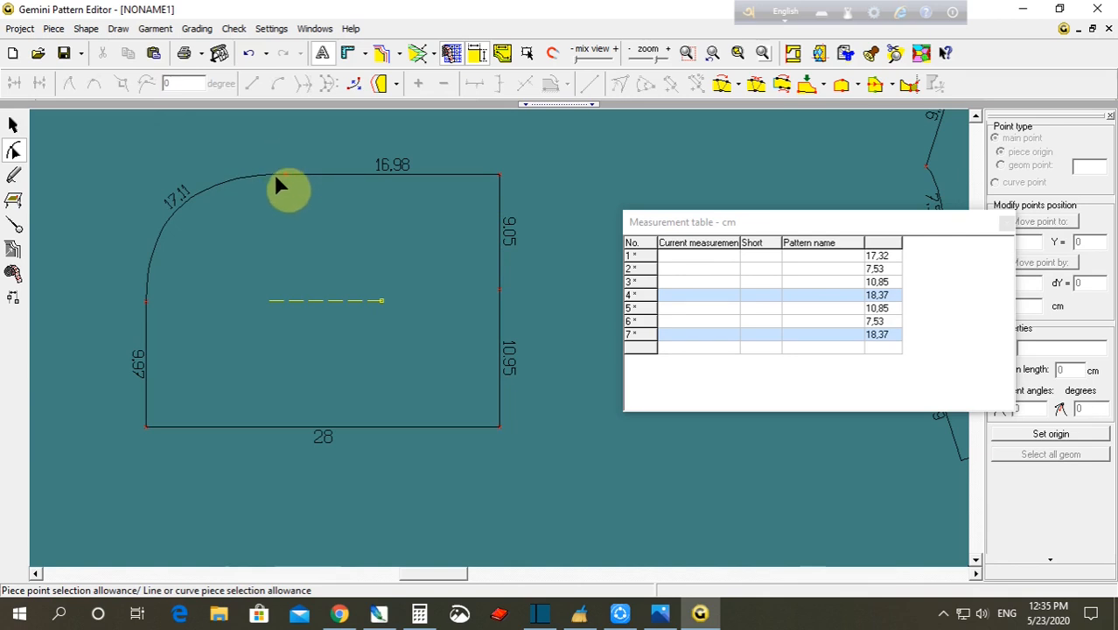
pyautogui.moveTo(307, 151); pyautogui.dragTo(109, 317)
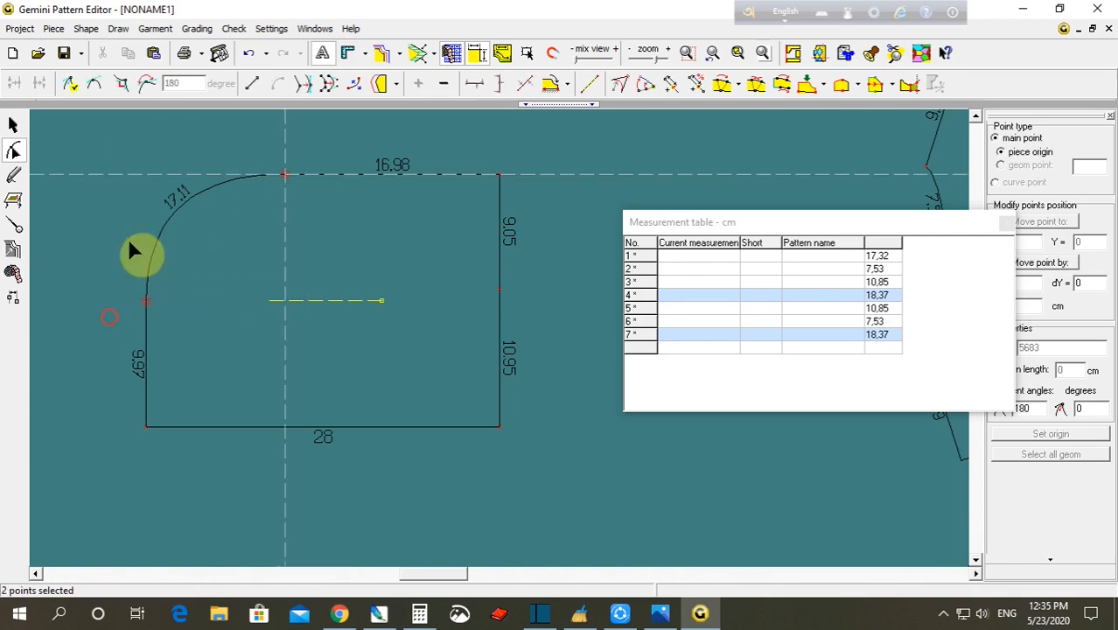
pyautogui.click(93, 83)
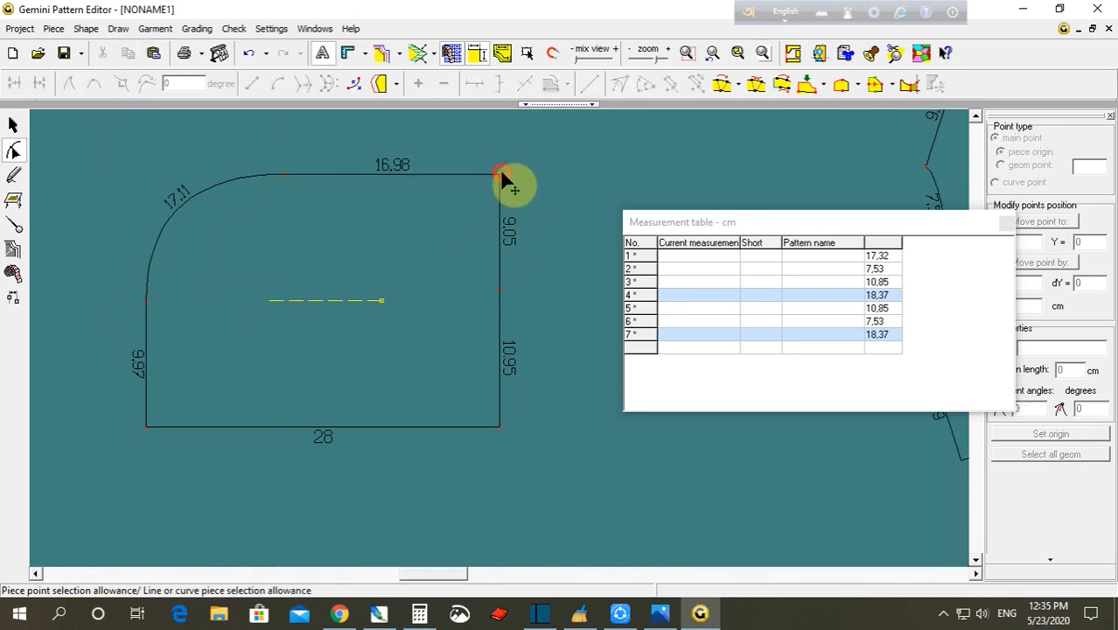
# - Move the hood's upper-right corner point about 3.8 cm inward and 1.75 cm down to slope the top and front edges
pyautogui.moveTo(501, 175); pyautogui.dragTo(451, 195)
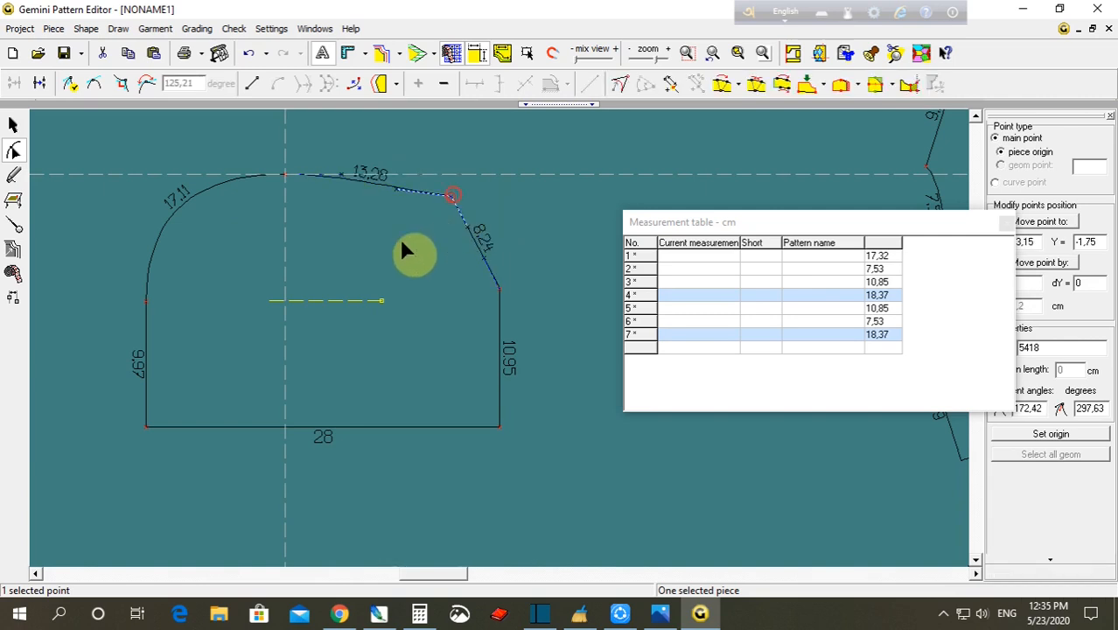
pyautogui.moveTo(312, 137); pyautogui.dragTo(228, 210)
pyautogui.click(135, 161)
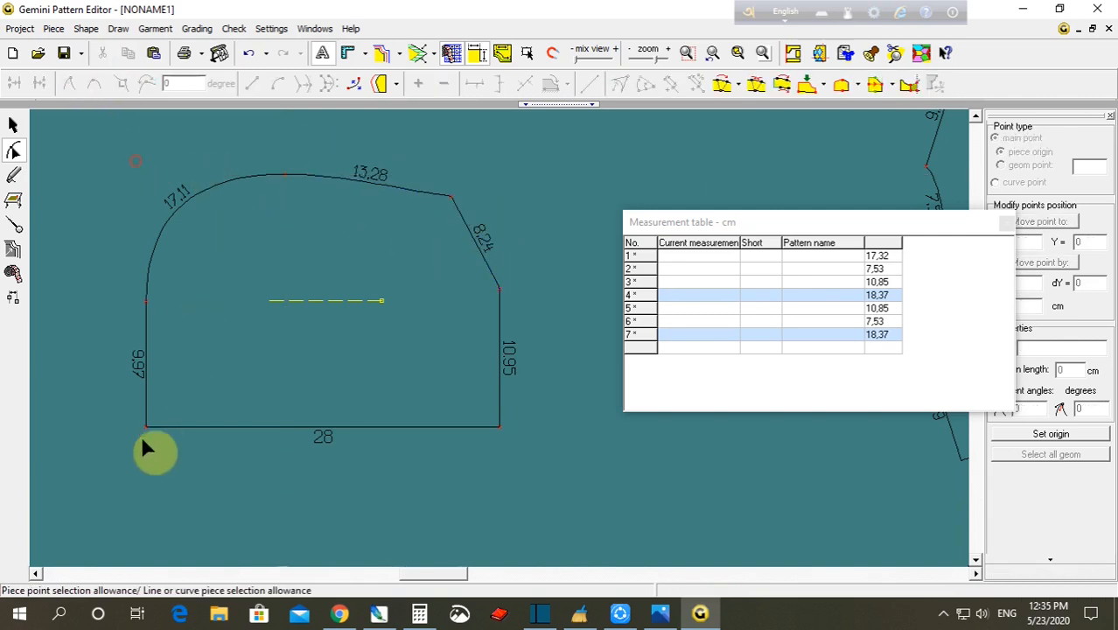
# - Shift both end points of the hood's 28 cm bottom edge about 1 cm to the right
pyautogui.moveTo(112, 409); pyautogui.dragTo(608, 477)
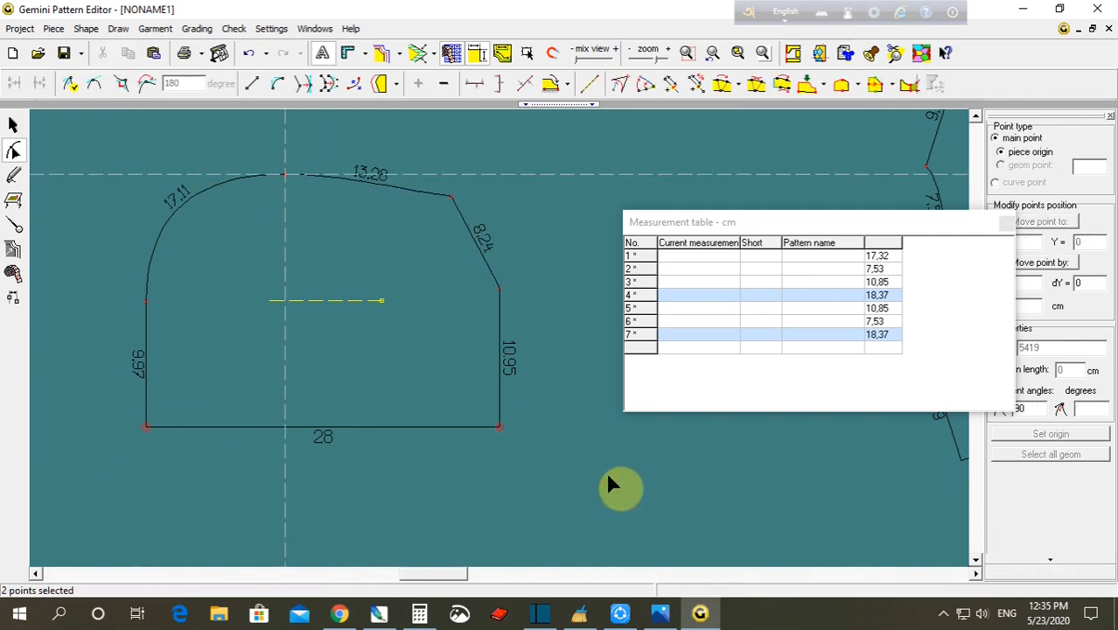
pyautogui.press('Right')
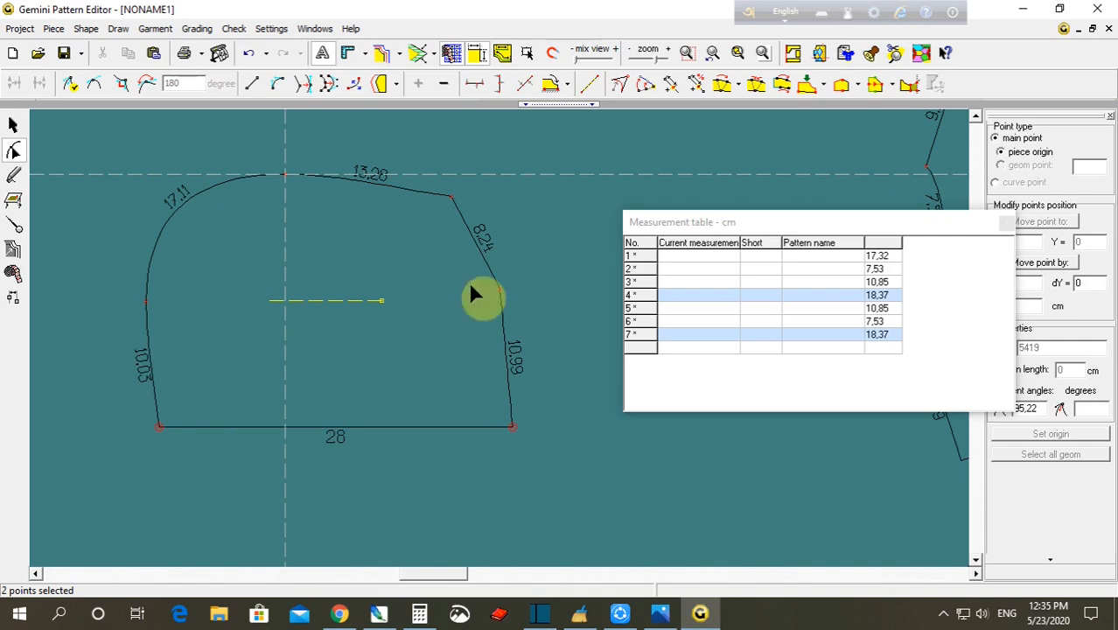
pyautogui.click(514, 268)
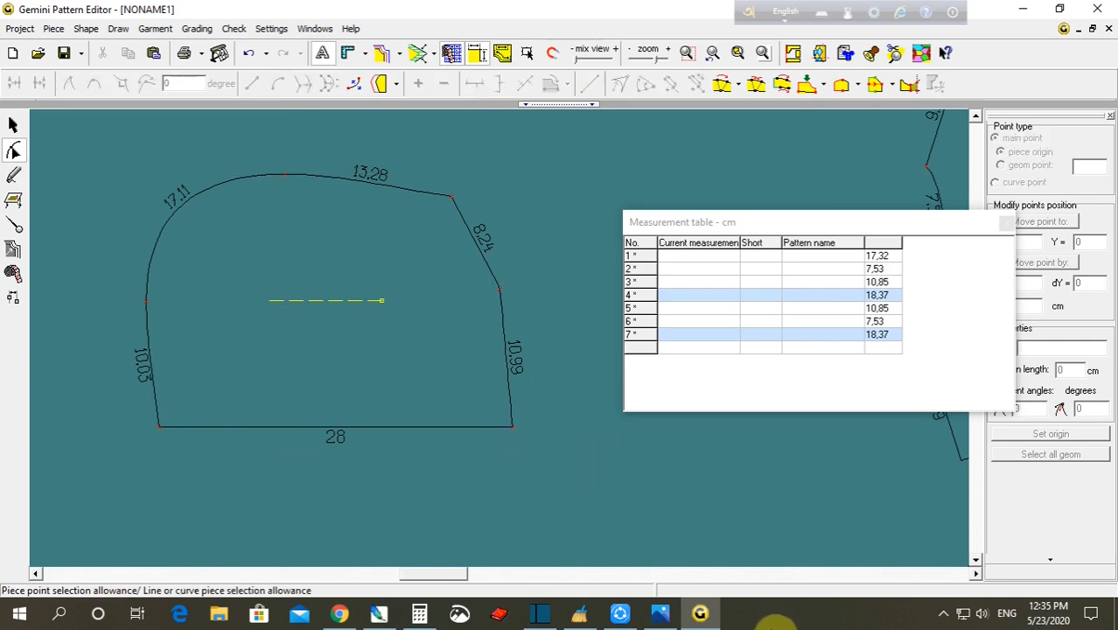
# - Check the hood measurements in HODE.jpg and extend the hood piece's bottom edge to 28.5 cm by moving its lower-right corner outward
pyautogui.click(663, 615)
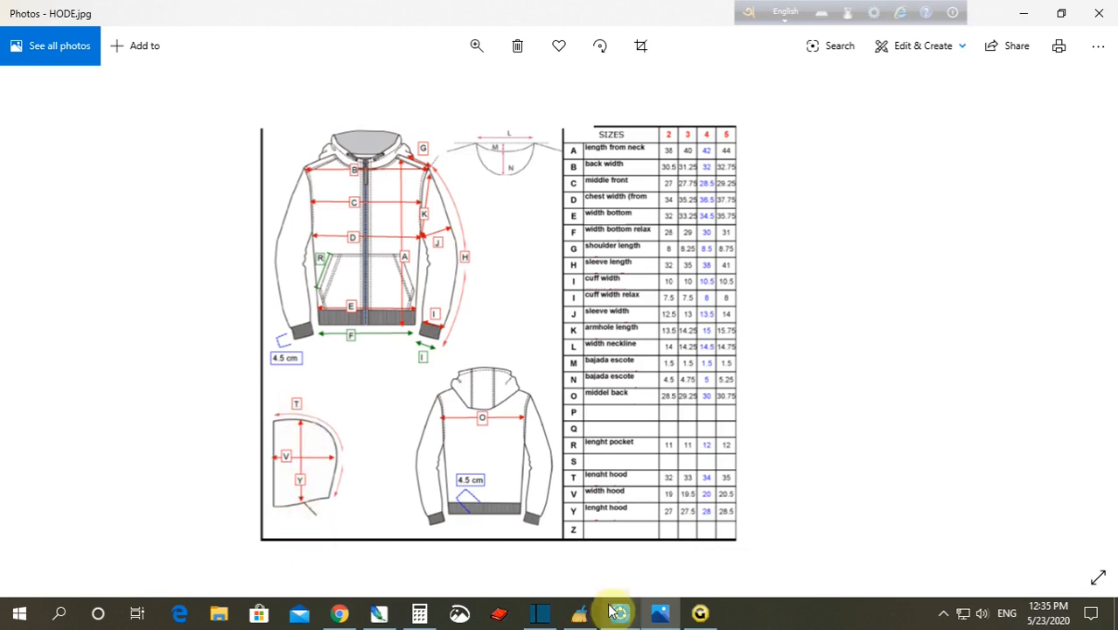
pyautogui.click(700, 615)
pyautogui.click(474, 393)
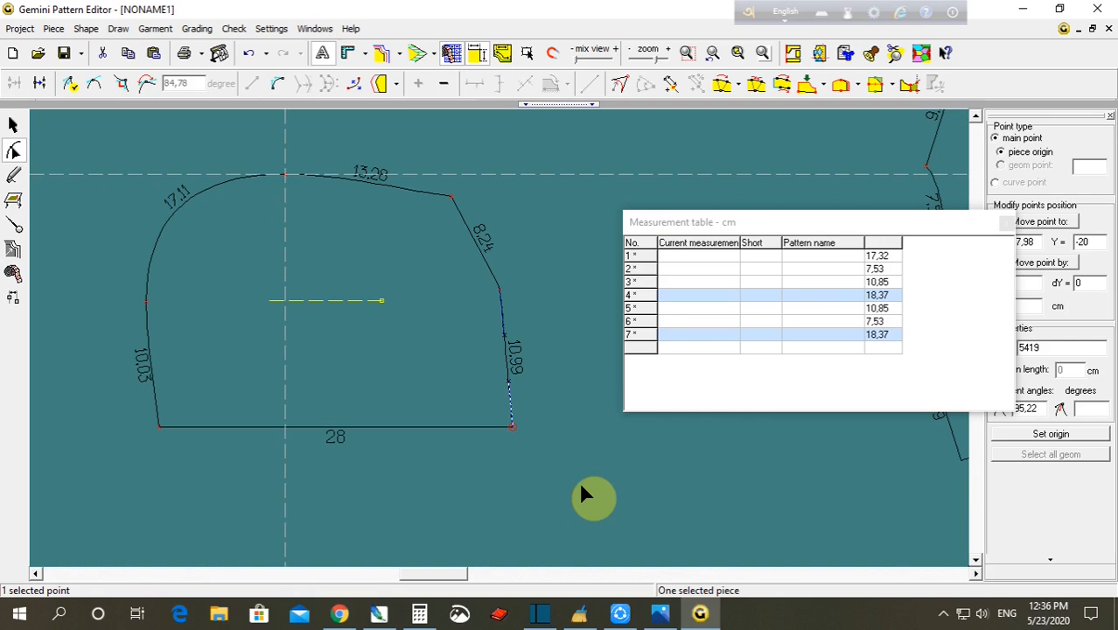
pyautogui.press('Right')
pyautogui.press('Right')
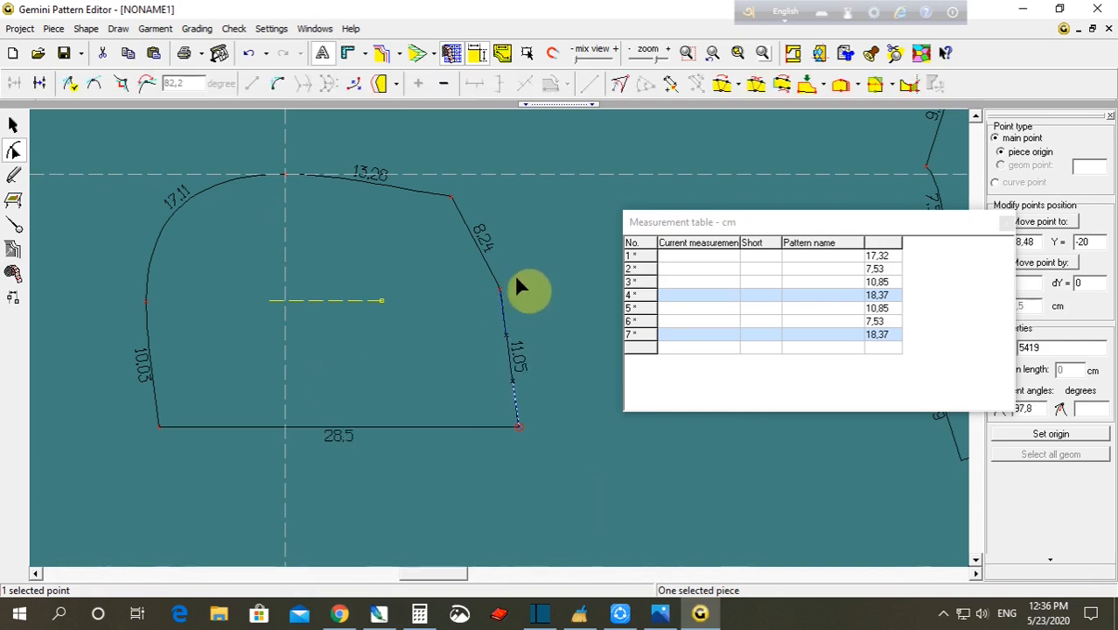
# - Smooth the hood's right edge into a curve through its middle point and move that point 1 cm down
pyautogui.click(127, 304)
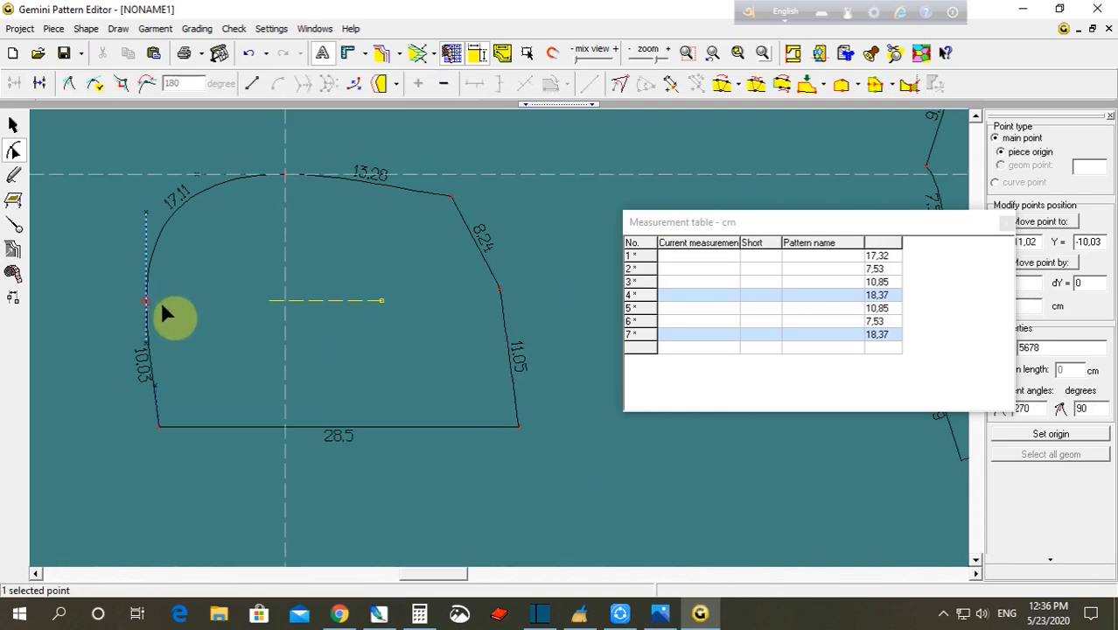
pyautogui.moveTo(529, 257); pyautogui.dragTo(460, 355)
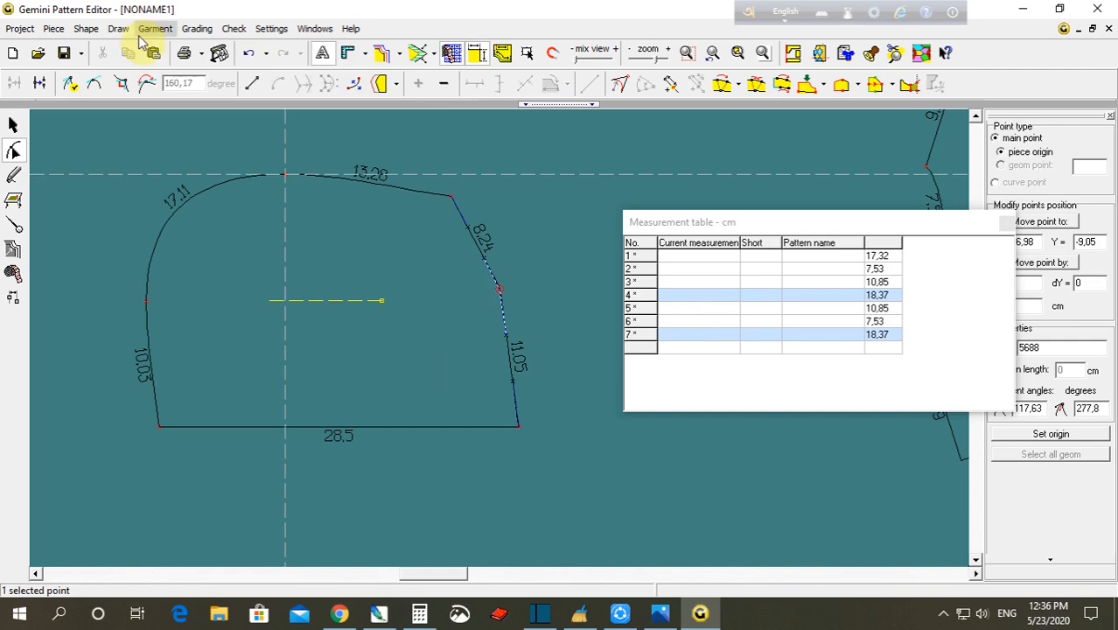
pyautogui.click(100, 80)
pyautogui.click(458, 214)
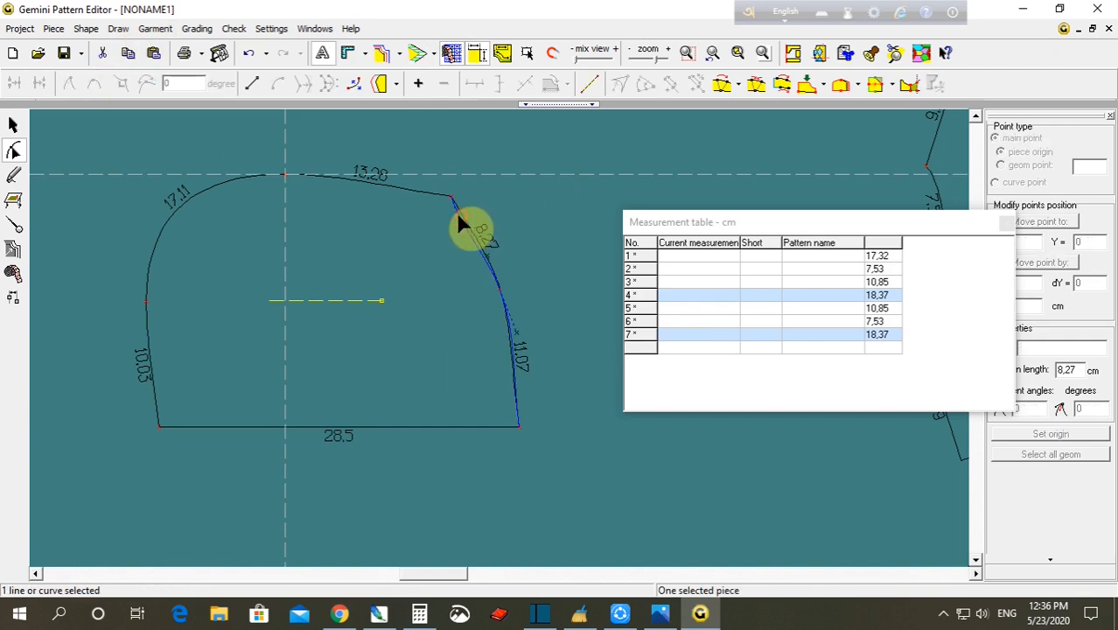
pyautogui.click(458, 216)
pyautogui.moveTo(534, 422); pyautogui.dragTo(480, 453)
pyautogui.click(118, 82)
pyautogui.click(86, 179)
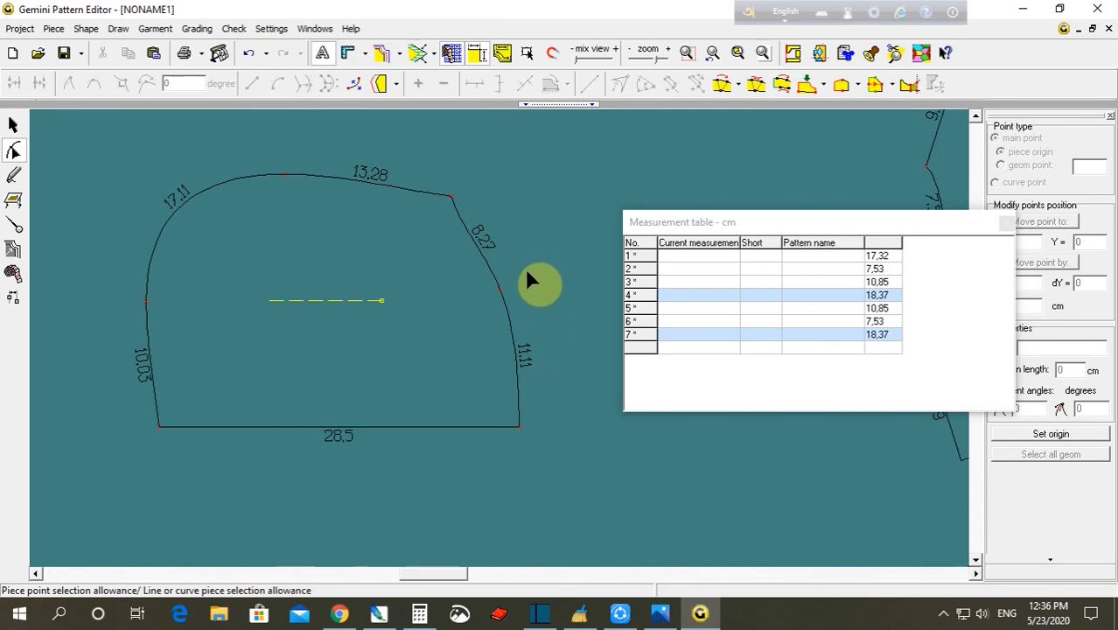
pyautogui.moveTo(516, 264); pyautogui.dragTo(494, 335)
pyautogui.press('Down')
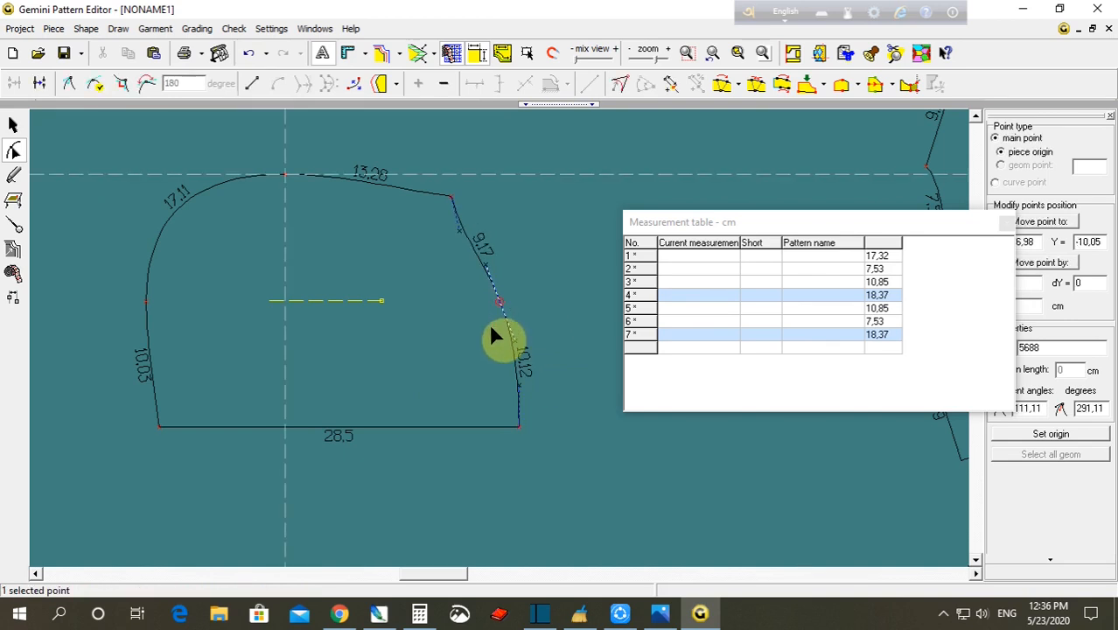
# - Measure the hood's right contour from the upper-right corner to the lower-right corner and add it to the measurement table
pyautogui.click(12, 274)
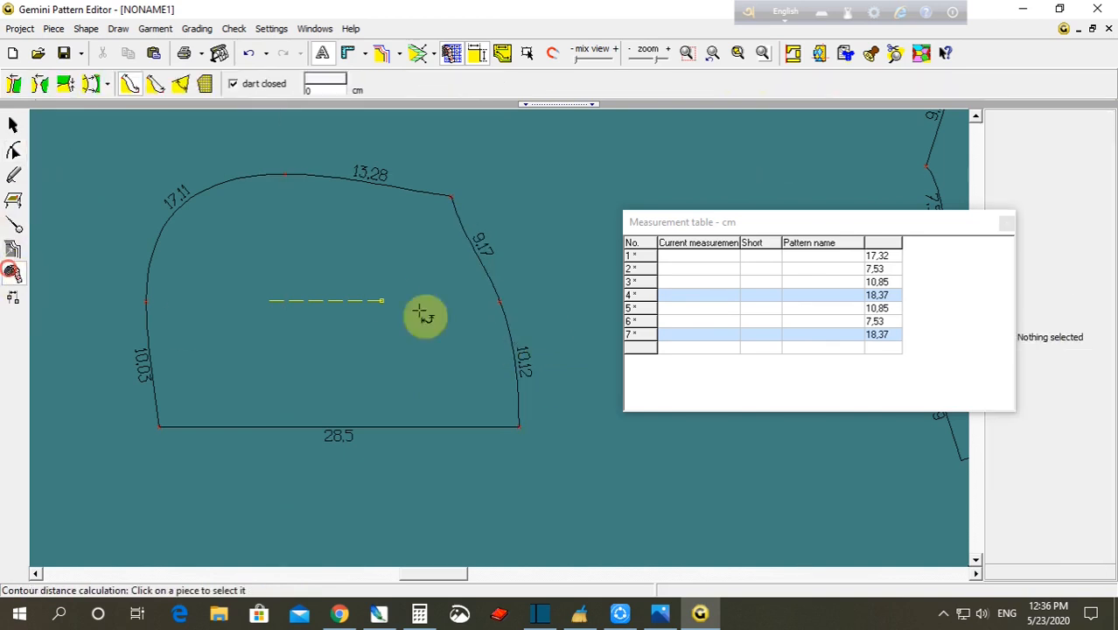
pyautogui.click(454, 199)
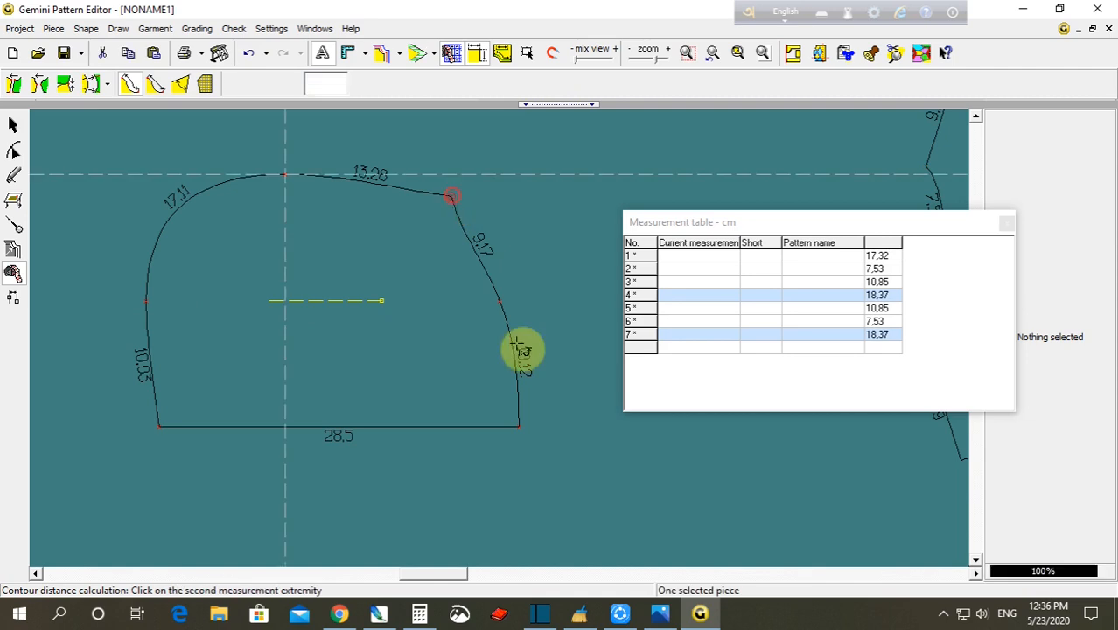
pyautogui.click(520, 427)
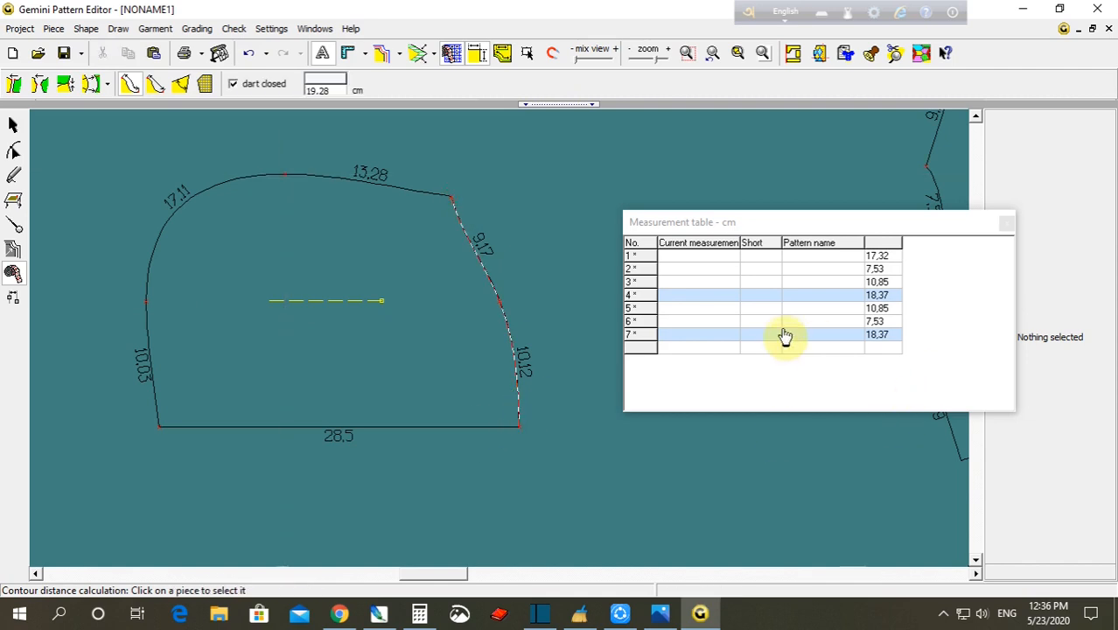
pyautogui.rightClick(714, 350)
pyautogui.click(760, 361)
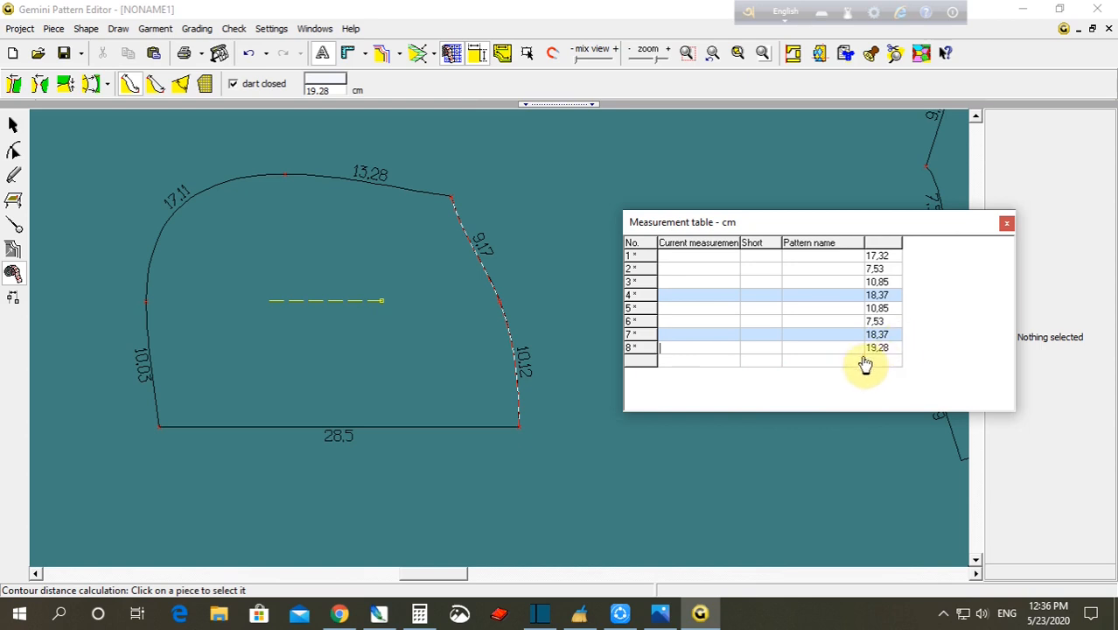
# - Move the hood's upper-right corner point 1.1 cm down to Y -2.85, bringing the right contour to 18.3 cm
pyautogui.click(13, 150)
pyautogui.moveTo(414, 156); pyautogui.dragTo(463, 231)
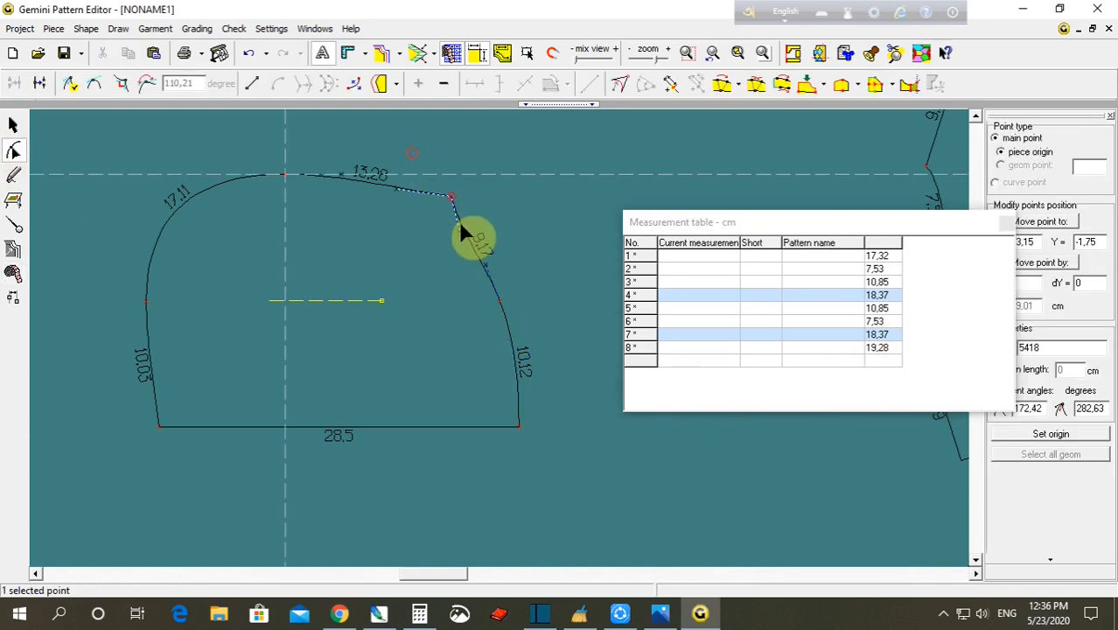
pyautogui.press('Down')
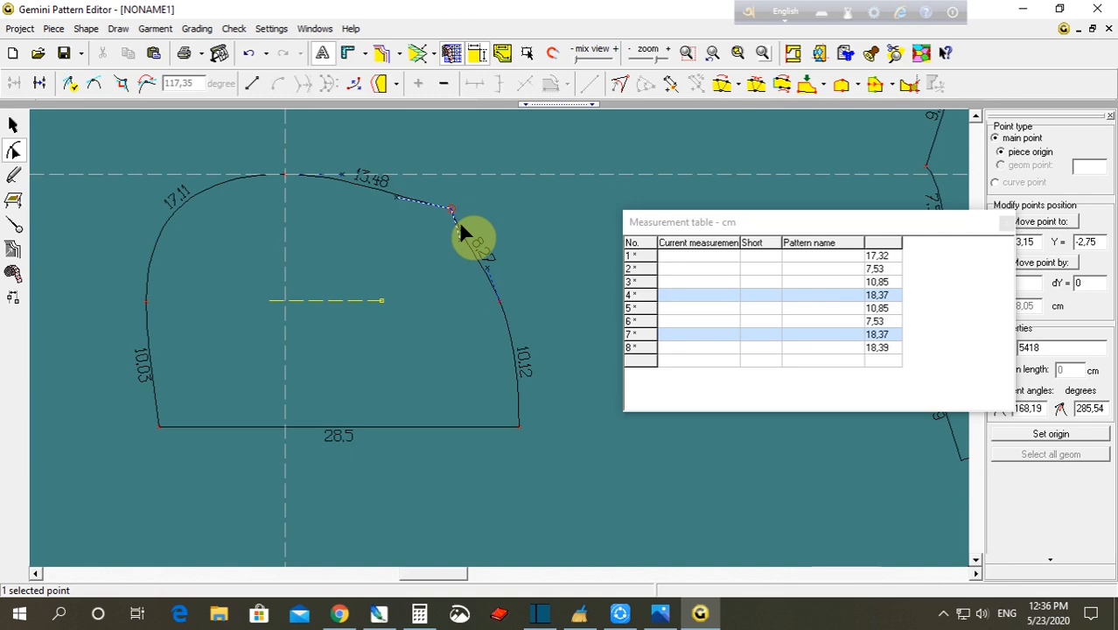
pyautogui.press('Down')
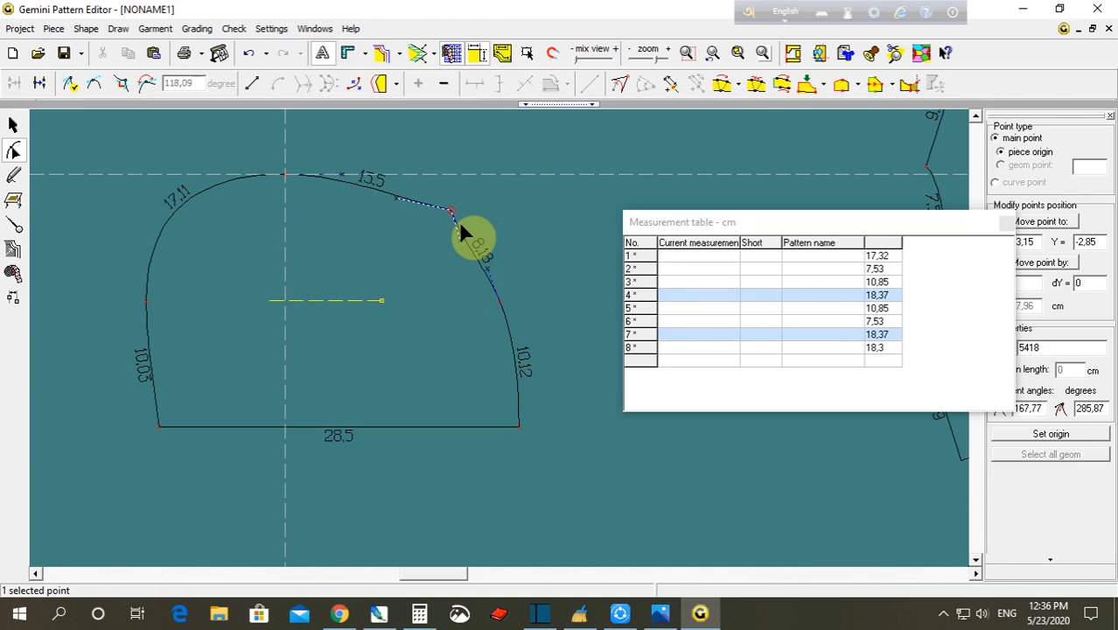
pyautogui.click(532, 272)
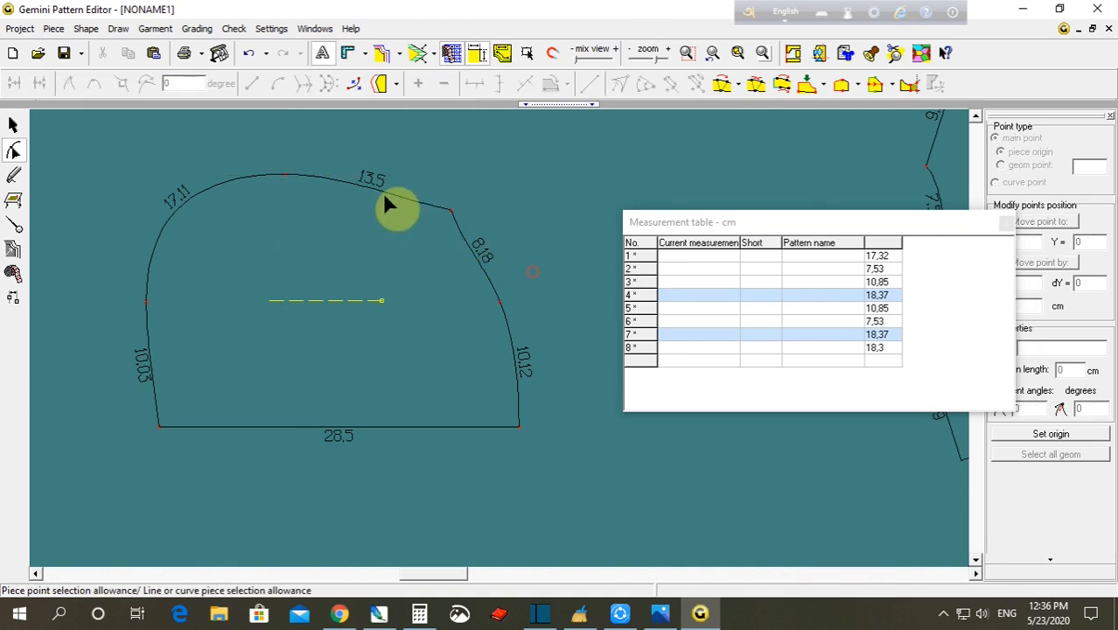
# - Reshape the hood's top curve around its highest point, making the adjoining segments about 17.28 cm and 13.47 cm
pyautogui.moveTo(357, 144); pyautogui.dragTo(451, 219)
pyautogui.moveTo(339, 174); pyautogui.dragTo(342, 178)
pyautogui.click(379, 147)
pyautogui.click(467, 203)
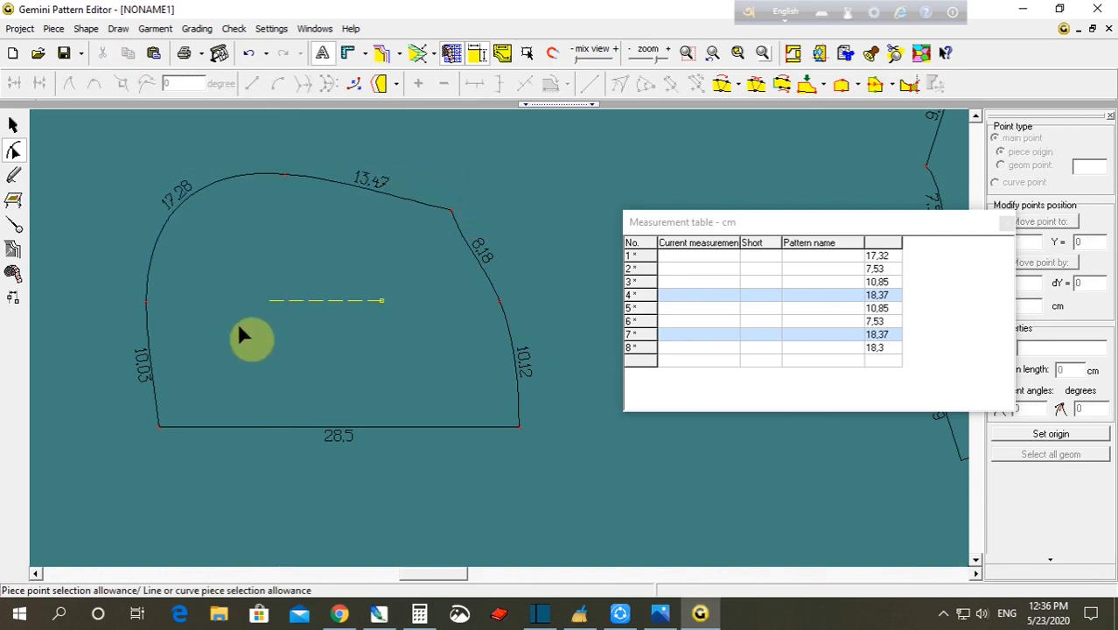
# - Check the size chart, measure the outer contour from the lower-left to the upper-right corner, and add it to the measurement table
pyautogui.click(661, 613)
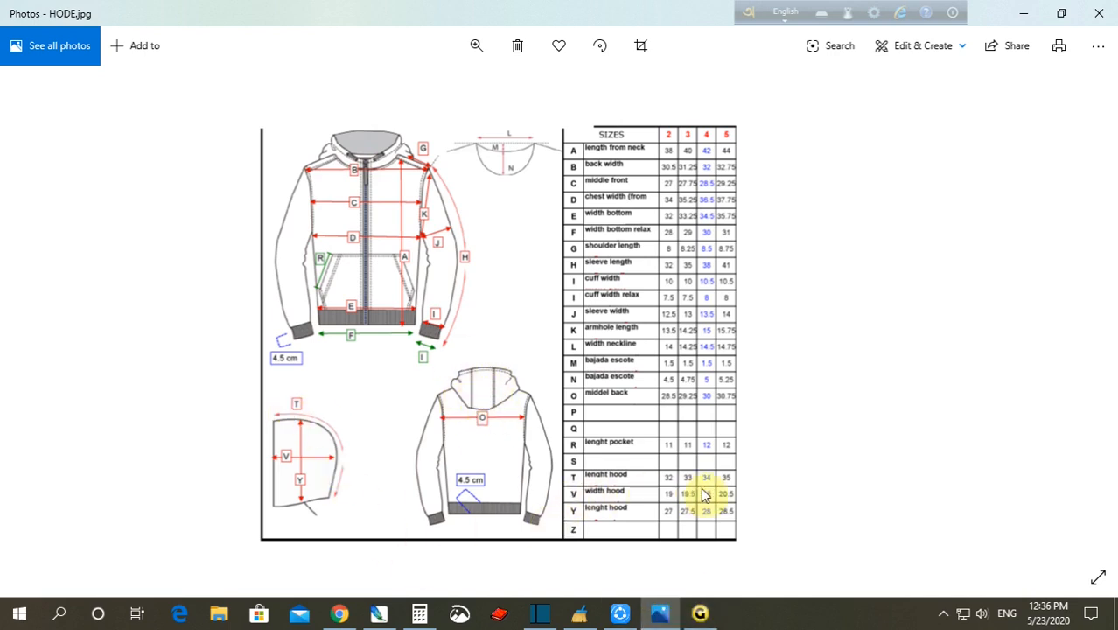
pyautogui.click(702, 612)
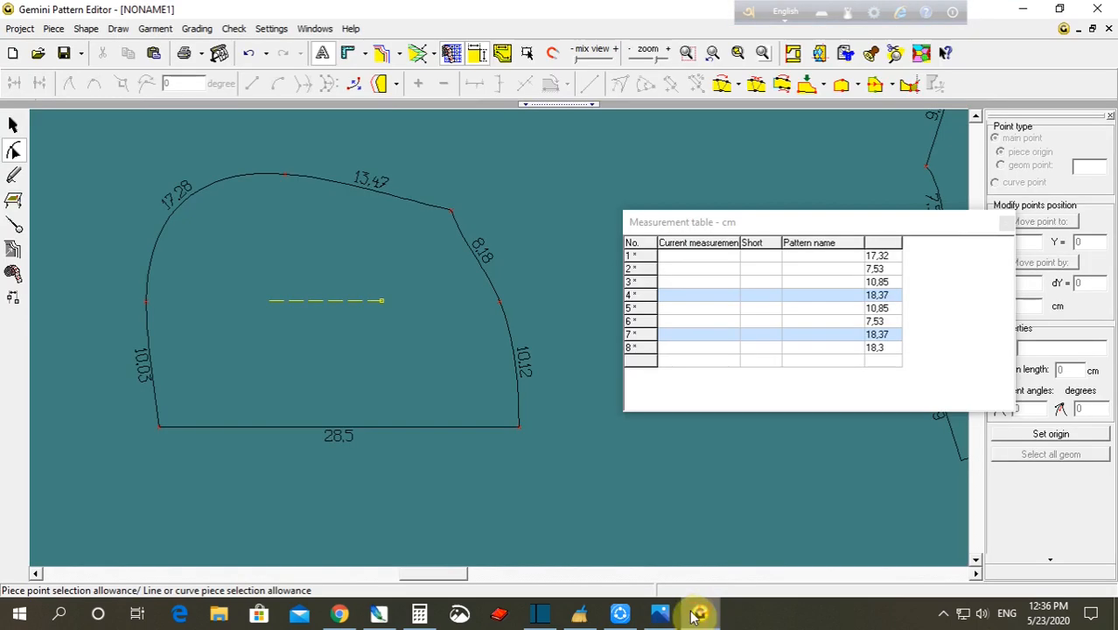
pyautogui.click(13, 272)
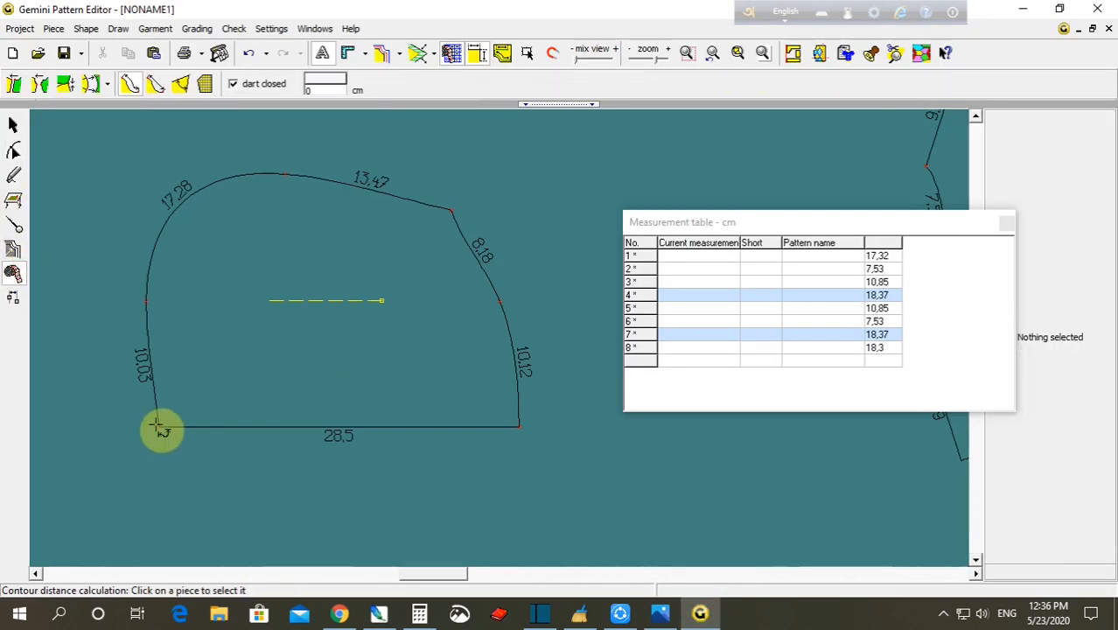
pyautogui.click(159, 427)
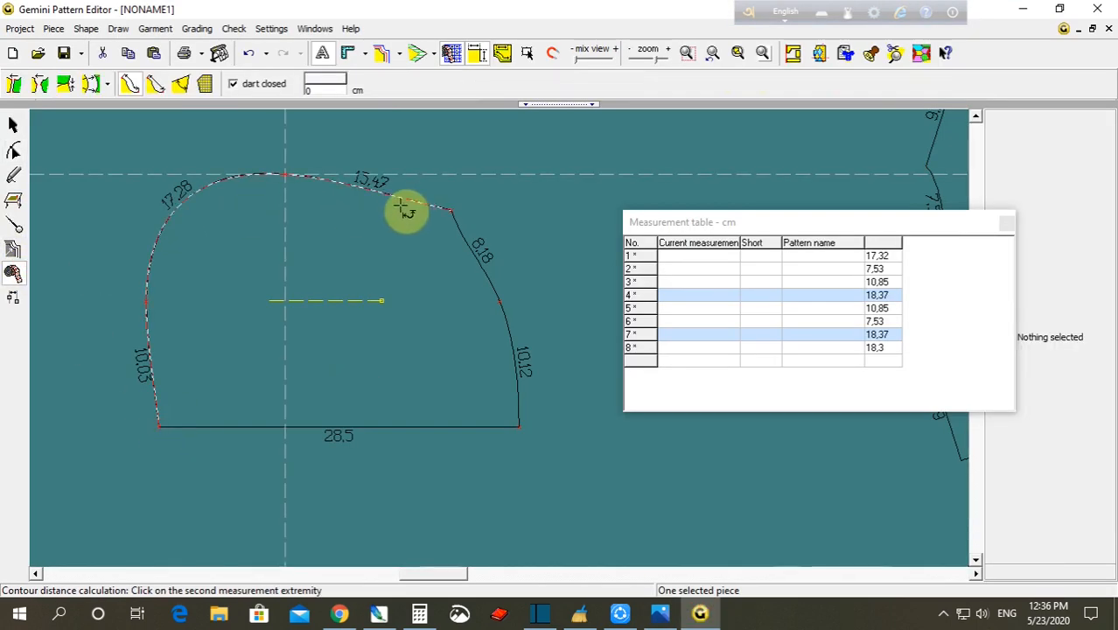
pyautogui.click(454, 210)
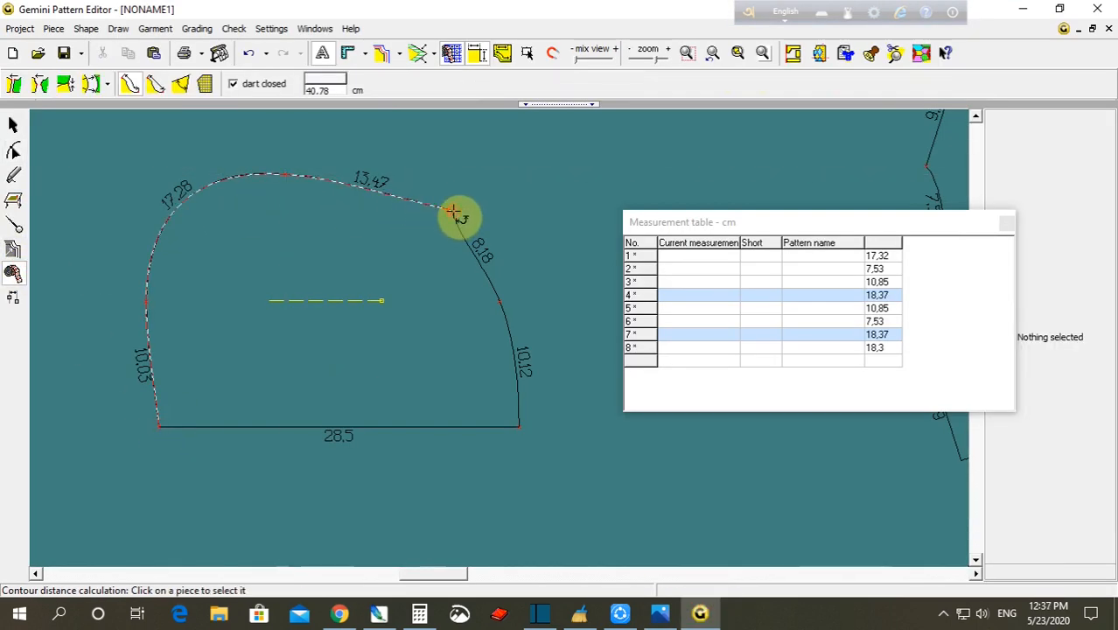
pyautogui.click(699, 361)
pyautogui.rightClick(699, 362)
pyautogui.click(763, 373)
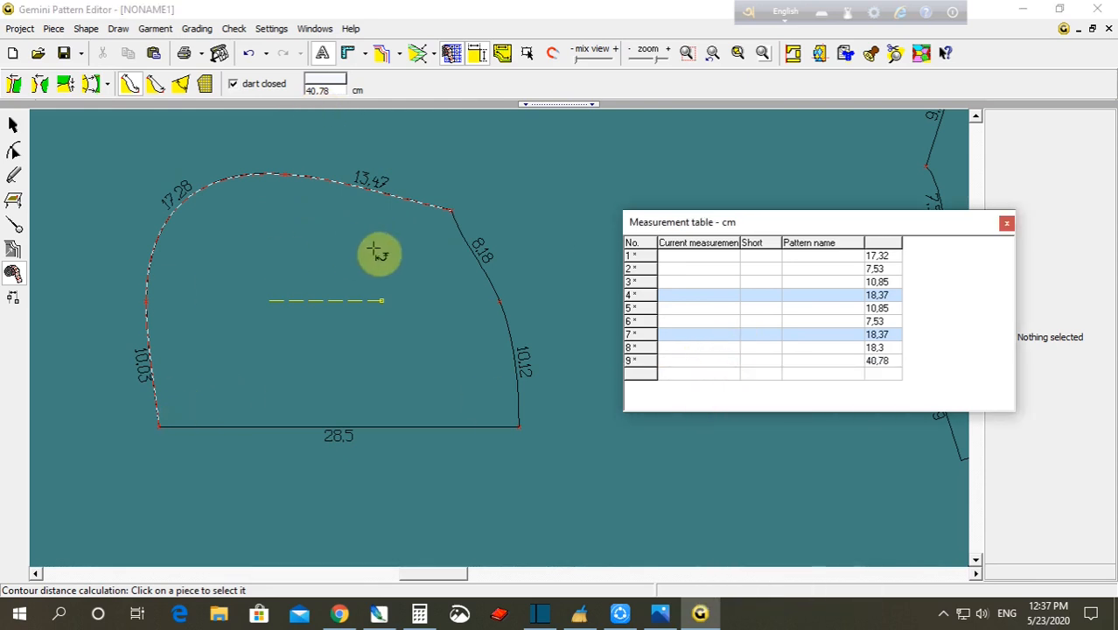
# - Duplicate the hood piece and place the copy below the original
pyautogui.click(12, 129)
pyautogui.click(230, 304)
pyautogui.scroll(-3, 253, 308)
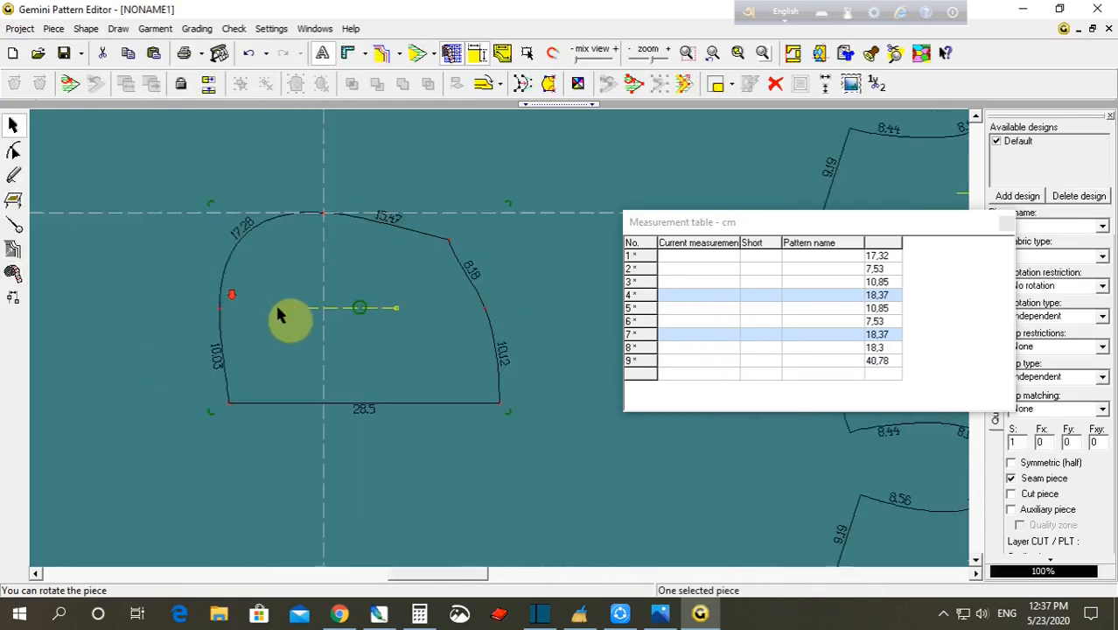
pyautogui.hotkey('ctrl', 'v')
pyautogui.moveTo(331, 330); pyautogui.dragTo(353, 349)
pyautogui.moveTo(306, 134); pyautogui.dragTo(260, 227)
pyautogui.moveTo(180, 187); pyautogui.dragTo(181, 187)
pyautogui.click(410, 363)
pyautogui.scroll(2, 409, 362)
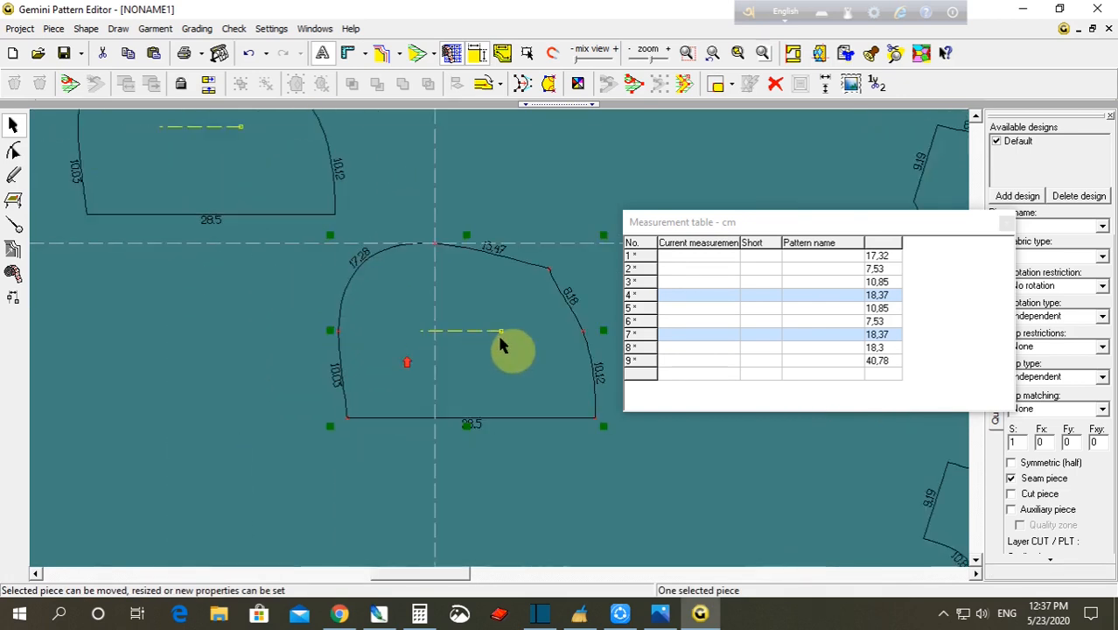
pyautogui.moveTo(507, 345); pyautogui.dragTo(381, 365)
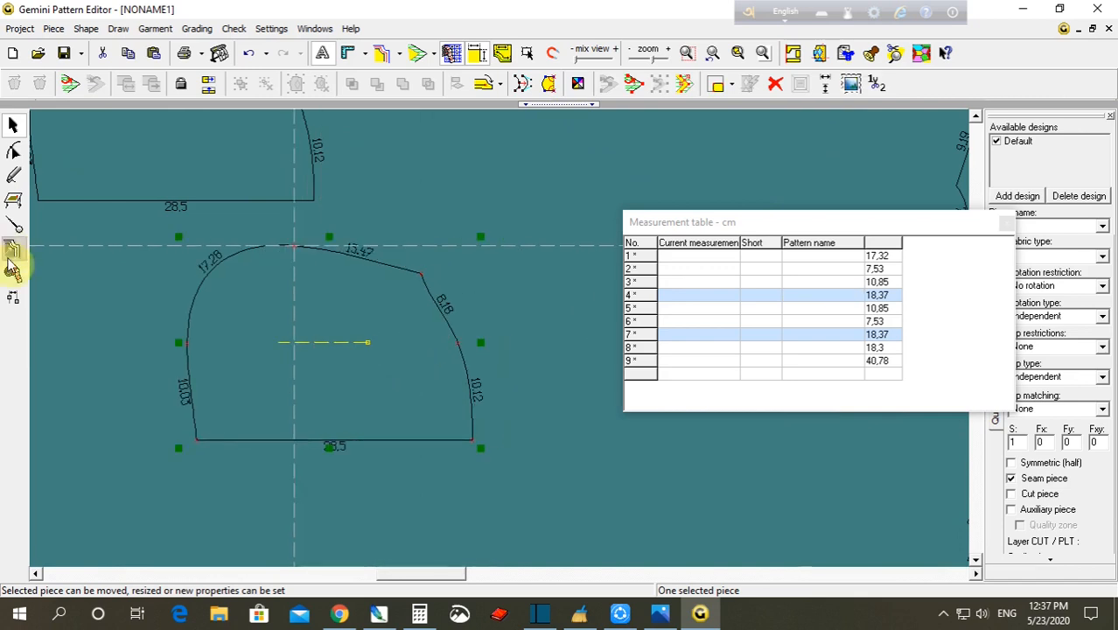
pyautogui.click(214, 397)
# - Create a parallel 1 cm inside the copied hood's outer contour, running from the lower-left corner to the upper-right corner
pyautogui.click(662, 613)
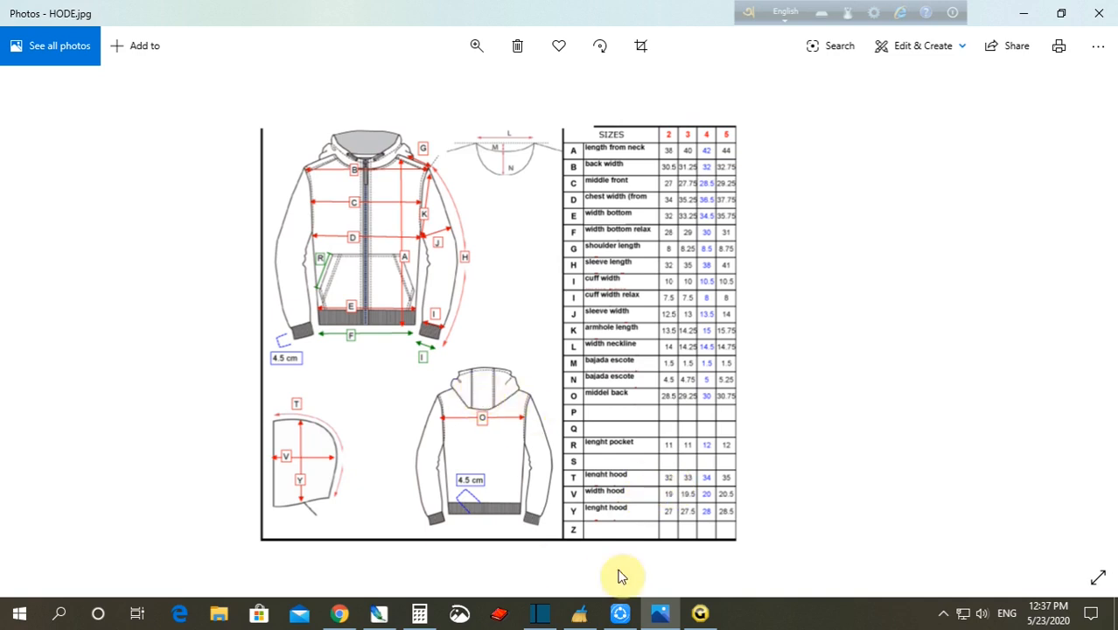
pyautogui.click(702, 610)
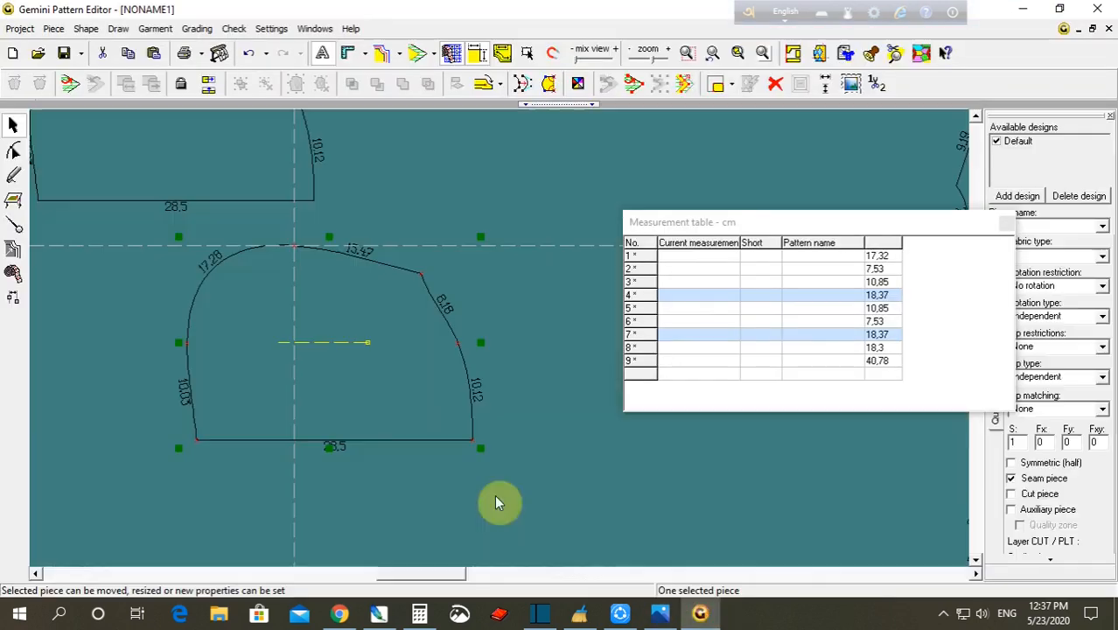
pyautogui.click(13, 224)
pyautogui.click(202, 84)
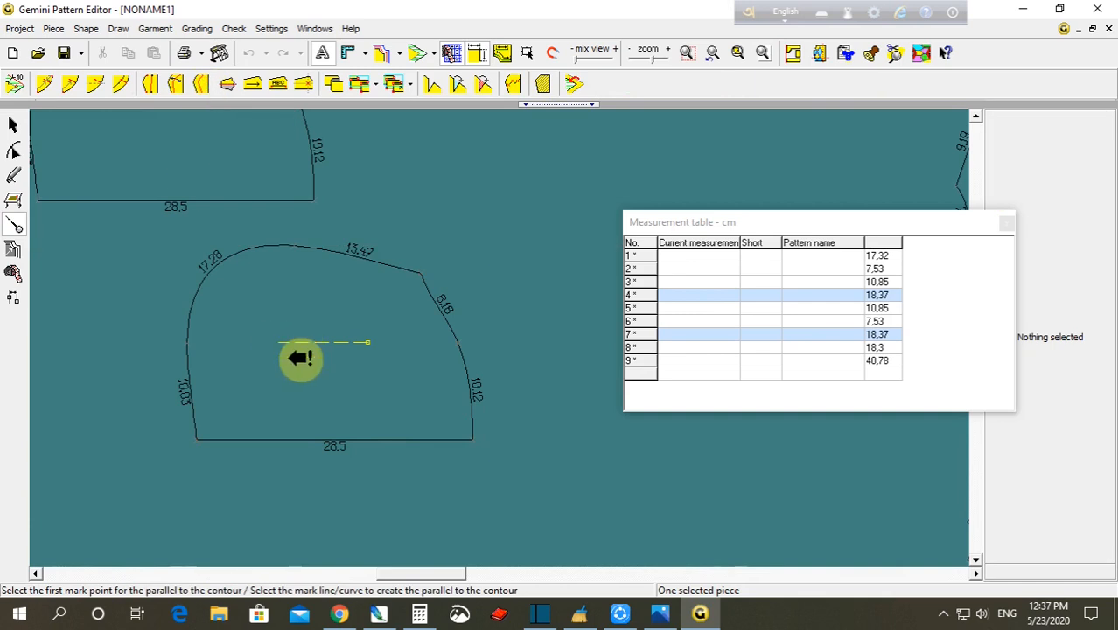
pyautogui.click(205, 440)
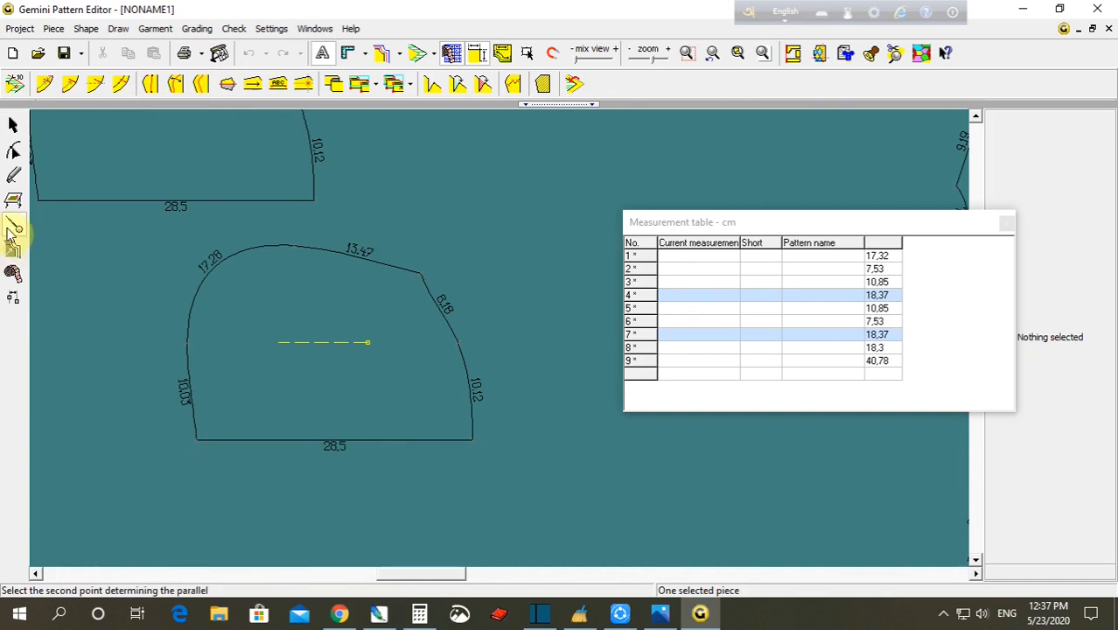
pyautogui.click(203, 85)
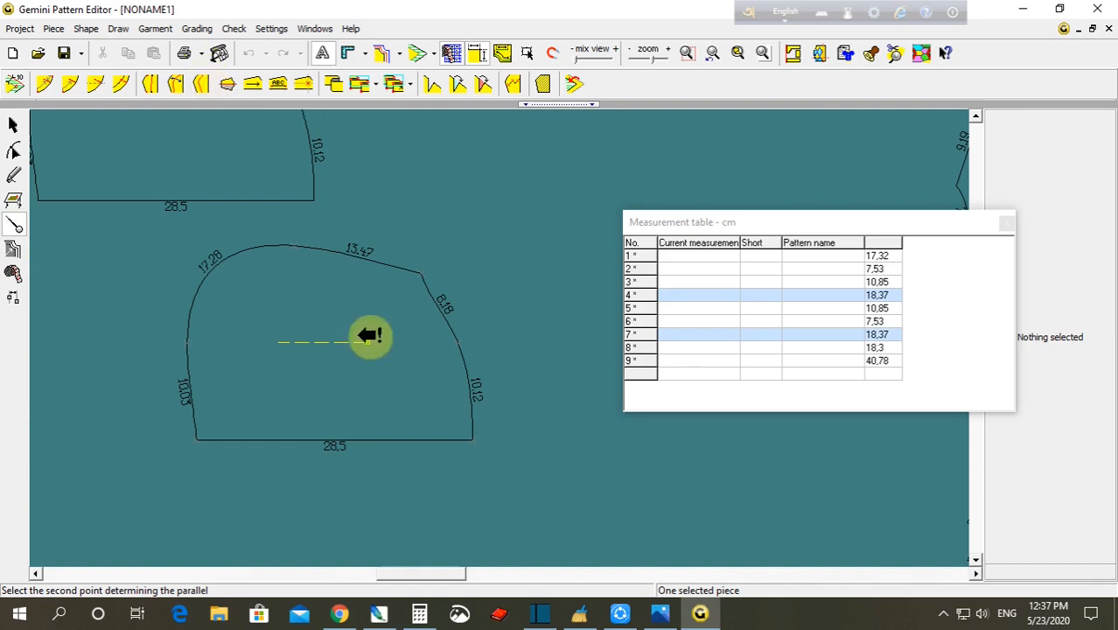
pyautogui.click(435, 276)
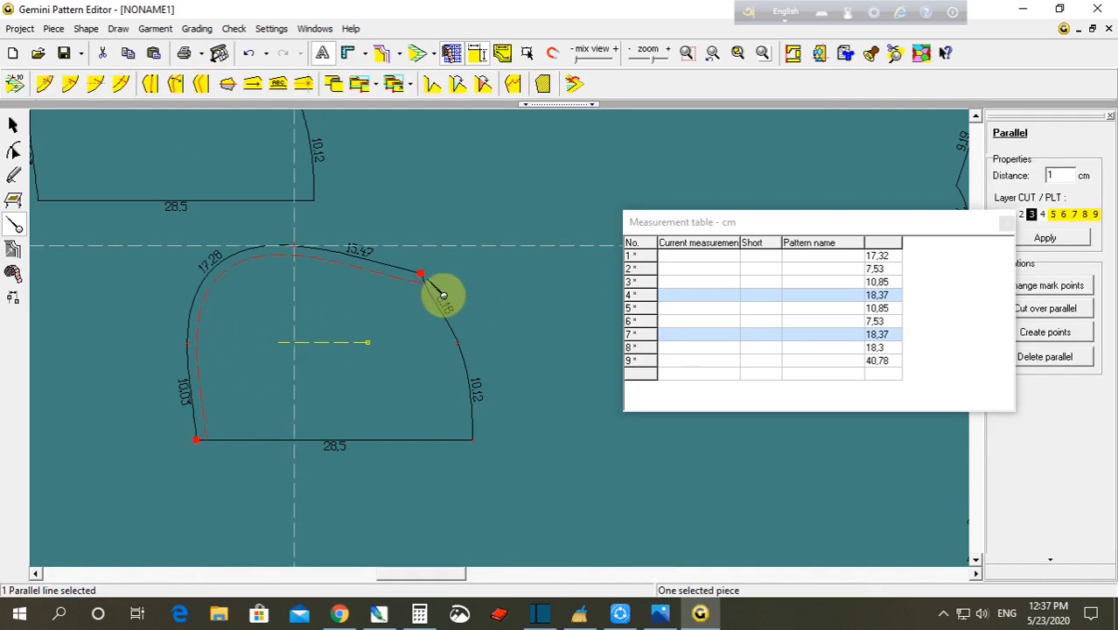
# - Try parallel distances of 4.5 cm and 4 cm for the line inside the copied hood's outer contour
pyautogui.click(804, 224)
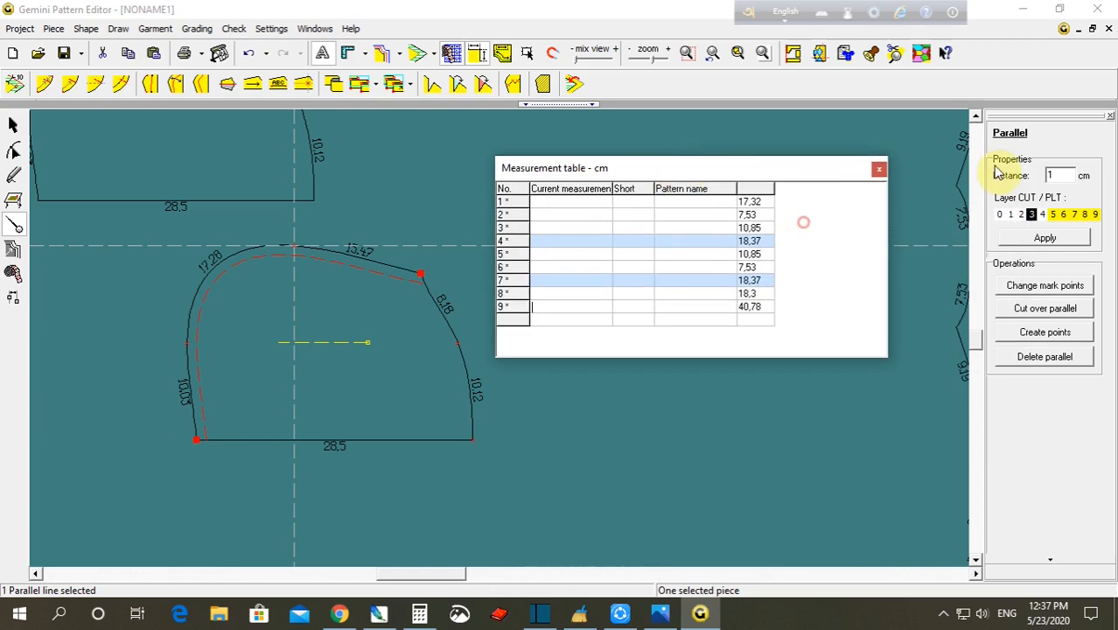
pyautogui.doubleClick(1059, 175)
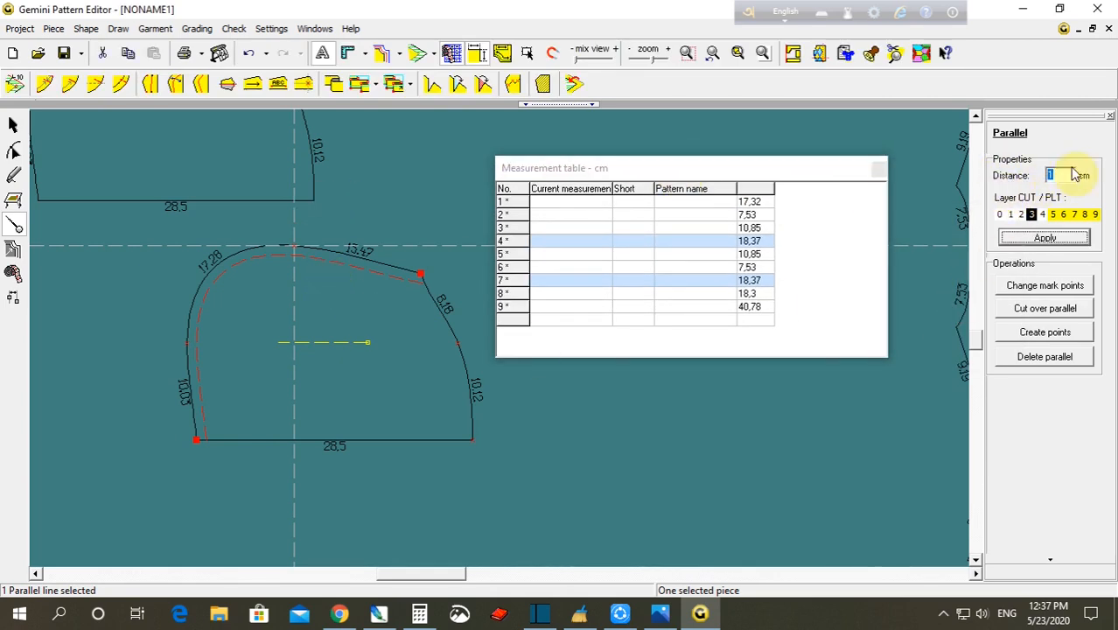
pyautogui.moveTo(1065, 173); pyautogui.dragTo(1014, 173)
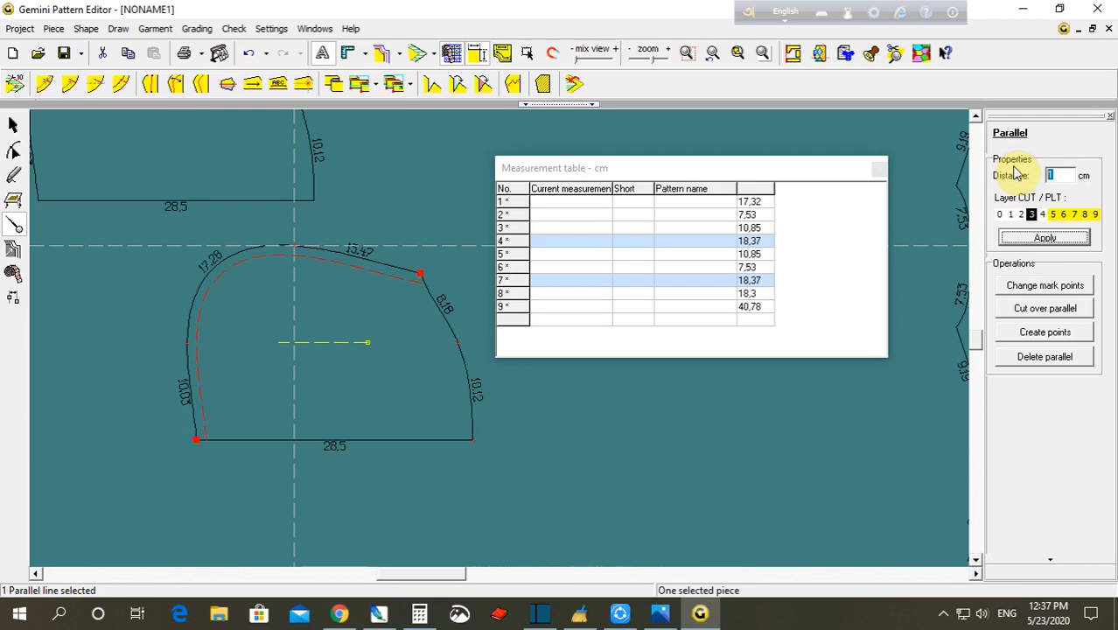
pyautogui.write('4.5')
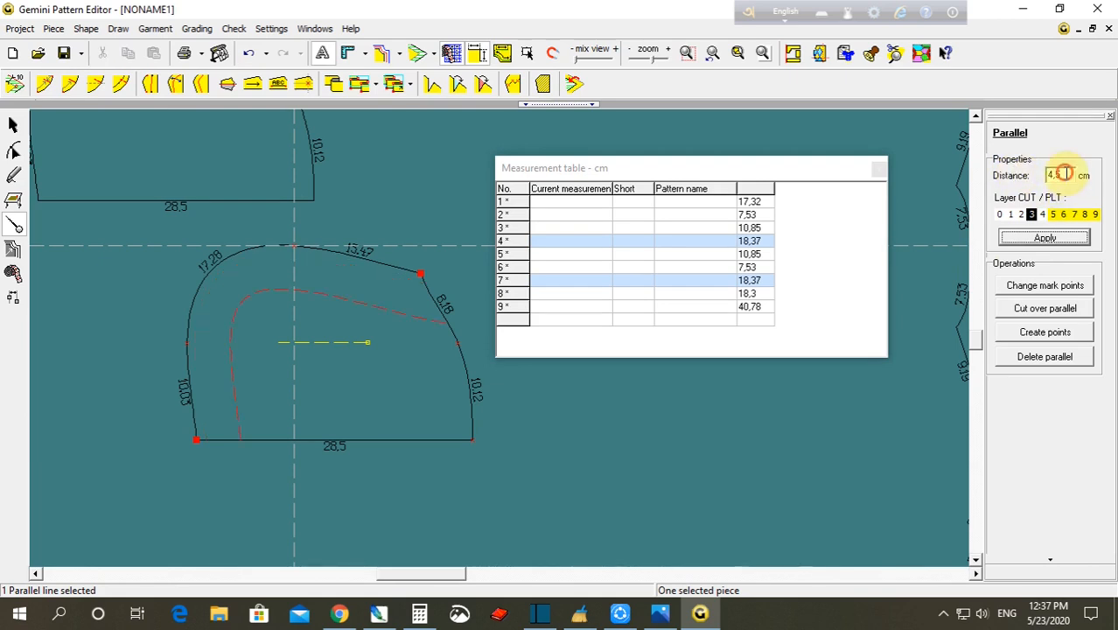
pyautogui.write('4')
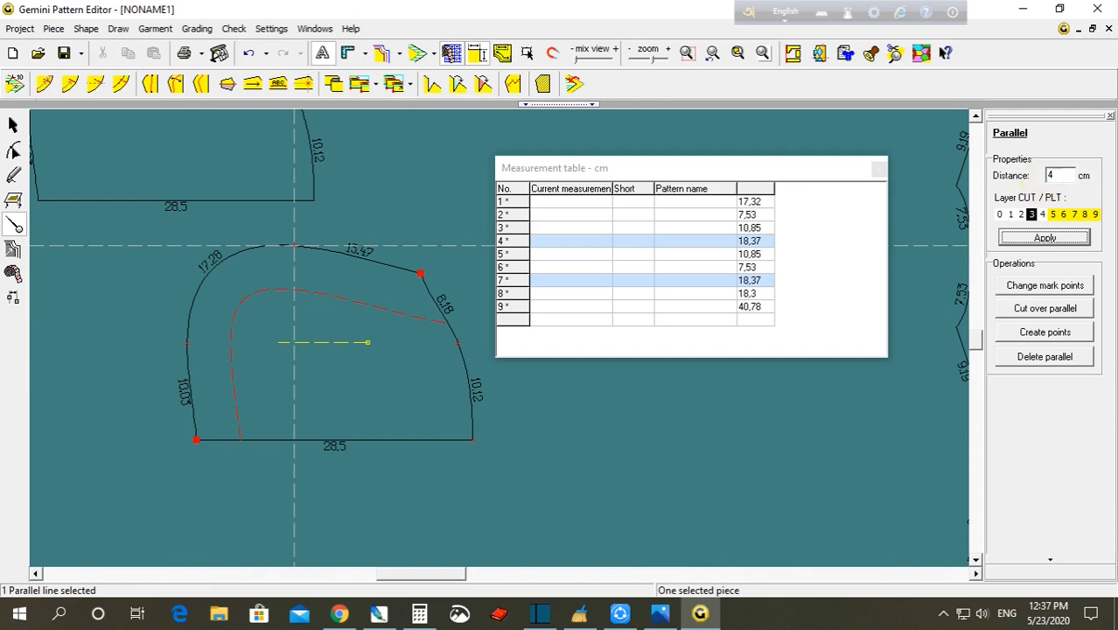
pyautogui.click(1045, 240)
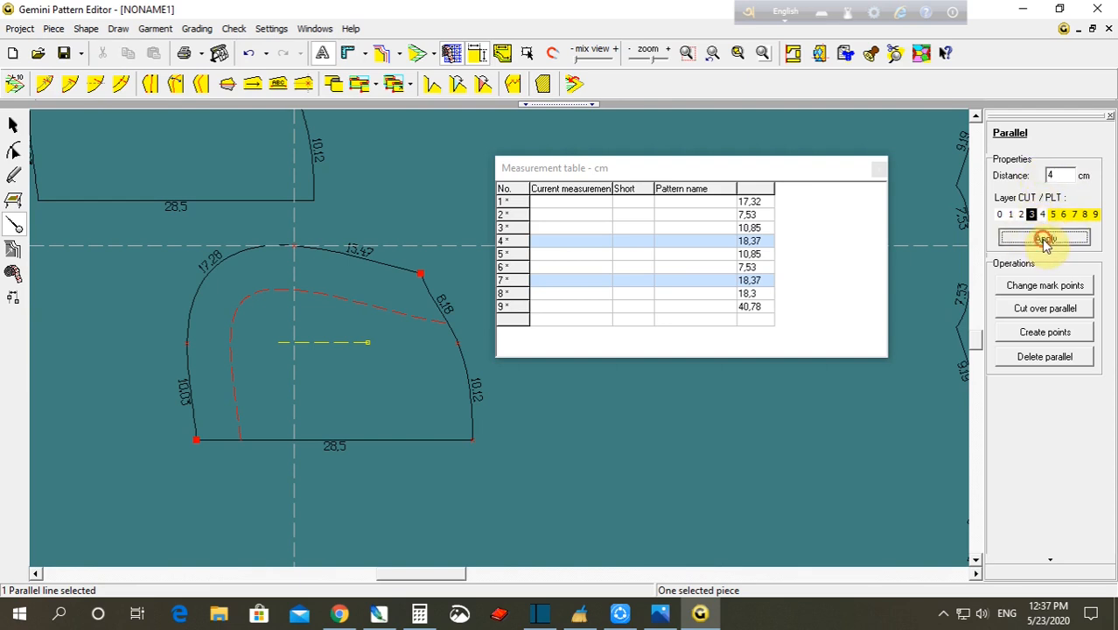
# - Set the parallel distance to 3.5 cm and cut the copied hood along the parallel line
pyautogui.doubleClick(1057, 173)
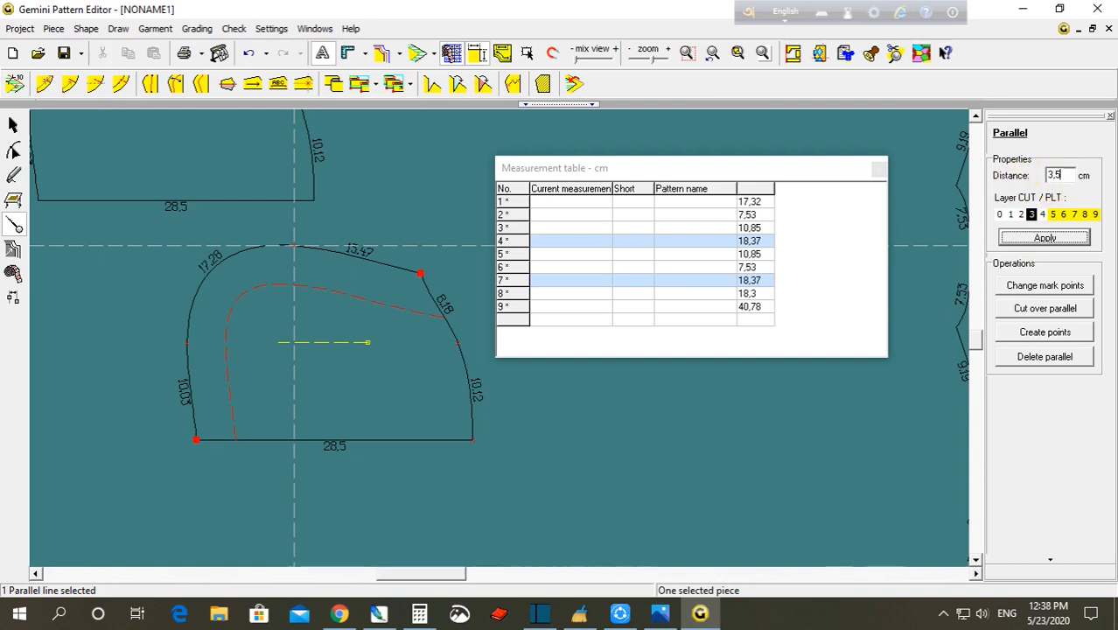
pyautogui.click(1046, 237)
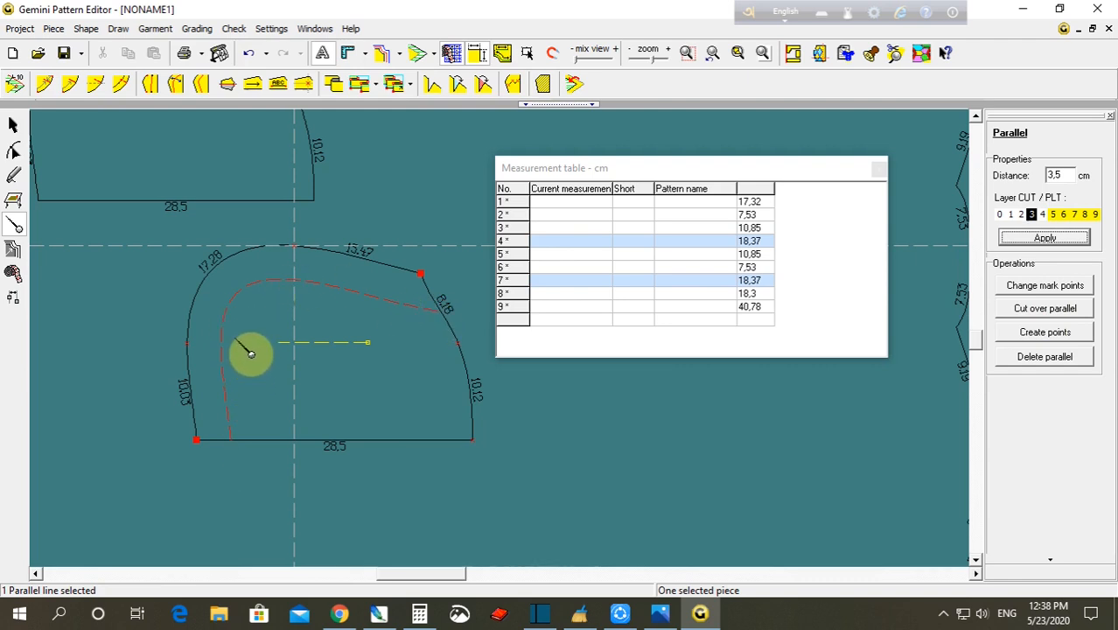
pyautogui.click(1048, 312)
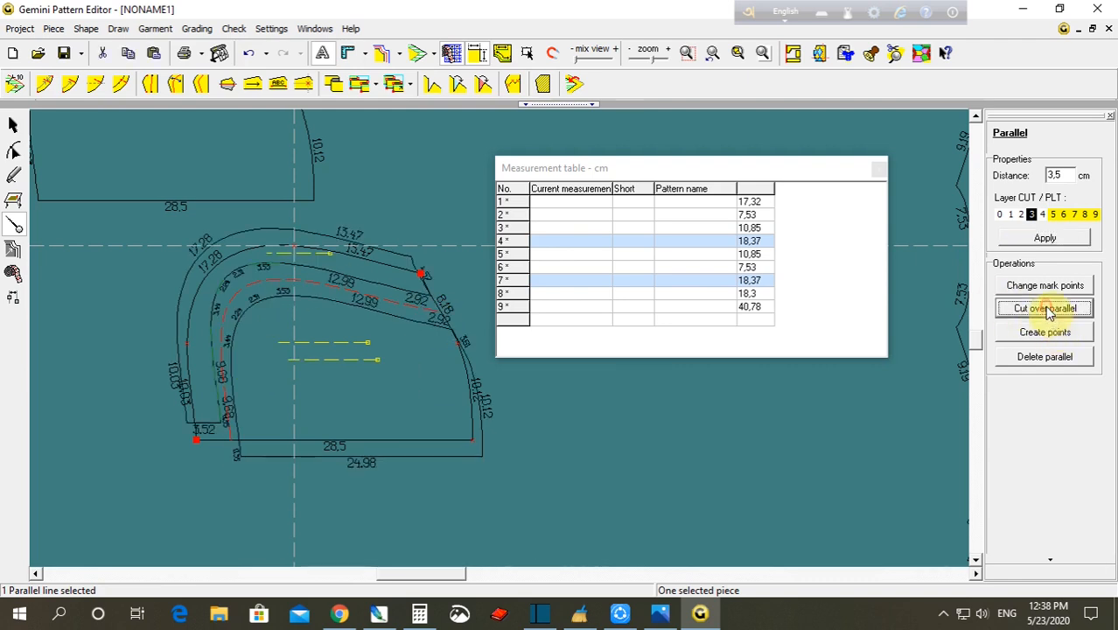
# - Separate the cut band, the inner hood piece and the uncut copy from each other, and hide the segment lengths
pyautogui.click(13, 125)
pyautogui.click(173, 278)
pyautogui.scroll(-1, 210, 281)
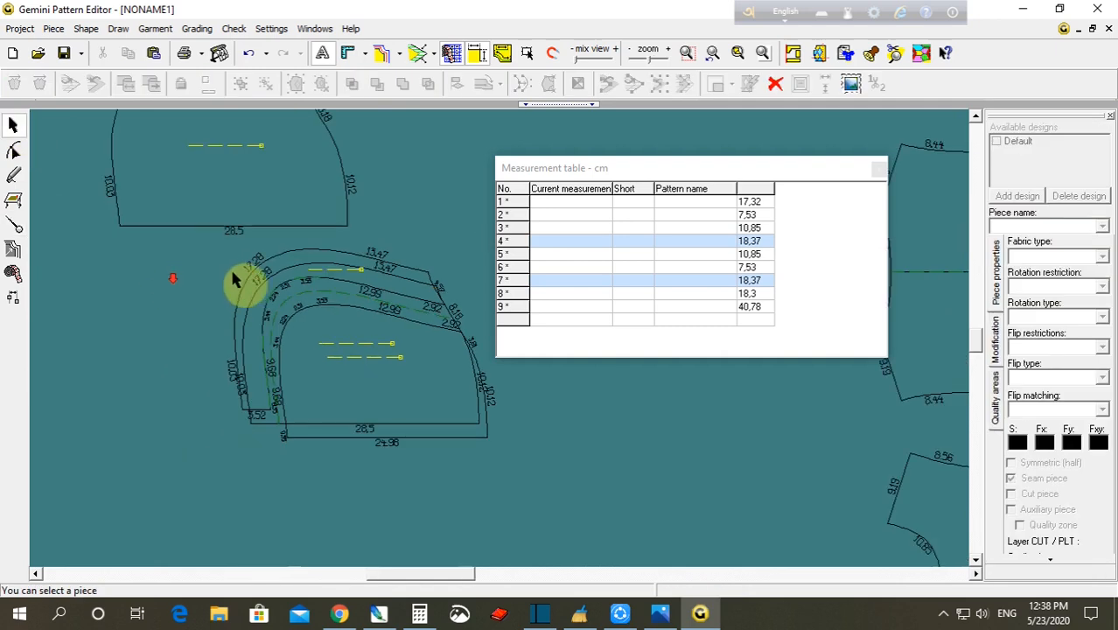
pyautogui.moveTo(263, 280); pyautogui.dragTo(179, 235)
pyautogui.moveTo(266, 302); pyautogui.dragTo(505, 530)
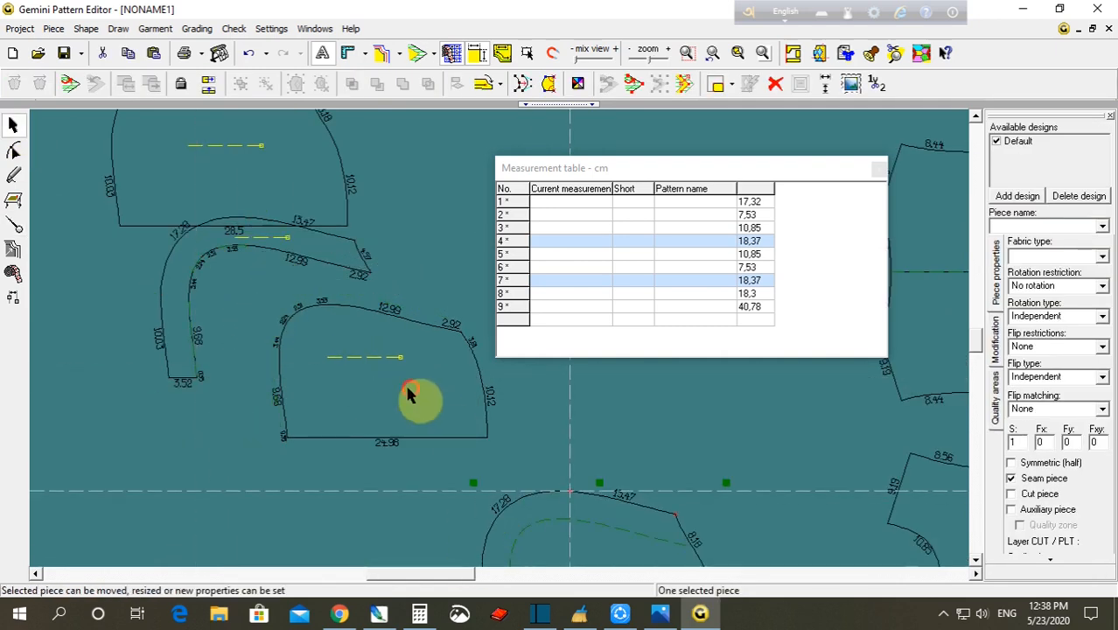
pyautogui.moveTo(411, 388); pyautogui.dragTo(329, 437)
pyautogui.click(477, 55)
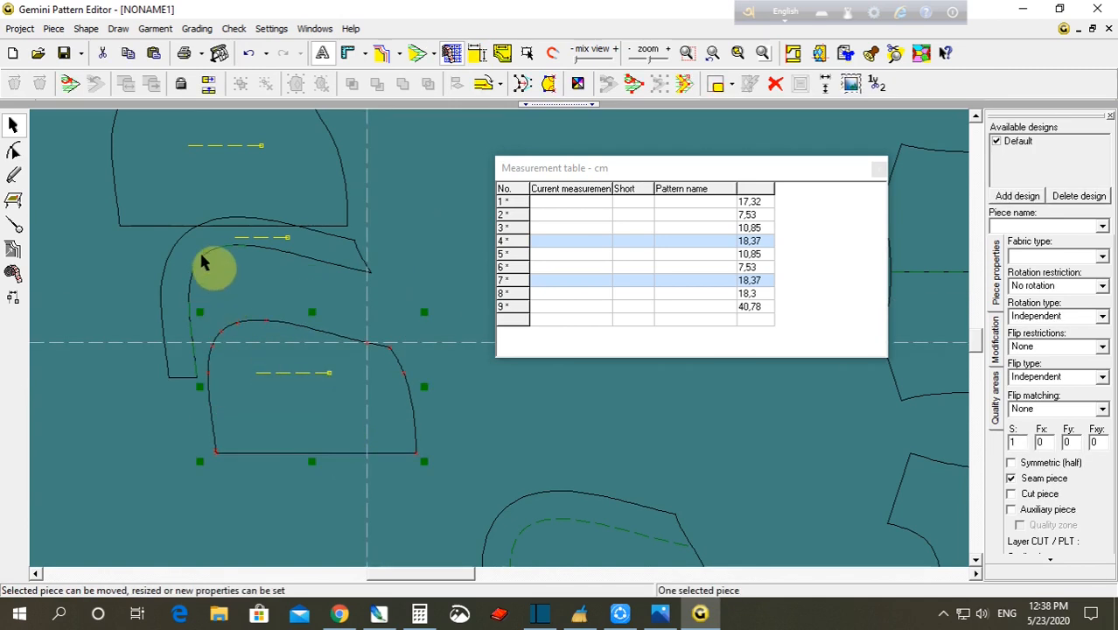
# - Place the curved band close around the inner hood piece and move the measurement table clear of them
pyautogui.moveTo(197, 250); pyautogui.dragTo(199, 303)
pyautogui.click(334, 366)
pyautogui.scroll(1, 331, 366)
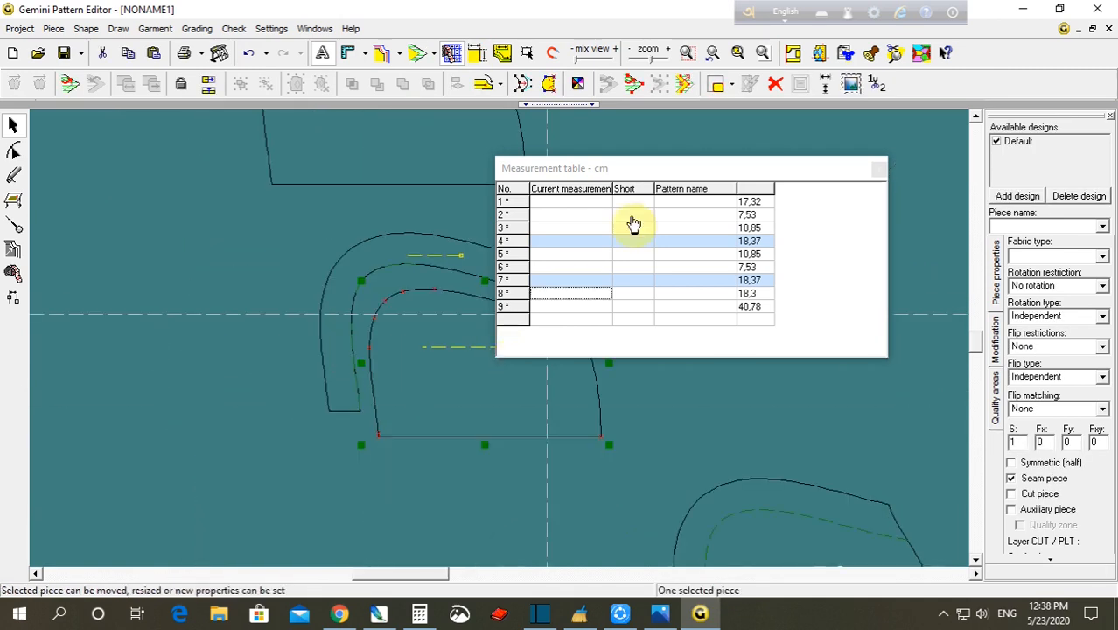
pyautogui.moveTo(612, 162); pyautogui.dragTo(796, 165)
pyautogui.click(459, 380)
pyautogui.scroll(1, 512, 346)
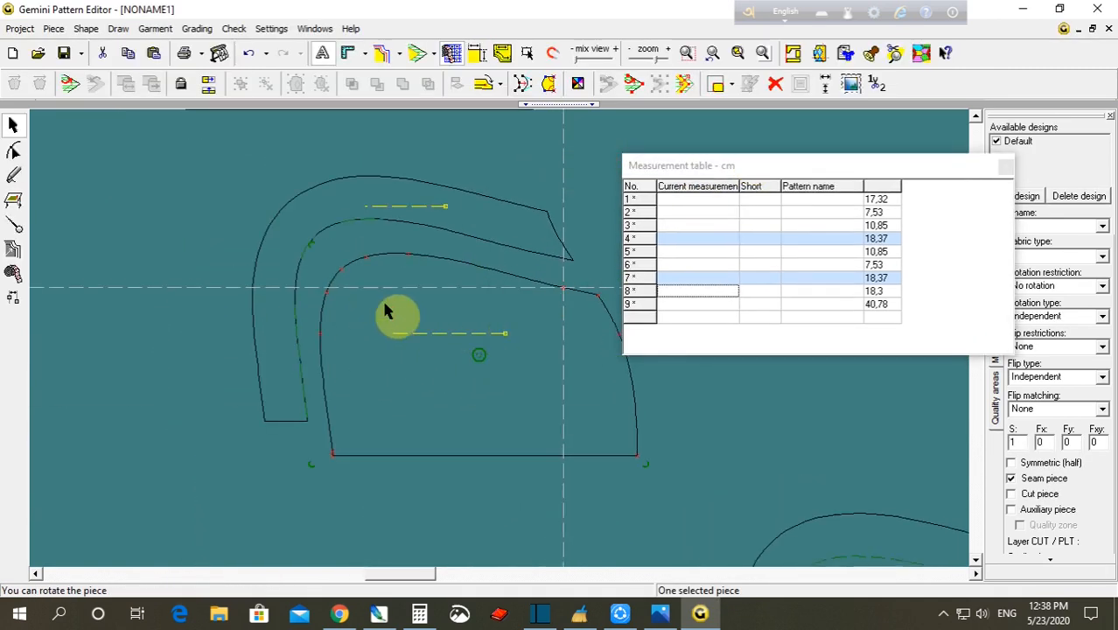
# - Delete the three intermediate points on the upper-left curve of both the inner hood and the band's inner edge
pyautogui.click(12, 151)
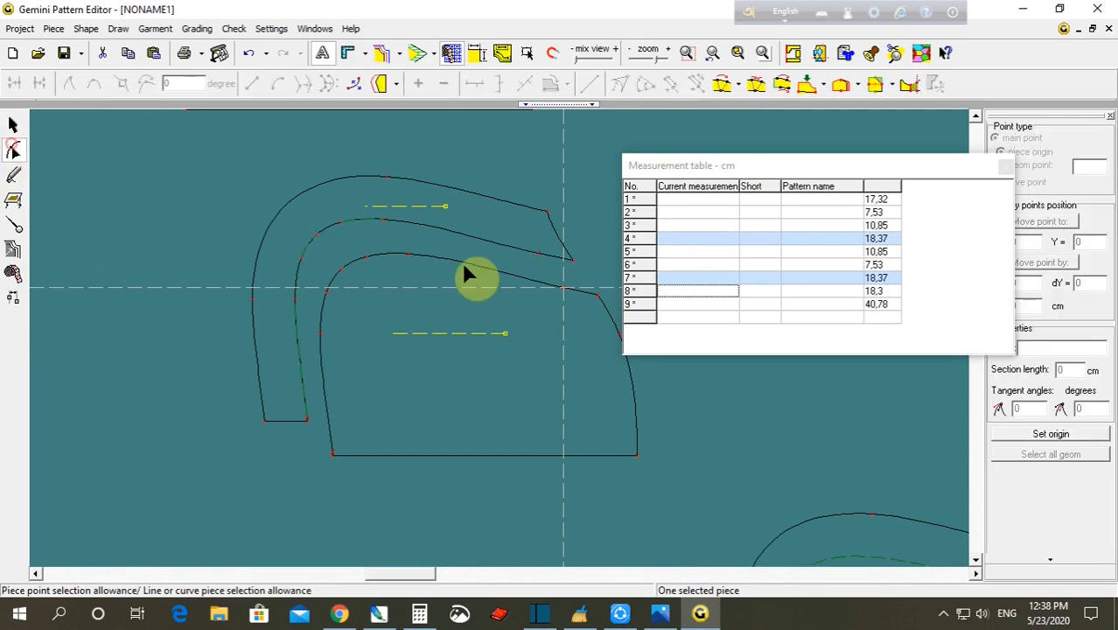
pyautogui.moveTo(304, 309); pyautogui.dragTo(304, 308)
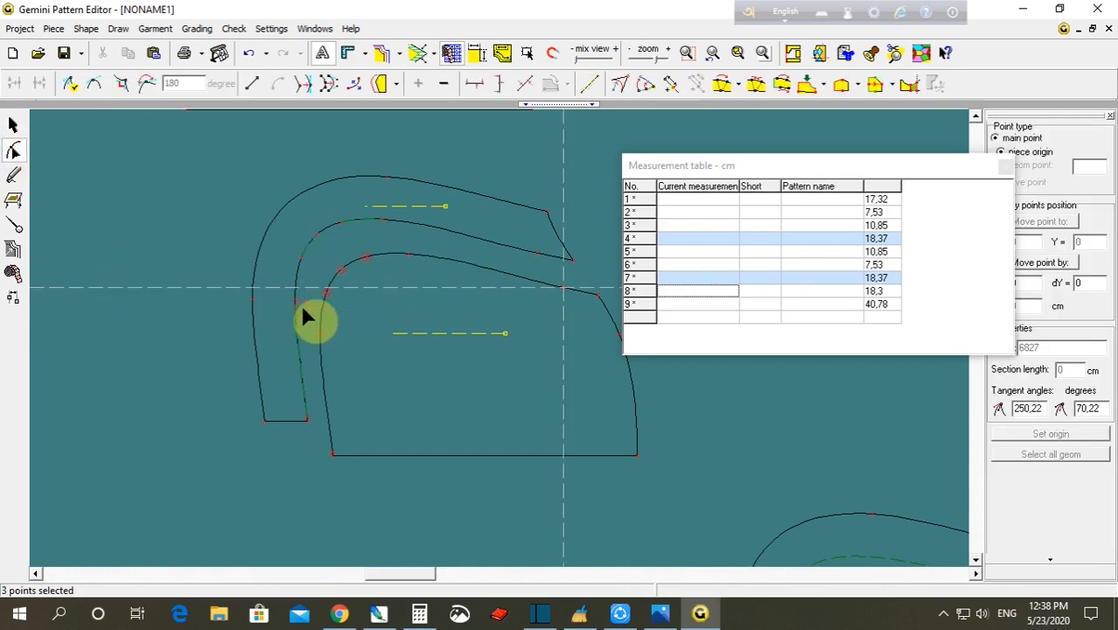
pyautogui.press('Delete')
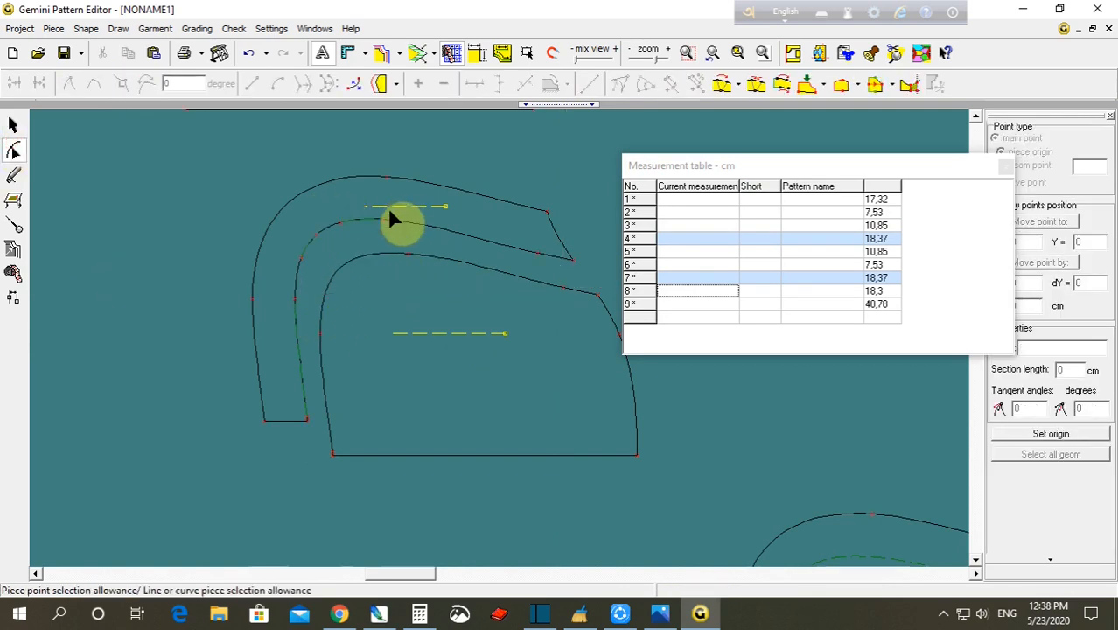
pyautogui.moveTo(291, 282); pyautogui.dragTo(291, 282)
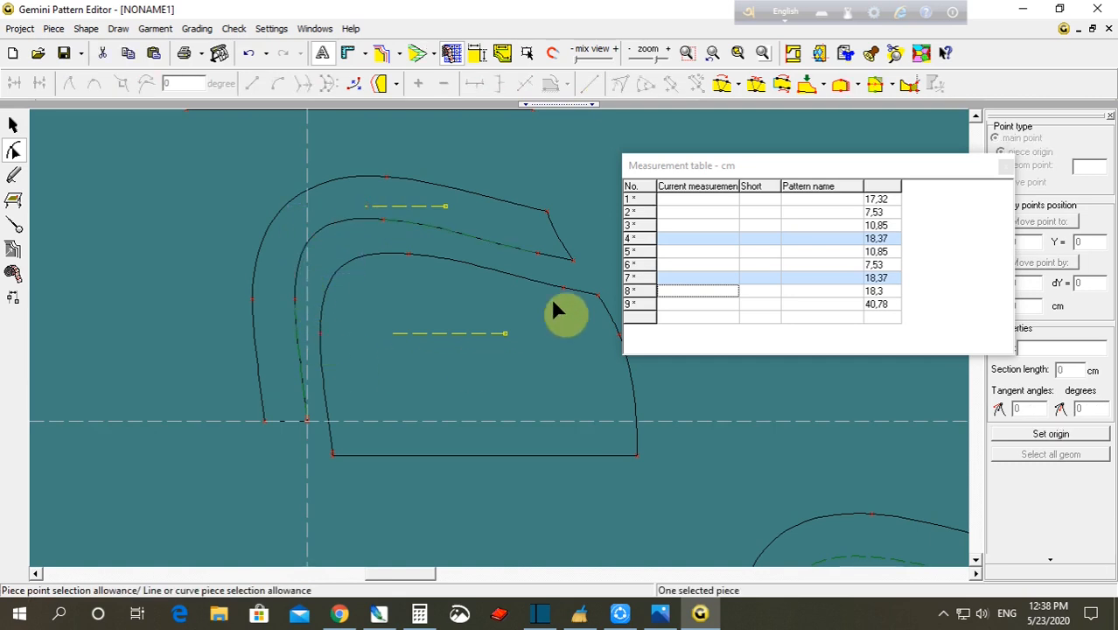
# - Delete the redundant points near the upper-right tips and the lower cut-edge corners of the inner hood and the band
pyautogui.moveTo(573, 300); pyautogui.dragTo(575, 302)
pyautogui.press('Delete')
pyautogui.moveTo(524, 240); pyautogui.dragTo(549, 263)
pyautogui.press('Delete')
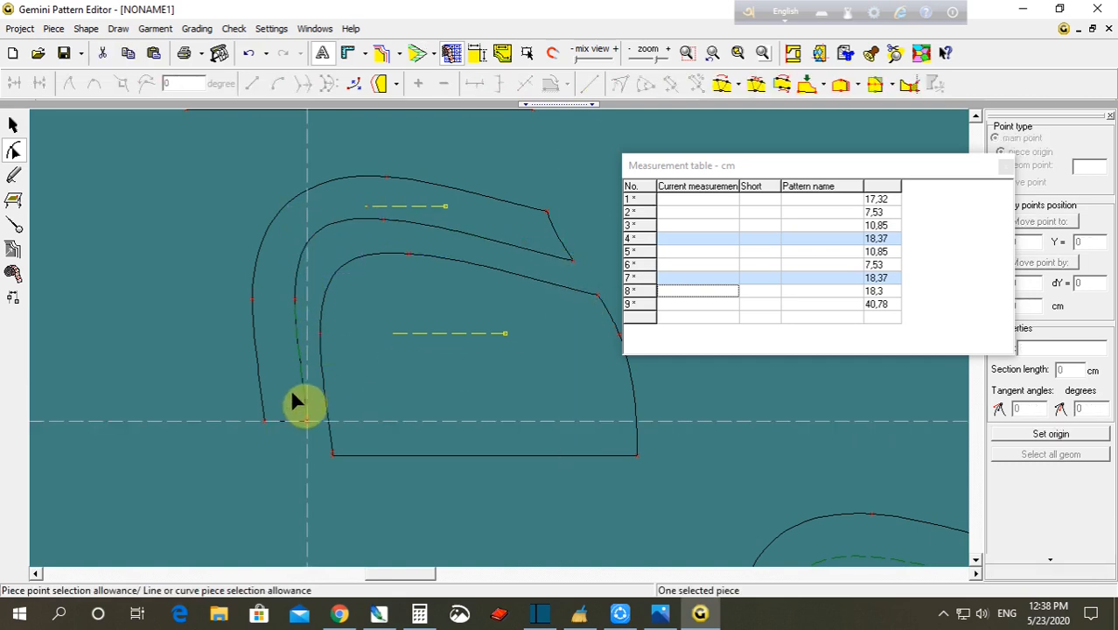
pyautogui.click(306, 416)
pyautogui.press('Delete')
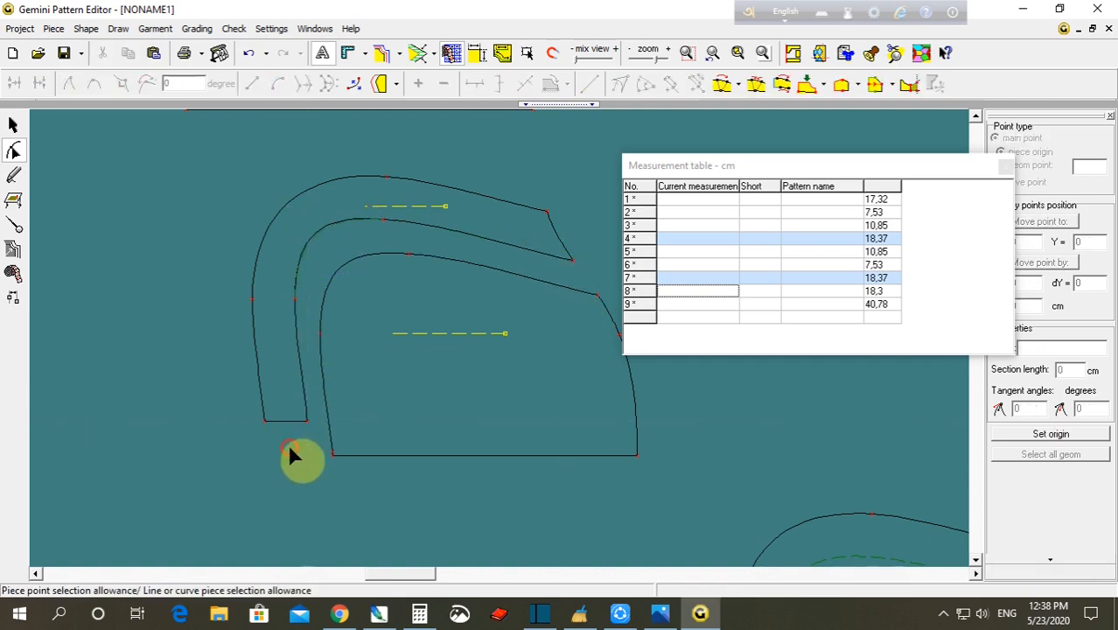
pyautogui.click(332, 451)
pyautogui.click(298, 467)
# - Reshape the inner hood's upper-left curve and smooth it at its two end points
pyautogui.click(343, 267)
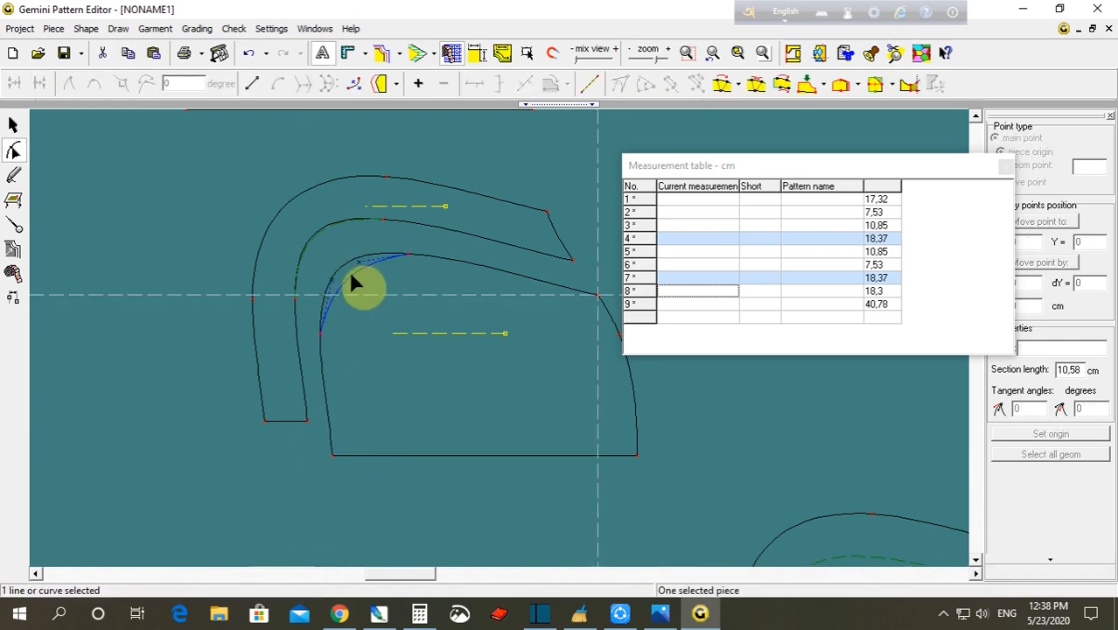
pyautogui.moveTo(421, 236); pyautogui.dragTo(313, 353)
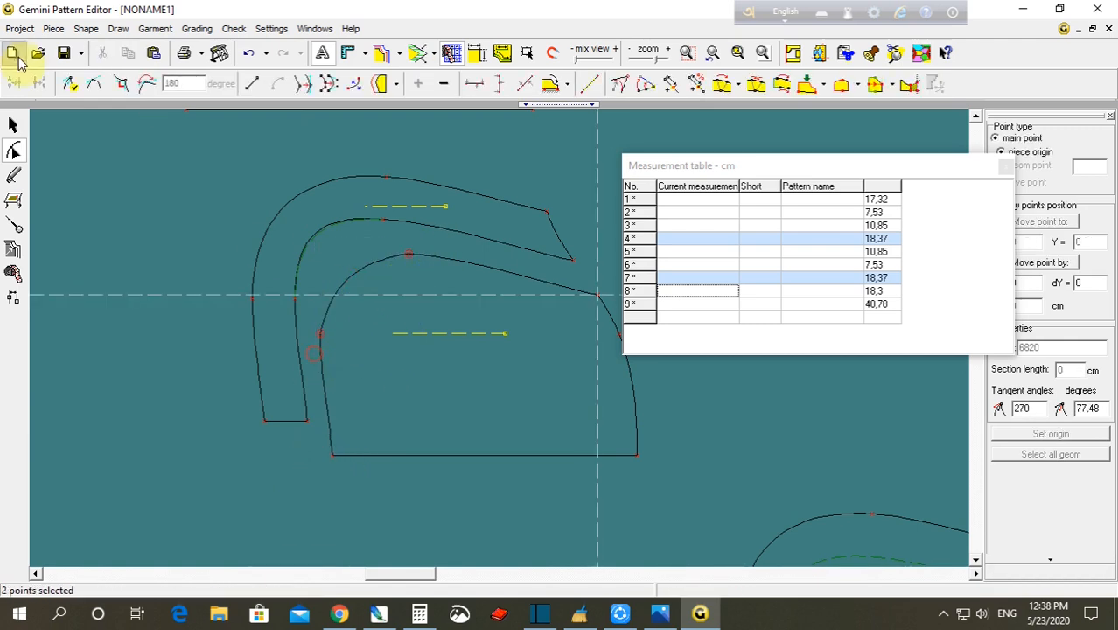
pyautogui.click(91, 81)
pyautogui.click(79, 157)
pyautogui.click(476, 293)
pyautogui.click(423, 251)
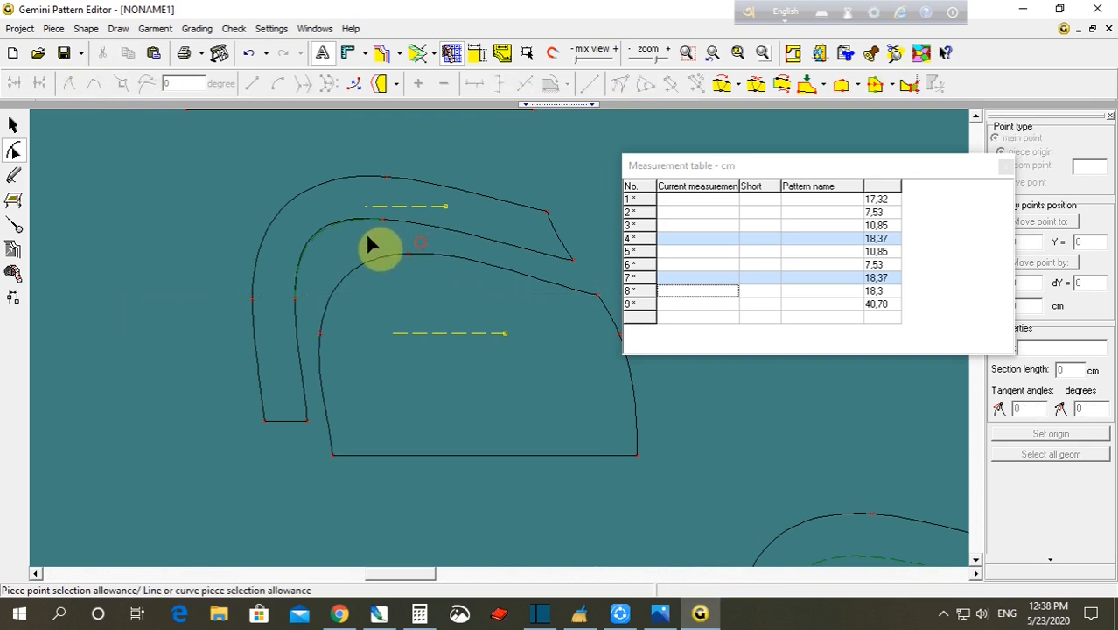
# - Rearrange the band and the inner hood so the band sits clear above and left of the hood
pyautogui.click(12, 125)
pyautogui.click(322, 220)
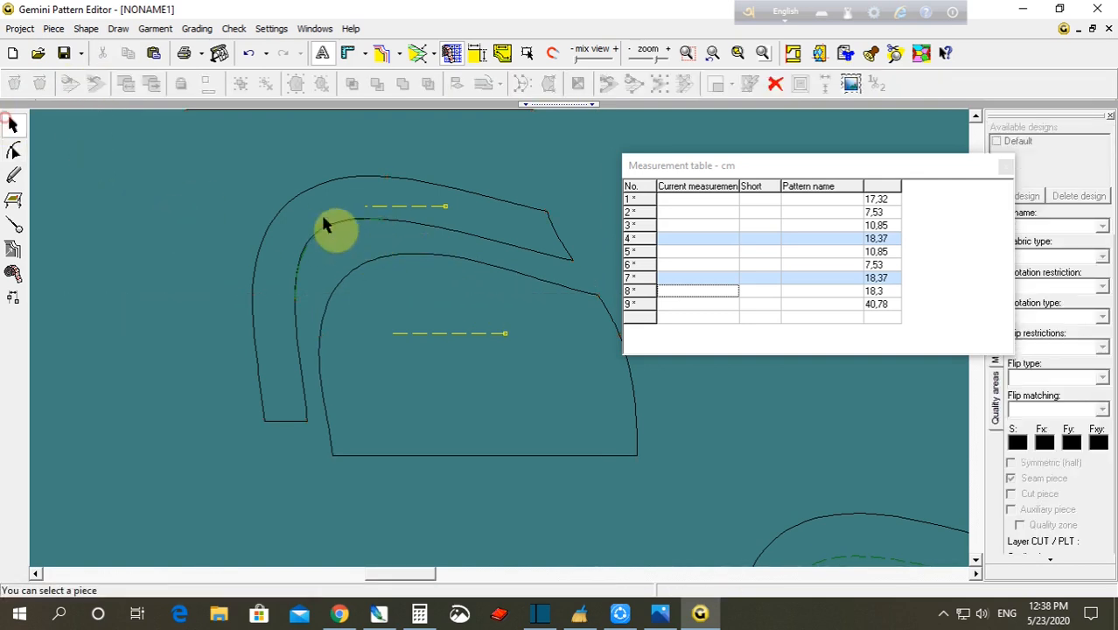
pyautogui.moveTo(322, 221); pyautogui.dragTo(230, 221)
pyautogui.moveTo(448, 303); pyautogui.dragTo(401, 314)
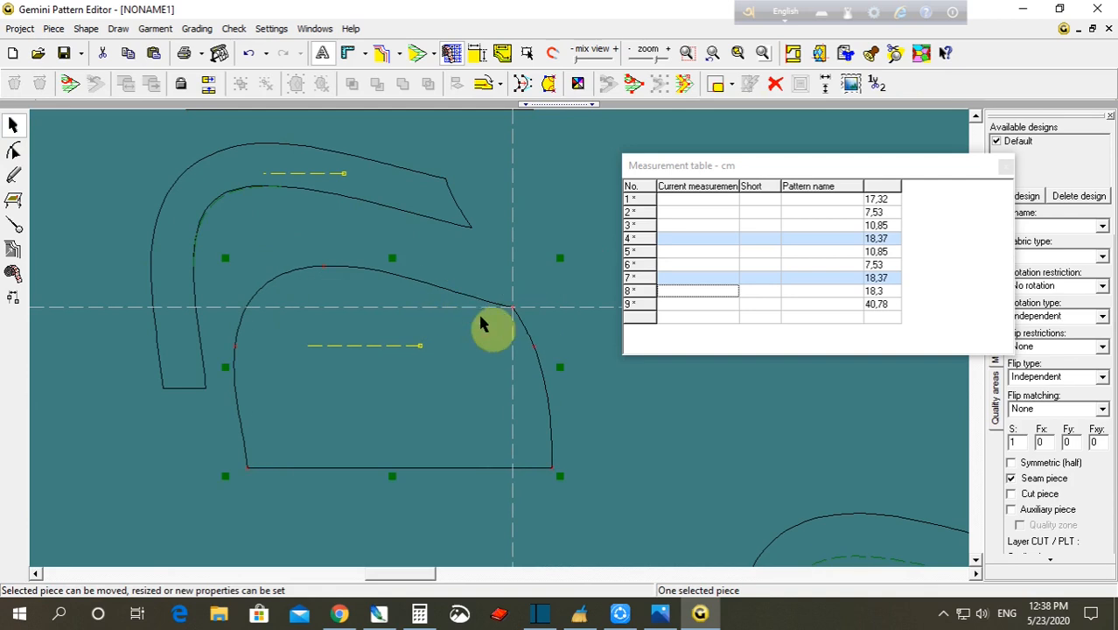
pyautogui.click(584, 324)
pyautogui.click(457, 374)
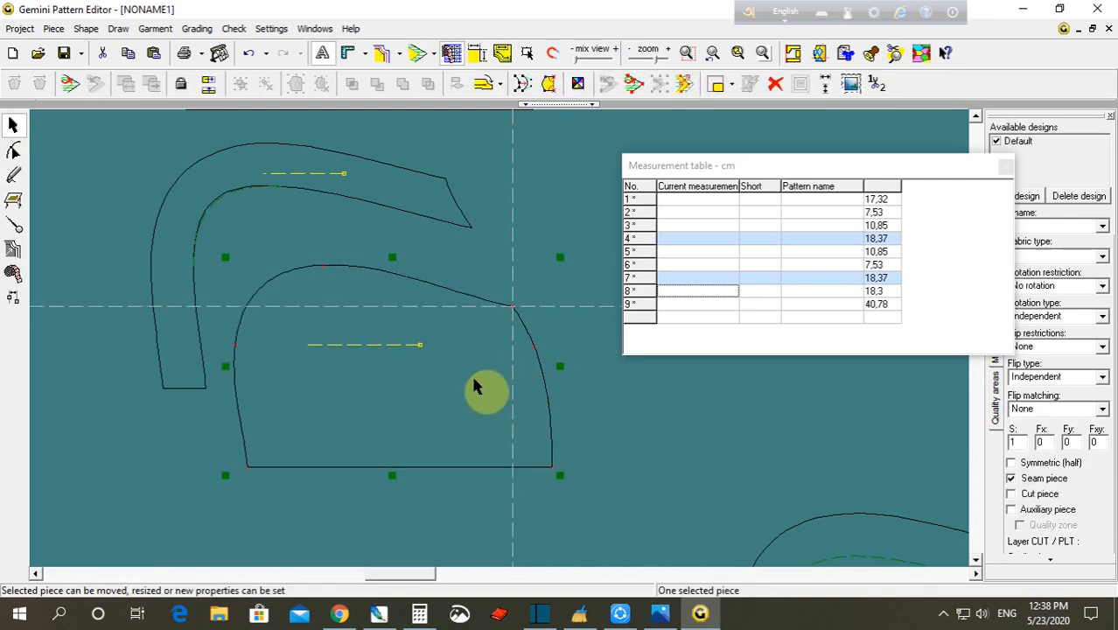
pyautogui.moveTo(471, 383); pyautogui.dragTo(457, 414)
pyautogui.click(460, 413)
pyautogui.moveTo(226, 176)
pyautogui.mouseDown()
pyautogui.moveTo(221, 188)
pyautogui.moveTo(212, 177)
pyautogui.mouseUp()
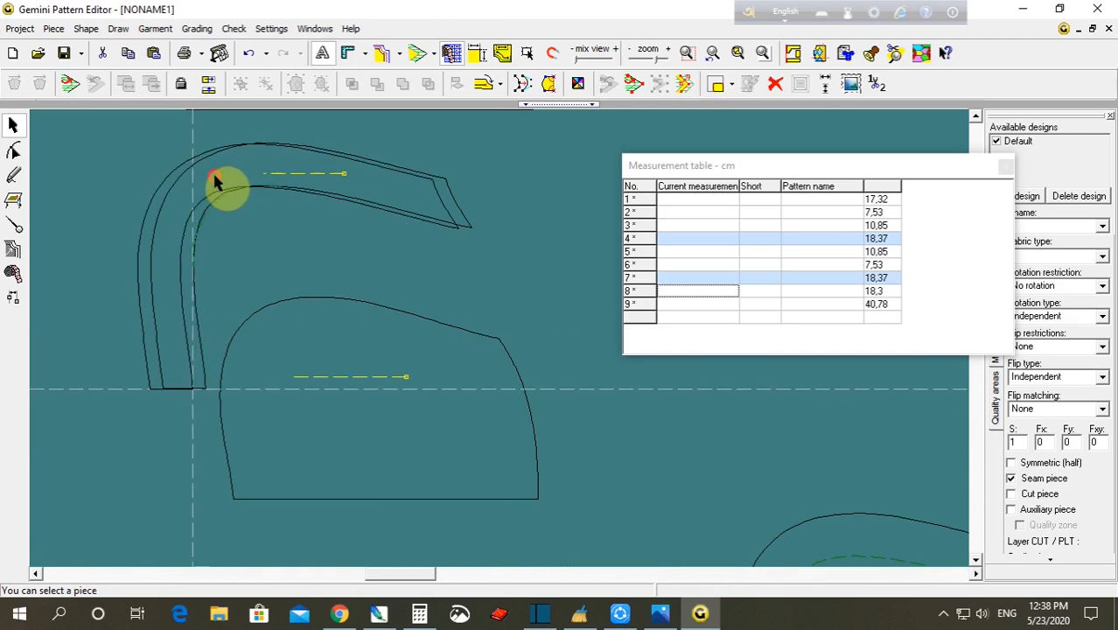
pyautogui.click(293, 336)
# - Measure the inner hood's contour from the lower-left to the upper-right corner, add it to the measurement table, and check the size chart
pyautogui.click(13, 273)
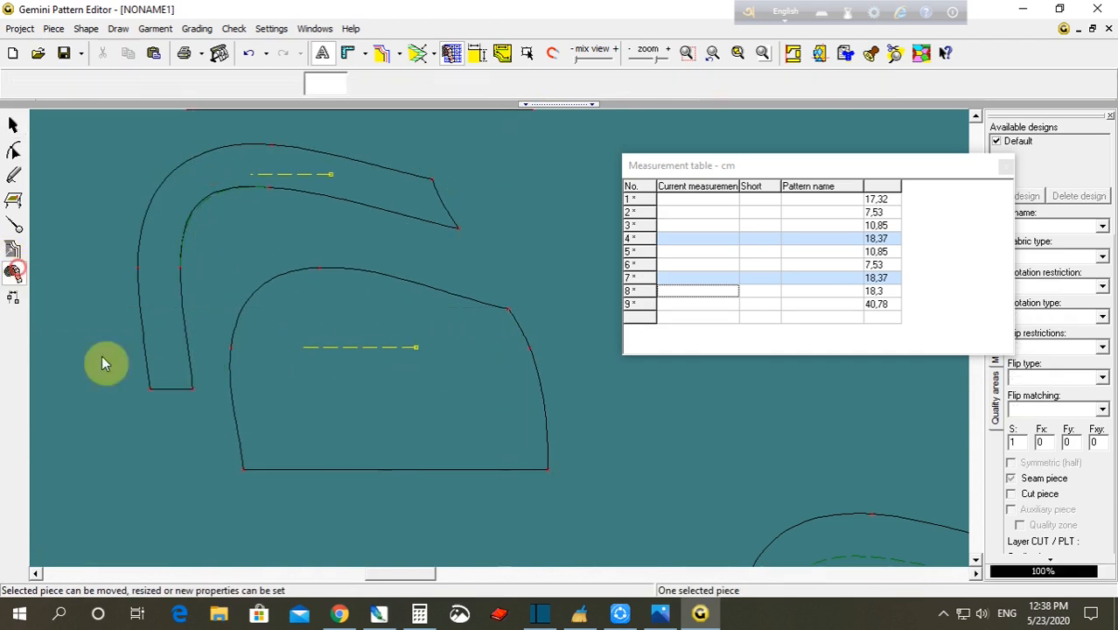
pyautogui.click(245, 471)
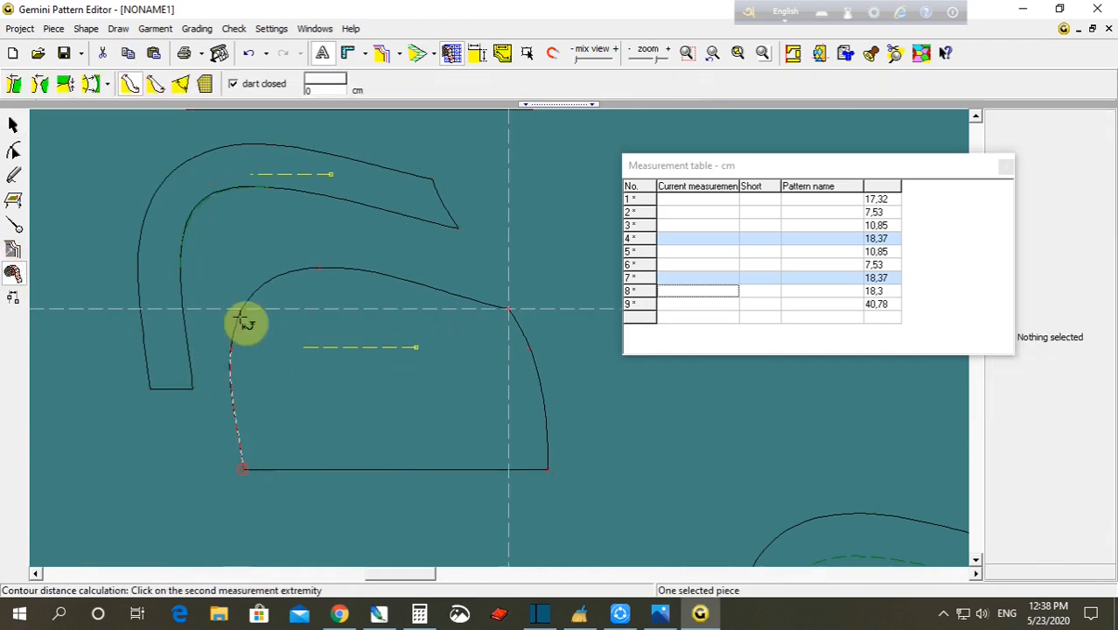
pyautogui.click(508, 308)
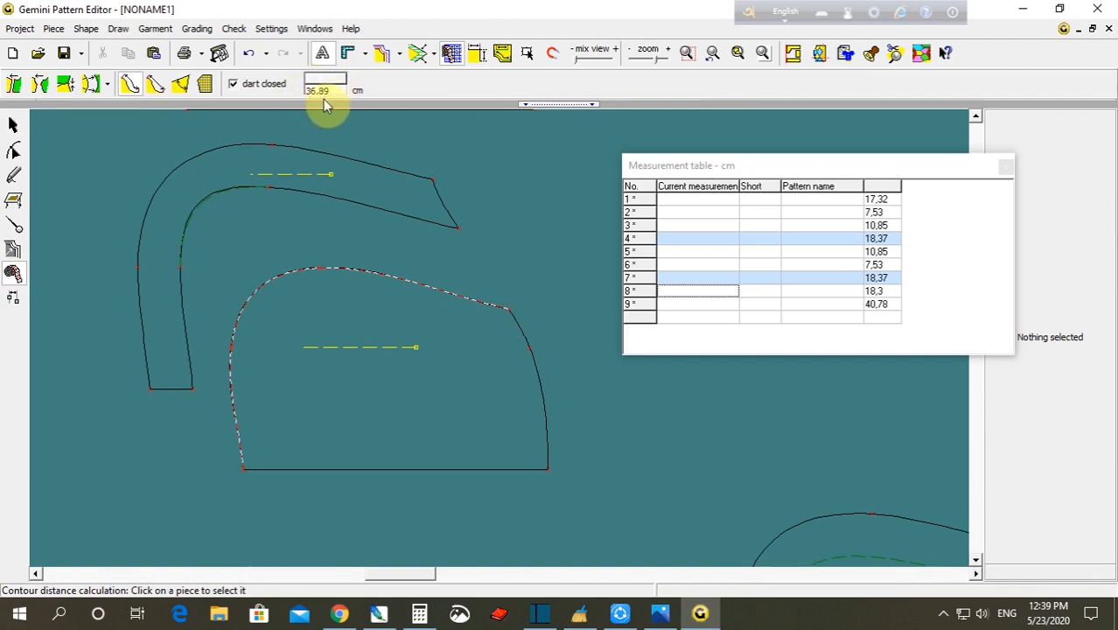
pyautogui.click(679, 321)
pyautogui.rightClick(679, 320)
pyautogui.click(699, 326)
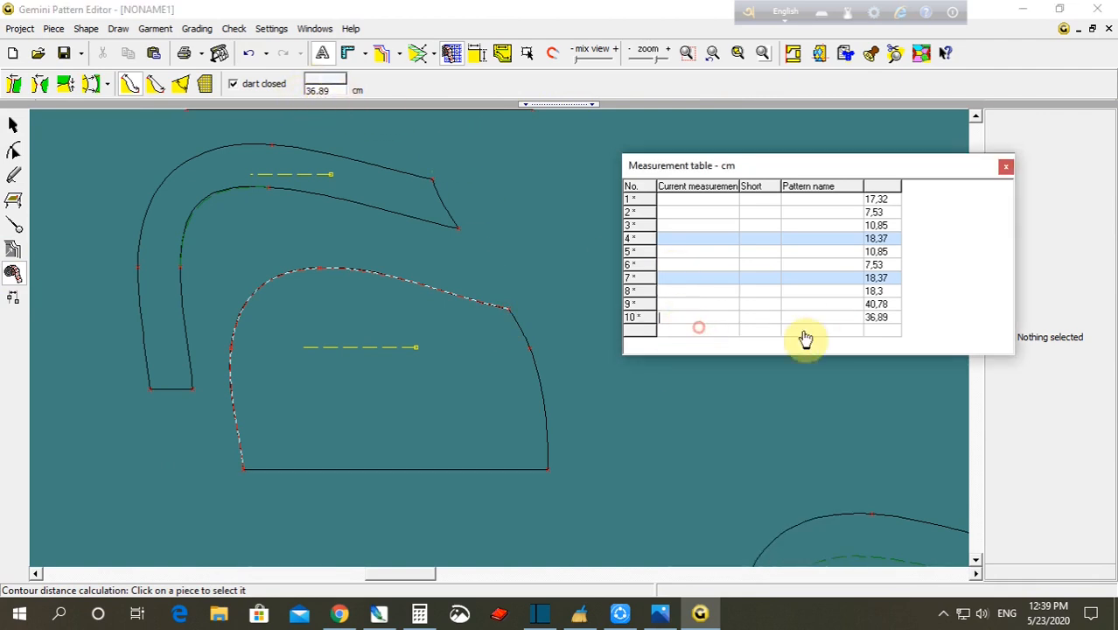
pyautogui.click(660, 615)
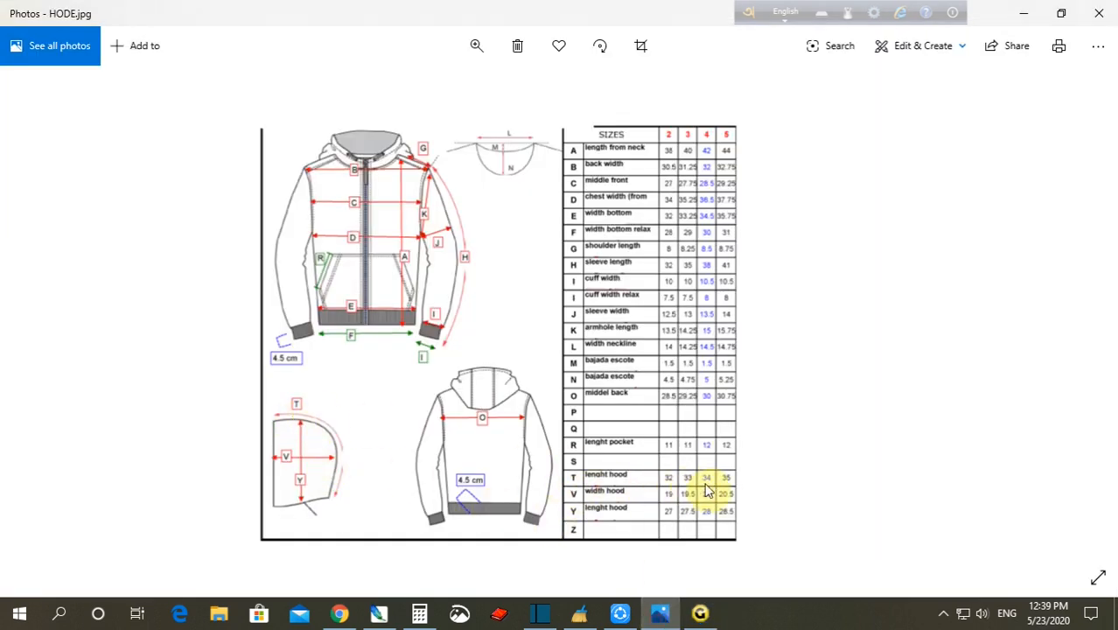
pyautogui.click(702, 609)
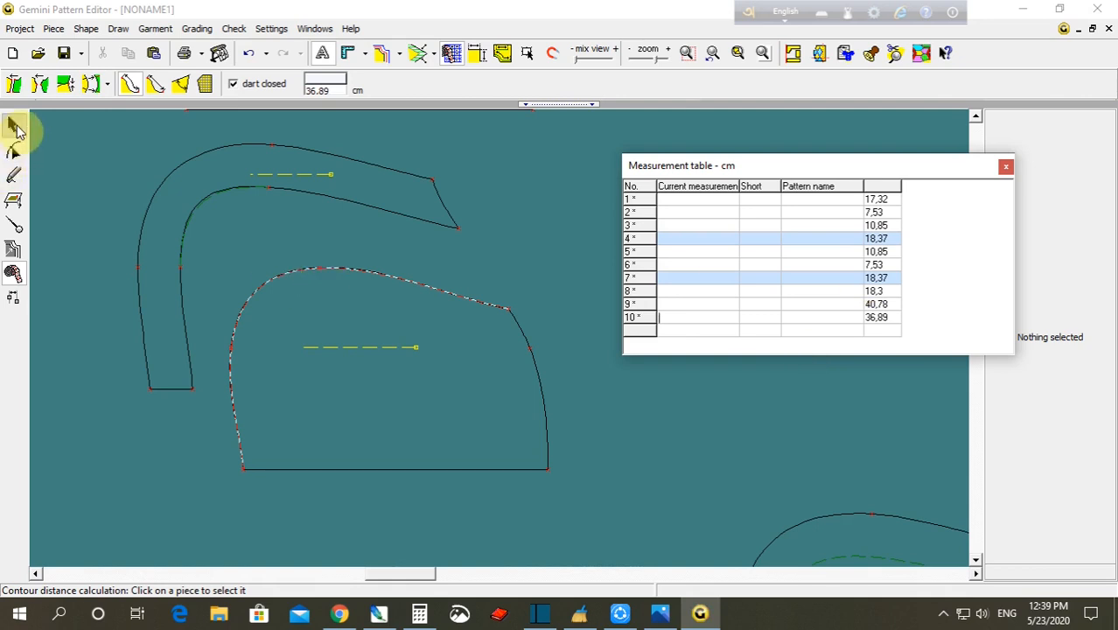
# - Move the inner hood and the curved band downward, keeping the band above the hood
pyautogui.click(13, 125)
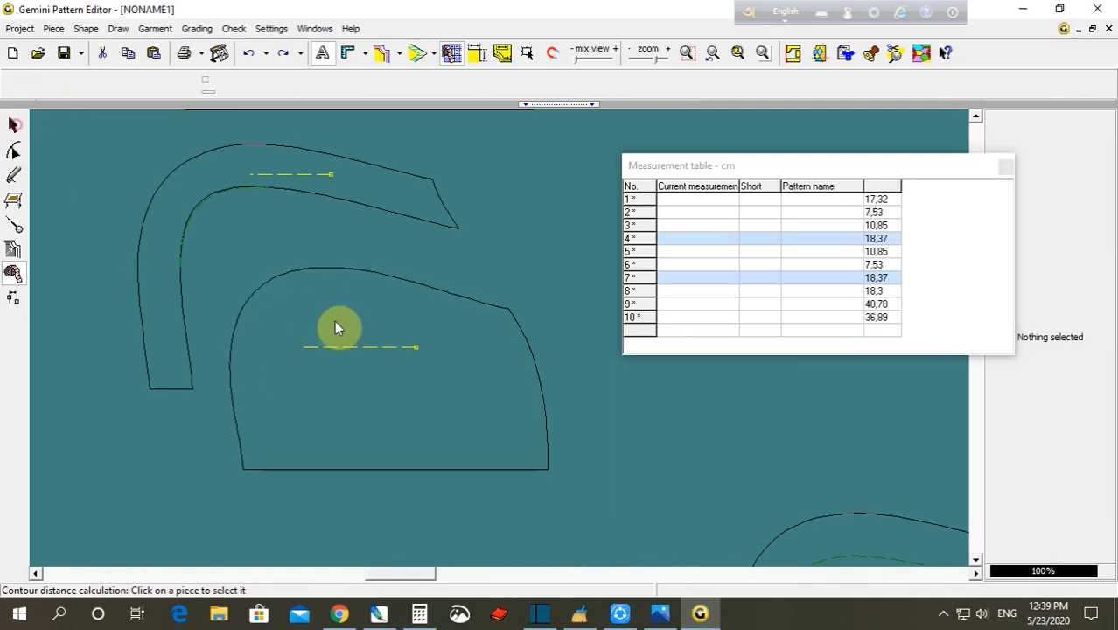
pyautogui.moveTo(338, 328); pyautogui.dragTo(328, 378)
pyautogui.moveTo(269, 172); pyautogui.dragTo(284, 234)
pyautogui.click(351, 379)
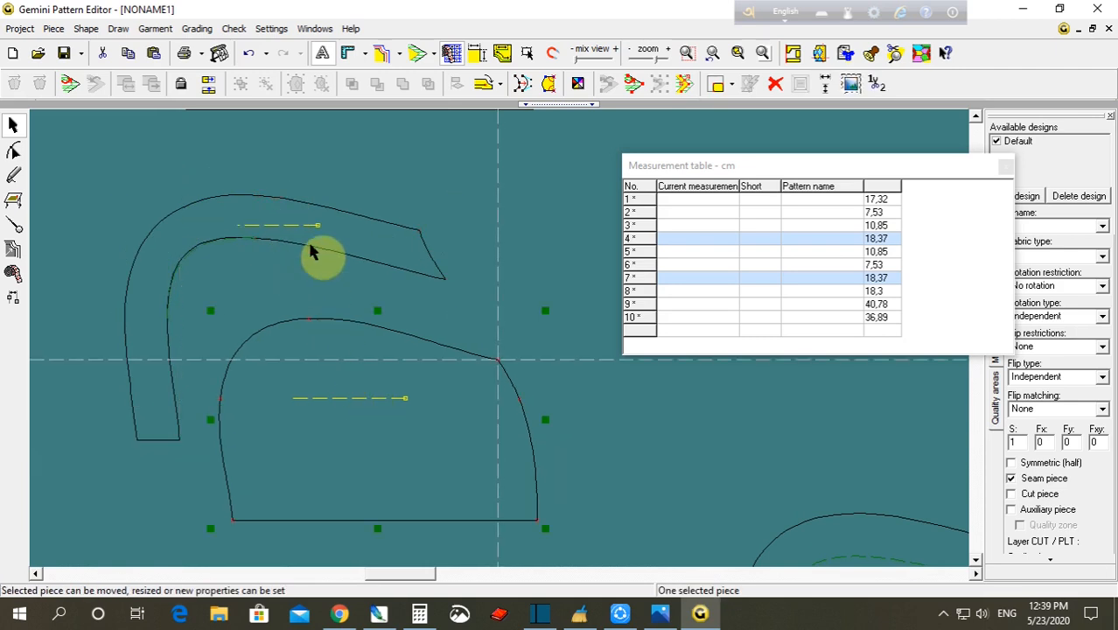
# - Reposition the inner hood and the curved band so the band sits up and to the left, clear of the hood
pyautogui.click(365, 400)
pyautogui.moveTo(237, 215); pyautogui.dragTo(236, 208)
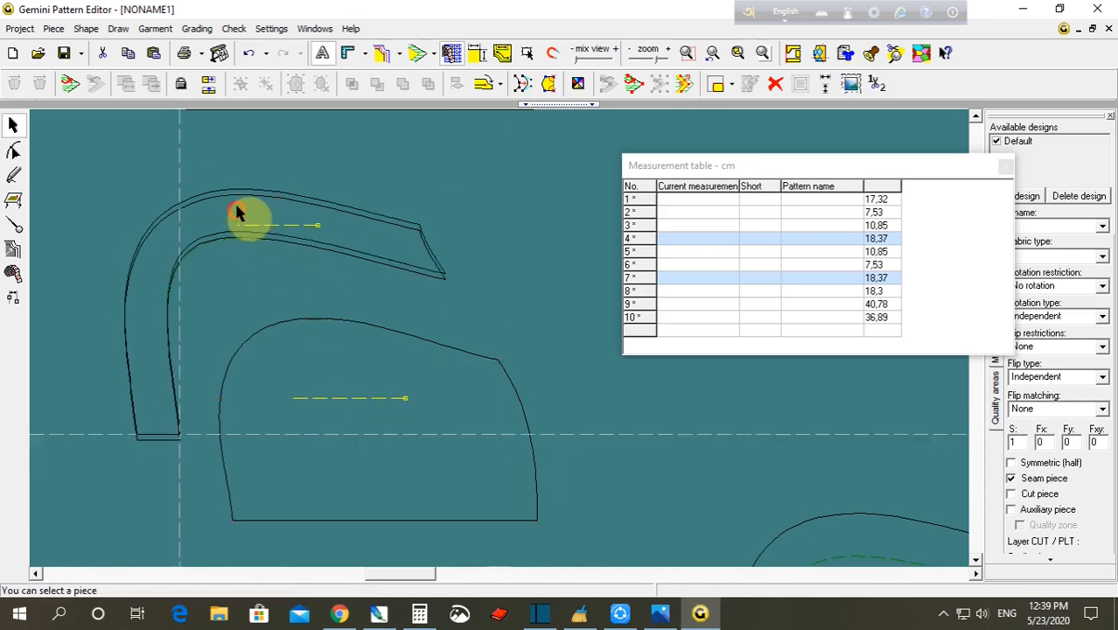
pyautogui.moveTo(319, 386); pyautogui.dragTo(306, 376)
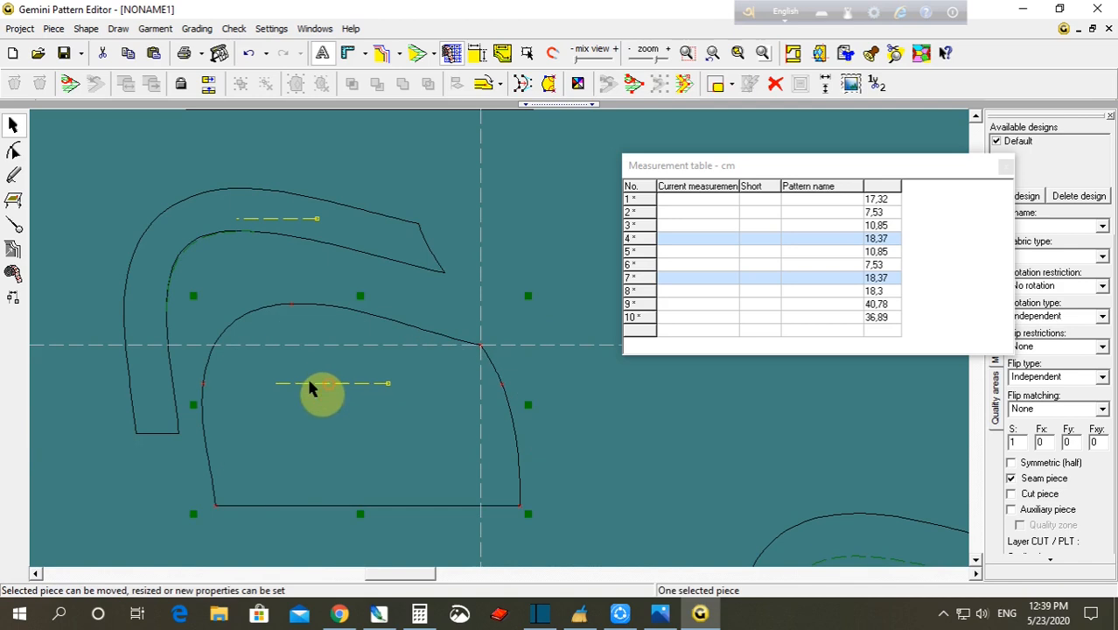
pyautogui.moveTo(171, 251); pyautogui.dragTo(140, 157)
pyautogui.moveTo(347, 383); pyautogui.dragTo(349, 388)
pyautogui.moveTo(352, 150); pyautogui.dragTo(332, 206)
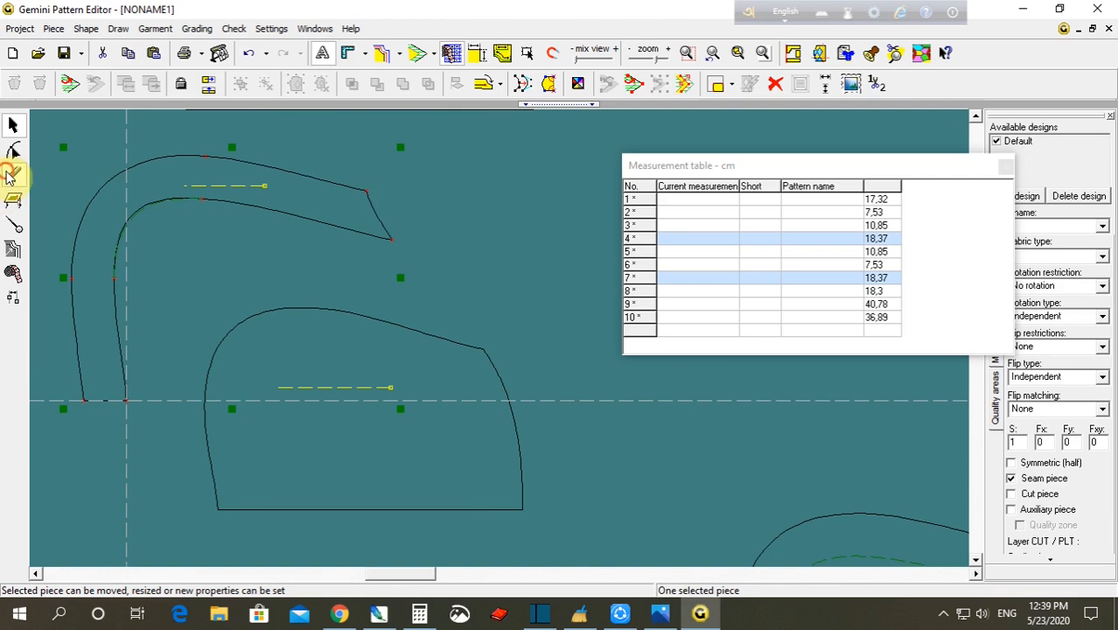
# - Draw a rectangular strip between the curved band and the inner hood and set its size to 37 by 3.5 cm
pyautogui.click(12, 175)
pyautogui.moveTo(140, 248); pyautogui.dragTo(175, 264)
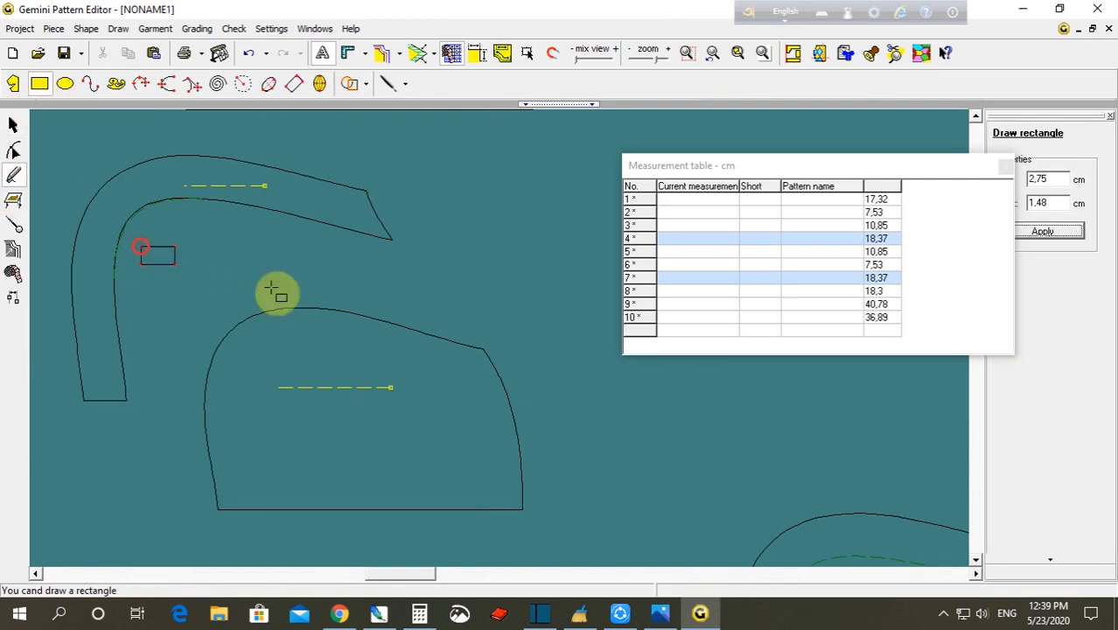
pyautogui.moveTo(271, 287); pyautogui.dragTo(454, 292)
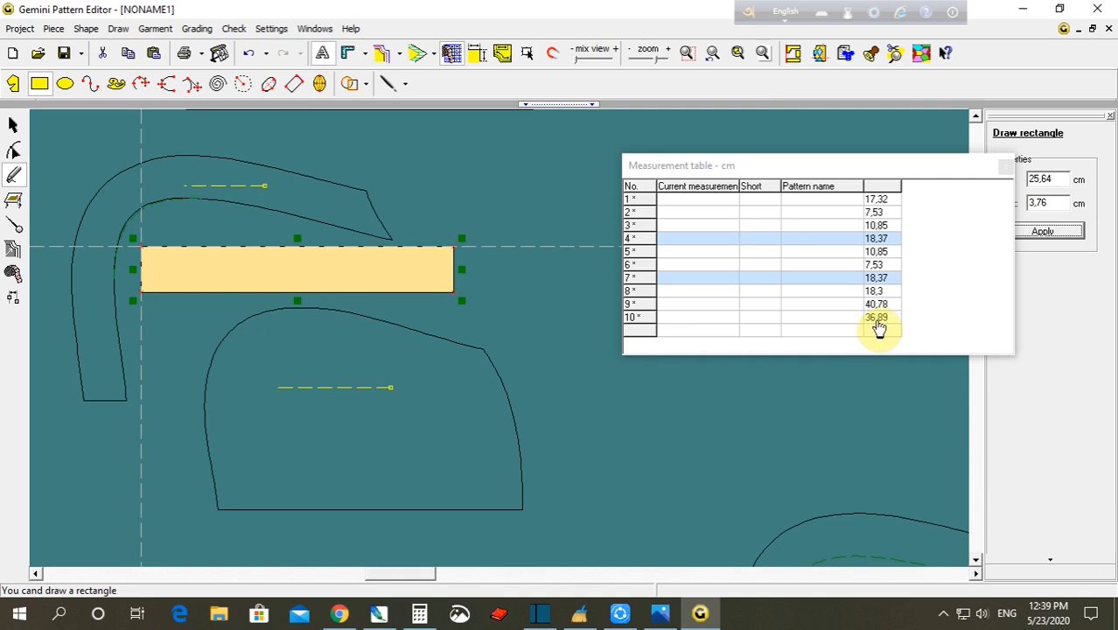
pyautogui.doubleClick(1045, 178)
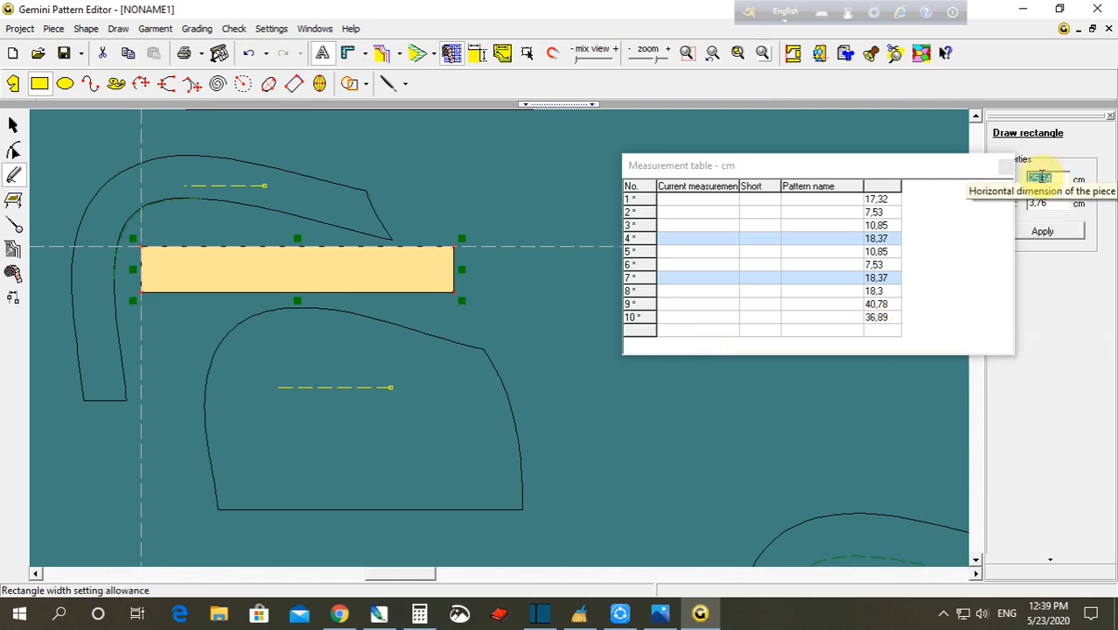
pyautogui.write('37')
pyautogui.press('Return')
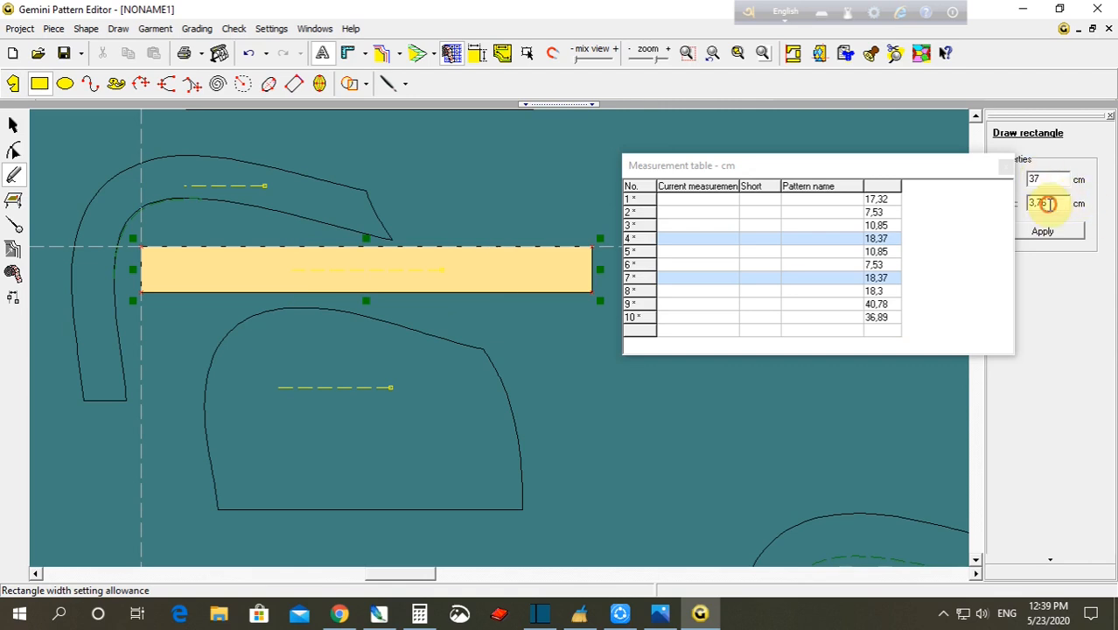
pyautogui.write('3,5')
pyautogui.press('Return')
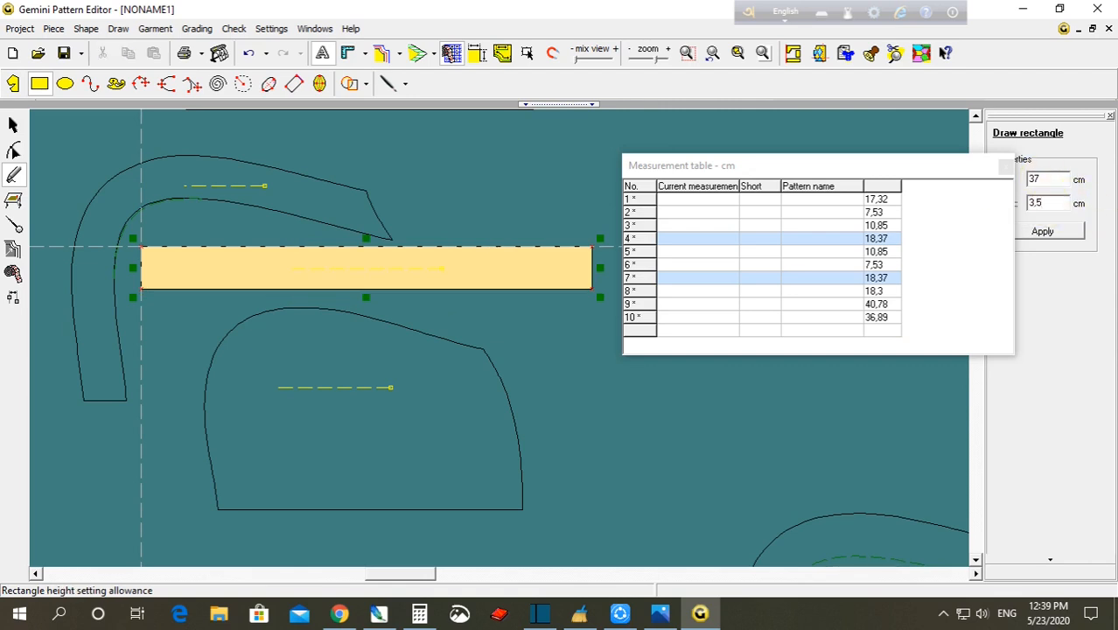
# - Move the rectangular strip so its lower-right corner meets the curved band's lower-right tip
pyautogui.click(13, 124)
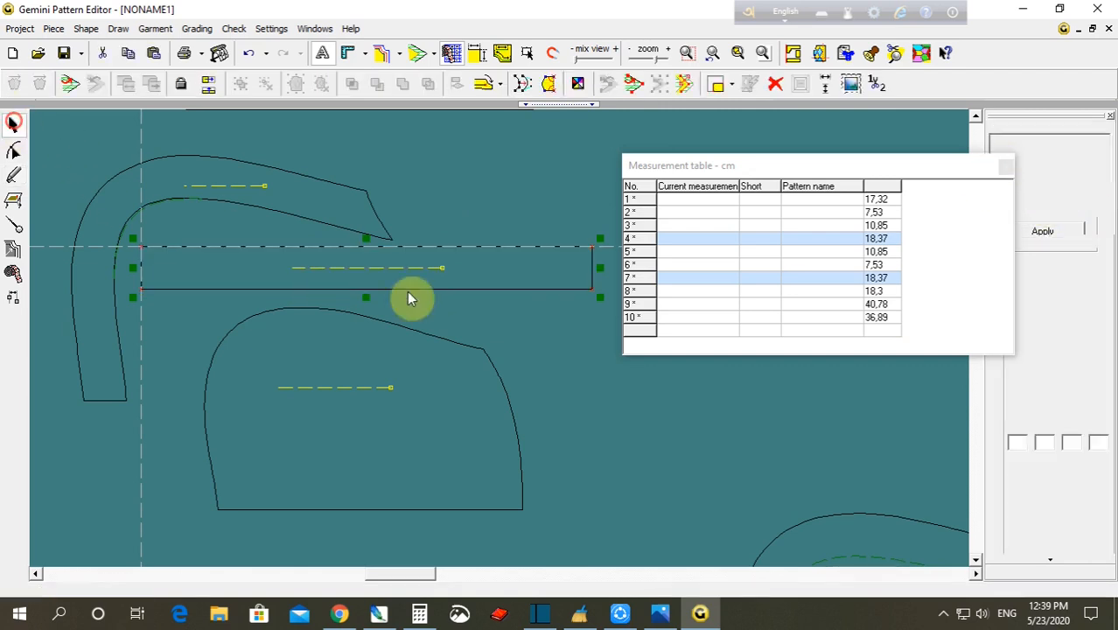
pyautogui.moveTo(447, 260); pyautogui.dragTo(390, 270)
pyautogui.moveTo(499, 279); pyautogui.dragTo(442, 285)
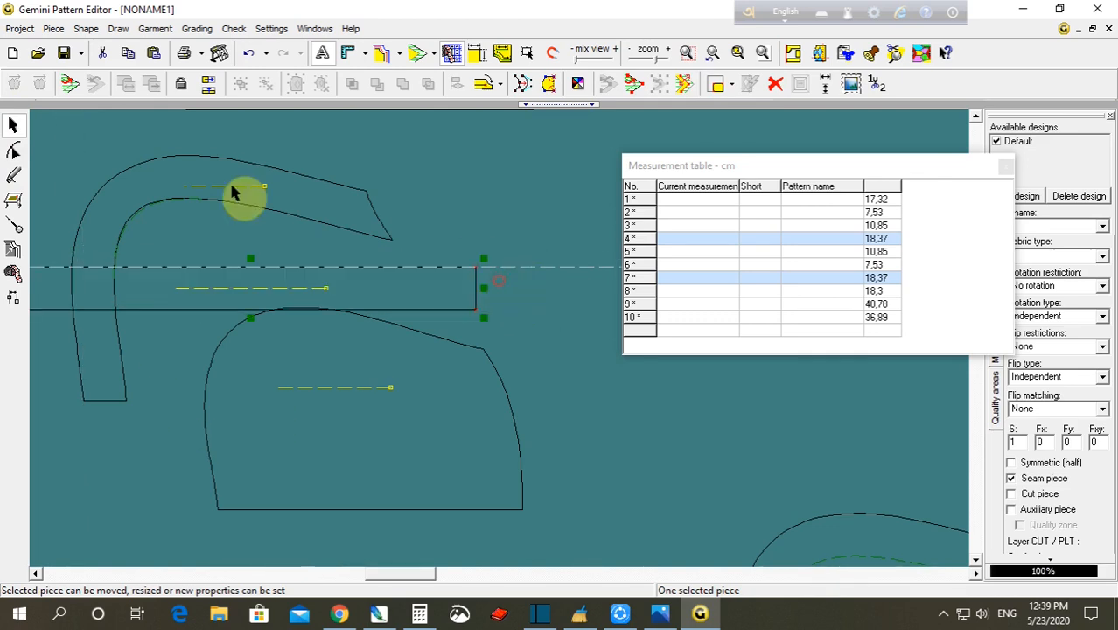
pyautogui.moveTo(239, 181); pyautogui.dragTo(252, 175)
pyautogui.click(308, 265)
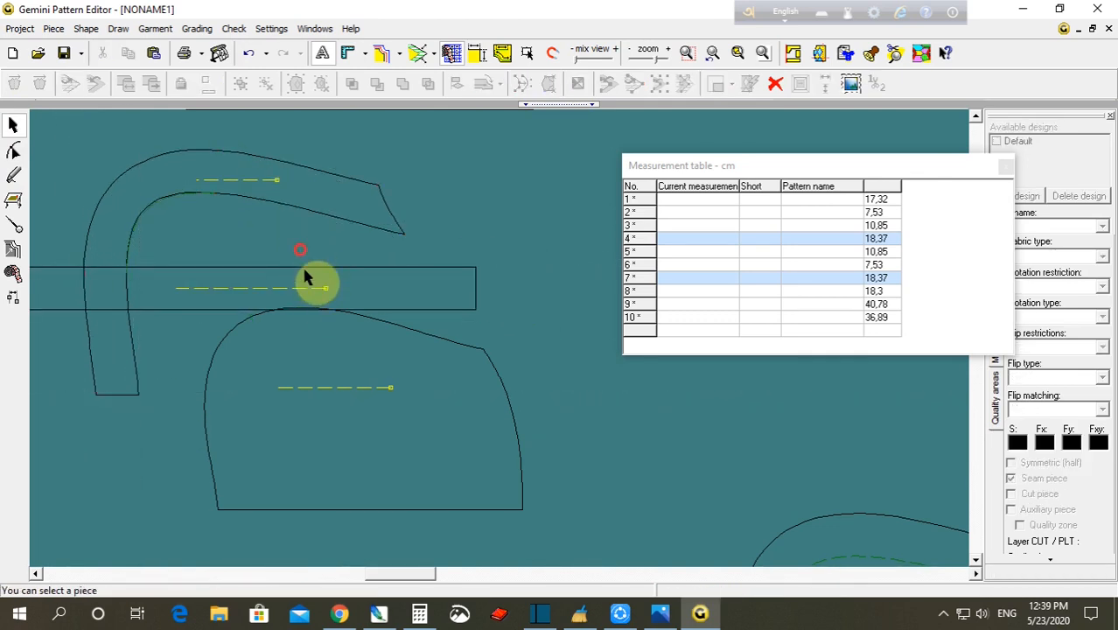
pyautogui.moveTo(305, 277); pyautogui.dragTo(304, 258)
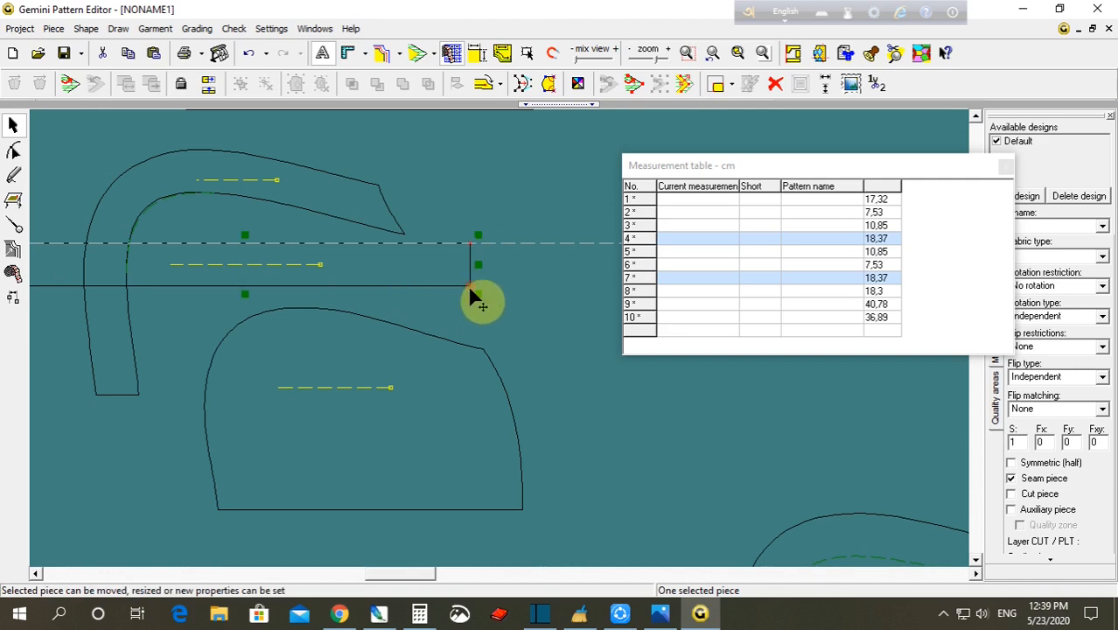
pyautogui.moveTo(470, 289); pyautogui.dragTo(404, 238)
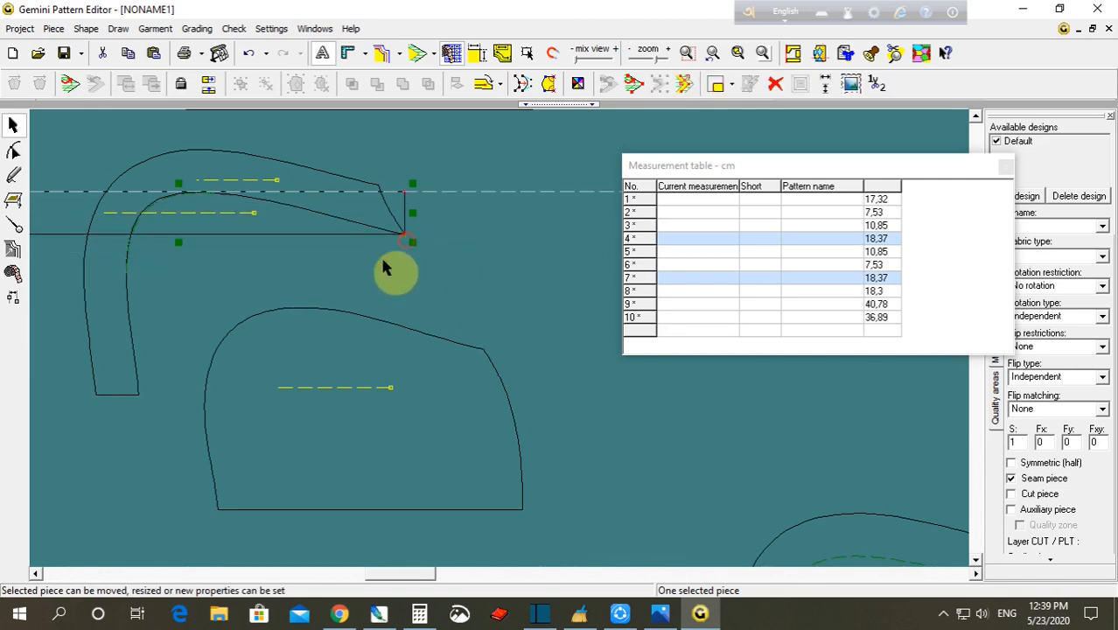
# - Shift the strip's upper-right corner 1 cm to the left to slant that end like the curved band
pyautogui.scroll(3, 368, 180)
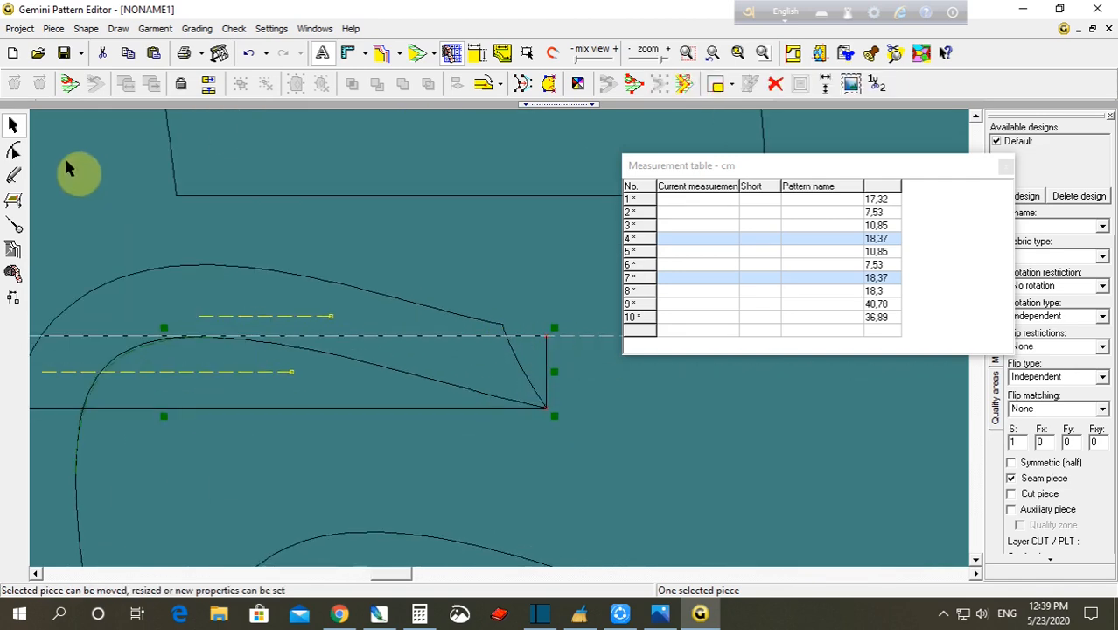
pyautogui.click(14, 150)
pyautogui.click(563, 343)
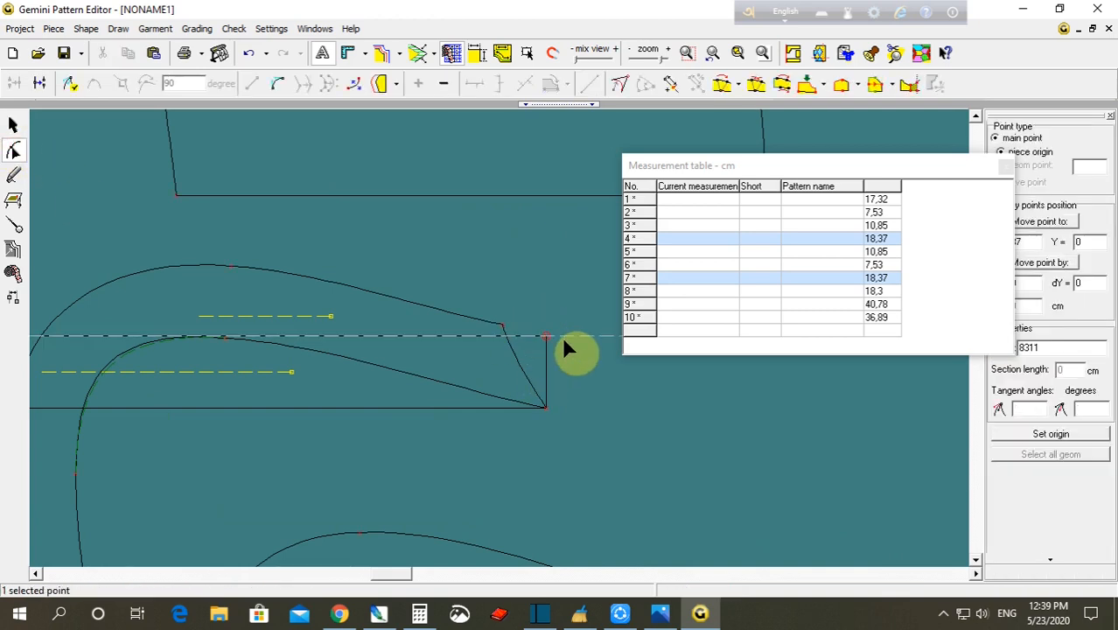
pyautogui.press('Left')
# - Move the curved band up off the straight strip and delete it
pyautogui.click(6, 131)
pyautogui.scroll(-2, 245, 297)
pyautogui.moveTo(307, 314); pyautogui.dragTo(269, 248)
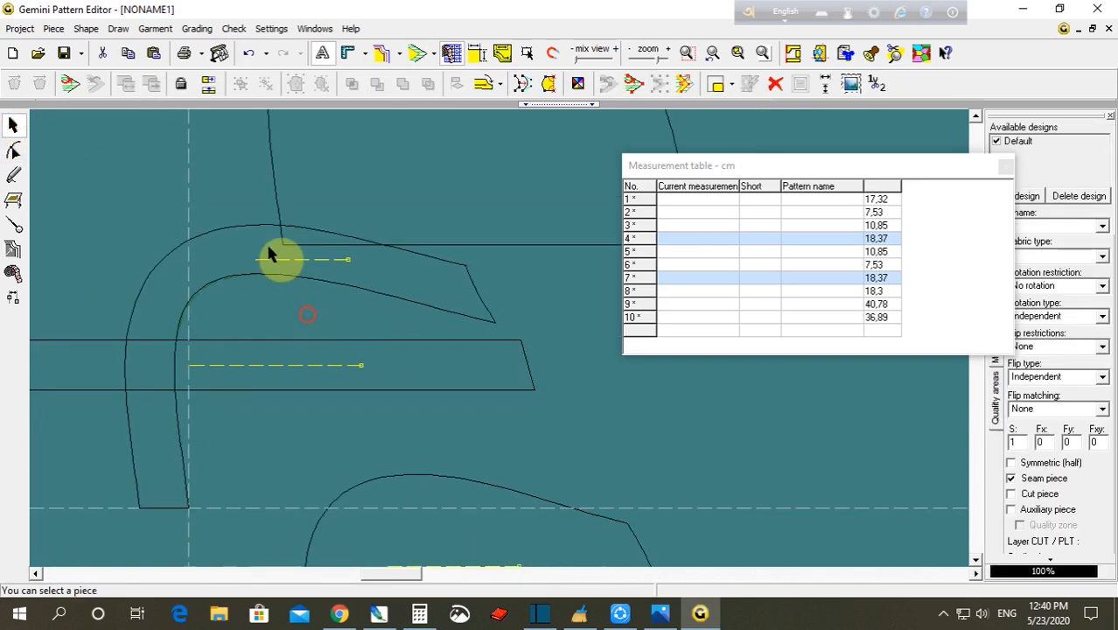
pyautogui.press('Delete')
# - Convert the strip's slanted right end to a curve, bend it inward, and square it to the upper edge
pyautogui.click(439, 360)
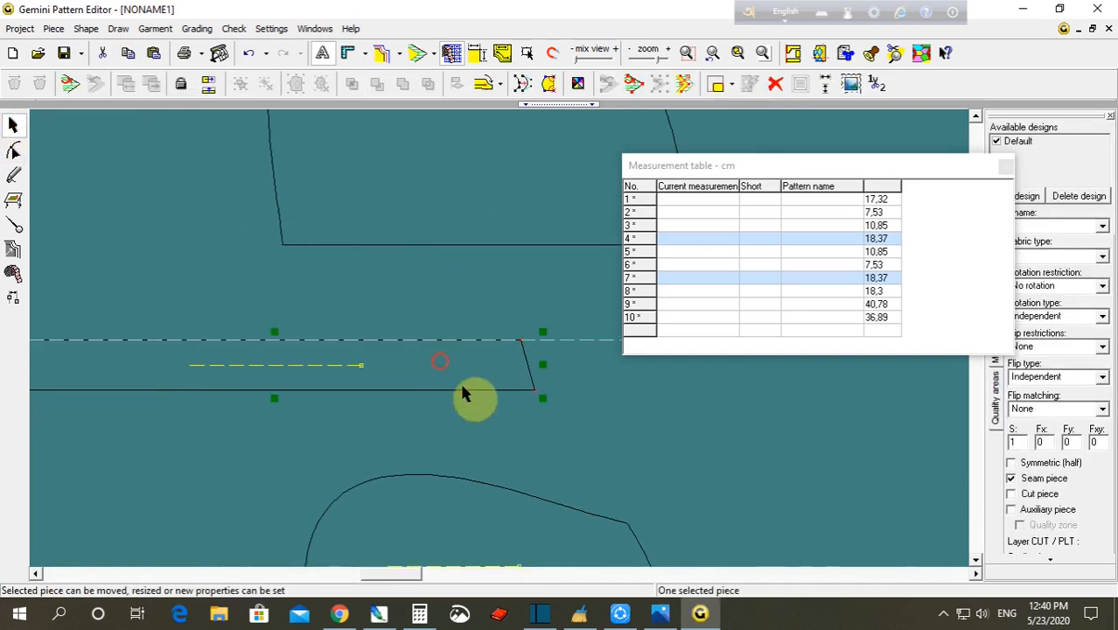
pyautogui.scroll(2, 510, 394)
pyautogui.moveTo(506, 338); pyautogui.dragTo(471, 338)
pyautogui.click(13, 150)
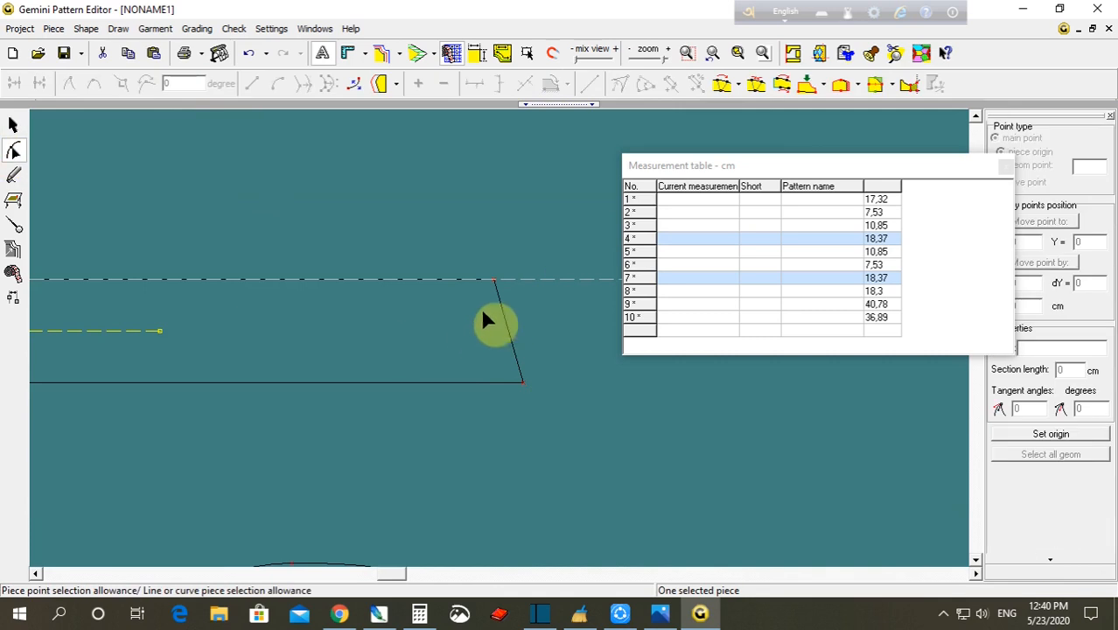
pyautogui.click(501, 305)
pyautogui.click(275, 85)
pyautogui.click(497, 320)
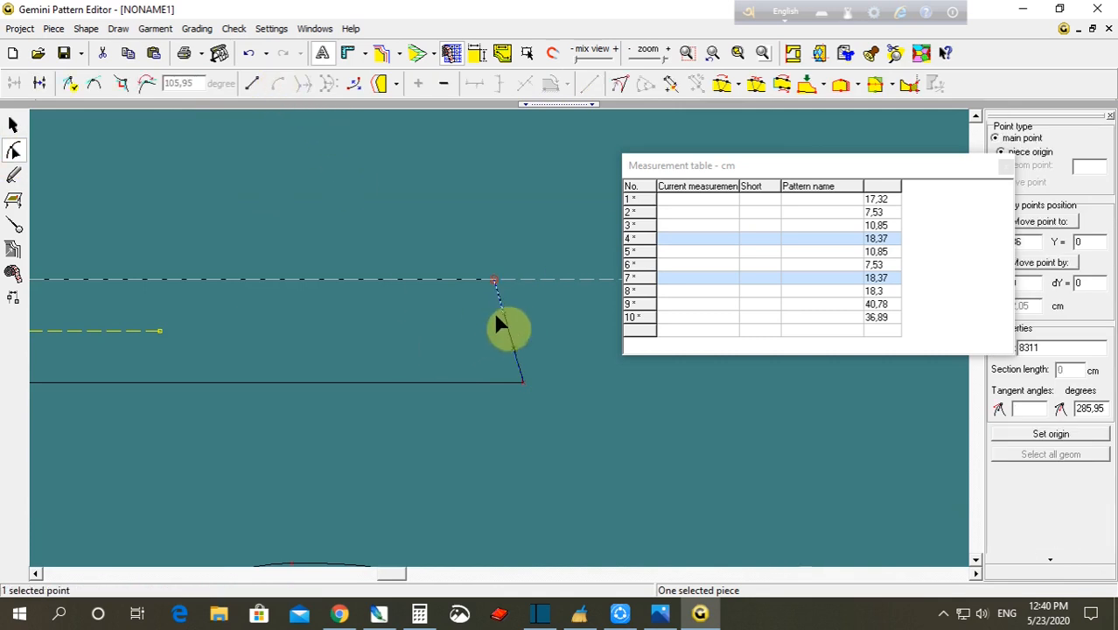
pyautogui.click(504, 315)
pyautogui.moveTo(475, 246); pyautogui.dragTo(538, 321)
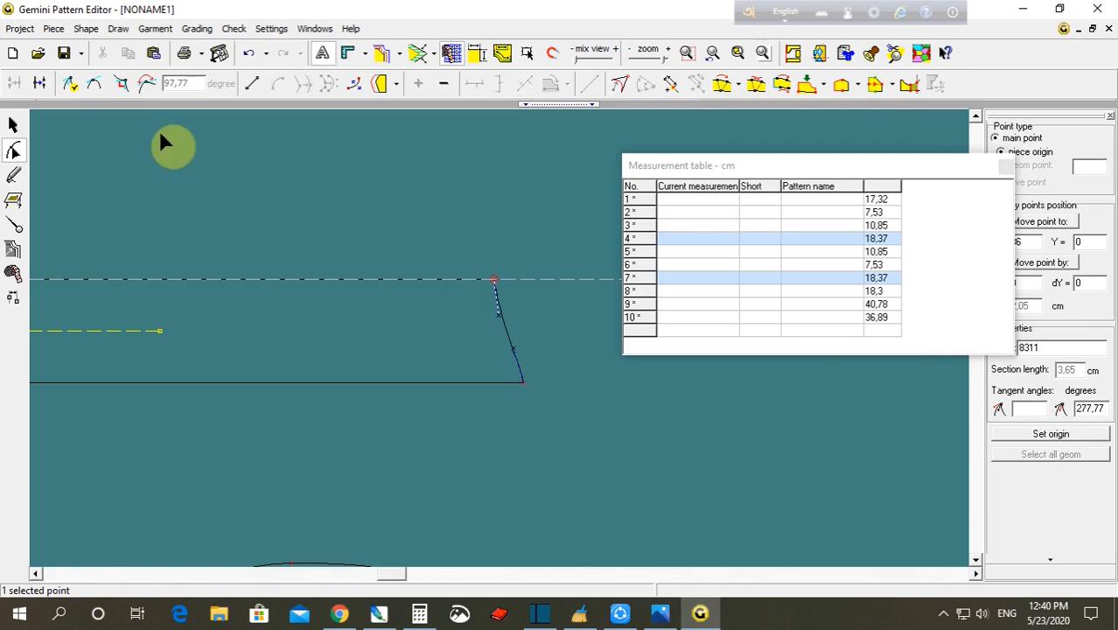
pyautogui.click(125, 90)
pyautogui.click(243, 163)
pyautogui.click(448, 362)
# - Set the strip's upper long edge as its symmetry axis
pyautogui.scroll(-9, 451, 358)
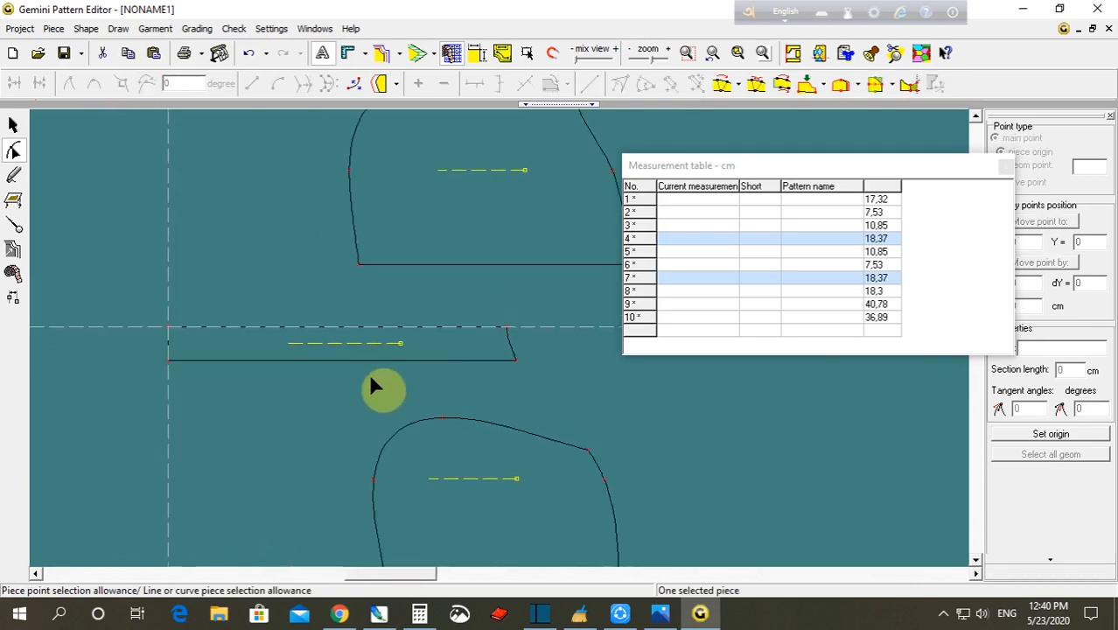
pyautogui.scroll(1, 365, 363)
pyautogui.scroll(2, 763, 348)
pyautogui.scroll(-3, 564, 327)
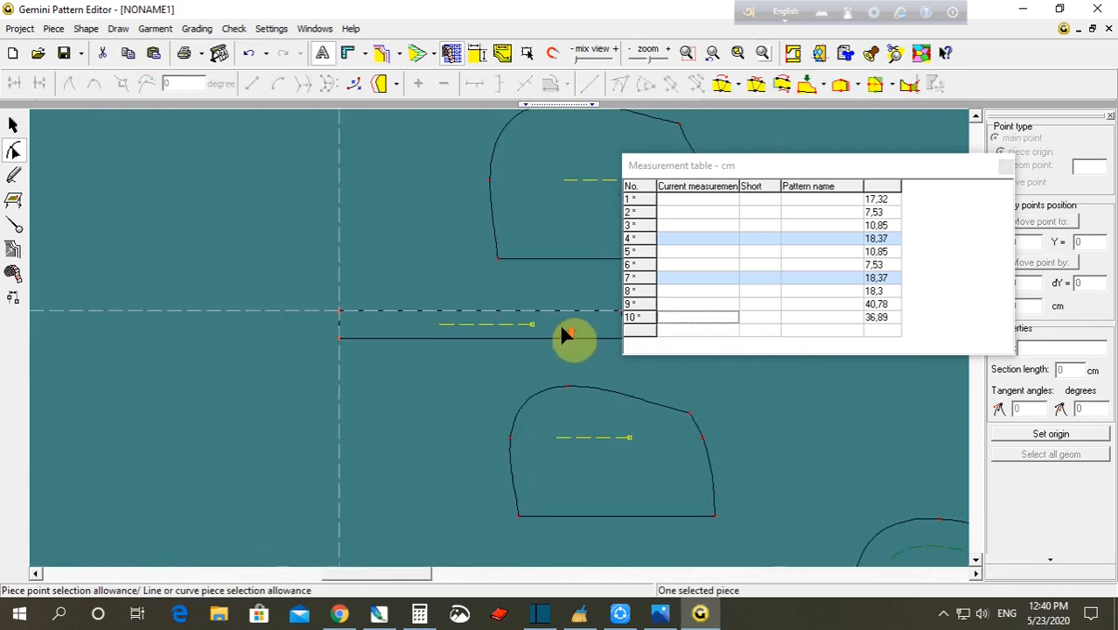
pyautogui.scroll(3, 555, 330)
pyautogui.scroll(-2, 342, 378)
pyautogui.click(21, 225)
pyautogui.click(267, 337)
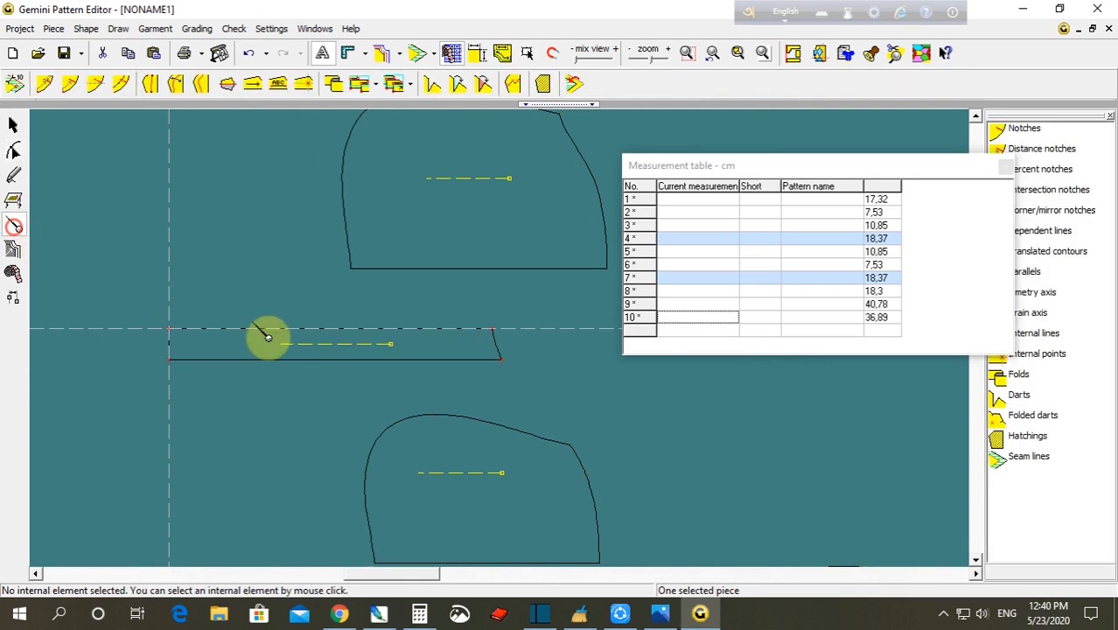
pyautogui.click(252, 83)
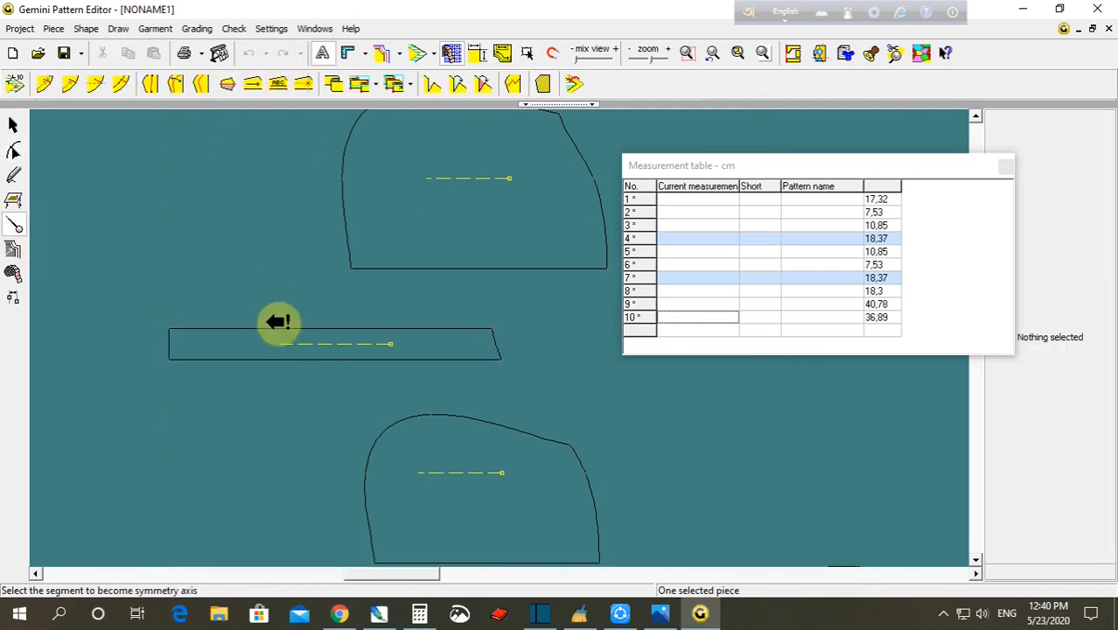
pyautogui.click(275, 329)
# - Shift the strip slightly down and right and unfold it about its symmetry axis to full width
pyautogui.click(13, 125)
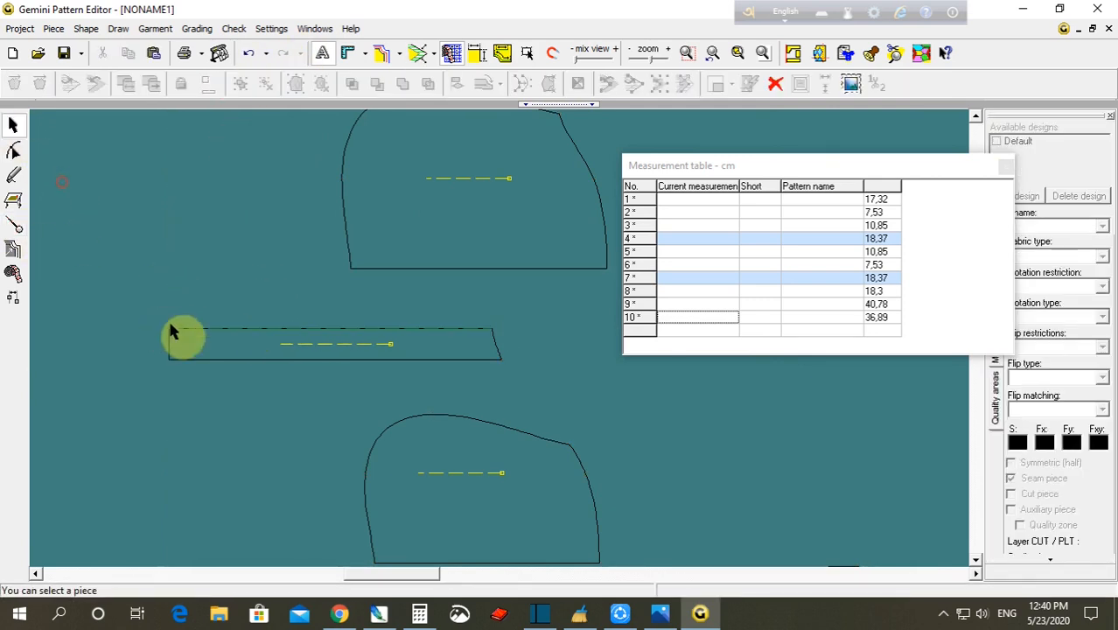
pyautogui.moveTo(175, 332); pyautogui.dragTo(238, 380)
pyautogui.click(15, 80)
pyautogui.click(108, 201)
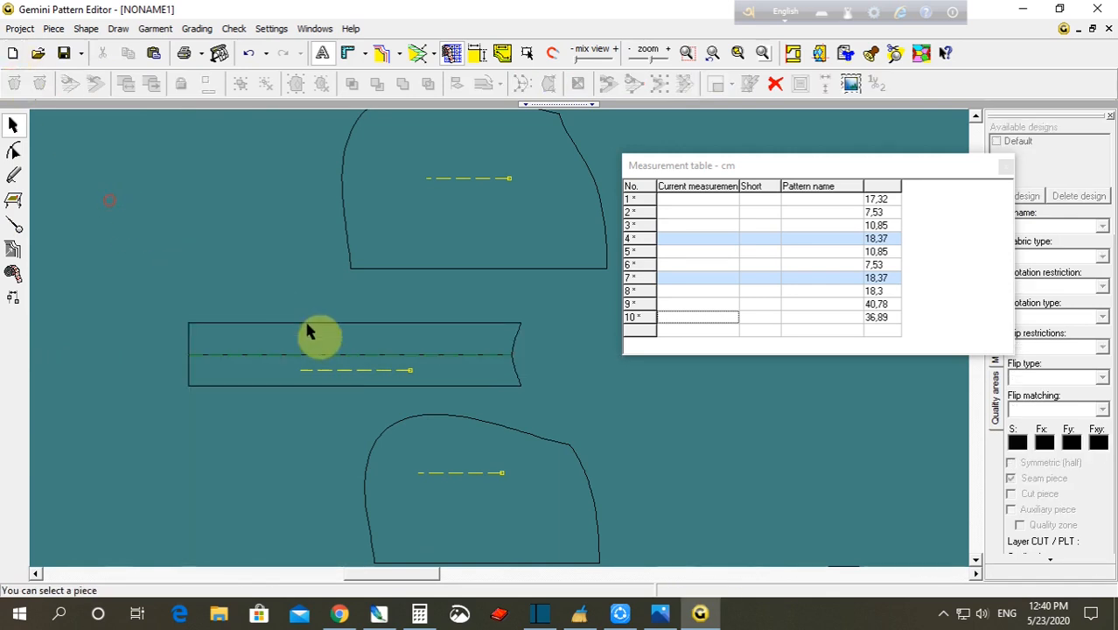
# - Stack the hood pieces in a column with the full hood above the unfolded strip and the inner hood below it
pyautogui.moveTo(431, 468); pyautogui.dragTo(328, 458)
pyautogui.scroll(-4, 350, 446)
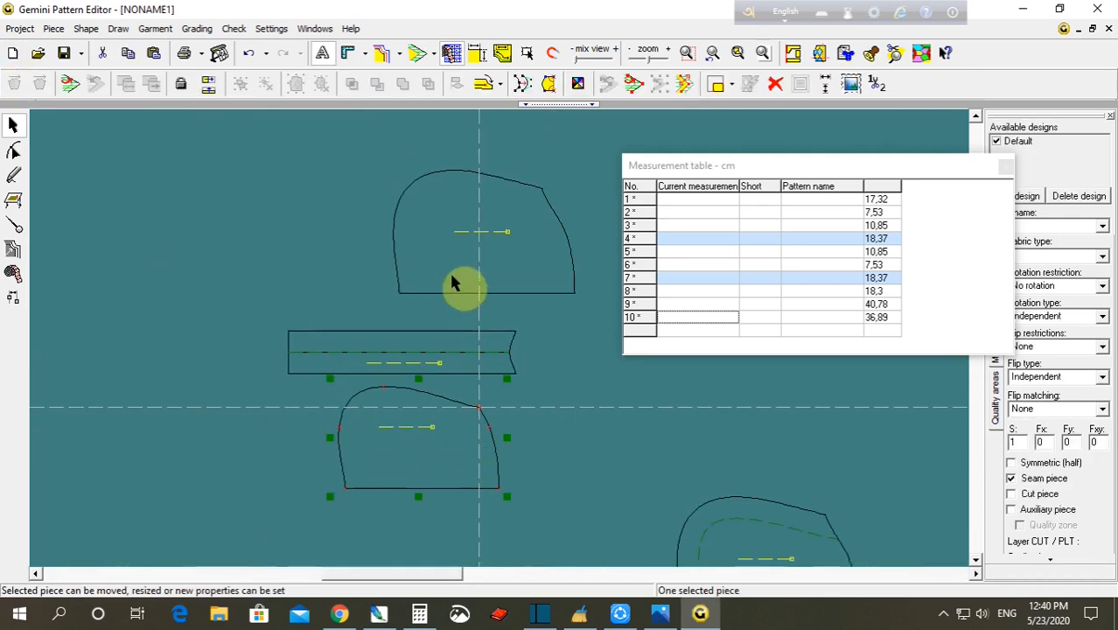
pyautogui.moveTo(456, 281); pyautogui.dragTo(367, 252)
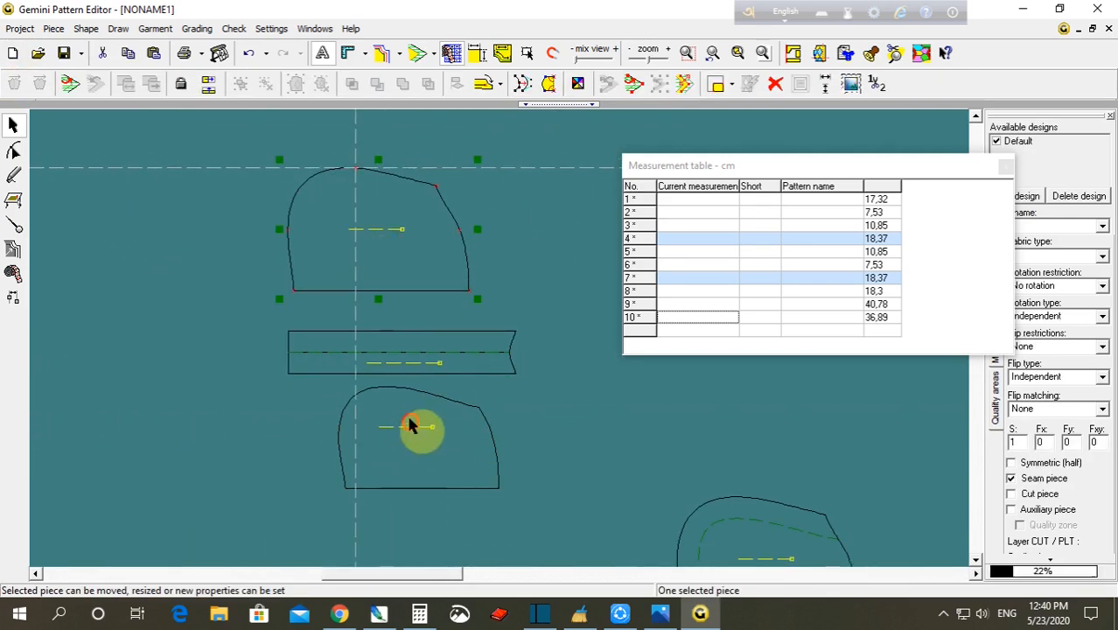
pyautogui.moveTo(410, 422); pyautogui.dragTo(390, 411)
pyautogui.moveTo(360, 360); pyautogui.dragTo(356, 354)
pyautogui.click(369, 399)
pyautogui.click(363, 245)
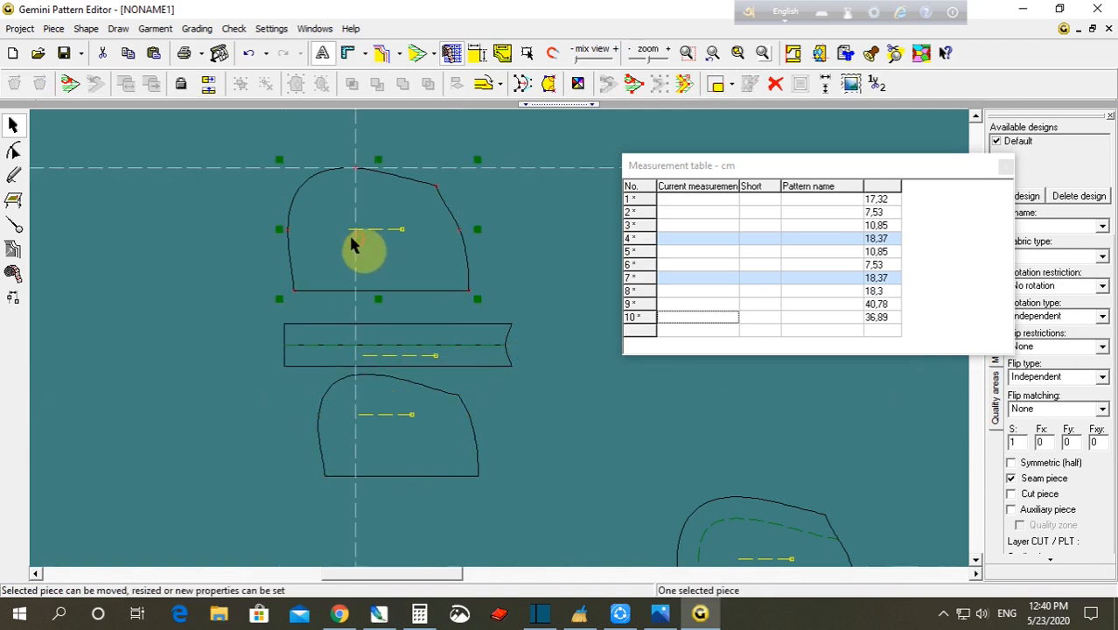
pyautogui.click(275, 287)
# - Delete the leftover hood copy that carries the inner dashed contour
pyautogui.scroll(-3, 429, 339)
pyautogui.scroll(-1, 439, 343)
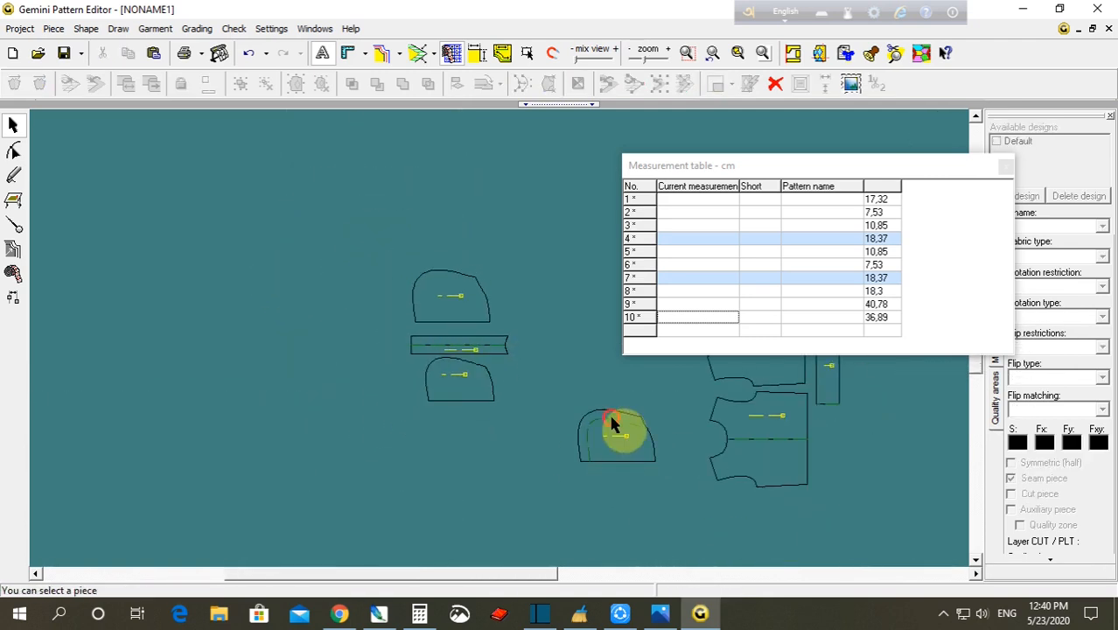
pyautogui.click(604, 439)
pyautogui.press('Delete')
# - Select the three hood pieces together and move them right, next to the body and sleeve pieces
pyautogui.scroll(-3, 591, 427)
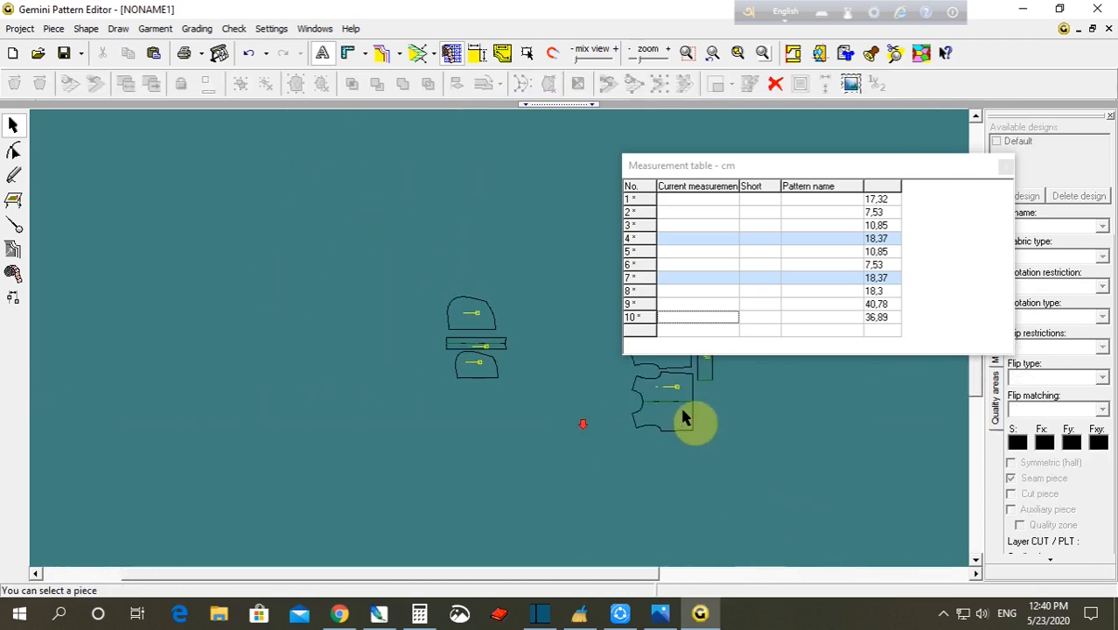
pyautogui.scroll(2, 743, 394)
pyautogui.moveTo(81, 167); pyautogui.dragTo(209, 345)
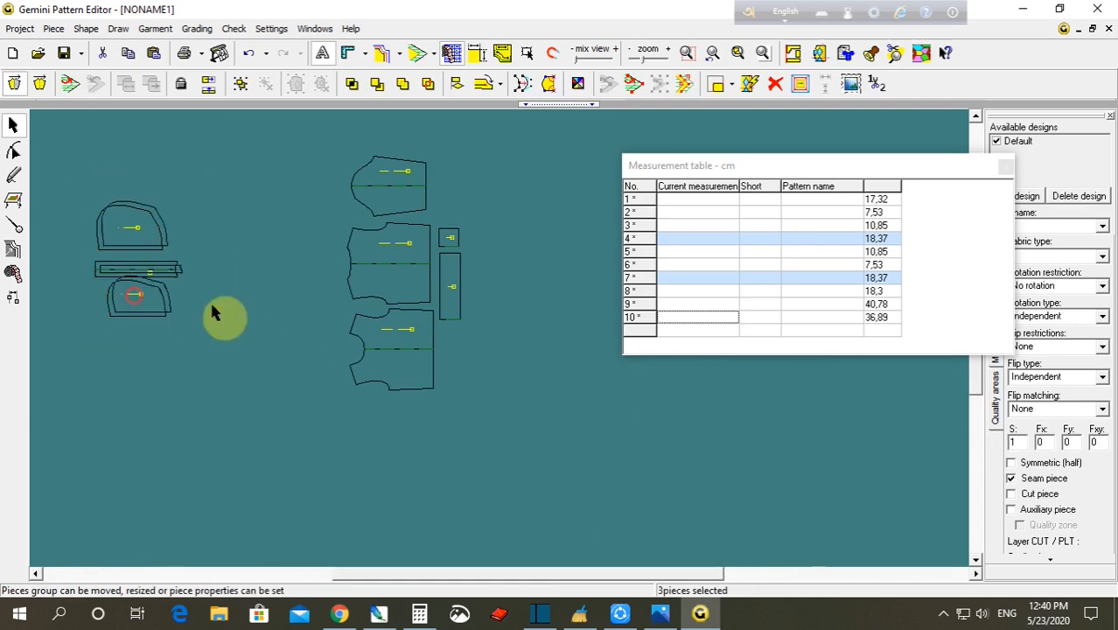
pyautogui.moveTo(136, 305); pyautogui.dragTo(284, 315)
# - Select the lowest body piece and switch to Photos to consult the hoodie size chart
pyautogui.scroll(1, 442, 350)
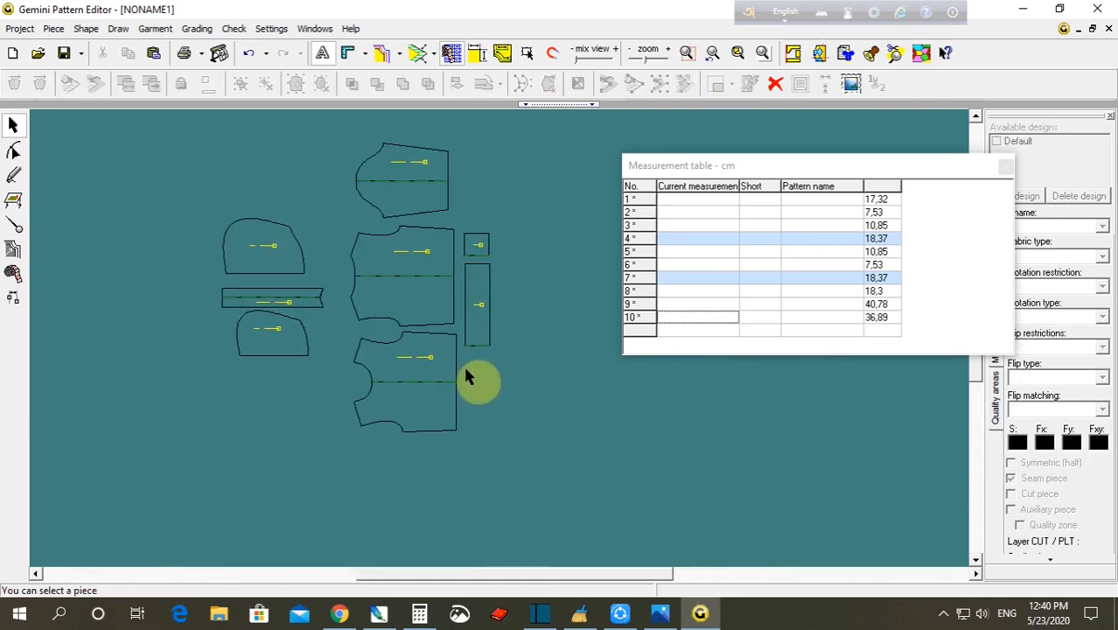
pyautogui.scroll(2, 472, 367)
pyautogui.click(445, 390)
pyautogui.scroll(2, 472, 367)
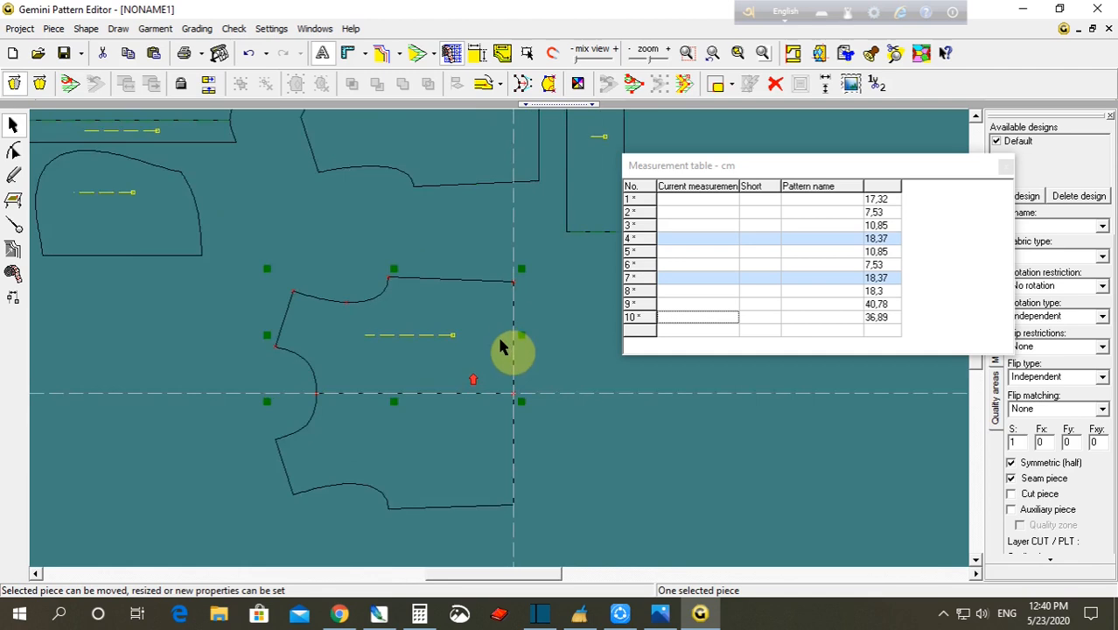
pyautogui.click(660, 613)
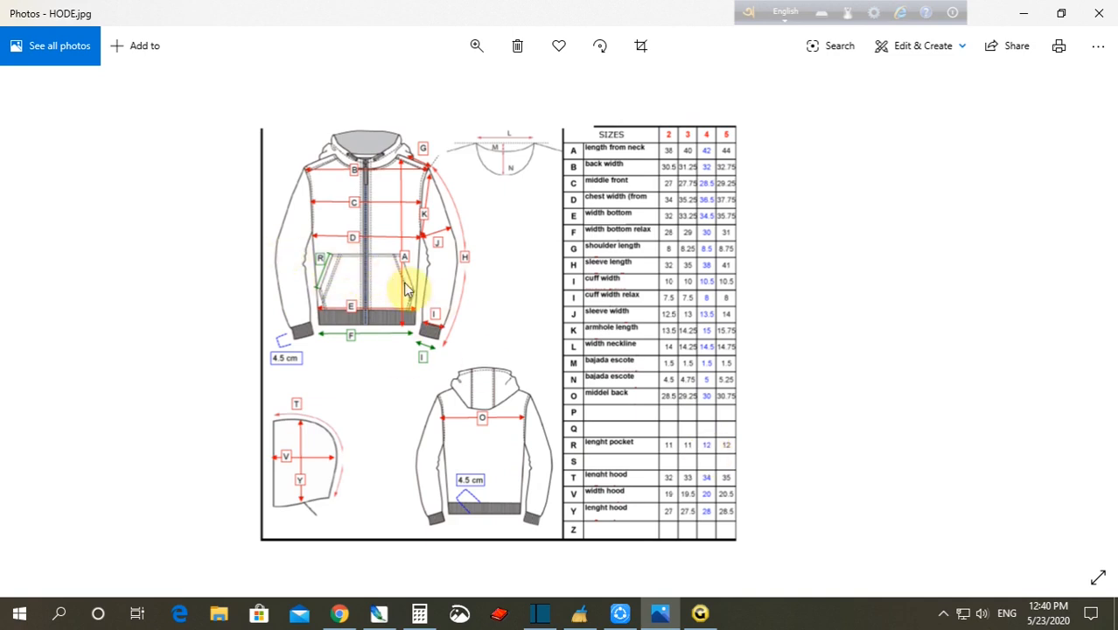
# - Switch back to Gemini Pattern Editor and draw a 13 by 11 cm rectangle for the pocket over the lowest body piece
pyautogui.click(699, 615)
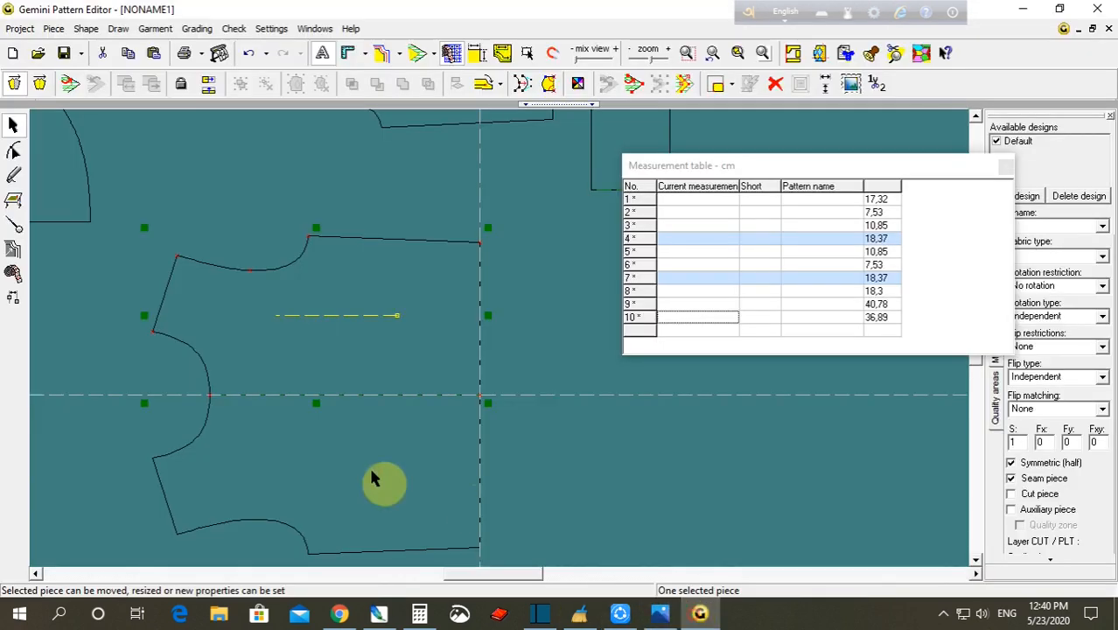
pyautogui.click(395, 376)
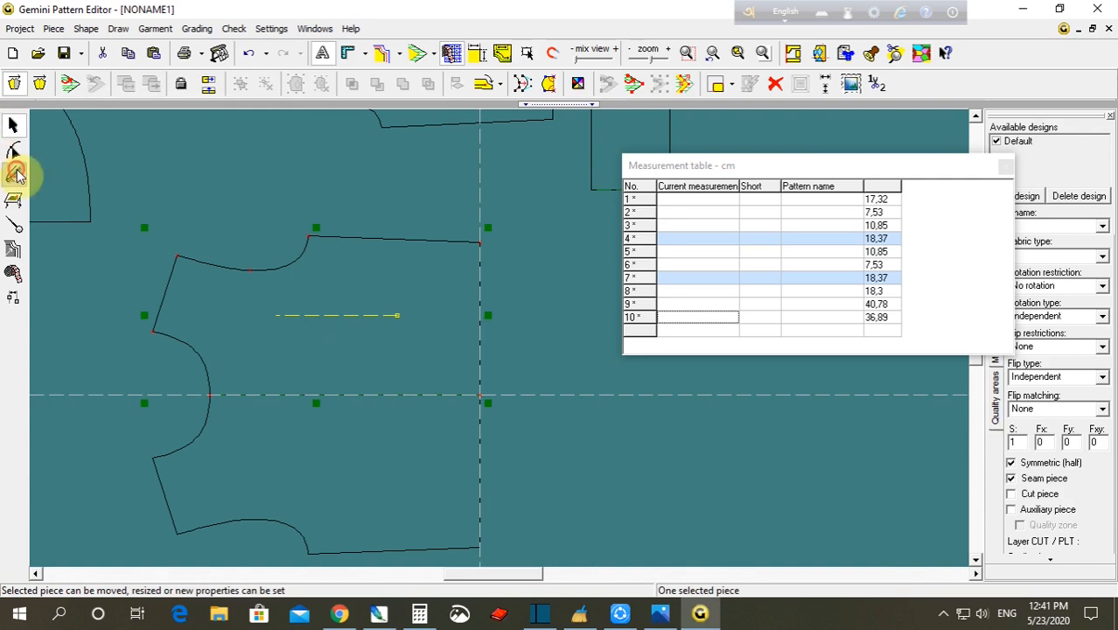
pyautogui.click(13, 175)
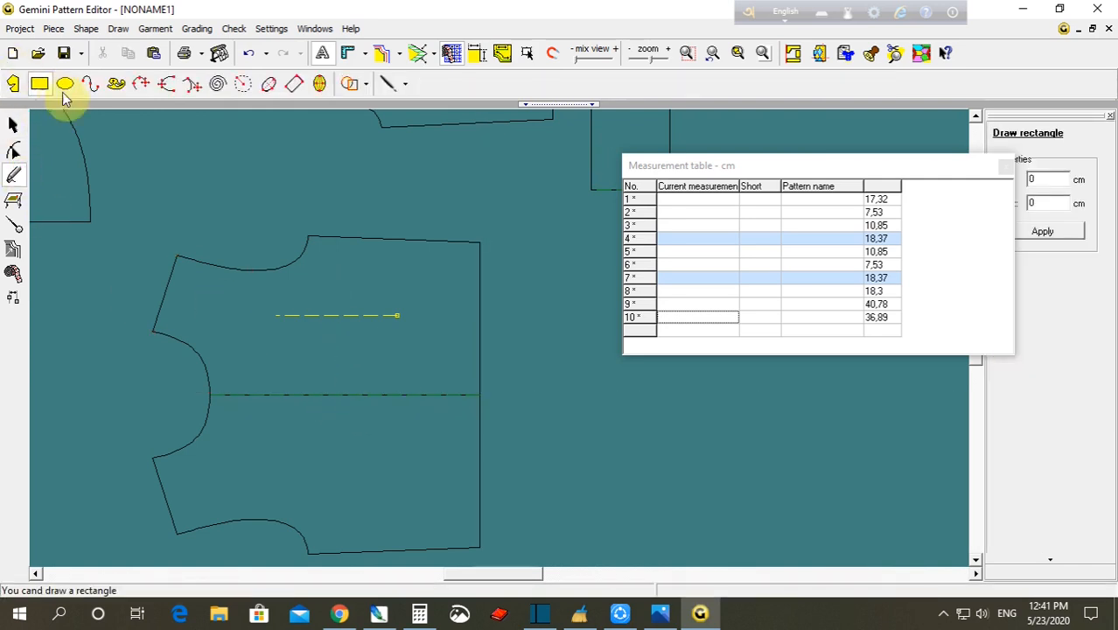
pyautogui.moveTo(335, 300)
pyautogui.mouseDown()
pyautogui.moveTo(472, 465)
pyautogui.moveTo(476, 493)
pyautogui.mouseUp()
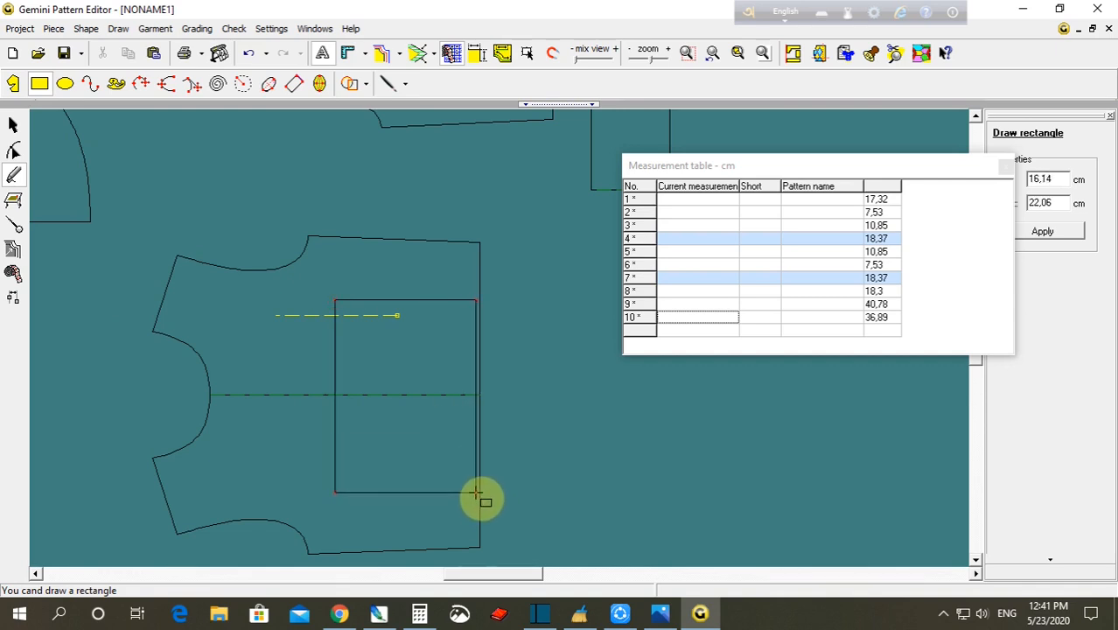
pyautogui.moveTo(476, 495); pyautogui.dragTo(476, 491)
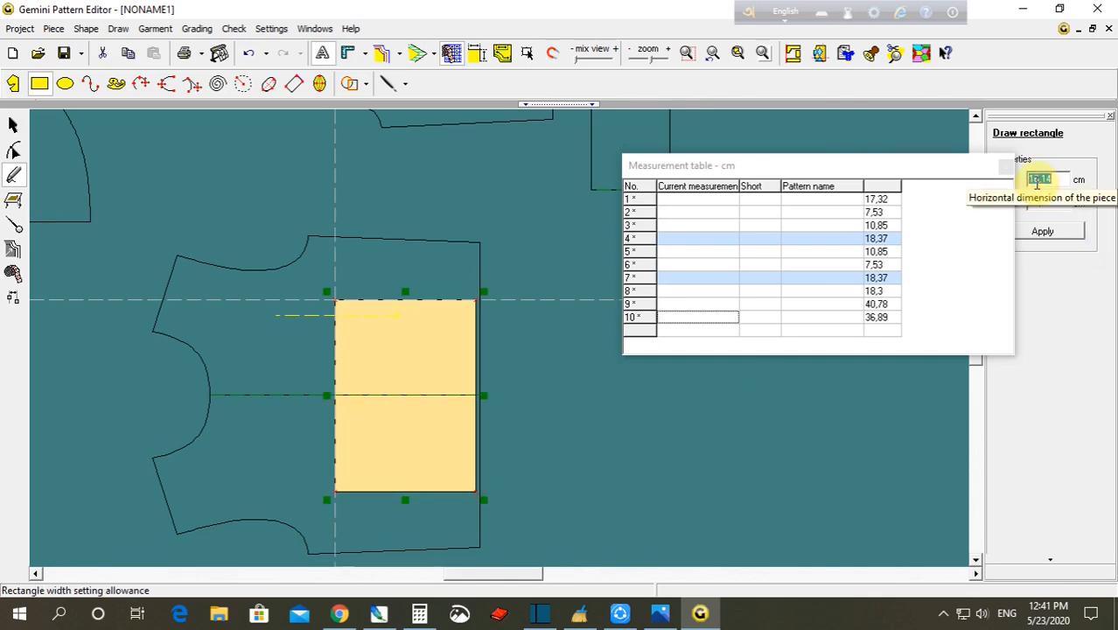
pyautogui.write('13')
pyautogui.press('Return')
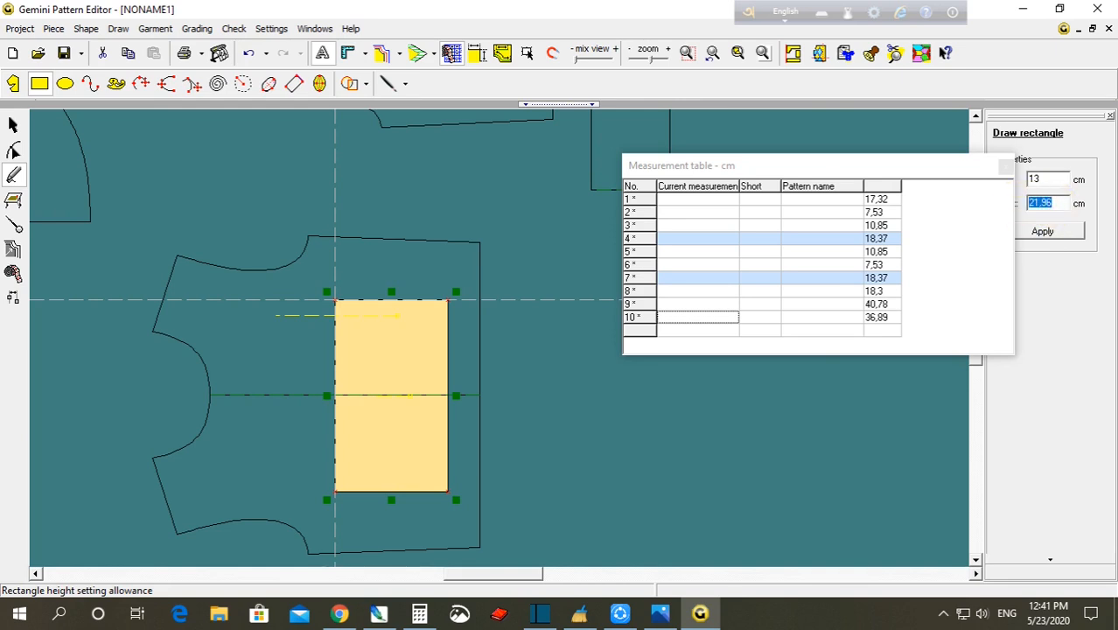
pyautogui.press('Return')
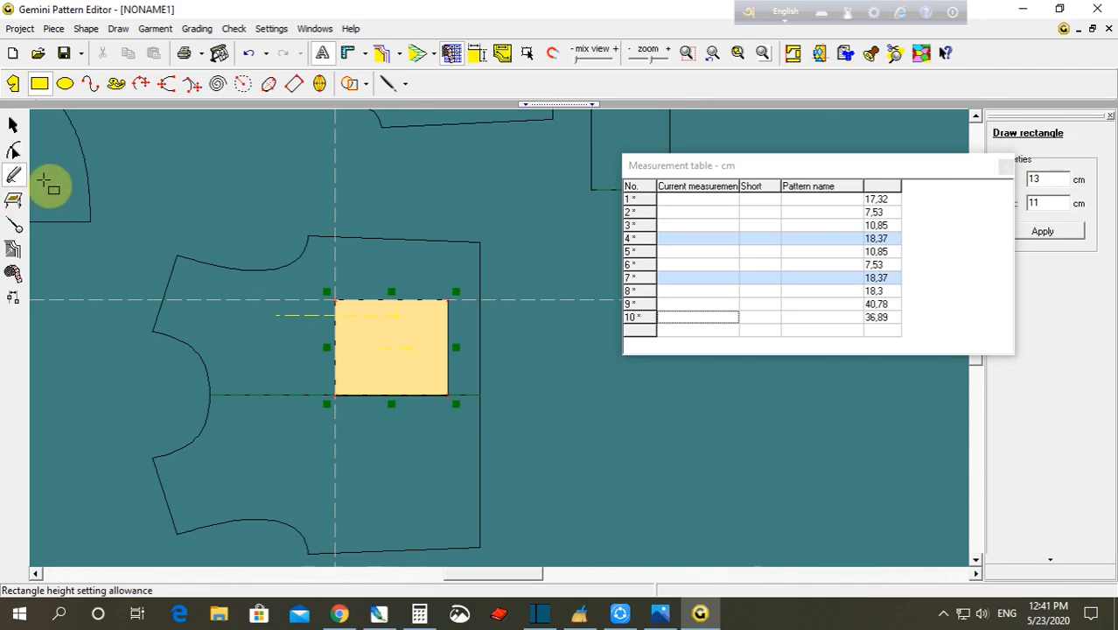
# - Move the pocket rectangle off the body piece into the empty area beyond its hem
pyautogui.click(13, 125)
pyautogui.moveTo(282, 339); pyautogui.dragTo(19, 285)
pyautogui.moveTo(400, 367); pyautogui.dragTo(400, 385)
pyautogui.scroll(1, 416, 371)
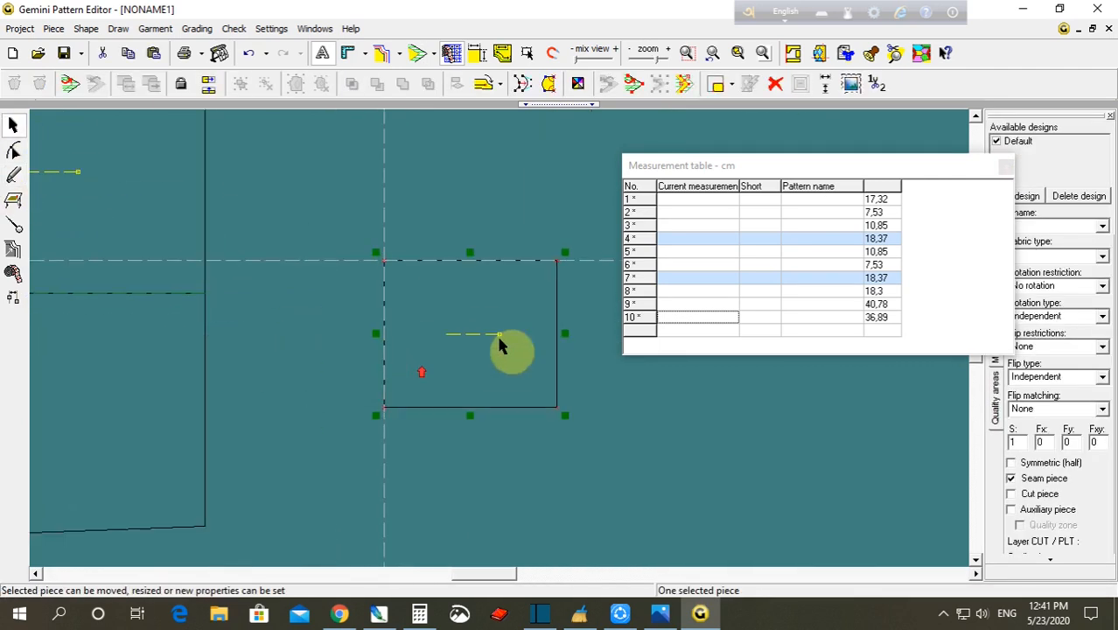
pyautogui.moveTo(499, 340); pyautogui.dragTo(477, 360)
# - Consult the pocket shape in Photos, then bevel the rectangle's upper inner corner by adding two edge points and deleting the corner point
pyautogui.click(10, 149)
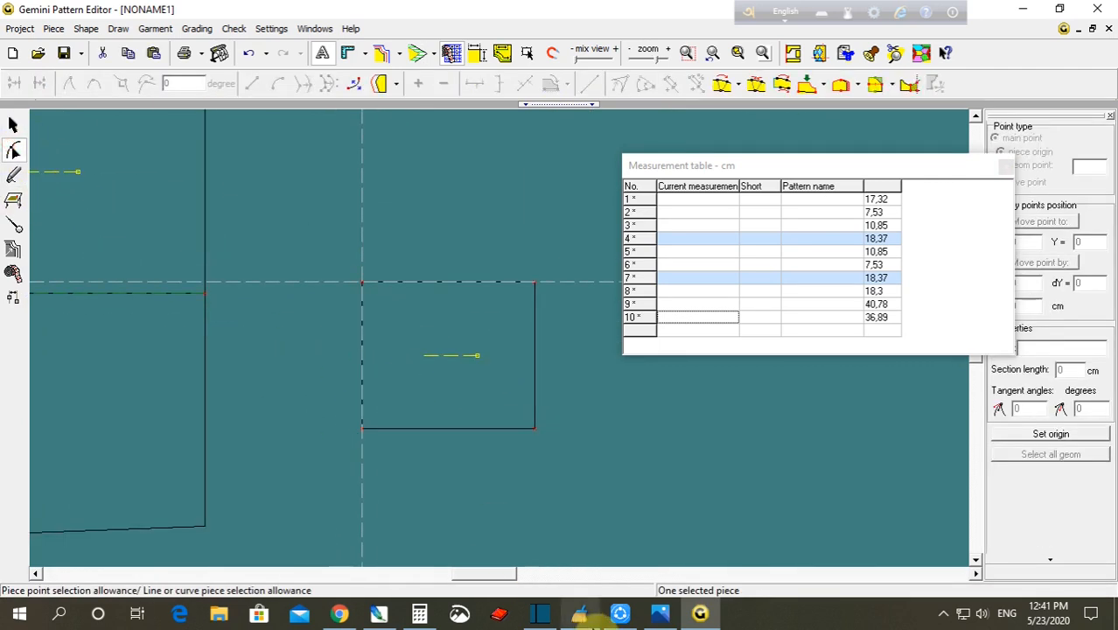
pyautogui.click(660, 612)
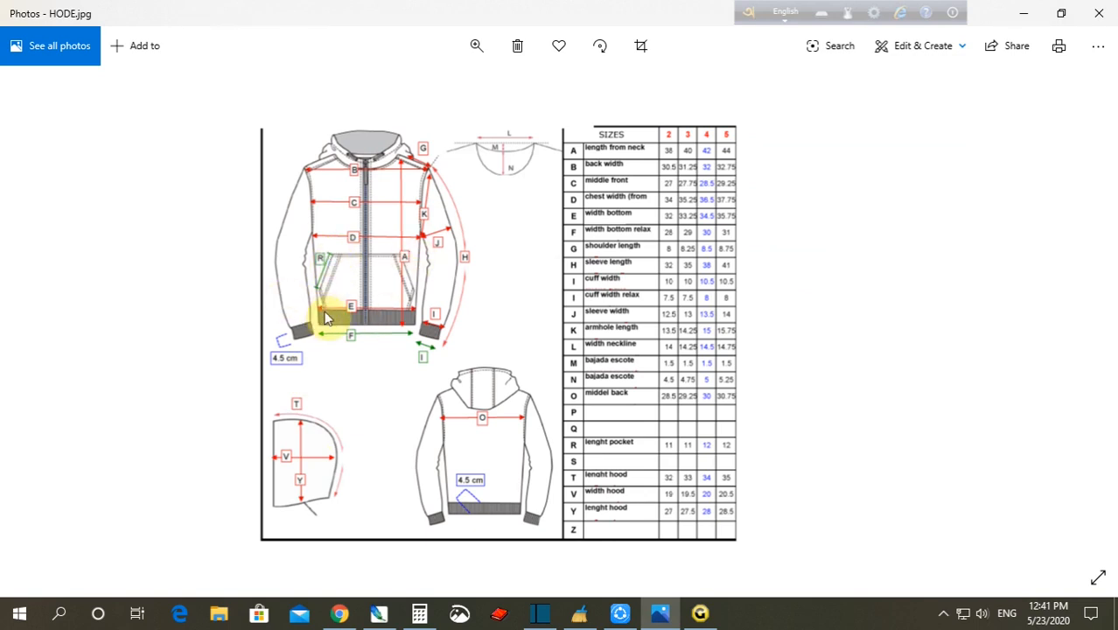
pyautogui.click(700, 614)
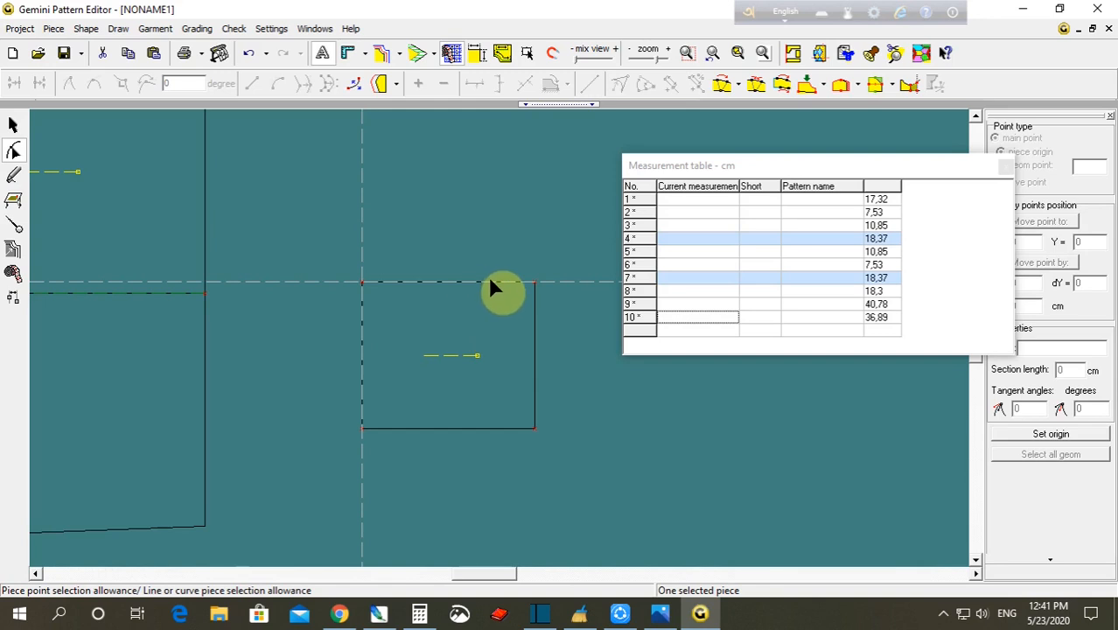
pyautogui.click(488, 281)
pyautogui.click(362, 338)
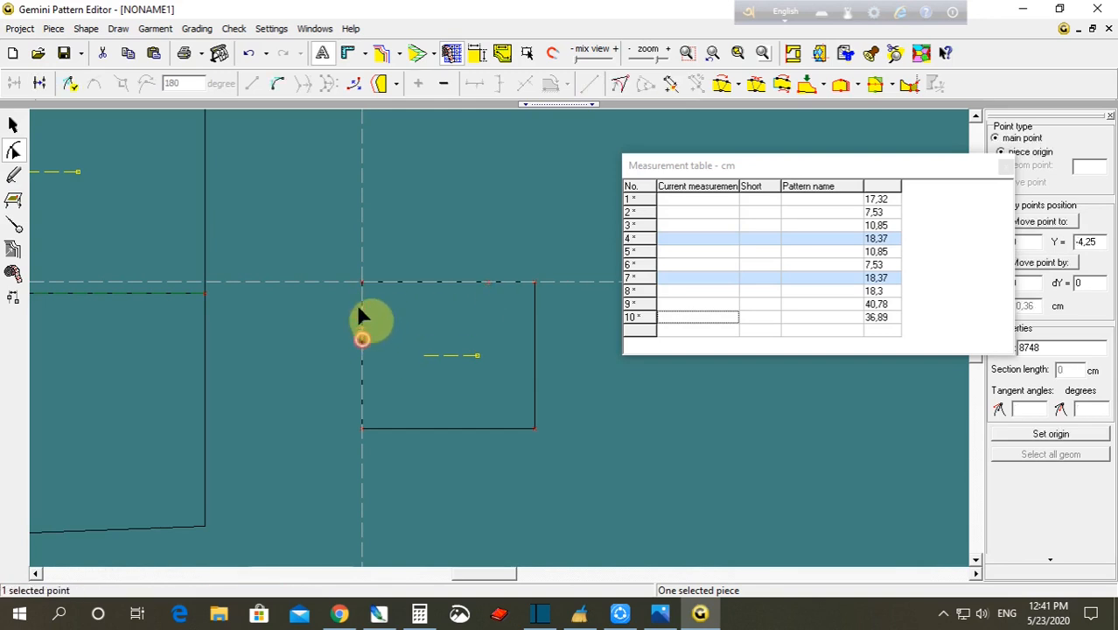
pyautogui.click(361, 281)
pyautogui.press('Delete')
# - Lower the pocket's upper hem-side corner until that side is 10.3 cm, and turn on the edge length display
pyautogui.click(525, 267)
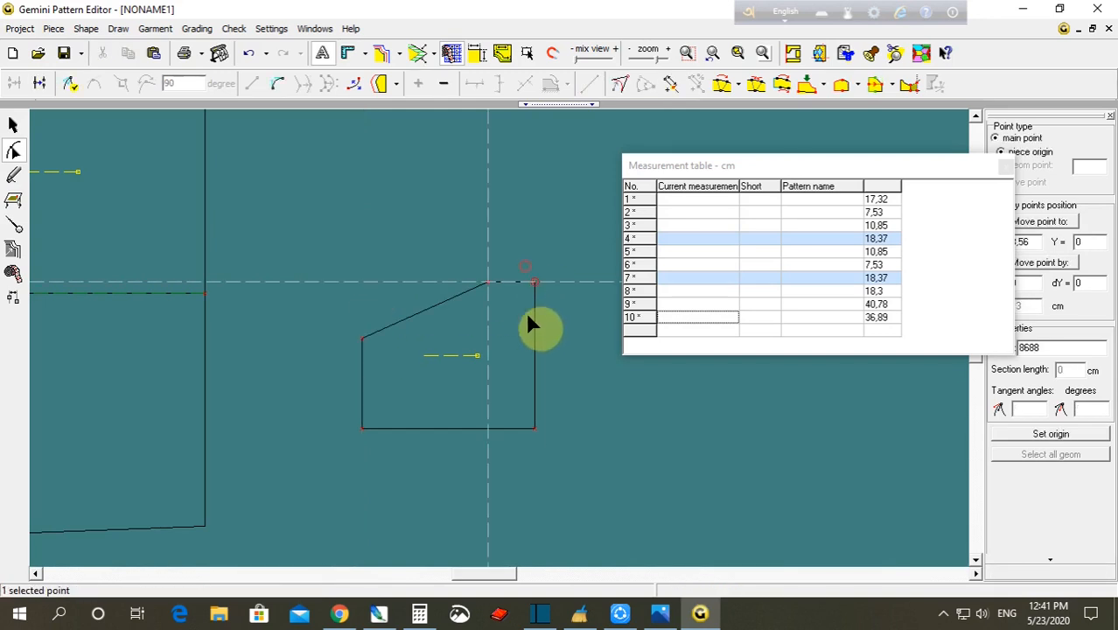
pyautogui.press('Down')
pyautogui.press('Down')
pyautogui.press('Down')
pyautogui.press('Down')
pyautogui.press('Down')
pyautogui.press('Down')
pyautogui.click(477, 52)
pyautogui.click(418, 218)
pyautogui.click(434, 356)
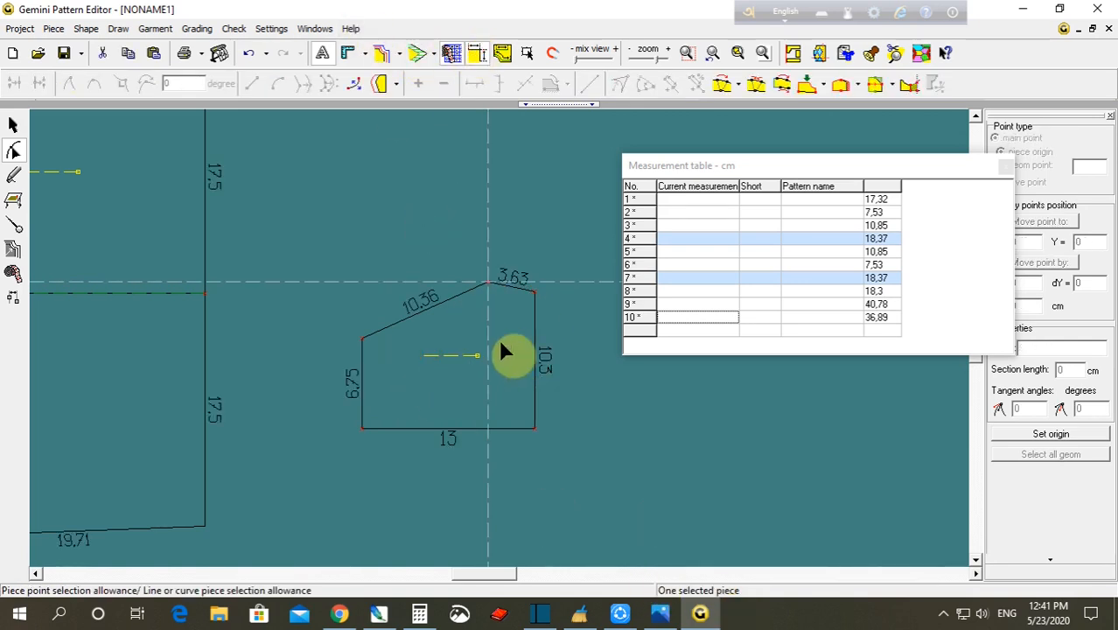
# - Shift the slanted edge's upper point toward the hem side so the slanted pocket opening is 10.9 cm long
pyautogui.click(489, 292)
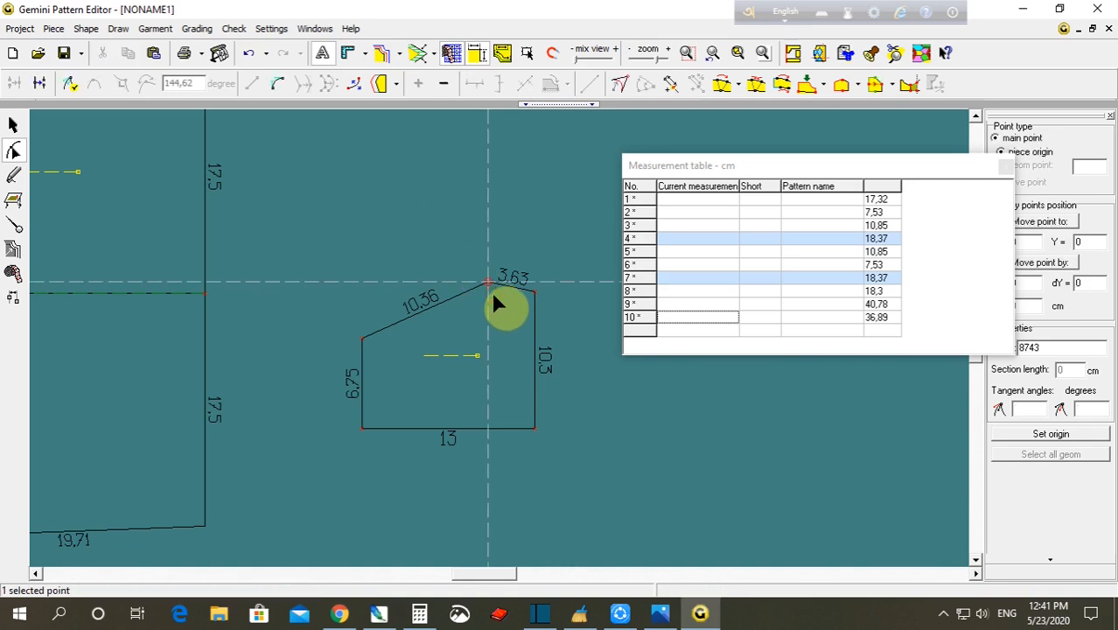
pyautogui.press('Right')
pyautogui.press('Right')
pyautogui.press('Right')
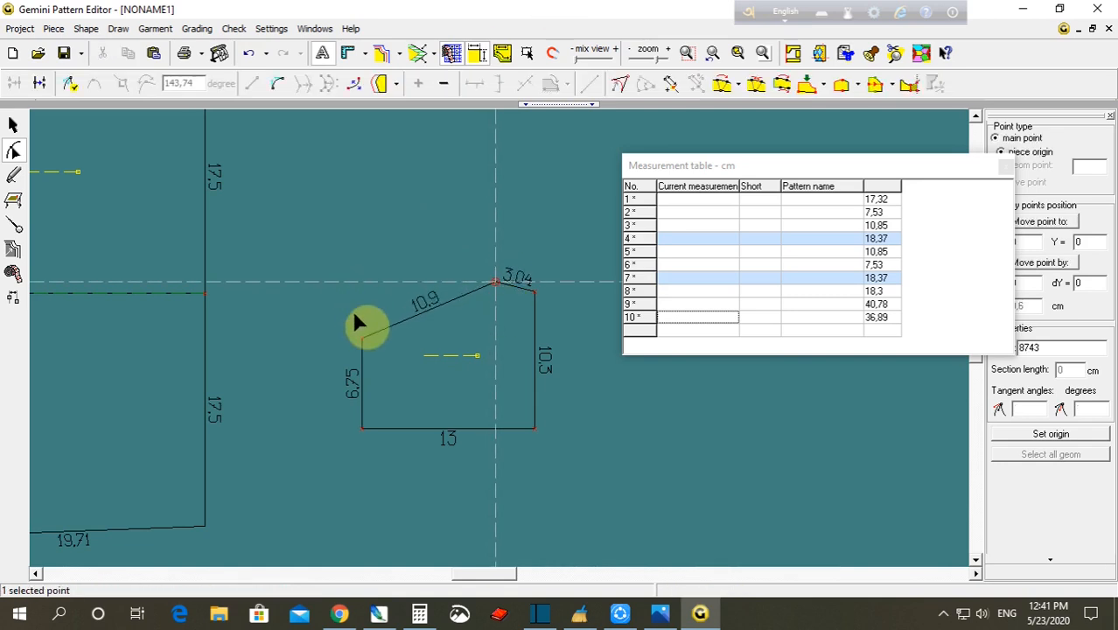
# - Raise both upper points of the pocket's short edge together until the hem side is 11.5 cm
pyautogui.moveTo(440, 237); pyautogui.dragTo(544, 324)
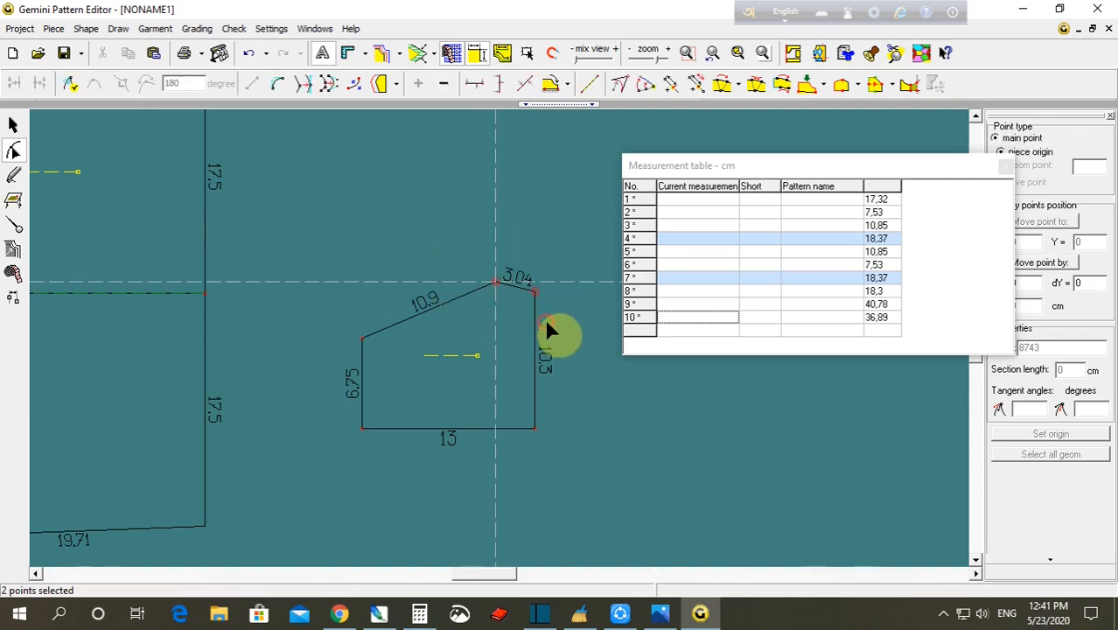
pyautogui.press('Up')
pyautogui.press('Up')
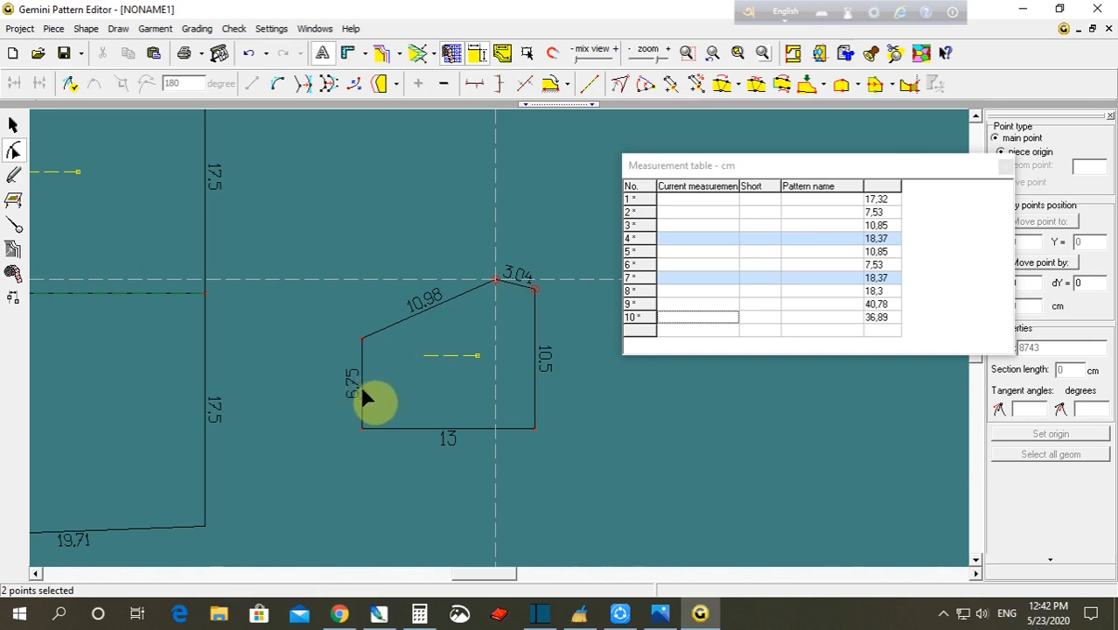
pyautogui.moveTo(452, 236); pyautogui.dragTo(553, 330)
pyautogui.press('Up')
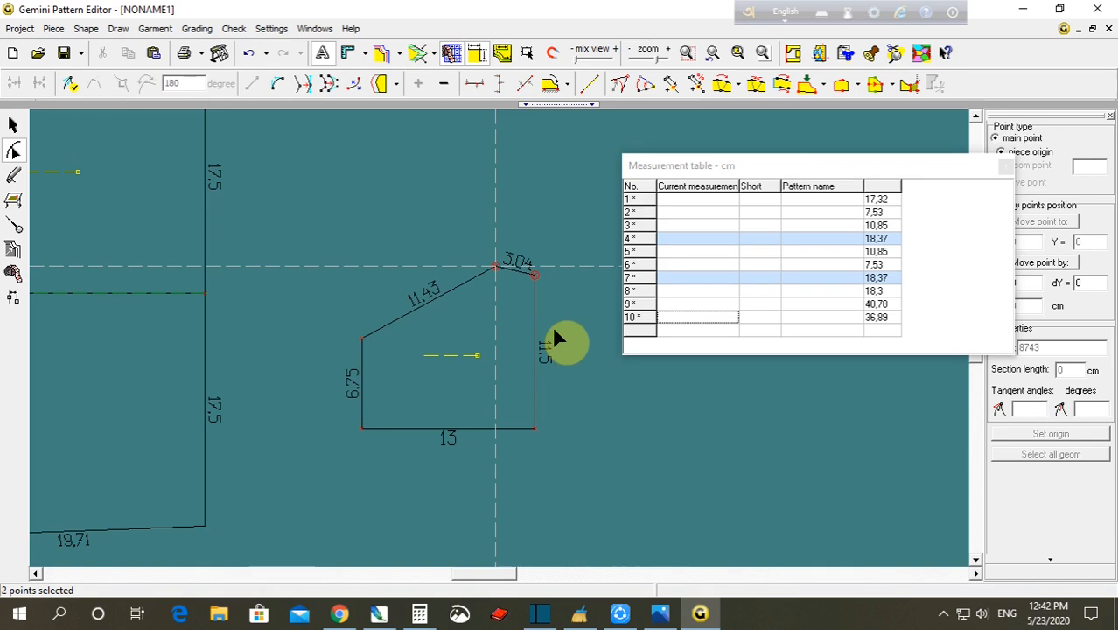
# - Move the pocket's 6.75 cm side outward to make the pocket's base edge 13.5 cm long
pyautogui.moveTo(325, 295); pyautogui.dragTo(378, 452)
pyautogui.press('Left')
pyautogui.press('Left')
pyautogui.press('Left')
pyautogui.press('Left')
pyautogui.press('Left')
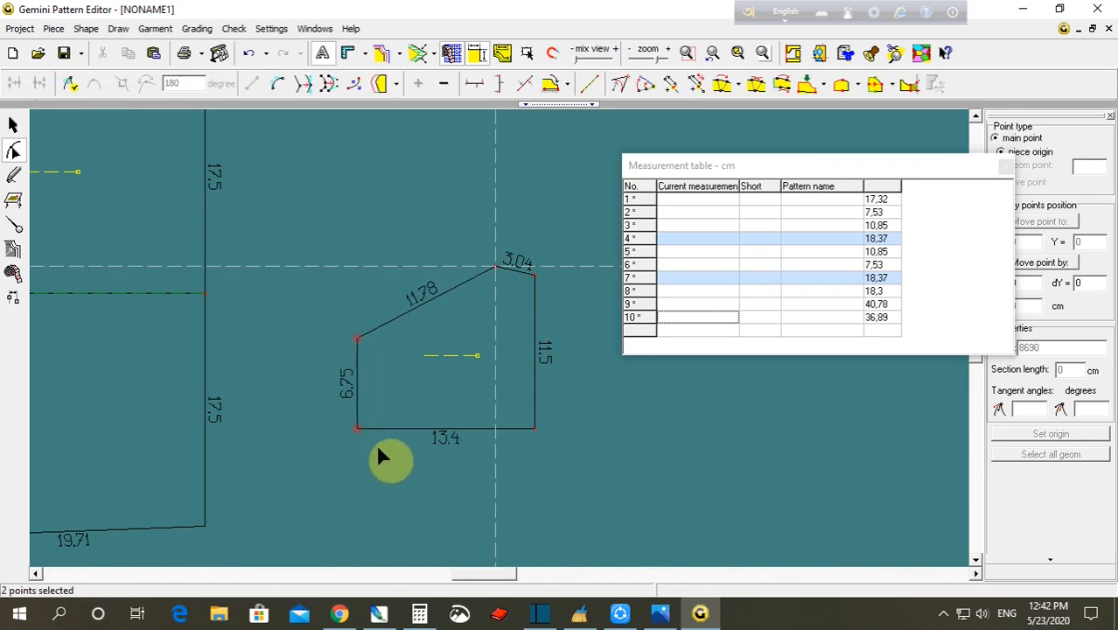
pyautogui.click(340, 295)
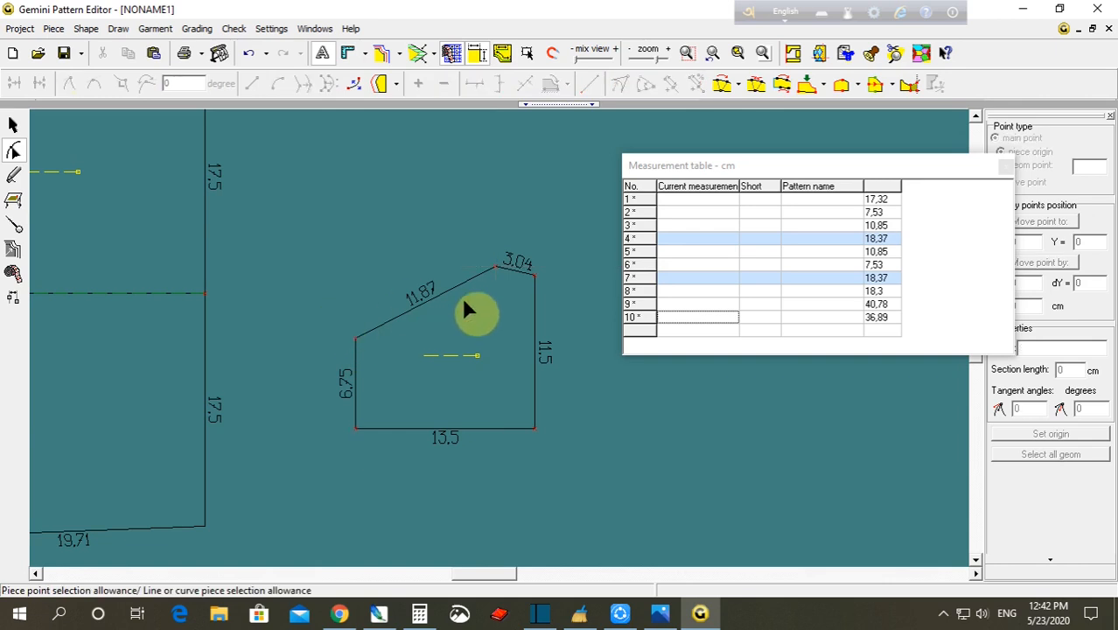
# - Check the hoodie drawing in Photos, then set the pocket's 13.5 cm base edge as its symmetry axis
pyautogui.click(656, 619)
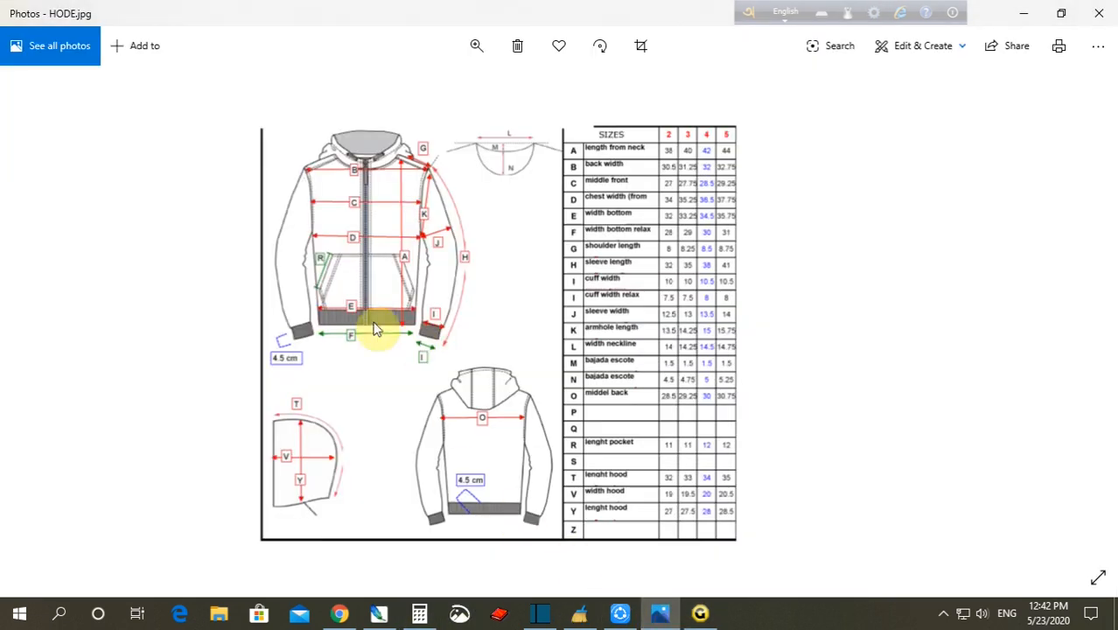
pyautogui.click(703, 612)
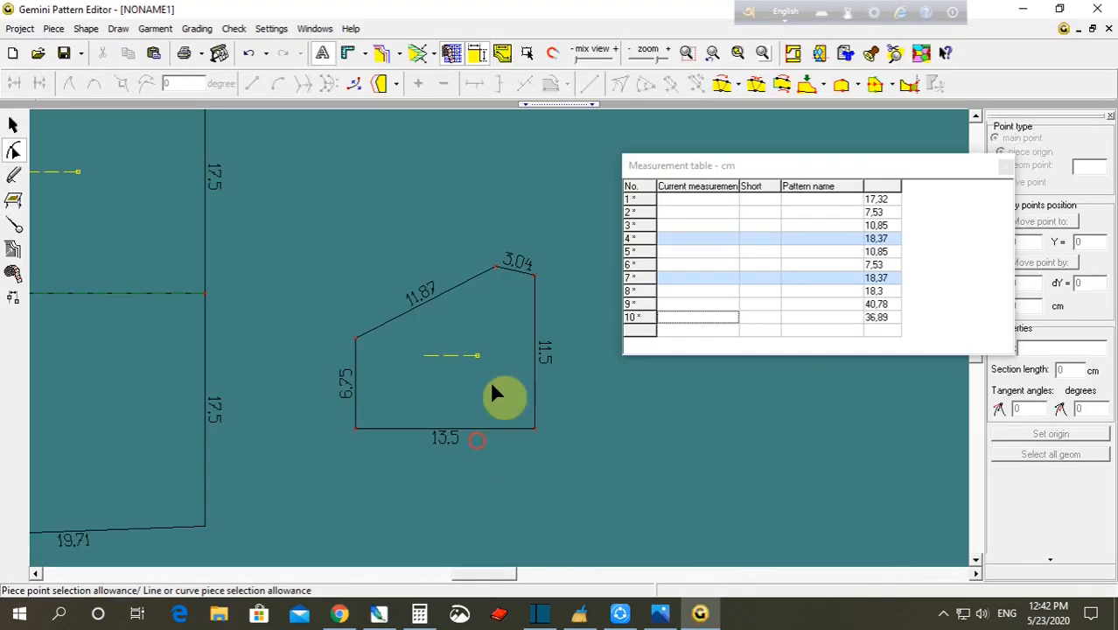
pyautogui.click(477, 367)
pyautogui.click(13, 225)
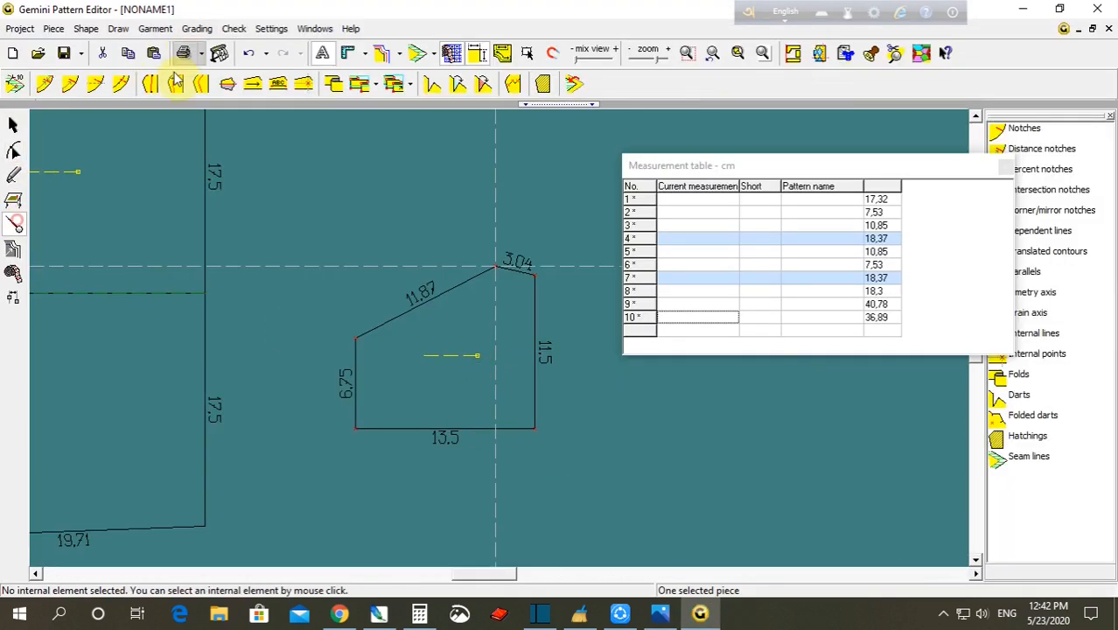
pyautogui.click(226, 83)
pyautogui.click(492, 429)
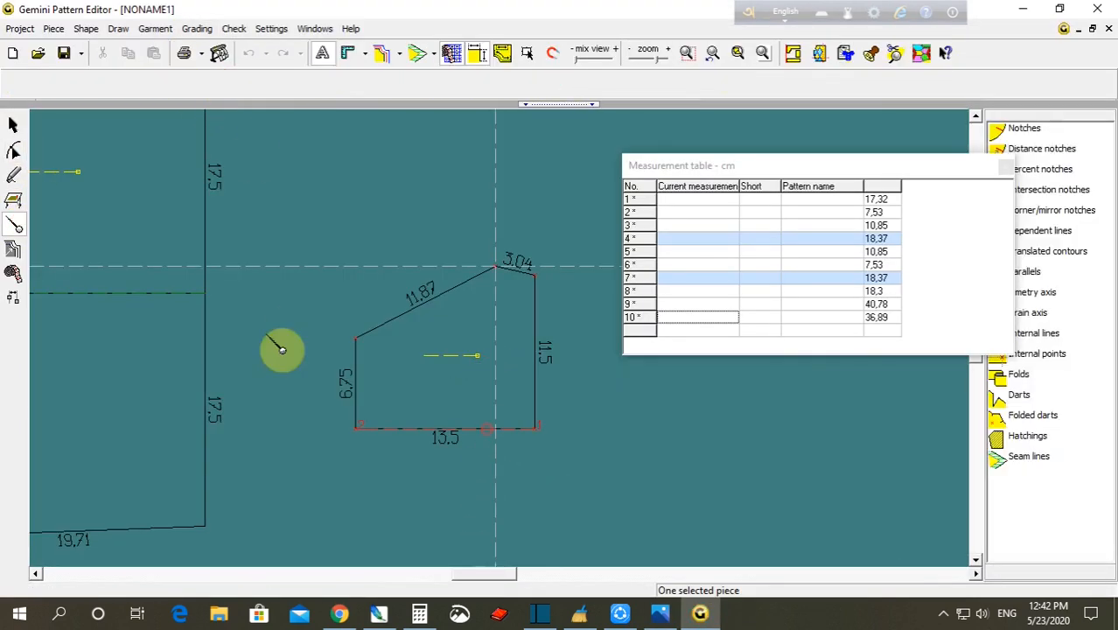
# - Move the unfolded pocket onto the body piece, aligning its centre line and wide edge with the body's centre line and hem
pyautogui.click(13, 124)
pyautogui.click(153, 241)
pyautogui.scroll(-2, 155, 241)
pyautogui.moveTo(247, 226); pyautogui.dragTo(345, 301)
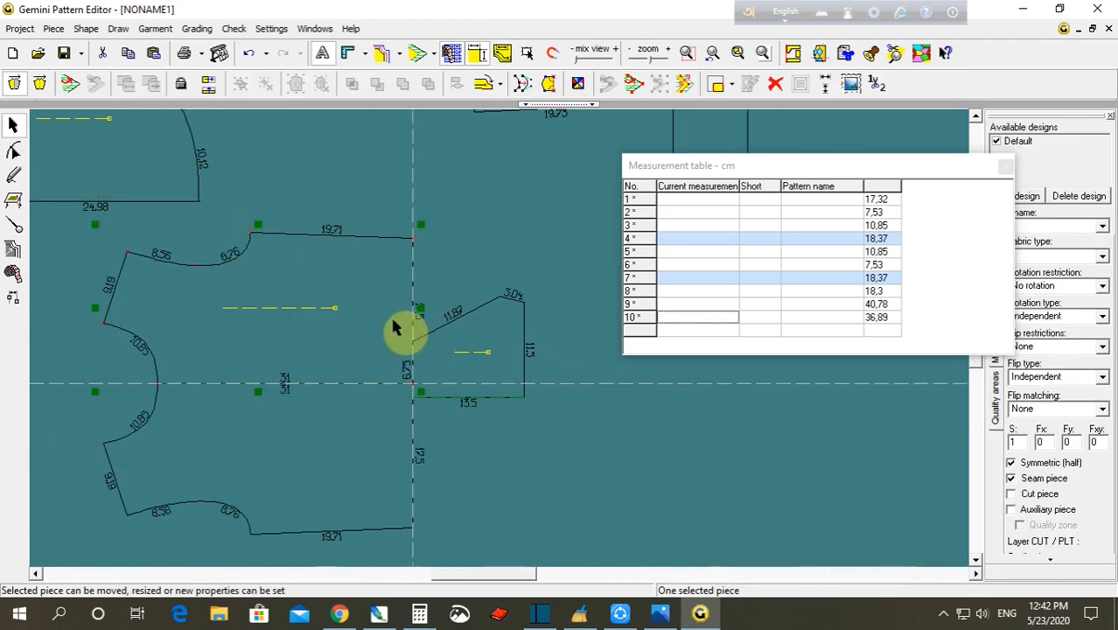
pyautogui.moveTo(491, 364); pyautogui.dragTo(484, 332)
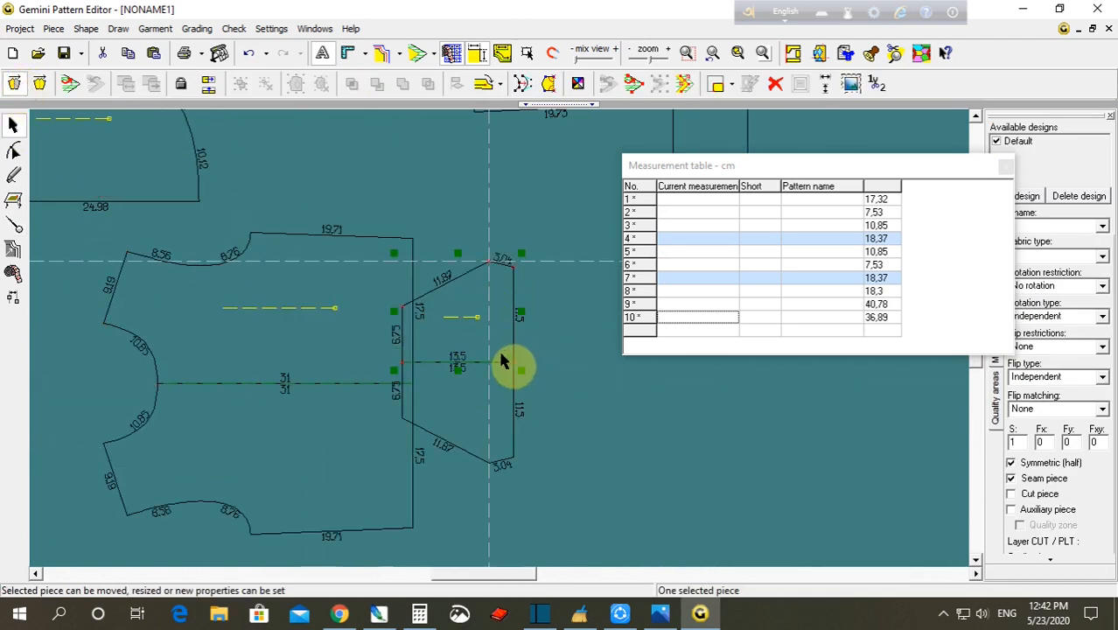
pyautogui.moveTo(523, 375); pyautogui.dragTo(413, 382)
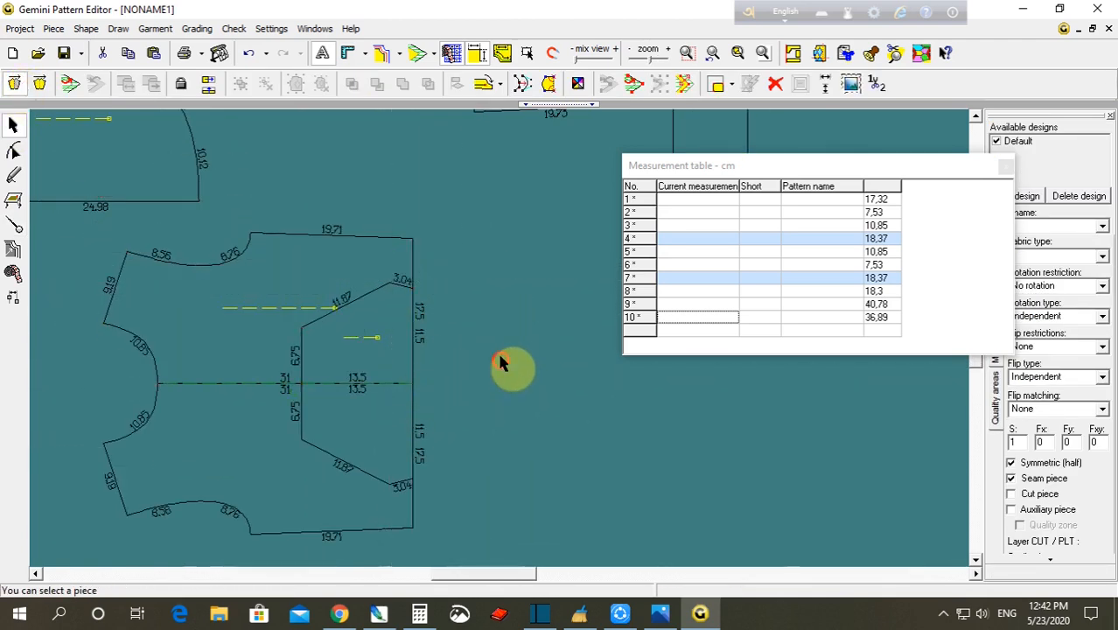
pyautogui.click(499, 353)
pyautogui.scroll(1, 499, 338)
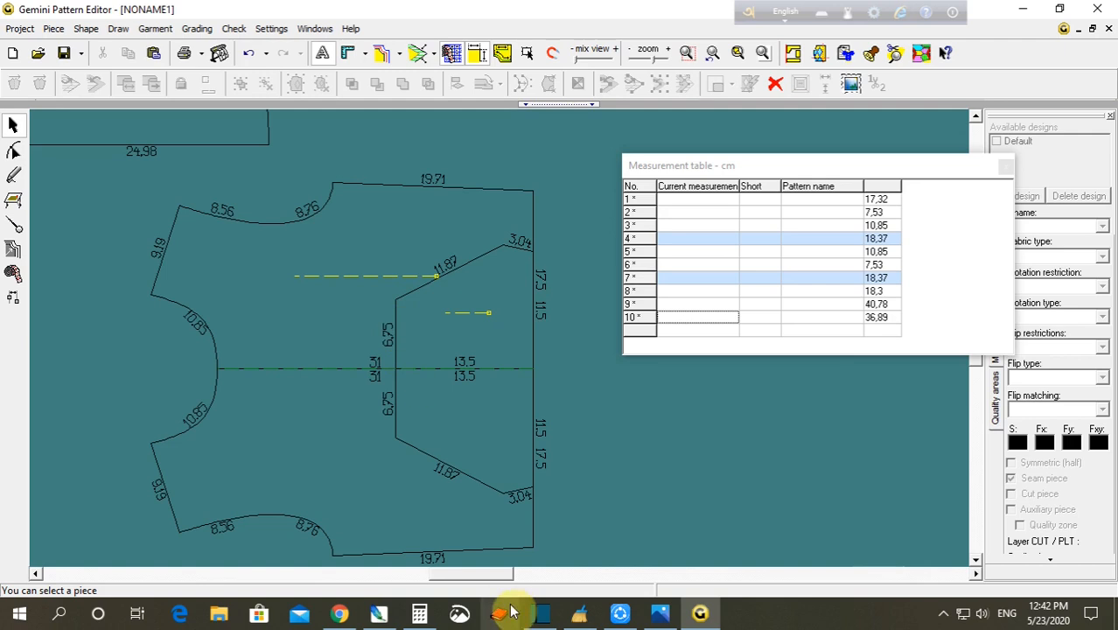
# - Compare with the hoodie drawing in Photos, then widen the pocket to half-widths of 7.75 cm at the inner edge and 12.5 cm at the hem
pyautogui.click(660, 613)
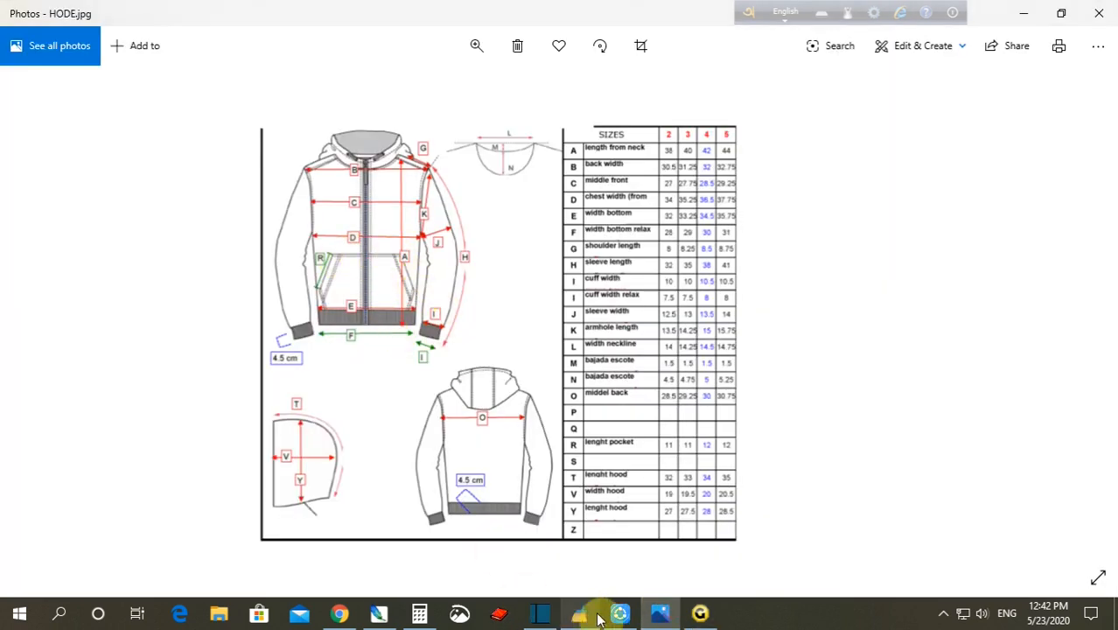
pyautogui.click(697, 614)
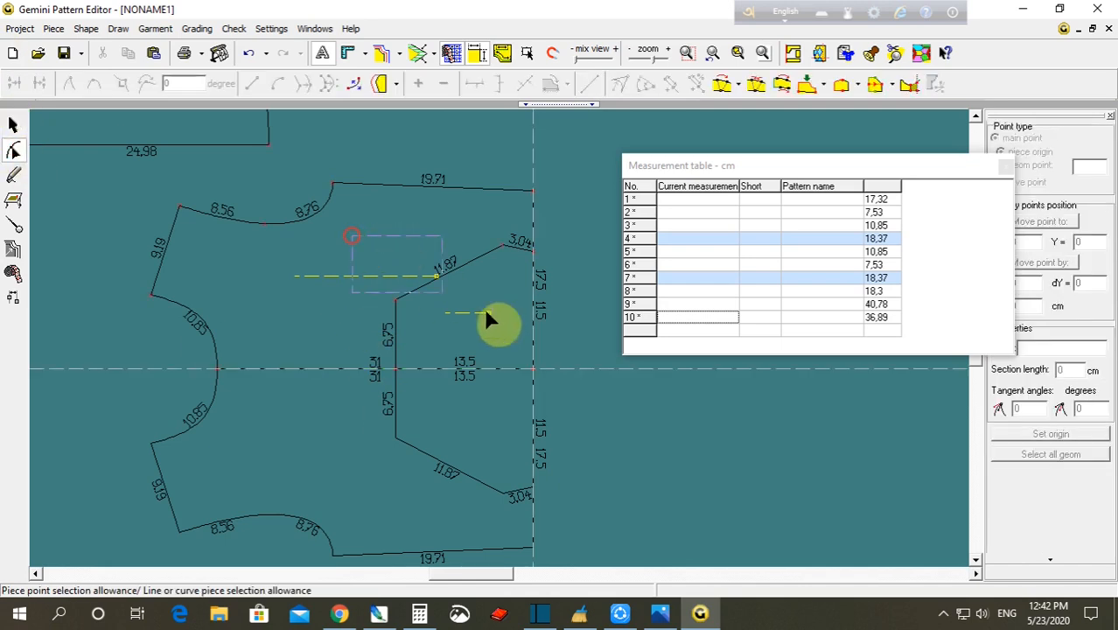
pyautogui.moveTo(572, 335); pyautogui.dragTo(572, 335)
pyautogui.press('Up')
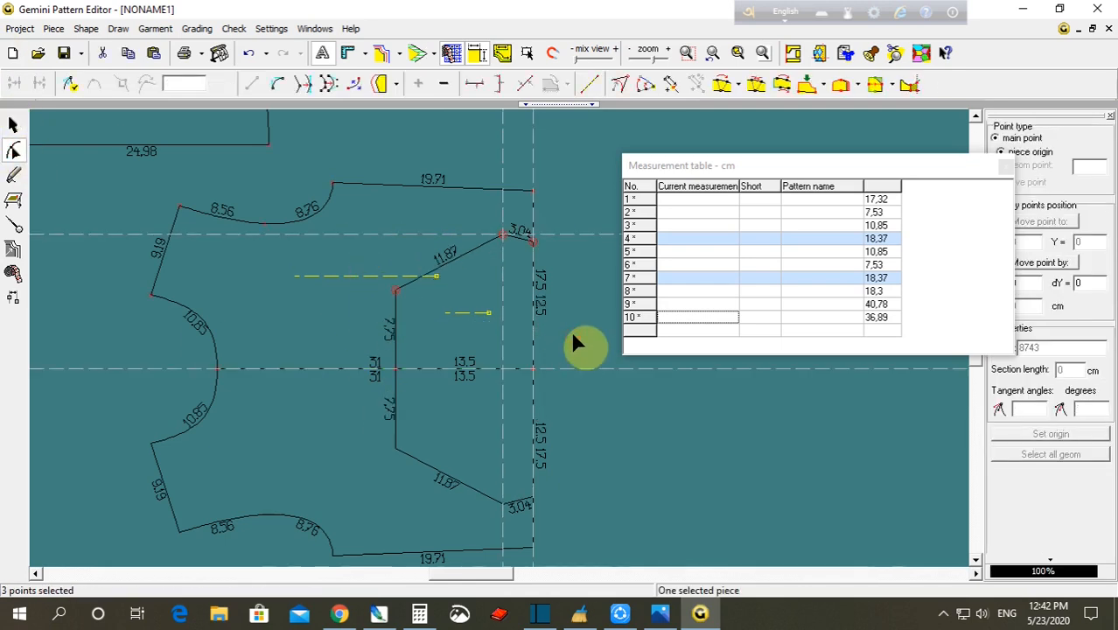
pyautogui.click(573, 335)
# - Move the pocket's inner edge away from the hem to make the pocket 13.9 cm along the centre line
pyautogui.moveTo(335, 255); pyautogui.dragTo(416, 437)
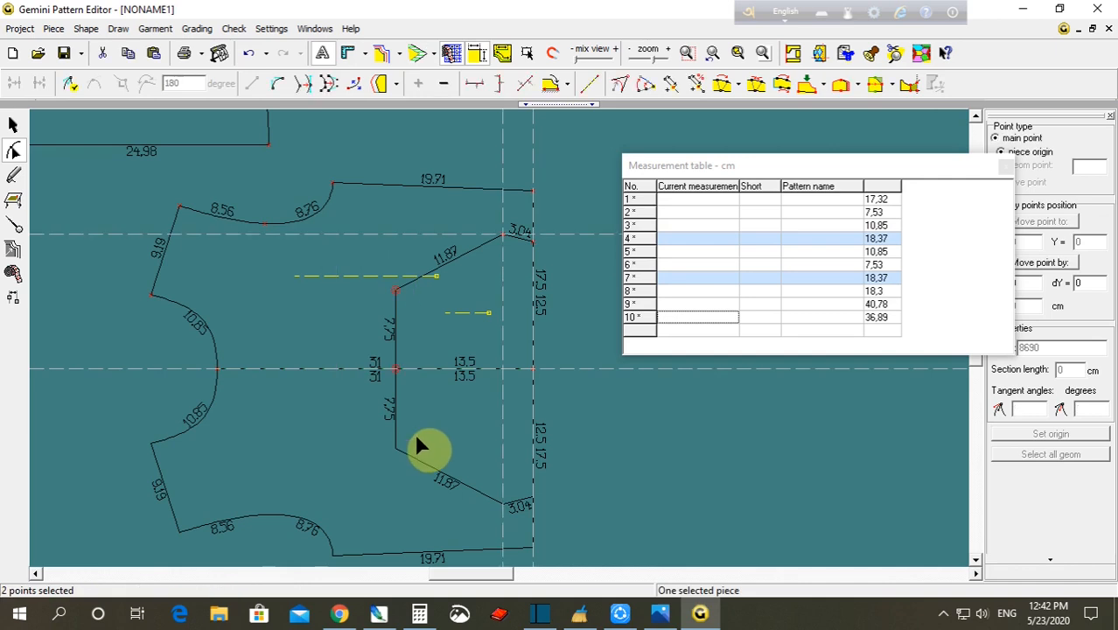
pyautogui.press('Left')
pyautogui.press('Left')
pyautogui.press('Left')
pyautogui.press('Left')
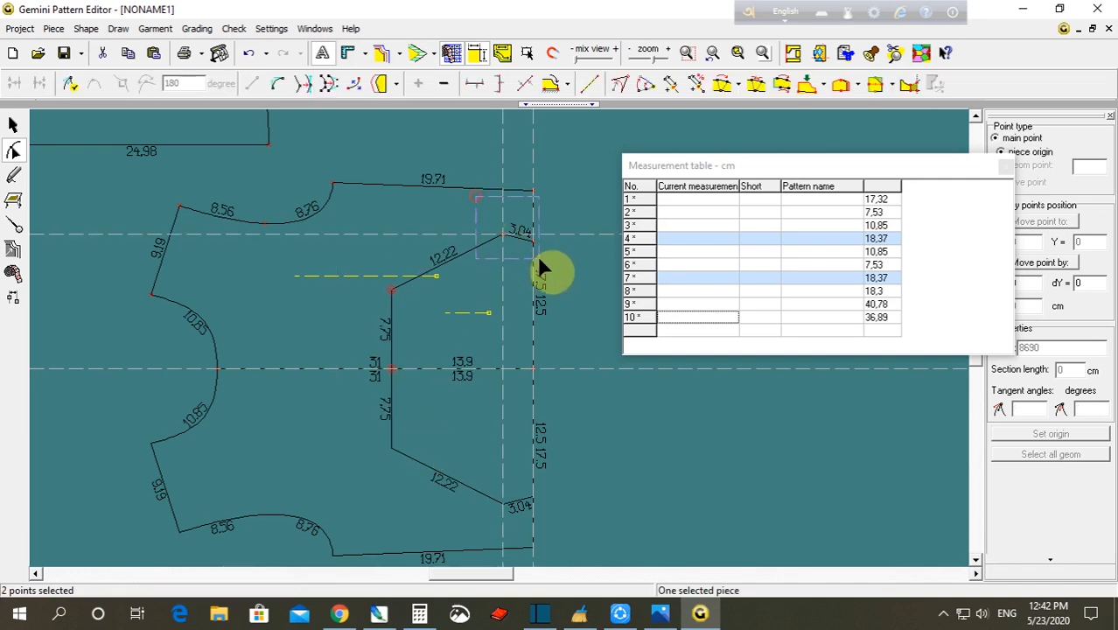
# - Narrow the pocket's half-width at the hem to about 12.2 cm and move its inner edge to make the pocket 14 cm long
pyautogui.press('Down')
pyautogui.press('Down')
pyautogui.press('Down')
pyautogui.press('Down')
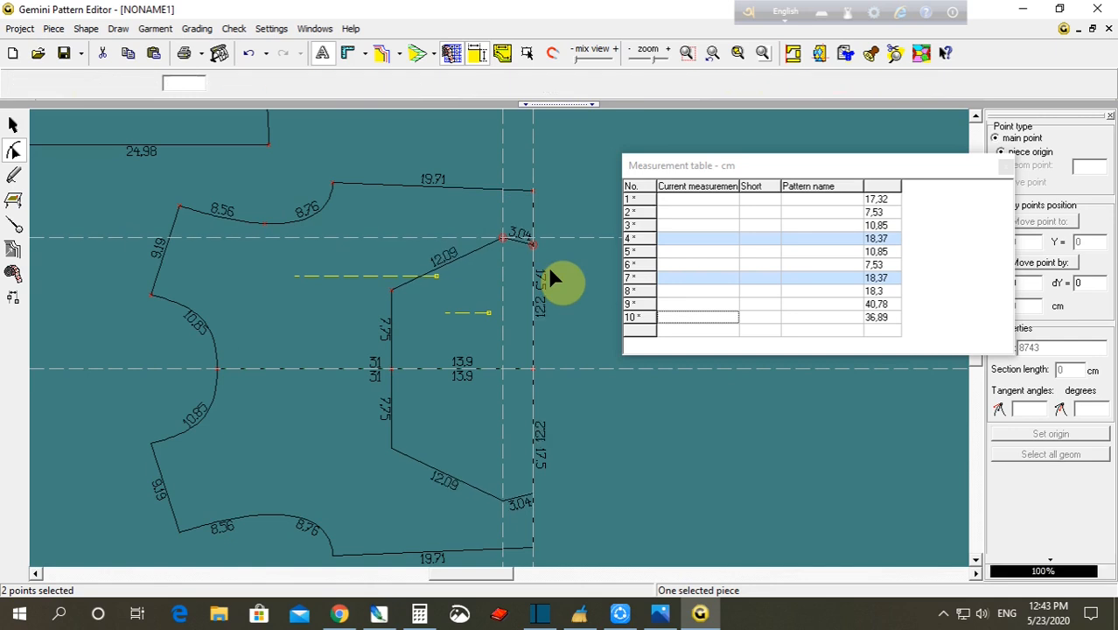
pyautogui.press('Up')
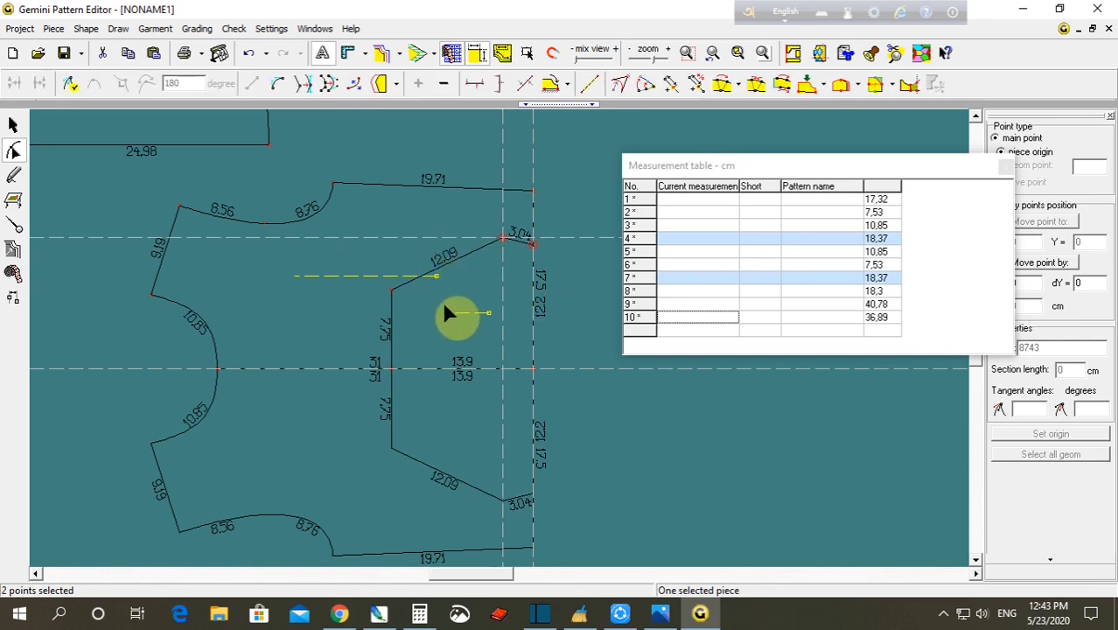
pyautogui.moveTo(361, 249); pyautogui.dragTo(426, 421)
pyautogui.press('Left')
pyautogui.press('Escape')
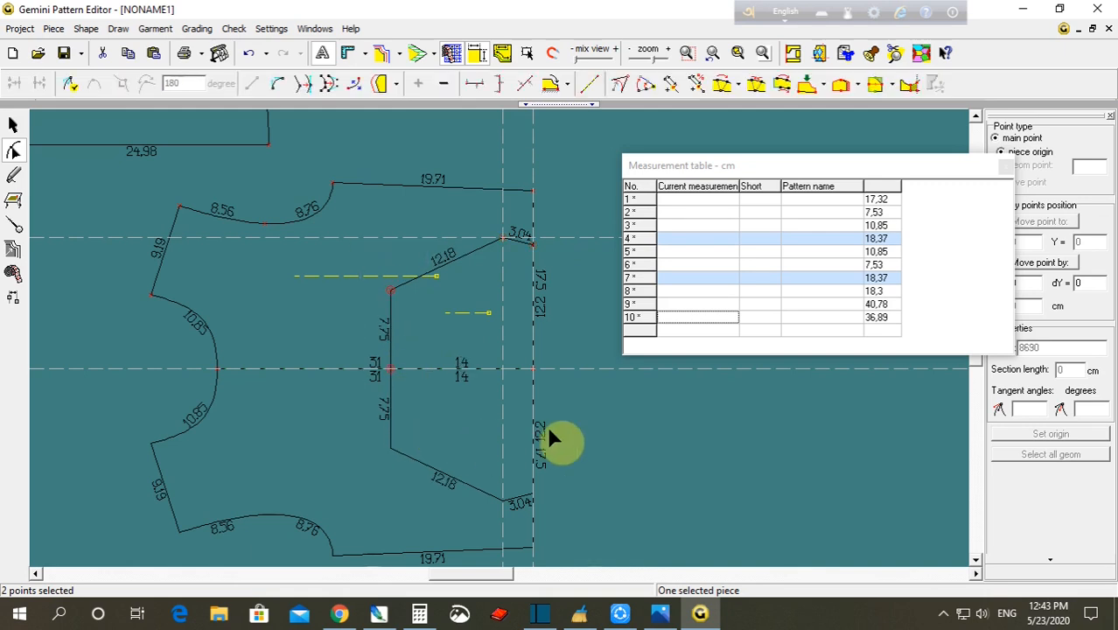
# - Save the project on drive E as hood, accepting the demo-version format
pyautogui.hotkey('ctrl', 's')
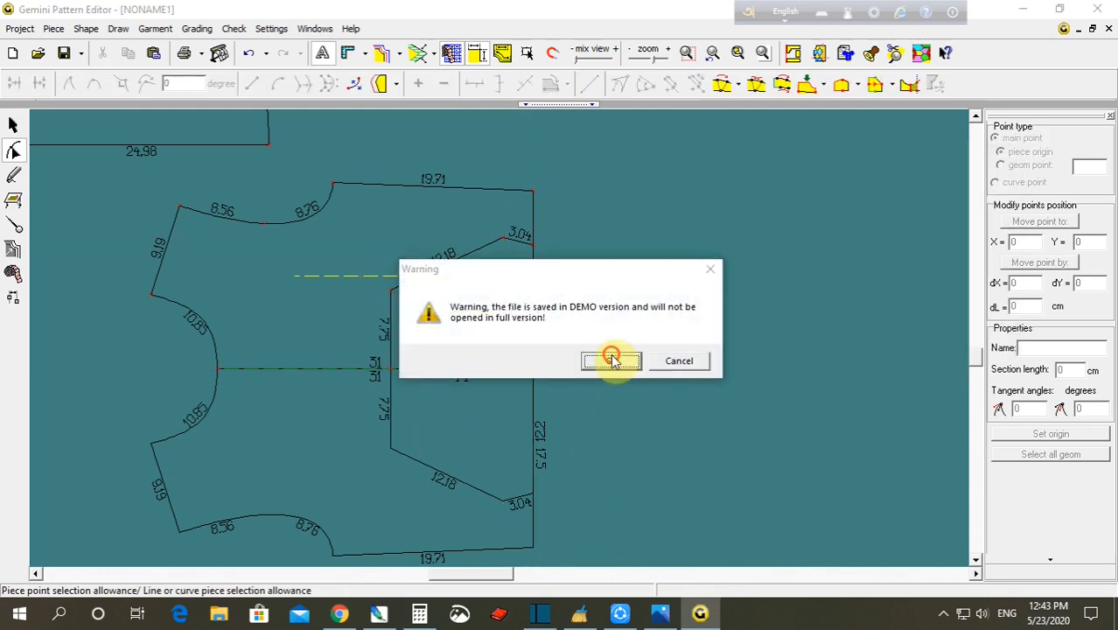
pyautogui.click(611, 357)
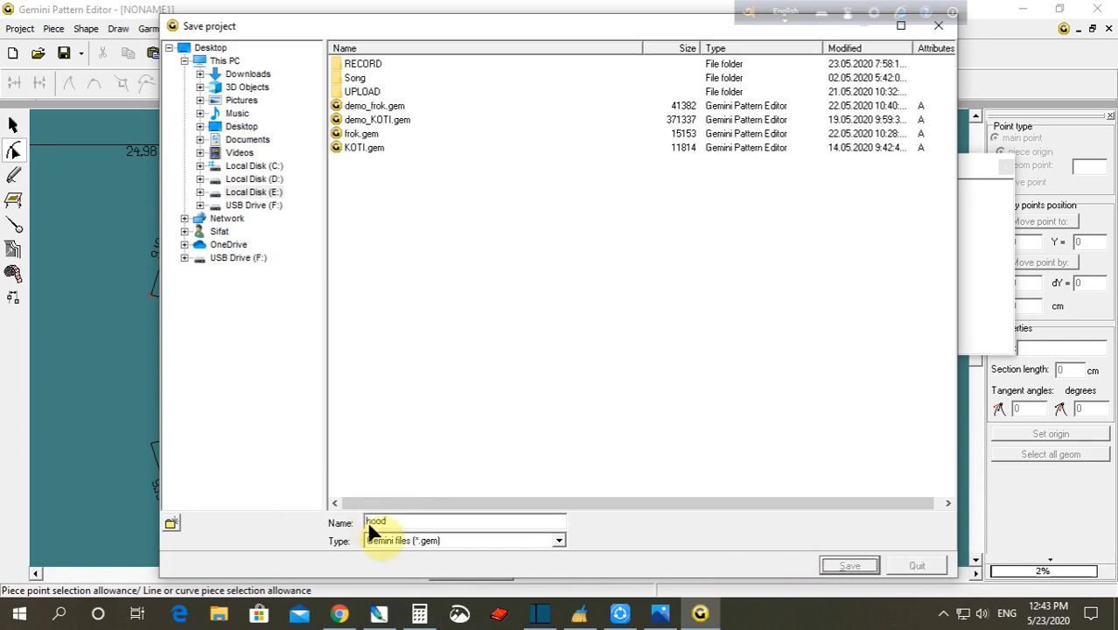
pyautogui.press('Return')
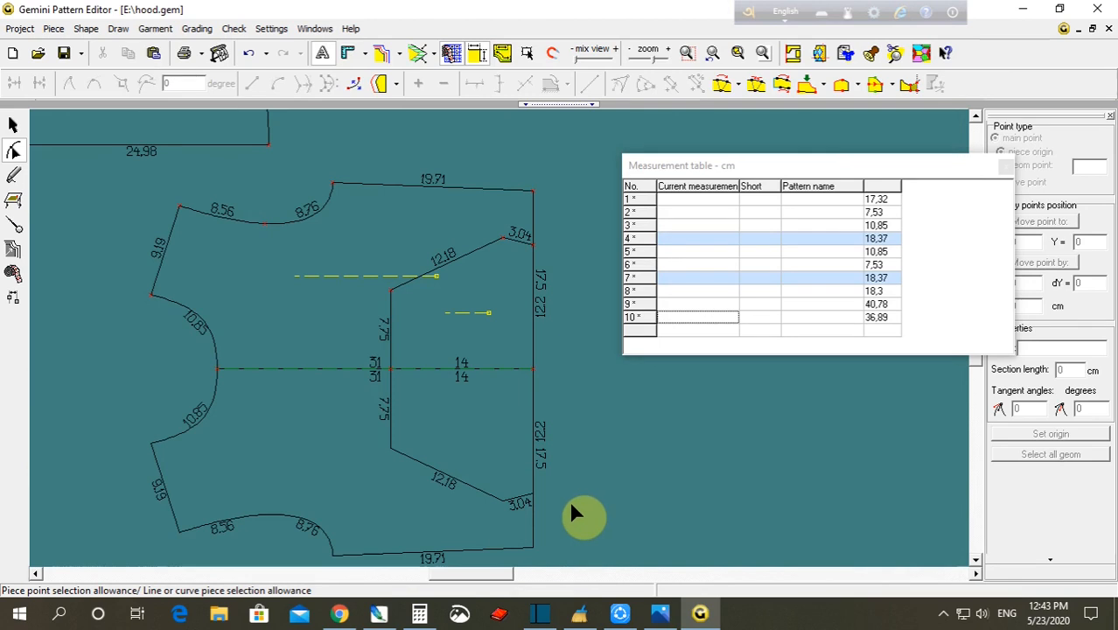
# - Move the measurement table clear of the pattern pieces and check the pocket and front opening on the hoodie drawing in Photos
pyautogui.scroll(-2, 529, 361)
pyautogui.scroll(-2, 529, 363)
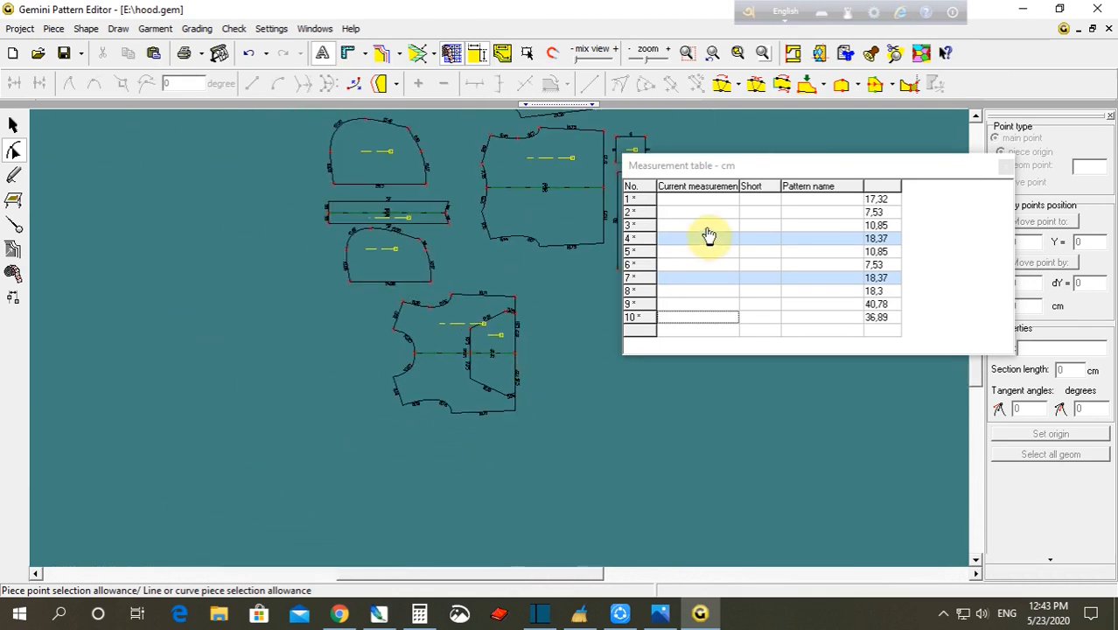
pyautogui.moveTo(749, 161); pyautogui.dragTo(832, 229)
pyautogui.scroll(2, 516, 363)
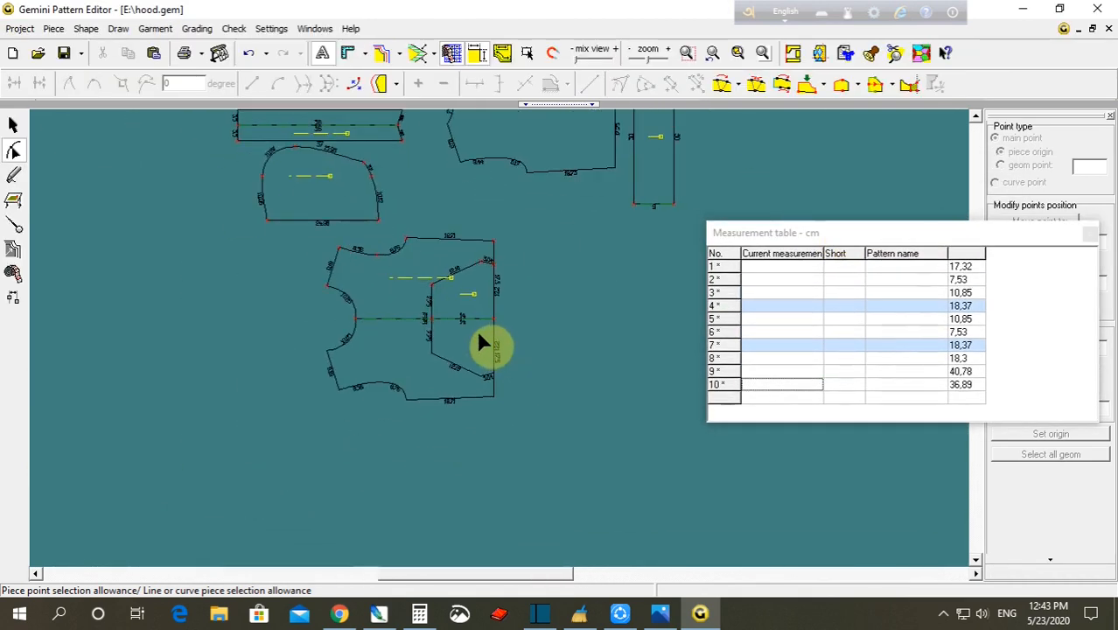
pyautogui.scroll(-2, 490, 328)
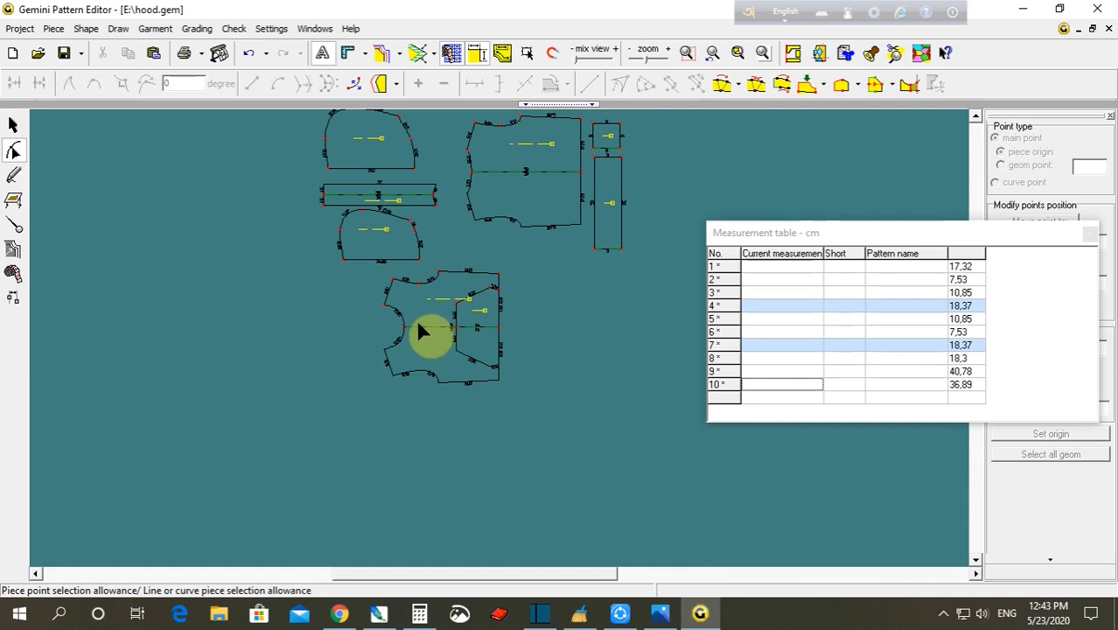
pyautogui.click(661, 614)
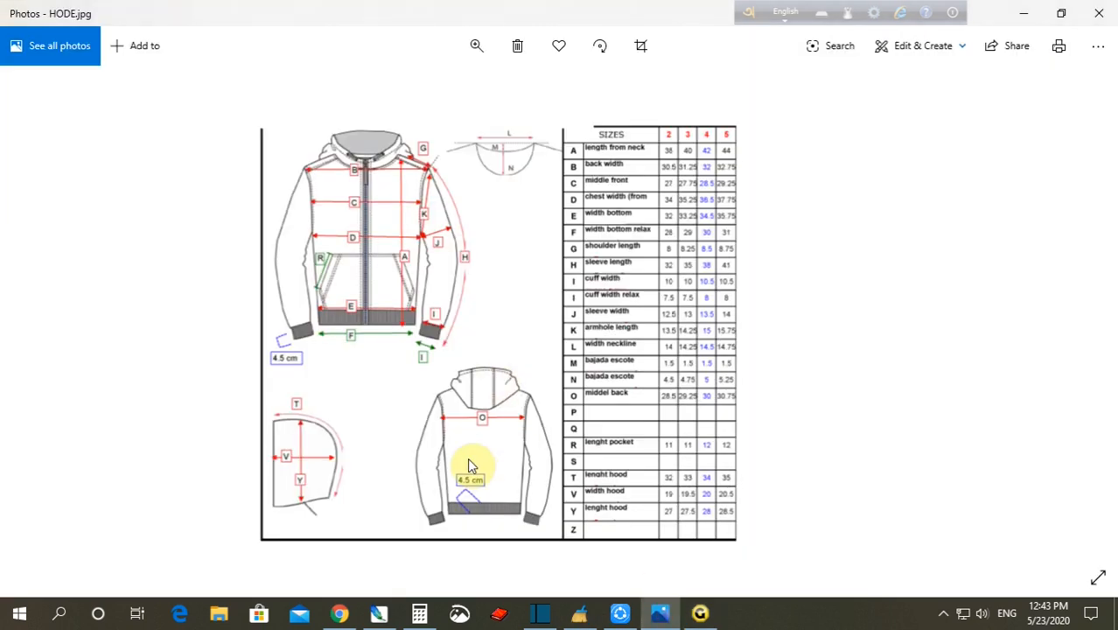
pyautogui.click(700, 615)
pyautogui.scroll(1, 378, 337)
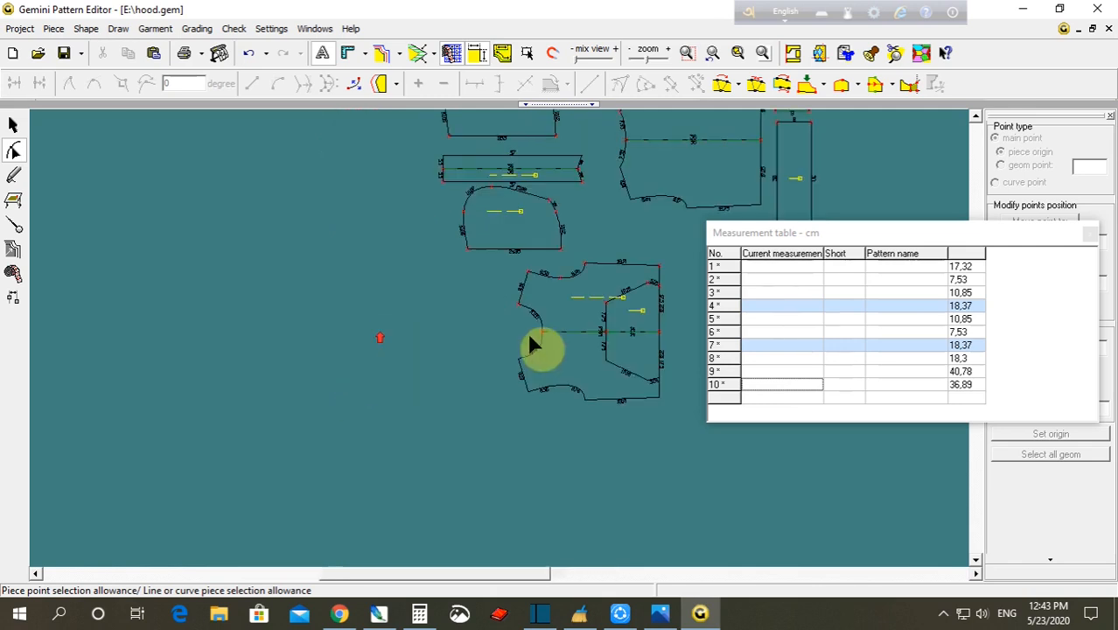
pyautogui.click(719, 346)
pyautogui.scroll(2, 512, 345)
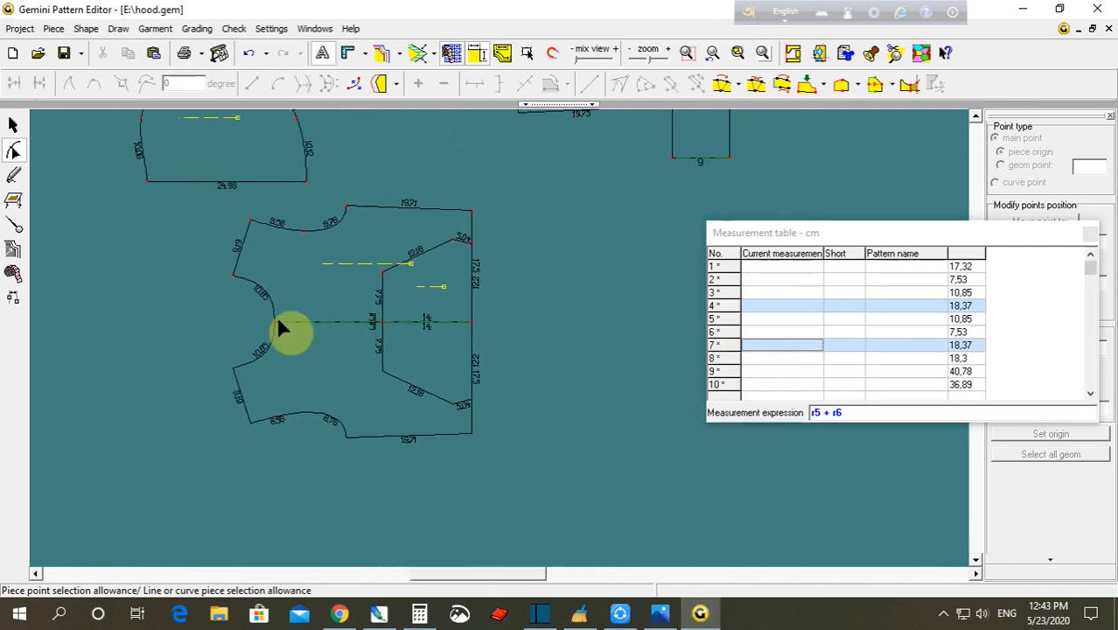
# - Shift the shared centre line to widen the half-widths to 18 cm at the body hem and 12.7 cm at the pocket hem, then save
pyautogui.moveTo(496, 333); pyautogui.dragTo(503, 334)
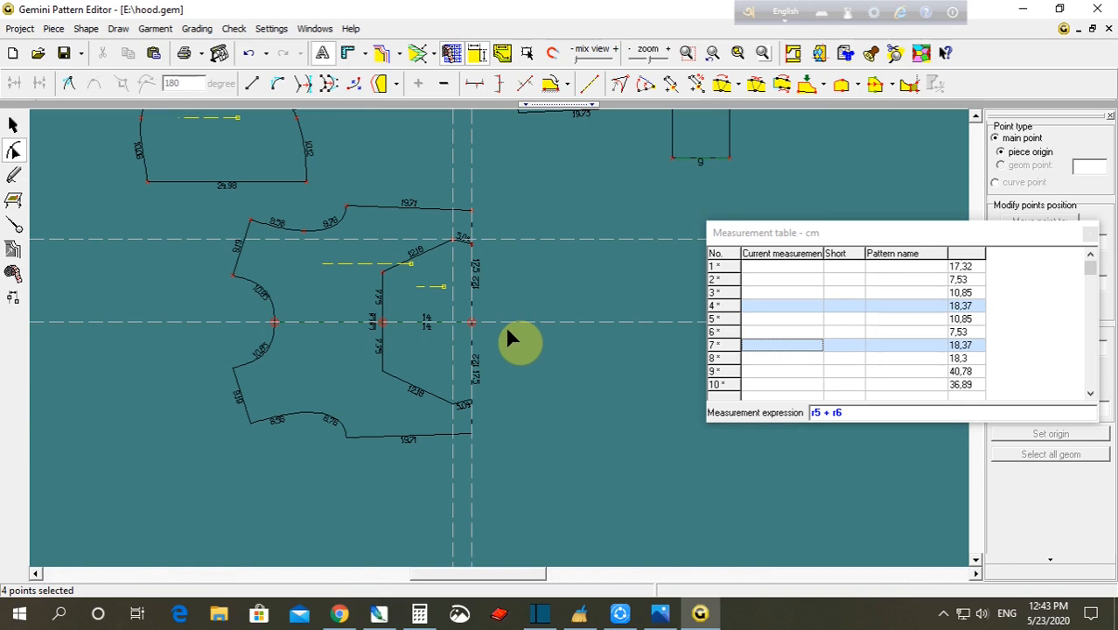
pyautogui.press('Down')
pyautogui.press('Down')
pyautogui.press('Down')
pyautogui.press('Down')
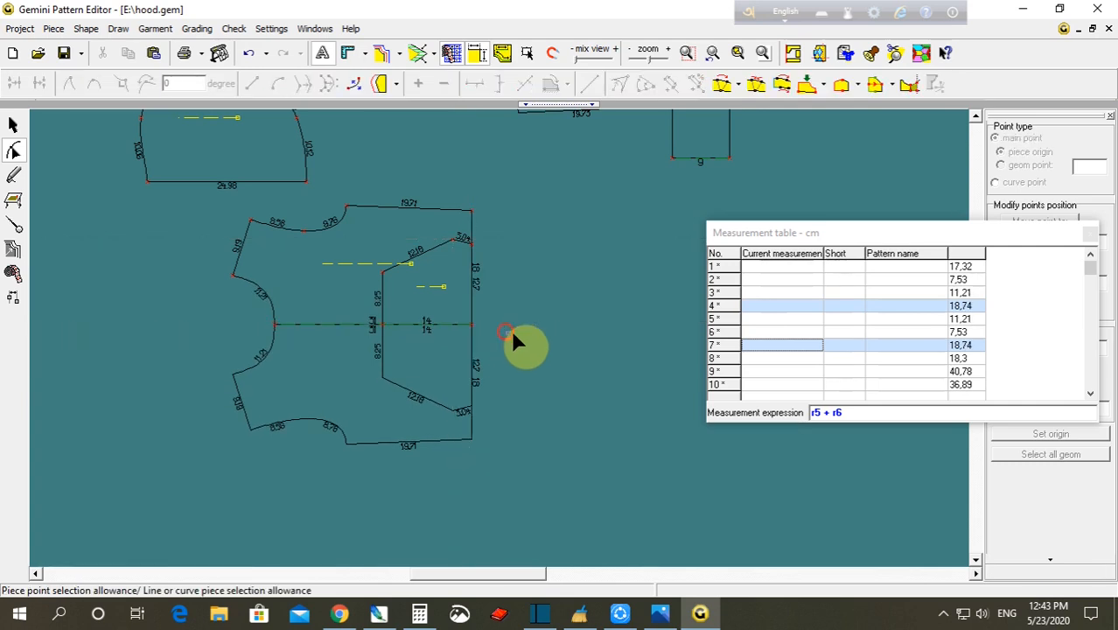
pyautogui.hotkey('ctrl', 's')
pyautogui.click(604, 362)
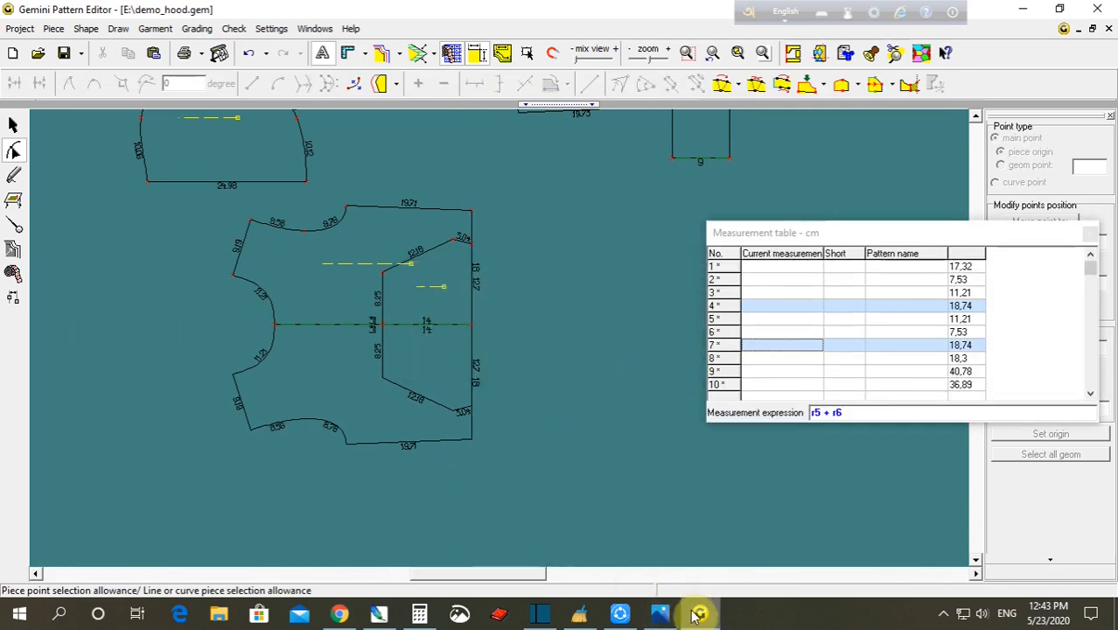
# - Compare the centre-front line with the hoodie drawing in Photos and look over all the pattern pieces
pyautogui.click(660, 612)
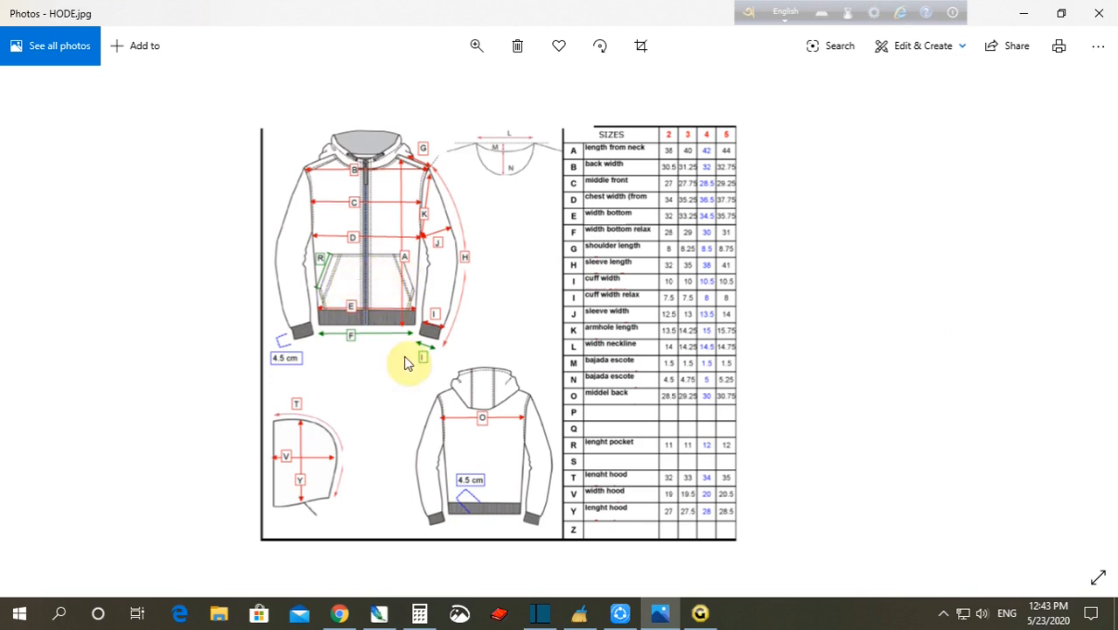
pyautogui.click(697, 616)
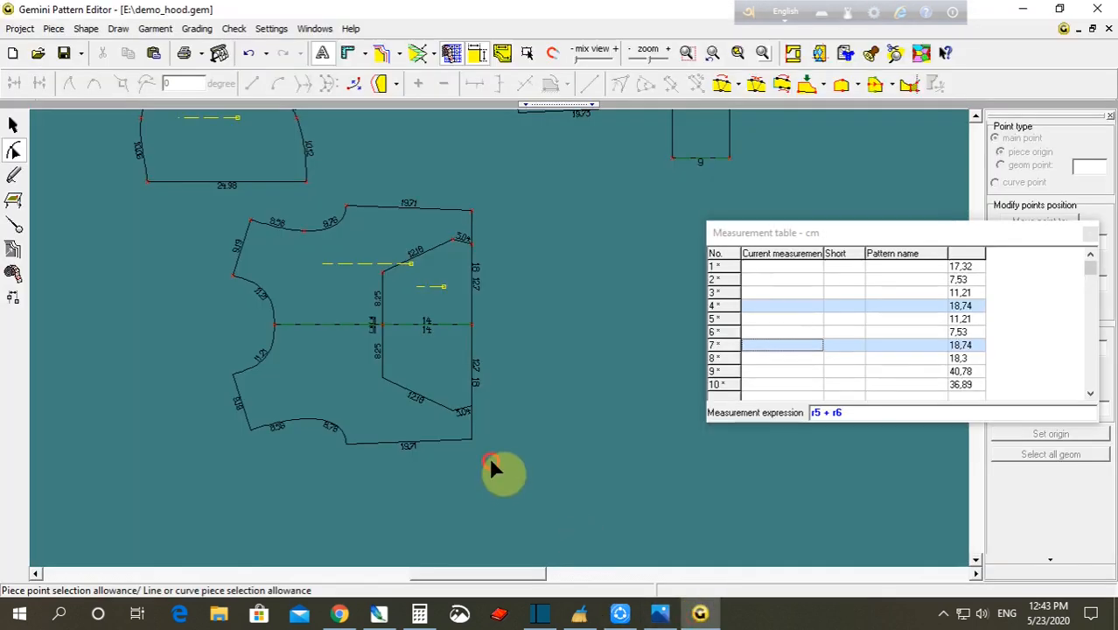
pyautogui.moveTo(247, 312); pyautogui.dragTo(529, 368)
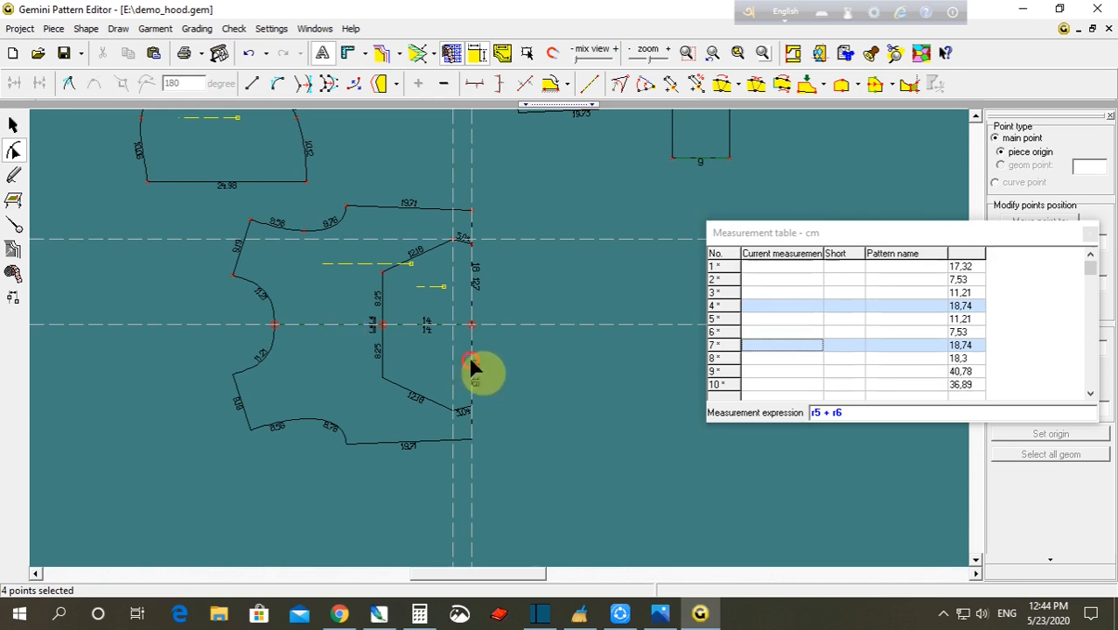
pyautogui.click(628, 358)
pyautogui.moveTo(627, 358); pyautogui.dragTo(496, 336, button='middle')
pyautogui.scroll(-5, 490, 336)
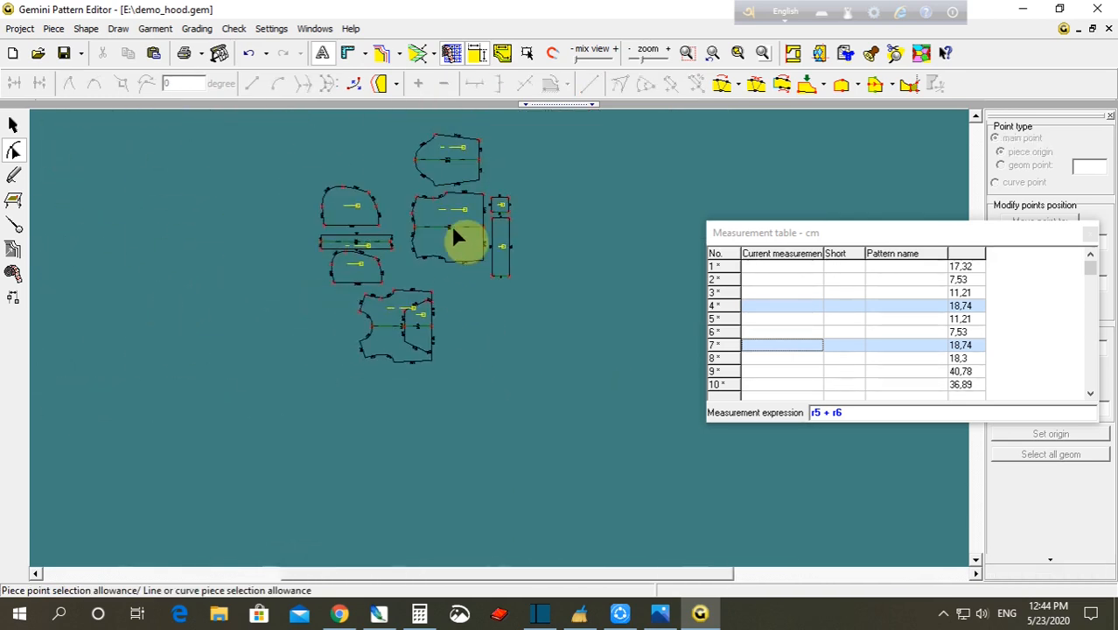
pyautogui.moveTo(452, 228); pyautogui.dragTo(521, 389, button='middle')
pyautogui.scroll(3, 558, 431)
pyautogui.moveTo(558, 431); pyautogui.dragTo(498, 334, button='middle')
pyautogui.scroll(-4, 497, 336)
pyautogui.scroll(1, 521, 309)
pyautogui.scroll(1, 498, 335)
# - Switch to the piece selection tool and close the measurement table
pyautogui.click(13, 125)
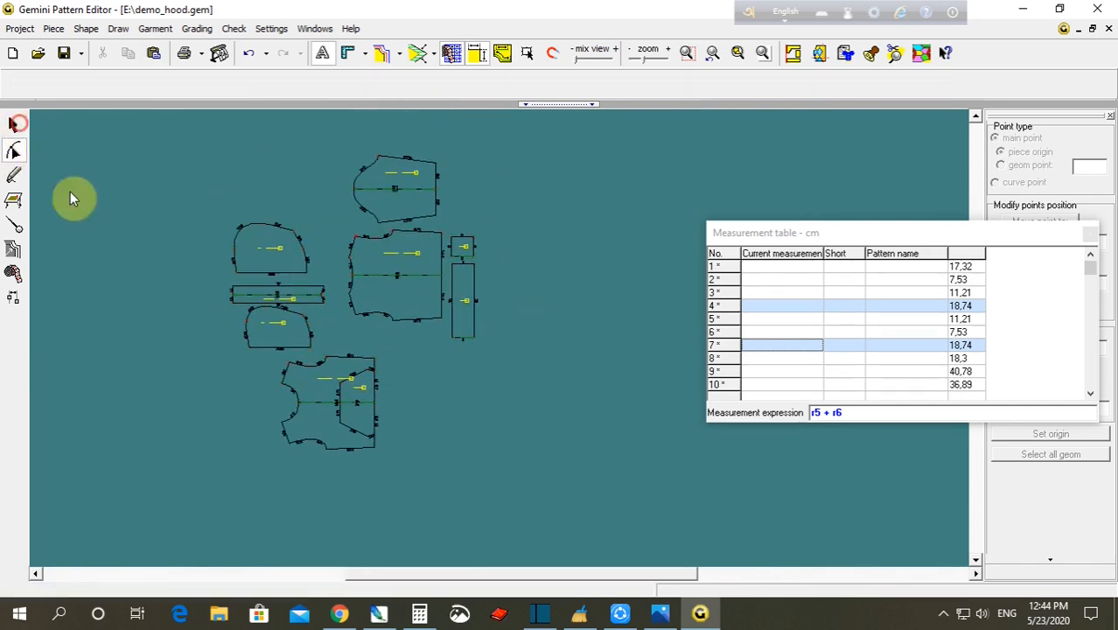
pyautogui.moveTo(914, 235); pyautogui.dragTo(732, 209)
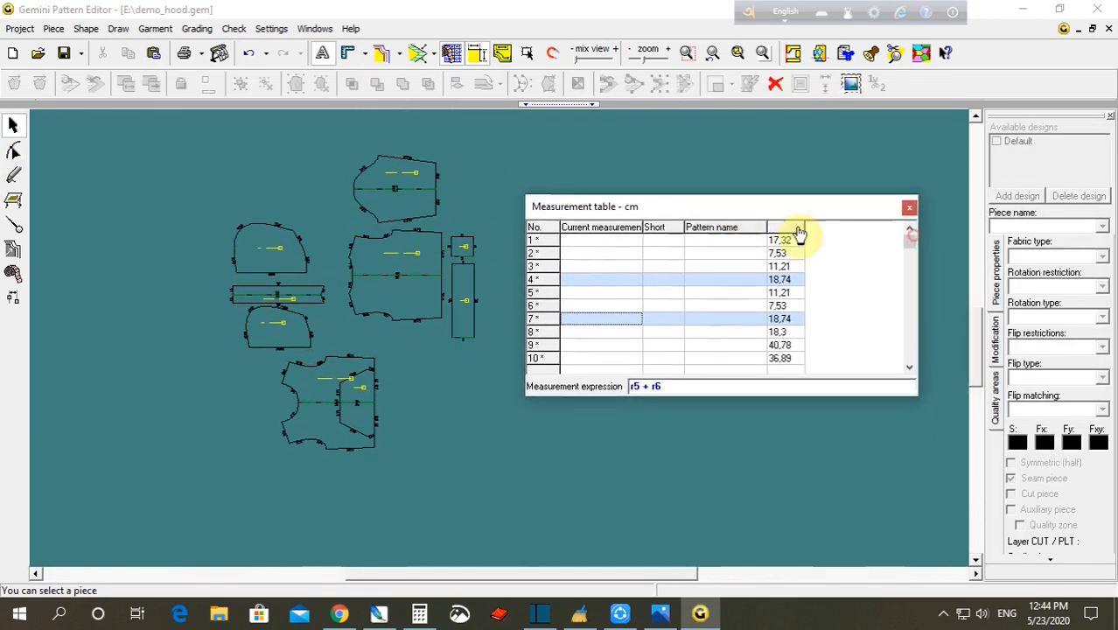
pyautogui.click(911, 210)
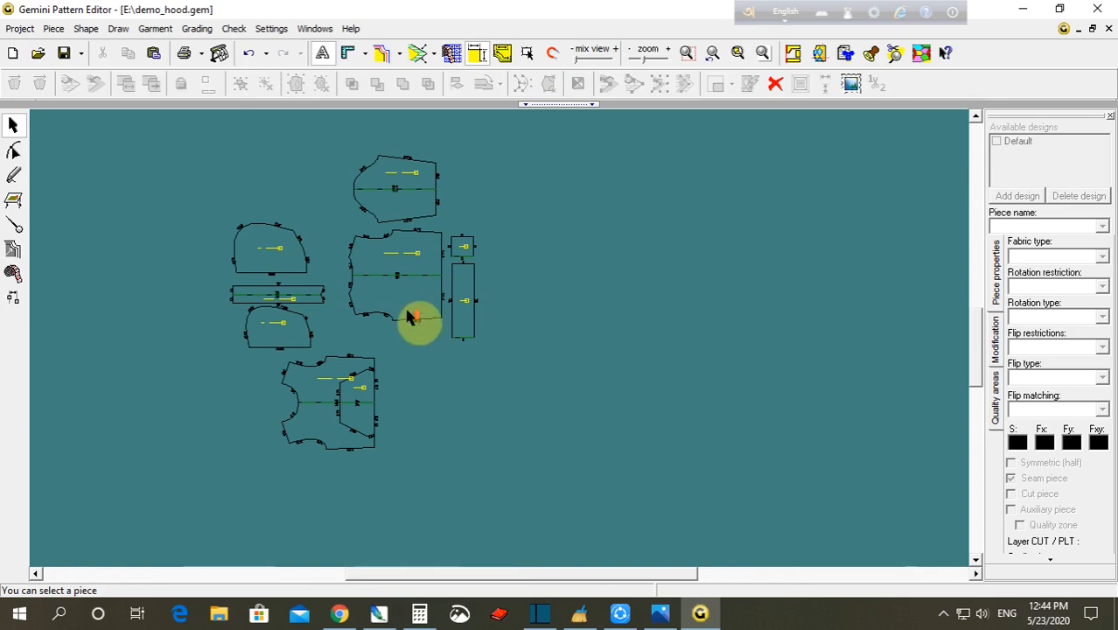
# - Move the sleeve, back body, cuff and waistband pieces together to a spot beside the front body piece
pyautogui.scroll(2, 406, 310)
pyautogui.scroll(-2, 498, 339)
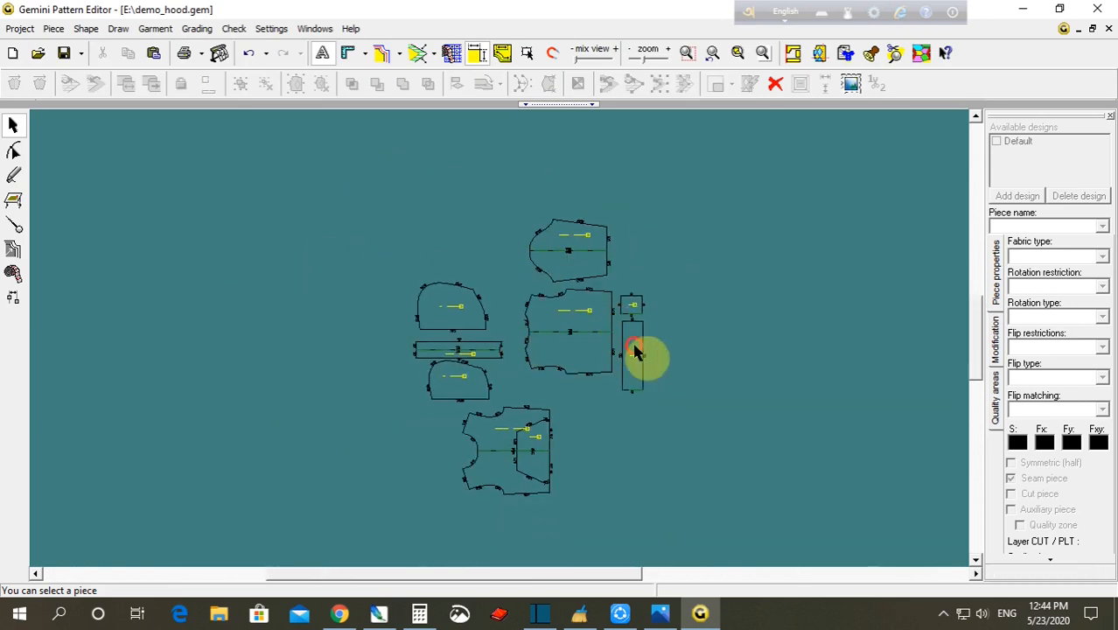
pyautogui.moveTo(635, 345); pyautogui.dragTo(636, 352)
pyautogui.click(686, 368)
pyautogui.scroll(1, 499, 344)
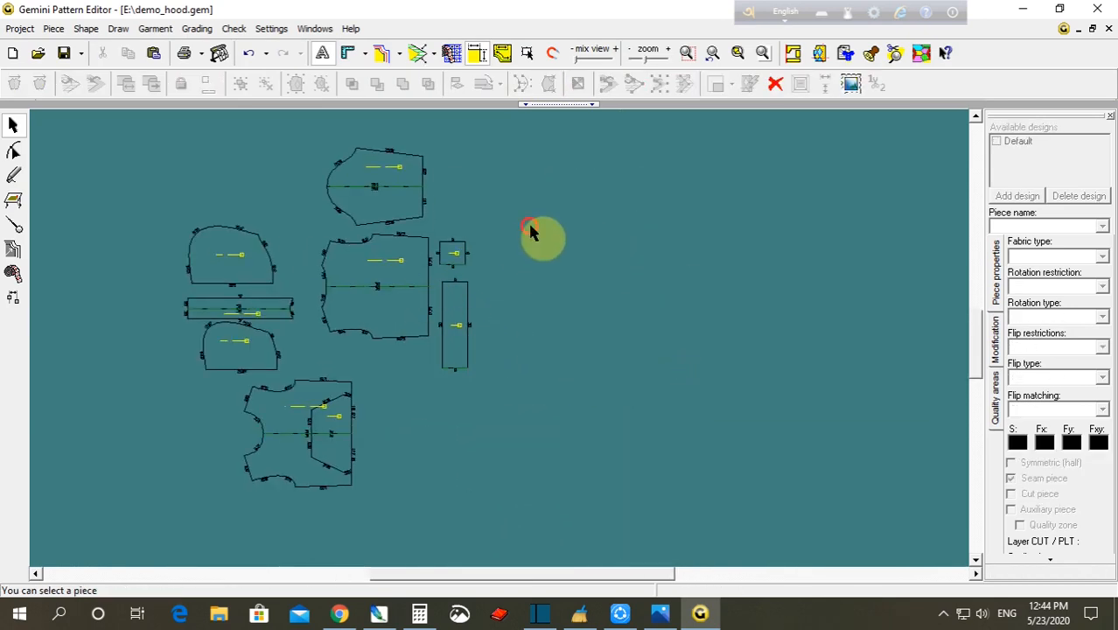
pyautogui.moveTo(291, 130); pyautogui.dragTo(495, 387)
pyautogui.moveTo(379, 278); pyautogui.dragTo(434, 387)
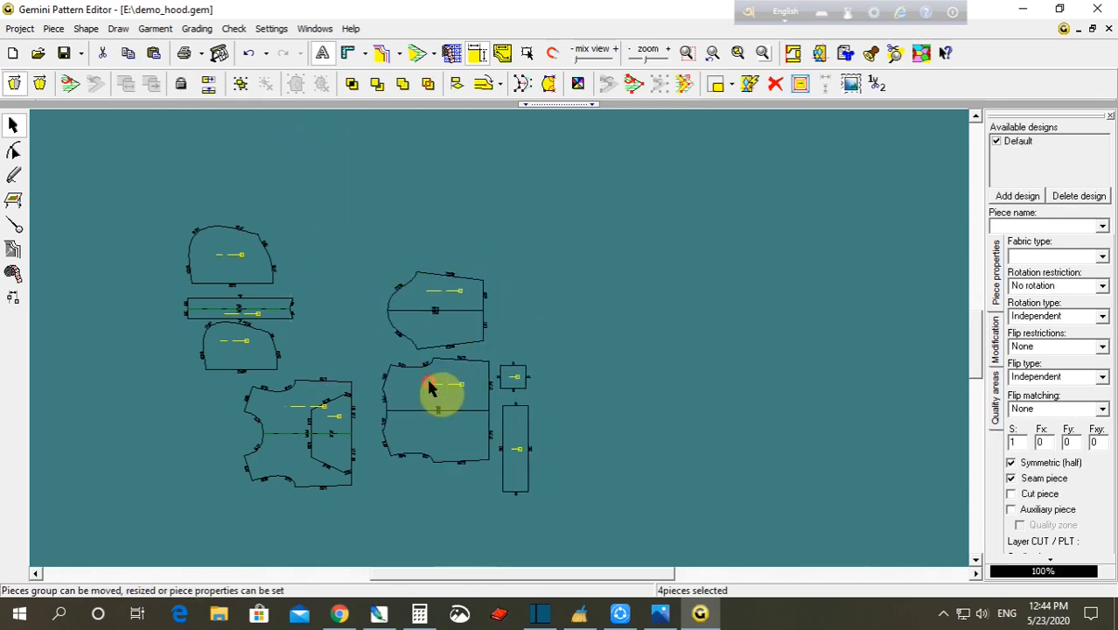
pyautogui.click(598, 376)
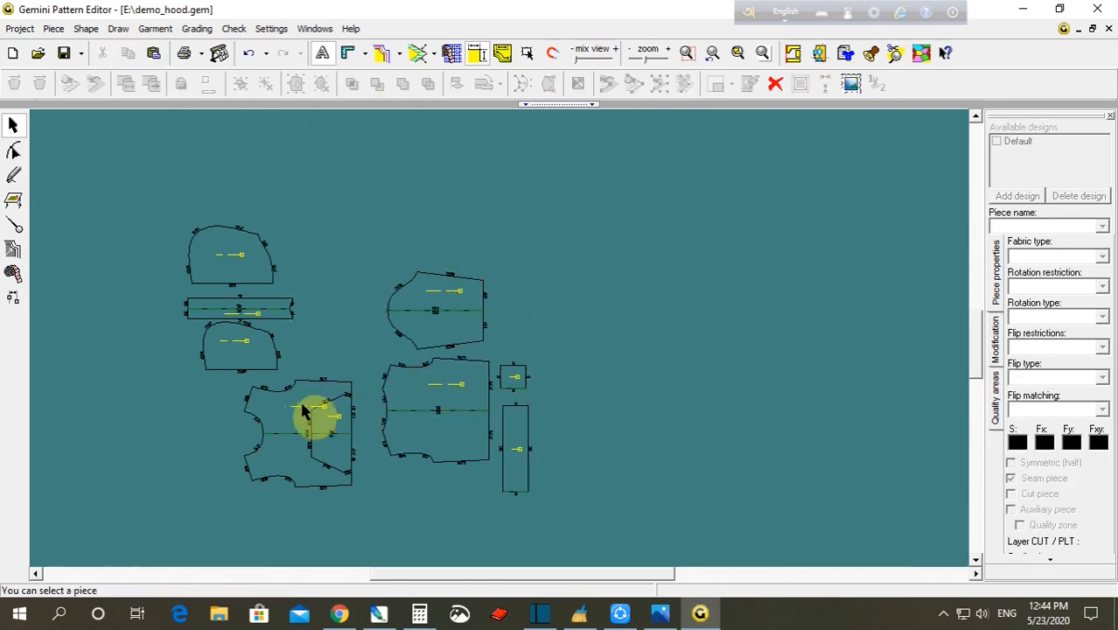
# - Separate the pocket from the front body, place it beside the sleeve, and stack the sleeve, back and front in one column
pyautogui.moveTo(299, 405); pyautogui.dragTo(200, 436)
pyautogui.moveTo(348, 446); pyautogui.dragTo(337, 254)
pyautogui.moveTo(237, 424); pyautogui.dragTo(490, 467)
pyautogui.moveTo(463, 337); pyautogui.dragTo(454, 283)
pyautogui.moveTo(444, 405); pyautogui.dragTo(434, 365)
pyautogui.moveTo(479, 495); pyautogui.dragTo(452, 459)
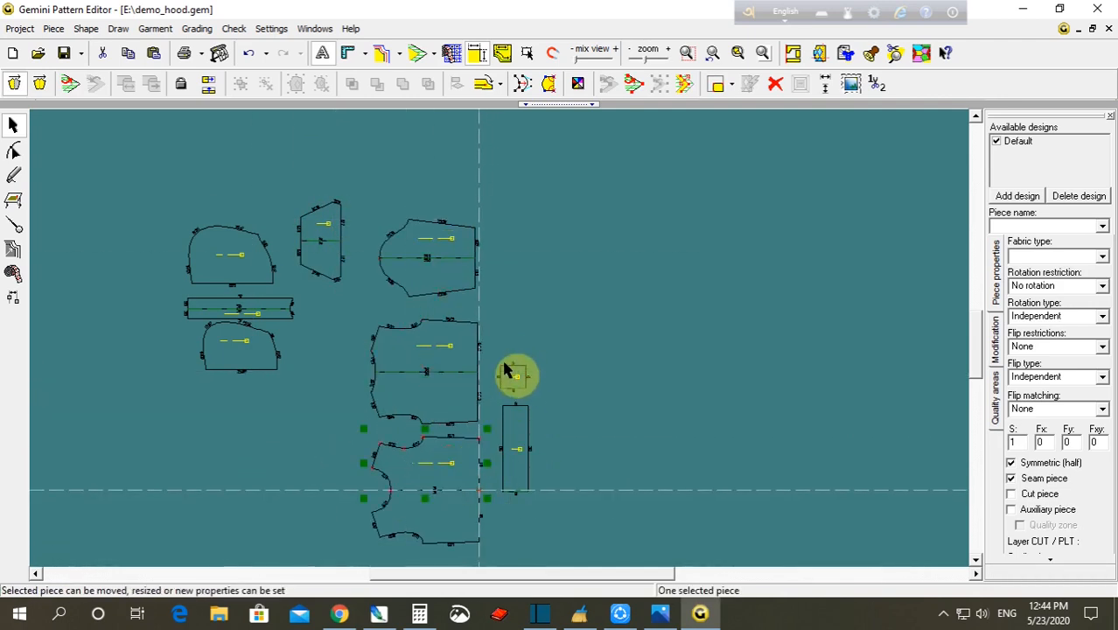
# - Move the cuff and waistband pieces up beside the sleeve and back, and adjust the front piece's position below the back
pyautogui.moveTo(488, 347); pyautogui.dragTo(565, 551)
pyautogui.moveTo(518, 480); pyautogui.dragTo(516, 348)
pyautogui.click(607, 368)
pyautogui.moveTo(451, 496); pyautogui.dragTo(452, 470)
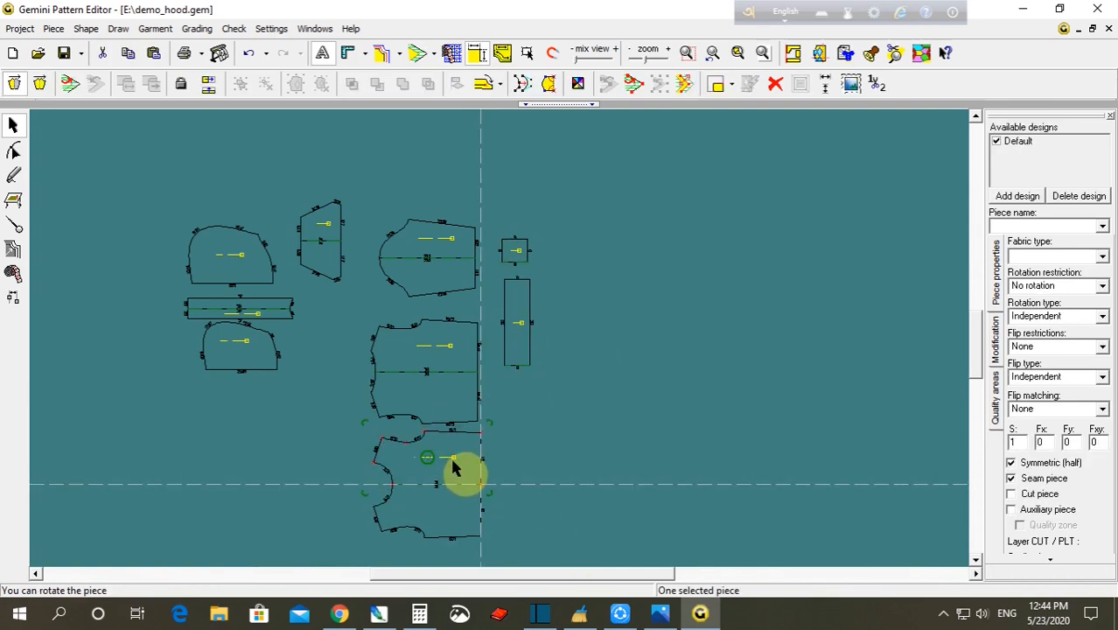
# - Name the lowest body piece FRONT and check its zip opening on the hoodie drawing in Photos
pyautogui.click(995, 225)
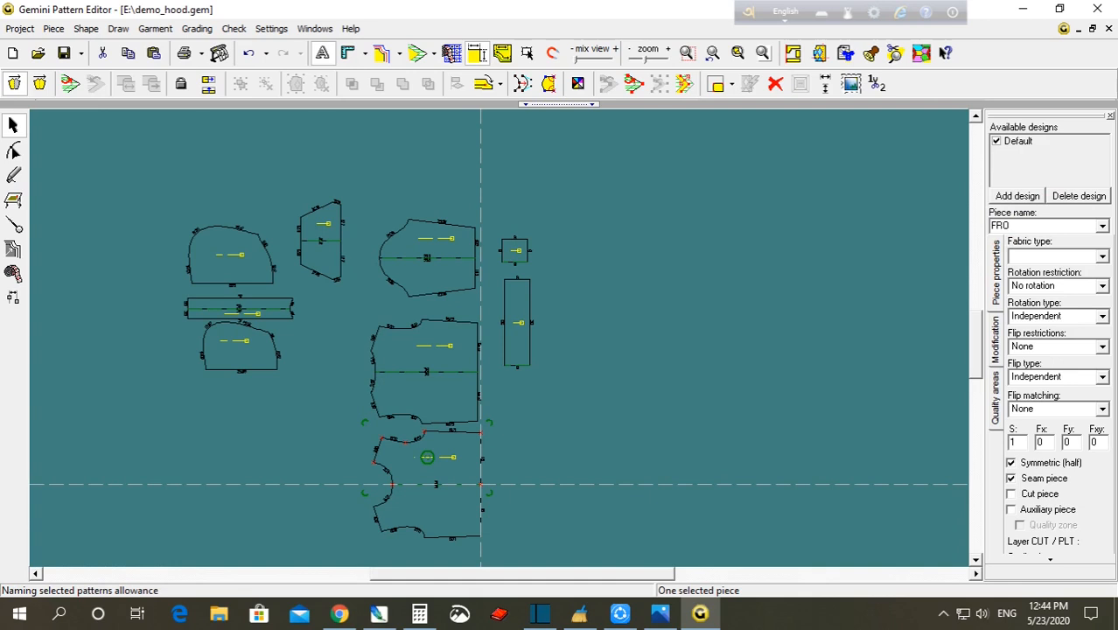
pyautogui.write('FRONT')
pyautogui.press('Return')
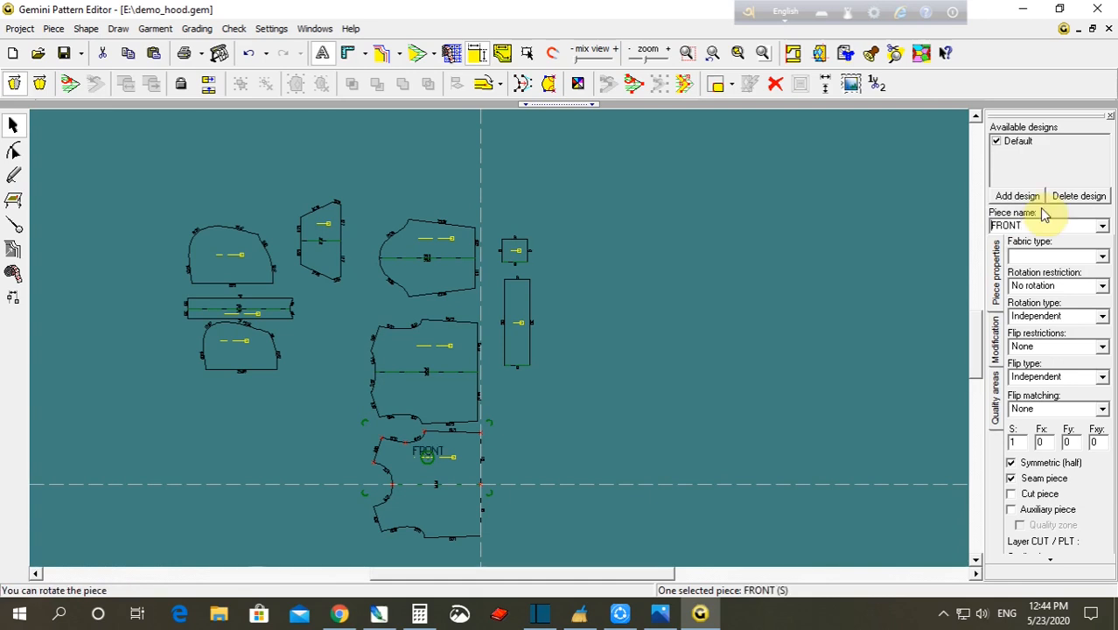
pyautogui.click(661, 615)
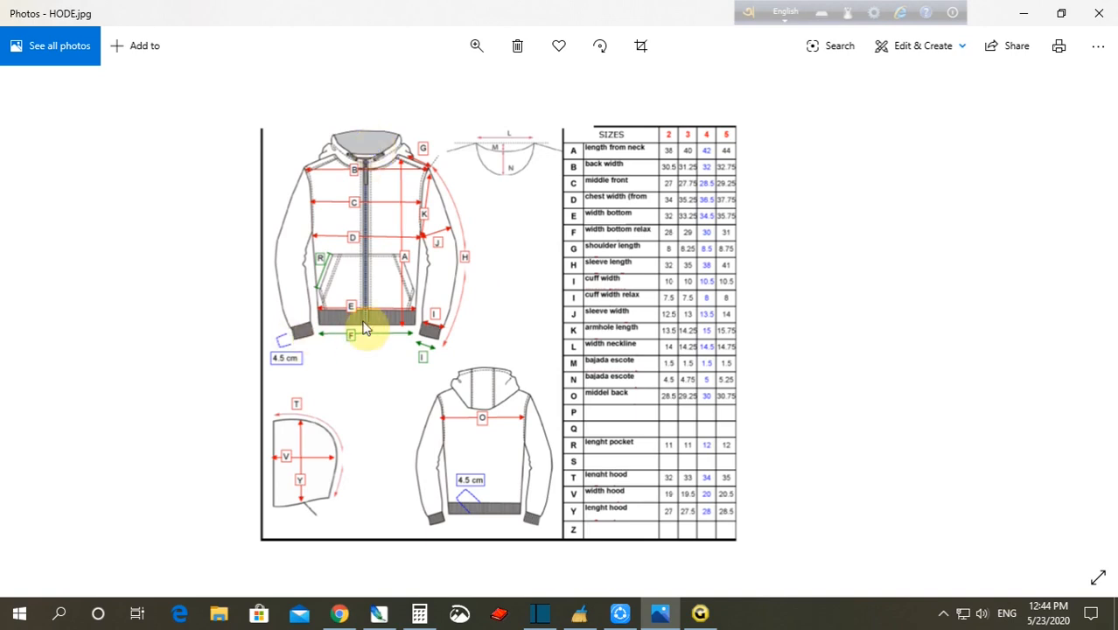
pyautogui.click(700, 613)
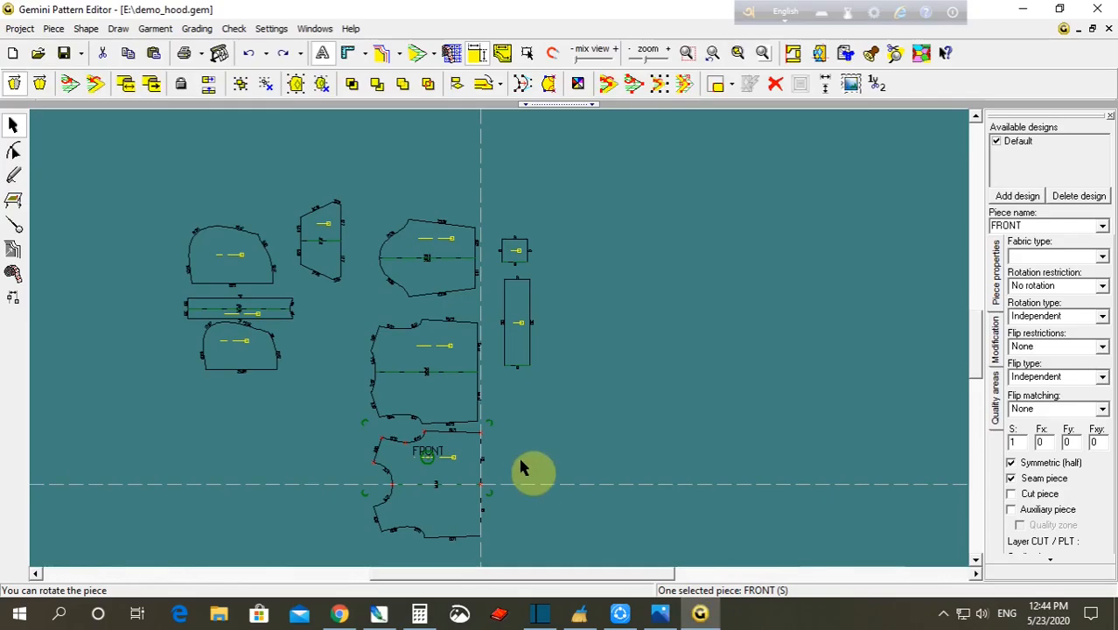
# - Set the FRONT piece's fabric type to sal and move the piece slightly further below the back piece
pyautogui.click(462, 469)
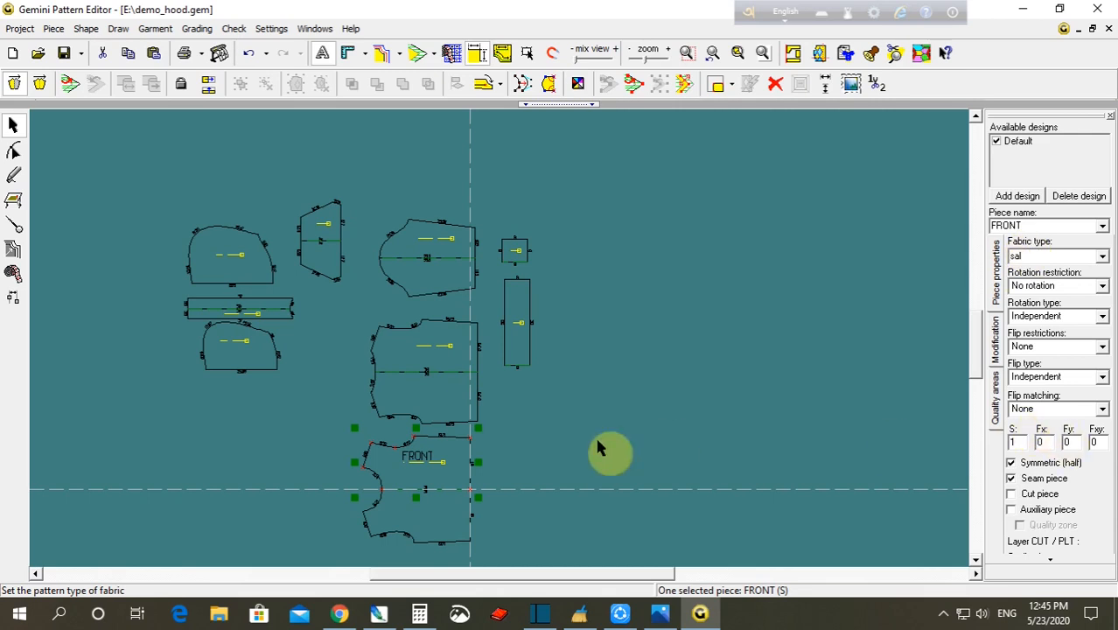
pyautogui.click(428, 466)
pyautogui.moveTo(428, 473); pyautogui.dragTo(435, 479)
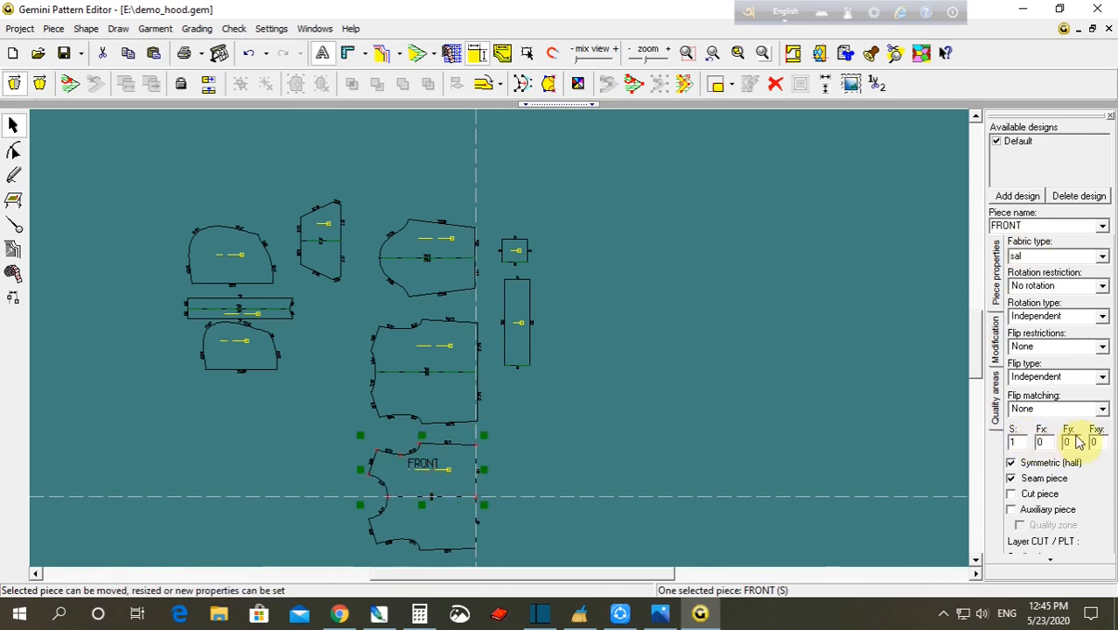
# - Name the body piece directly above FRONT as BACK and edit its fabric type
pyautogui.click(444, 374)
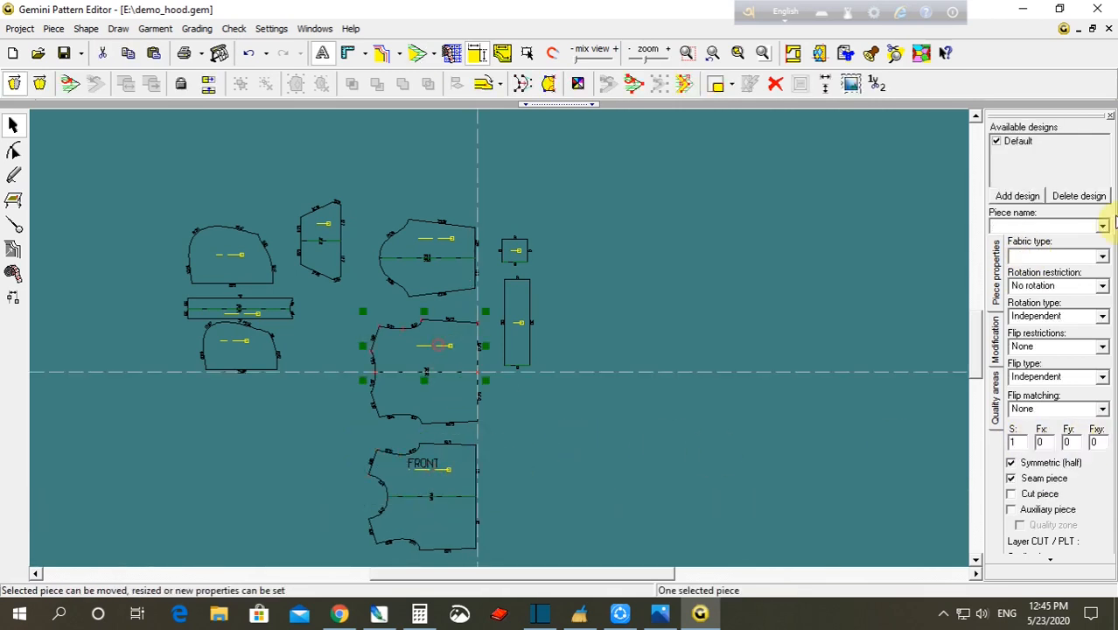
pyautogui.click(1042, 225)
pyautogui.write('BACK')
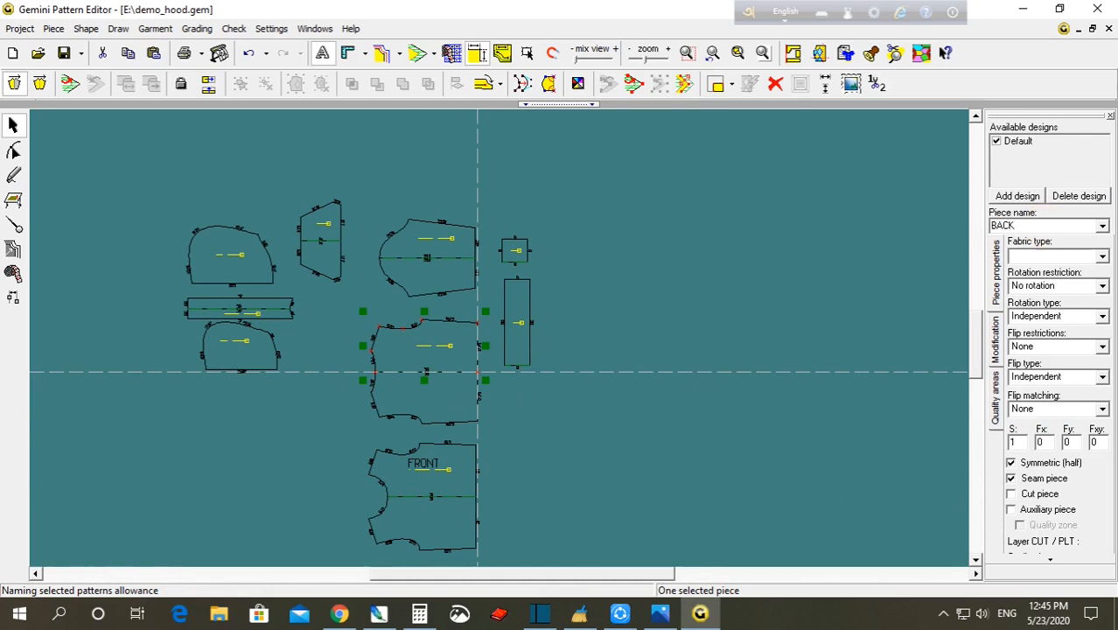
pyautogui.press('Return')
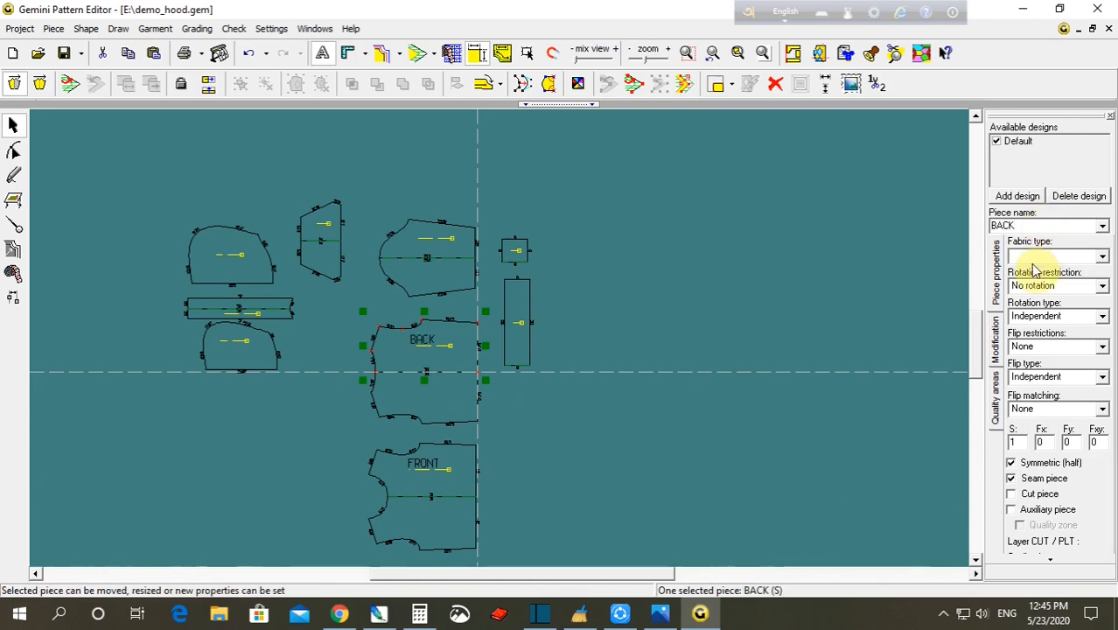
pyautogui.click(1033, 255)
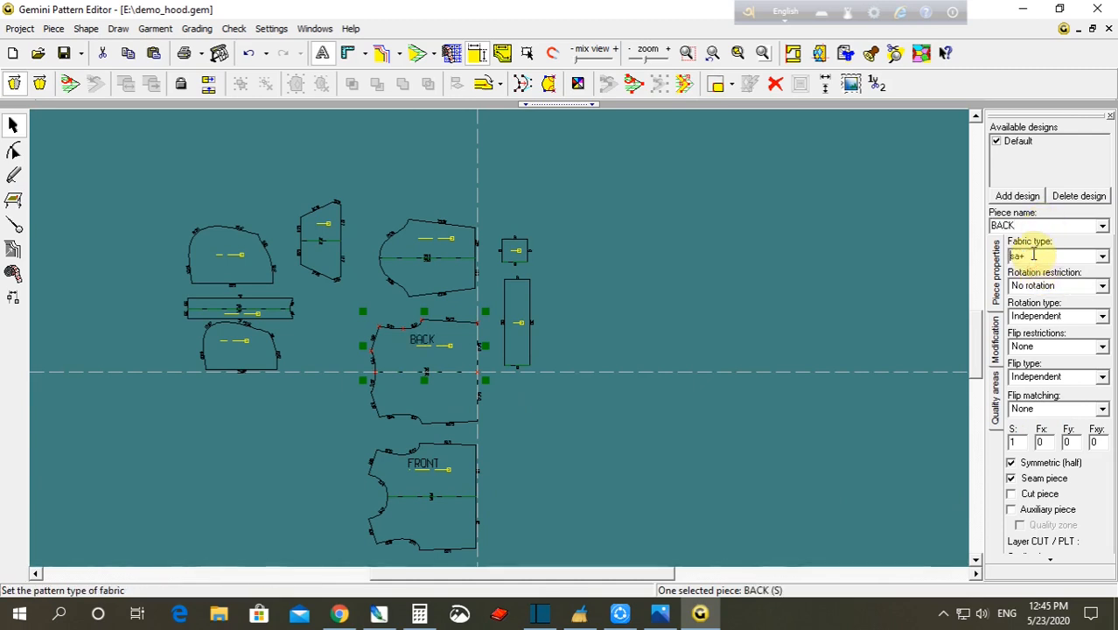
pyautogui.doubleClick(1041, 253)
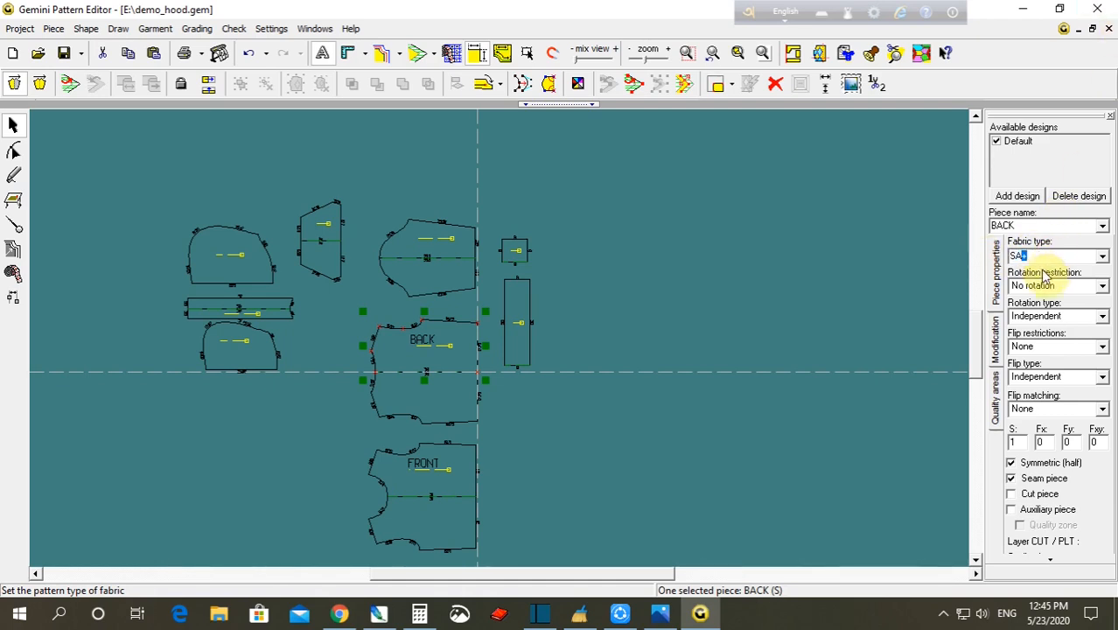
pyautogui.click(1017, 255)
pyautogui.moveTo(1016, 254)
pyautogui.mouseDown()
pyautogui.moveTo(1029, 254)
pyautogui.moveTo(1000, 254)
pyautogui.mouseUp()
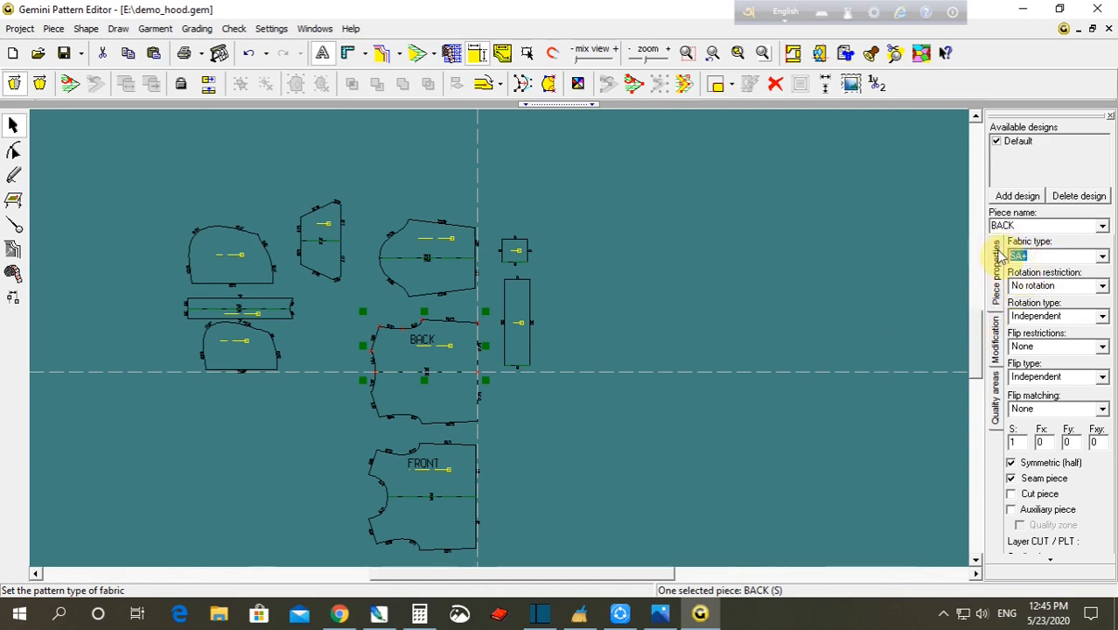
pyautogui.write('S')
pyautogui.click(769, 269)
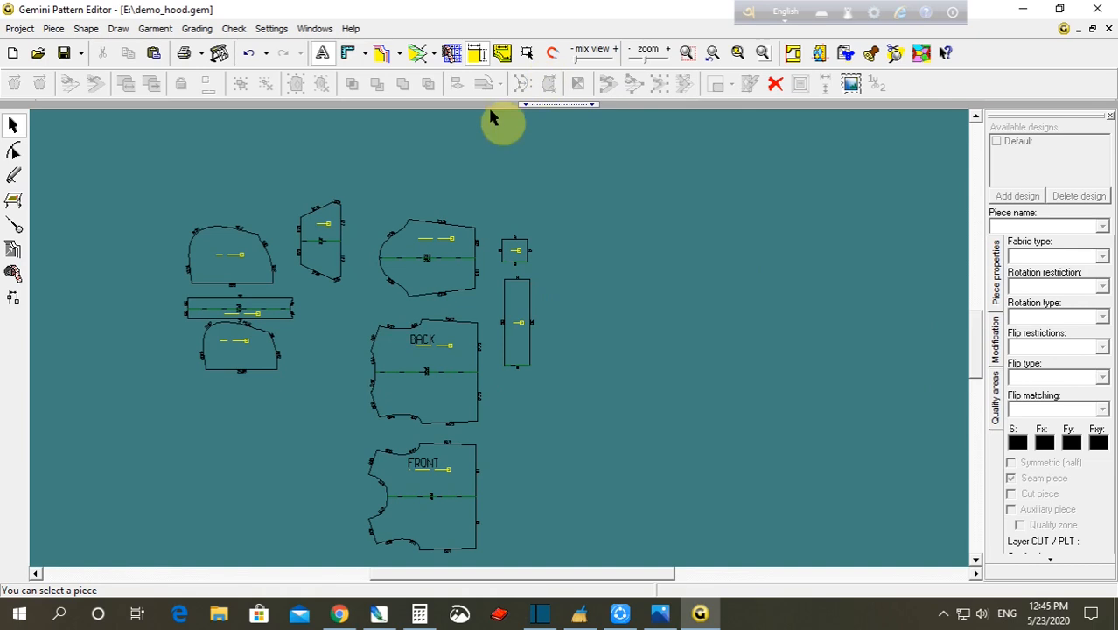
# - Delete the sa+ entry from the fabrics list in the editor settings and accept the change
pyautogui.click(278, 31)
pyautogui.click(854, 120)
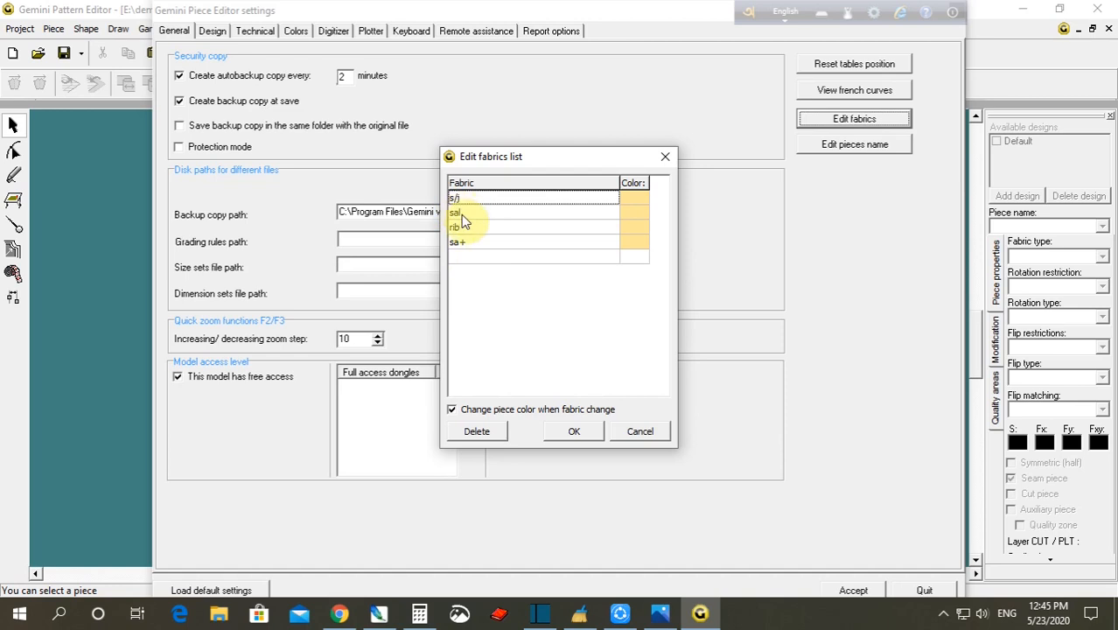
pyautogui.click(464, 247)
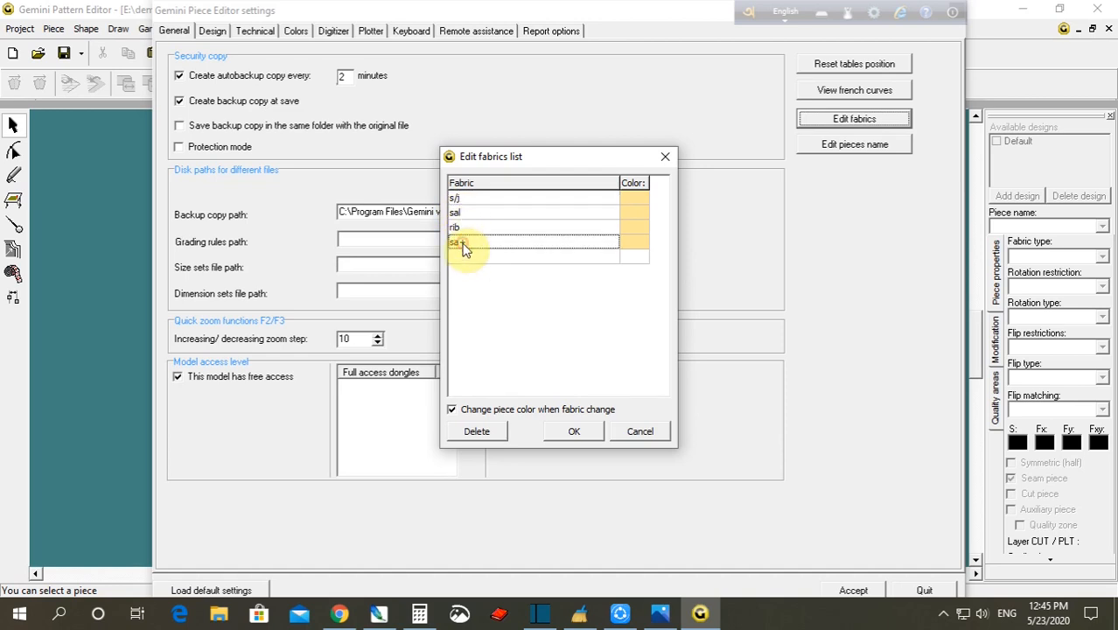
pyautogui.click(480, 430)
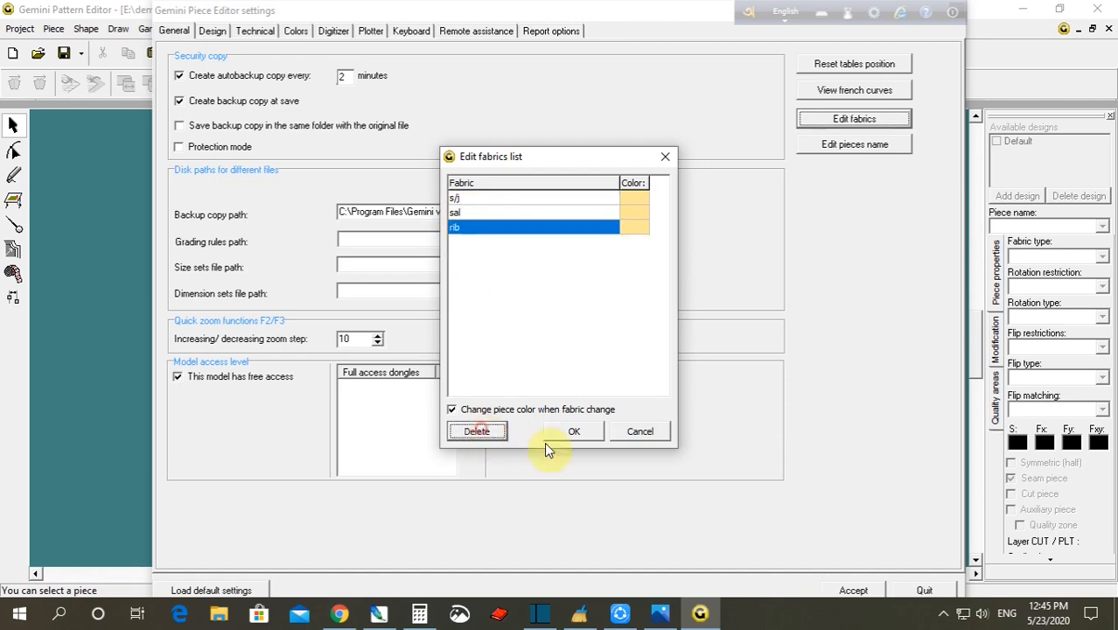
pyautogui.click(572, 431)
pyautogui.click(853, 589)
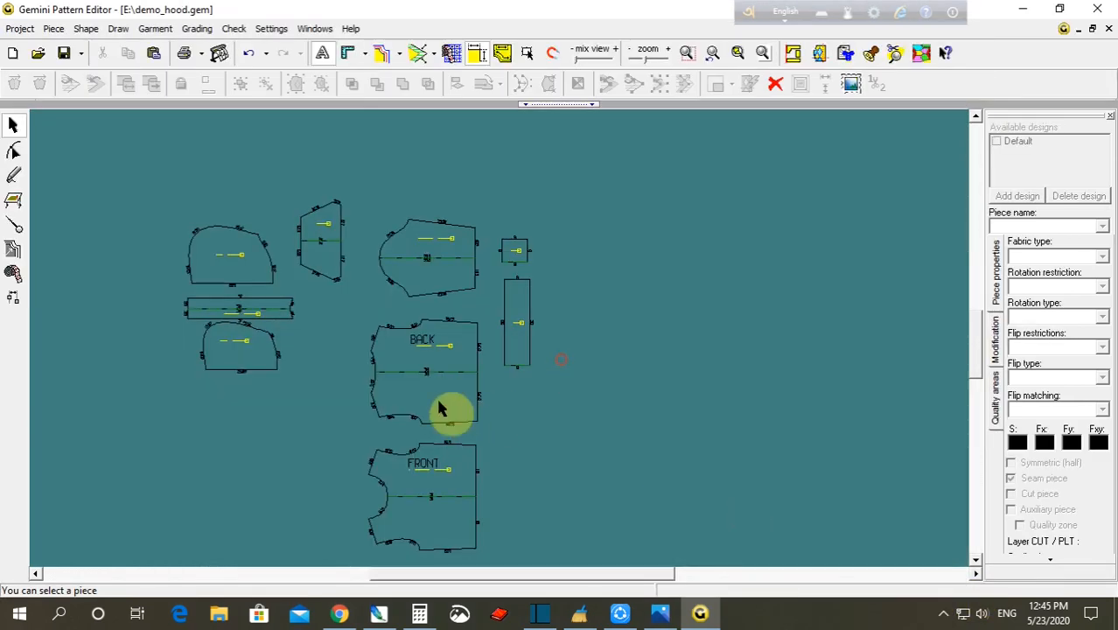
# - Move the BACK piece slightly down and name the sleeve piece above it slv
pyautogui.moveTo(435, 345); pyautogui.dragTo(434, 350)
pyautogui.click(460, 339)
pyautogui.click(438, 250)
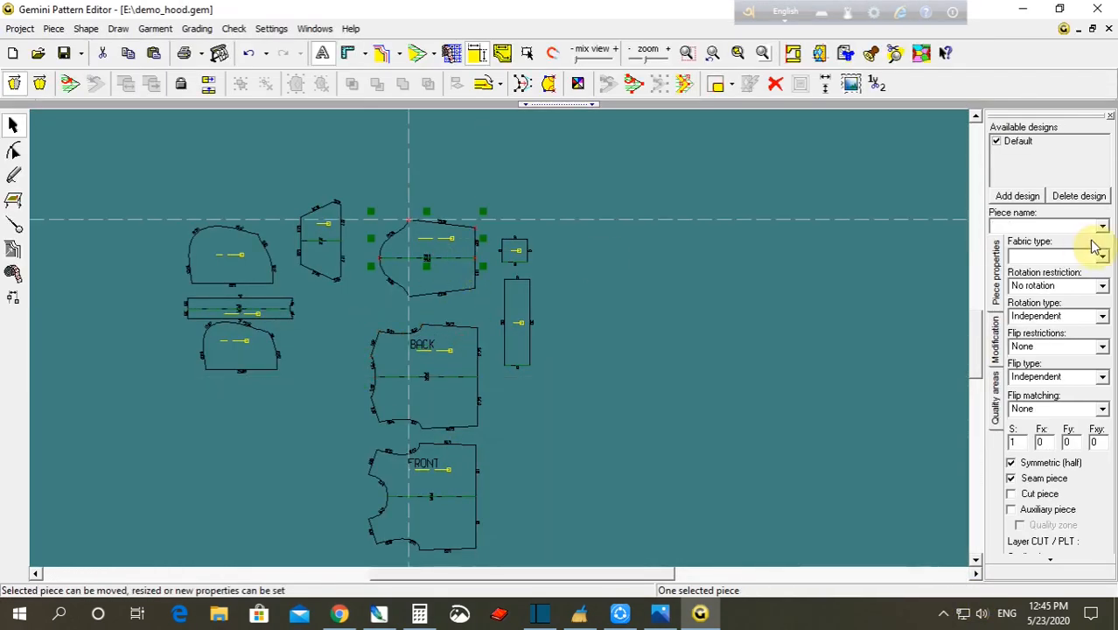
pyautogui.click(1026, 225)
pyautogui.write('SLE')
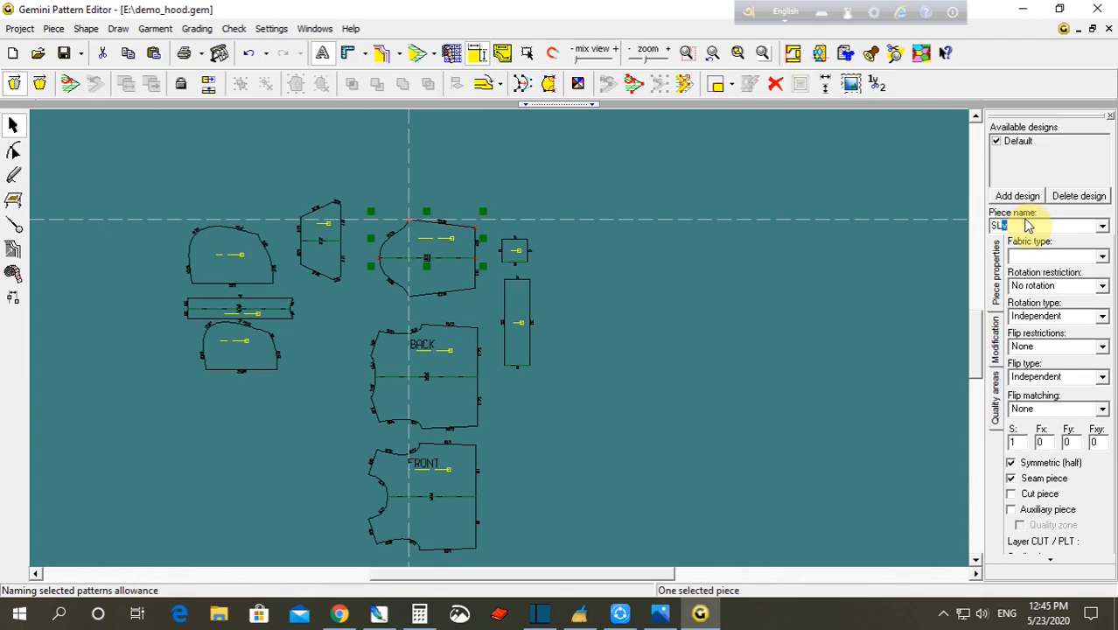
pyautogui.press('Return')
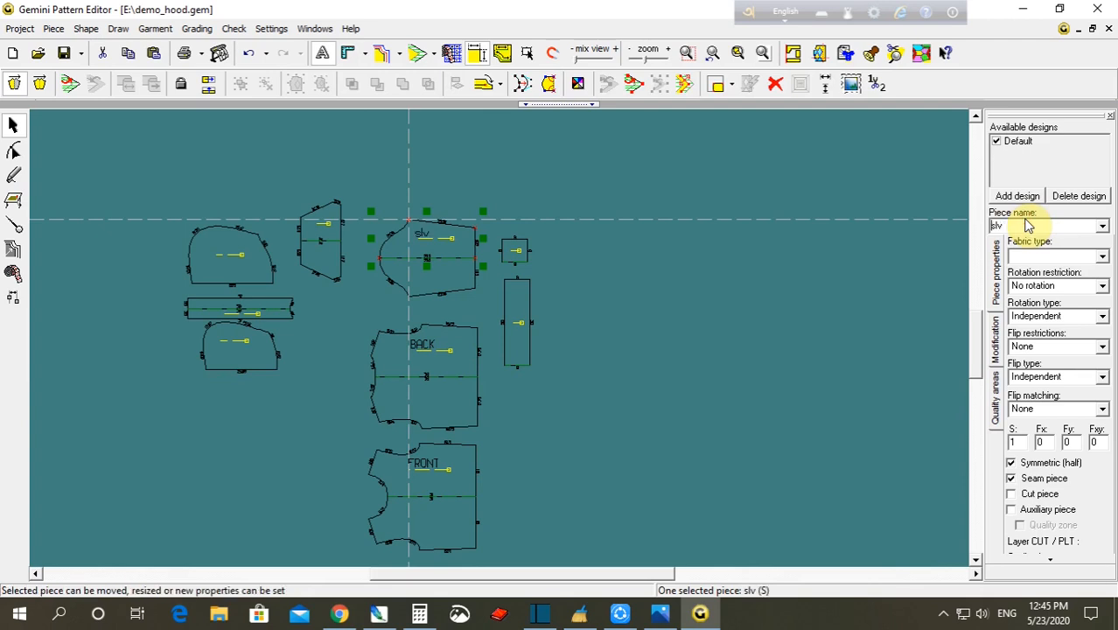
# - Set the slv piece's fabric type to sal and its Fy quantity to 1
pyautogui.click(1038, 259)
pyautogui.write('Sl')
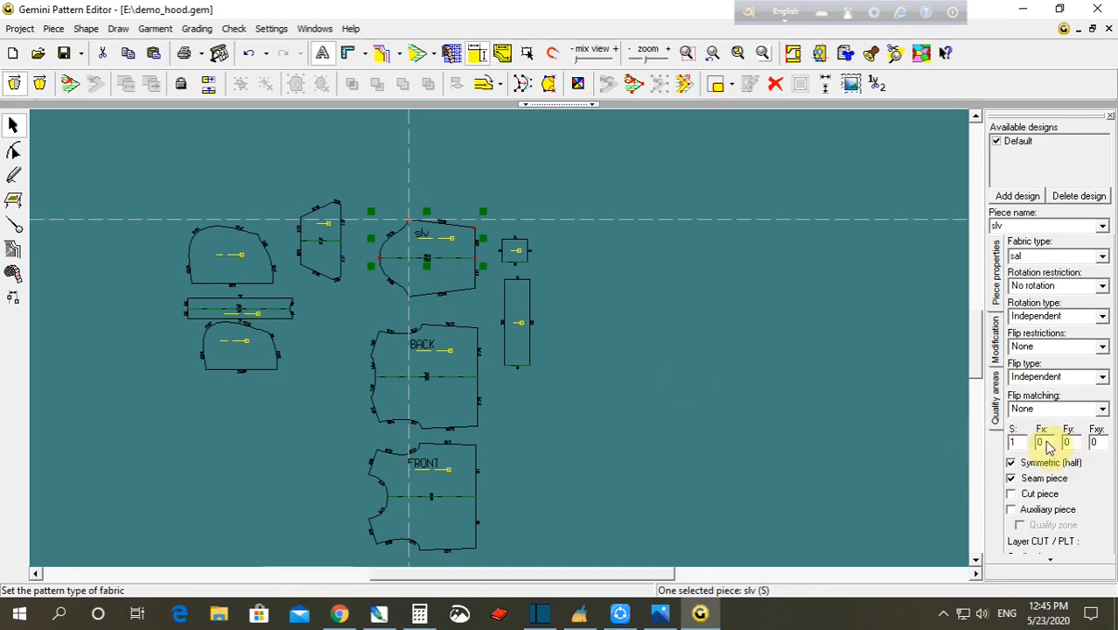
pyautogui.click(1072, 440)
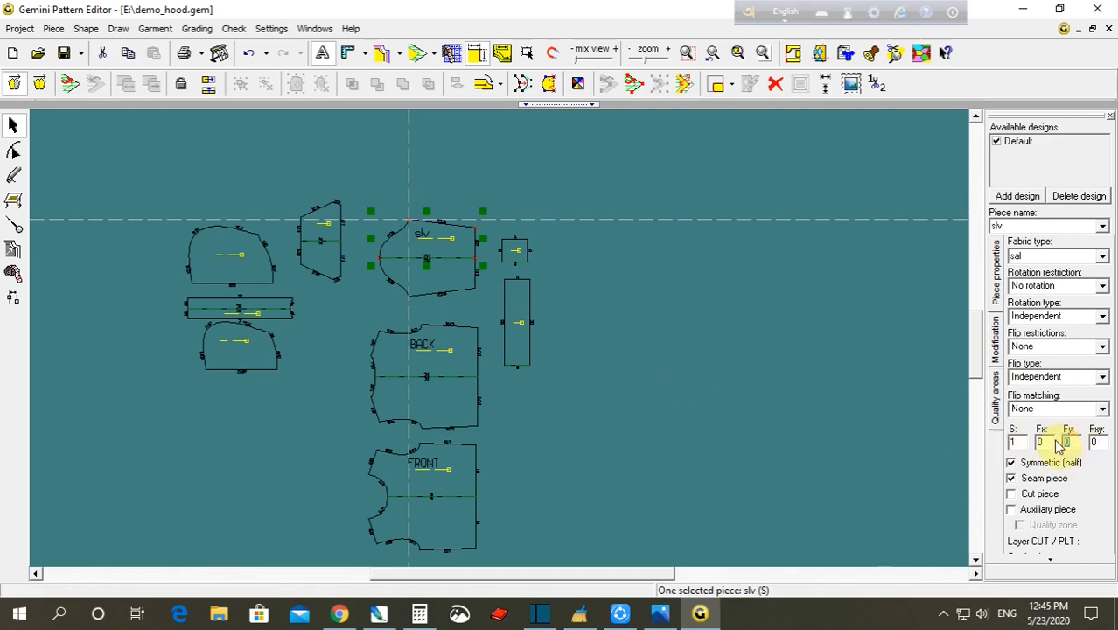
pyautogui.write('1')
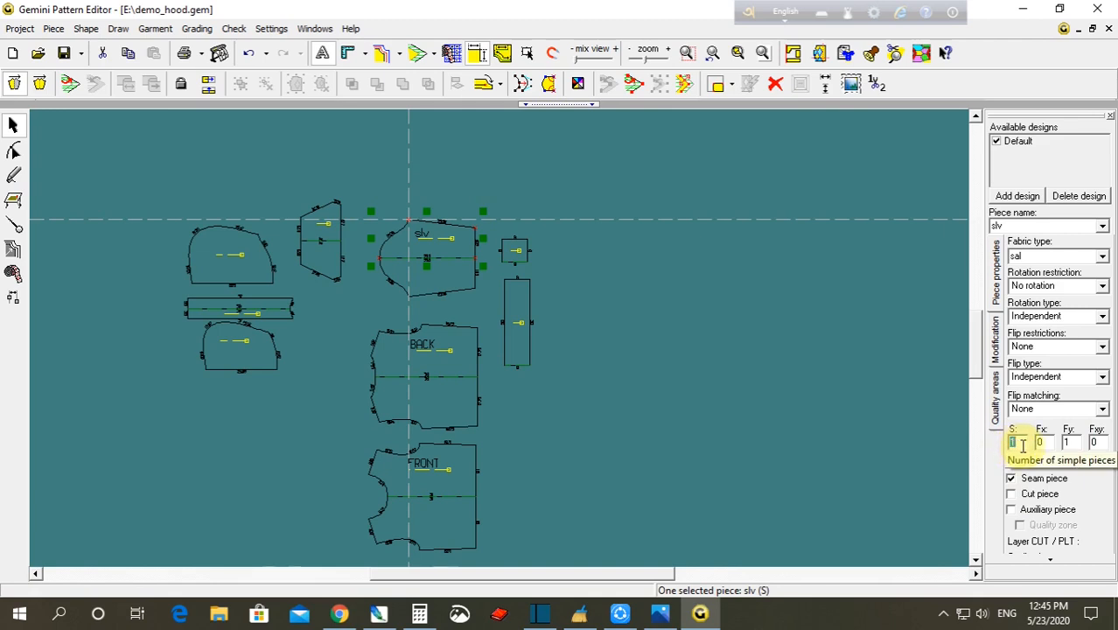
# - Name the small square piece beside the sleeve cuff
pyautogui.click(529, 244)
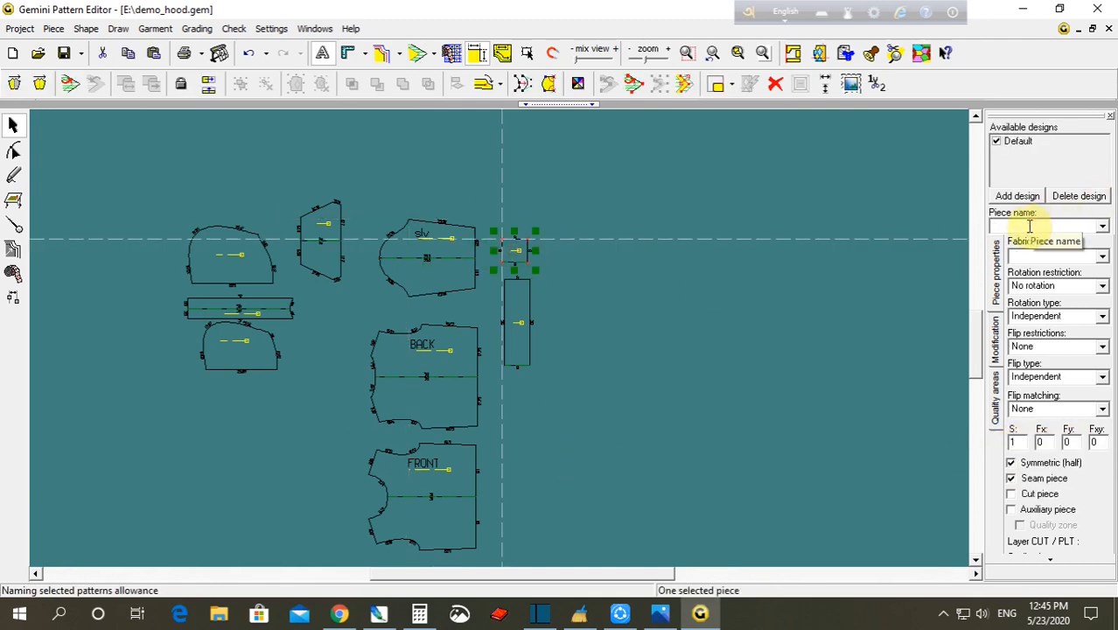
pyautogui.write('CUF')
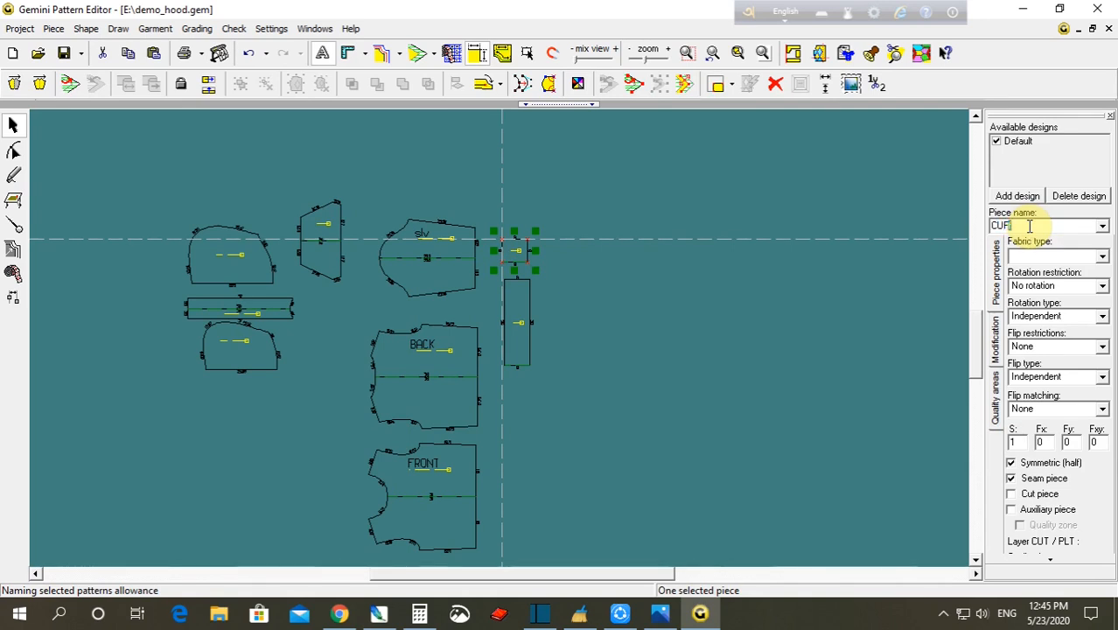
pyautogui.write('f')
pyautogui.press('Return')
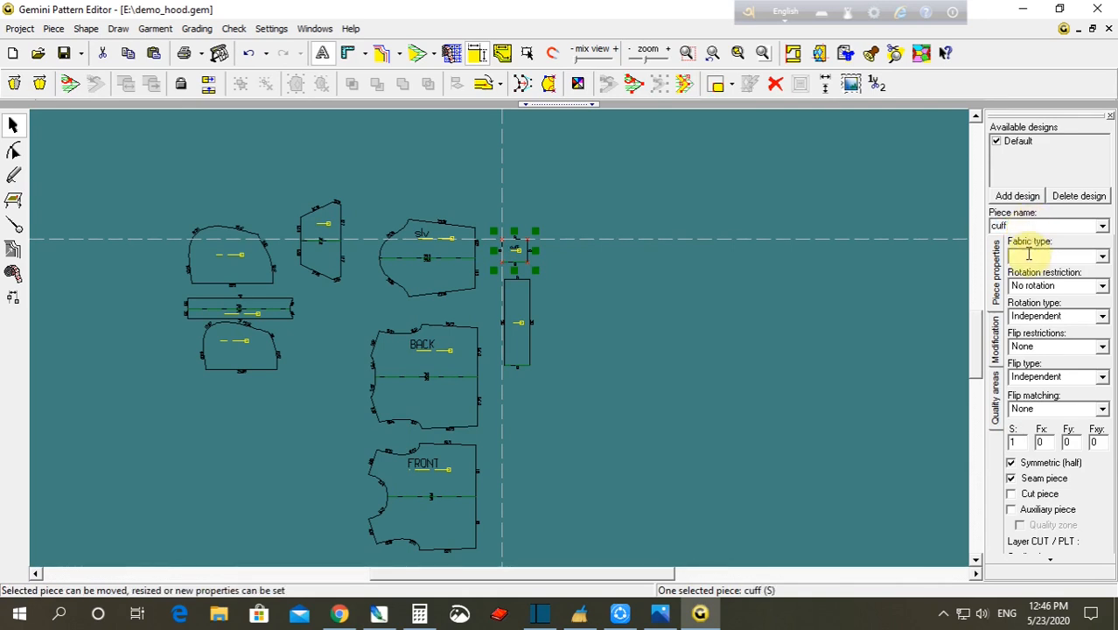
# - Set the cuff piece's fabric type to rib and its Fy quantity to 1
pyautogui.click(1028, 254)
pyautogui.write('RIB')
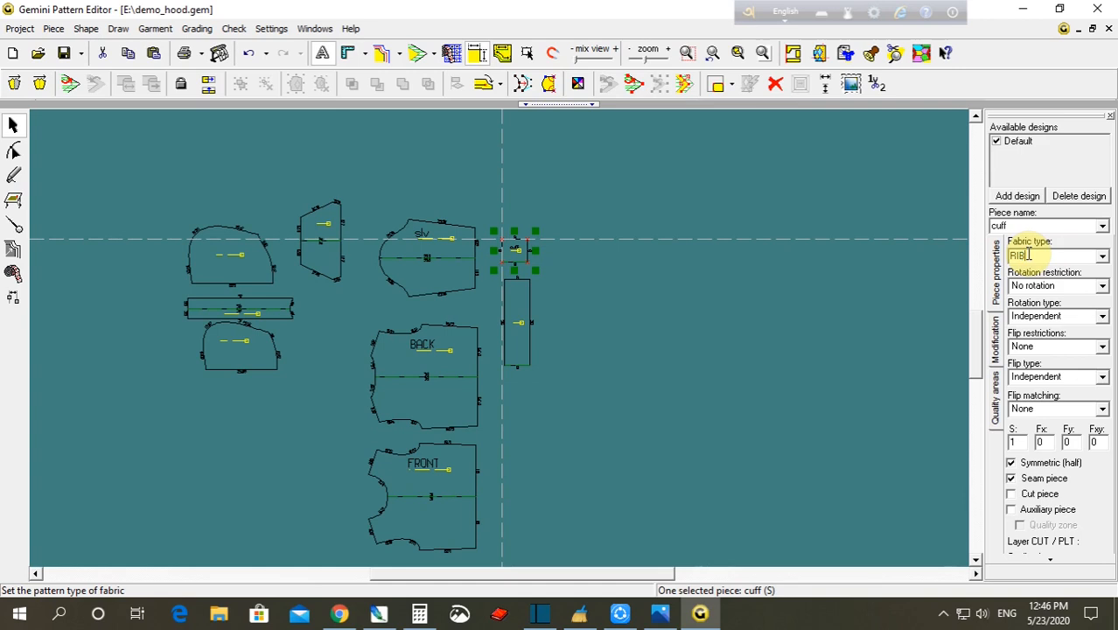
pyautogui.click(1072, 443)
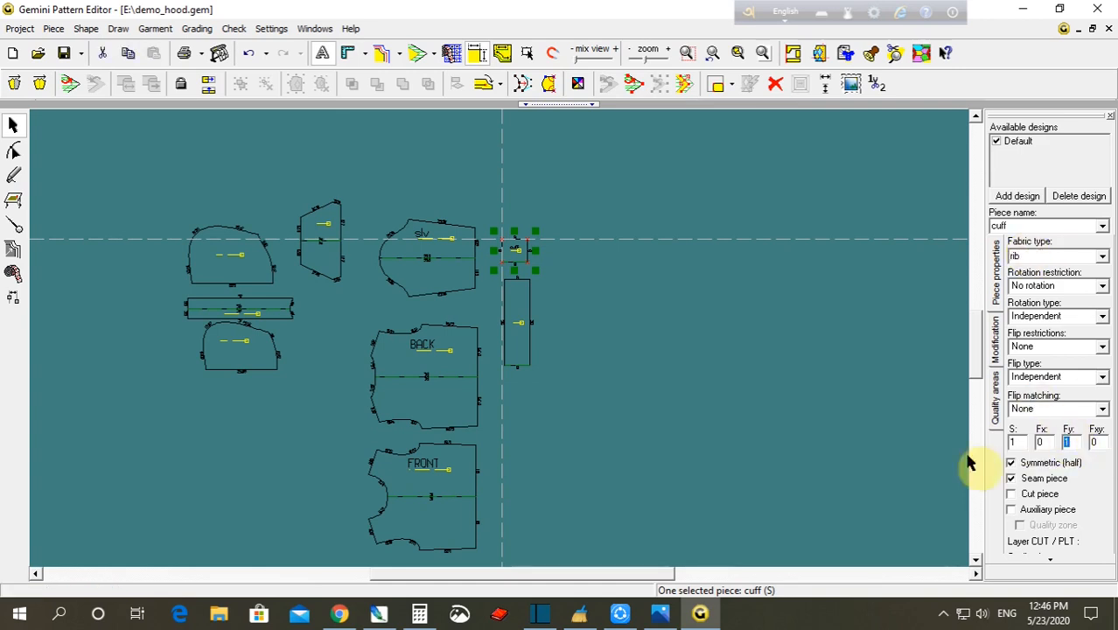
pyautogui.click(630, 373)
# - Move the tall narrow waistband piece slightly down beside BACK and name it BTM
pyautogui.click(529, 333)
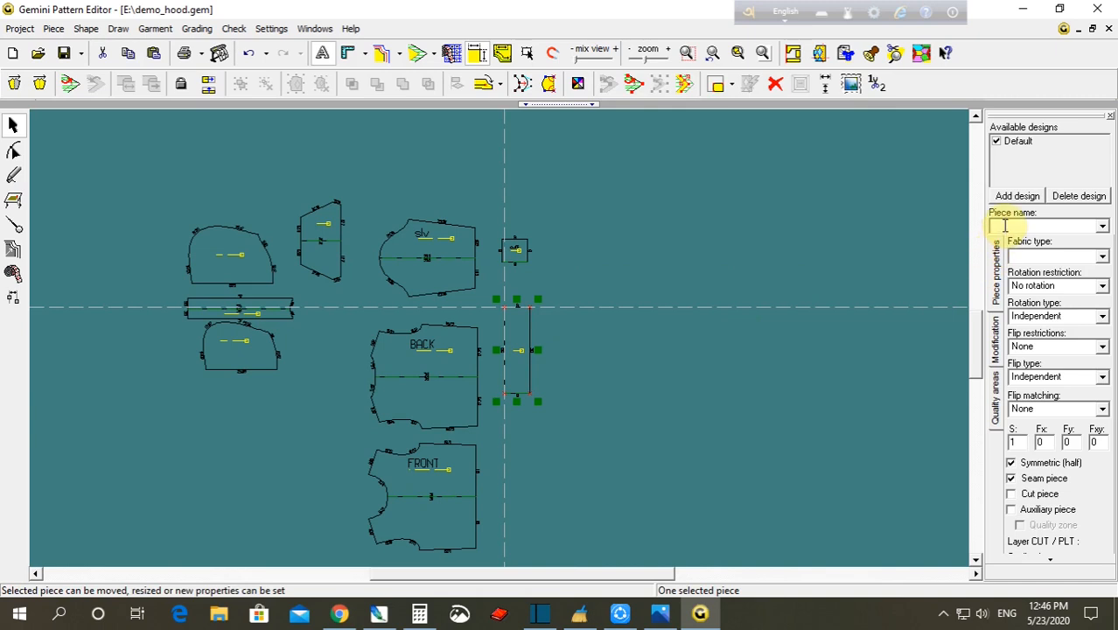
pyautogui.click(1004, 225)
pyautogui.write('B')
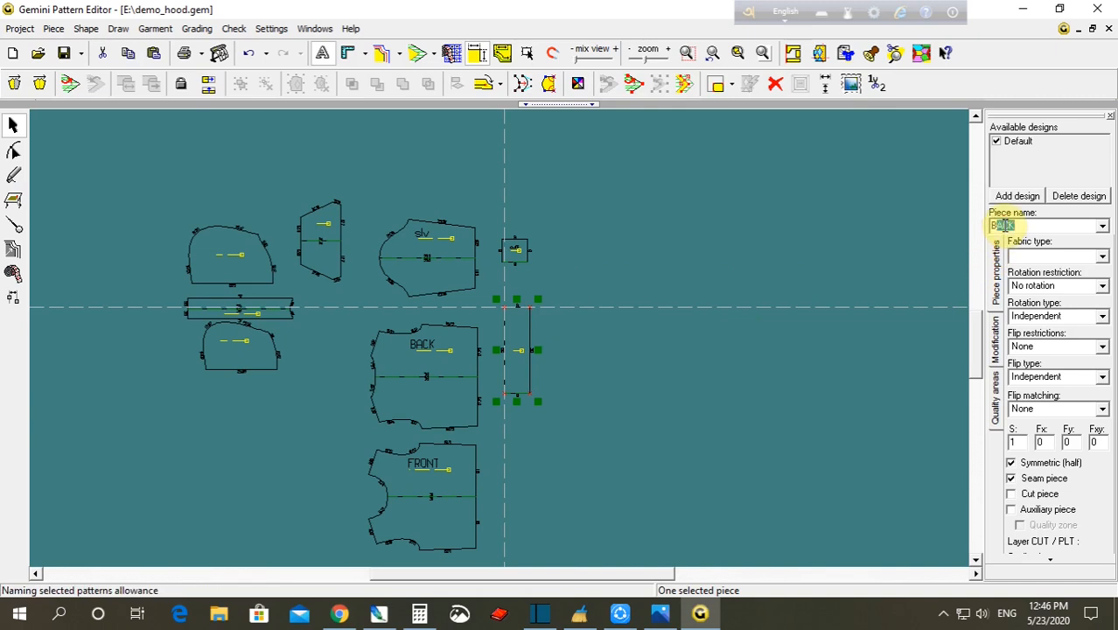
pyautogui.write('TM')
pyautogui.press('Return')
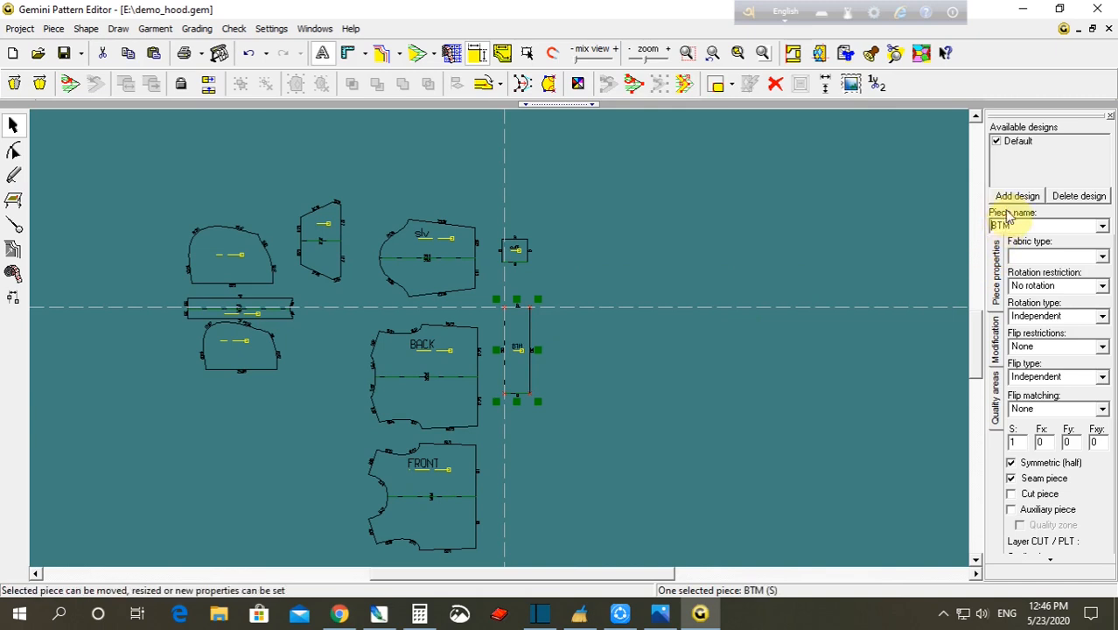
# - Set the BTM piece's fabric type to rib
pyautogui.click(1021, 254)
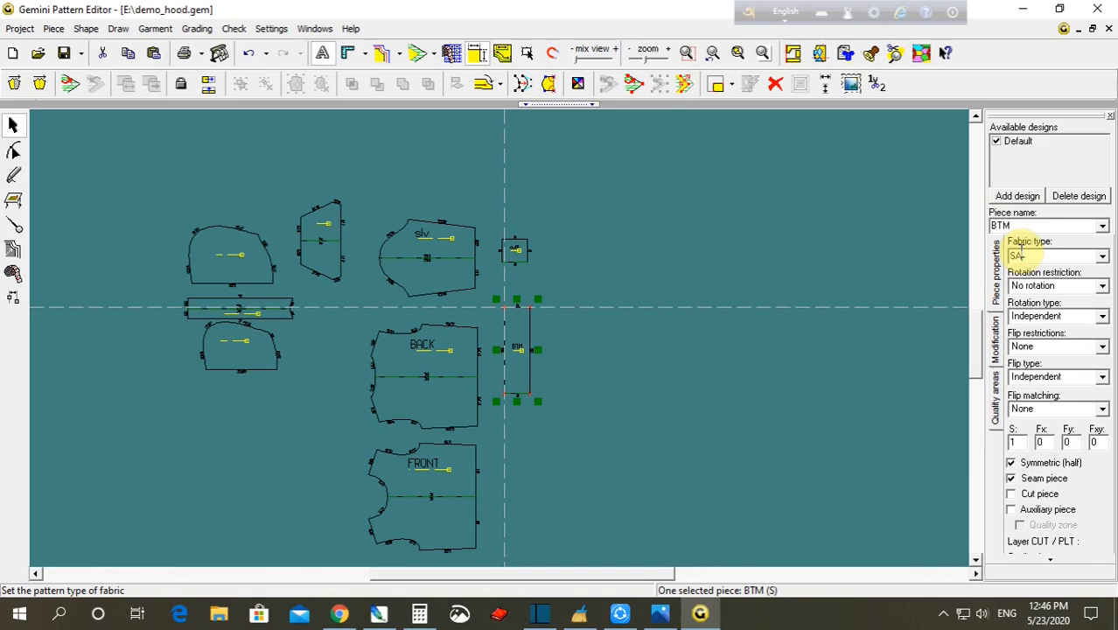
pyautogui.write('RIB')
pyautogui.doubleClick(1037, 254)
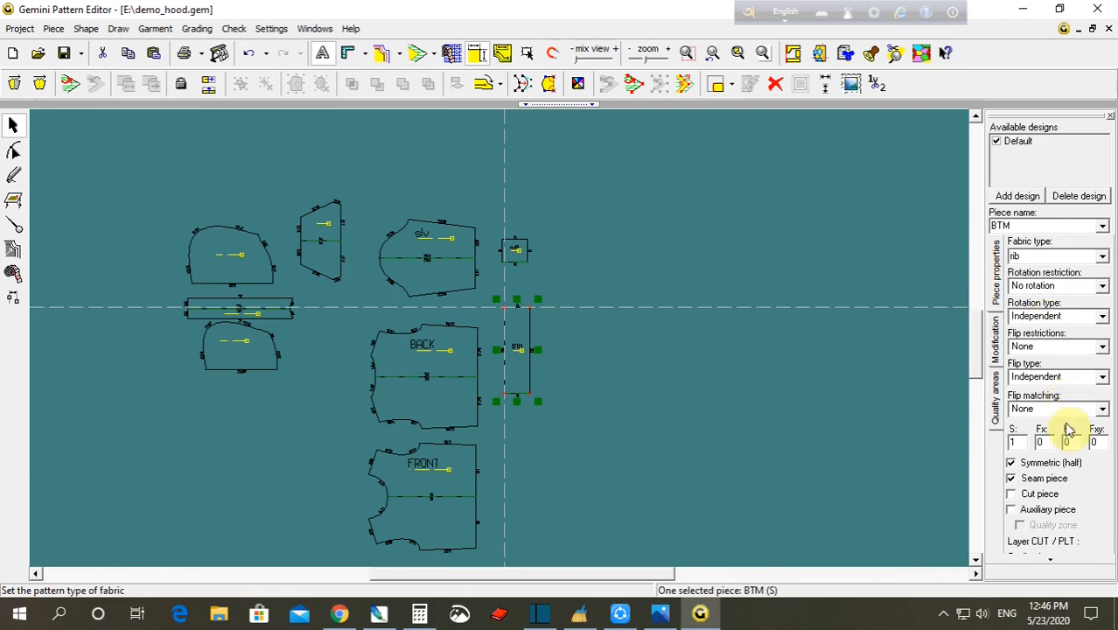
pyautogui.click(743, 407)
# - Move the pocket piece down and closer to the sleeve and BACK pieces, and name it PKT
pyautogui.scroll(2, 338, 371)
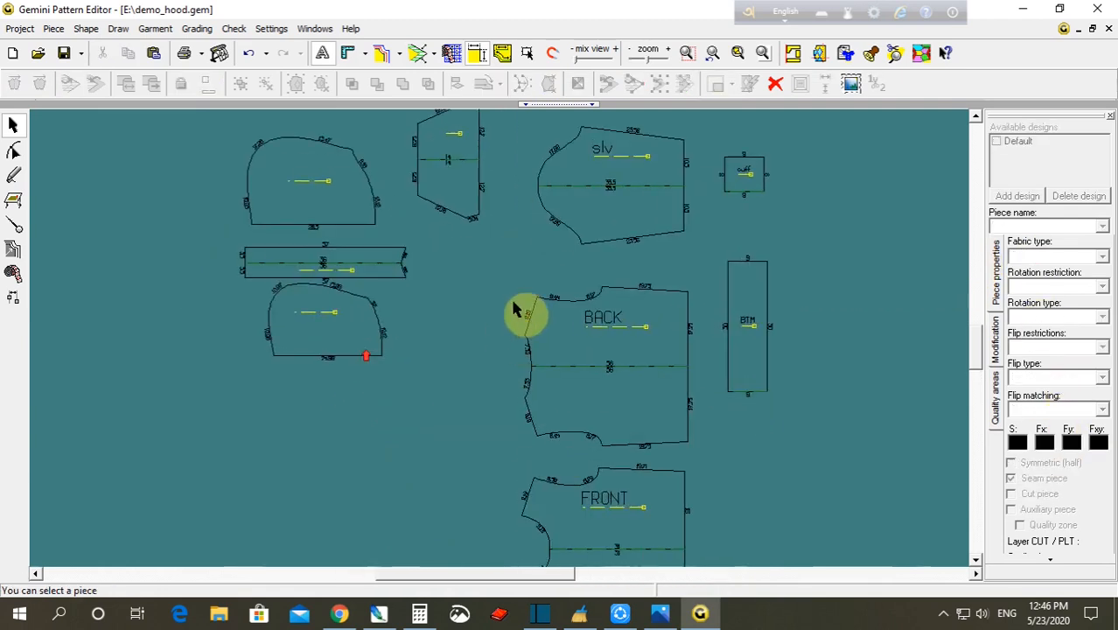
pyautogui.scroll(-2, 511, 305)
pyautogui.moveTo(465, 221); pyautogui.dragTo(484, 276)
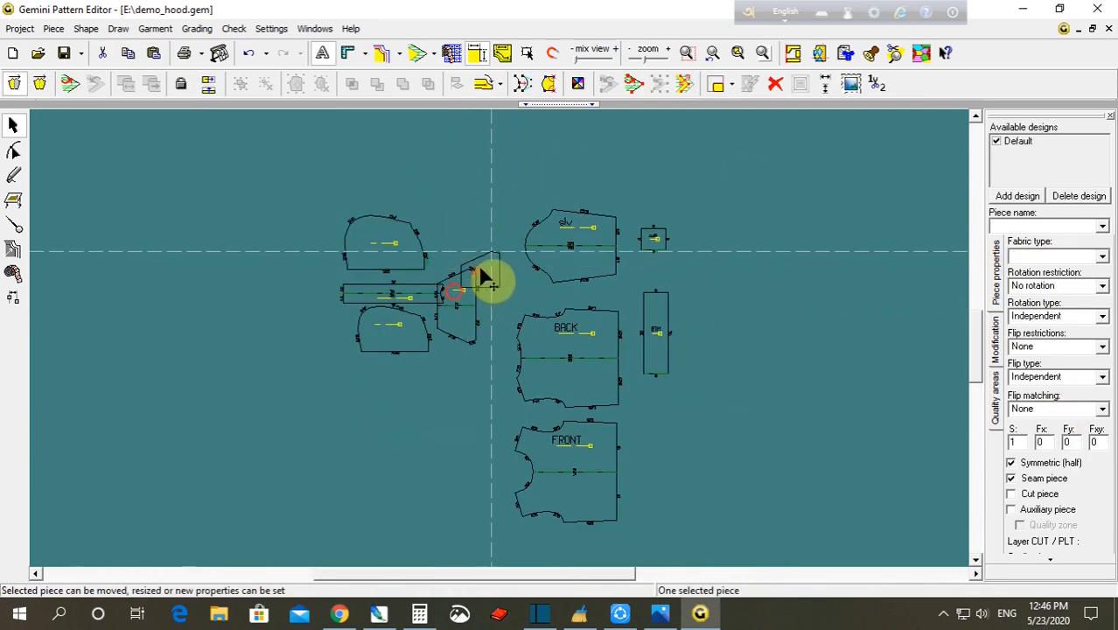
pyautogui.click(1049, 229)
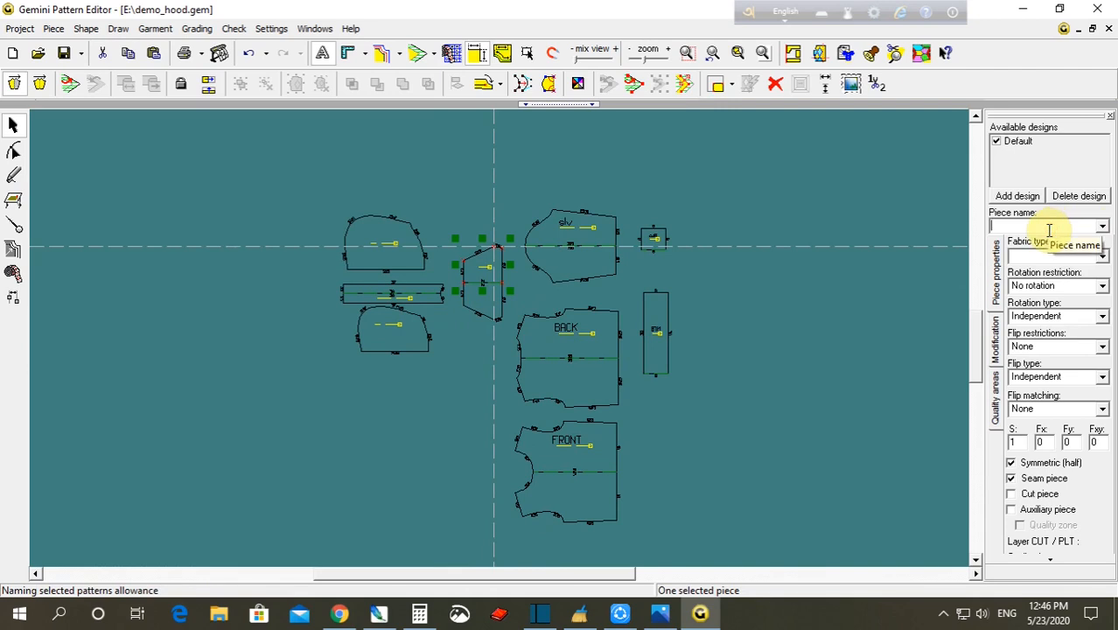
pyautogui.write('POK')
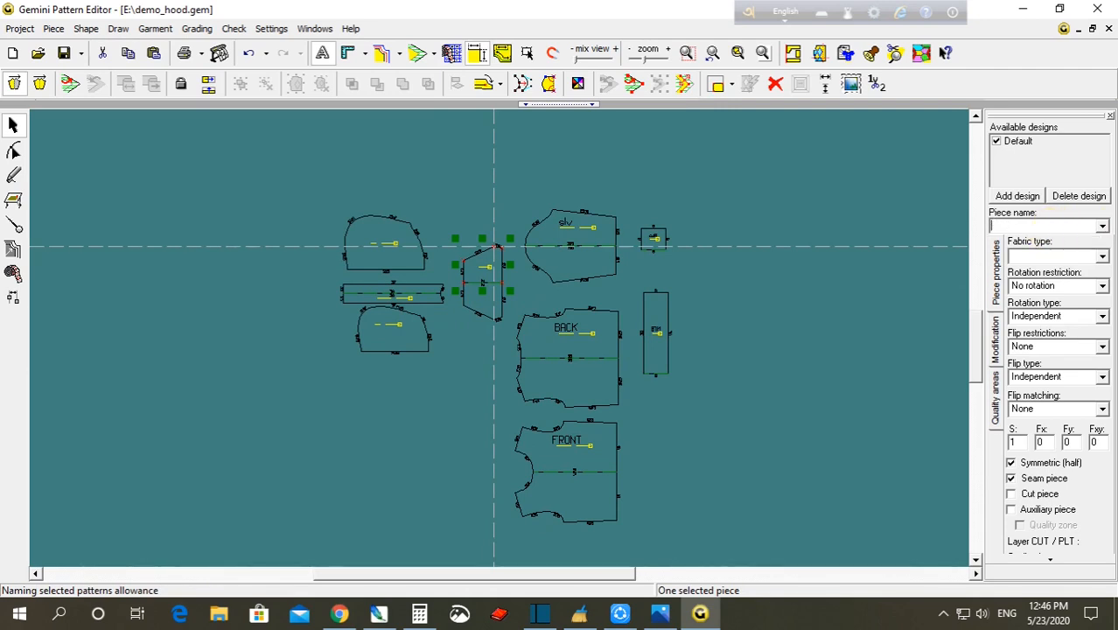
pyautogui.press('Return')
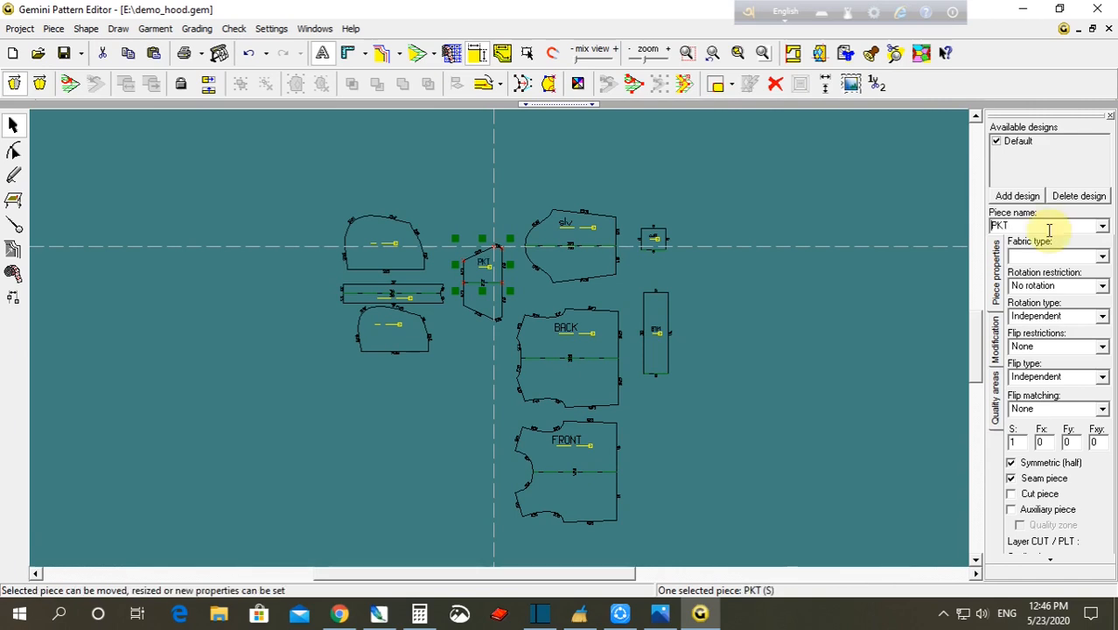
# - Set the PKT piece's fabric type to sal and move the upper hood piece slightly up
pyautogui.click(1040, 256)
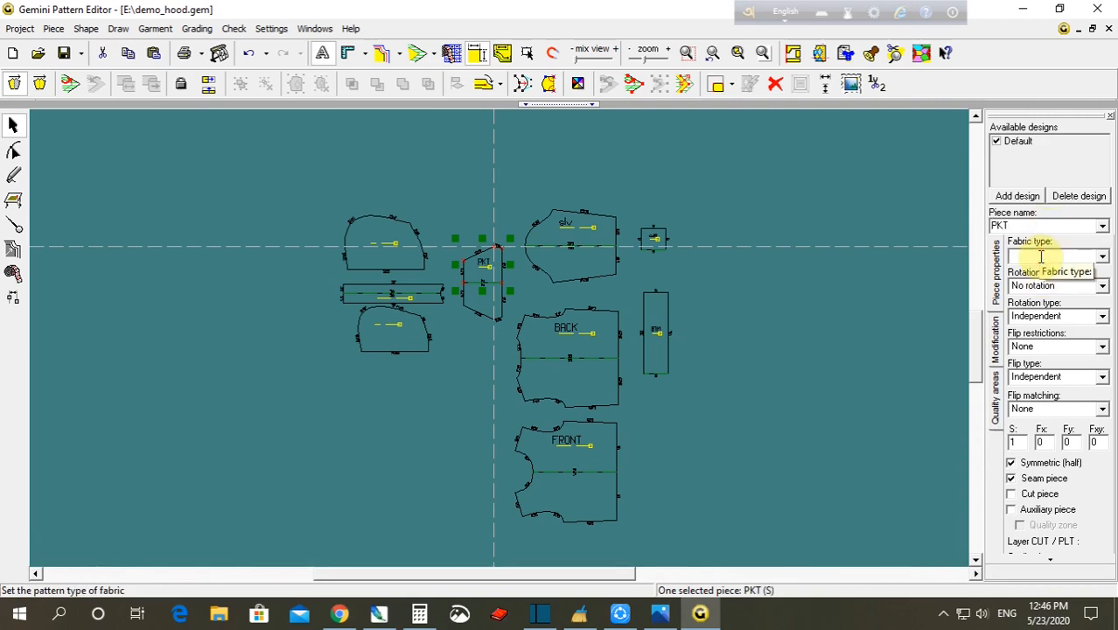
pyautogui.write('SA')
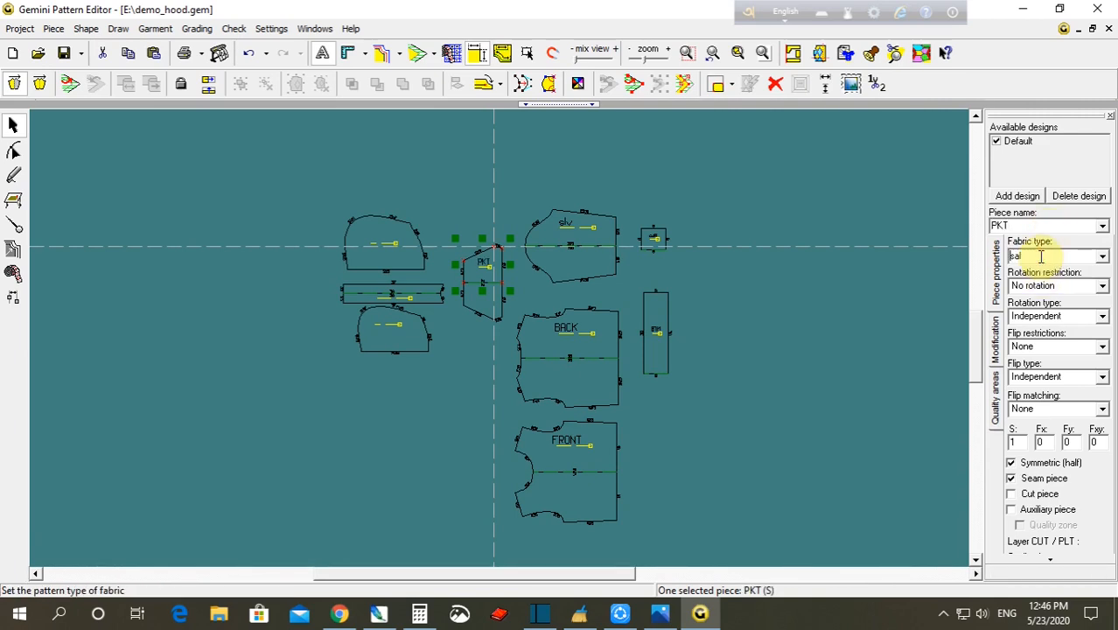
pyautogui.click(382, 244)
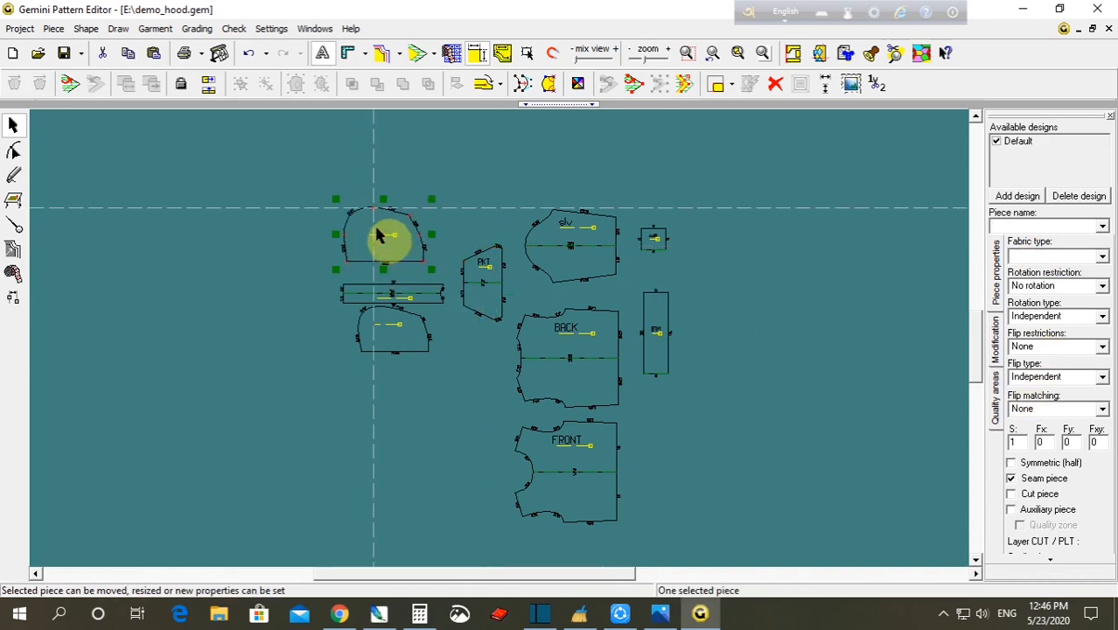
# - Name the selected upper hood piece hood-in
pyautogui.click(999, 225)
pyautogui.write('HOOD-IN')
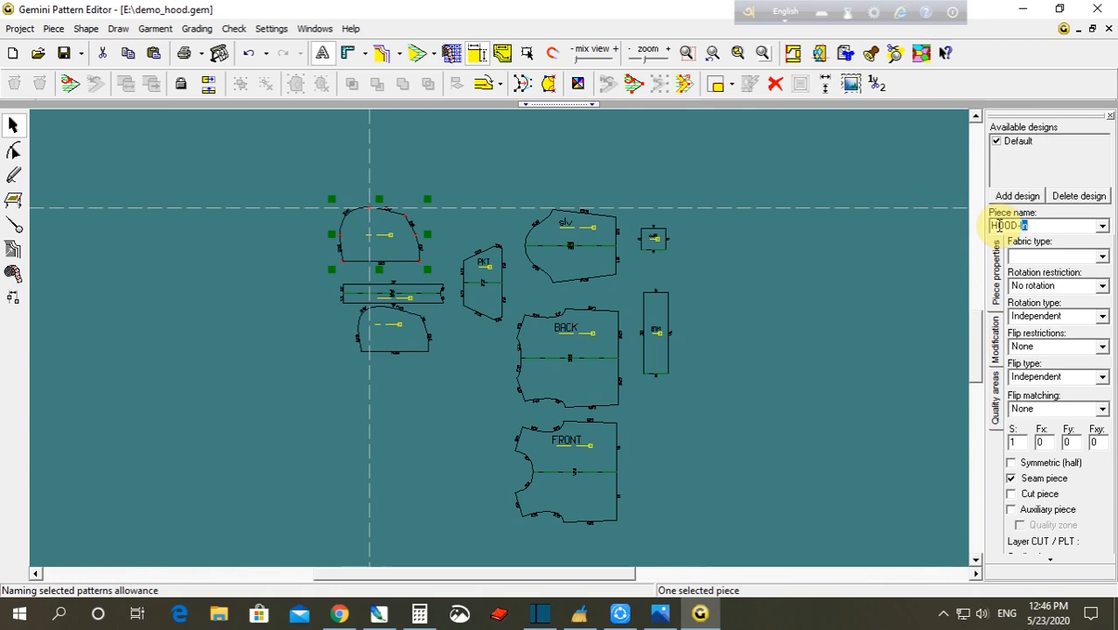
pyautogui.press('Return')
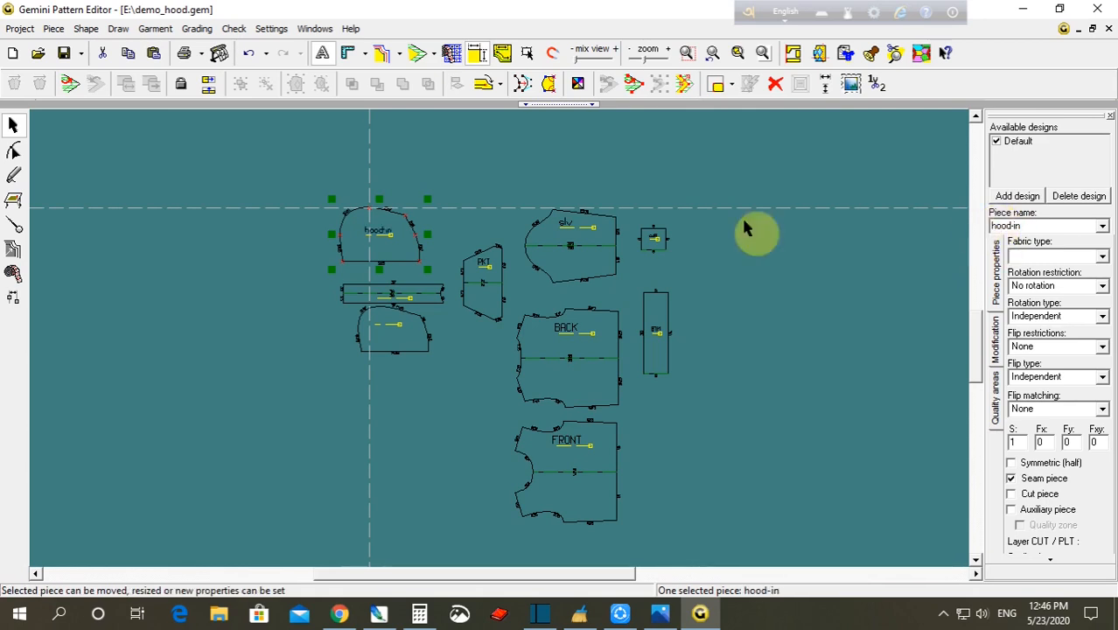
# - Set the hood-in piece's fabric type to s/j and its Fy quantity to 1
pyautogui.click(1029, 257)
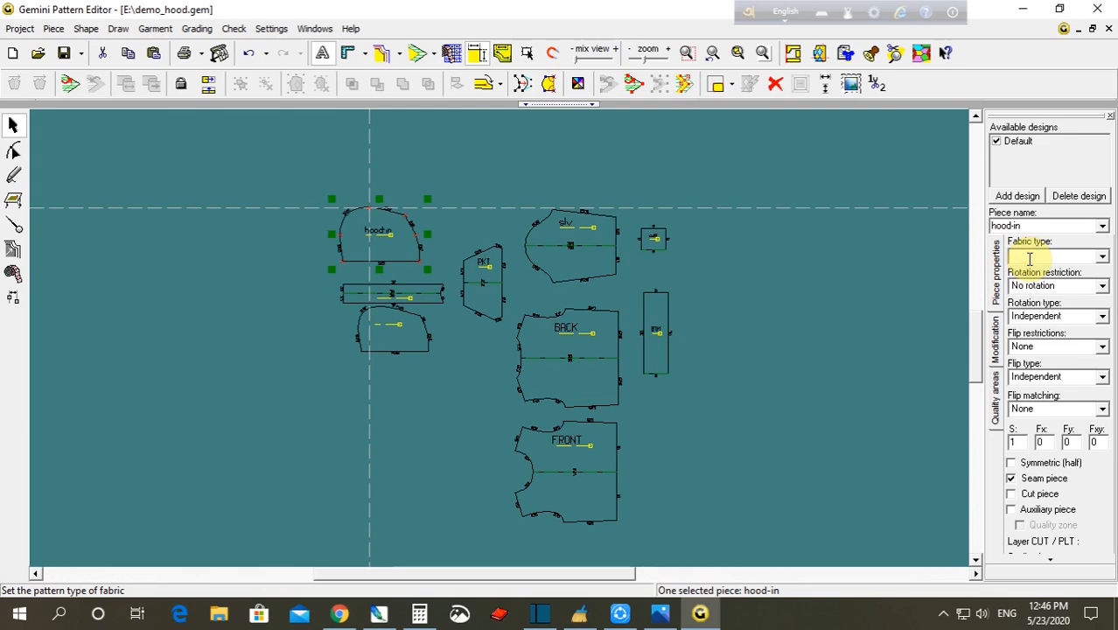
pyautogui.write('S')
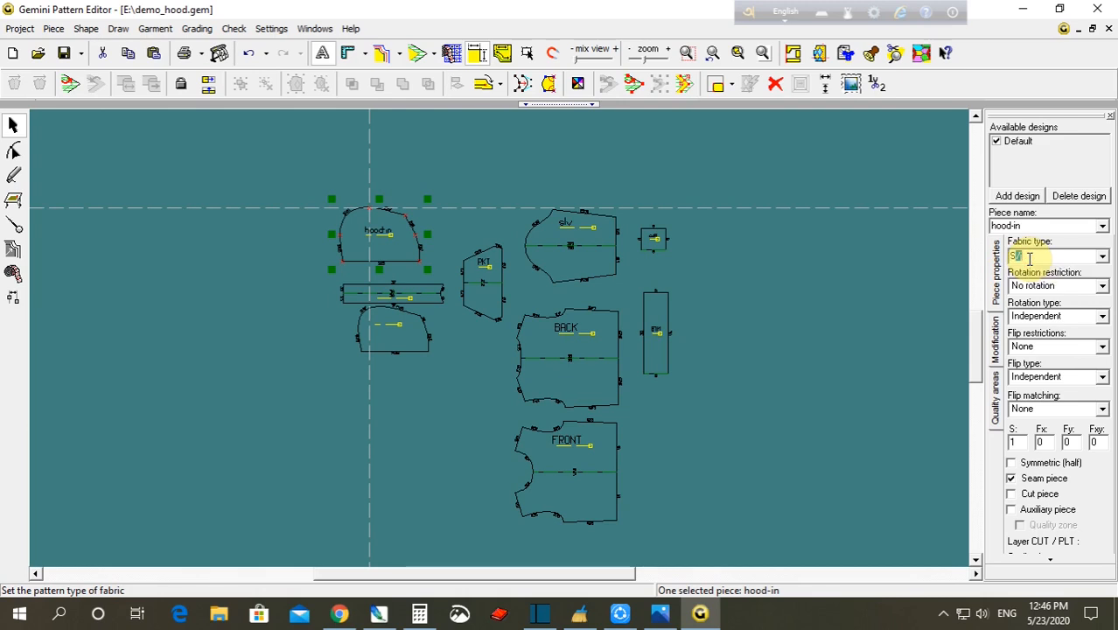
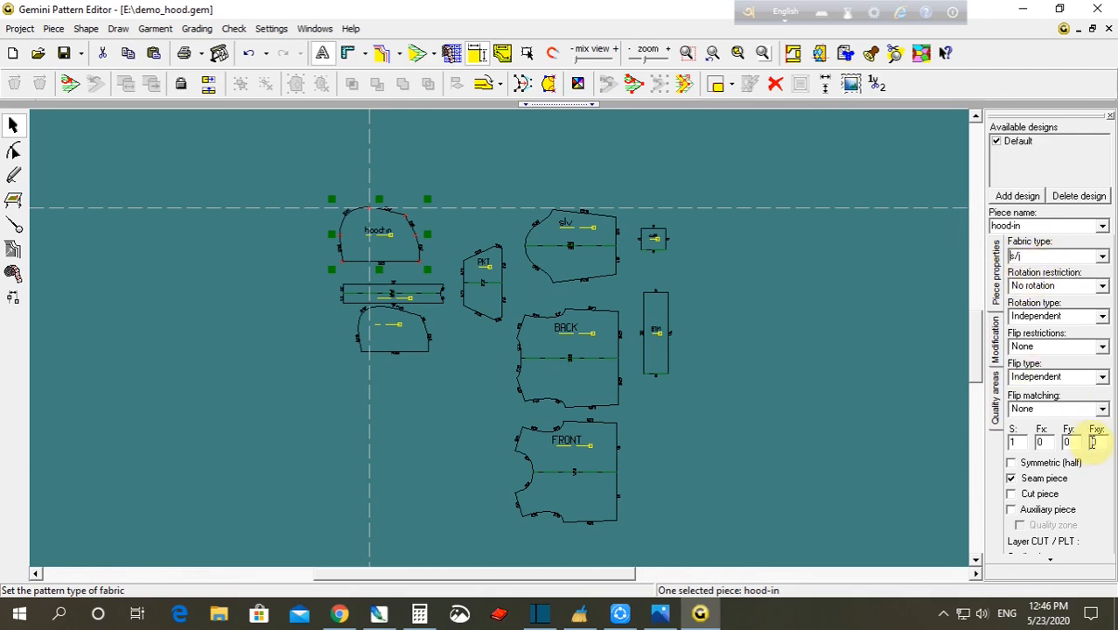
pyautogui.moveTo(1077, 441); pyautogui.dragTo(1061, 451)
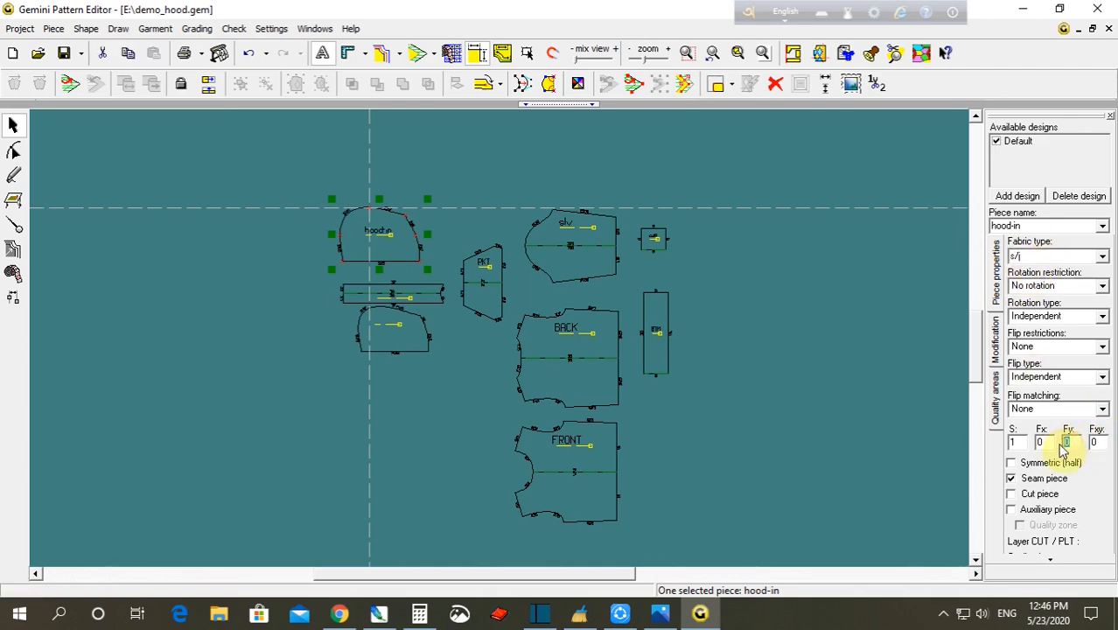
pyautogui.write('1')
pyautogui.click(453, 377)
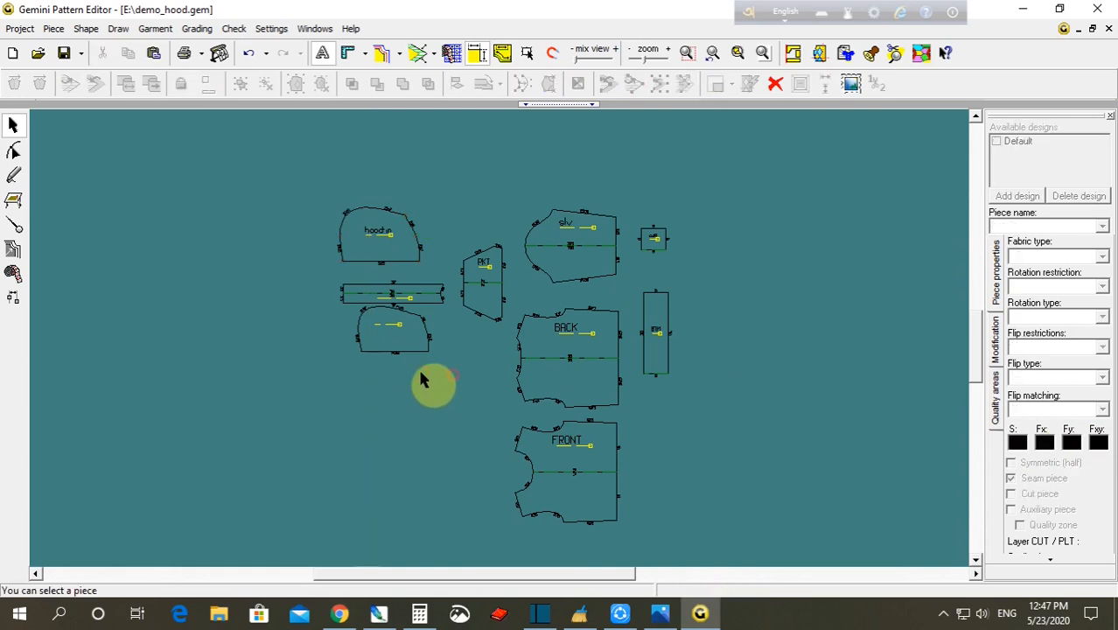
# - Shift the lower hood piece slightly down and define it as hood-top with fabric type sal and Fy quantity 1
pyautogui.moveTo(405, 326); pyautogui.dragTo(405, 340)
pyautogui.scroll(3, 420, 340)
pyautogui.moveTo(620, 372); pyautogui.dragTo(610, 381)
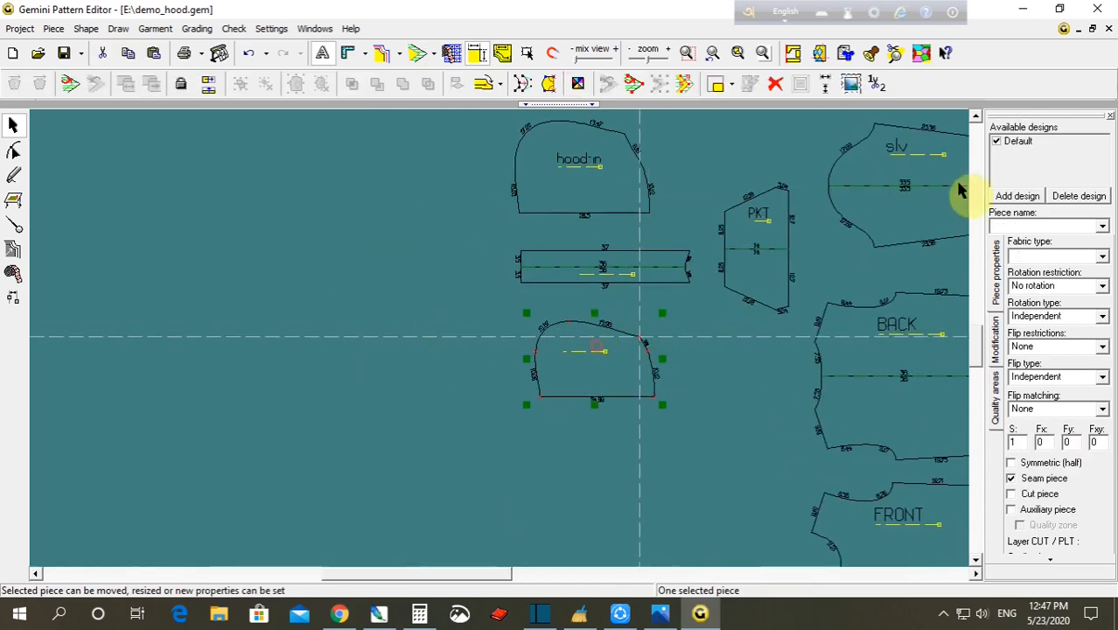
pyautogui.click(1007, 229)
pyautogui.write('HOOD-TOP')
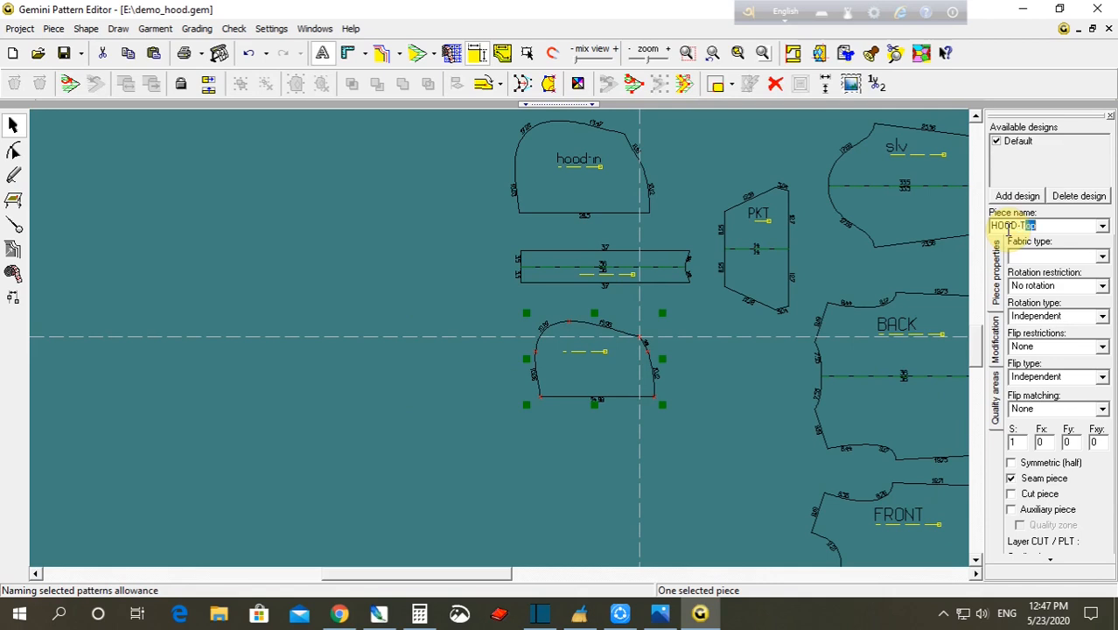
pyautogui.press('Return')
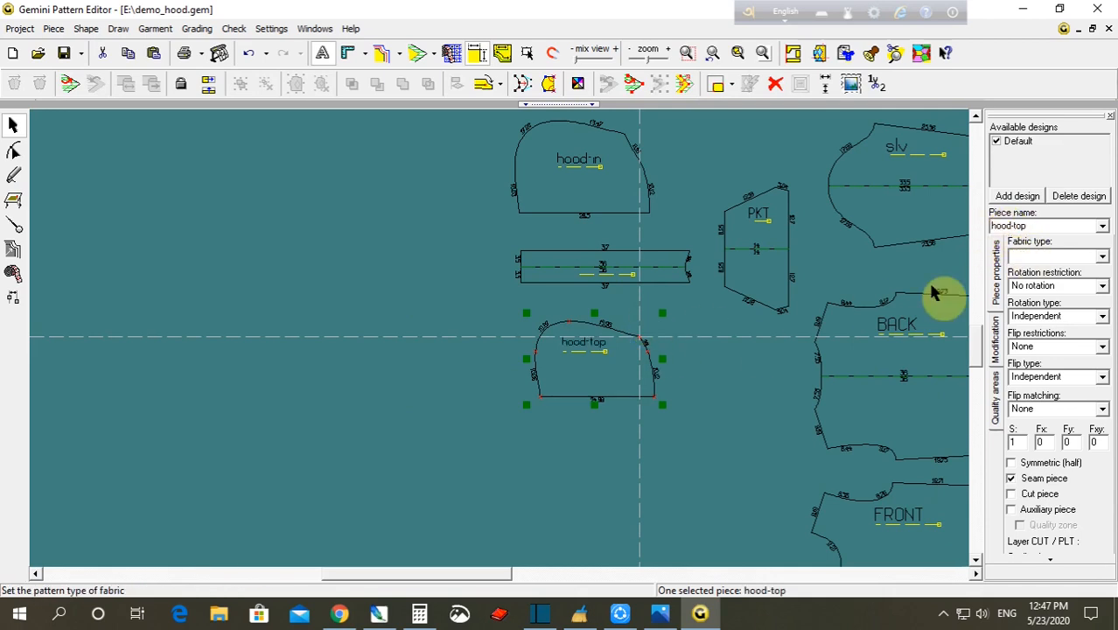
pyautogui.press('Return')
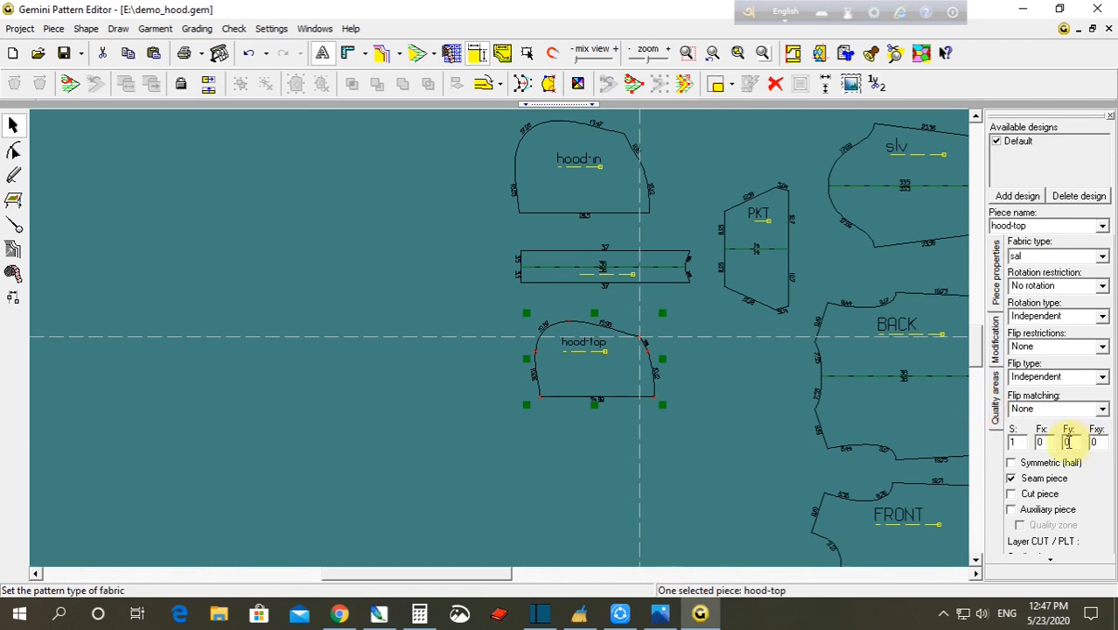
pyautogui.moveTo(1073, 441); pyautogui.dragTo(1066, 442)
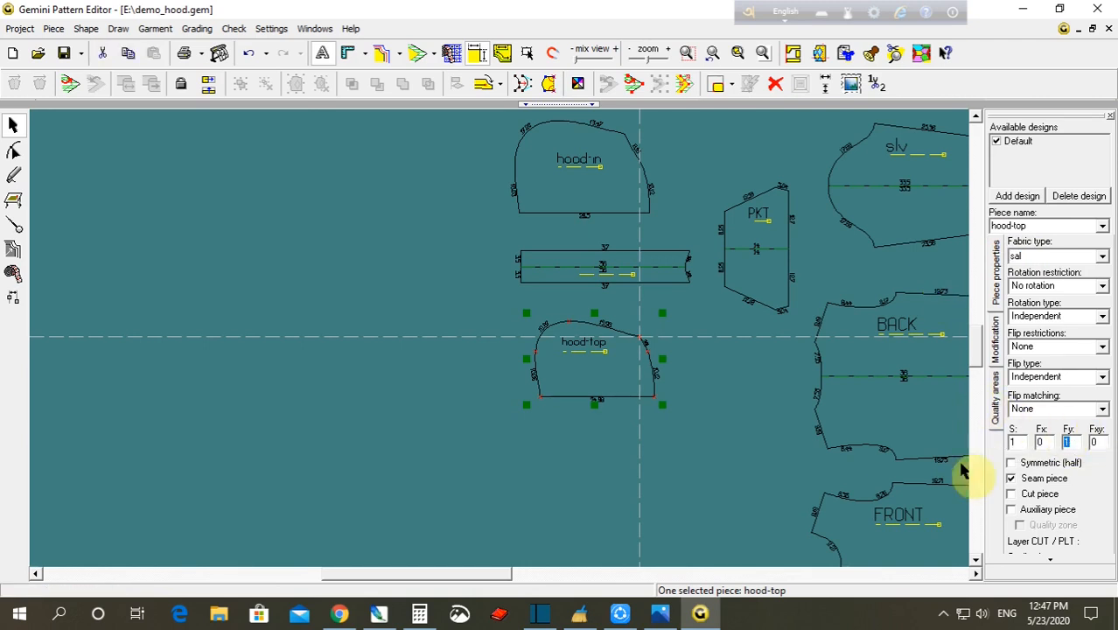
# - Move the narrow strip between the two hood pieces slightly down and name it HOOD-MID-PNL
pyautogui.moveTo(629, 267); pyautogui.dragTo(618, 290)
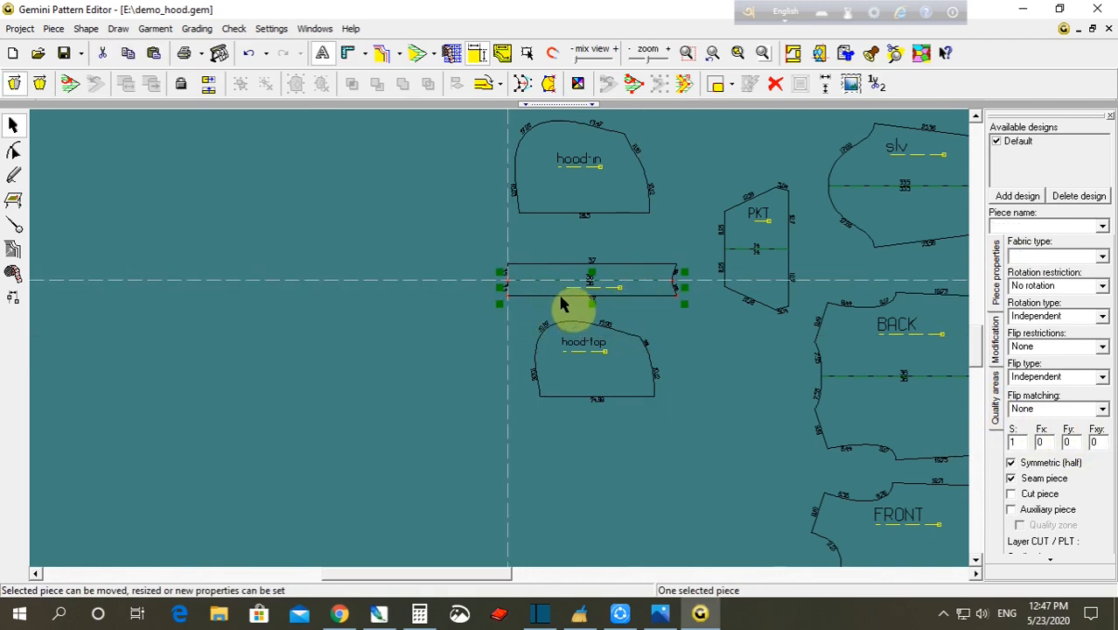
pyautogui.scroll(1, 625, 301)
pyautogui.click(1022, 228)
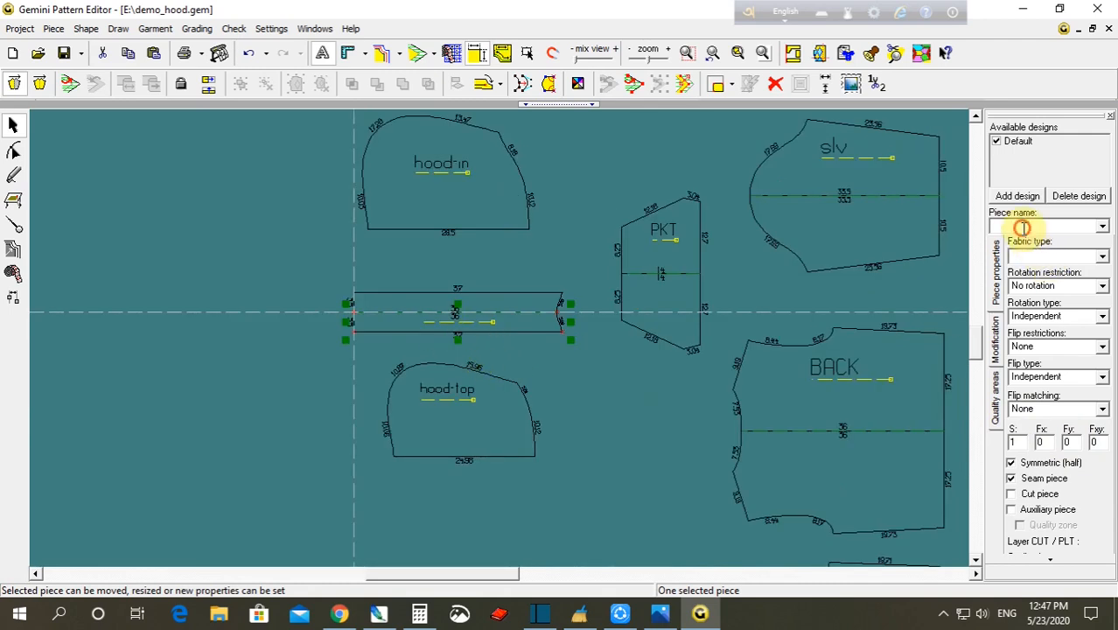
pyautogui.write('HO')
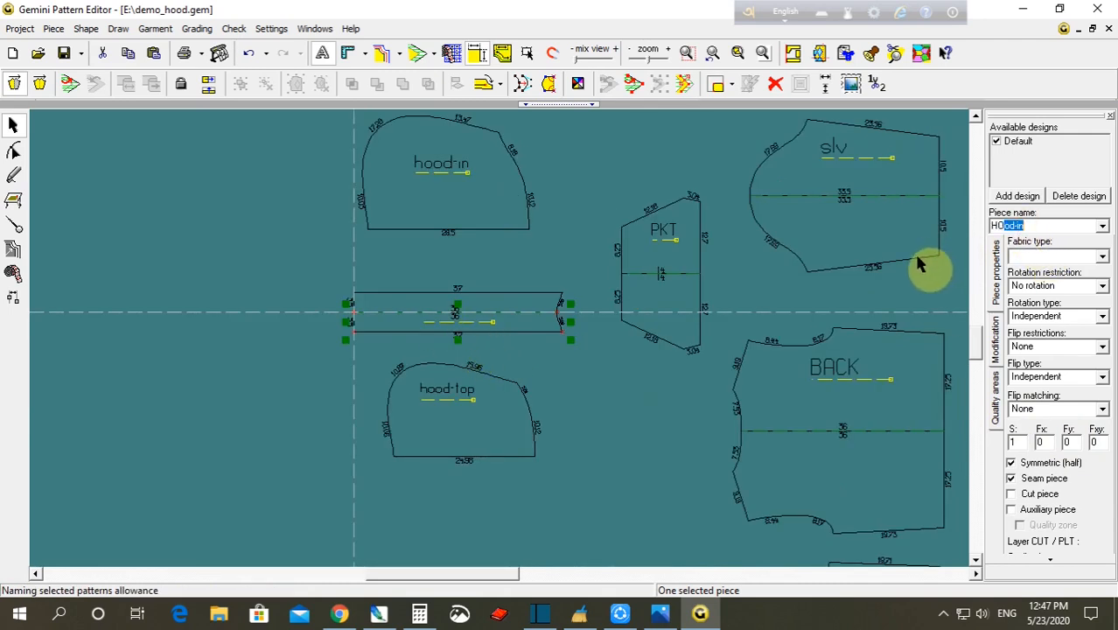
pyautogui.write('OD')
pyautogui.press('BackSpace')
pyautogui.press('BackSpace')
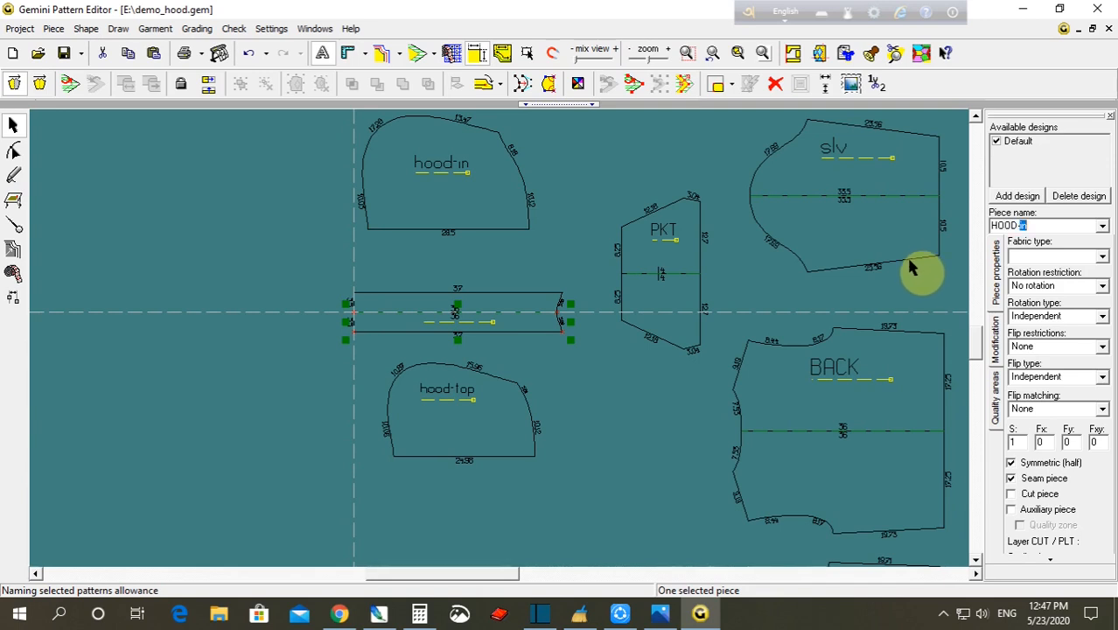
pyautogui.write('OD-MID')
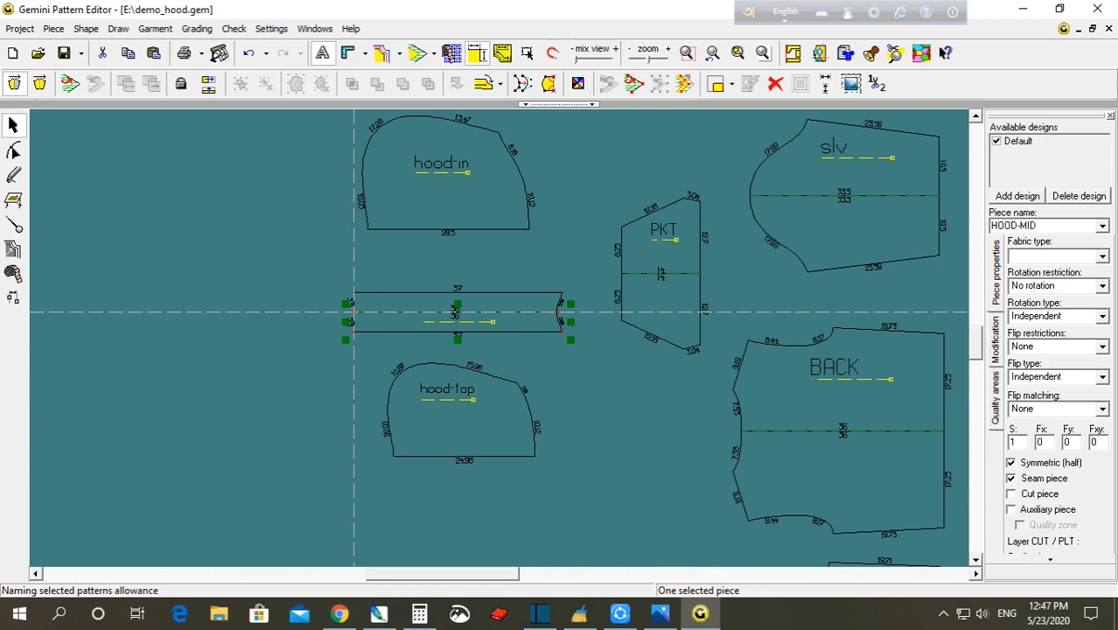
pyautogui.write('-PNL')
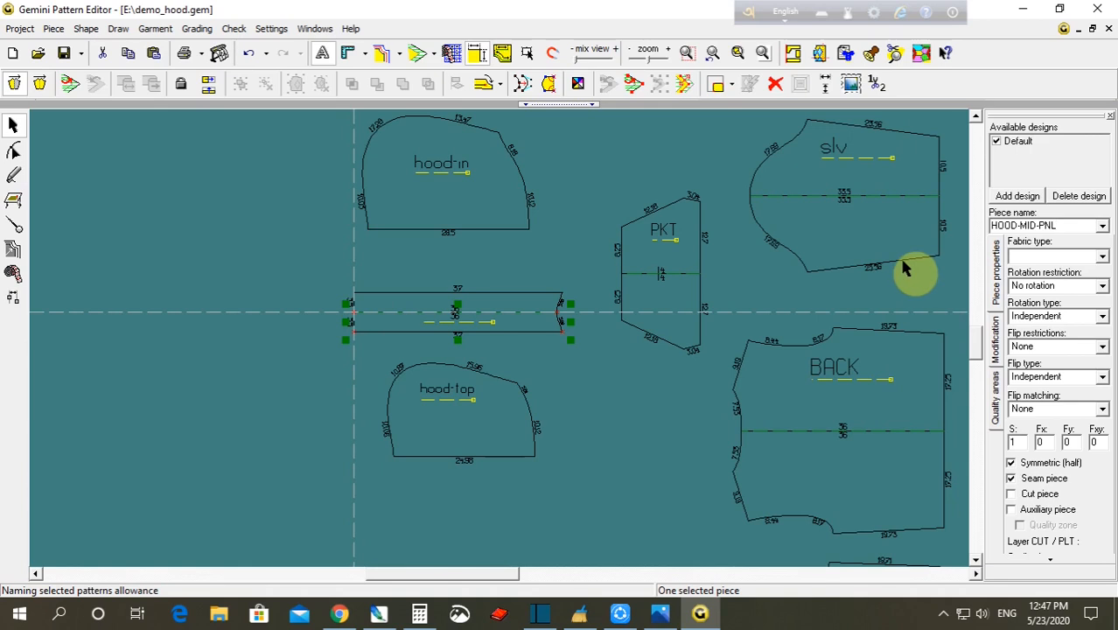
pyautogui.press('Return')
# - Set the HOOD-MID-PNL piece's fabric type to SAL and nudge the hood-top piece slightly up
pyautogui.click(1019, 256)
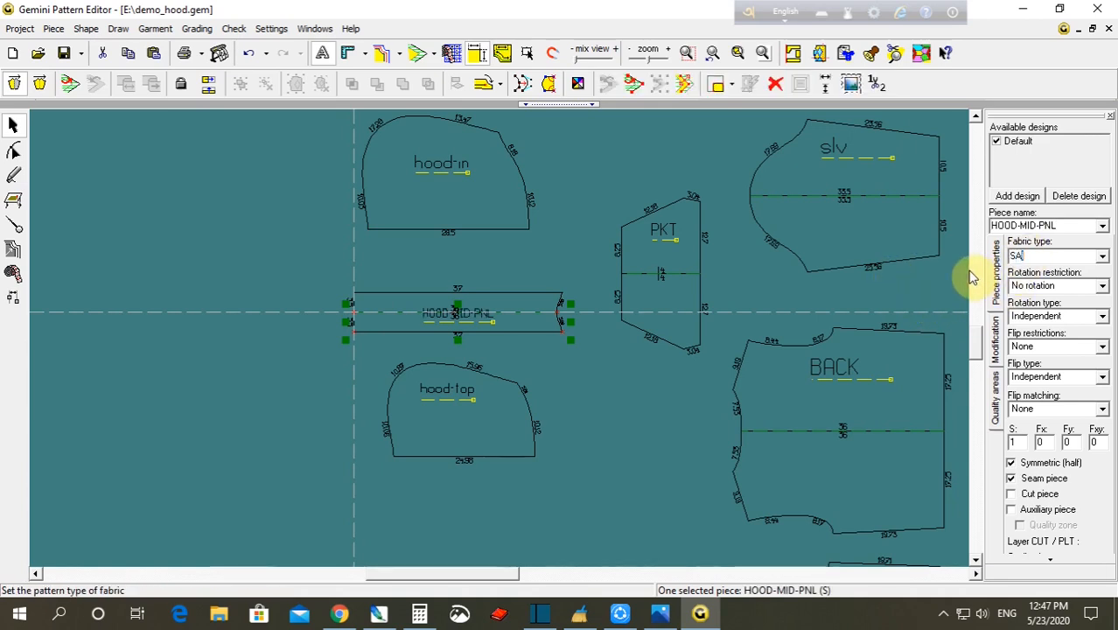
pyautogui.press('Return')
pyautogui.click(668, 427)
pyautogui.click(502, 402)
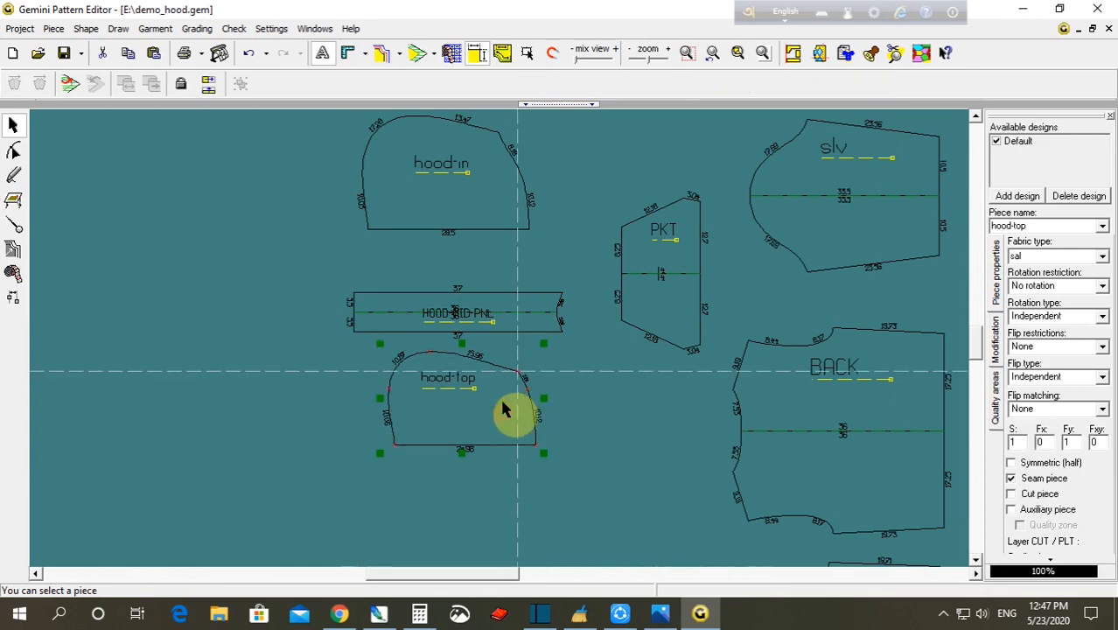
pyautogui.click(636, 401)
# - Select all the pattern pieces and add seam allowances around them
pyautogui.scroll(-4, 658, 364)
pyautogui.scroll(1, 762, 326)
pyautogui.scroll(-4, 503, 341)
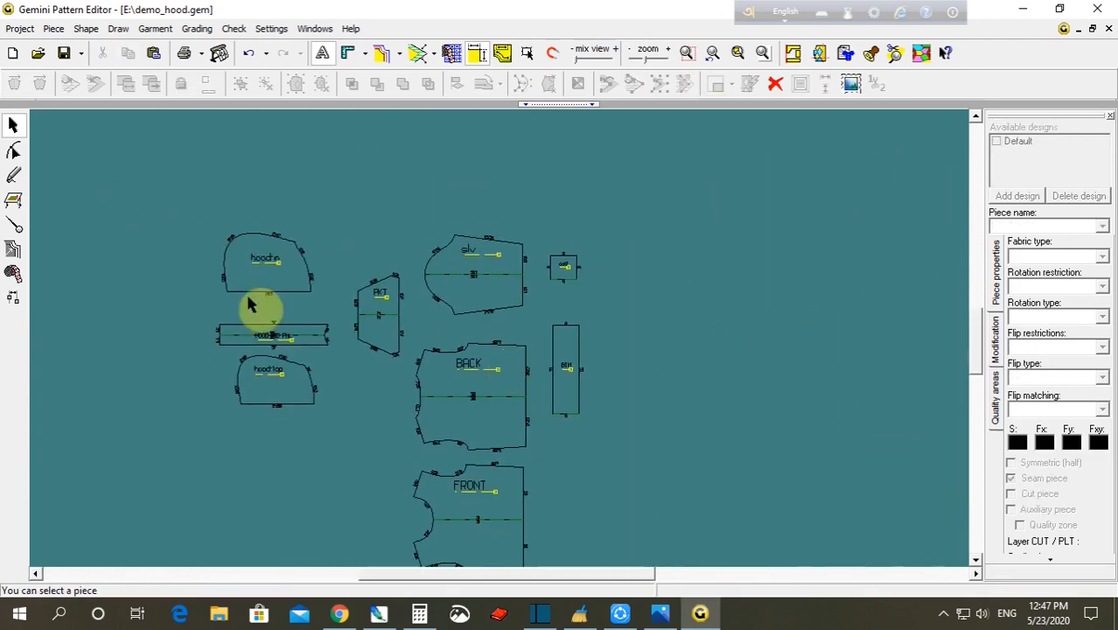
pyautogui.scroll(-2, 244, 275)
pyautogui.scroll(1, 464, 407)
pyautogui.moveTo(269, 141); pyautogui.dragTo(718, 511)
pyautogui.click(421, 55)
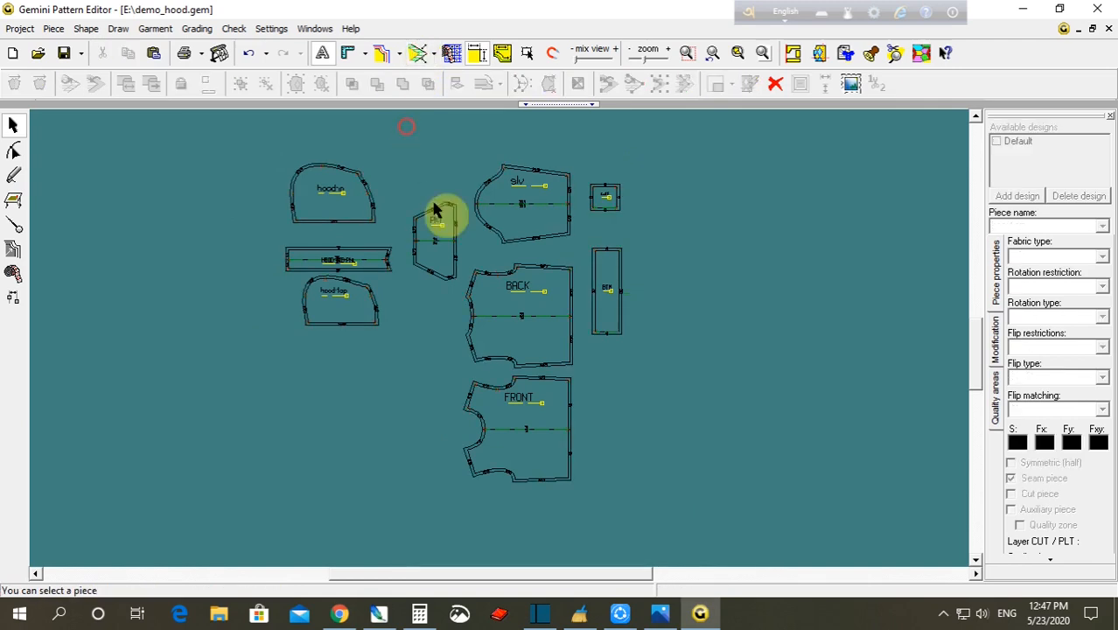
# - Rearrange the FRONT and BACK pieces side by side below the pocket and sleeve pieces
pyautogui.scroll(2, 512, 348)
pyautogui.scroll(-1, 503, 341)
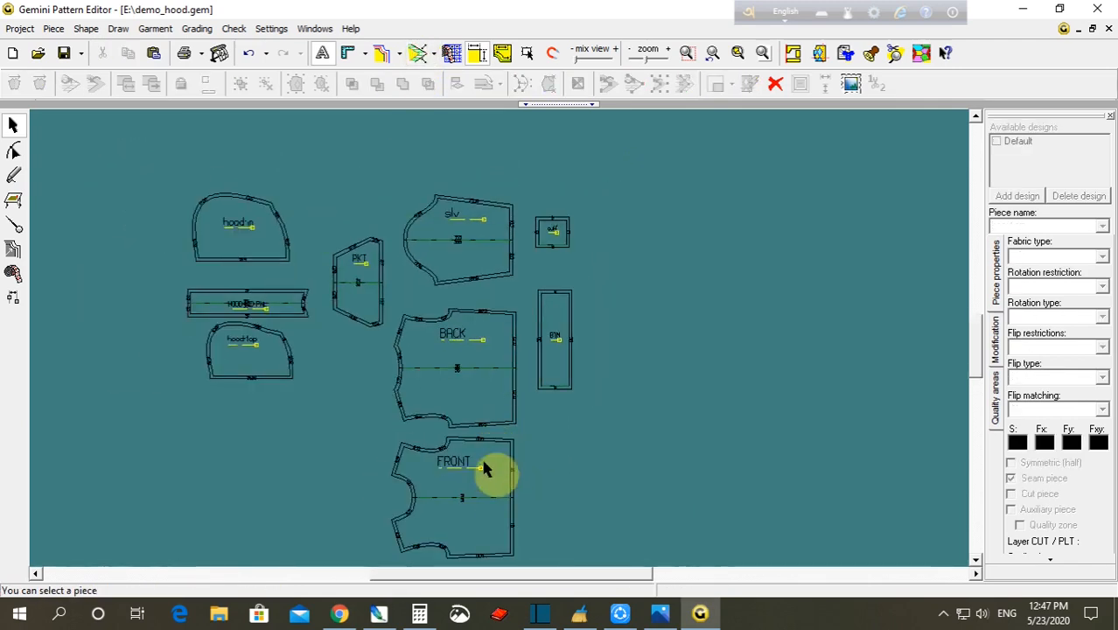
pyautogui.moveTo(464, 475); pyautogui.dragTo(374, 445)
pyautogui.moveTo(461, 363); pyautogui.dragTo(492, 449)
pyautogui.moveTo(401, 436); pyautogui.dragTo(383, 435)
pyautogui.click(479, 431)
pyautogui.scroll(1, 525, 434)
pyautogui.scroll(-1, 428, 313)
pyautogui.scroll(1, 438, 254)
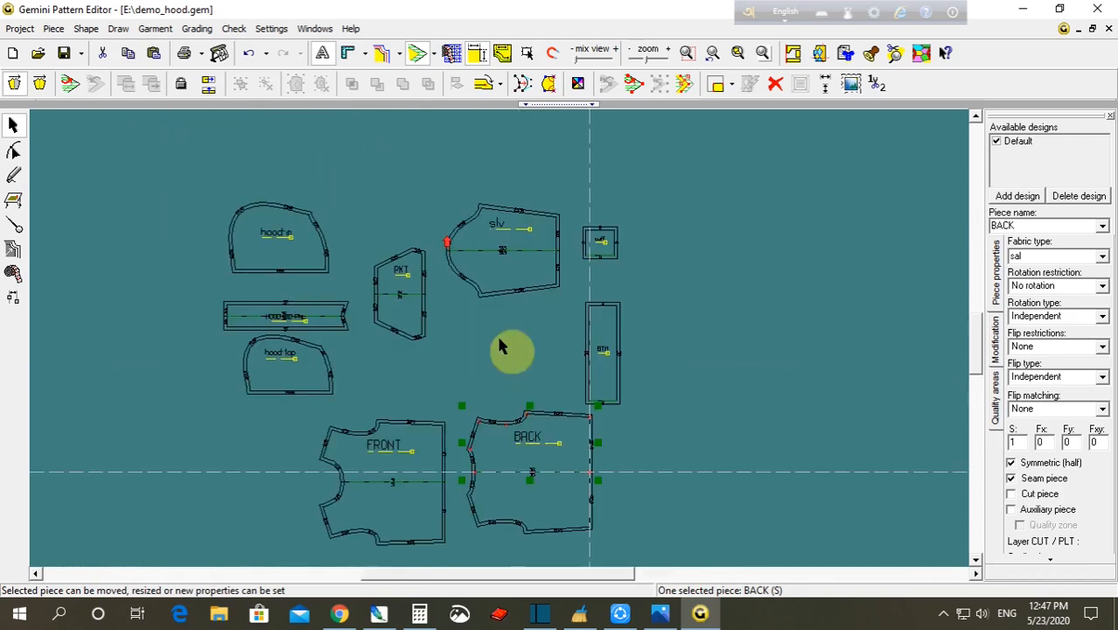
pyautogui.click(492, 374)
# - Consult the hoodie size chart, then generate a size set with the single grade size 4Y and accept it
pyautogui.click(658, 615)
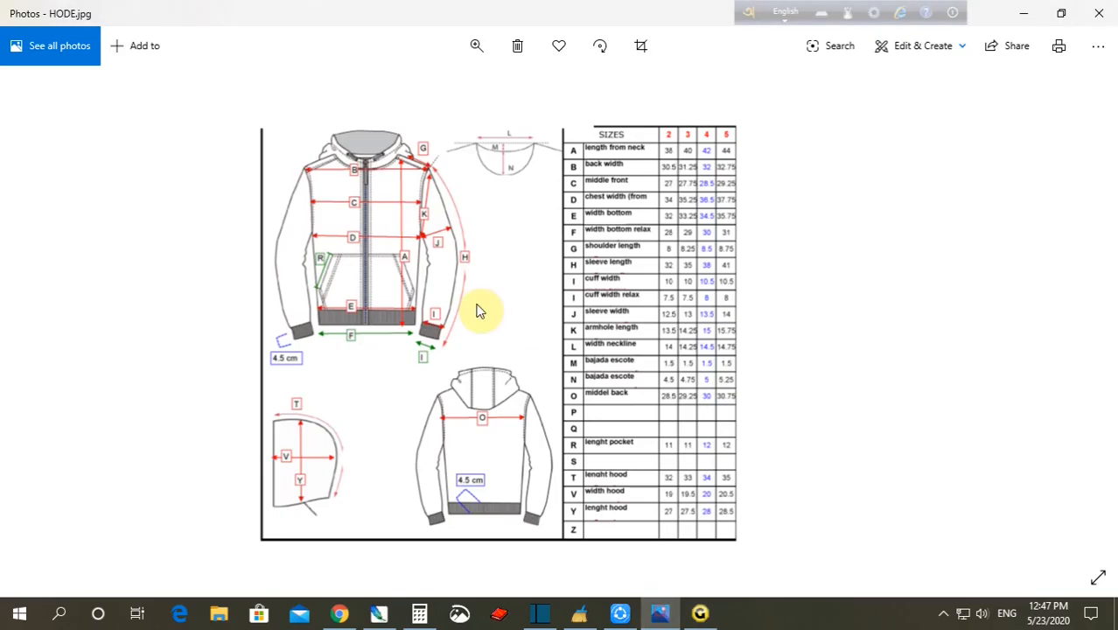
pyautogui.click(659, 614)
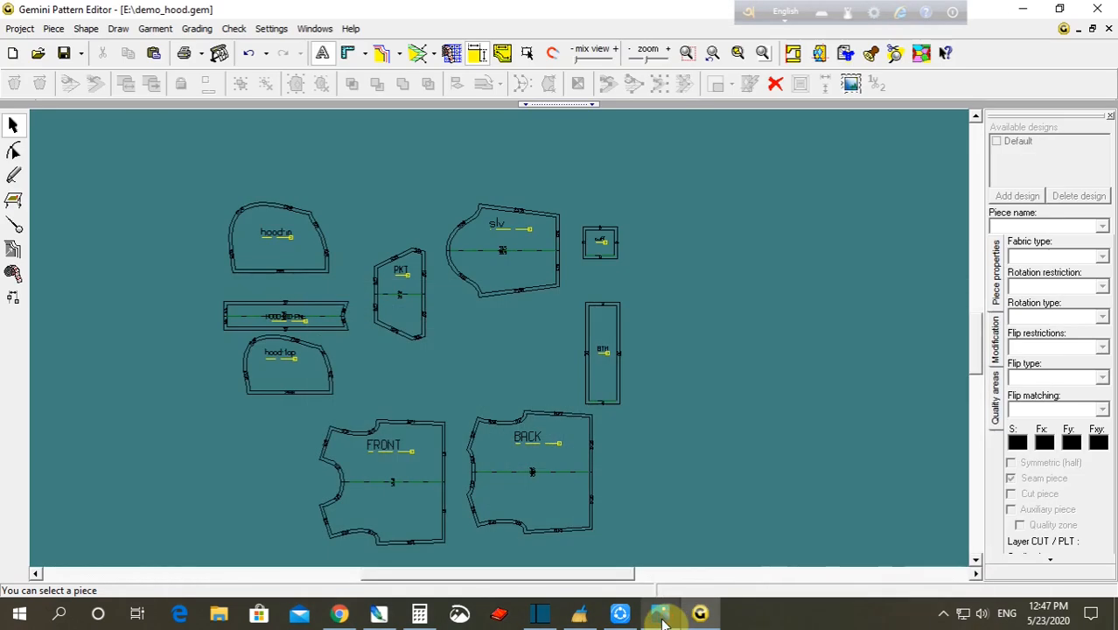
pyautogui.click(12, 252)
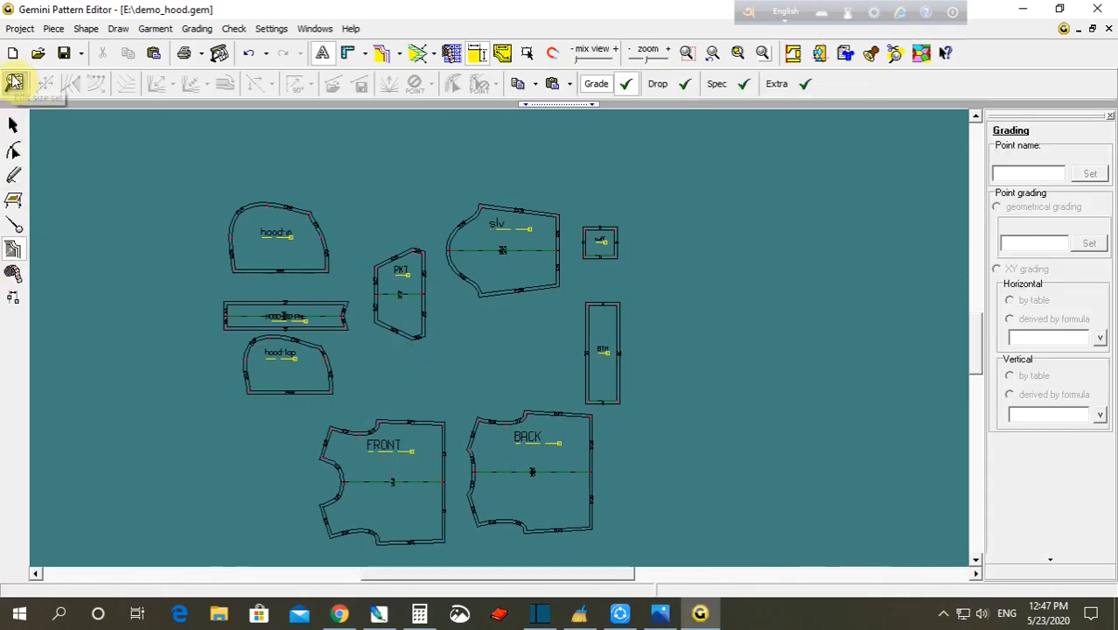
pyautogui.click(14, 81)
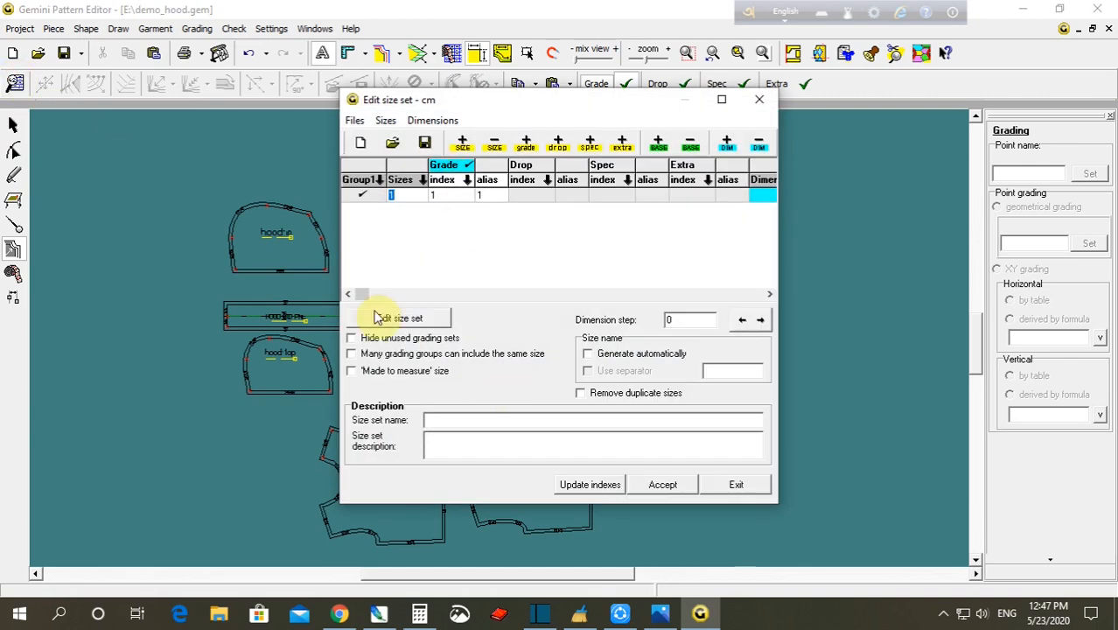
pyautogui.click(407, 317)
pyautogui.click(599, 256)
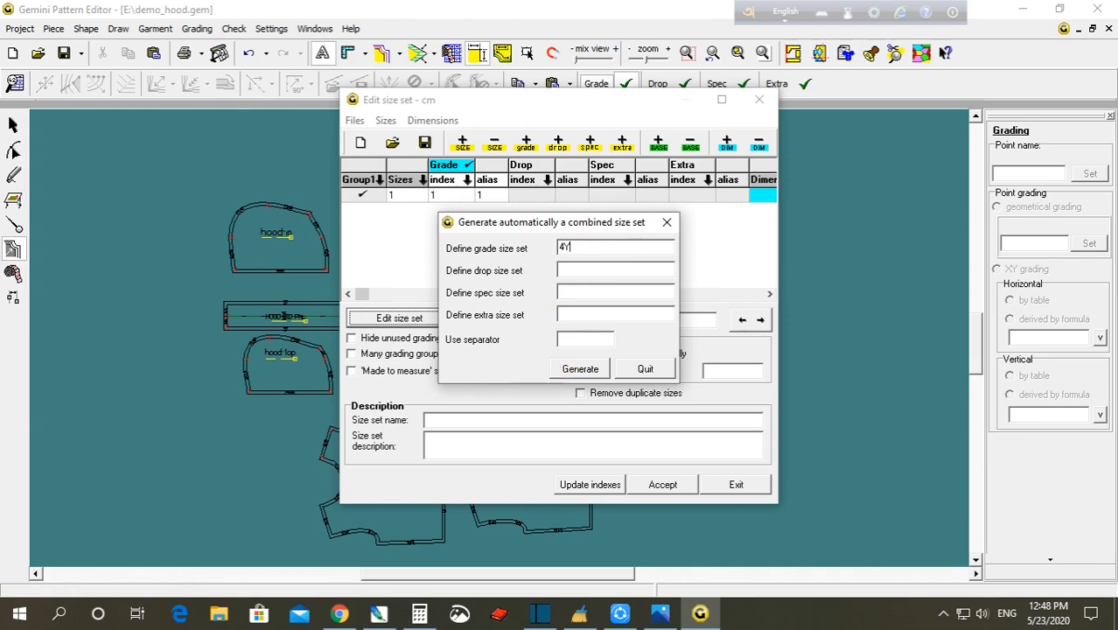
pyautogui.click(580, 368)
pyautogui.click(625, 357)
pyautogui.click(665, 484)
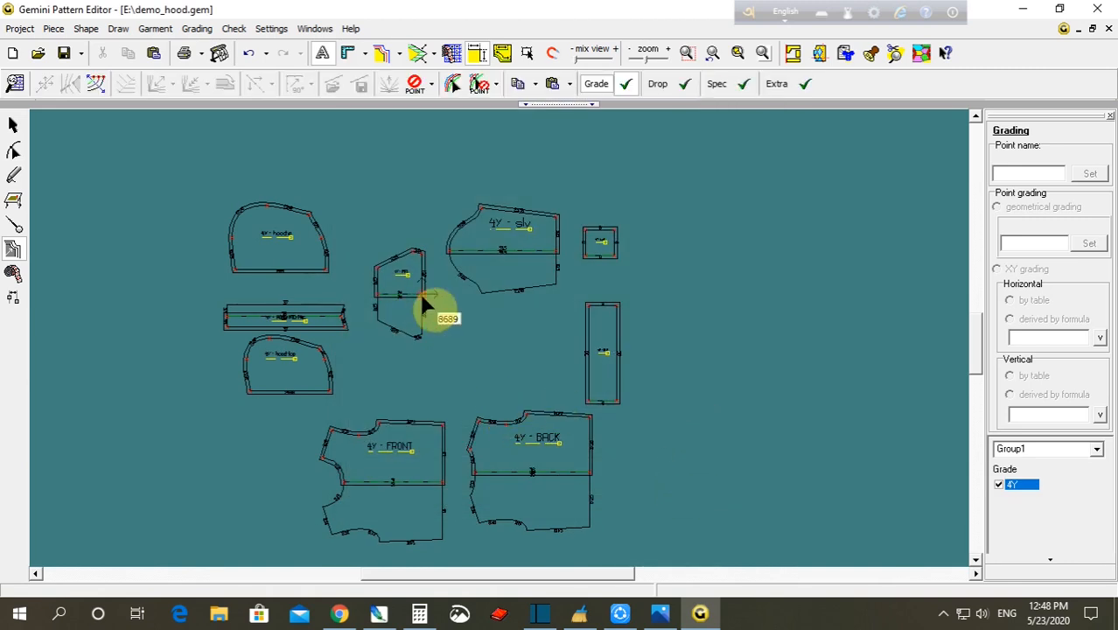
# - Set a fixed seam allowance of 1,5 cm on the PKT piece's short 8.25 cm side edge
pyautogui.scroll(4, 497, 334)
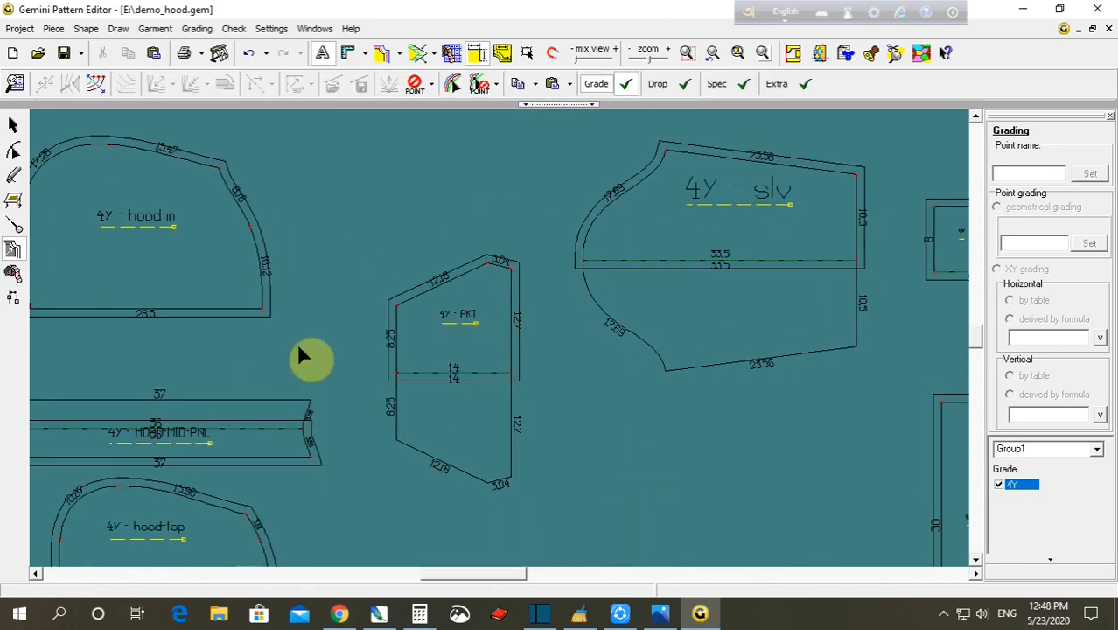
pyautogui.click(13, 225)
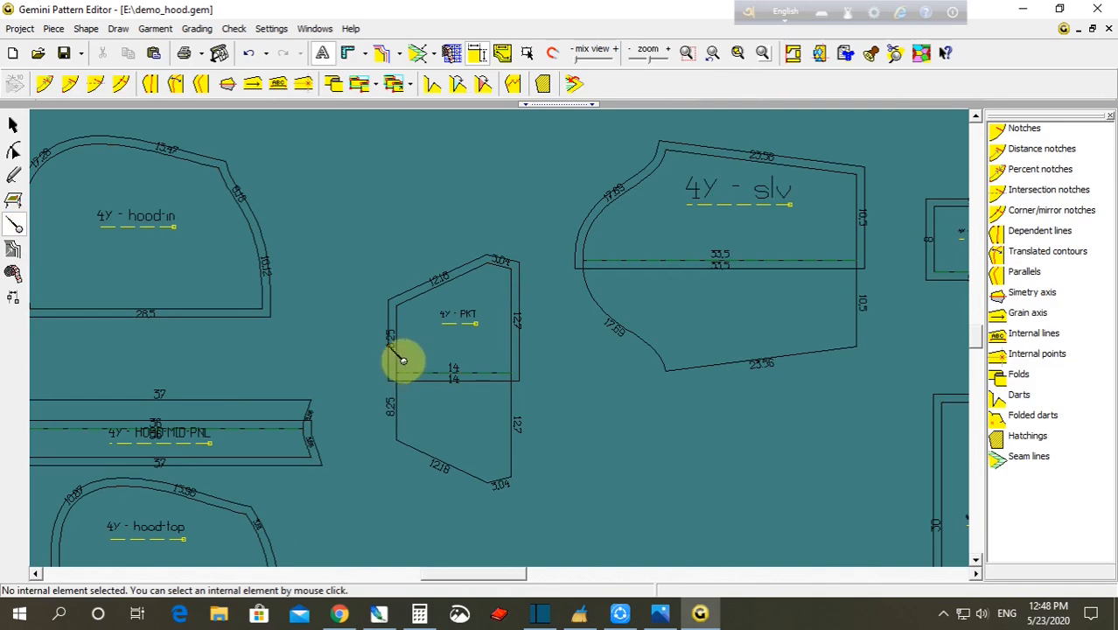
pyautogui.click(417, 358)
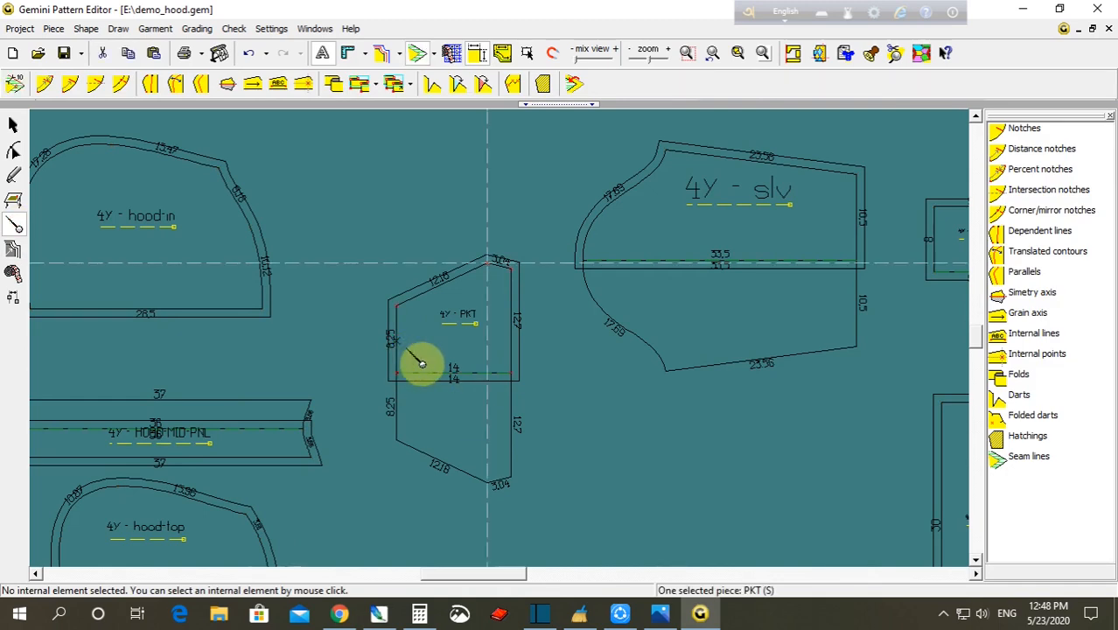
pyautogui.click(14, 83)
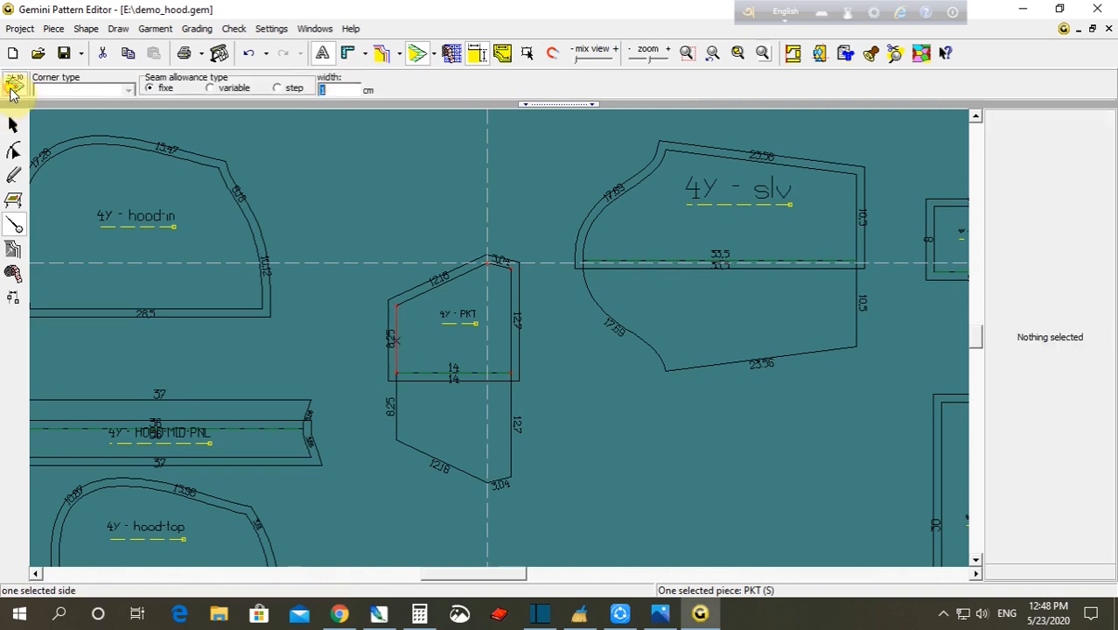
pyautogui.write('1,5')
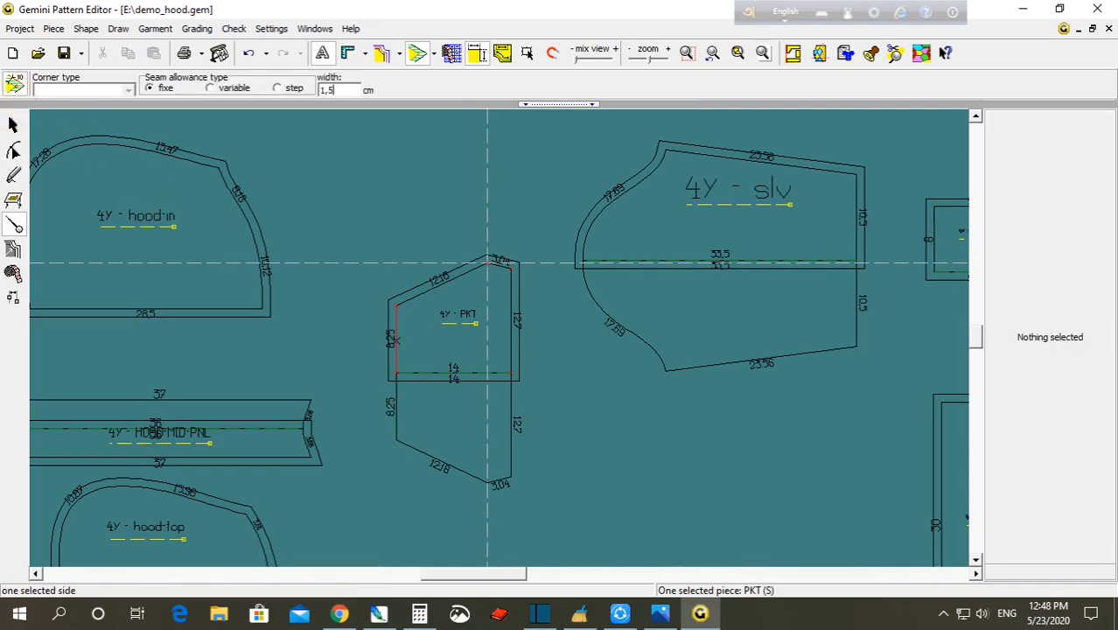
pyautogui.press('Return')
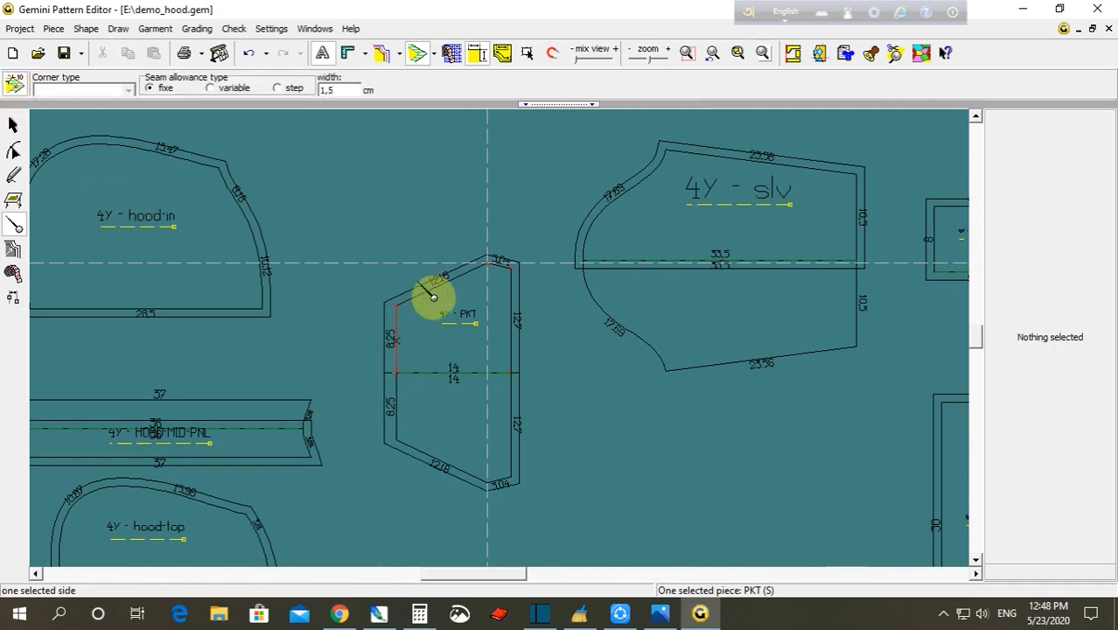
# - Set the seam allowance of the pocket's slanted opening edge to 2 cm and of the adjoining 3.04 cm edge to 1,5 cm
pyautogui.click(450, 308)
pyautogui.click(332, 92)
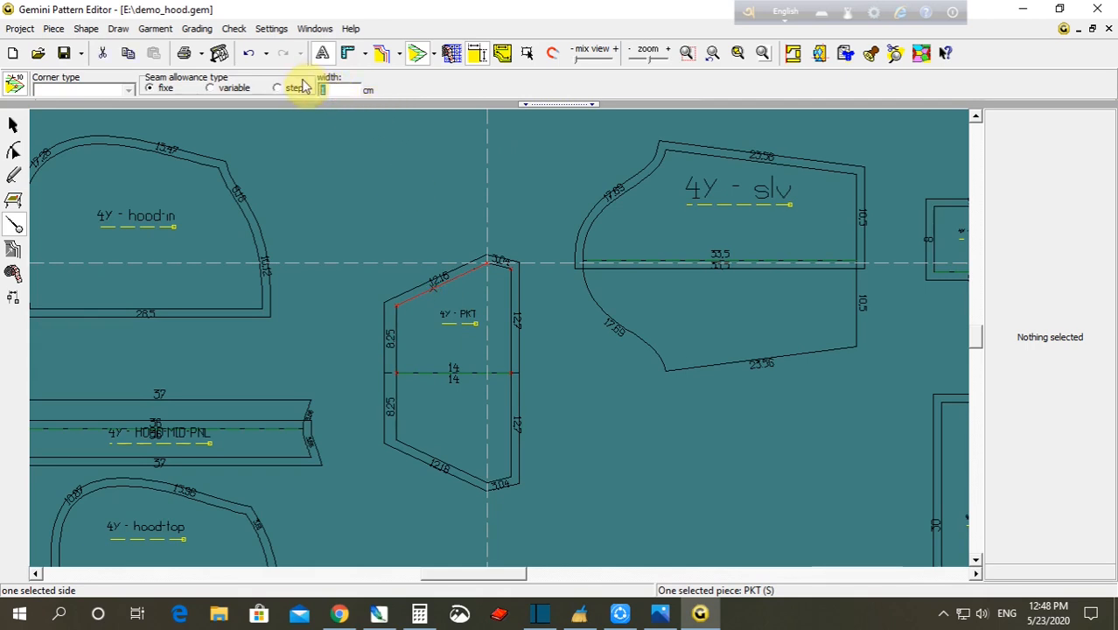
pyautogui.write('2')
pyautogui.click(519, 295)
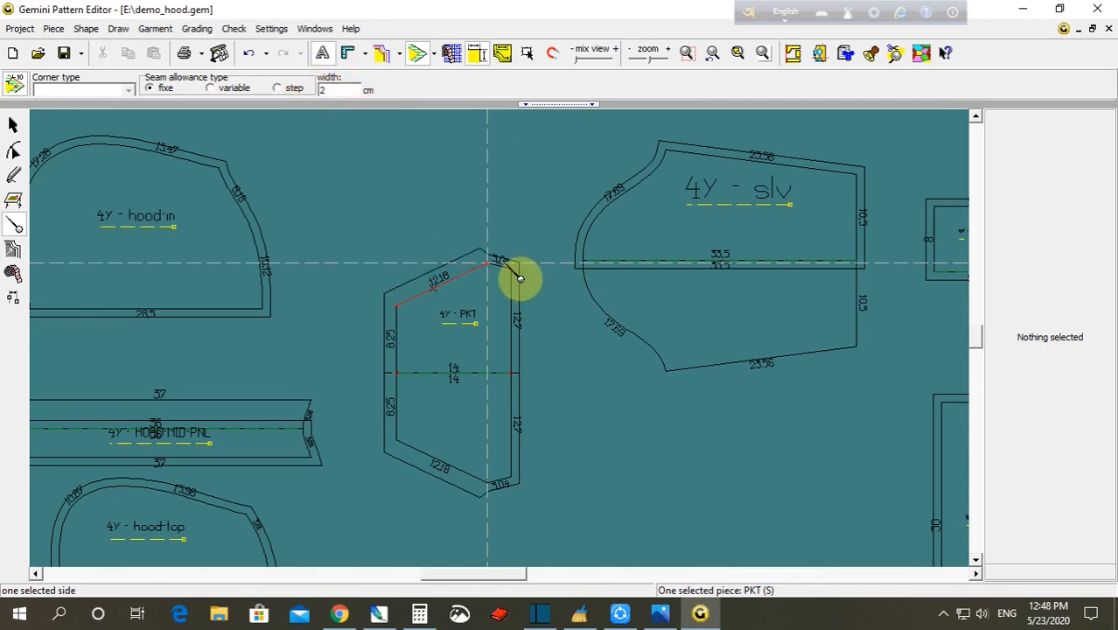
pyautogui.click(330, 90)
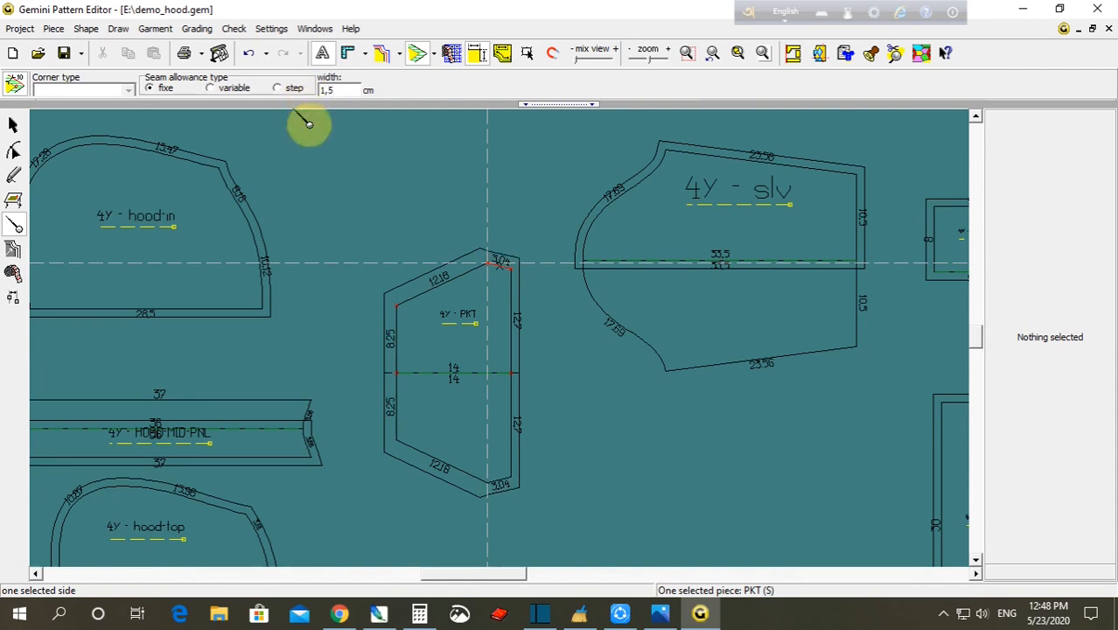
pyautogui.click(446, 299)
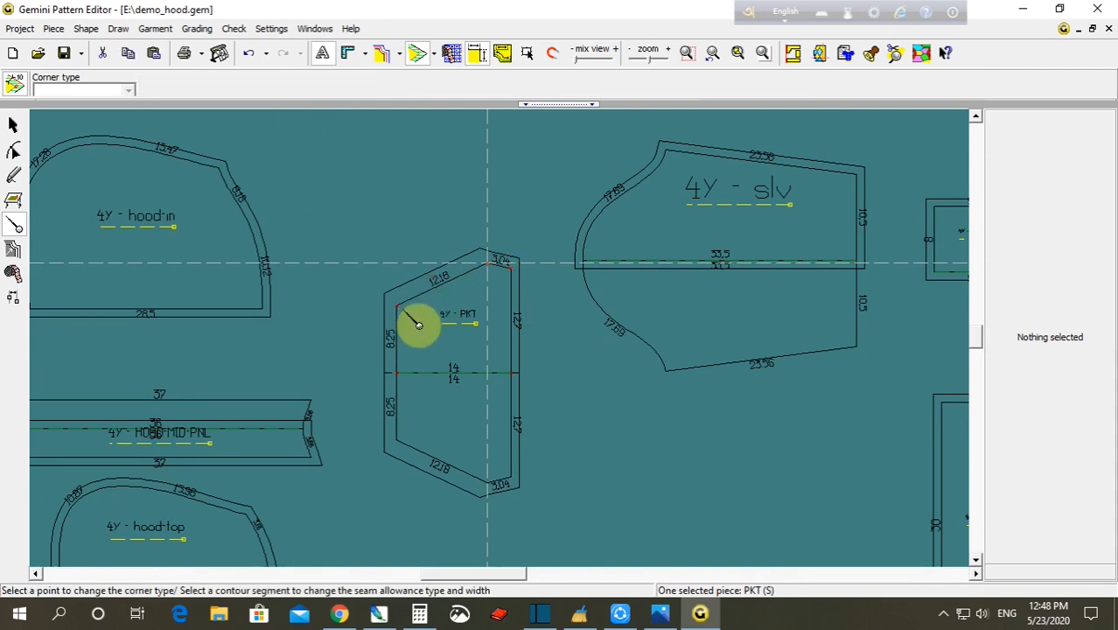
# - Assign the Prev Symmetry corner type to the slanted pocket edge's upper point and Next Symmetry to its lower point
pyautogui.click(469, 251)
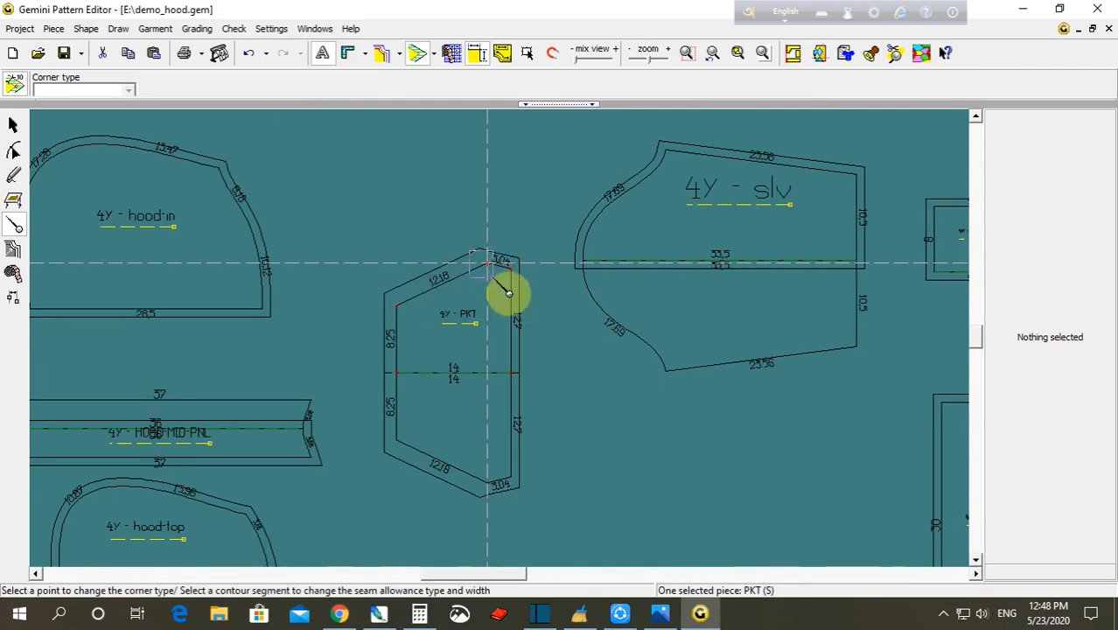
pyautogui.click(479, 248)
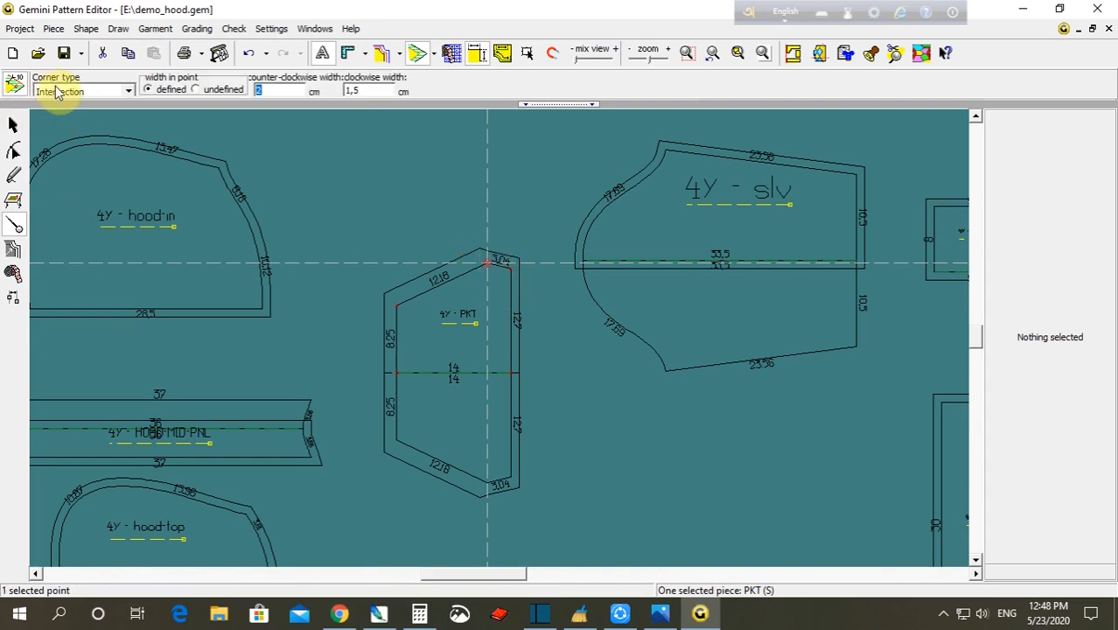
pyautogui.click(56, 93)
pyautogui.click(70, 306)
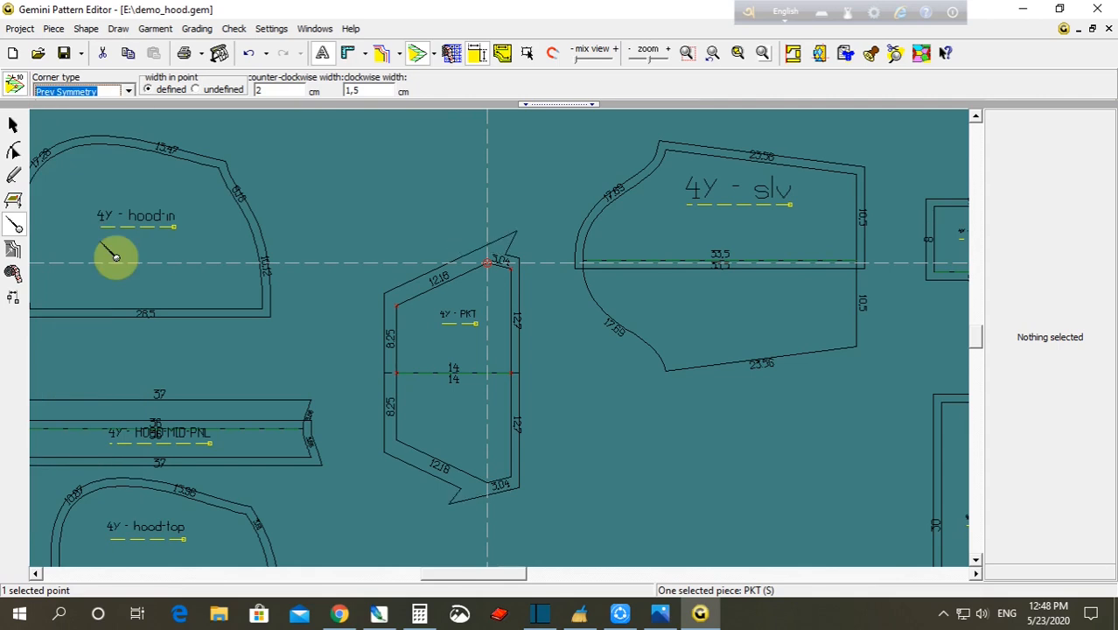
pyautogui.click(397, 305)
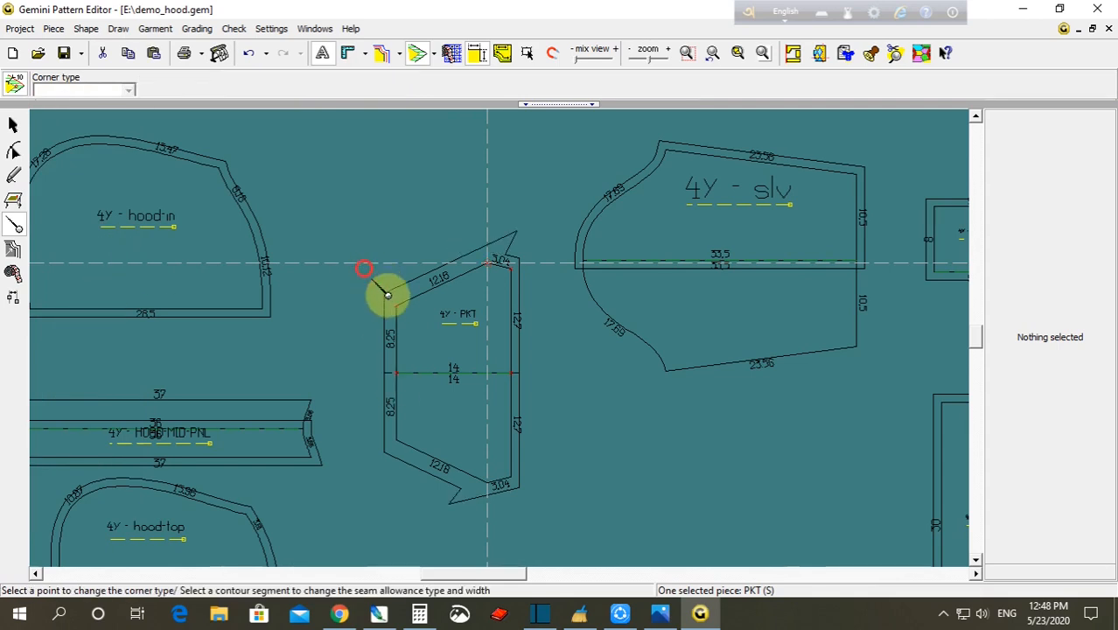
pyautogui.click(83, 91)
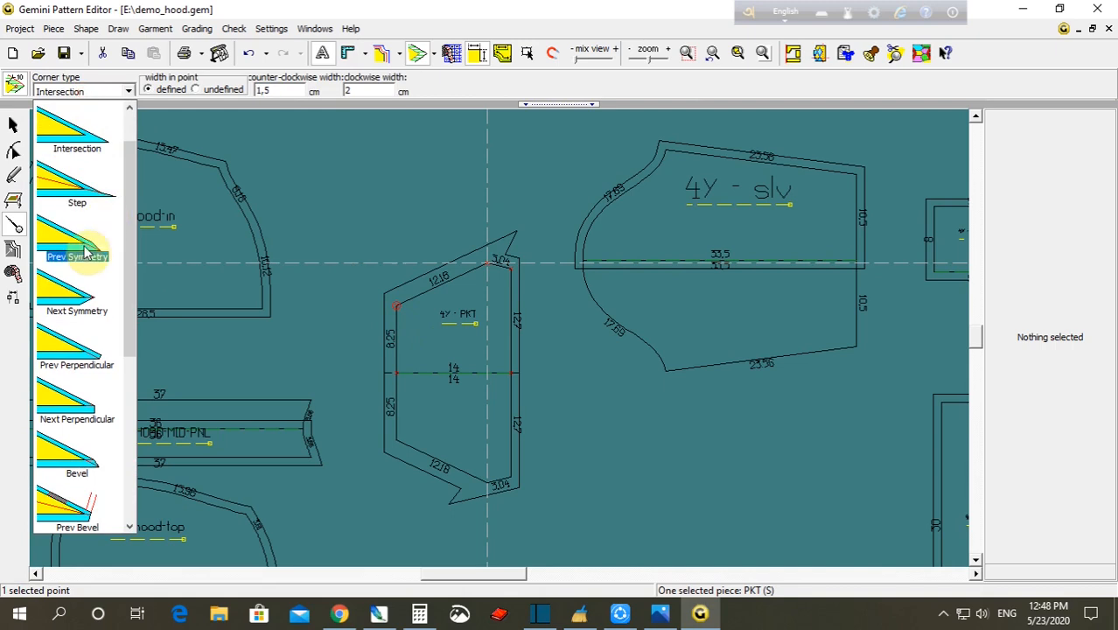
pyautogui.click(62, 301)
pyautogui.click(13, 125)
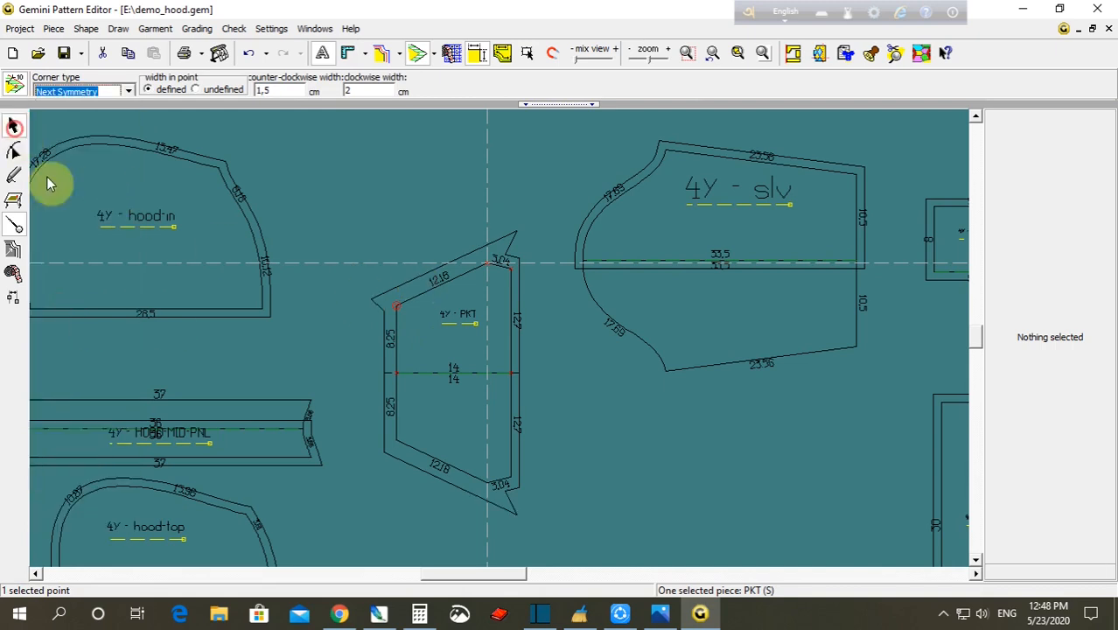
# - Bend the PKT piece's slanted opening edge slightly inward into a curve
pyautogui.click(448, 289)
pyautogui.moveTo(448, 289); pyautogui.dragTo(445, 309)
pyautogui.click(446, 316)
pyautogui.scroll(1, 531, 306)
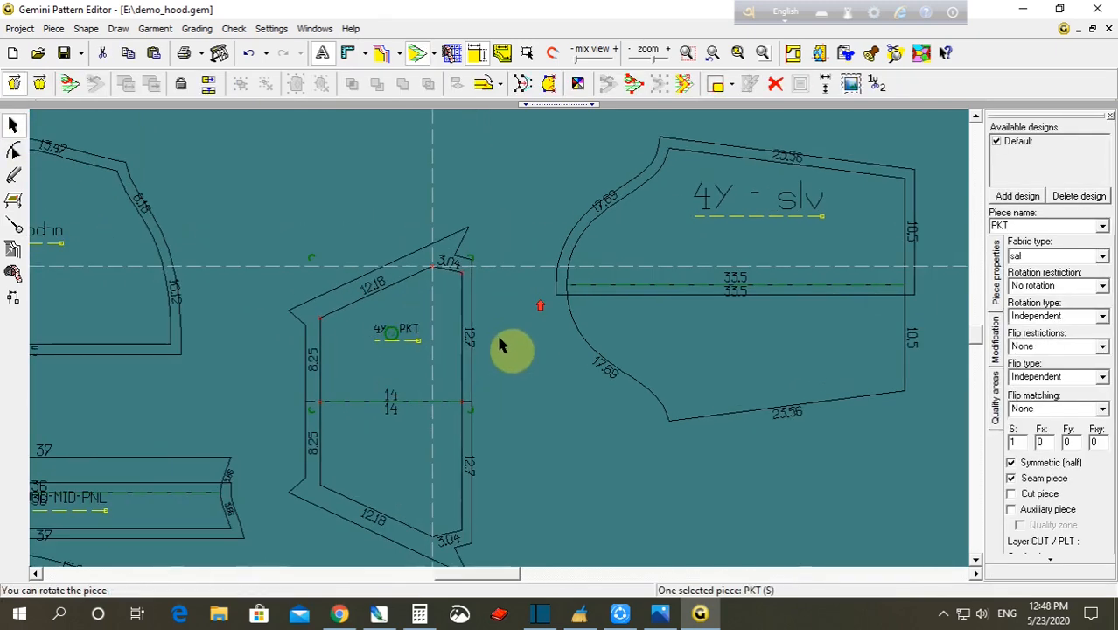
pyautogui.scroll(1, 519, 349)
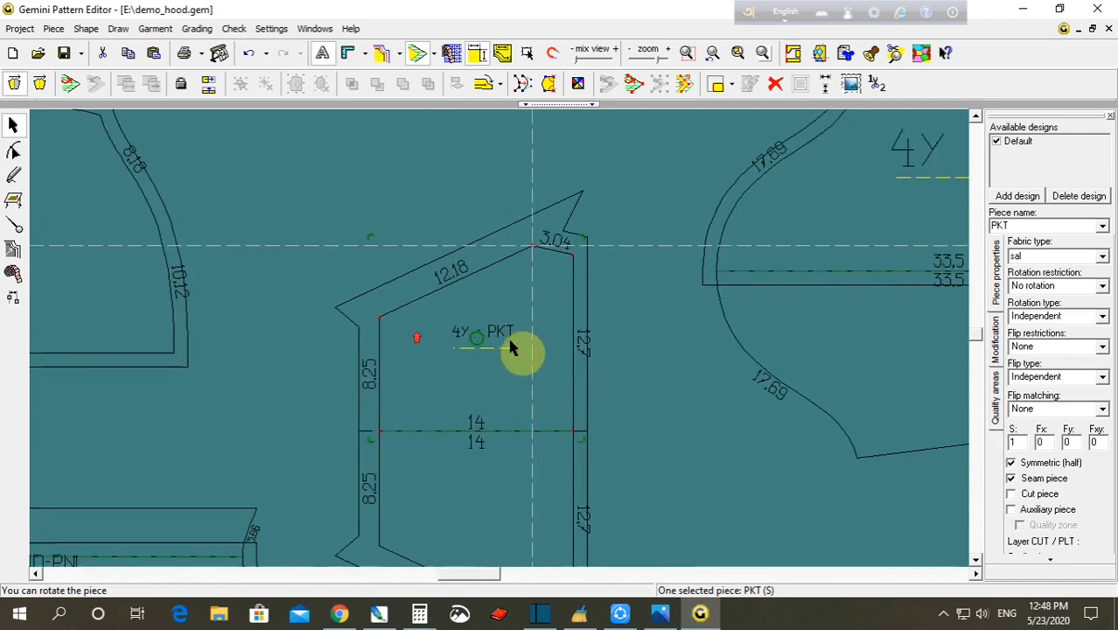
pyautogui.scroll(1, 436, 334)
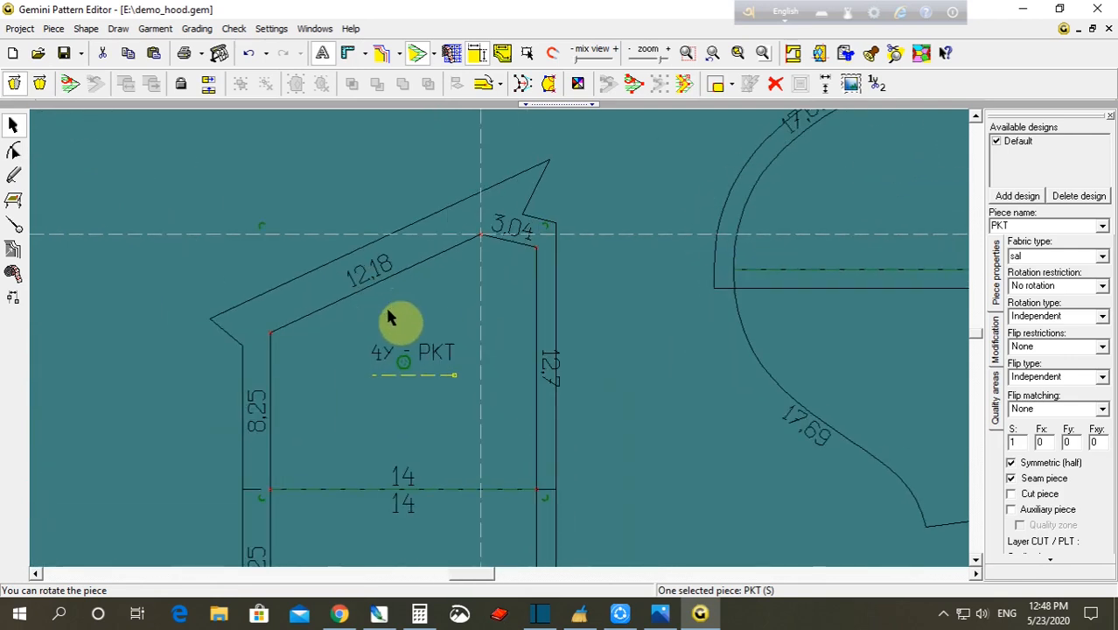
pyautogui.click(13, 201)
pyautogui.click(13, 152)
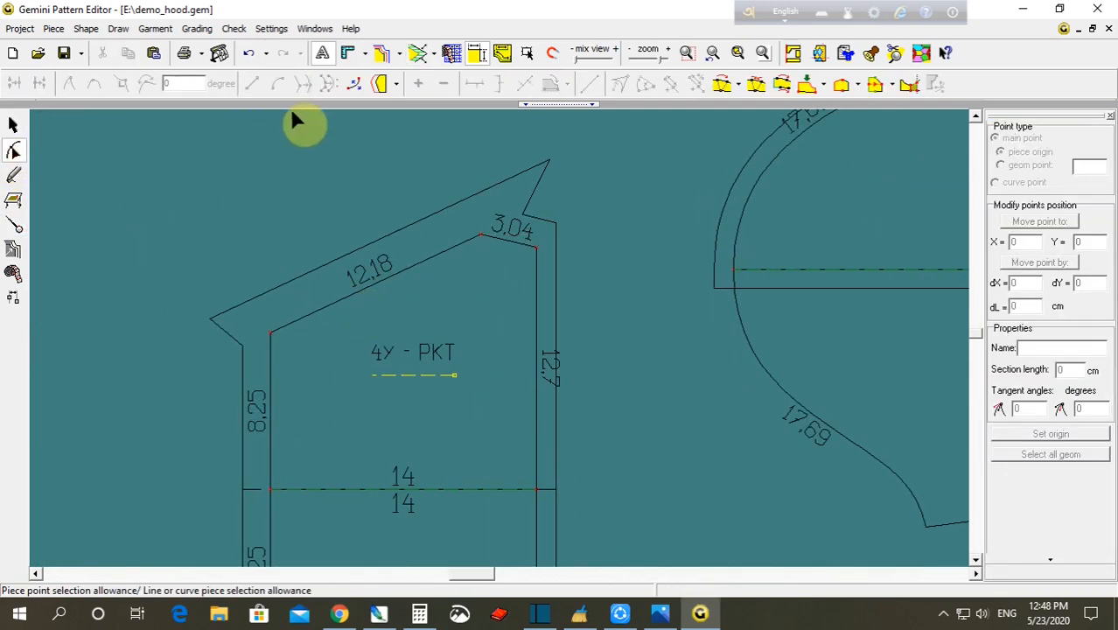
pyautogui.click(377, 287)
pyautogui.click(379, 280)
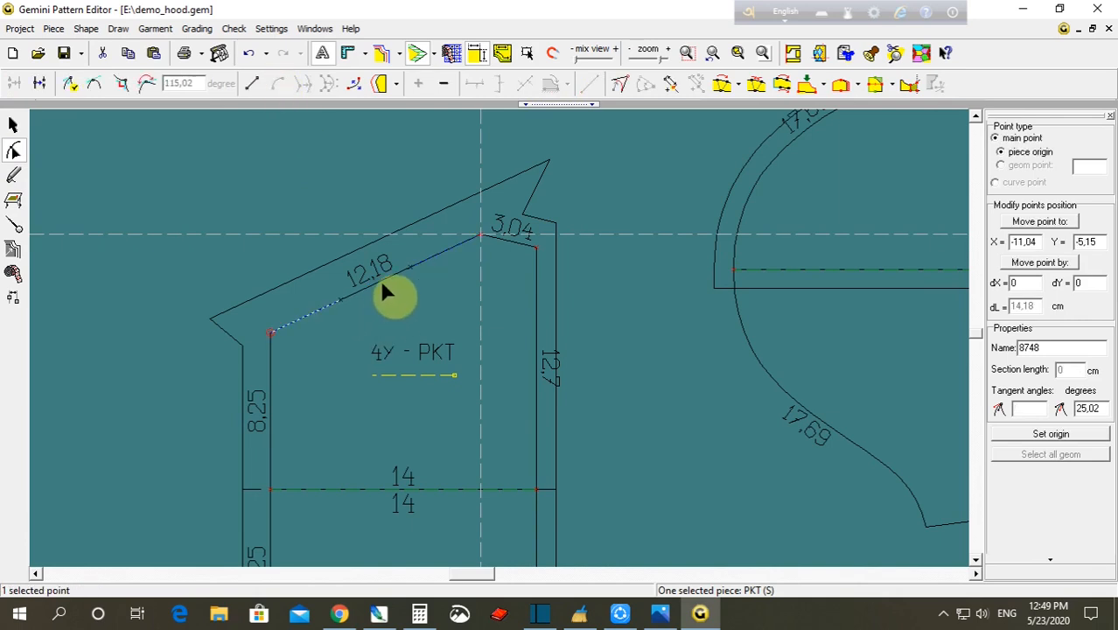
pyautogui.moveTo(382, 280); pyautogui.dragTo(390, 283)
pyautogui.click(315, 218)
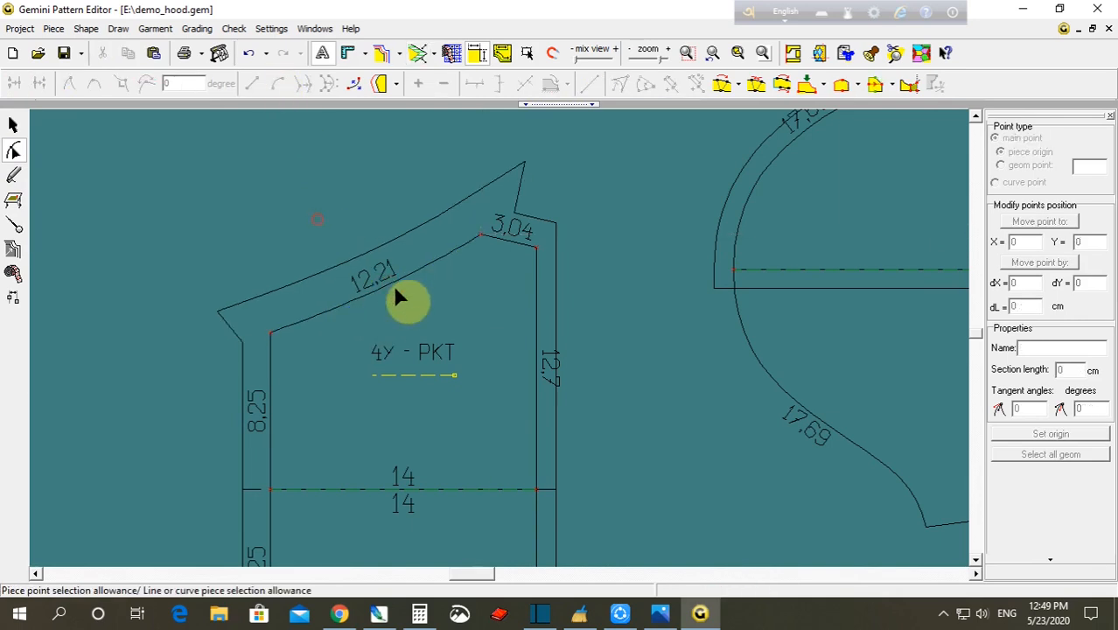
pyautogui.scroll(-3, 399, 299)
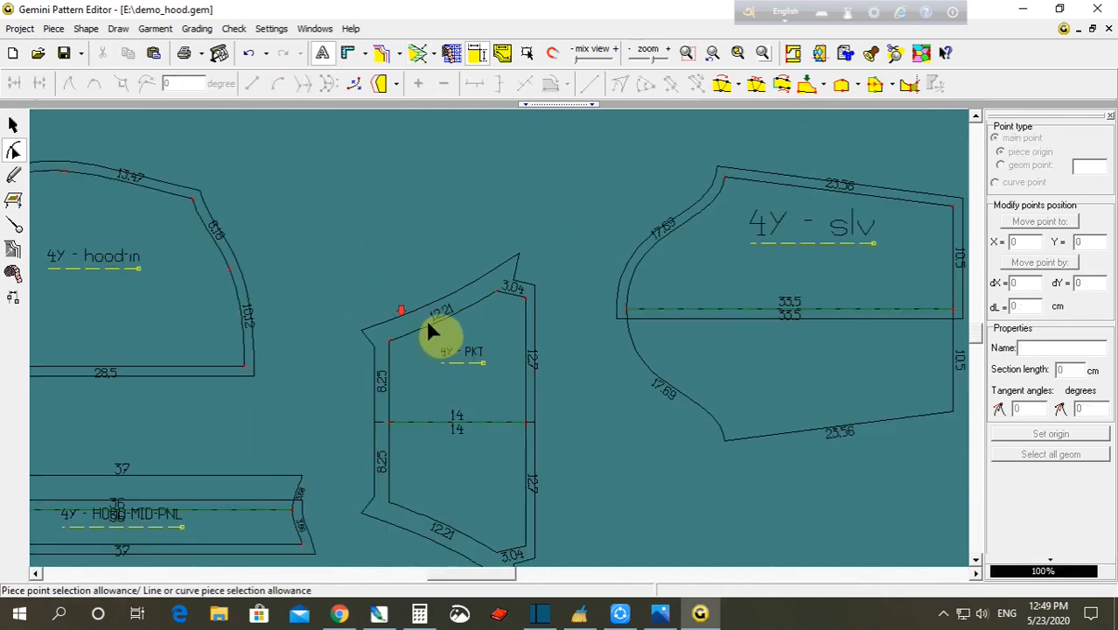
# - Save the pattern file
pyautogui.click(63, 52)
pyautogui.click(610, 360)
pyautogui.scroll(-5, 399, 329)
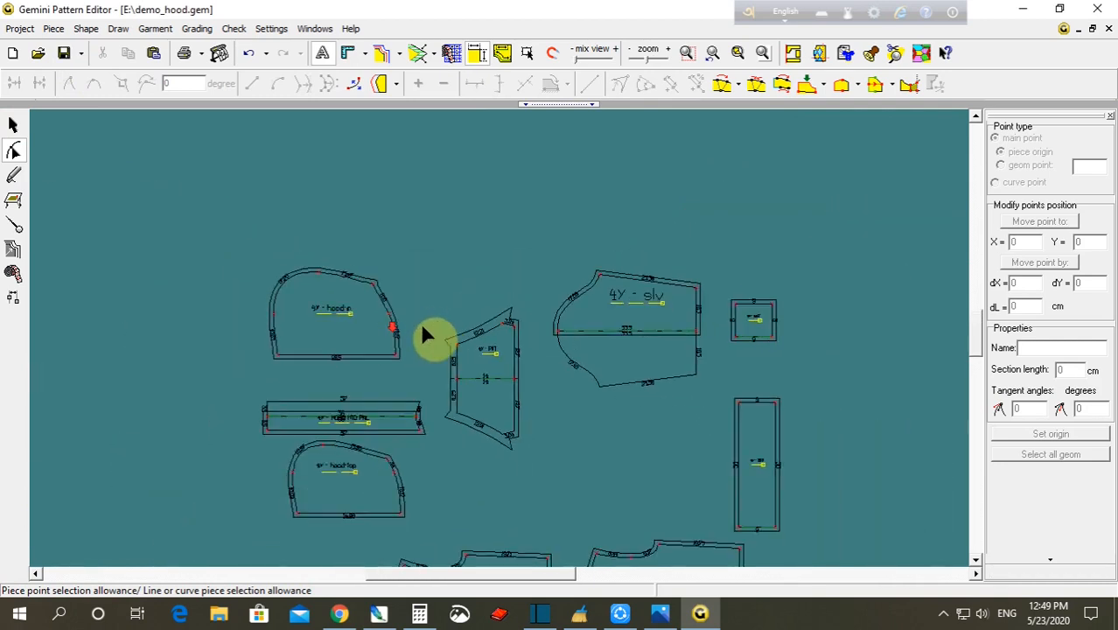
pyautogui.scroll(2, 641, 396)
# - Select all the pattern pieces and unfold the symmetric halves into full pieces with seam allowances all around
pyautogui.click(13, 125)
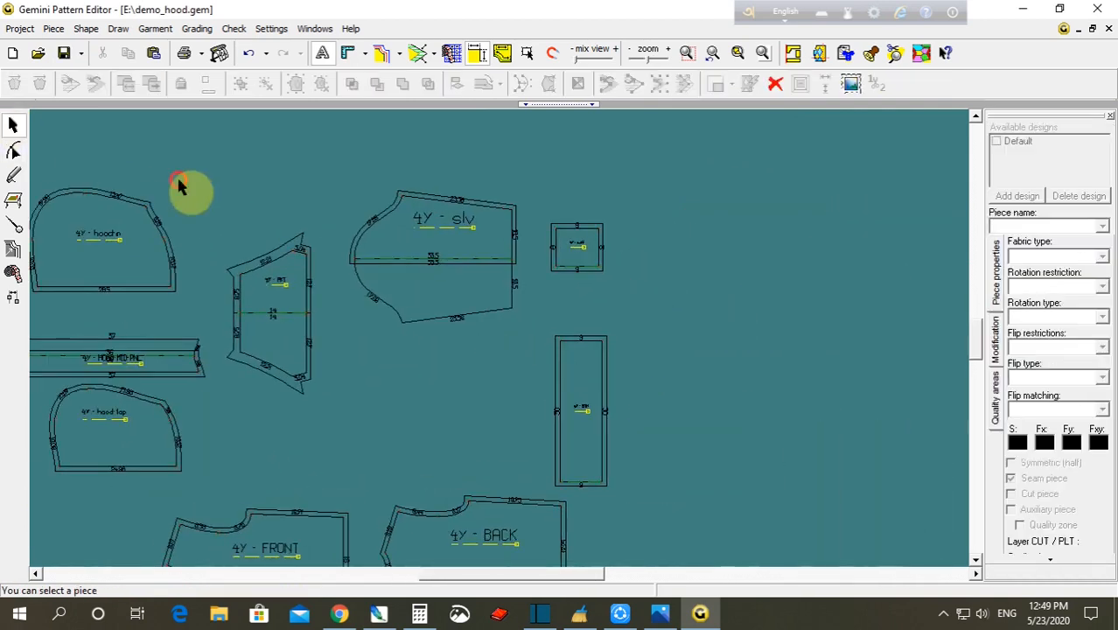
pyautogui.hotkey('ctrl', 'a')
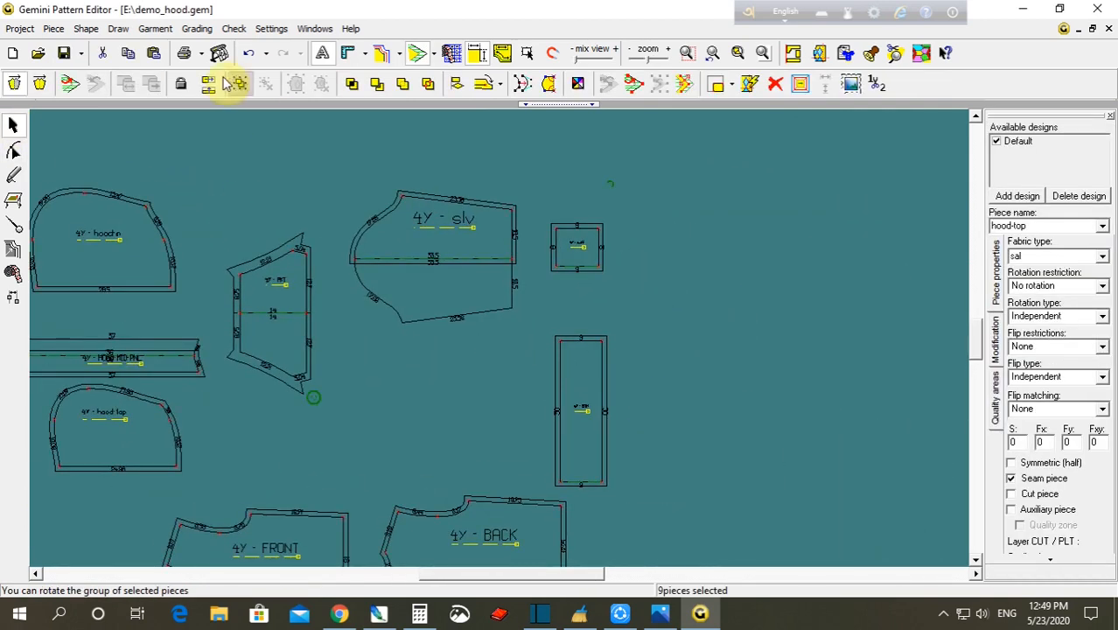
pyautogui.click(13, 84)
pyautogui.click(14, 84)
pyautogui.click(278, 145)
pyautogui.scroll(-4, 387, 295)
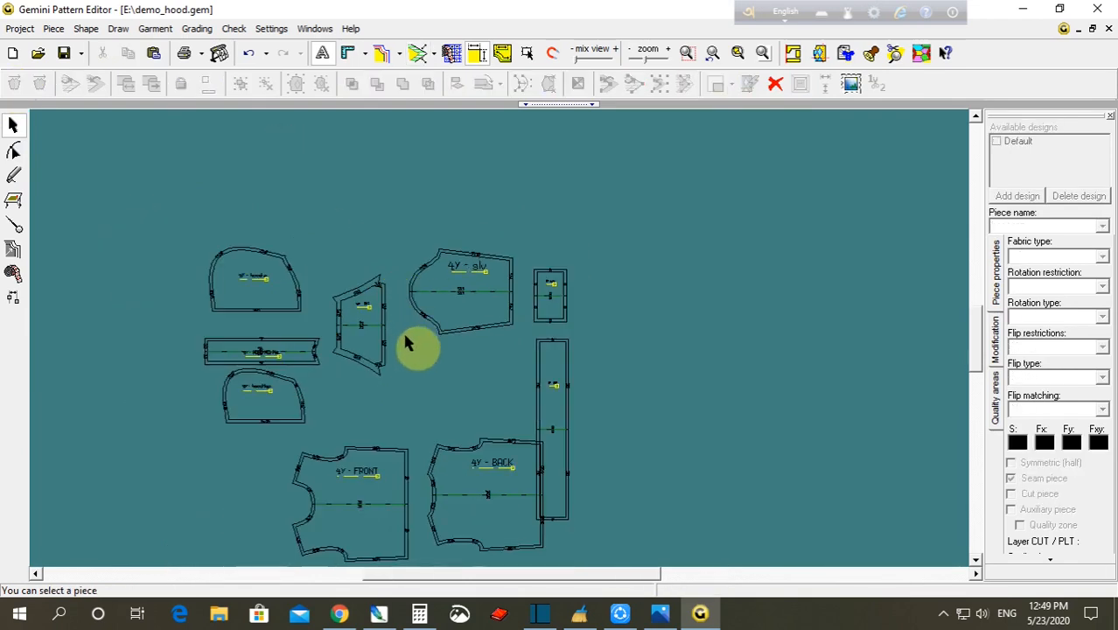
# - Move BACK, FRONT and hood-top into one row below the other pieces and lower the slv piece toward BACK
pyautogui.moveTo(492, 462); pyautogui.dragTo(464, 409)
pyautogui.moveTo(354, 467); pyautogui.dragTo(358, 418)
pyautogui.moveTo(280, 400); pyautogui.dragTo(255, 437)
pyautogui.moveTo(366, 432); pyautogui.dragTo(357, 429)
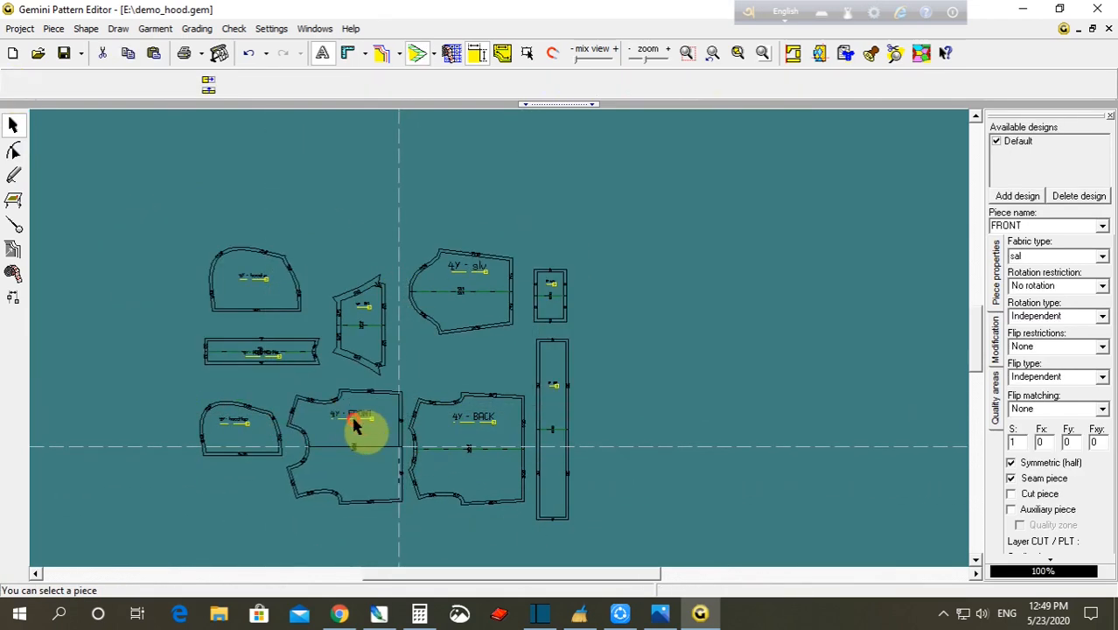
pyautogui.moveTo(469, 282); pyautogui.dragTo(459, 323)
# - Hide the segment length dimensions on the pattern pieces and clear the selection
pyautogui.click(511, 399)
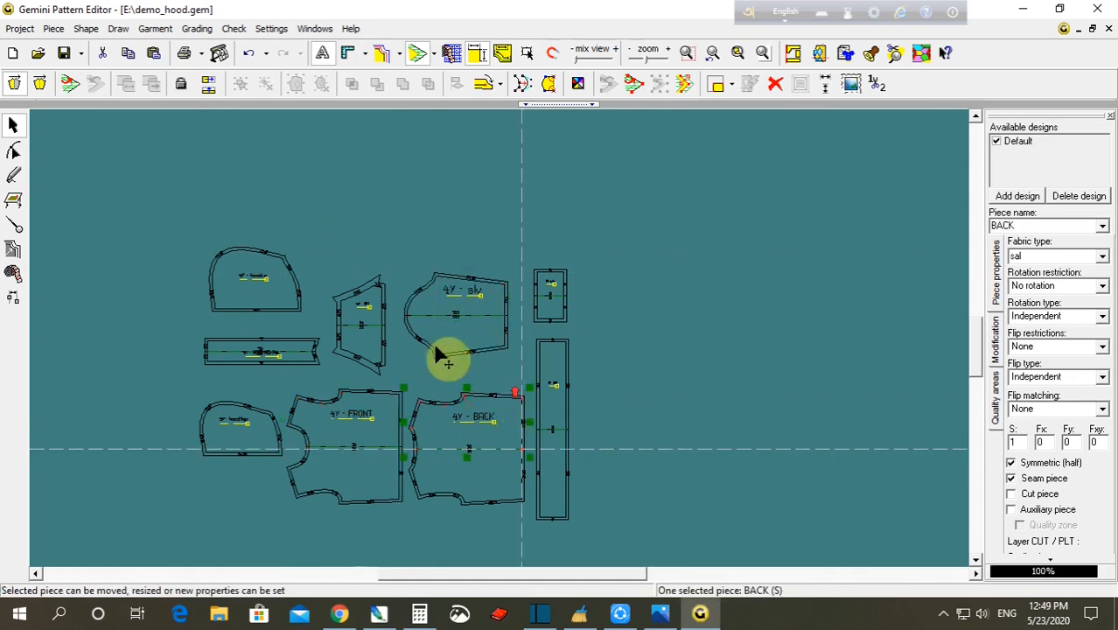
pyautogui.scroll(2, 512, 349)
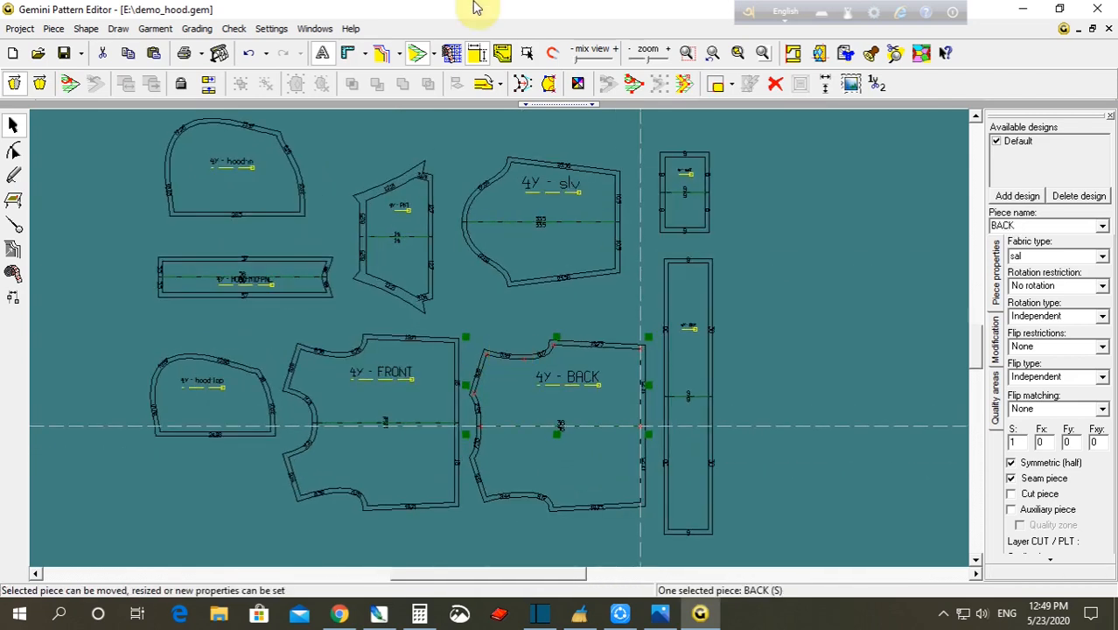
pyautogui.click(477, 55)
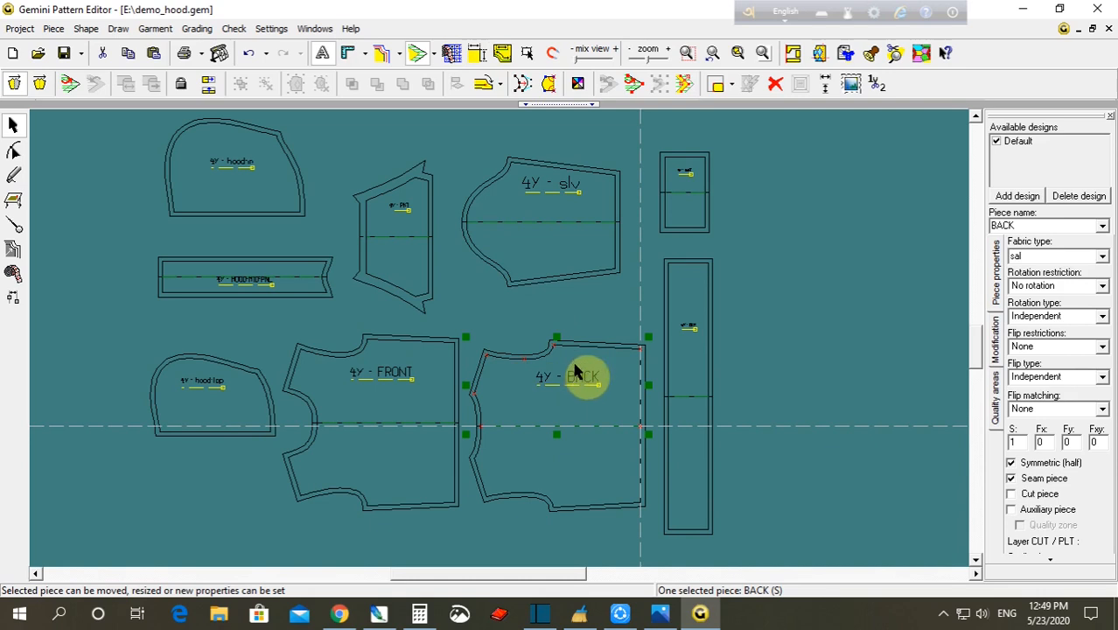
pyautogui.click(846, 319)
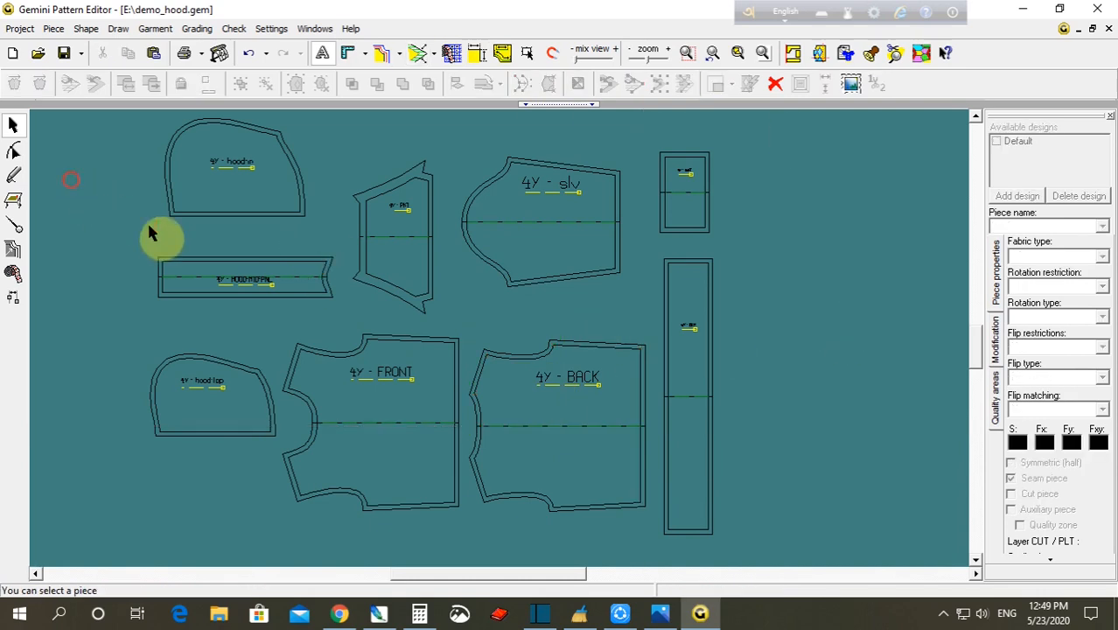
# - Select all the pattern pieces and fill them with red
pyautogui.scroll(-1, 158, 231)
pyautogui.moveTo(178, 151); pyautogui.dragTo(744, 518)
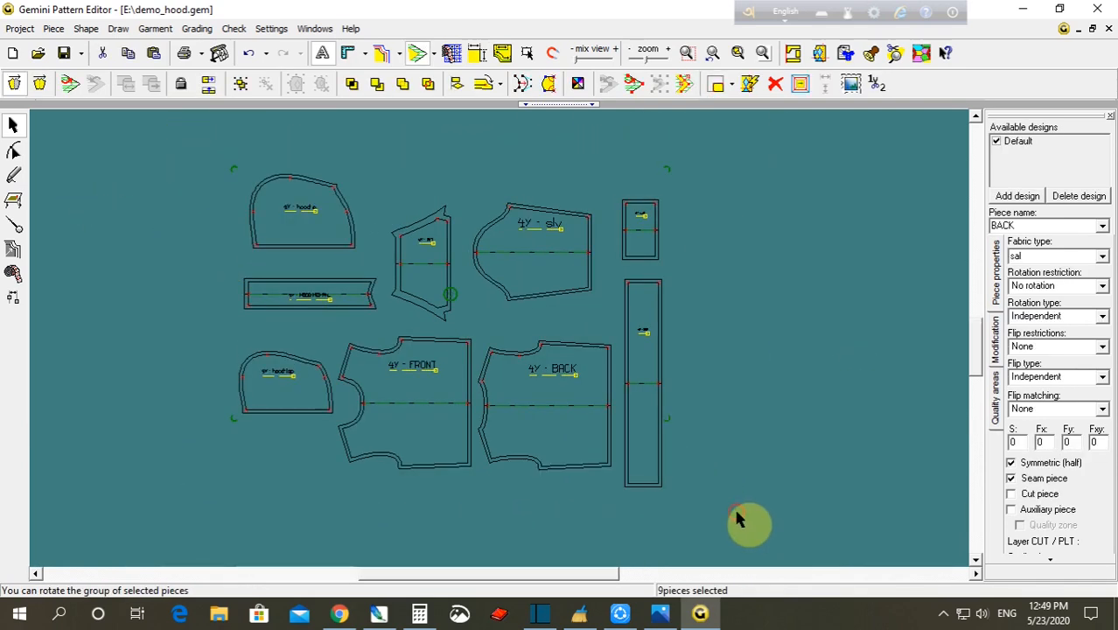
pyautogui.click(577, 84)
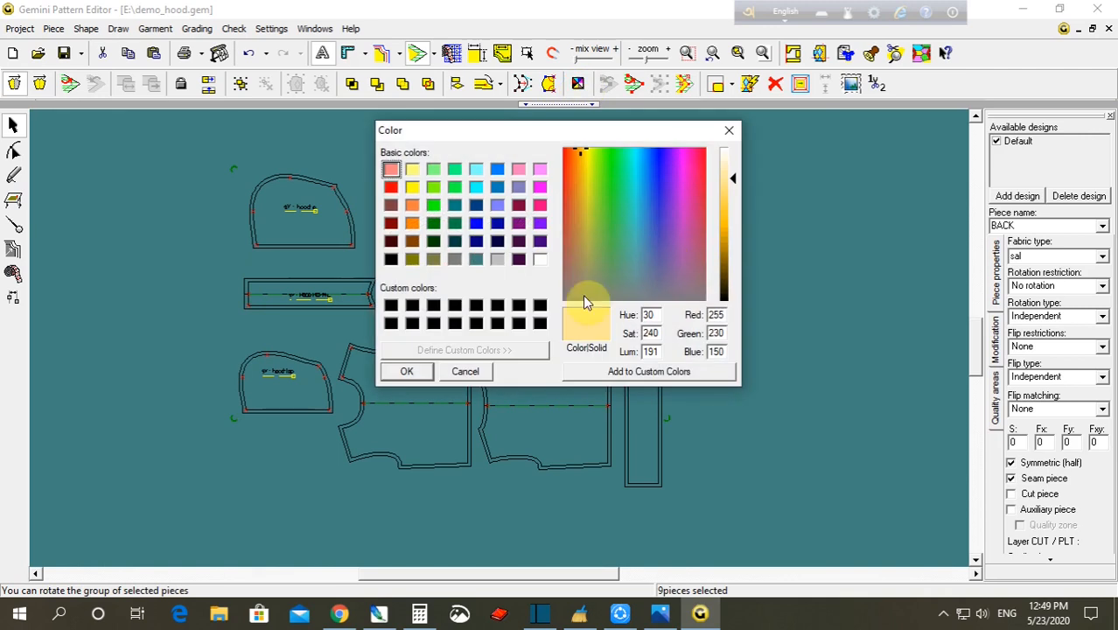
pyautogui.click(390, 186)
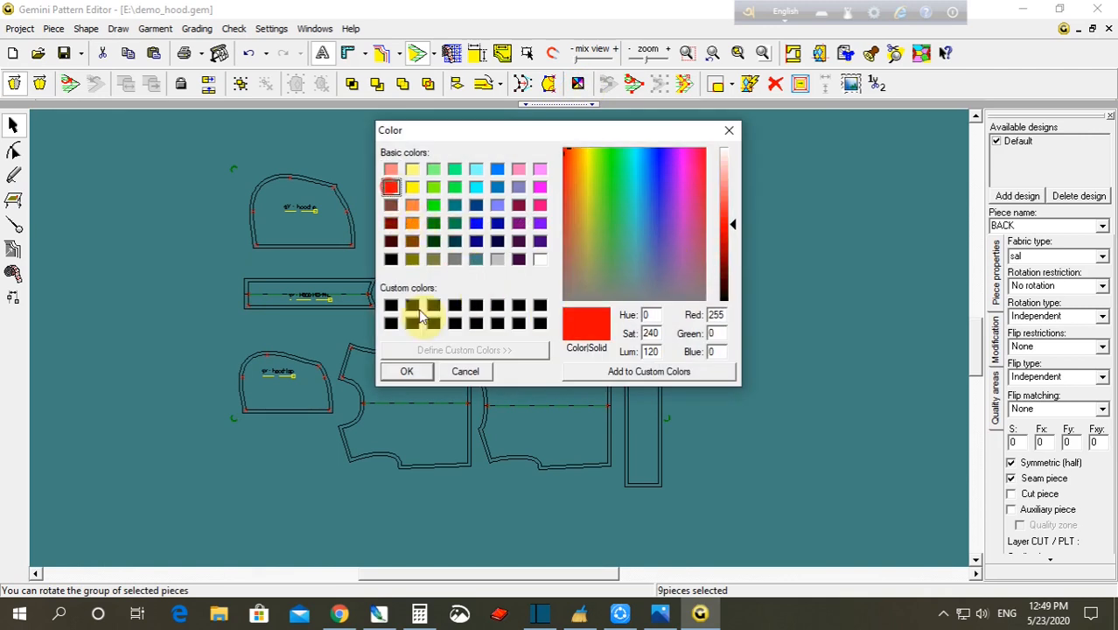
pyautogui.click(413, 372)
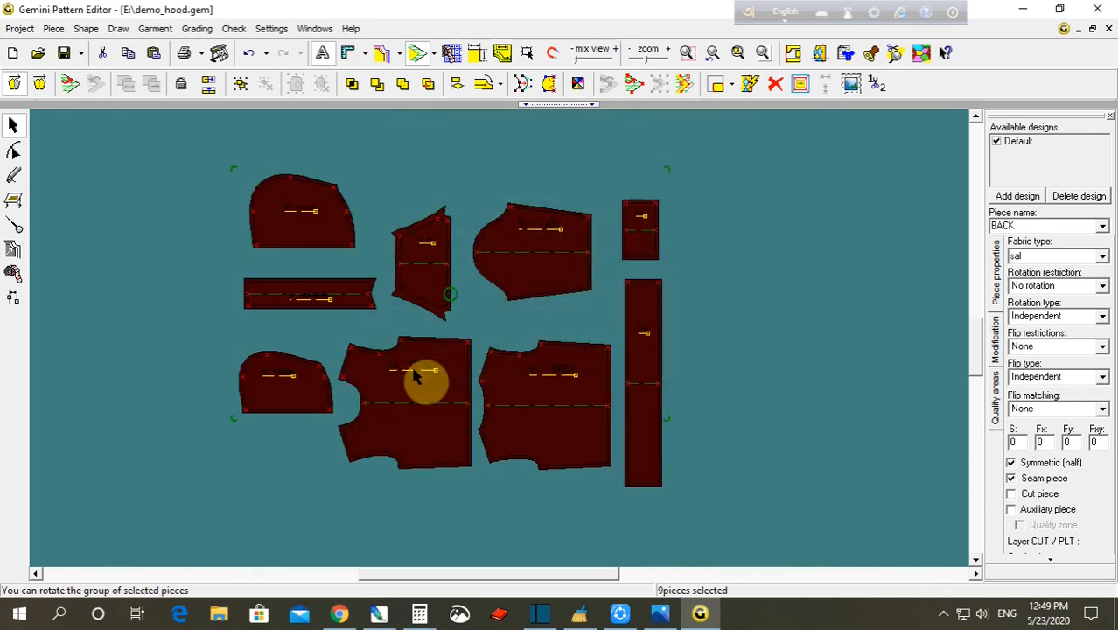
# - Change the fill color of the selected pattern pieces to purple and clear the selection
pyautogui.click(577, 84)
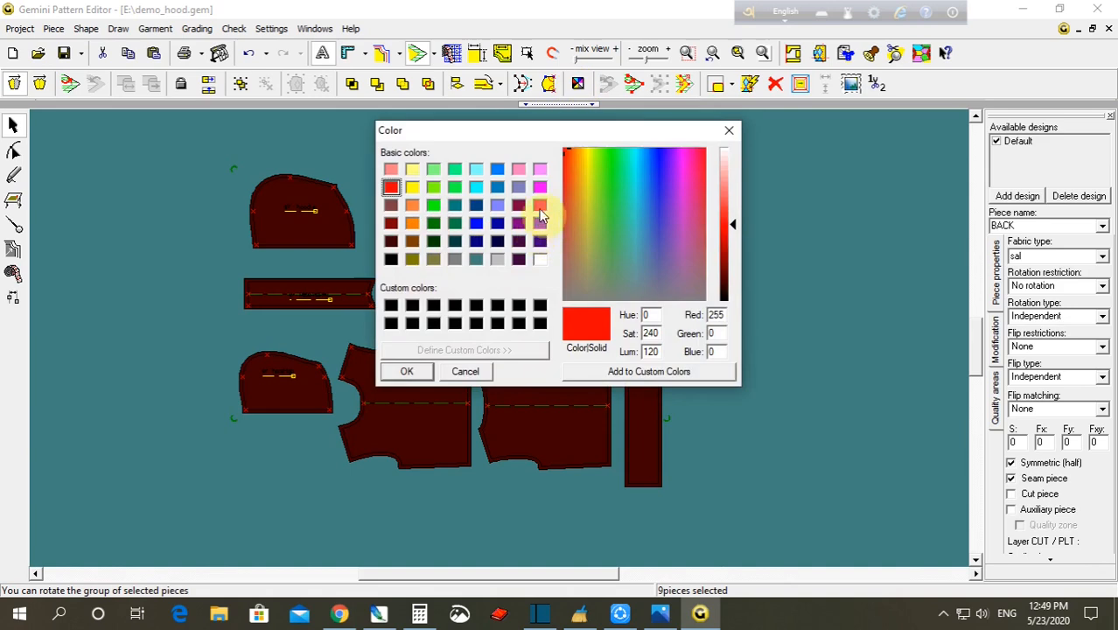
pyautogui.click(541, 185)
pyautogui.click(407, 371)
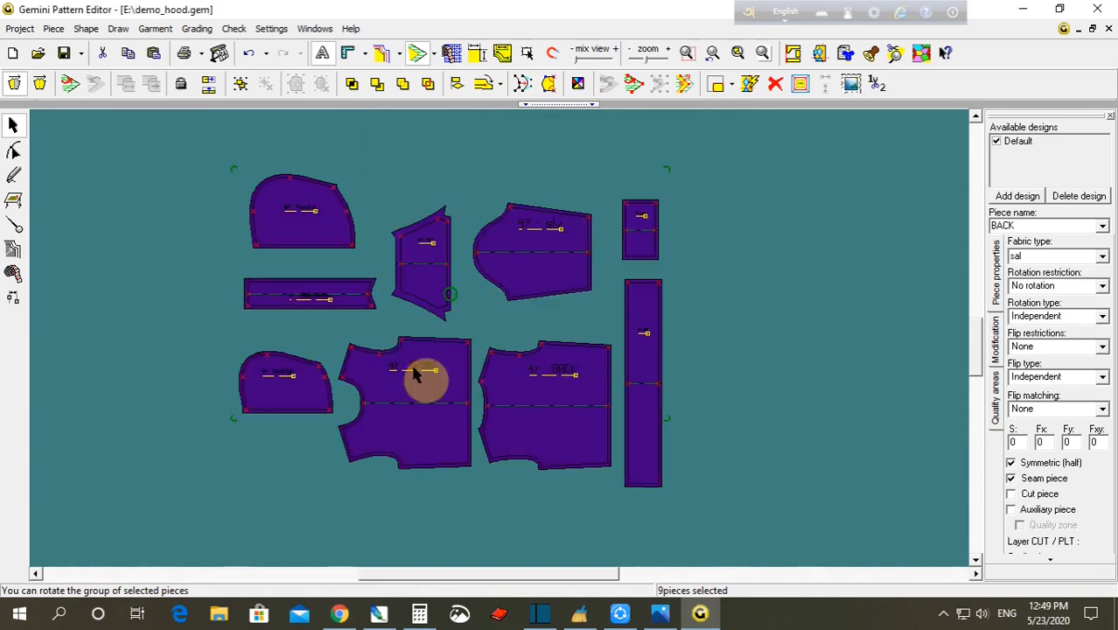
pyautogui.click(742, 352)
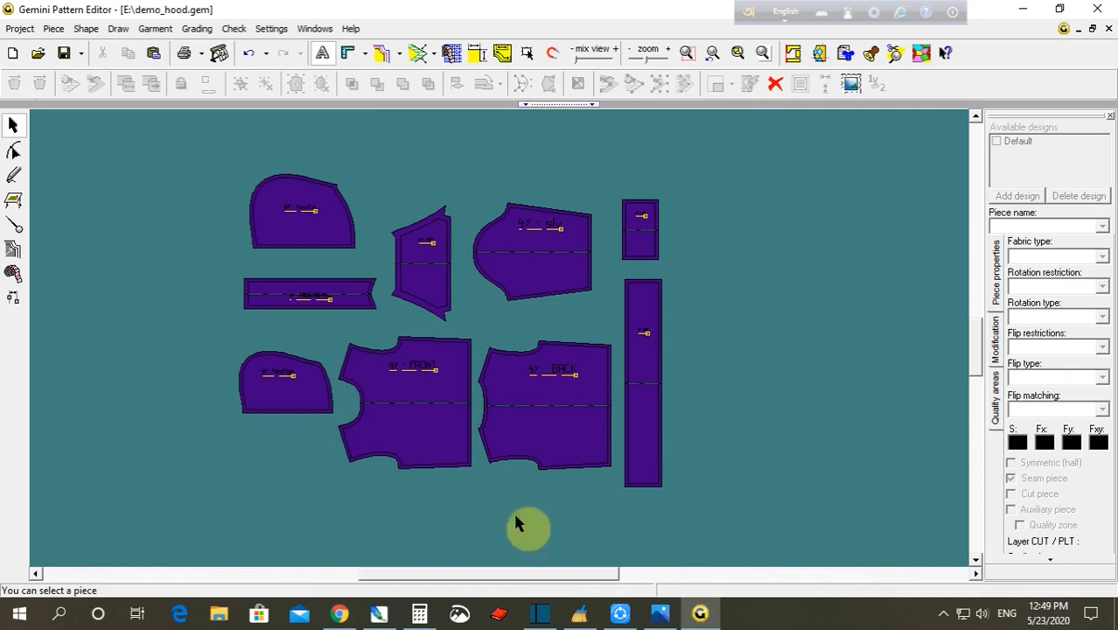
pyautogui.click(371, 505)
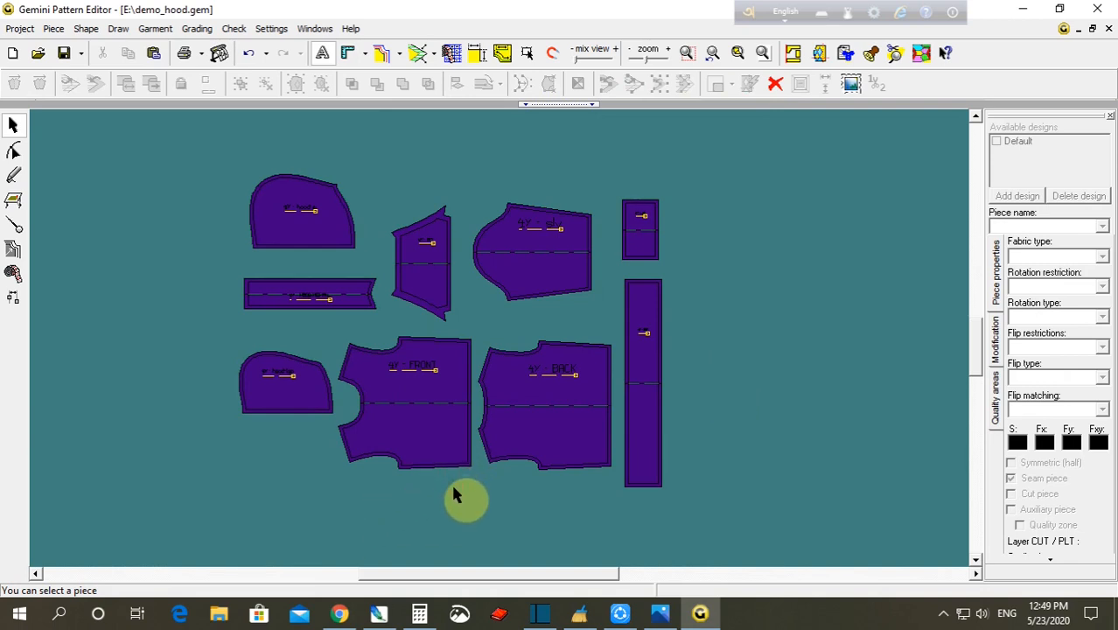
pyautogui.click(453, 488)
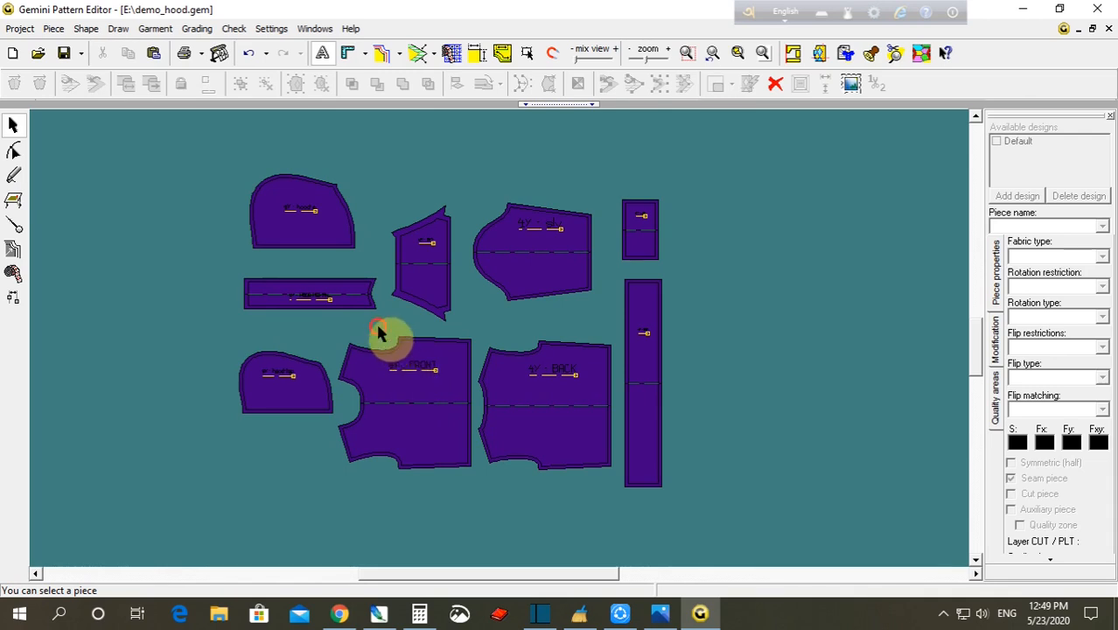
# - Move the narrow hood middle panel and the larger hood piece above it slightly down to tighten the layout
pyautogui.scroll(1, 481, 341)
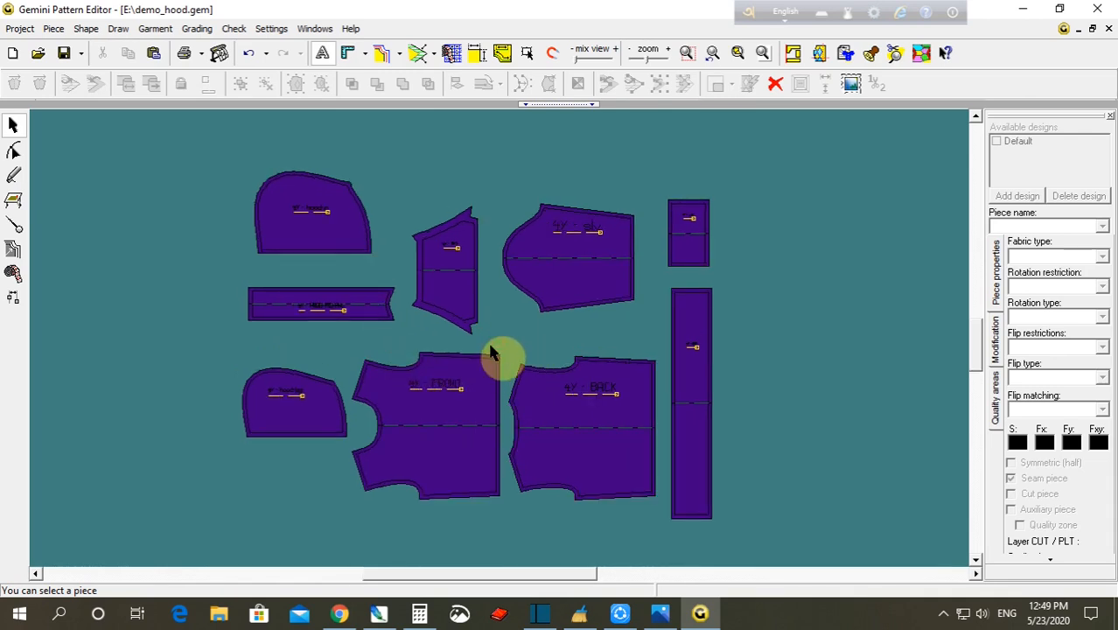
pyautogui.scroll(1, 501, 346)
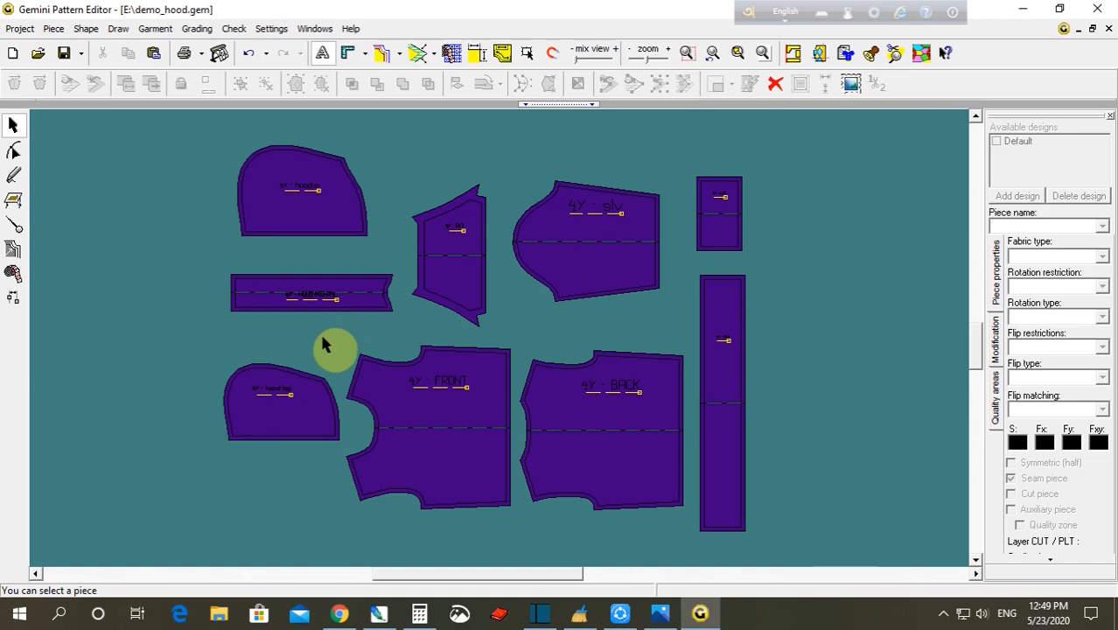
pyautogui.click(307, 374)
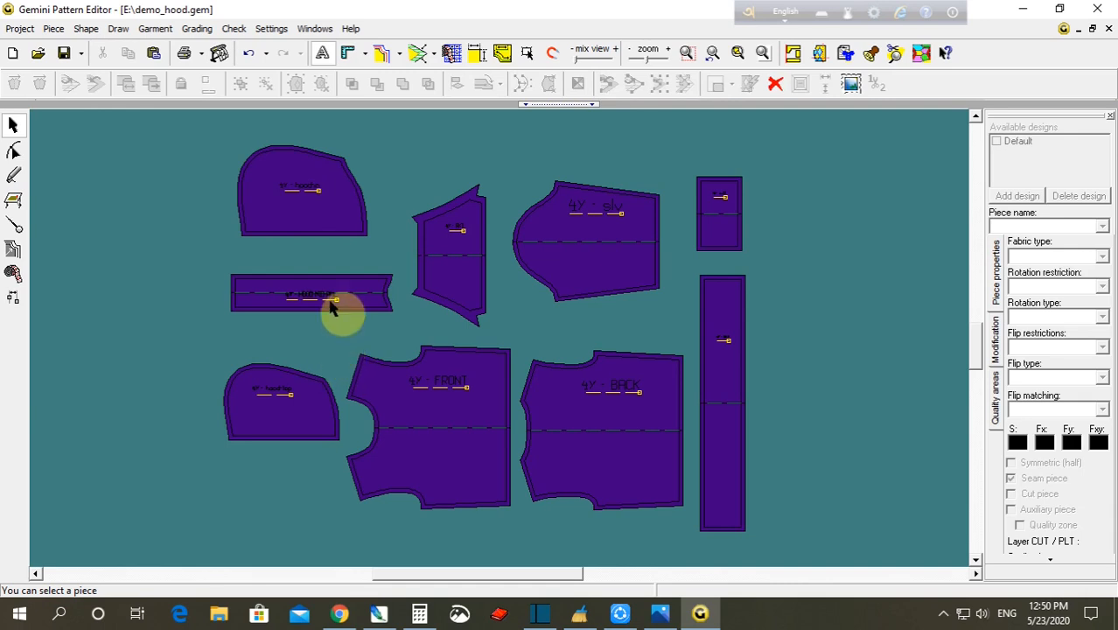
pyautogui.moveTo(333, 295)
pyautogui.mouseDown()
pyautogui.moveTo(323, 293)
pyautogui.moveTo(334, 302)
pyautogui.mouseUp()
pyautogui.click(316, 347)
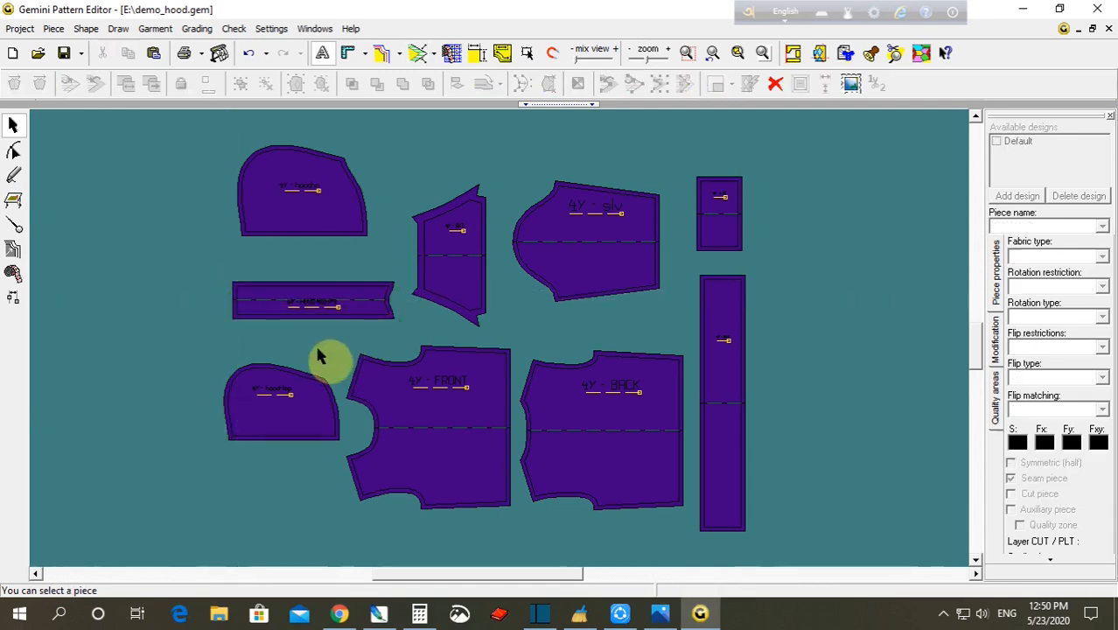
pyautogui.moveTo(309, 181); pyautogui.dragTo(313, 199)
pyautogui.click(194, 220)
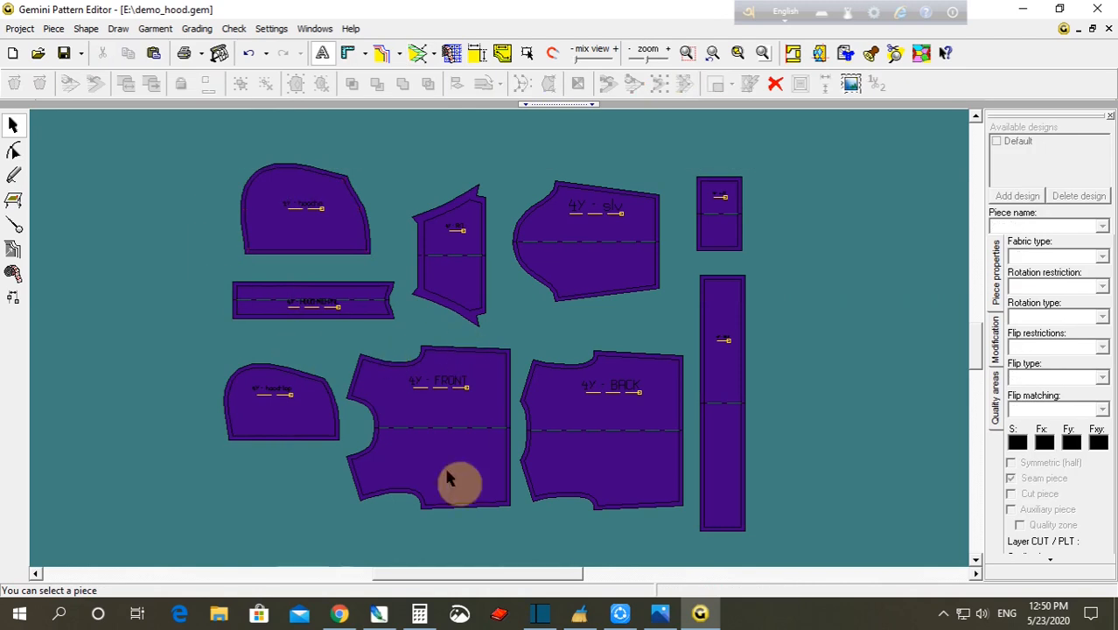
pyautogui.click(943, 614)
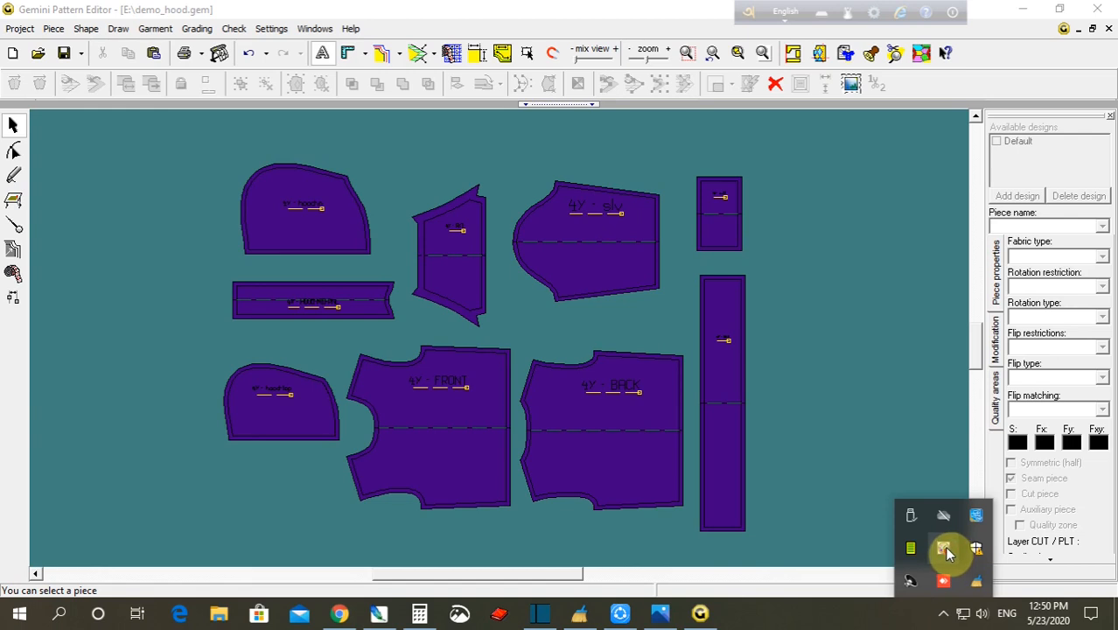
pyautogui.rightClick(947, 551)
pyautogui.click(962, 385)
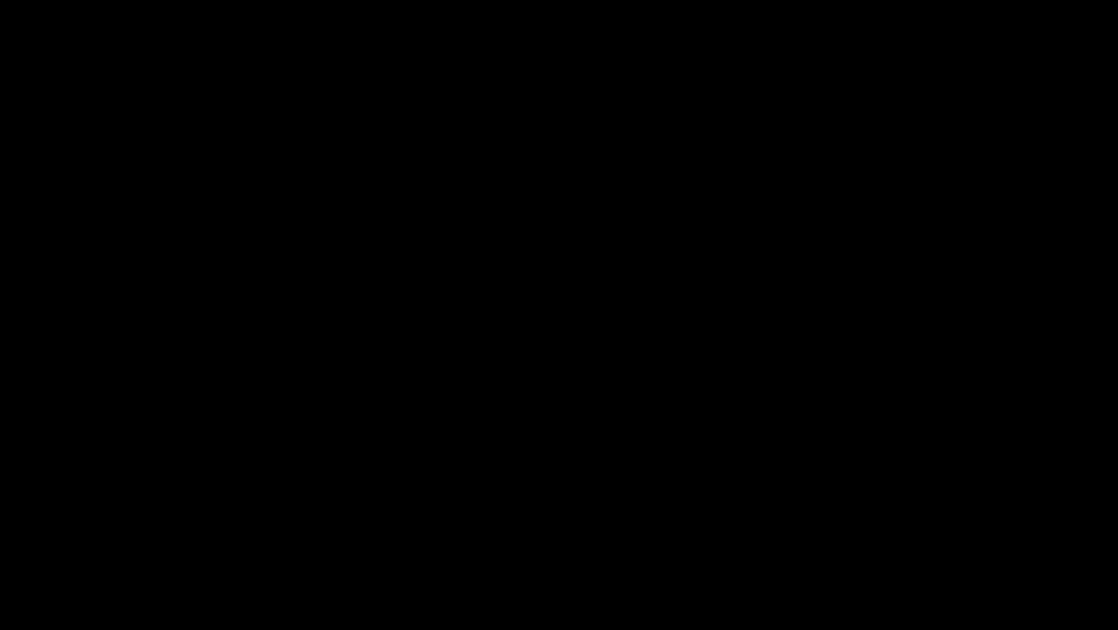